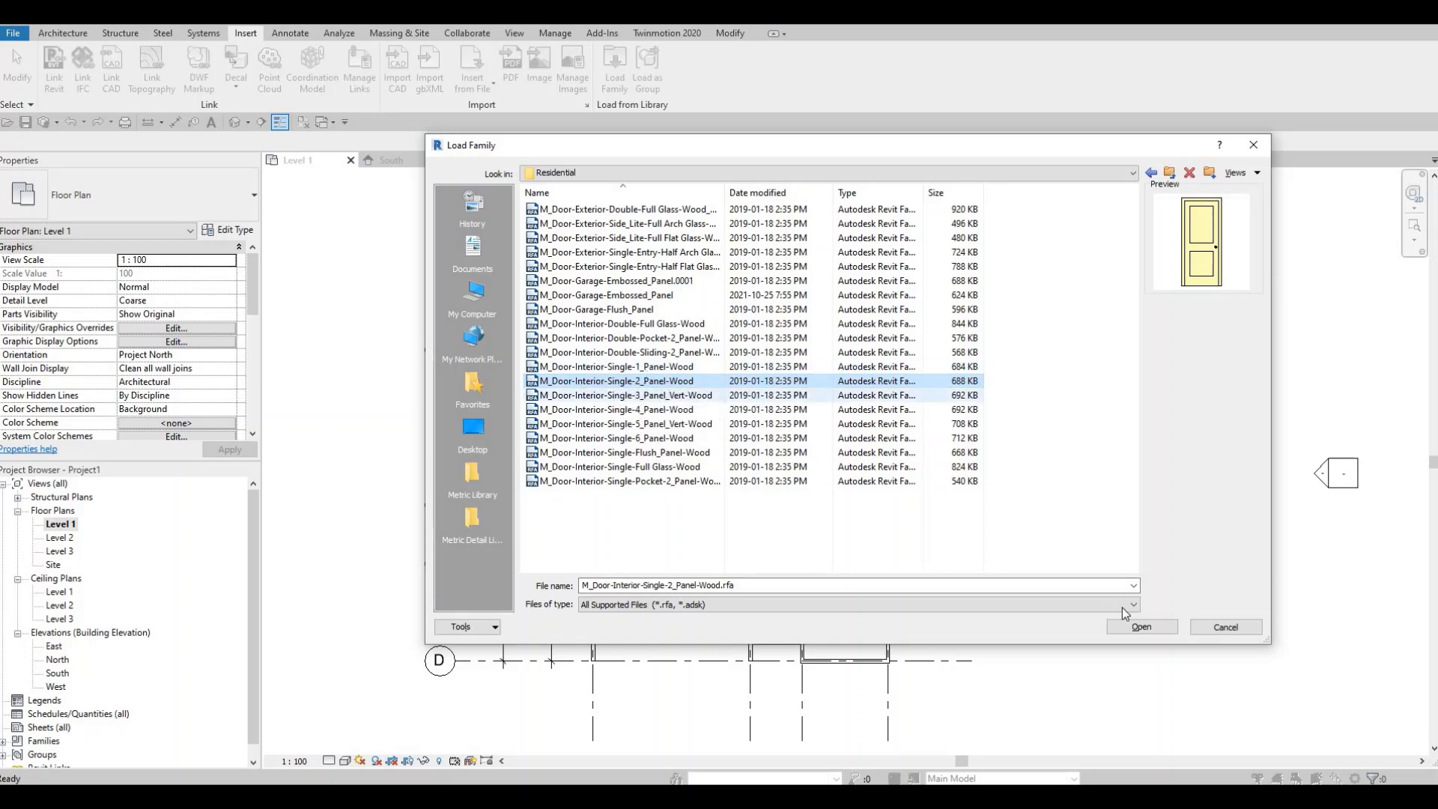
# - Load the M_Door-Interior-Single-2_Panel-Wood family with all its types, then dismiss the save reminder
pyautogui.click(1141, 626)
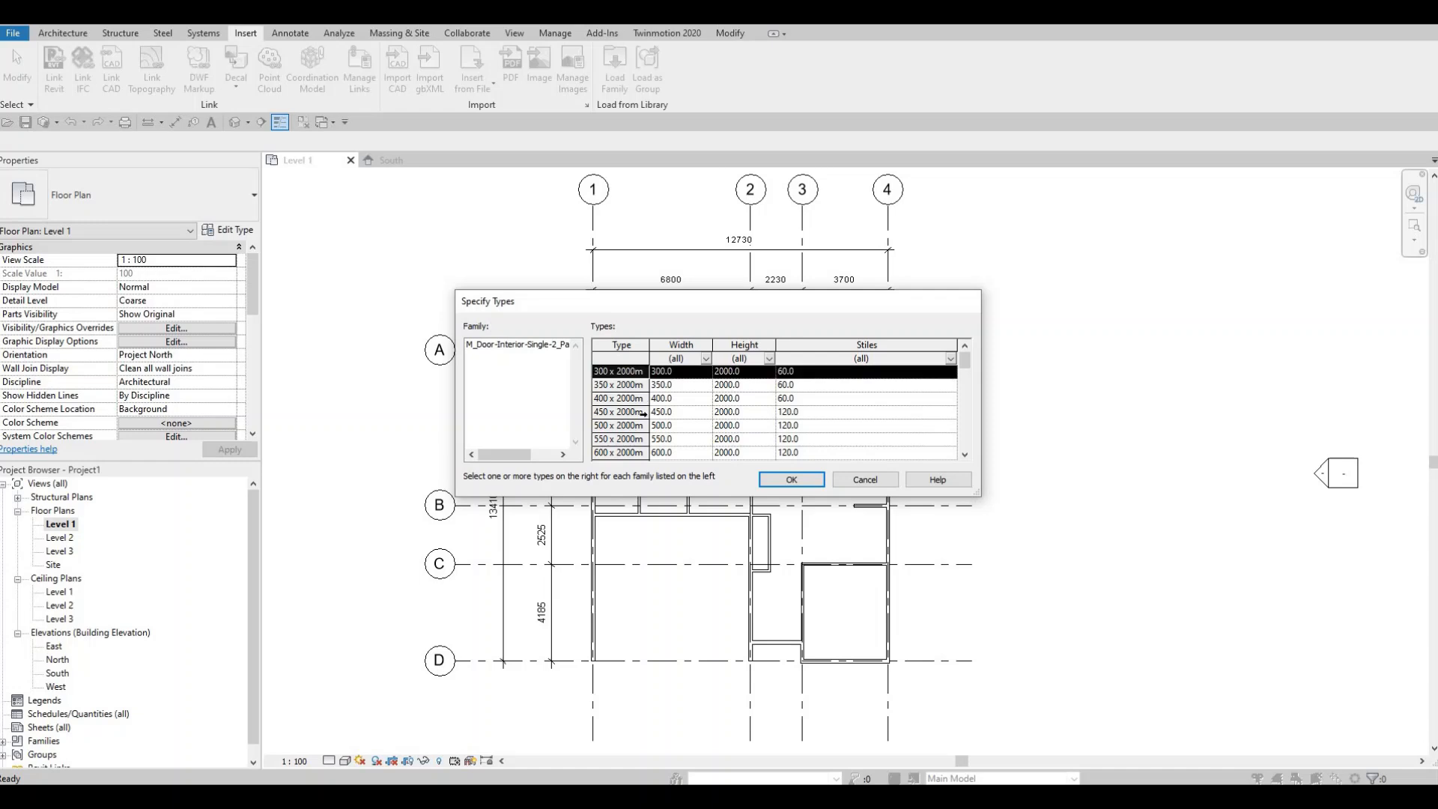
pyautogui.scroll(-11, 643, 411)
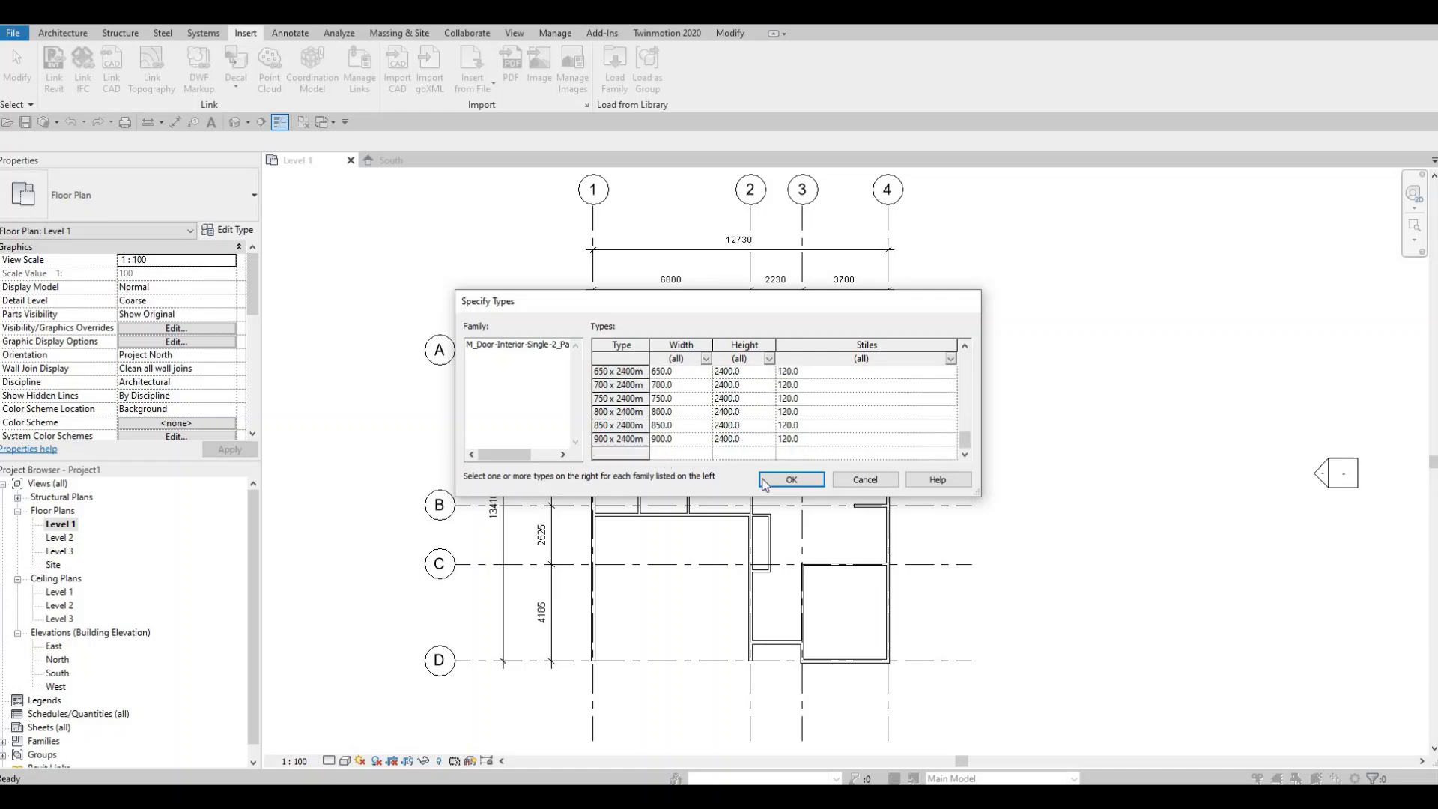
pyautogui.click(805, 481)
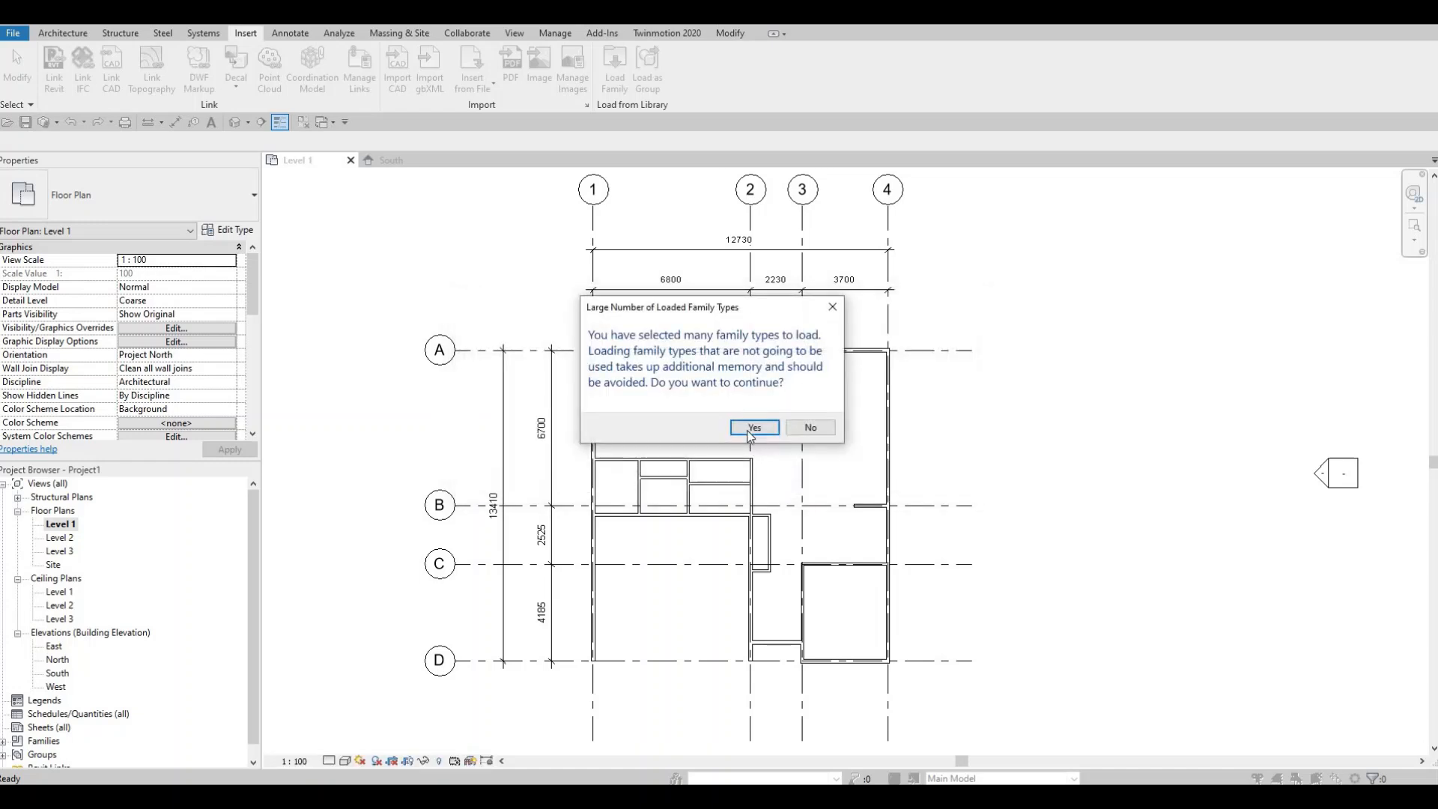
pyautogui.click(755, 427)
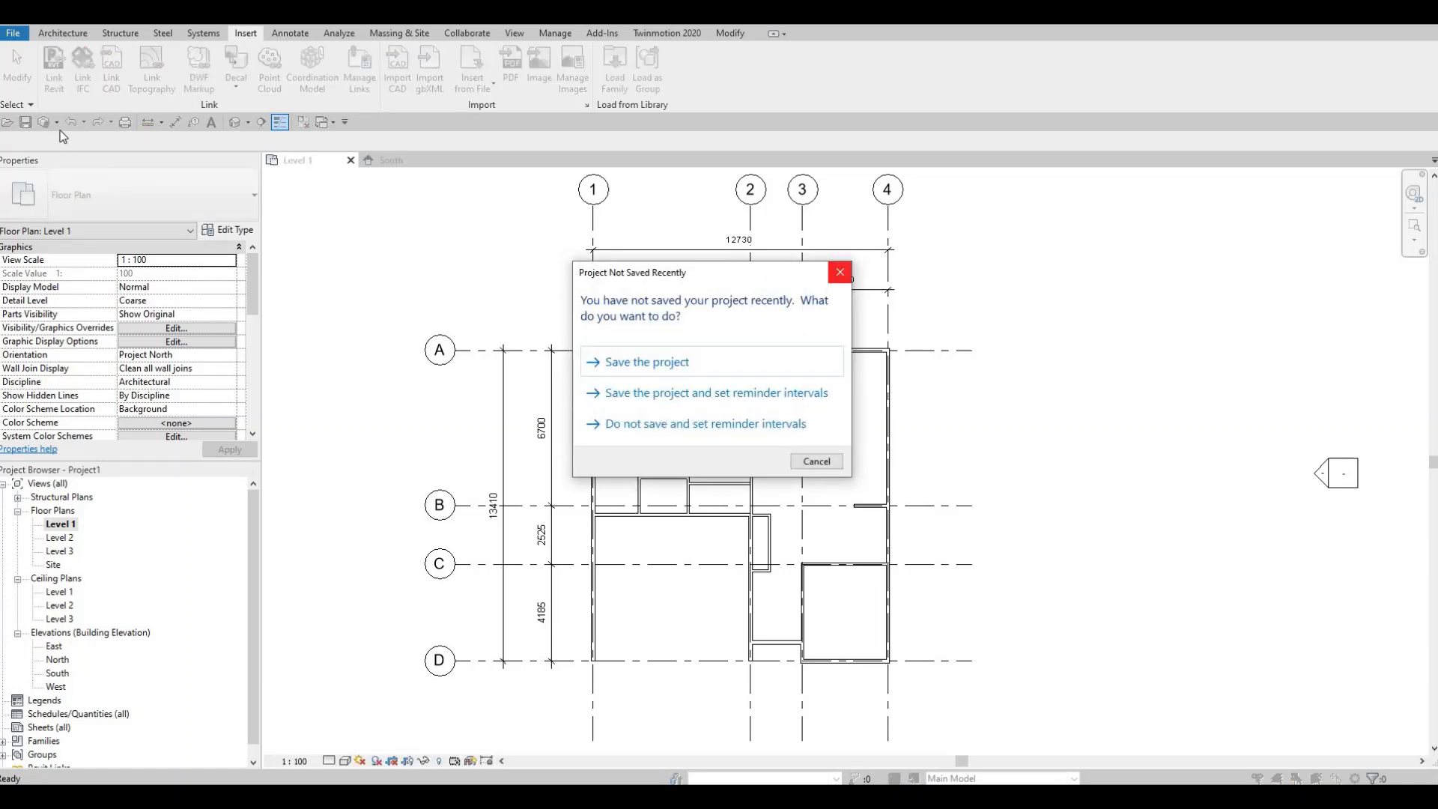
pyautogui.click(840, 272)
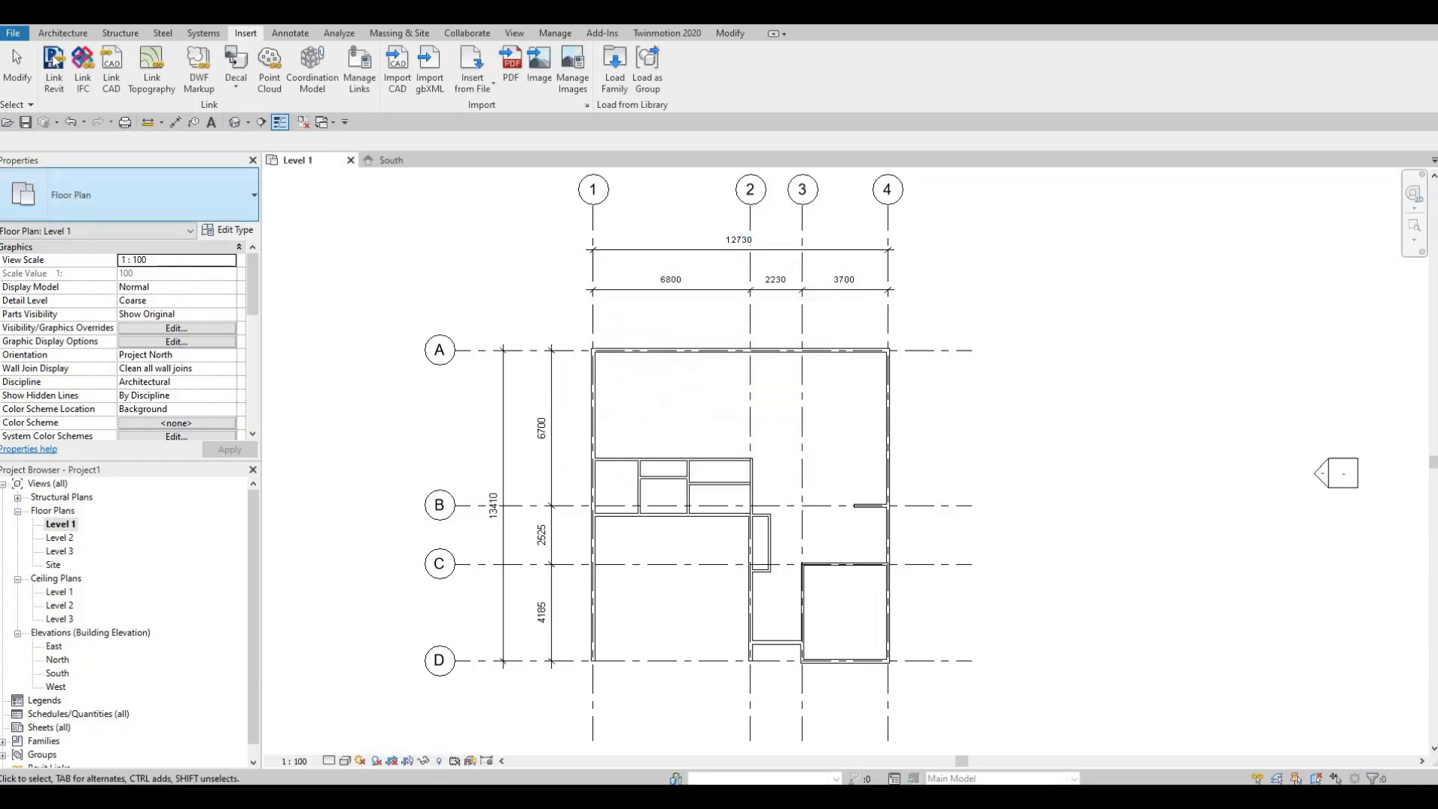
# - Start the Door tool and choose the 700 x 2000mm type of M_Door-Interior-Single-2_Panel-Wood
pyautogui.click(50, 34)
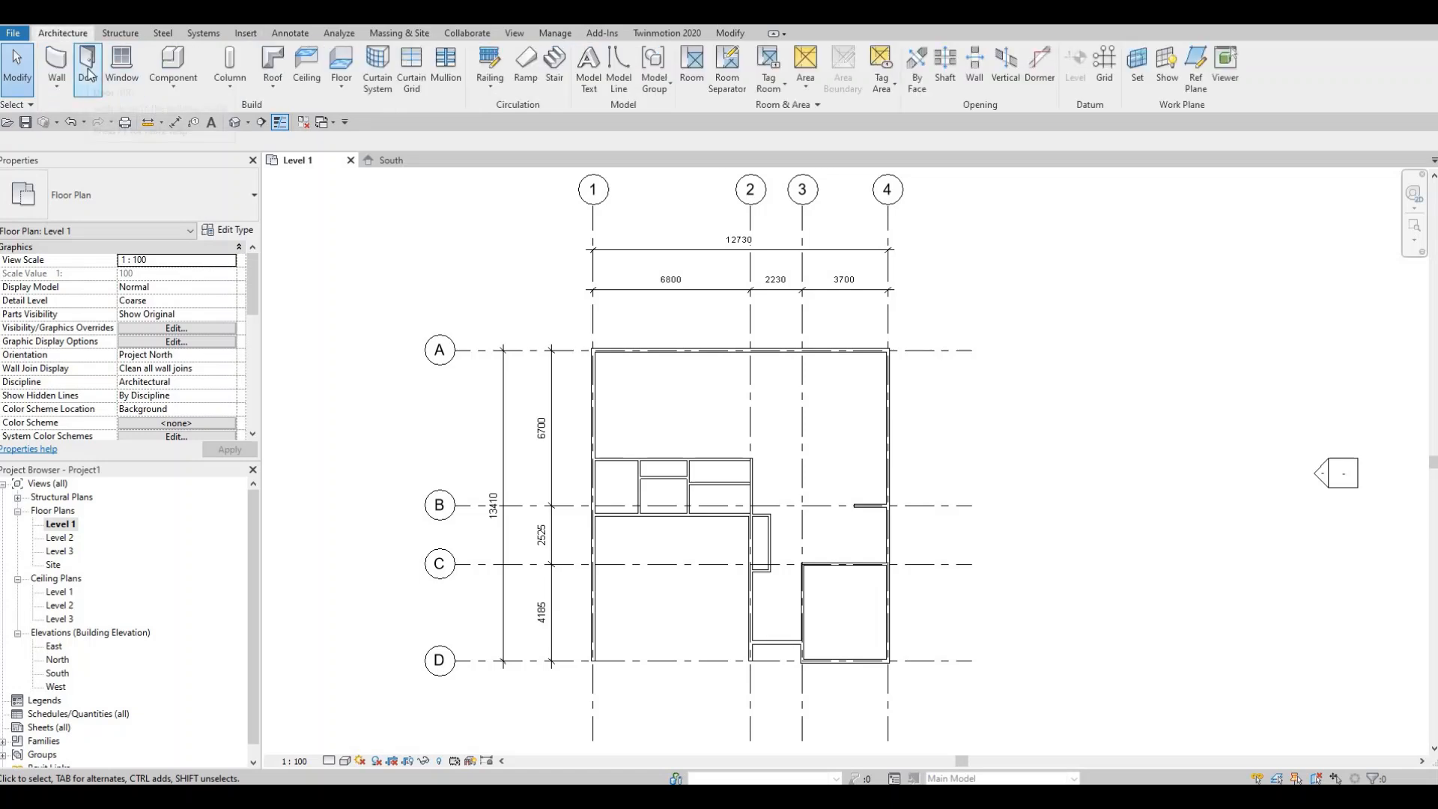
pyautogui.click(88, 68)
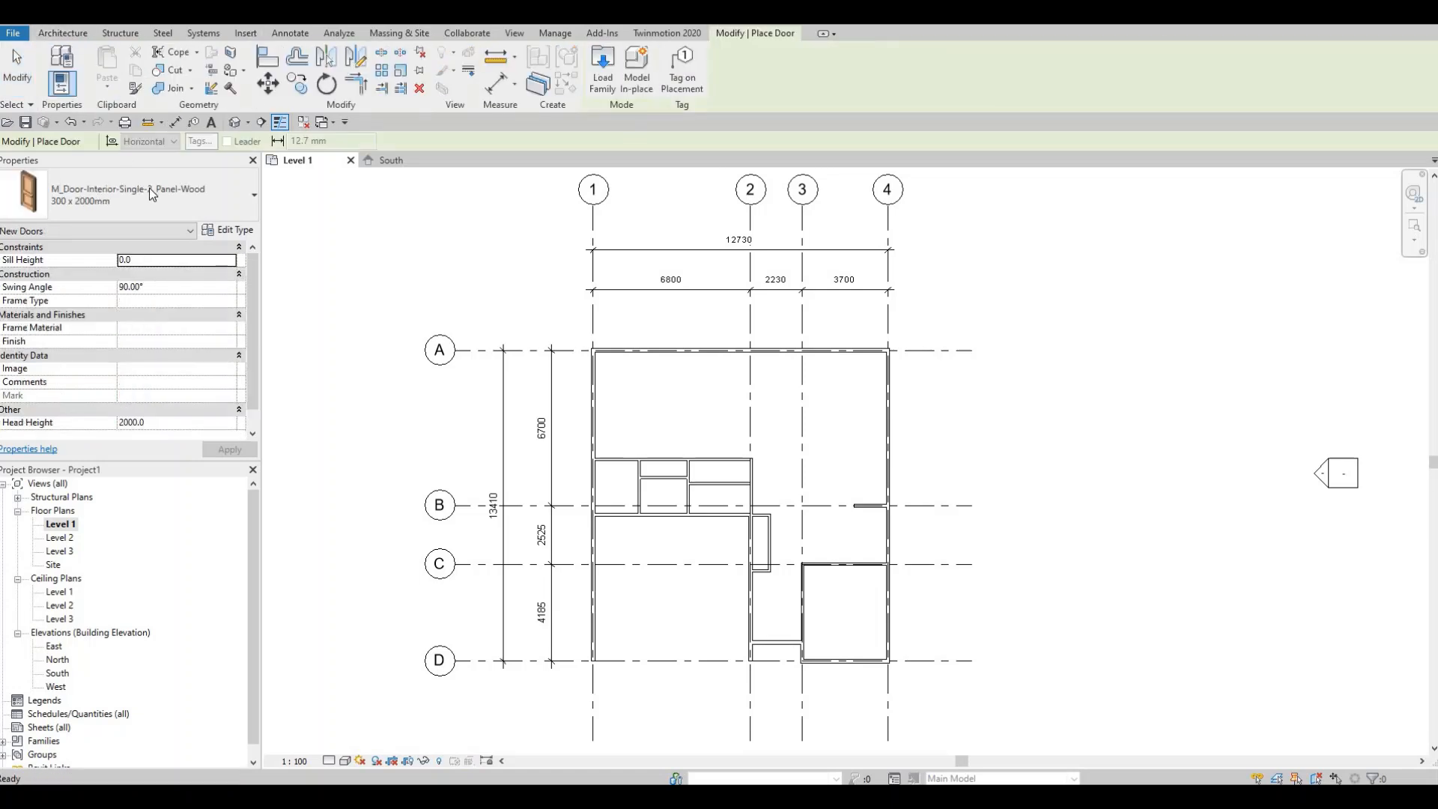
pyautogui.click(97, 204)
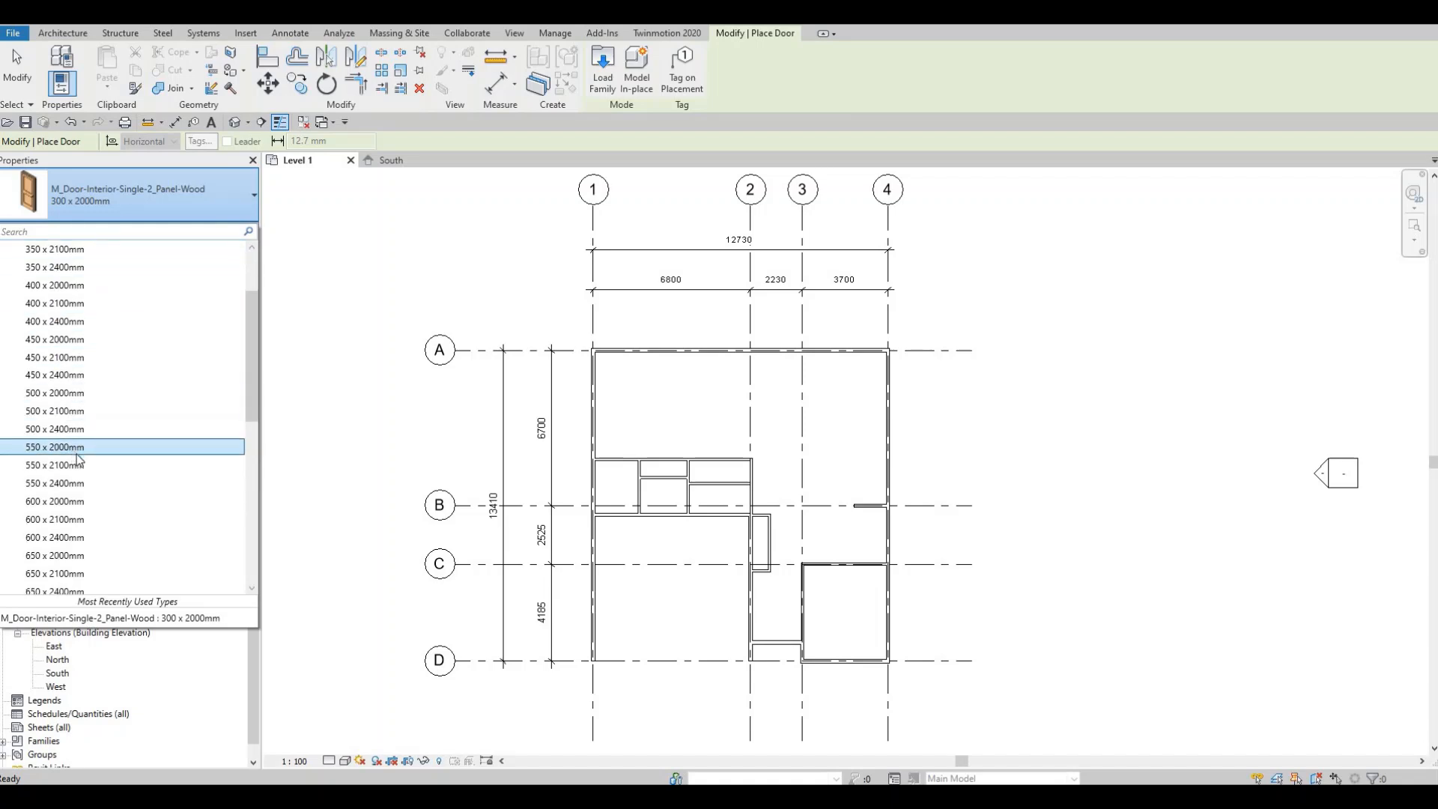
pyautogui.scroll(-3, 82, 468)
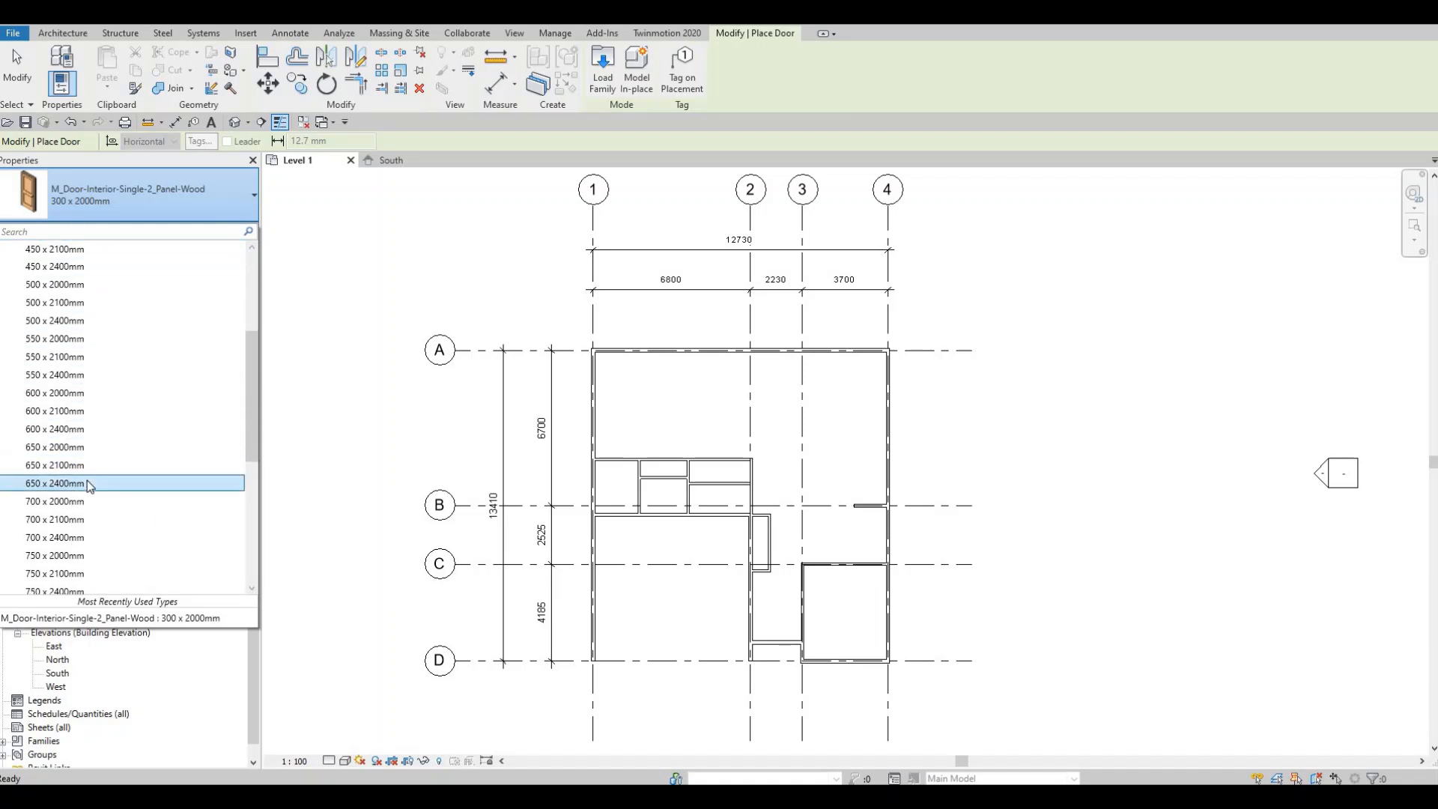
pyautogui.scroll(-1, 63, 472)
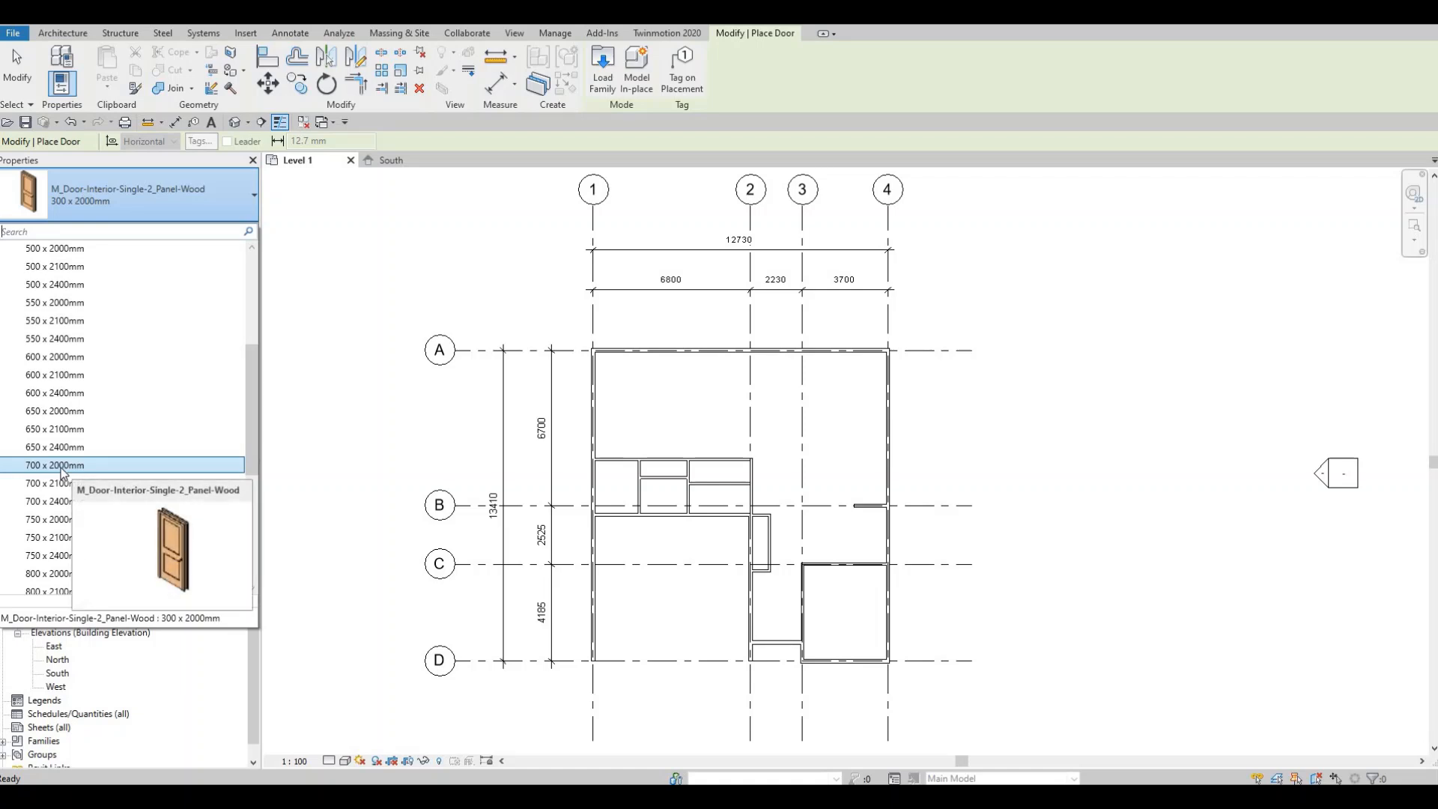
pyautogui.click(63, 469)
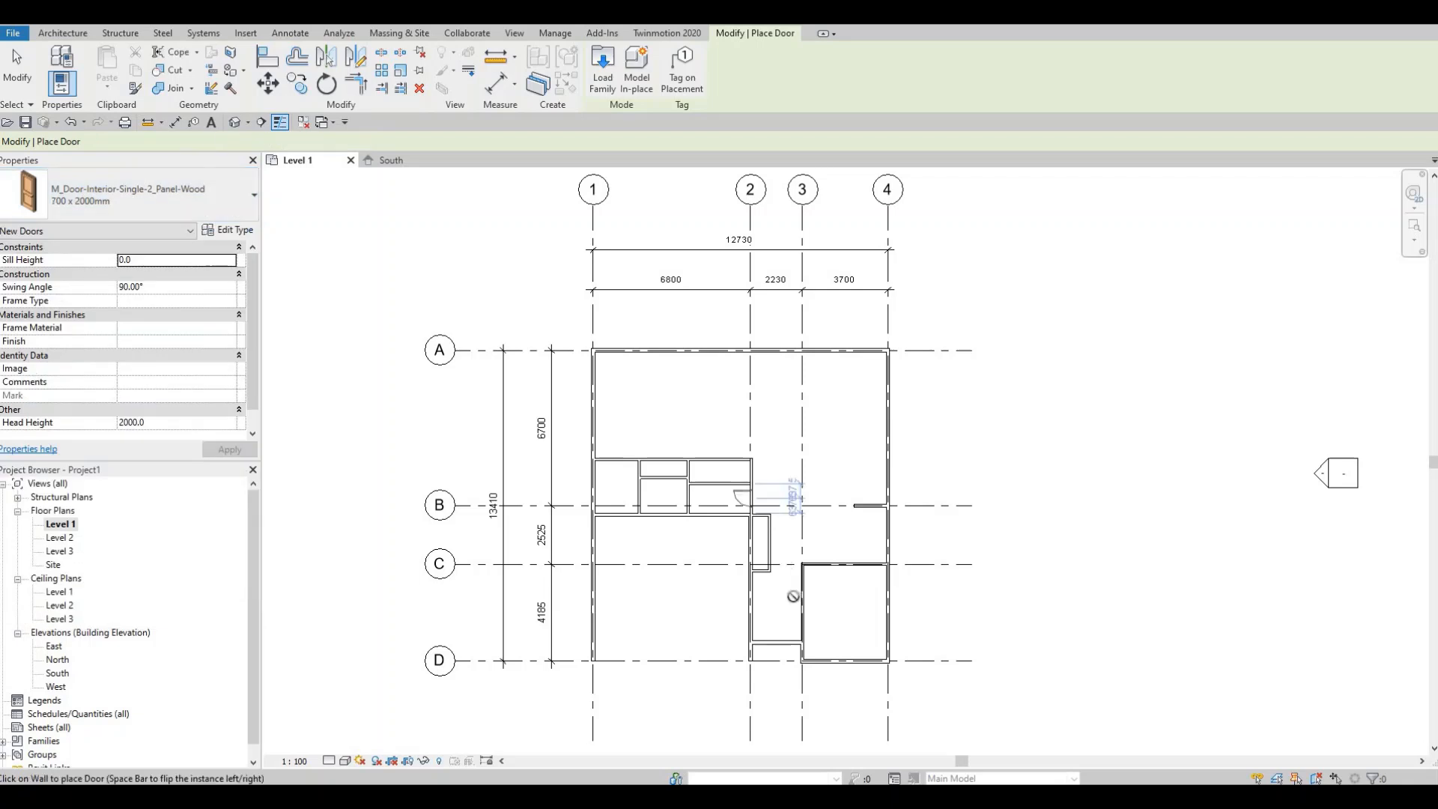
# - Place a flipped 700 x 2000mm door in the wall of the small room just above grid B
pyautogui.scroll(1, 781, 604)
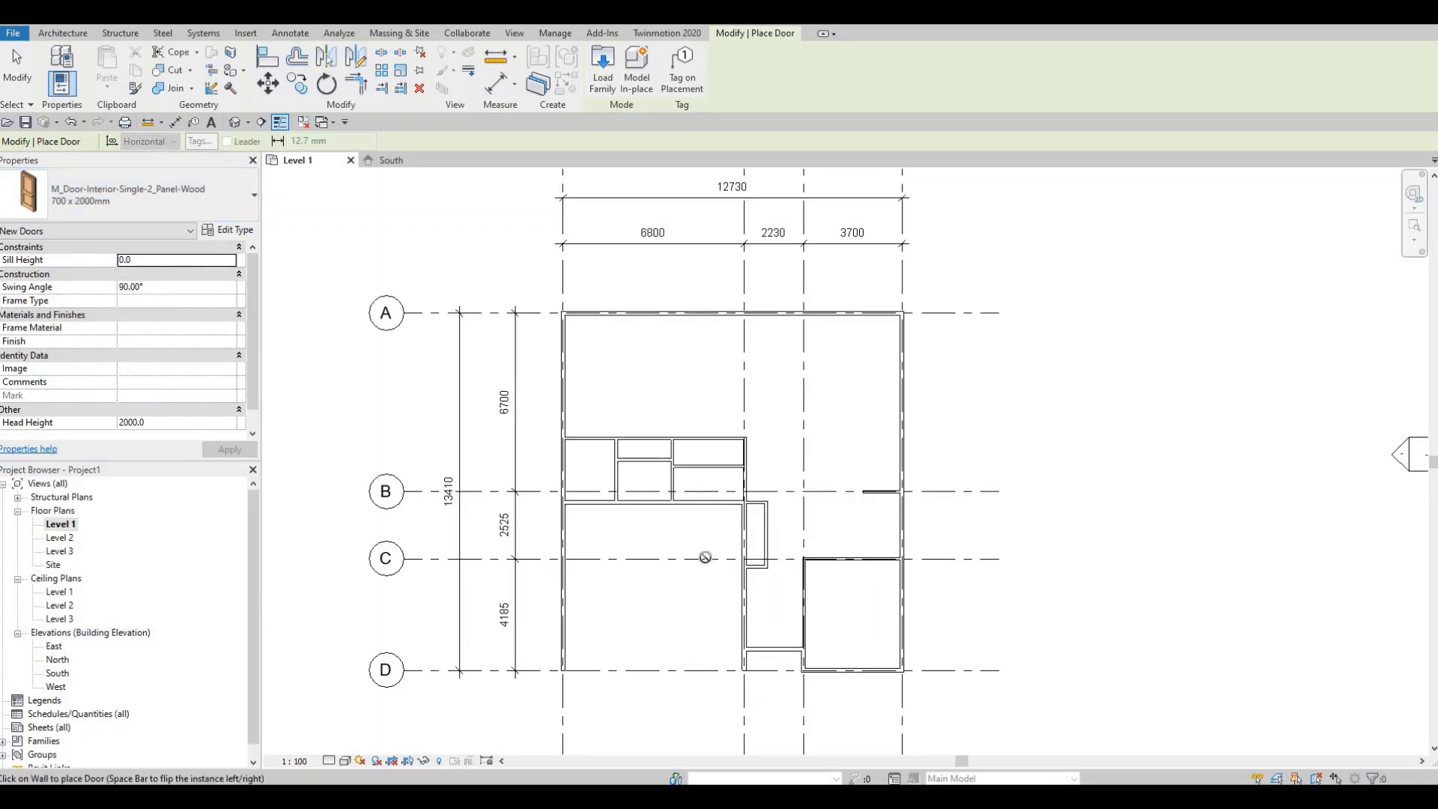
pyautogui.scroll(1, 705, 558)
pyautogui.scroll(-1, 681, 524)
pyautogui.moveTo(689, 522); pyautogui.dragTo(806, 514, button='middle')
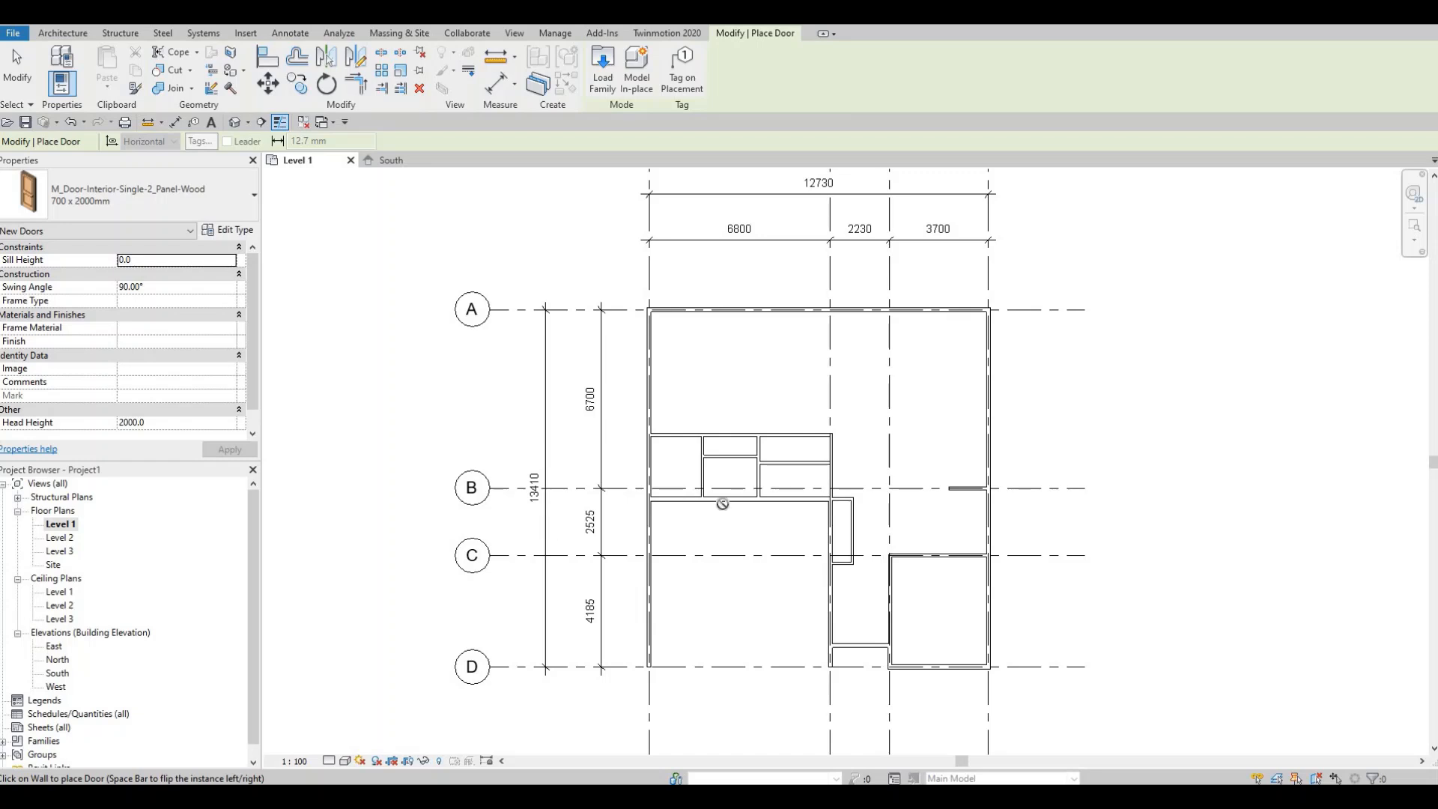
pyautogui.scroll(1, 704, 495)
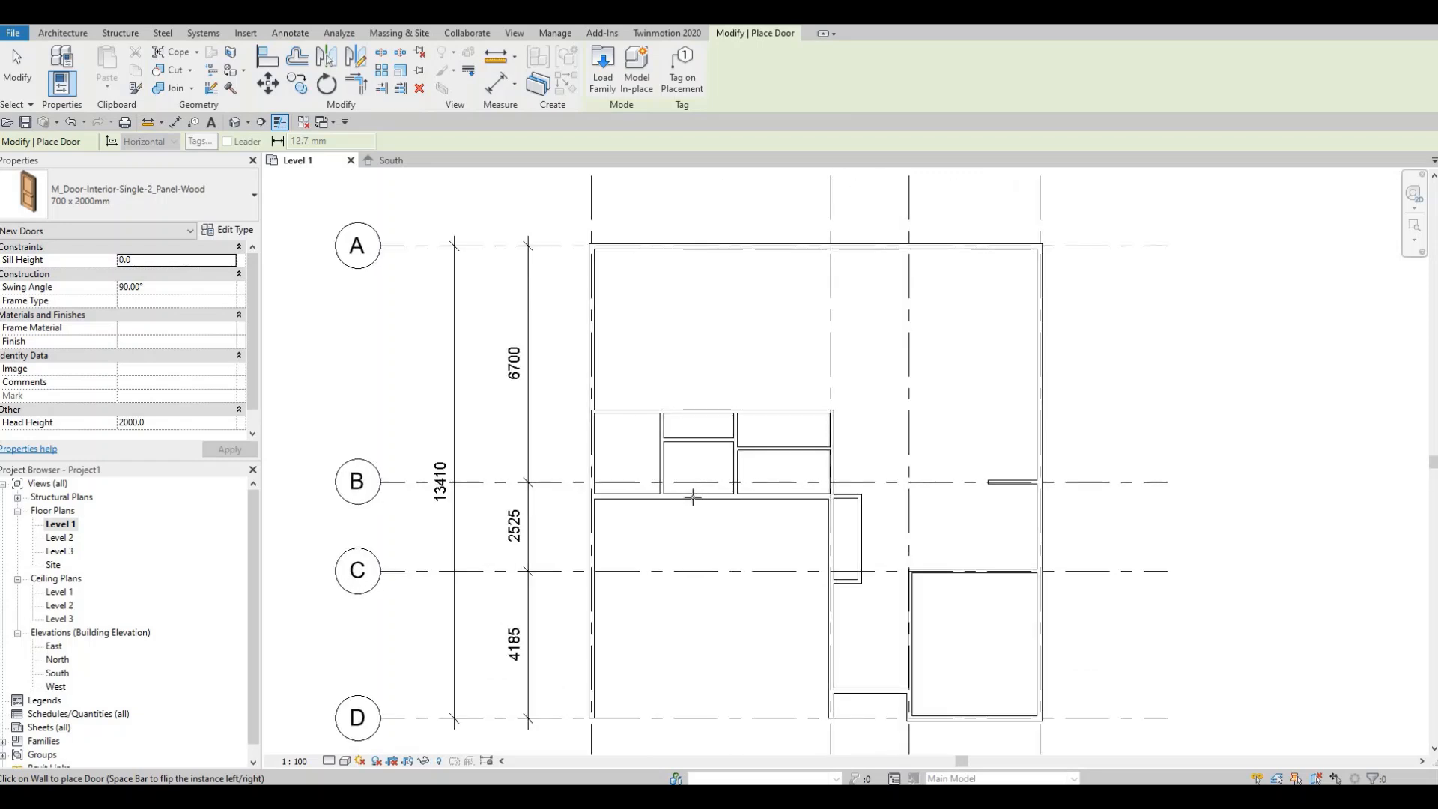
pyautogui.scroll(1, 692, 495)
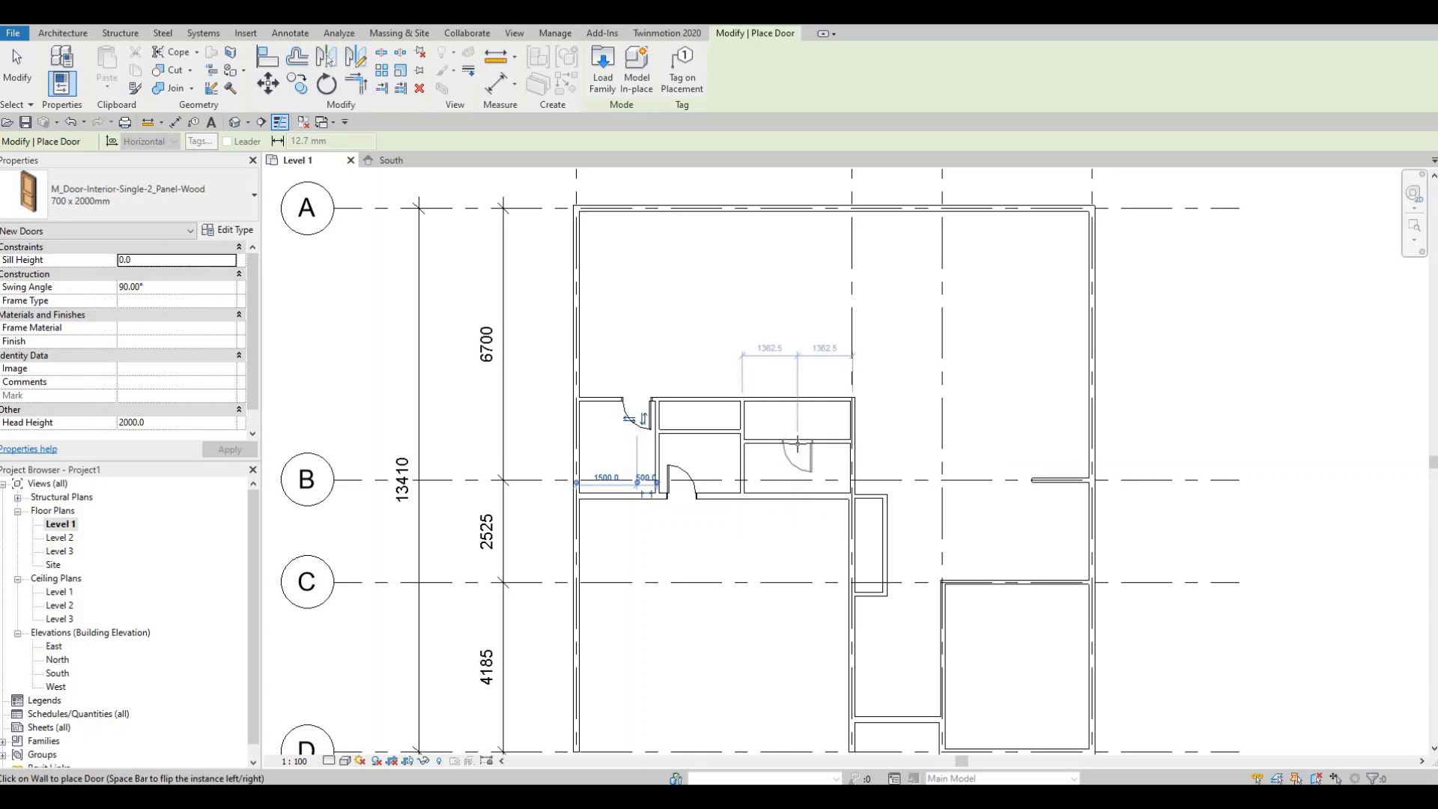
pyautogui.press('space')
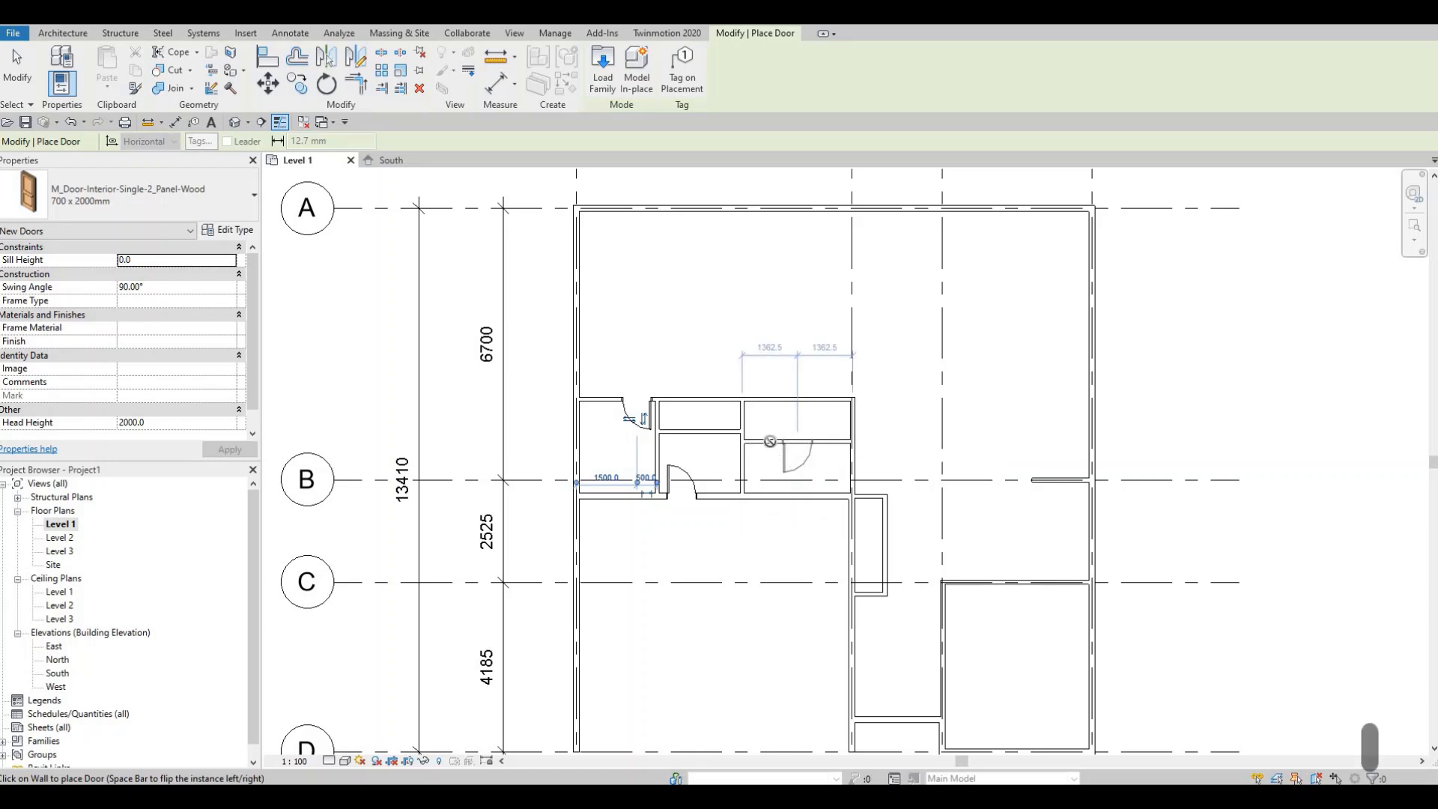
pyautogui.click(772, 439)
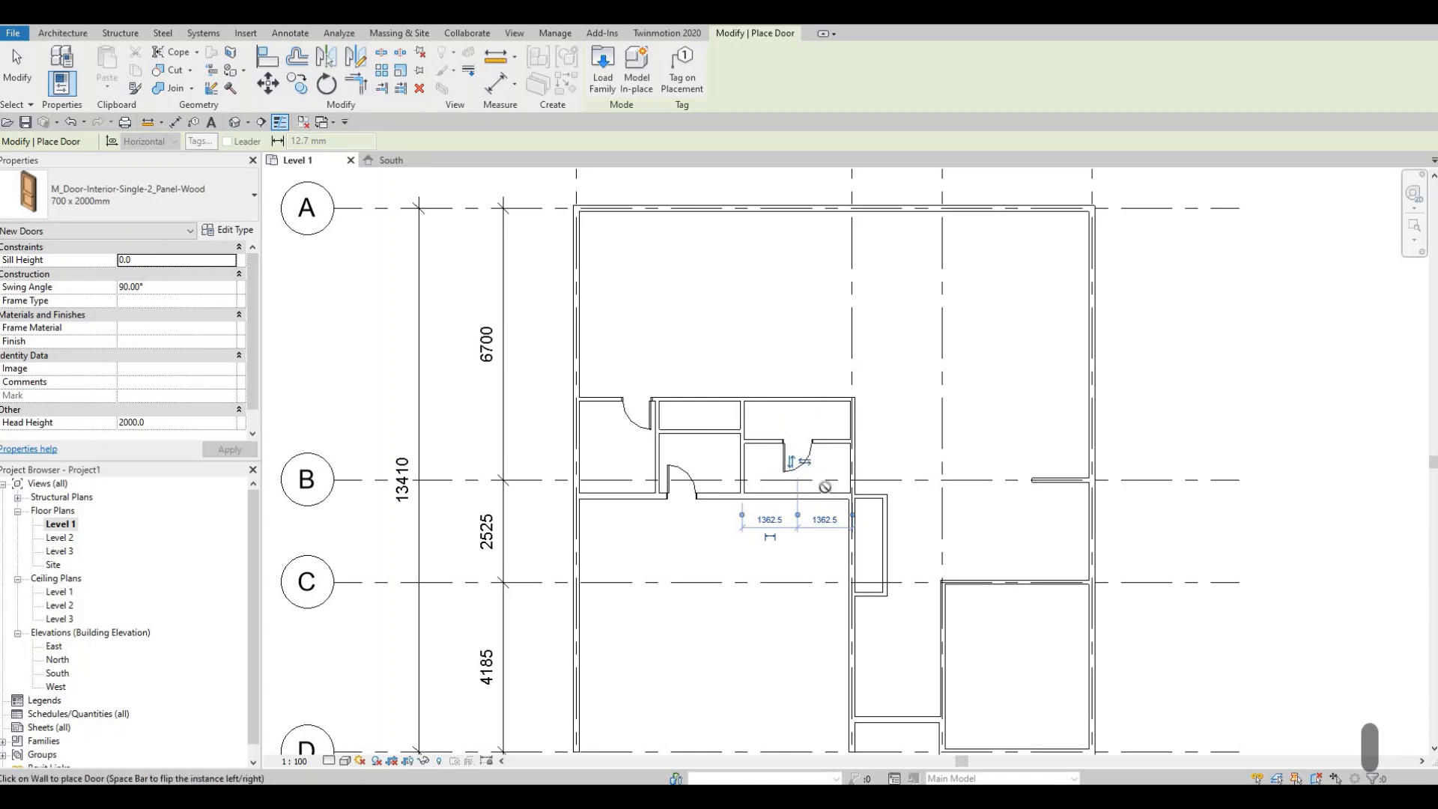
# - Place another door in the wall of the neighbouring small room above grid B
pyautogui.moveTo(825, 486); pyautogui.dragTo(614, 461, button='middle')
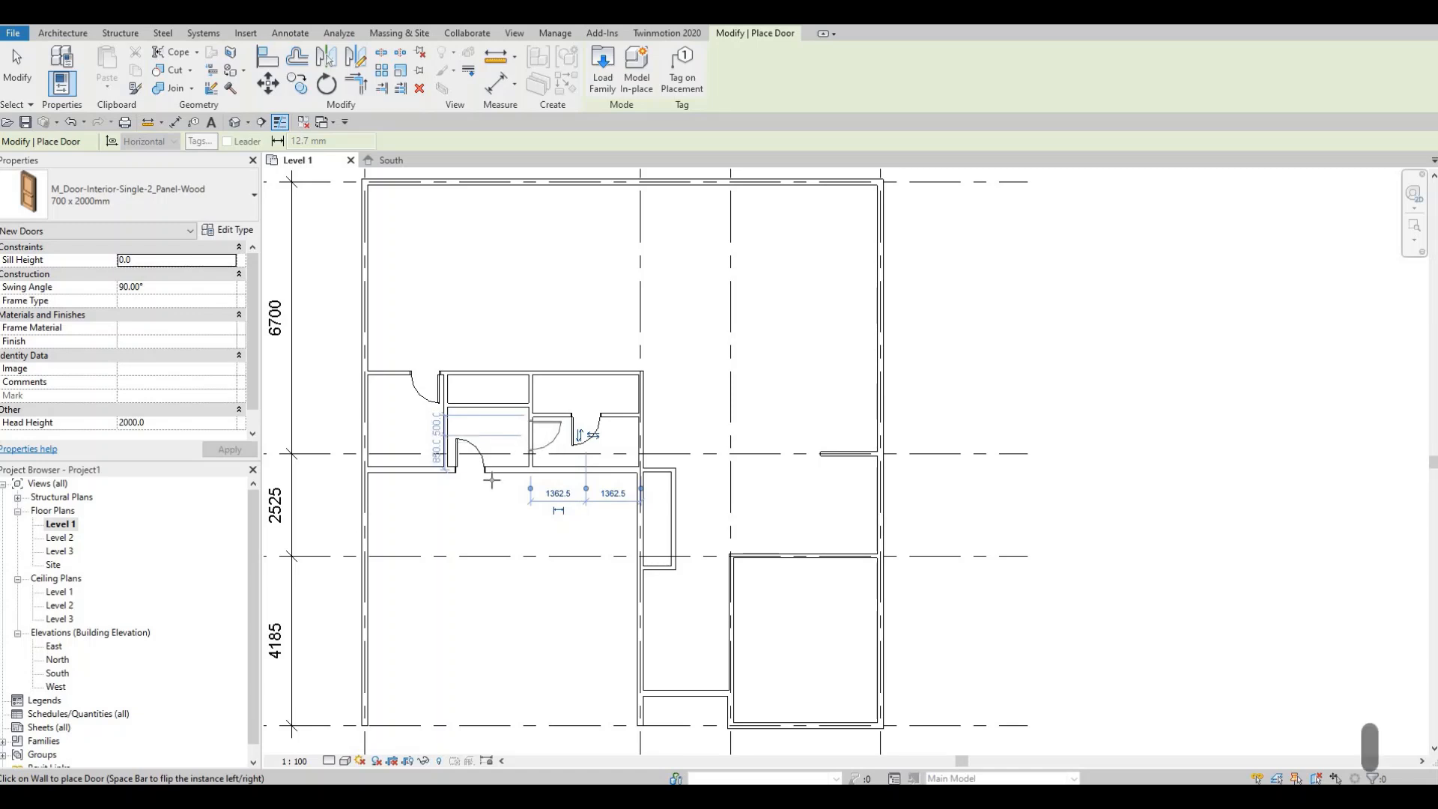
pyautogui.click(541, 451)
# - Place a flipped door in the left wall of the lower-right room near grid D and exit the tool
pyautogui.scroll(-3, 635, 460)
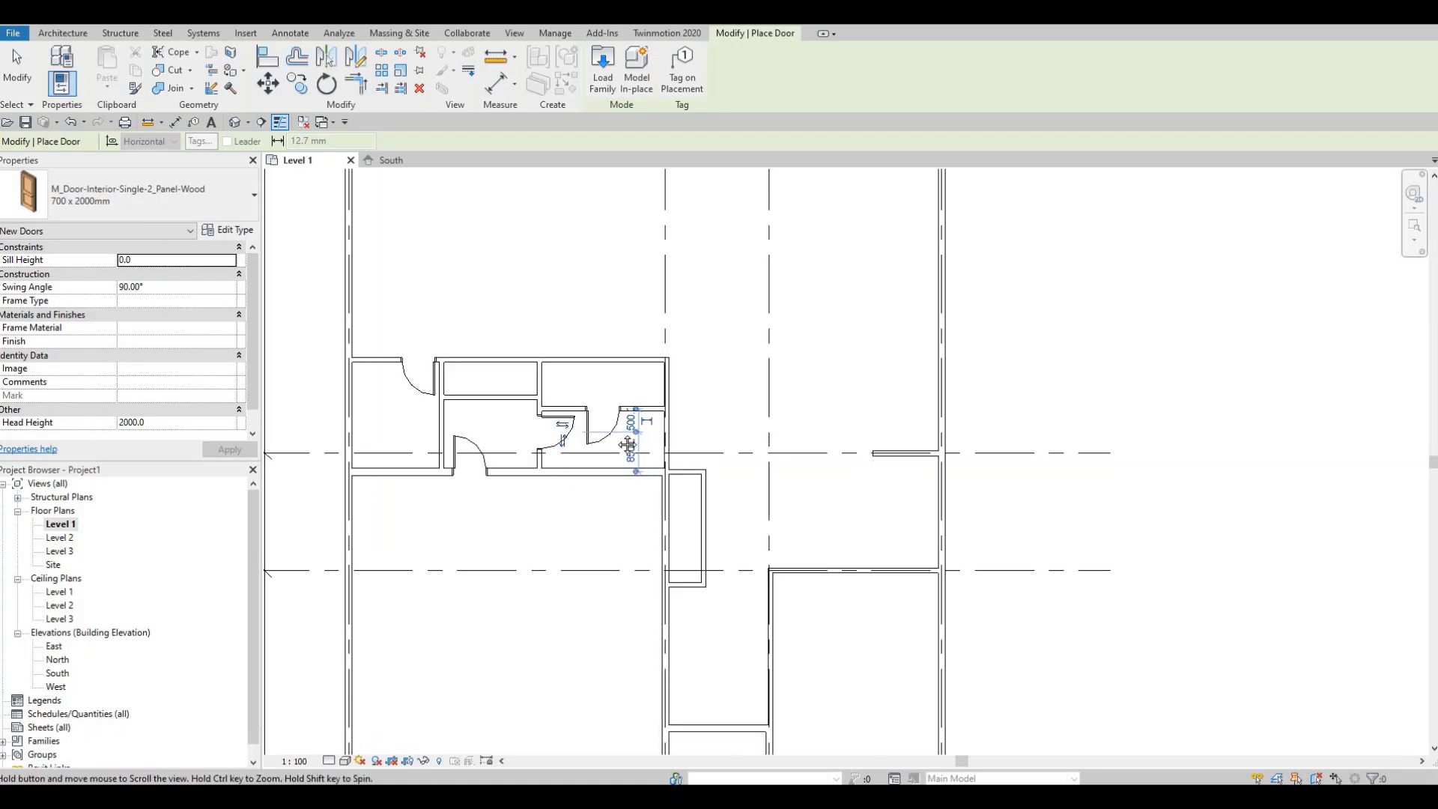
pyautogui.scroll(3, 635, 461)
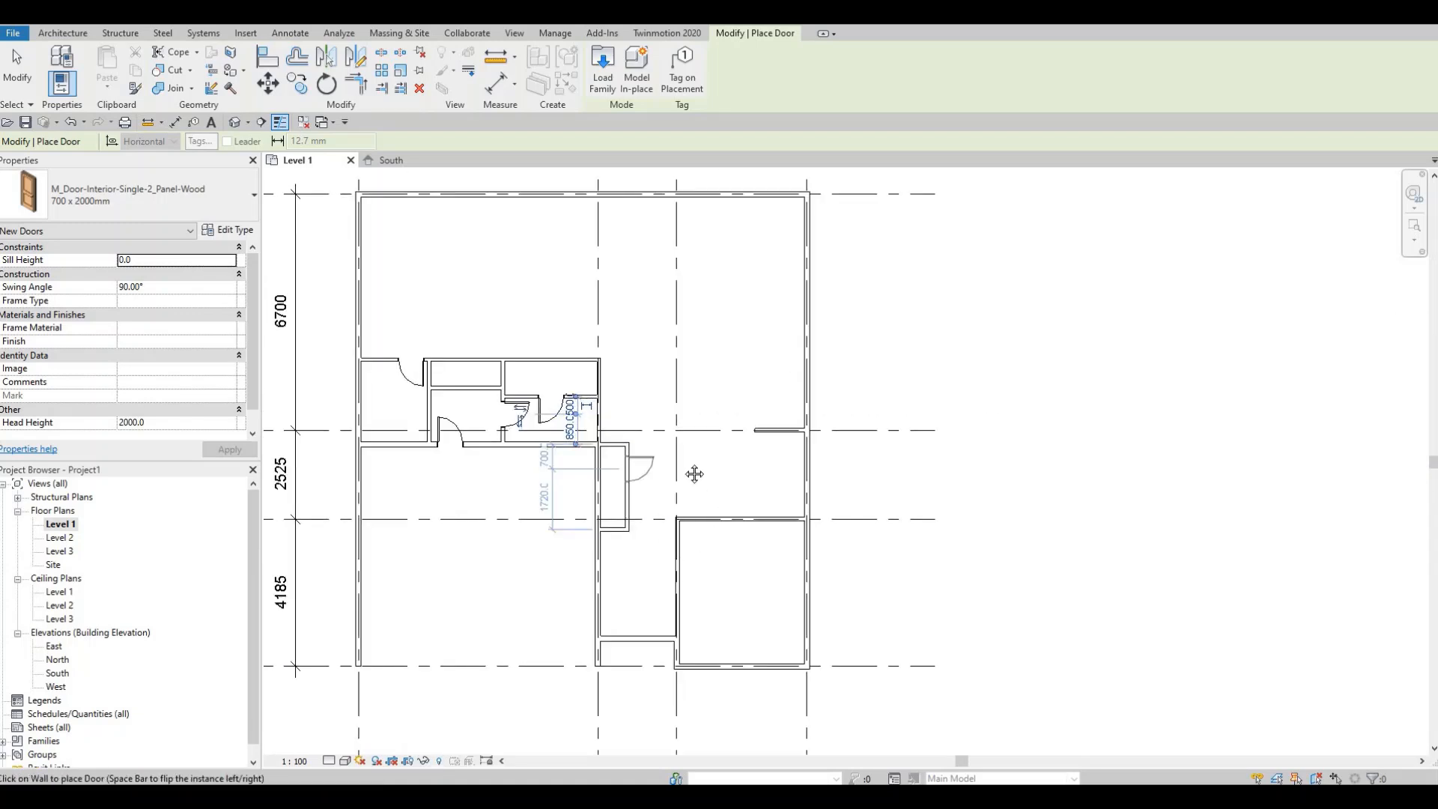
pyautogui.moveTo(680, 614); pyautogui.dragTo(671, 514, button='middle')
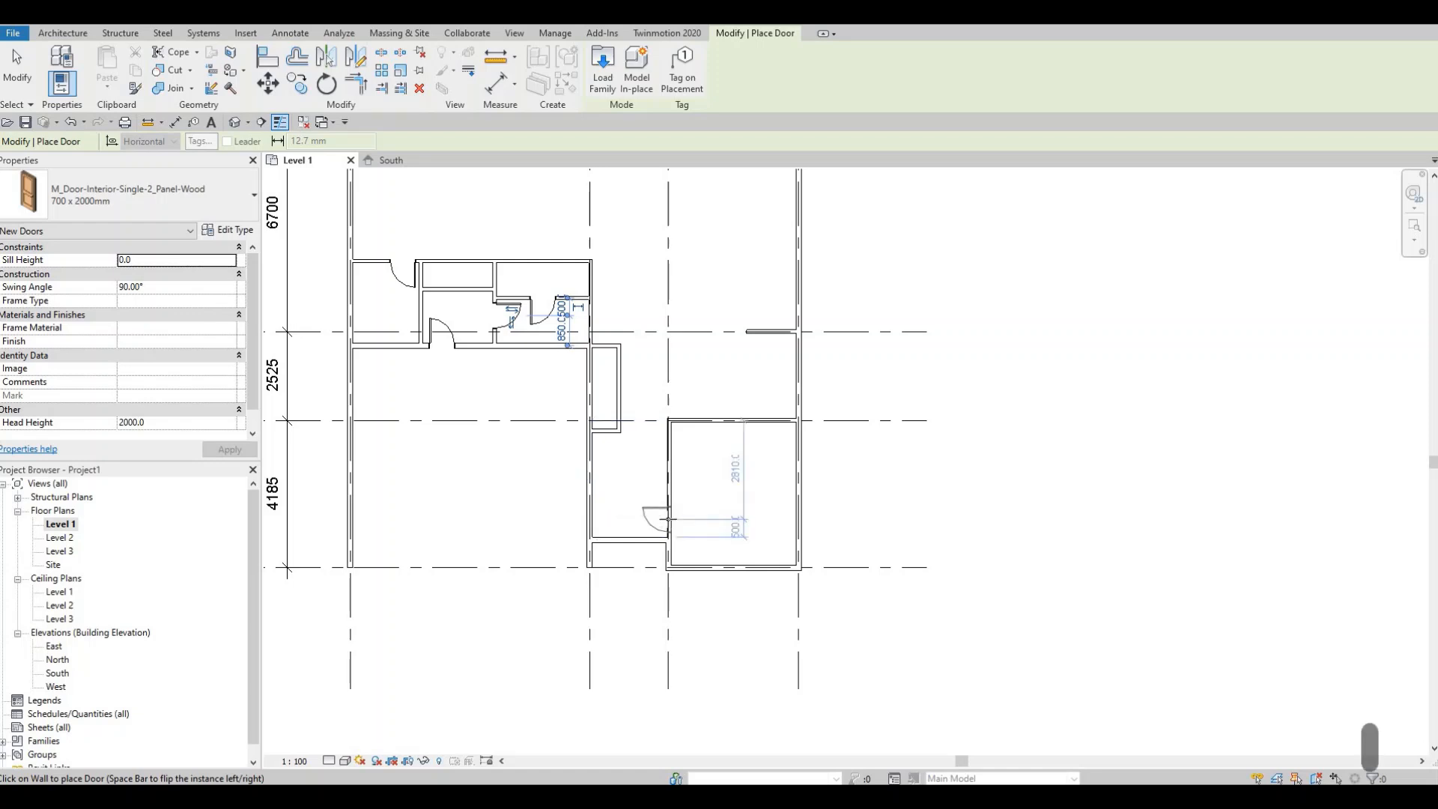
pyautogui.press('space')
pyautogui.press('space')
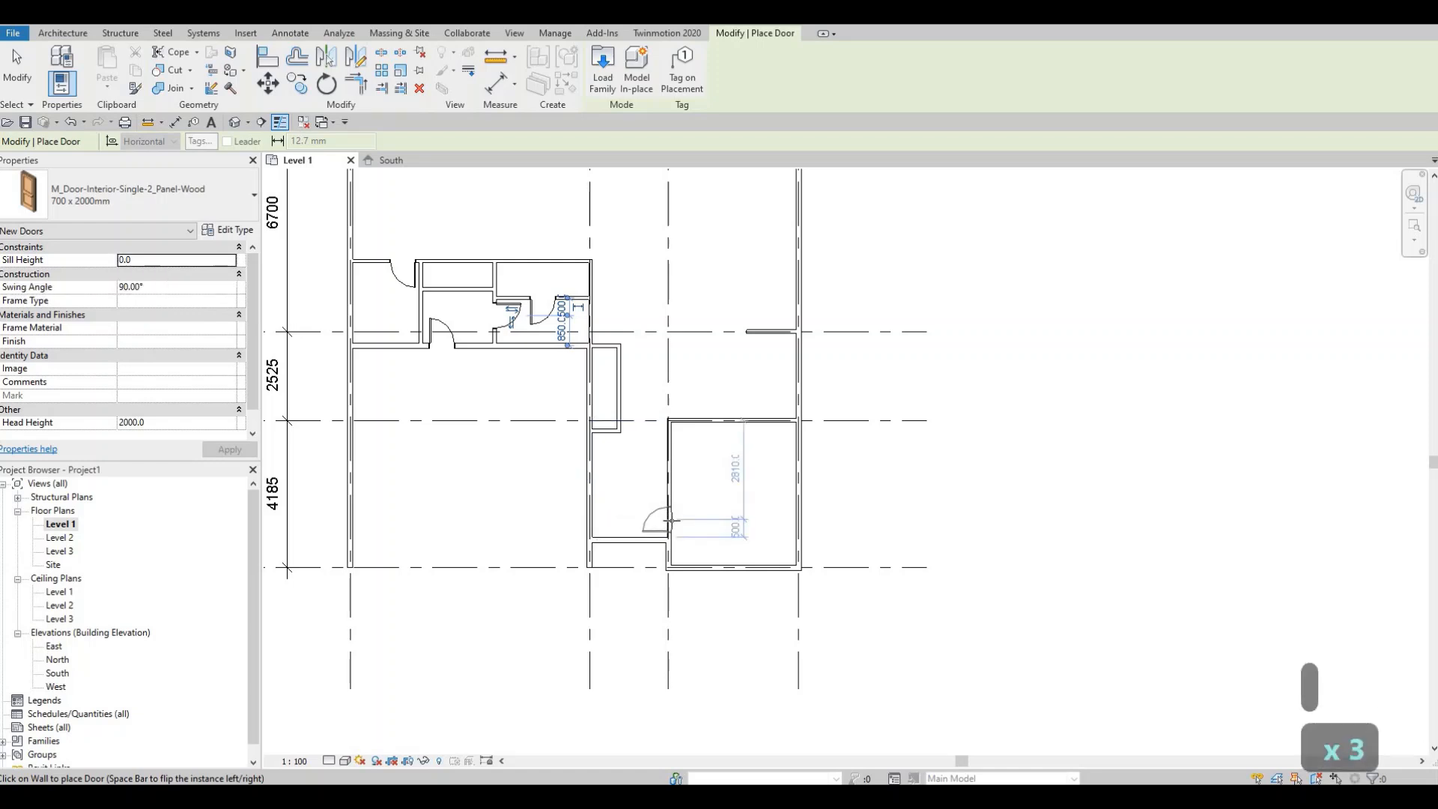
pyautogui.press('space')
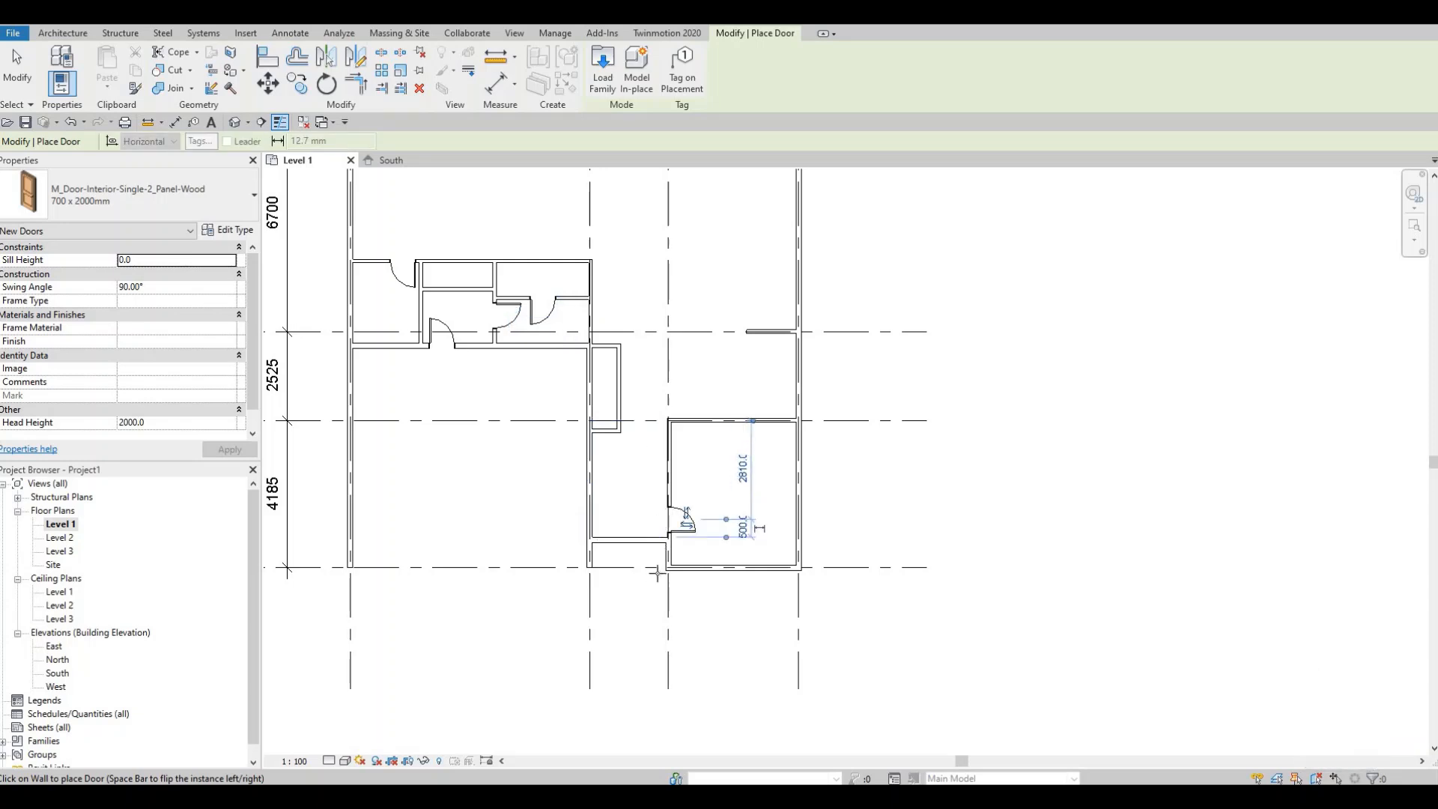
pyautogui.moveTo(704, 370); pyautogui.dragTo(694, 502, button='middle')
pyautogui.scroll(-1, 681, 523)
pyautogui.scroll(2, 682, 522)
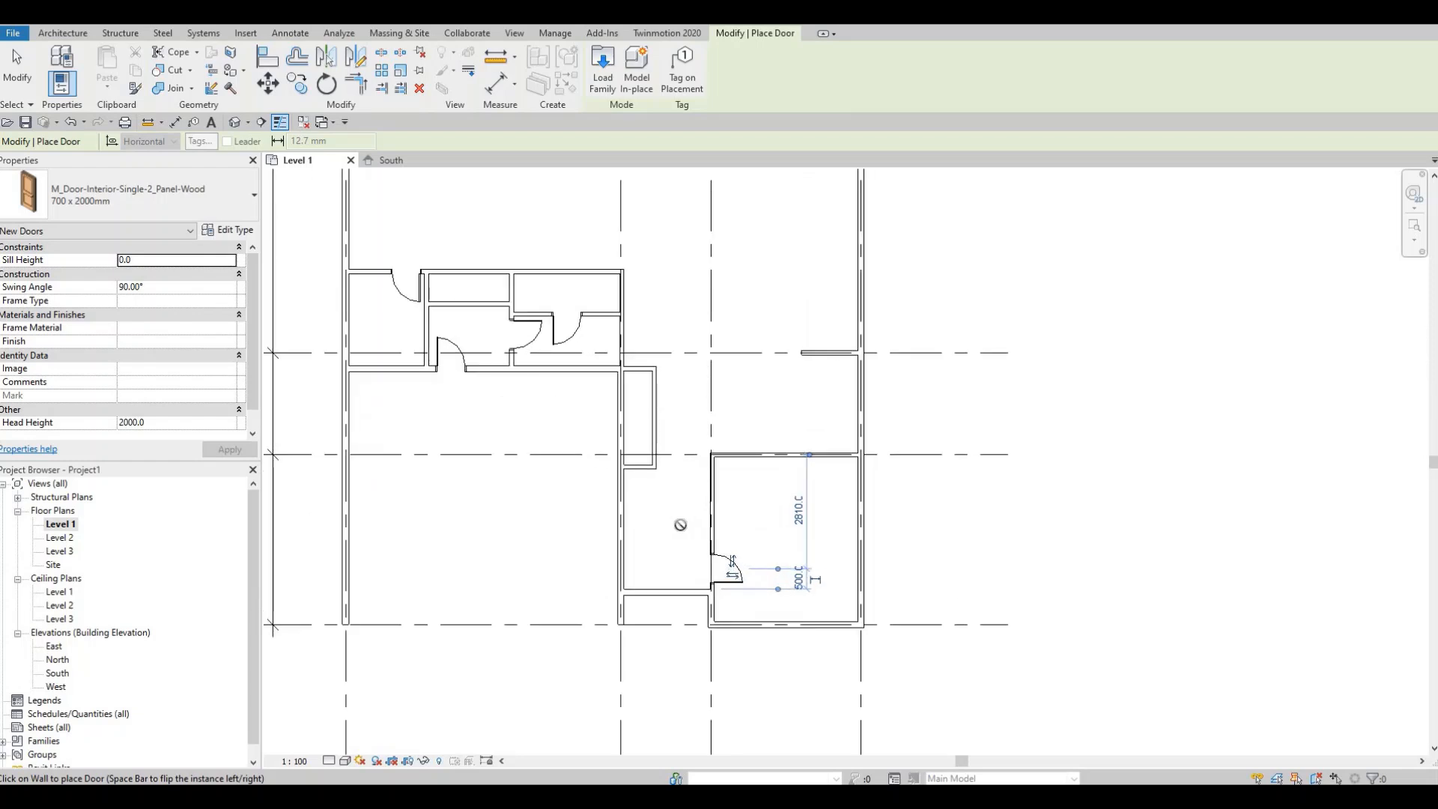
pyautogui.press('Escape')
pyautogui.press('Escape')
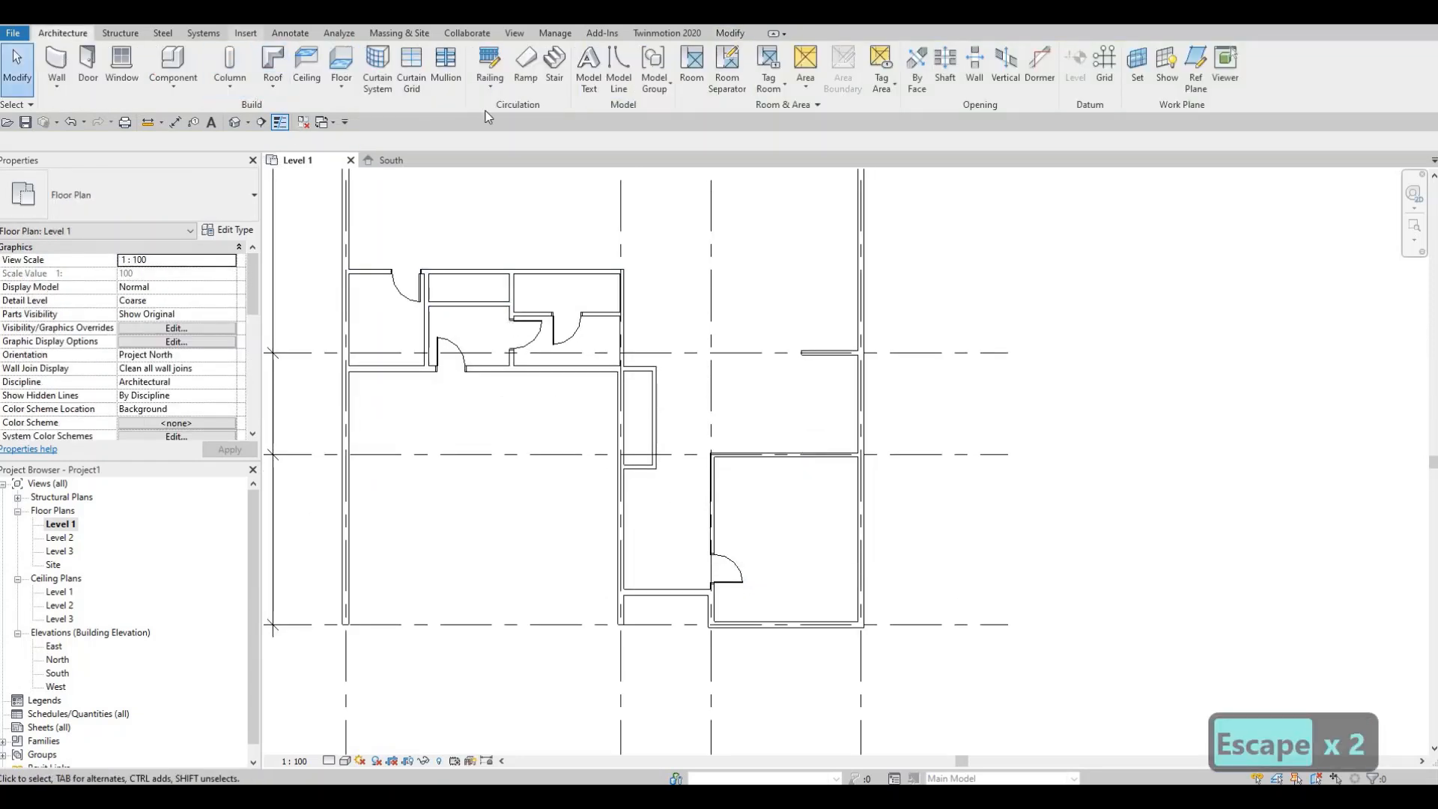
# - Load the M_Door-Interior-Double-Sliding-2_Panel-Wood family with all its types
pyautogui.click(247, 33)
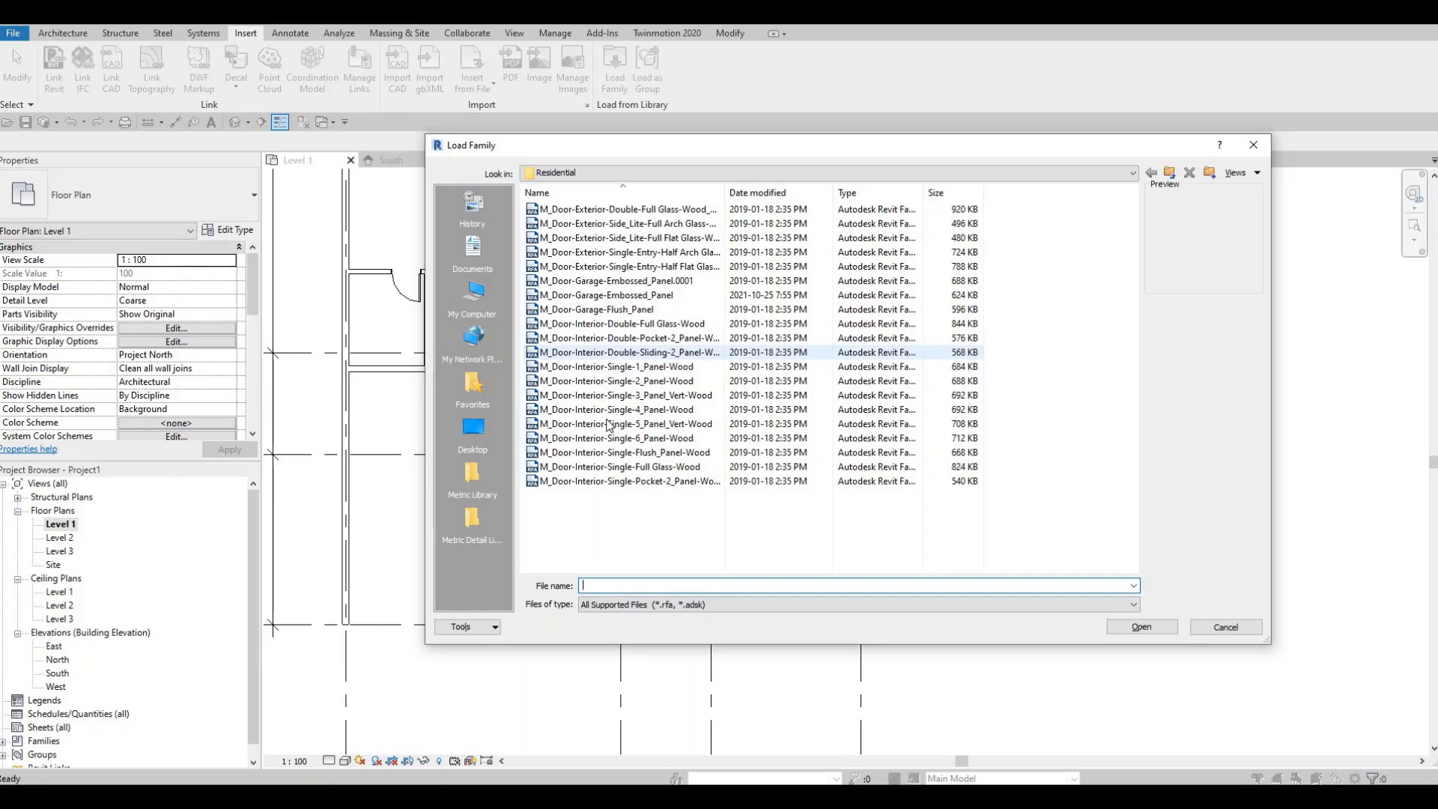
pyautogui.click(628, 326)
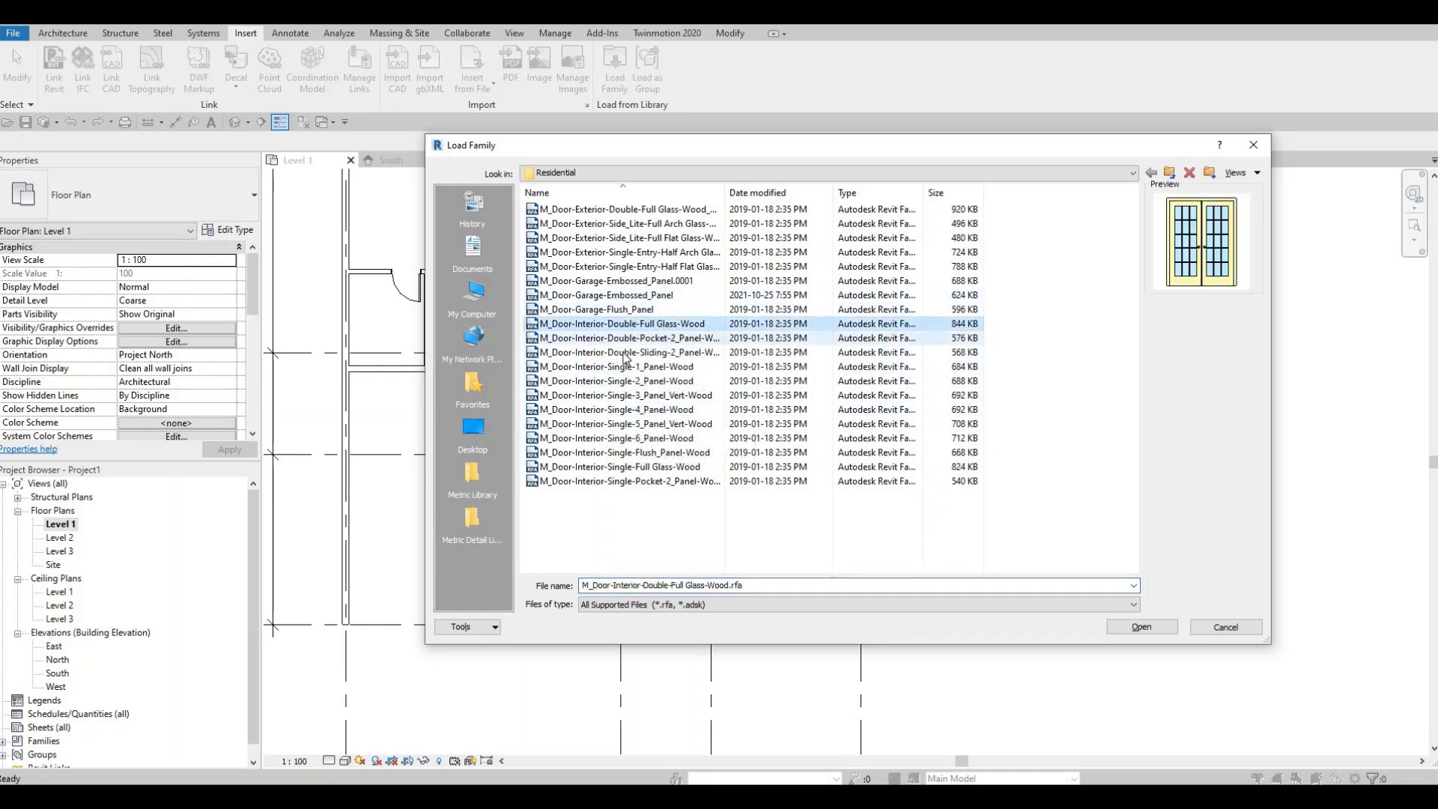
pyautogui.click(627, 339)
pyautogui.click(624, 354)
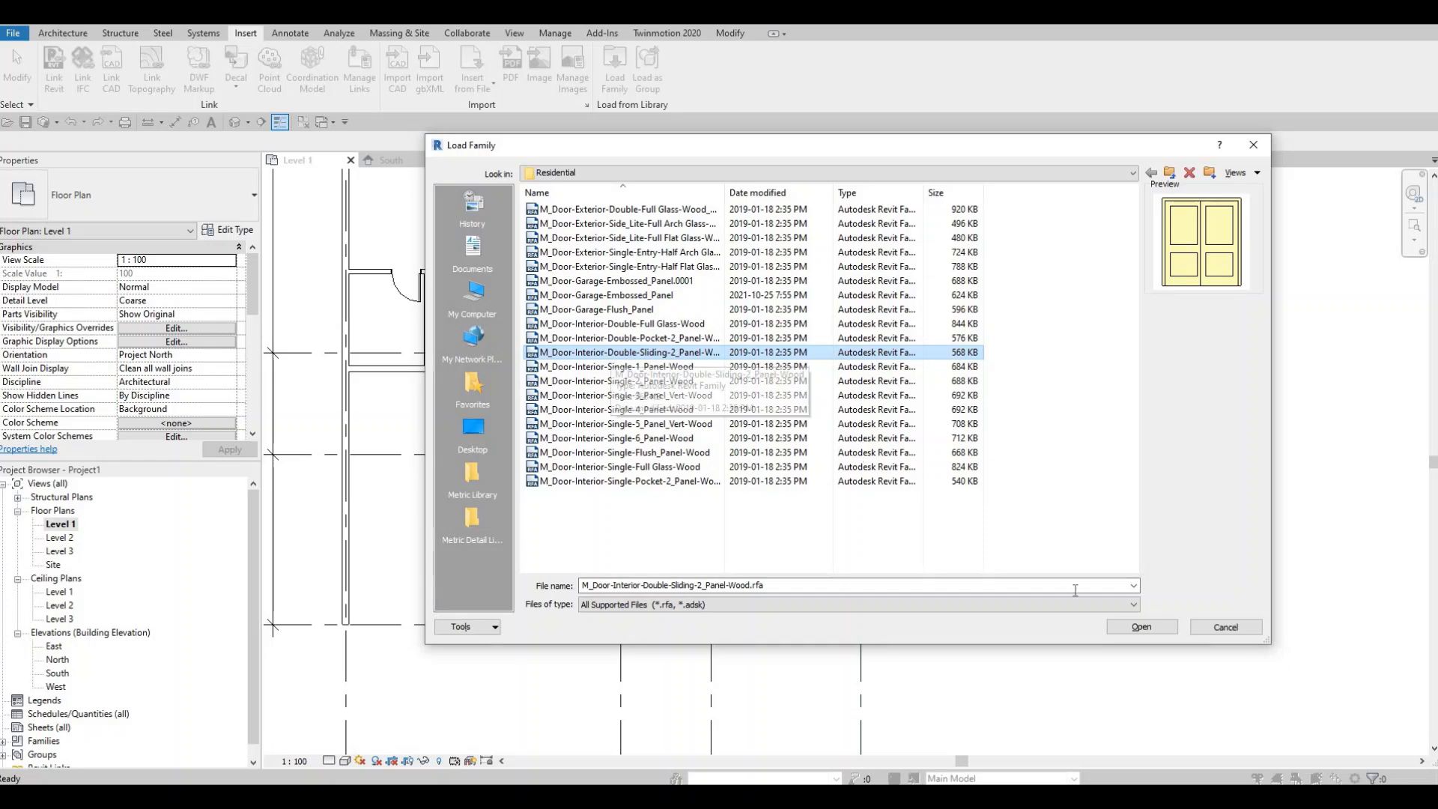
pyautogui.click(1128, 629)
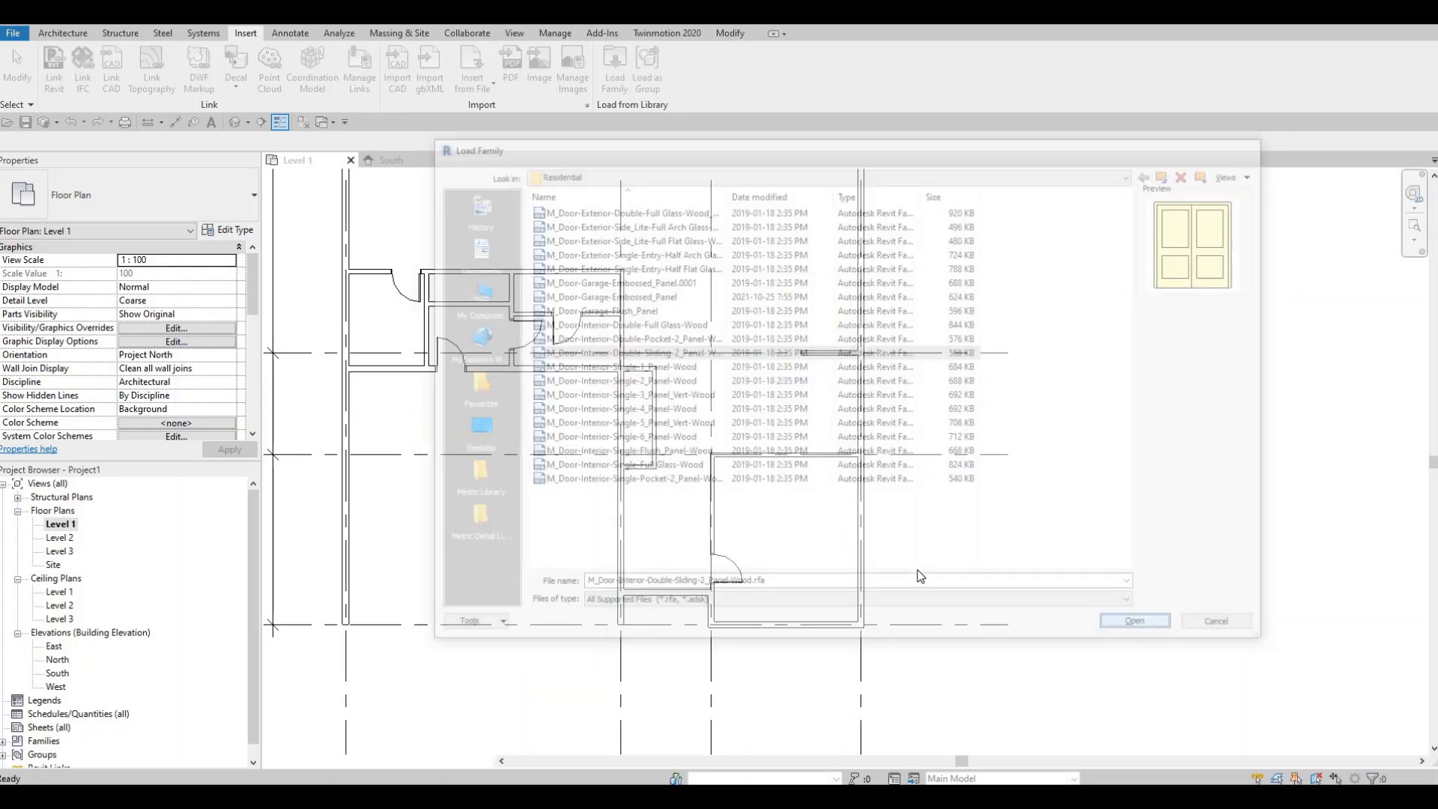
pyautogui.click(645, 372)
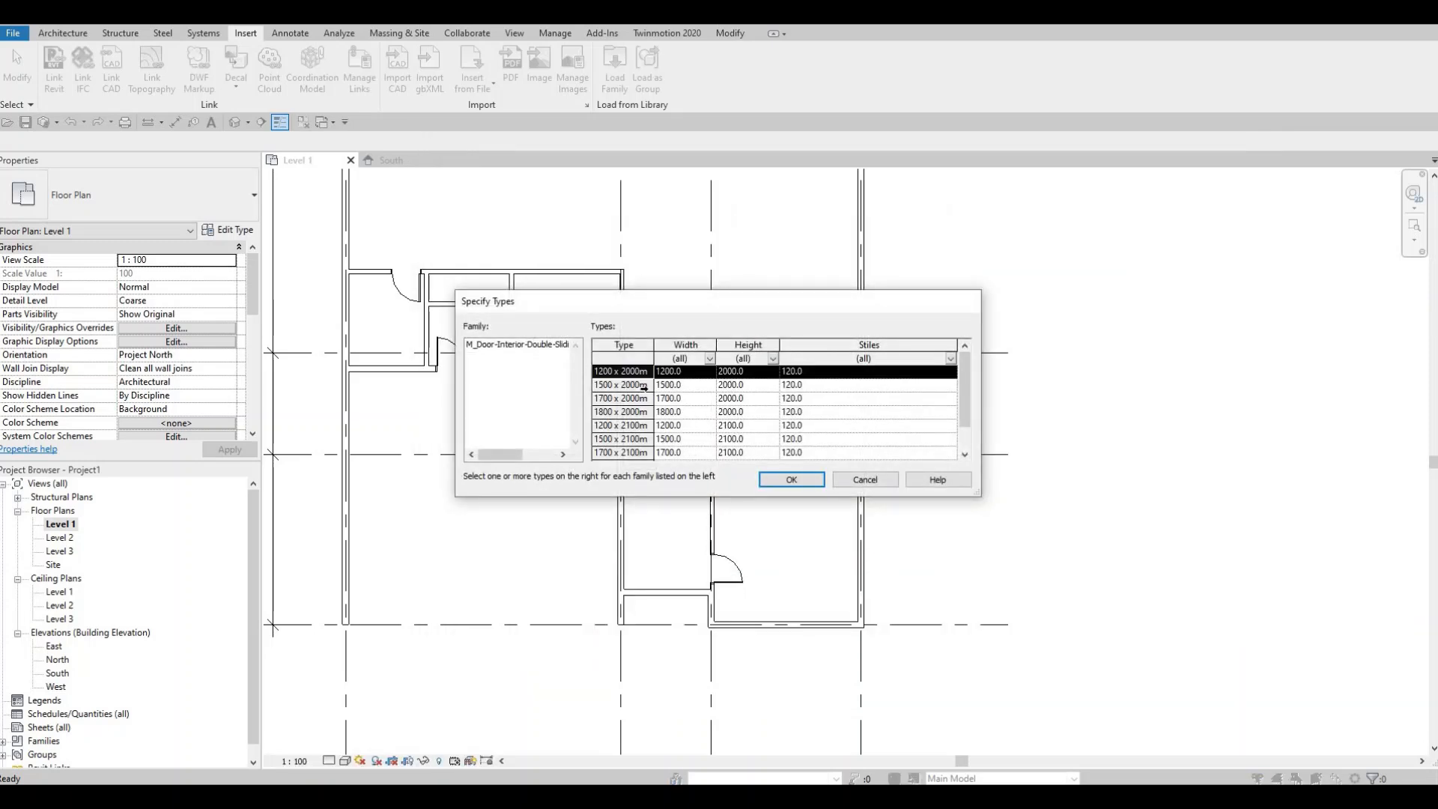
pyautogui.scroll(-1, 653, 441)
pyautogui.keyDown('shift'); pyautogui.click(649, 439); pyautogui.keyUp('shift')
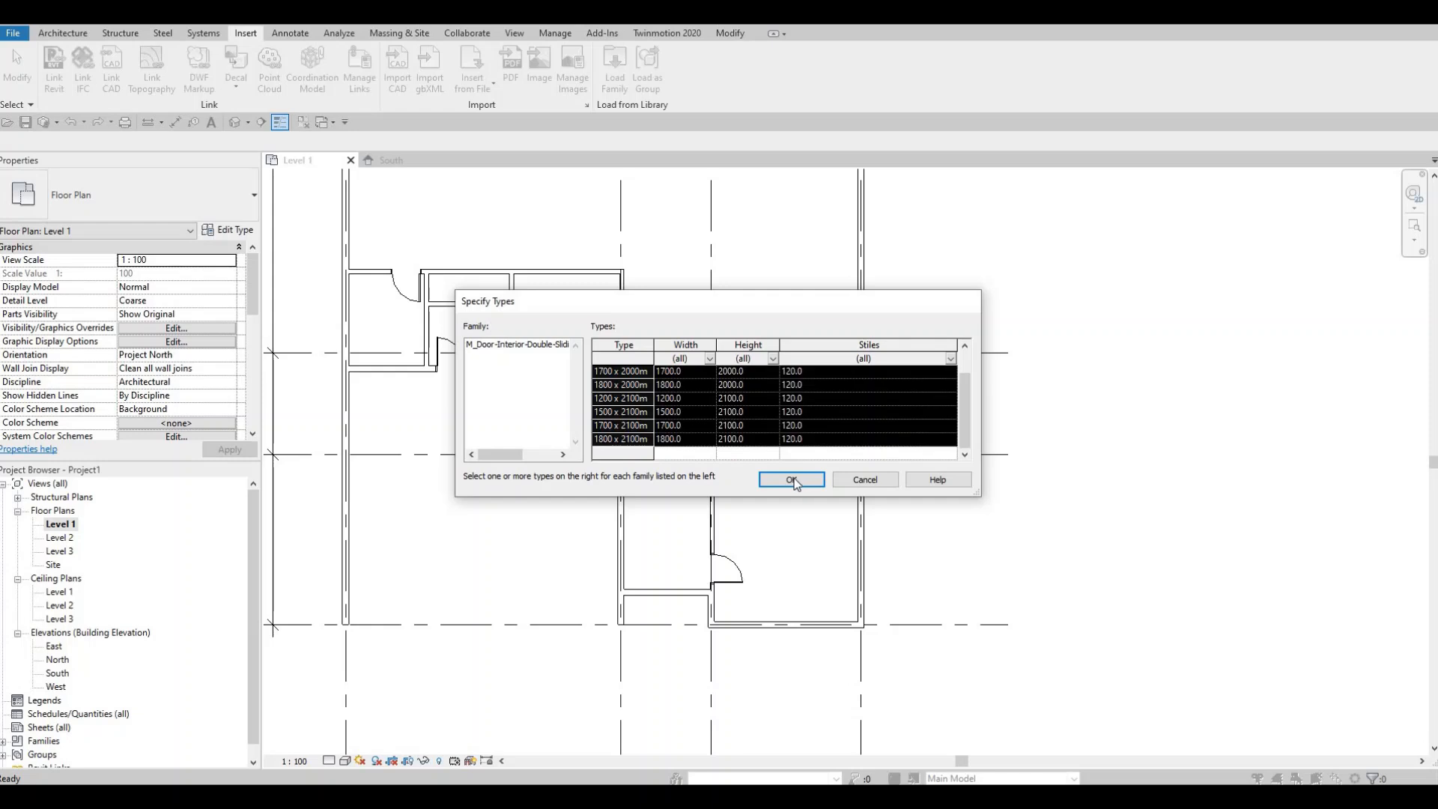
pyautogui.click(791, 480)
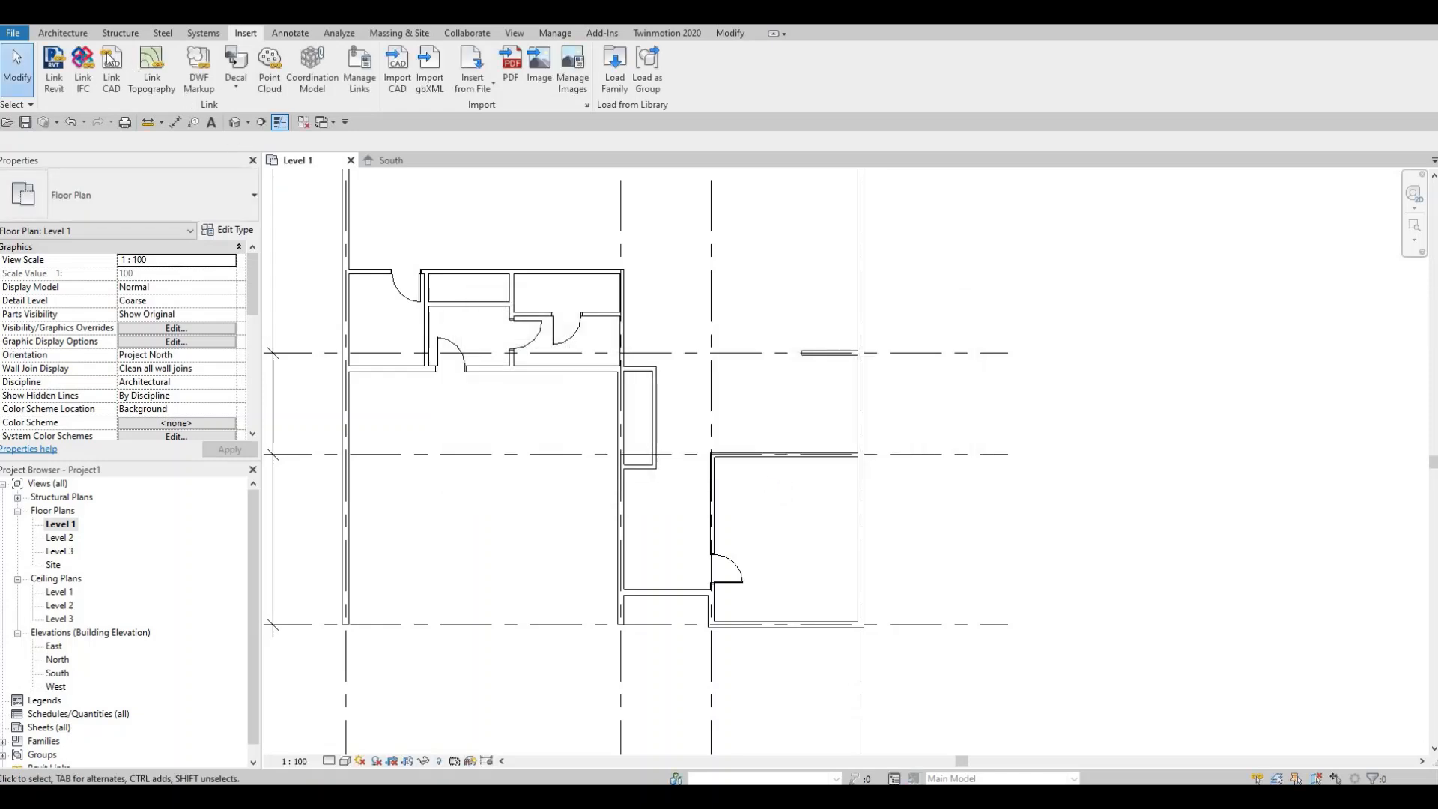
# - Place a 1200 x 2000mm double sliding door in the wall of the small room above grid B
pyautogui.click(72, 33)
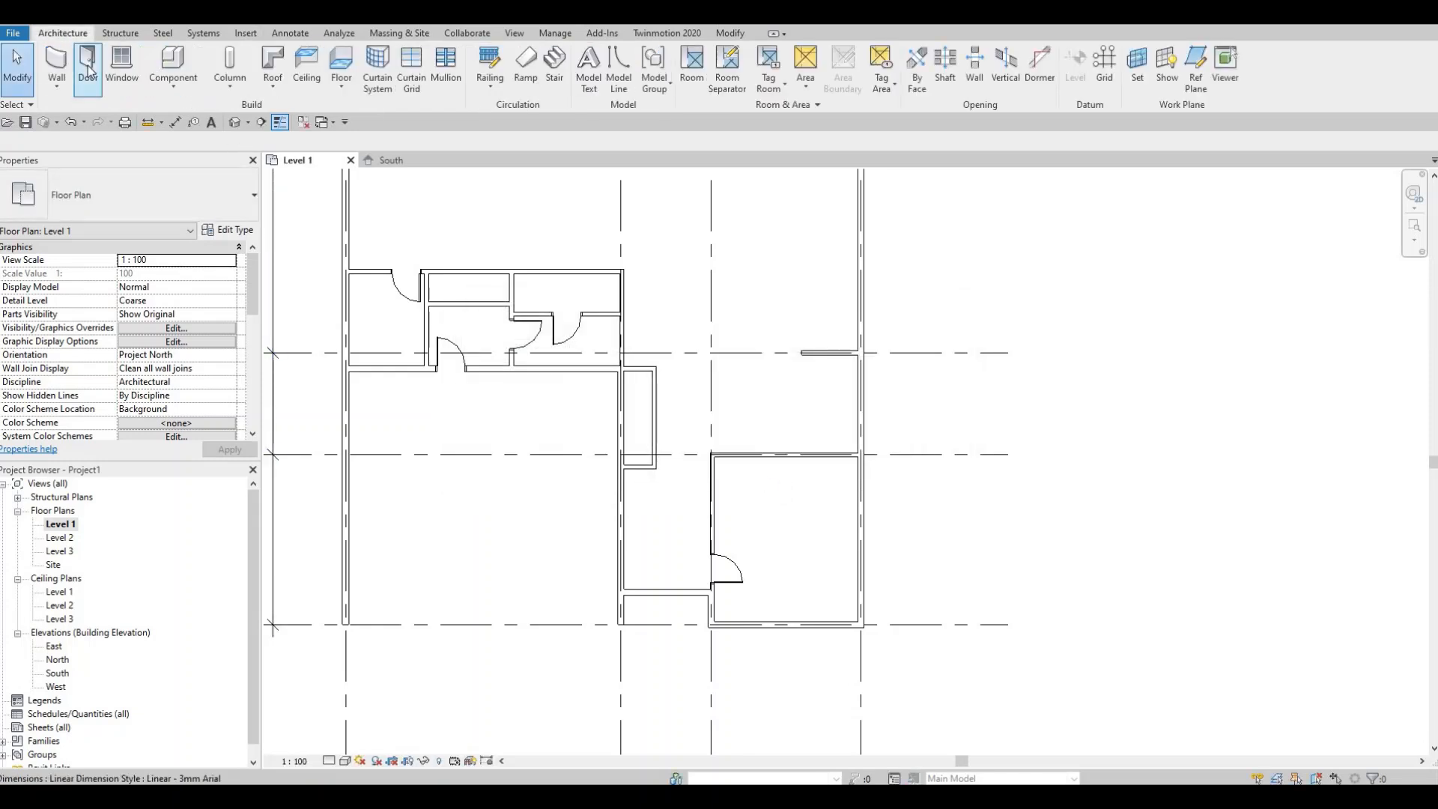
pyautogui.click(87, 67)
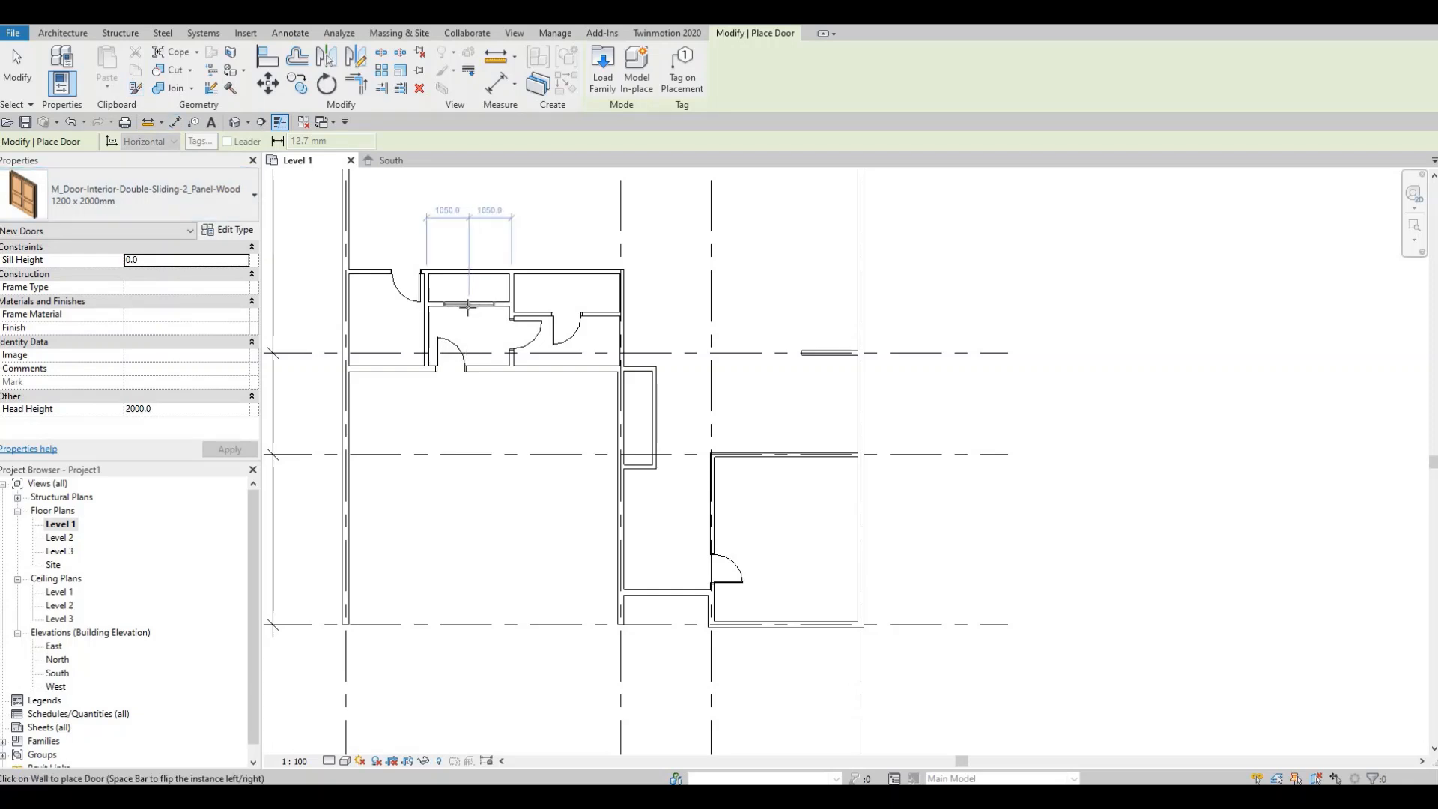
pyautogui.click(501, 374)
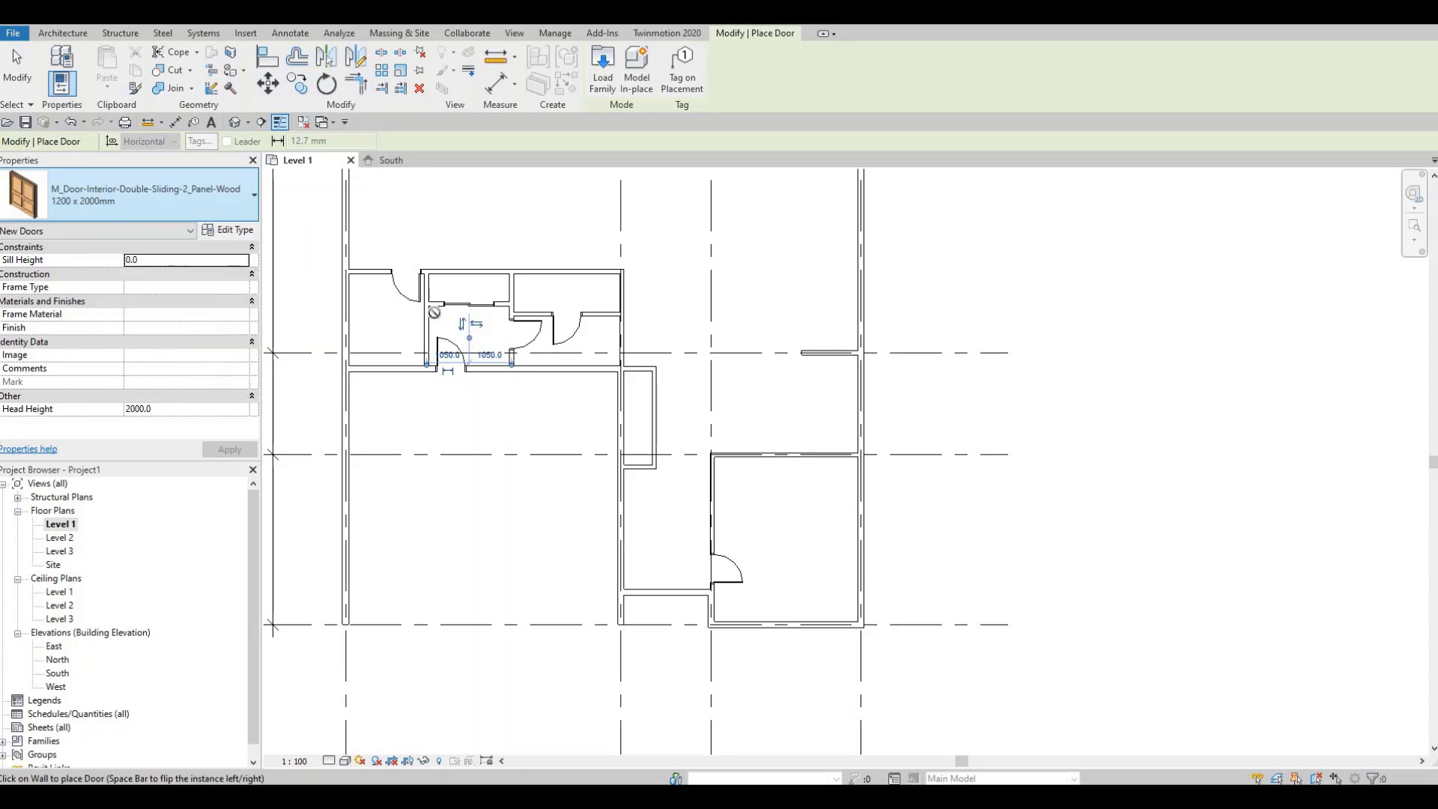
# - Change the double sliding door in the small room above grid B to the 1500 x 2000mm type
pyautogui.press('Escape')
pyautogui.press('Escape')
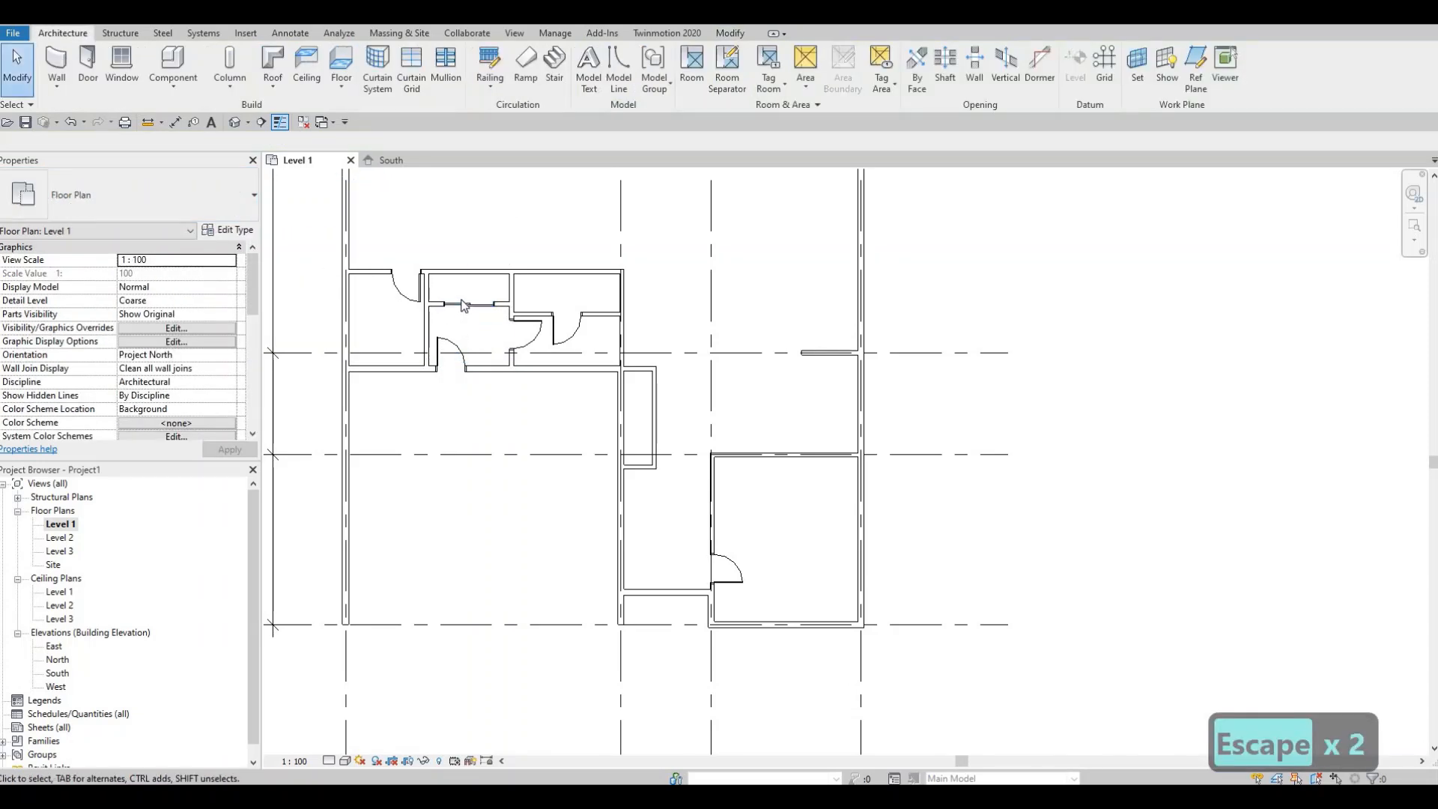
pyautogui.scroll(1, 464, 307)
pyautogui.click(462, 305)
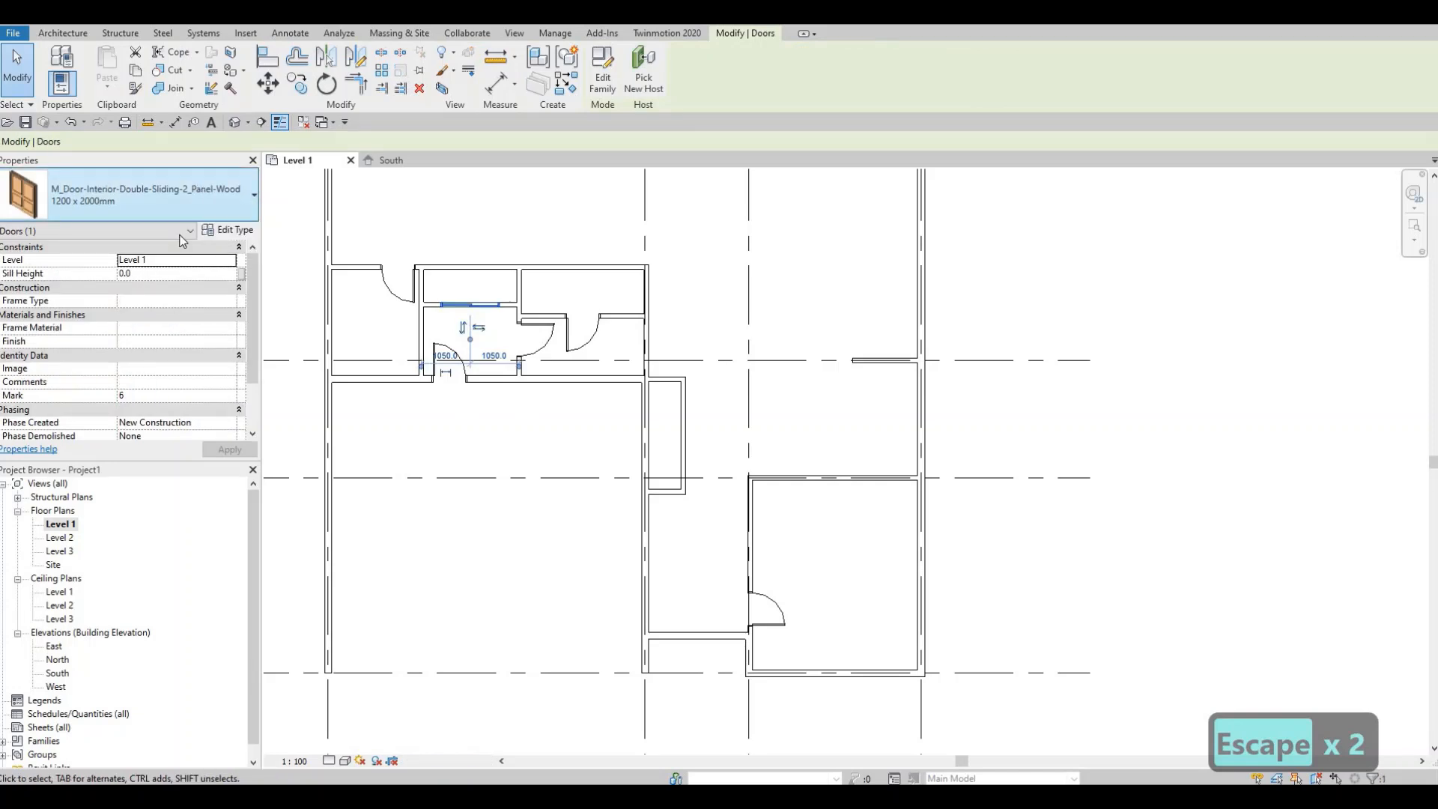
pyautogui.click(199, 195)
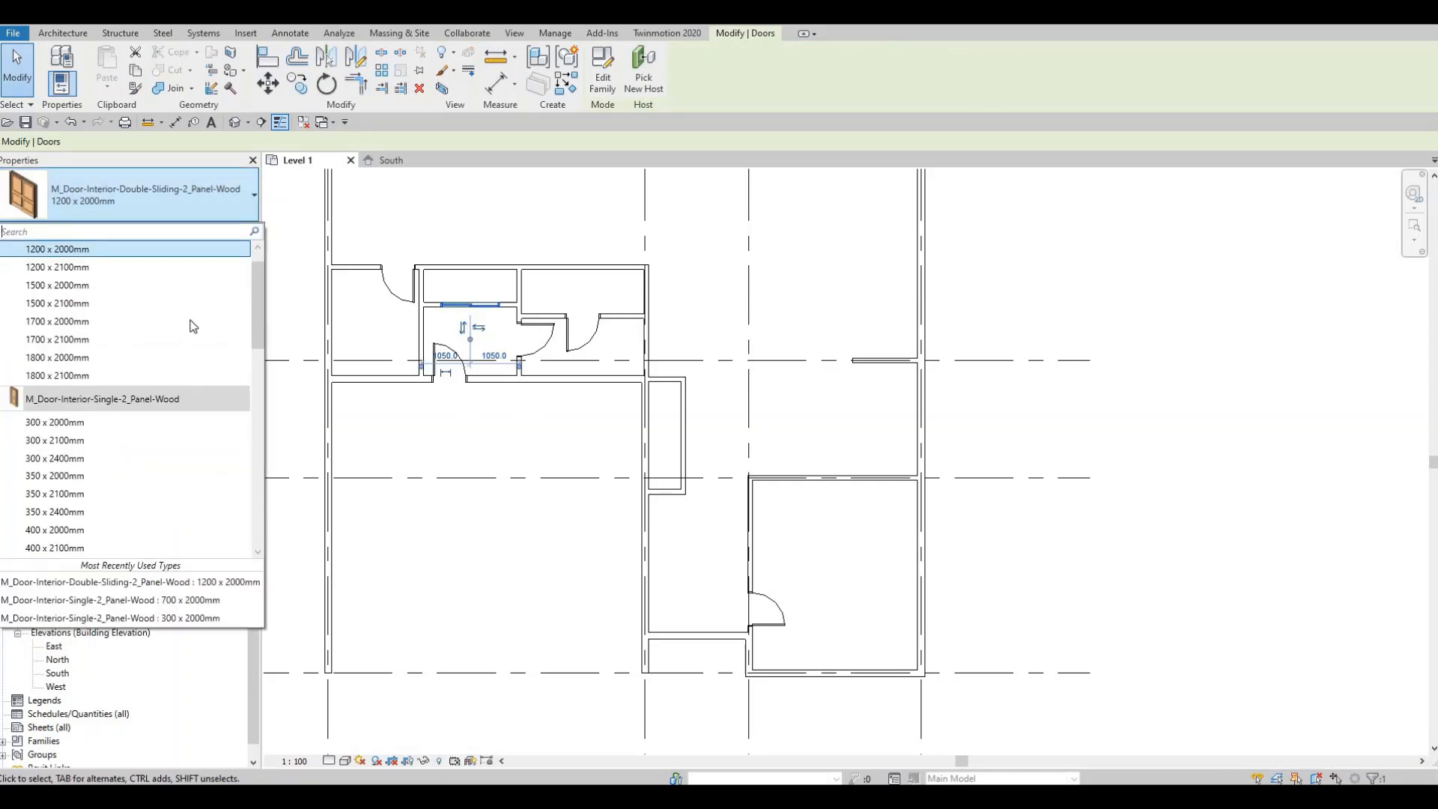
pyautogui.click(155, 285)
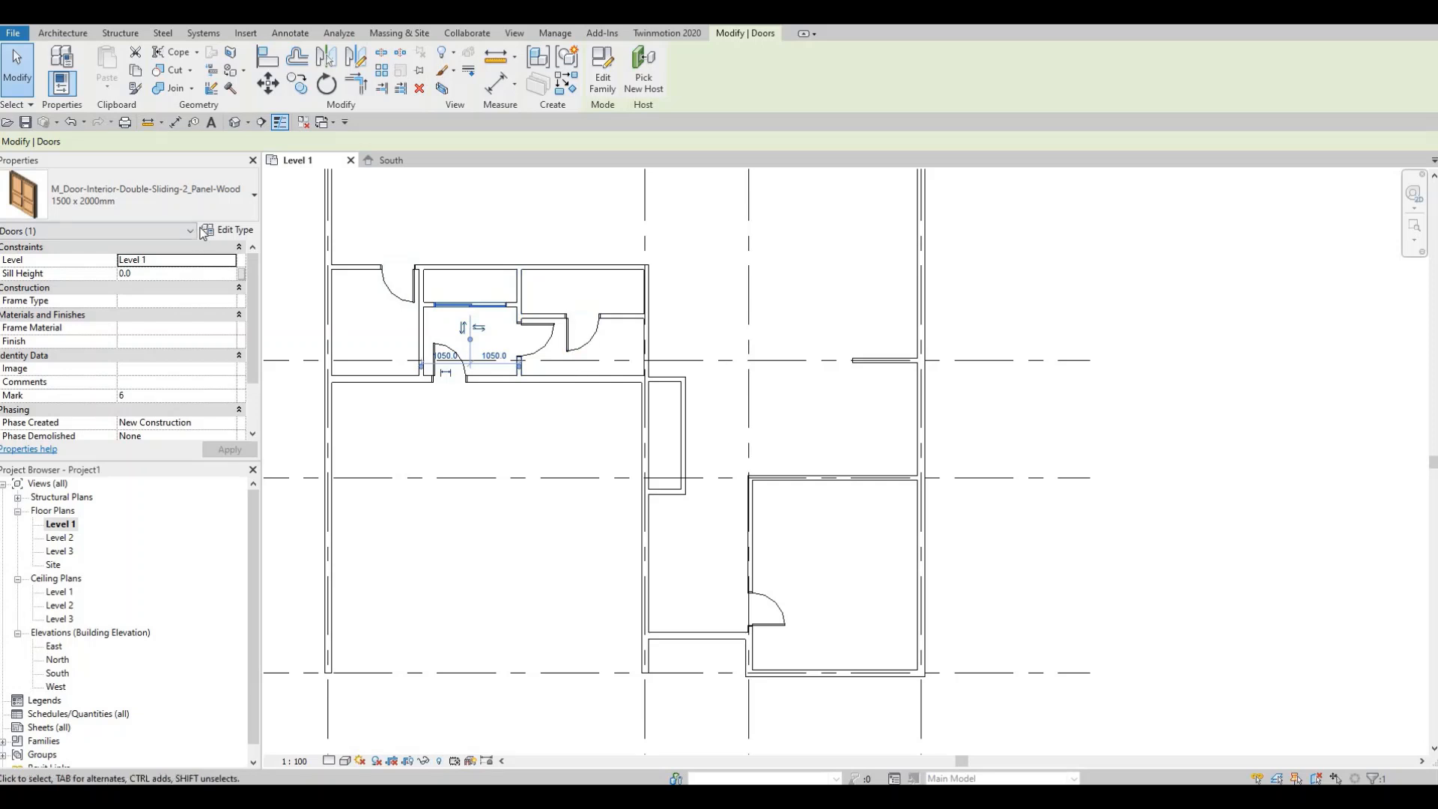
# - Place a 1200 x 2000mm double sliding door in the right wall of the narrow closet beside the large room
pyautogui.press('Escape')
pyautogui.click(88, 67)
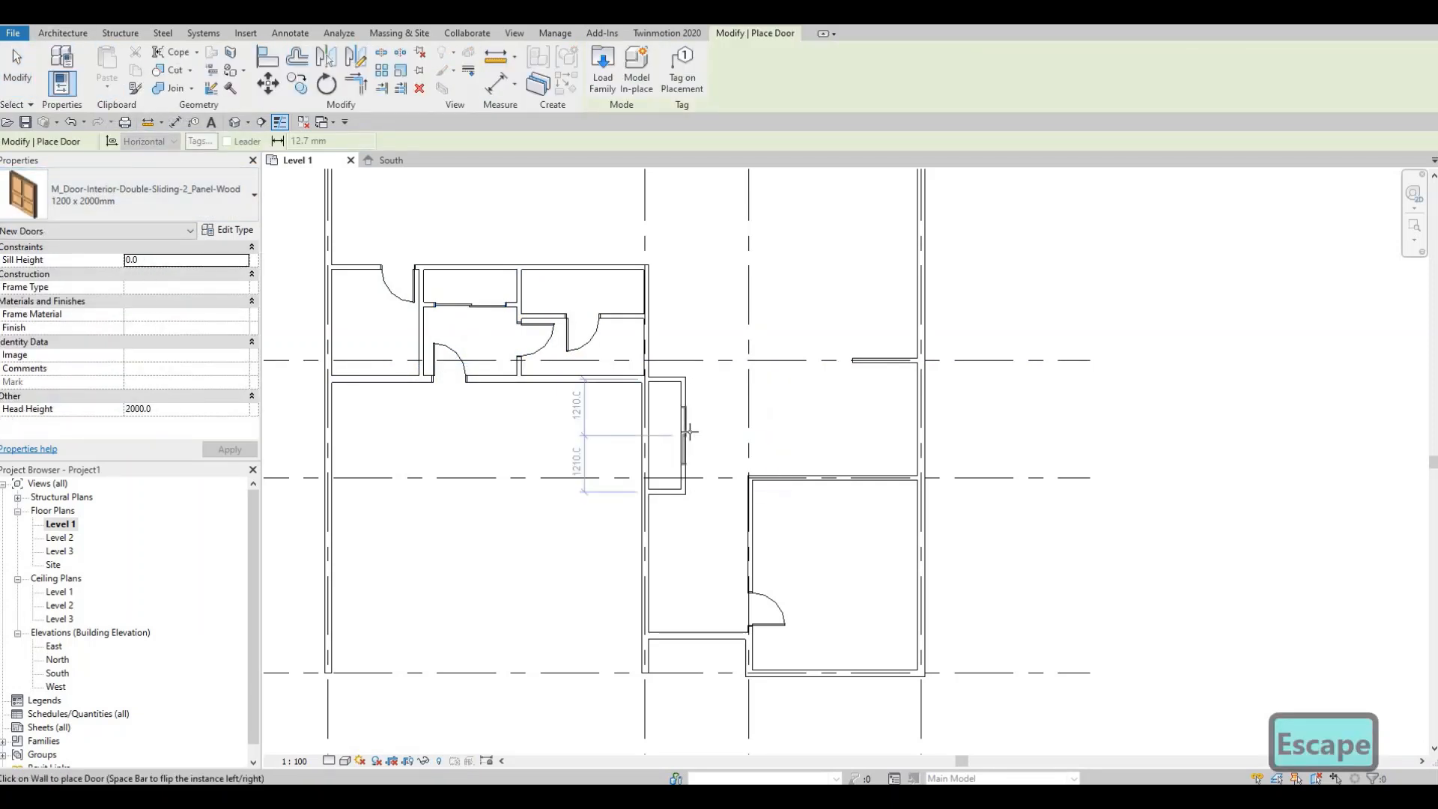
pyautogui.click(696, 442)
pyautogui.press('Escape')
pyautogui.press('Escape')
pyautogui.scroll(2, 678, 446)
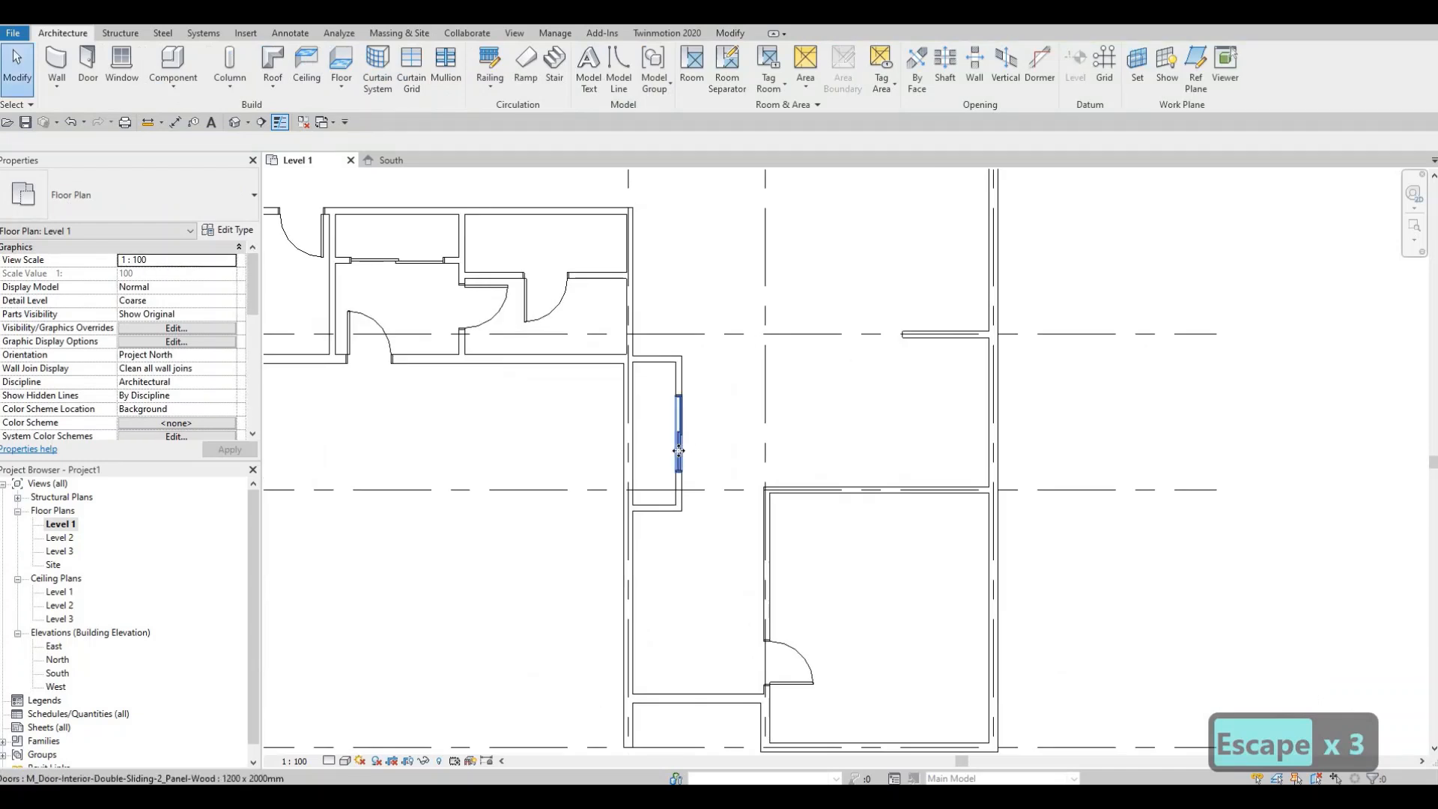
# - Change the closet's new double sliding door to the 1800 x 2000mm type
pyautogui.click(675, 447)
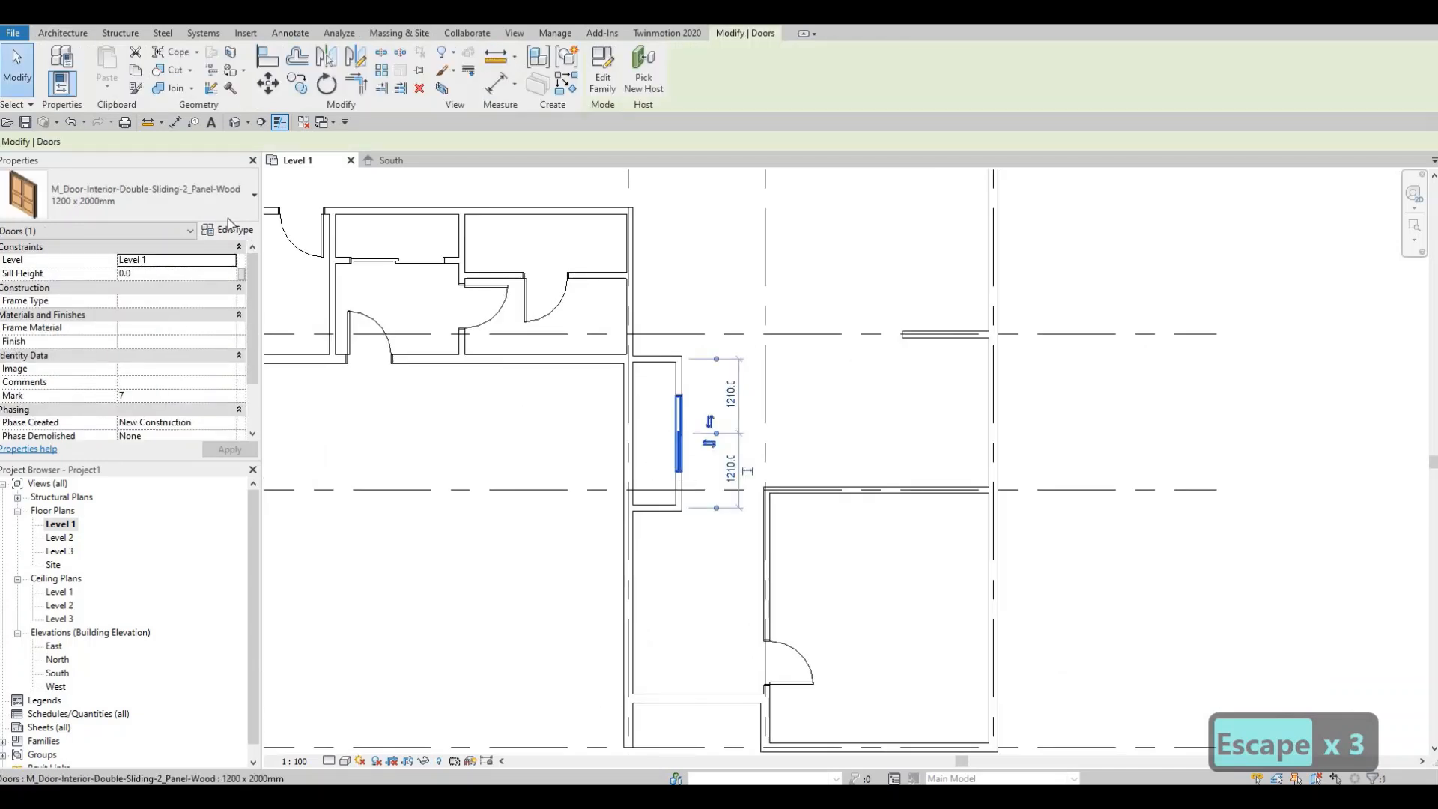
pyautogui.click(164, 199)
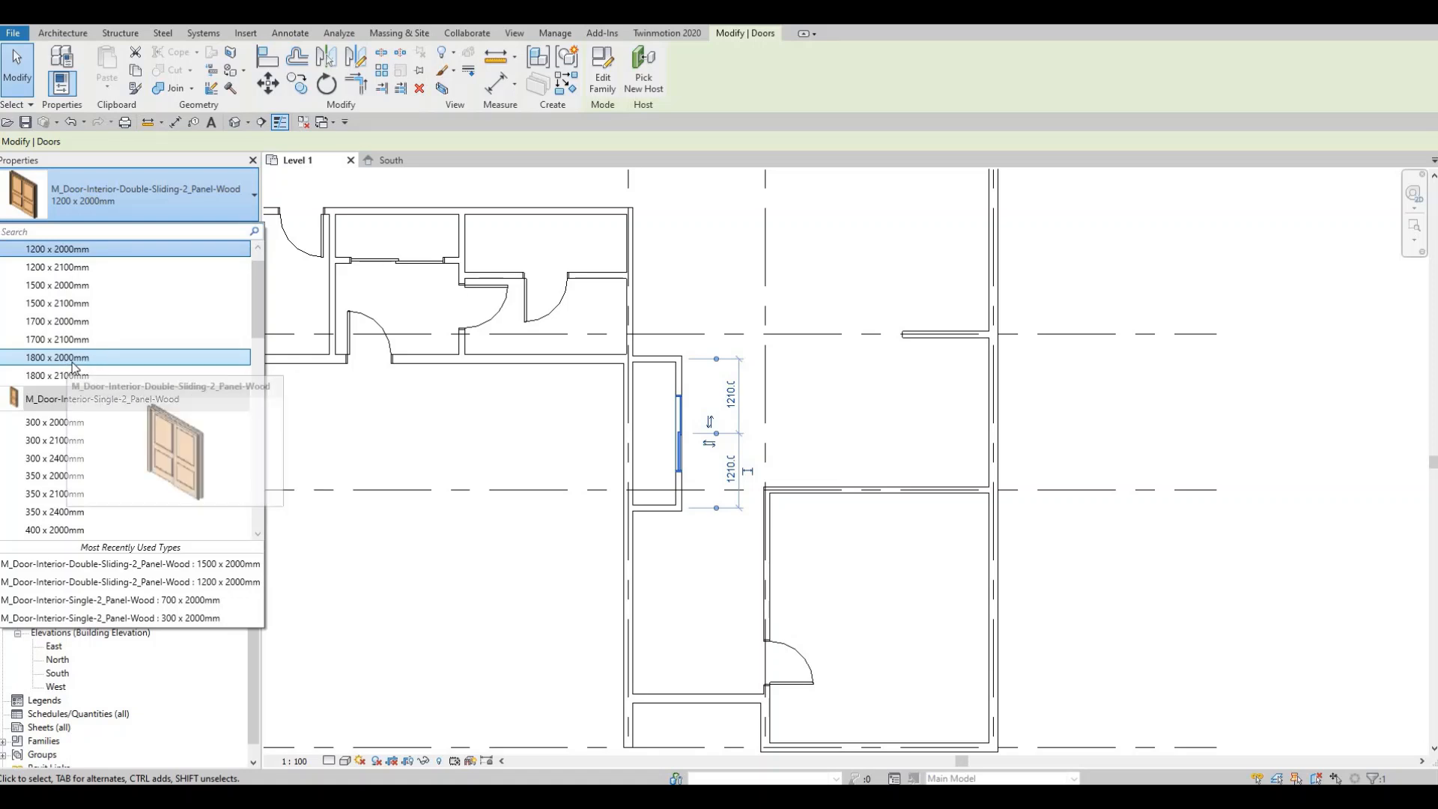
pyautogui.click(62, 362)
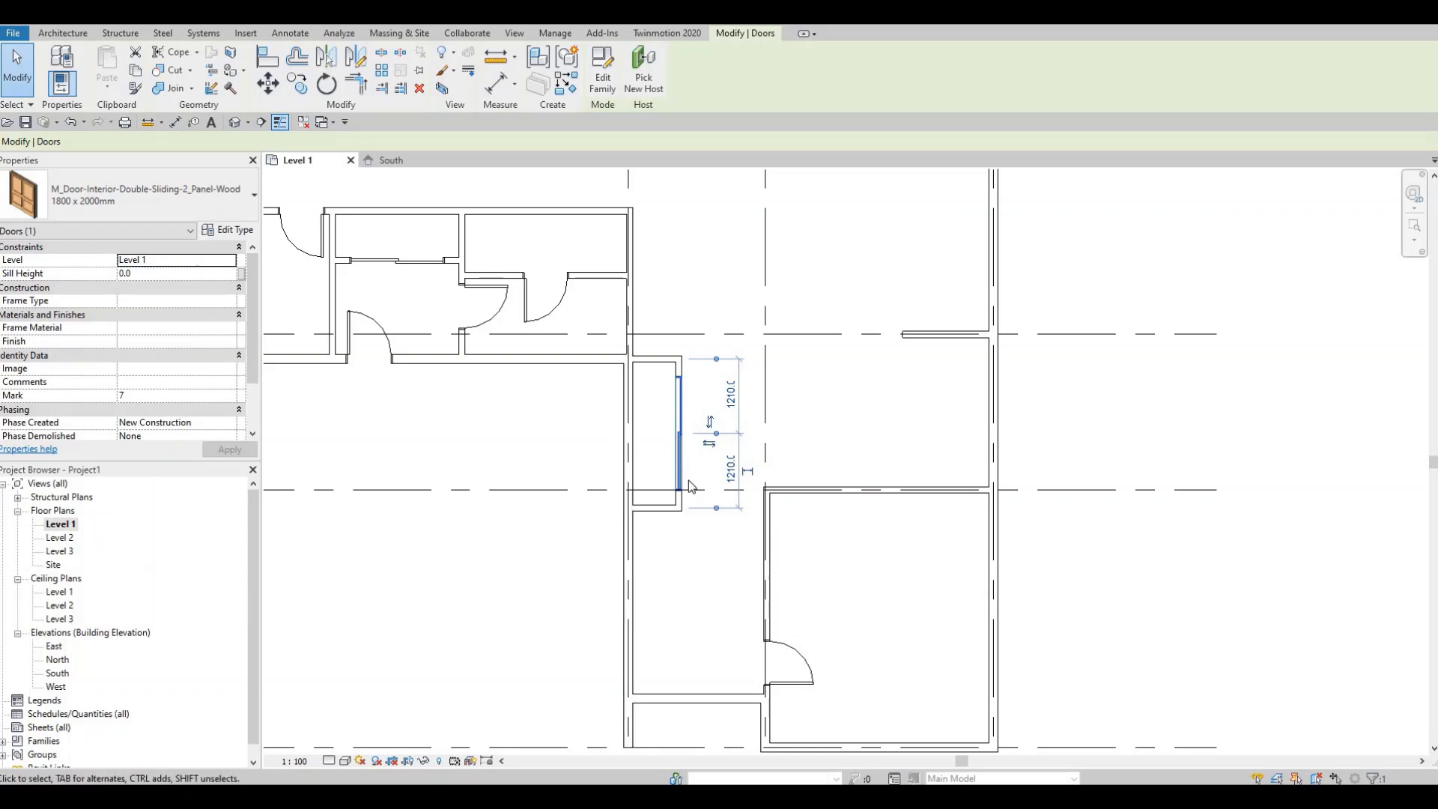
pyautogui.press('Escape')
pyautogui.click(680, 457)
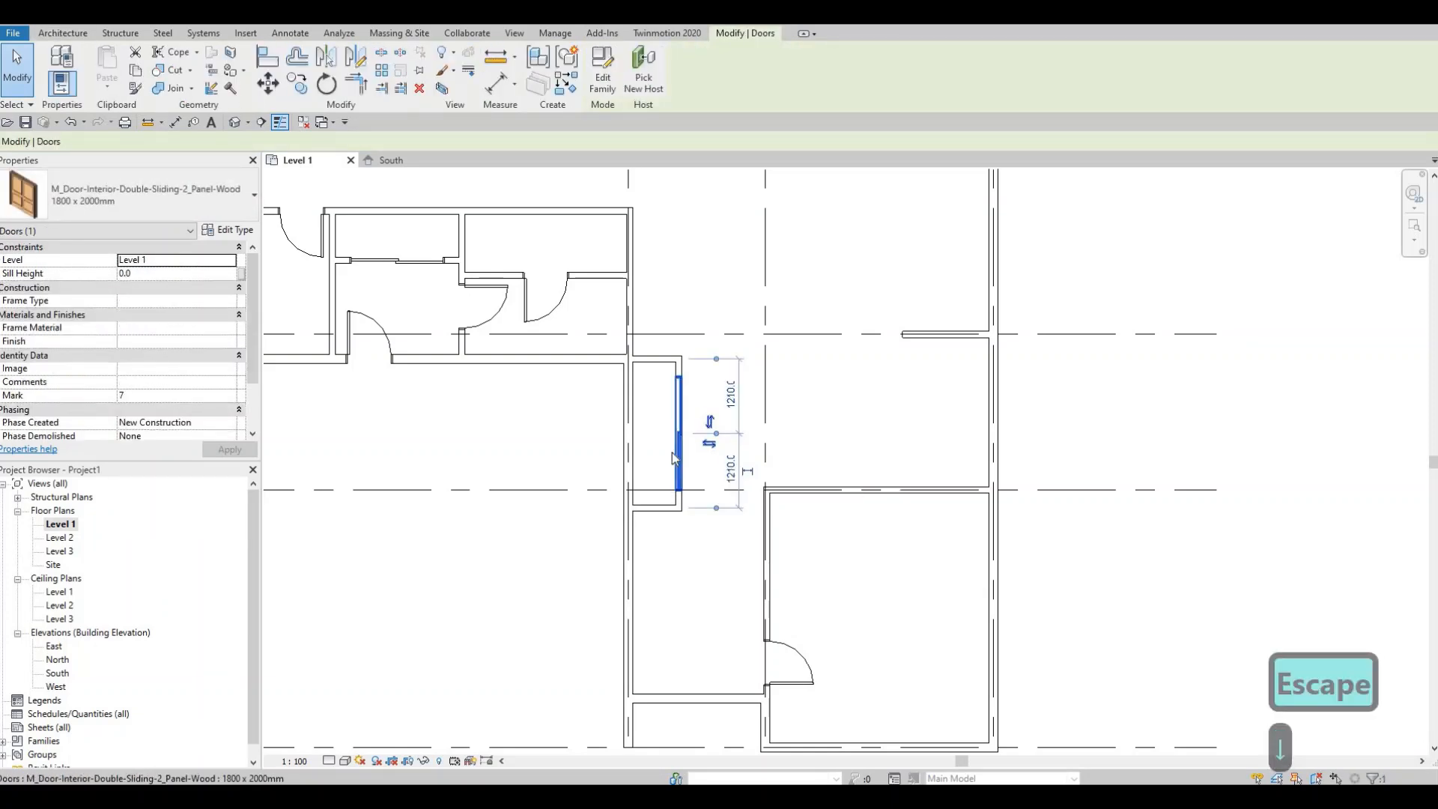
pyautogui.press('Escape')
pyautogui.press('Escape')
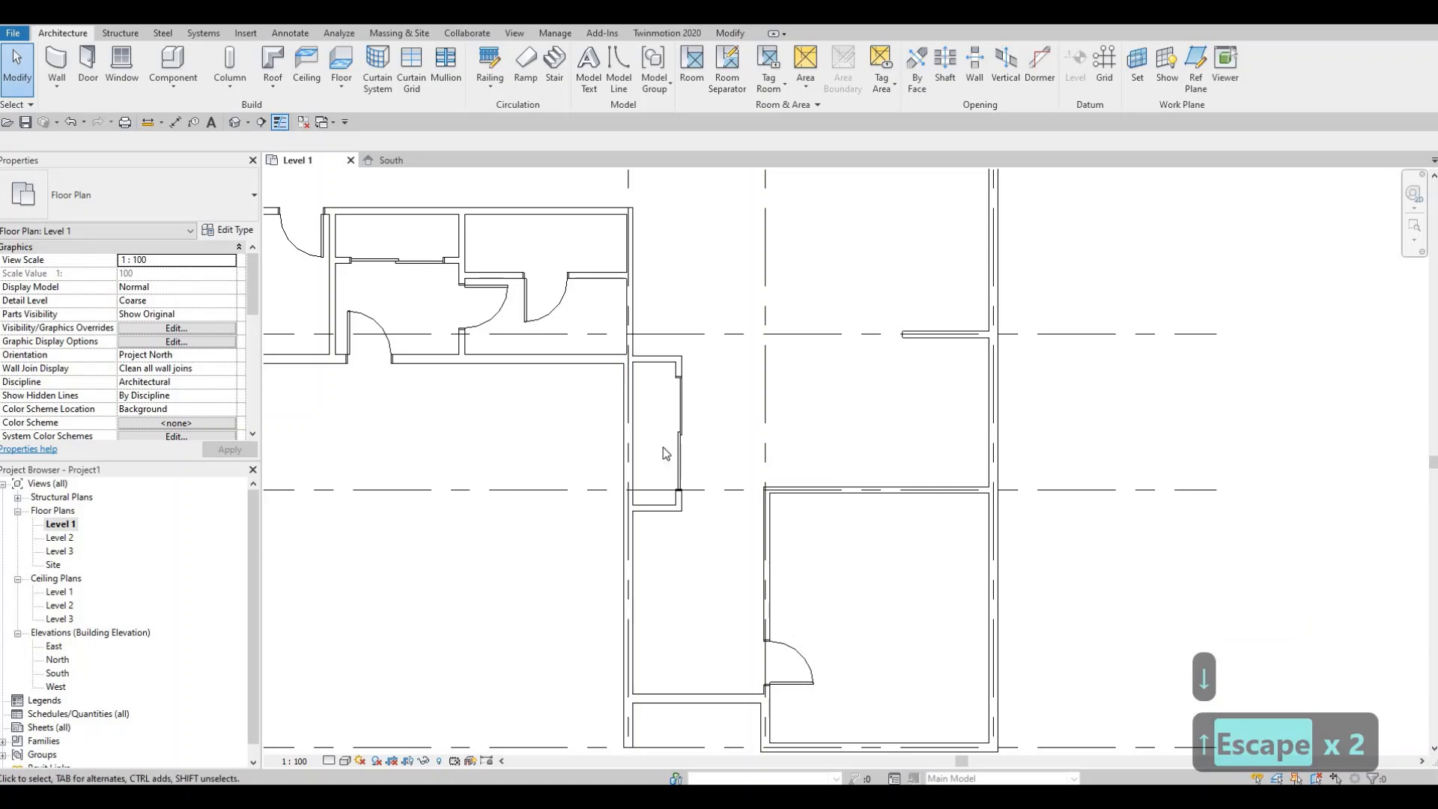
# - Draw <Demolished> style detail lines about 1200 and 2050 mm long across the small room above grid B
pyautogui.moveTo(660, 466); pyautogui.dragTo(663, 446, button='middle')
pyautogui.scroll(-1, 663, 450)
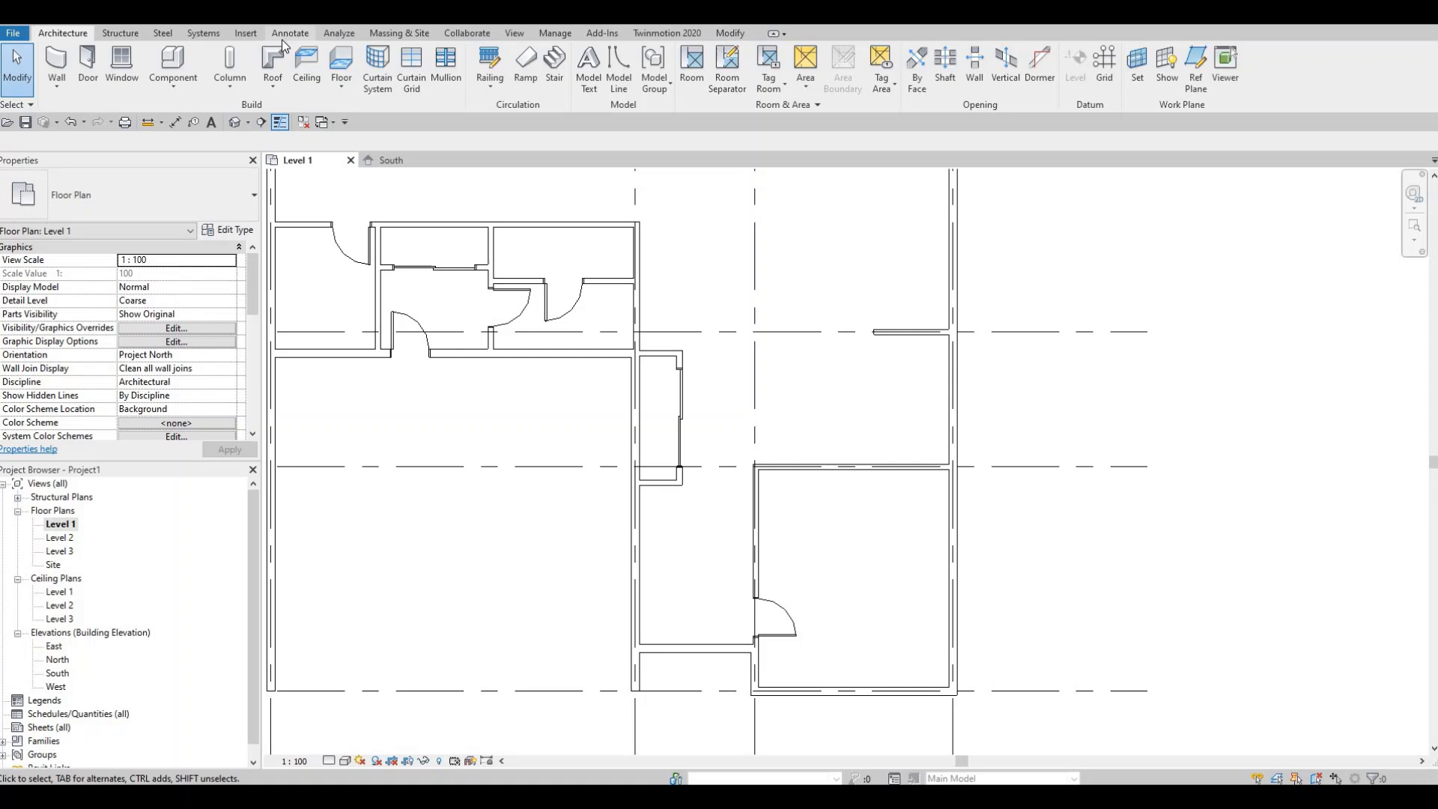
pyautogui.click(282, 37)
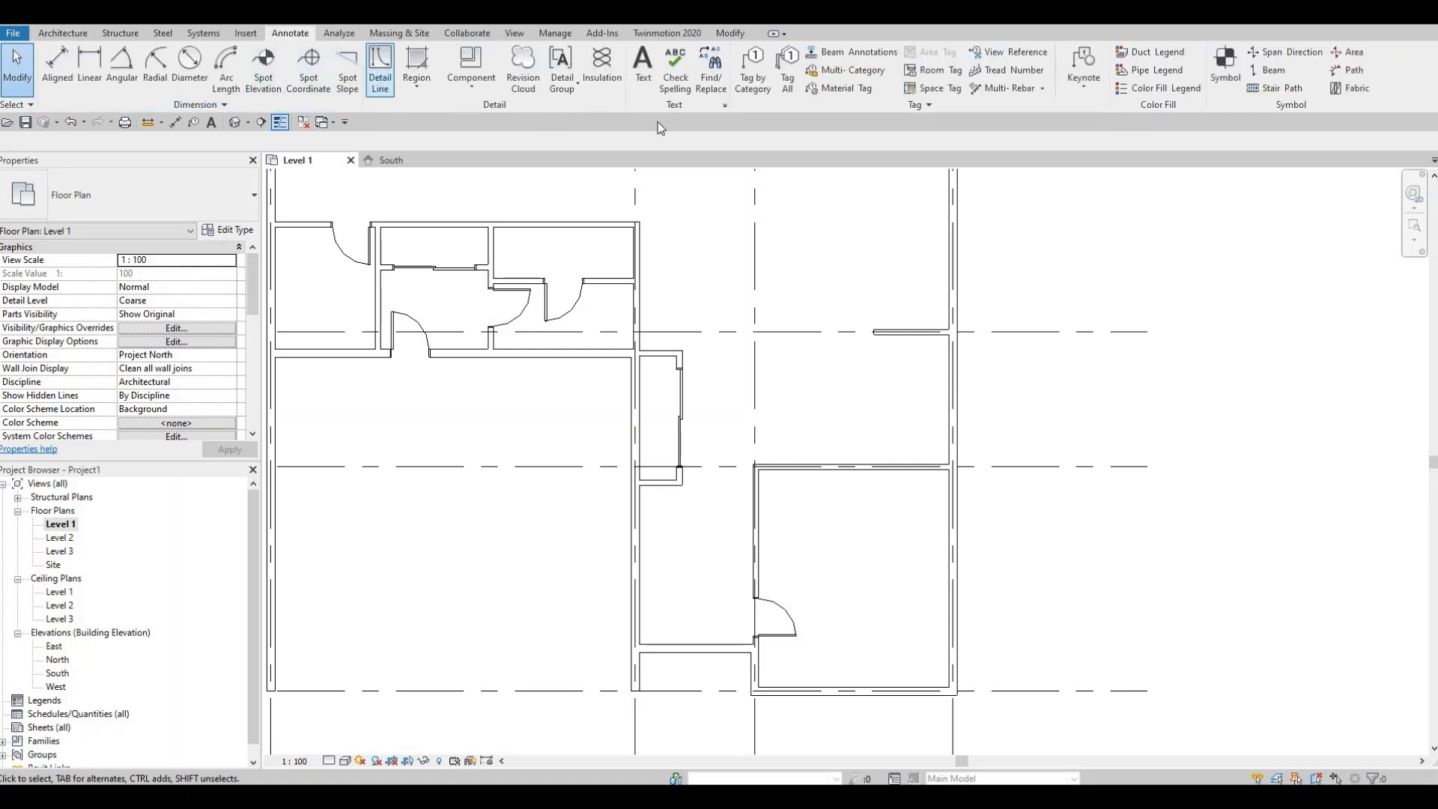
pyautogui.click(740, 78)
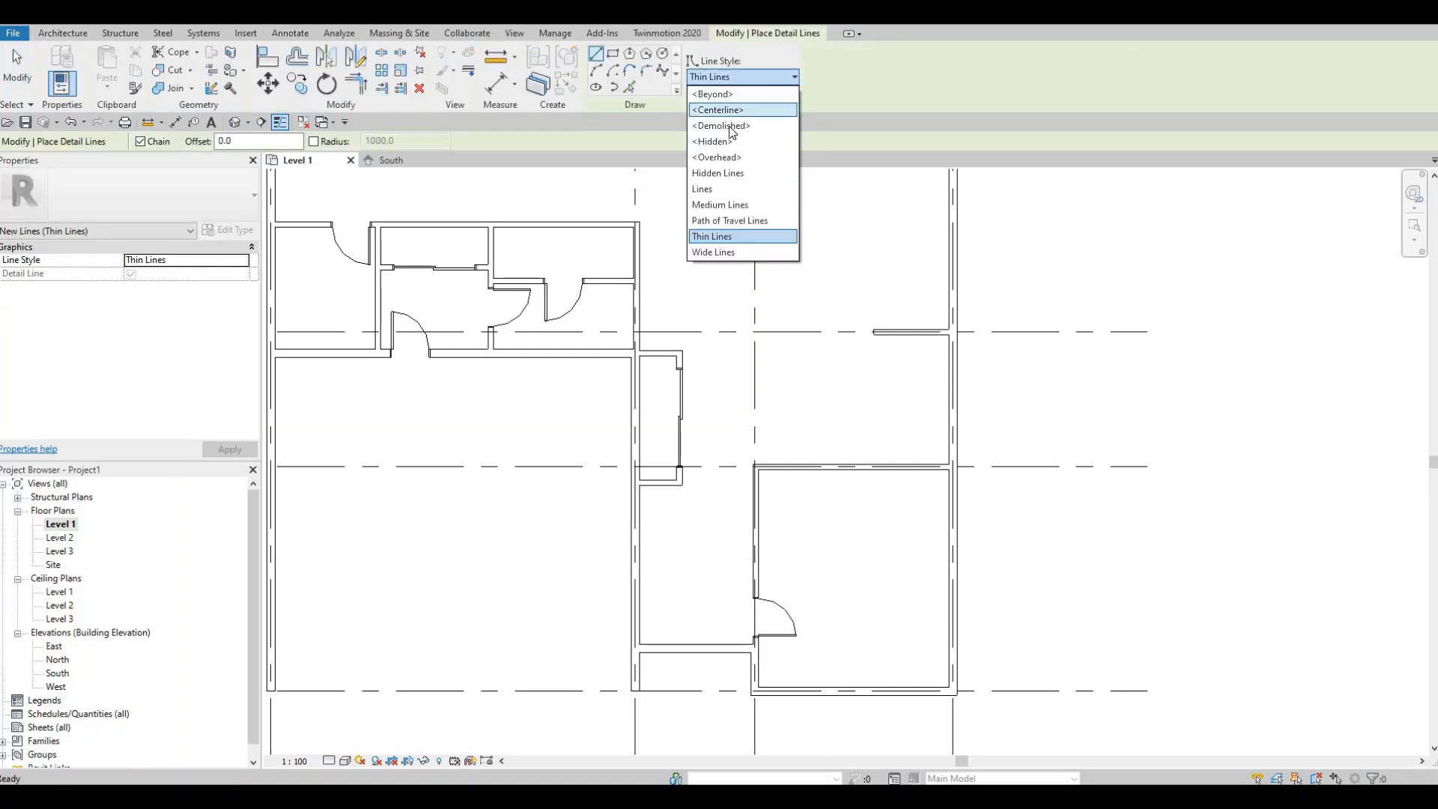
pyautogui.click(730, 127)
pyautogui.scroll(1, 404, 243)
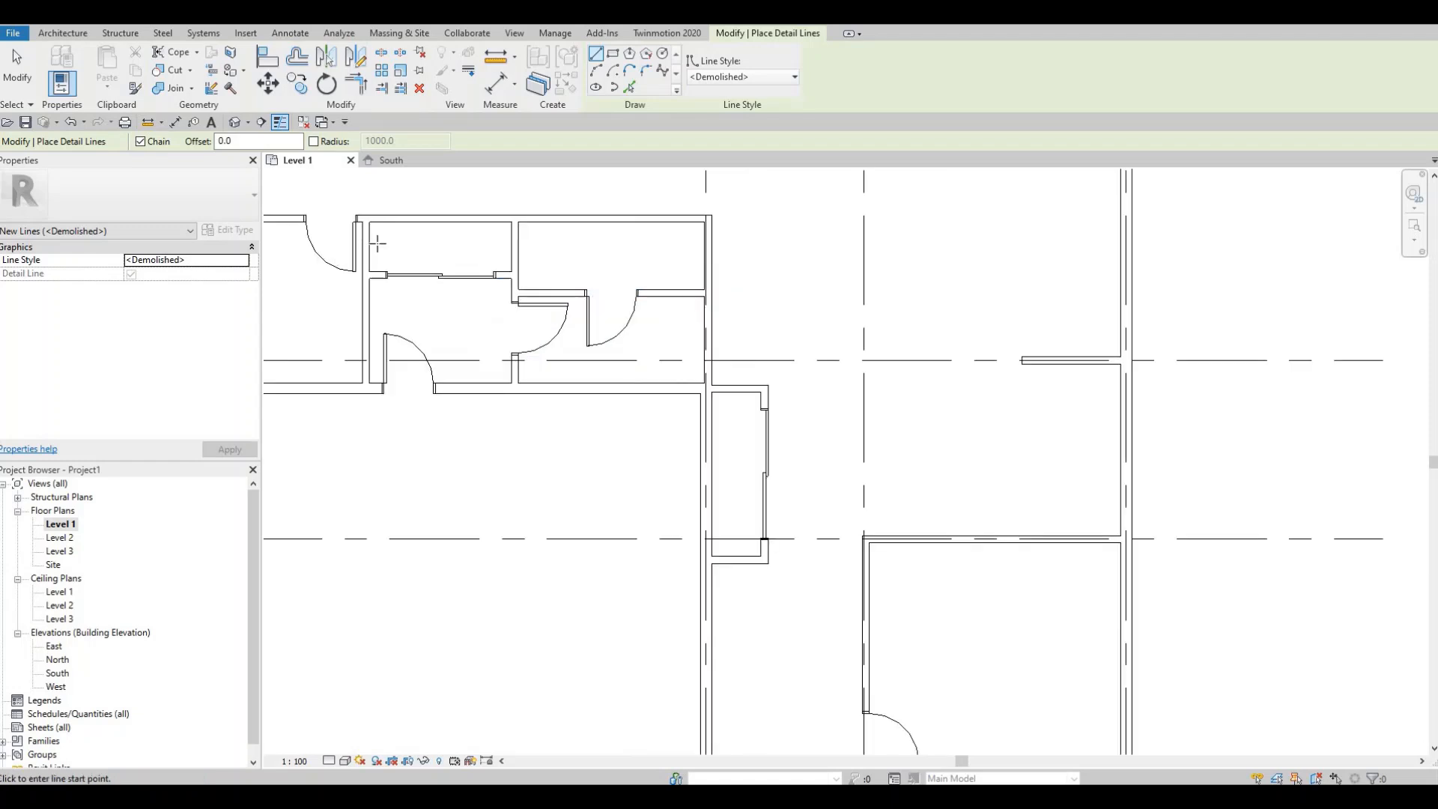
pyautogui.scroll(1, 378, 243)
pyautogui.click(374, 244)
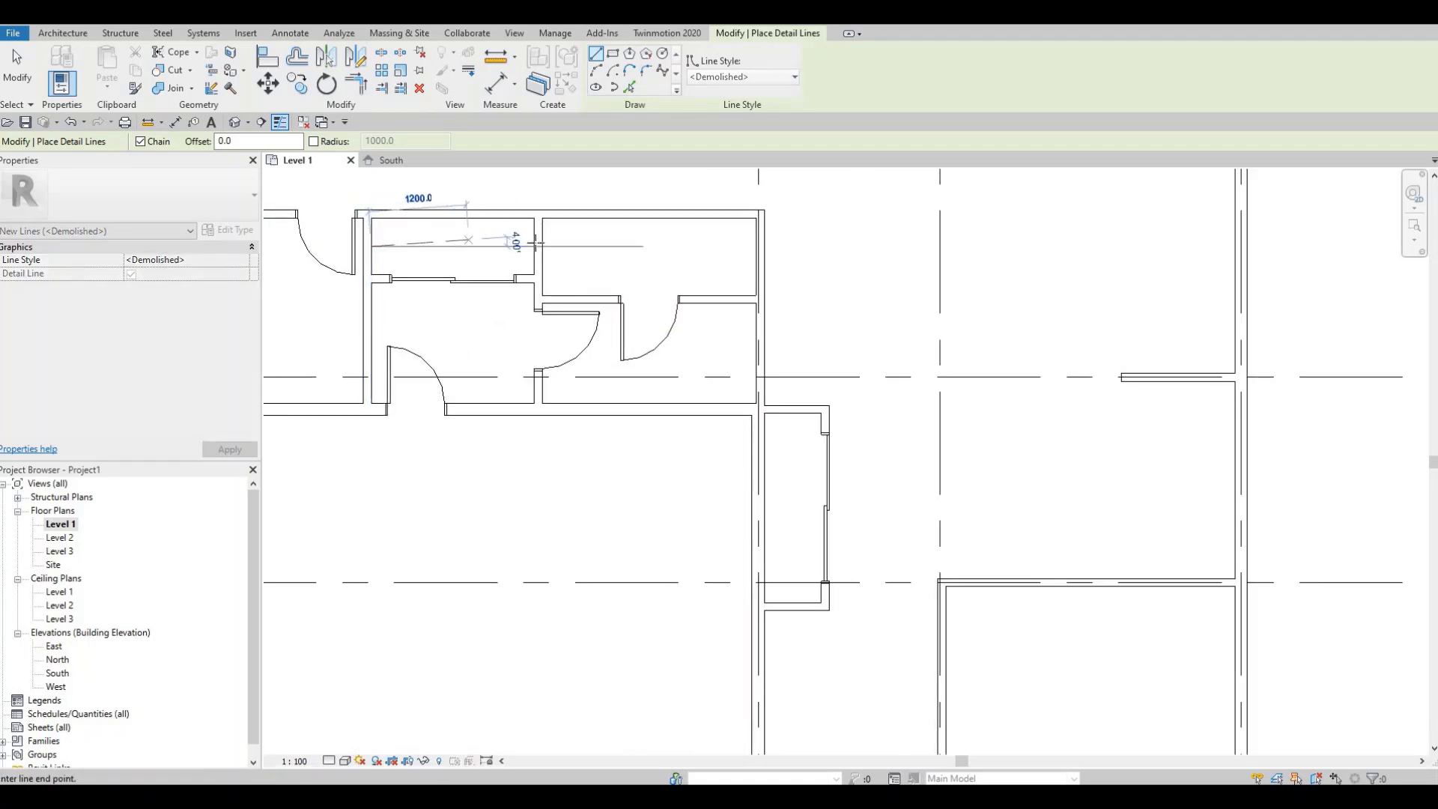
pyautogui.click(535, 246)
pyautogui.press('Escape')
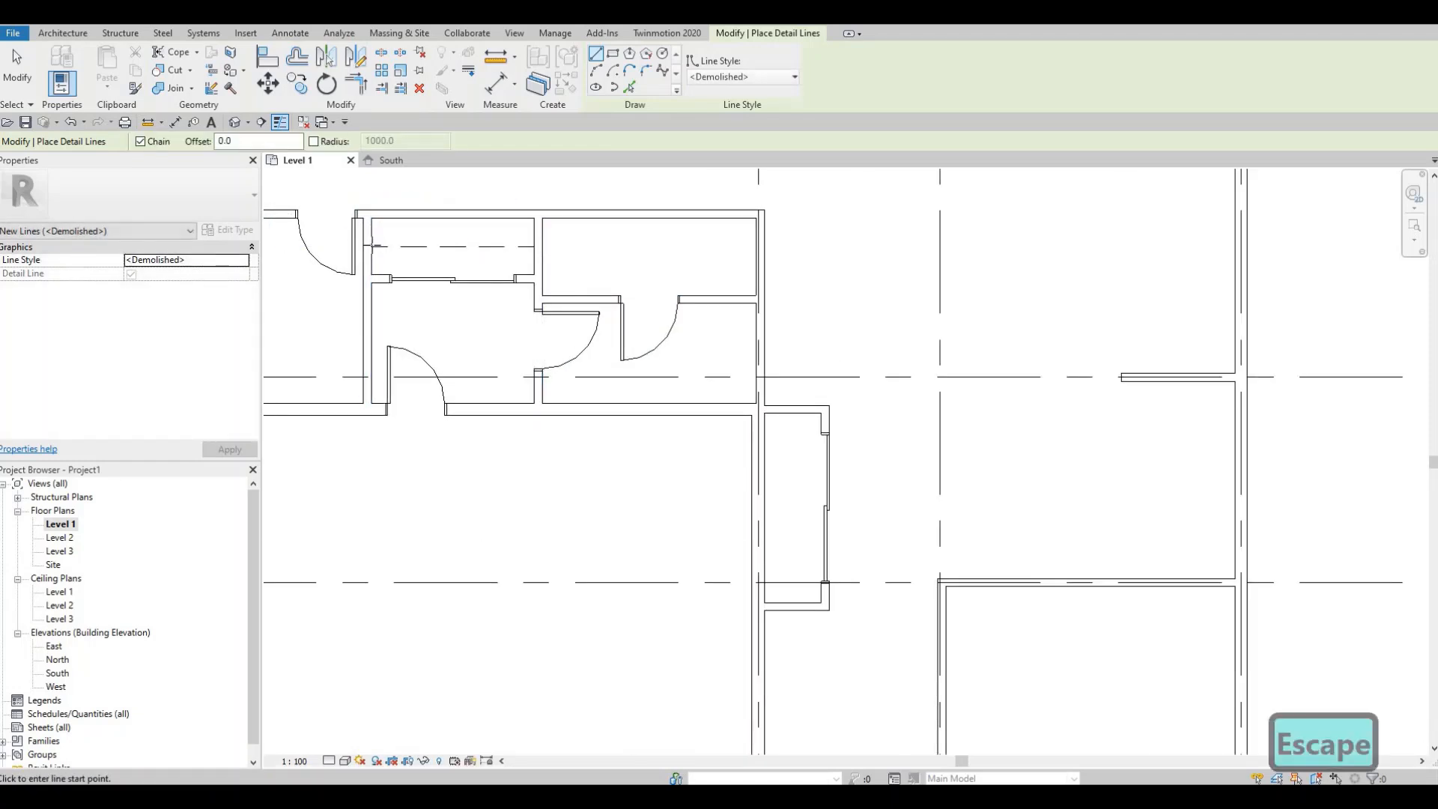
pyautogui.scroll(2, 371, 242)
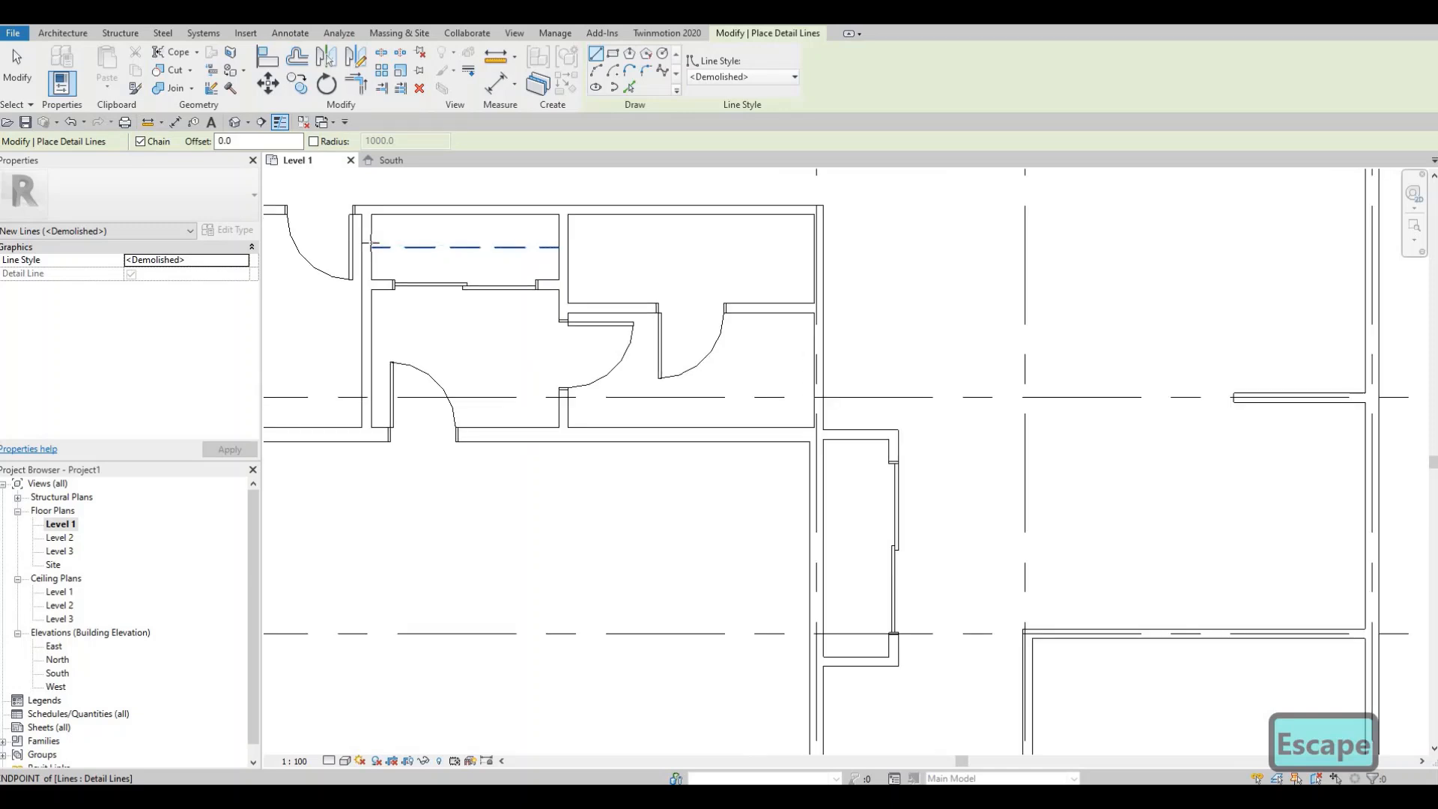
pyautogui.click(371, 241)
pyautogui.click(622, 240)
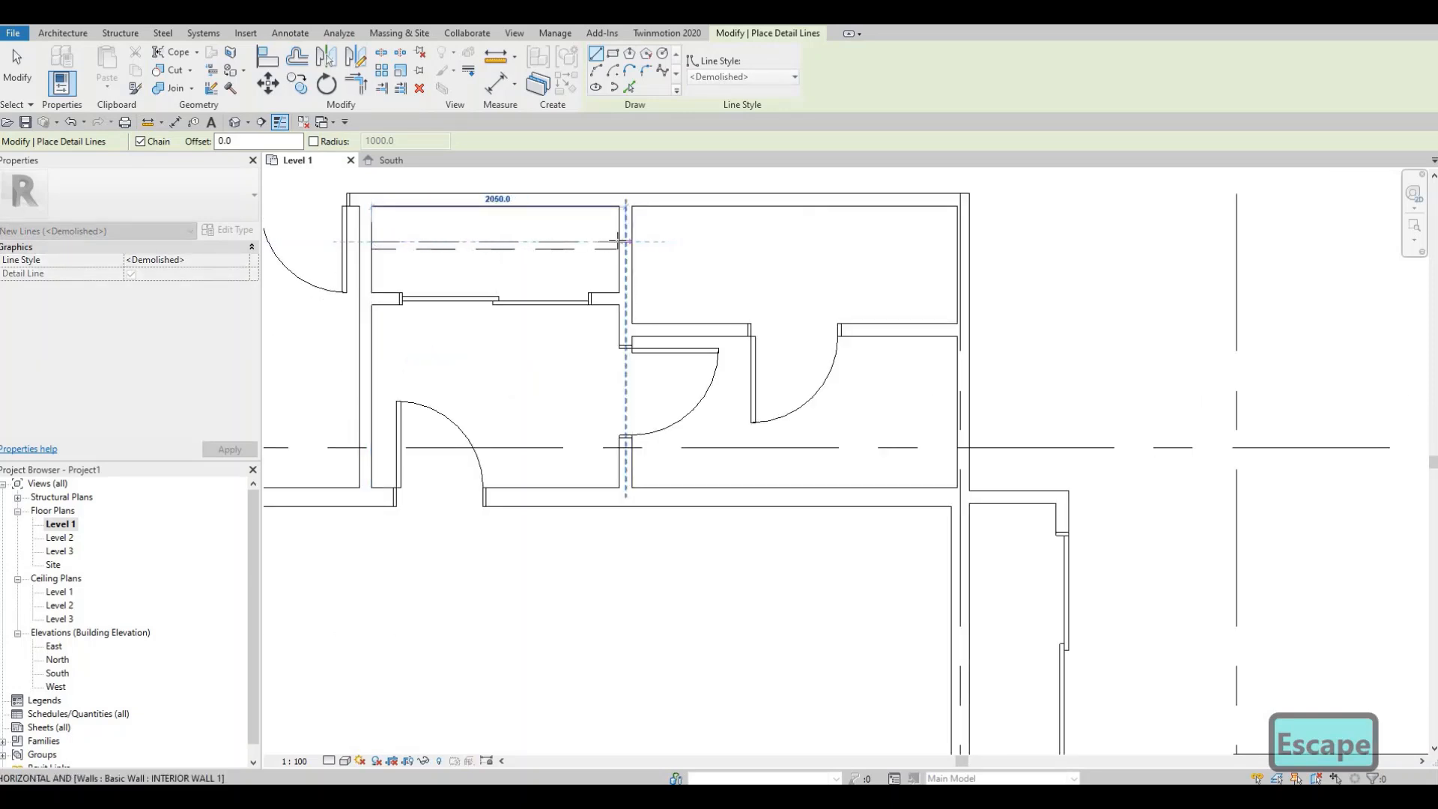
pyautogui.press('Escape')
# - Draw two vertical <Demolished> style detail lines, about 2200 and 2320 mm long, inside the narrow closet
pyautogui.moveTo(1010, 507); pyautogui.dragTo(627, 341, button='middle')
pyautogui.scroll(-1, 627, 340)
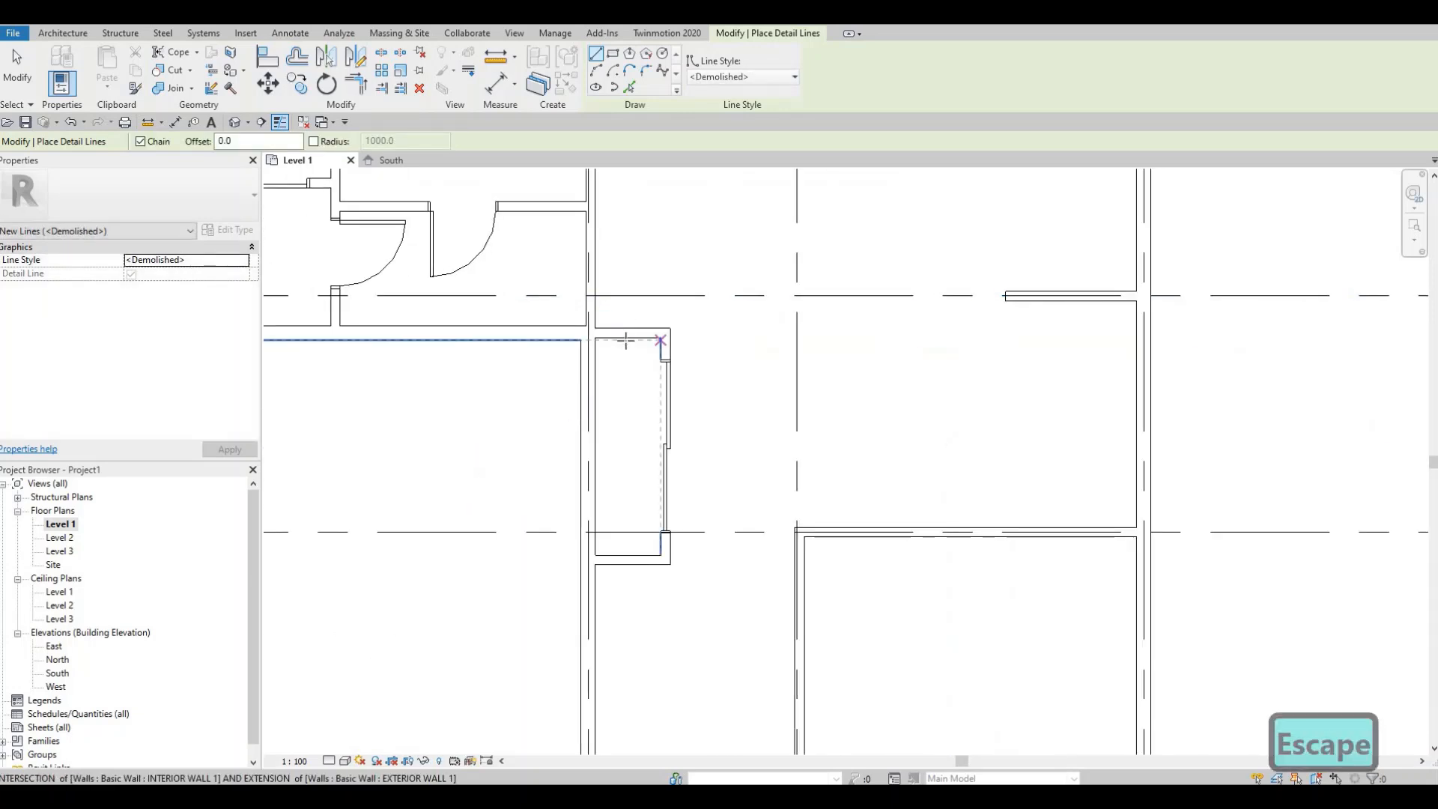
pyautogui.click(628, 338)
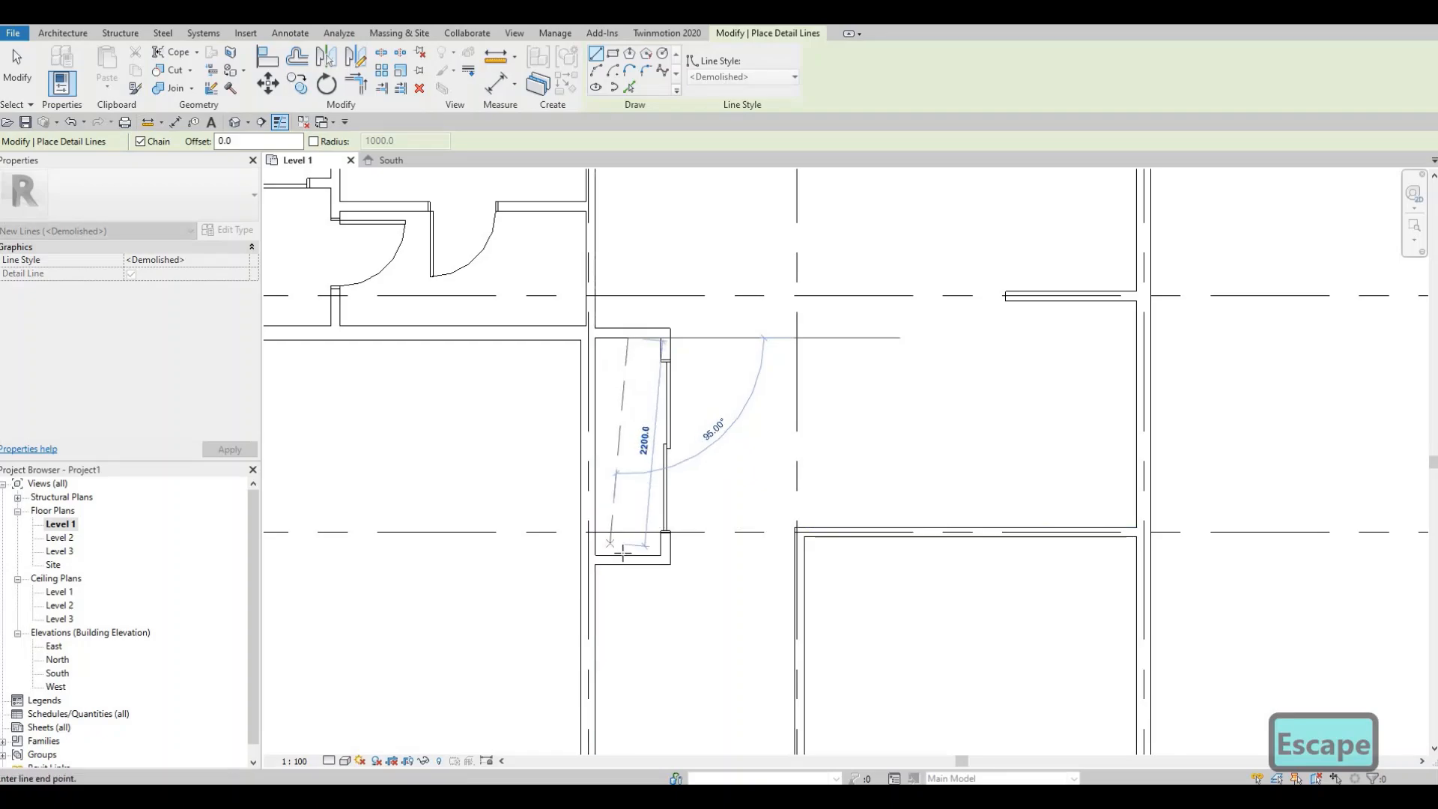
pyautogui.click(626, 555)
pyautogui.press('Escape')
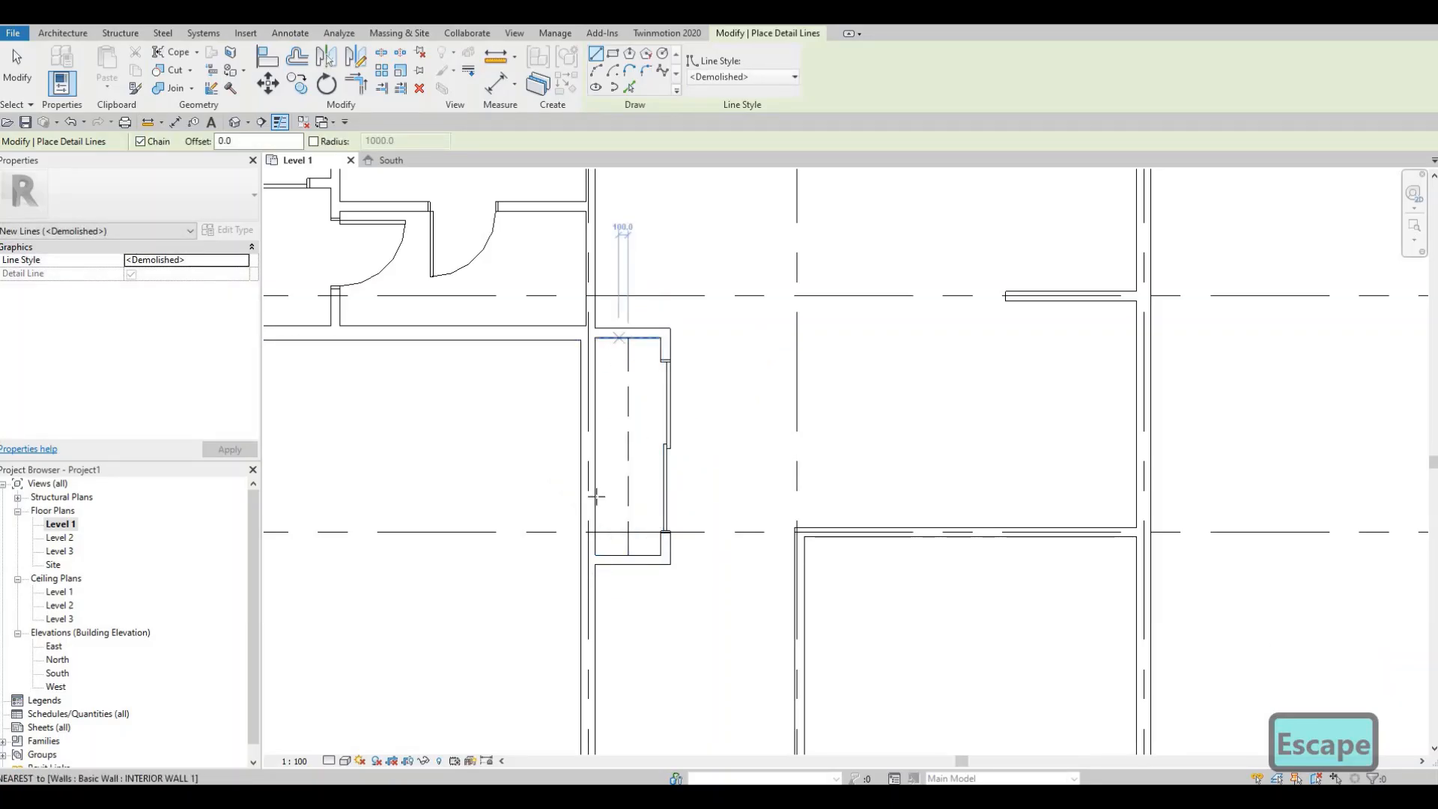
pyautogui.click(619, 338)
pyautogui.click(618, 556)
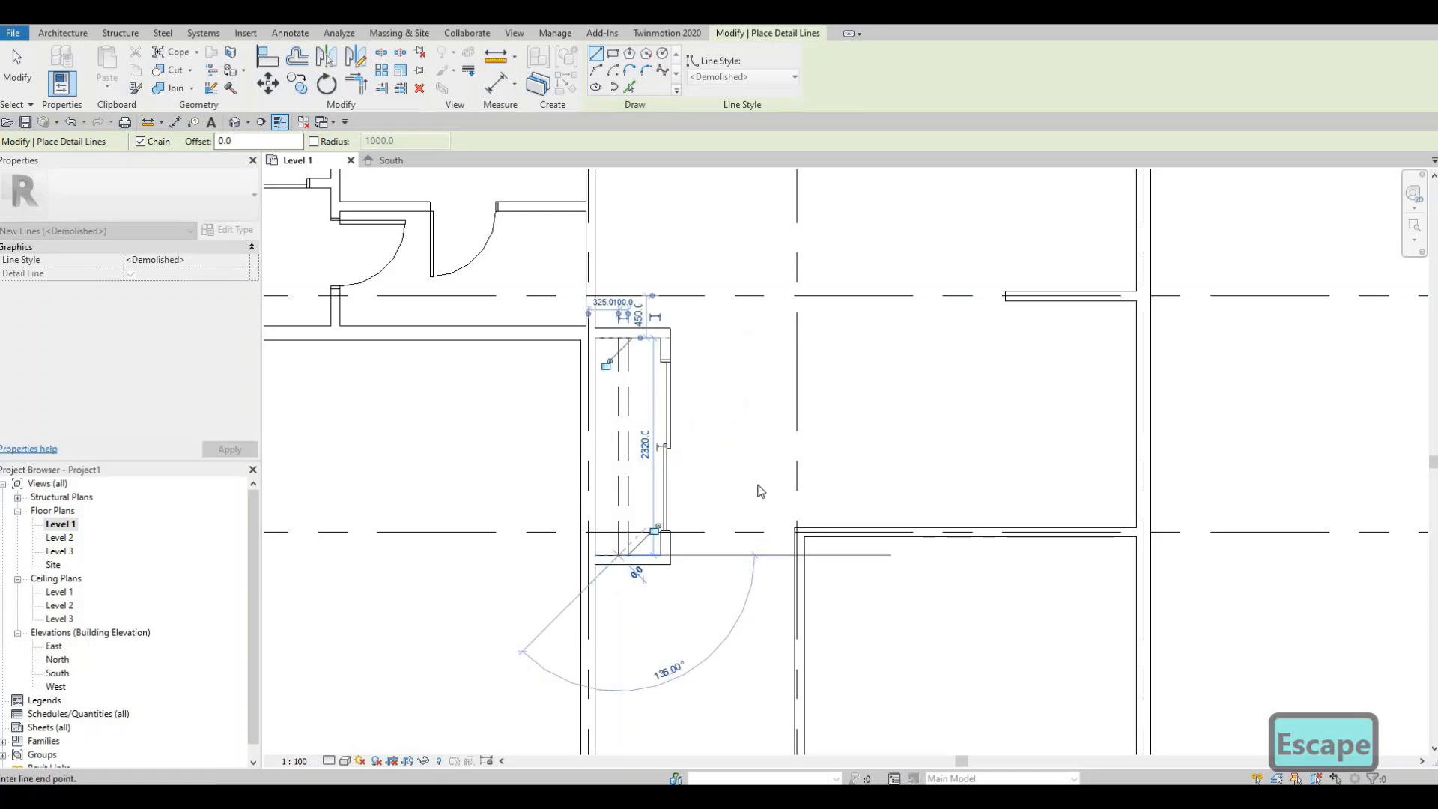
pyautogui.press('Escape')
pyautogui.scroll(-4, 763, 480)
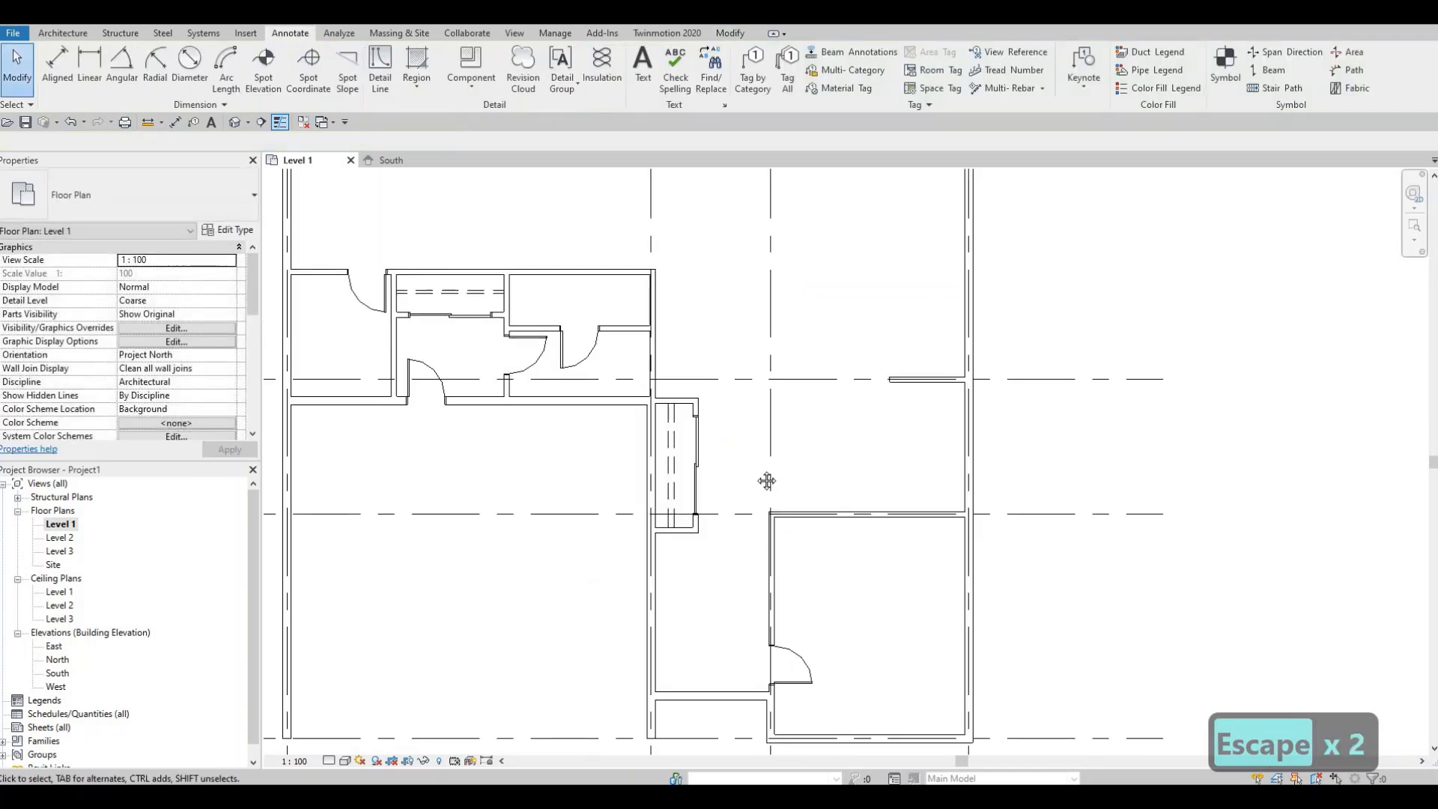
pyautogui.scroll(4, 705, 446)
pyautogui.press('Escape')
pyautogui.press('Escape')
pyautogui.click(685, 460)
pyautogui.press('Left')
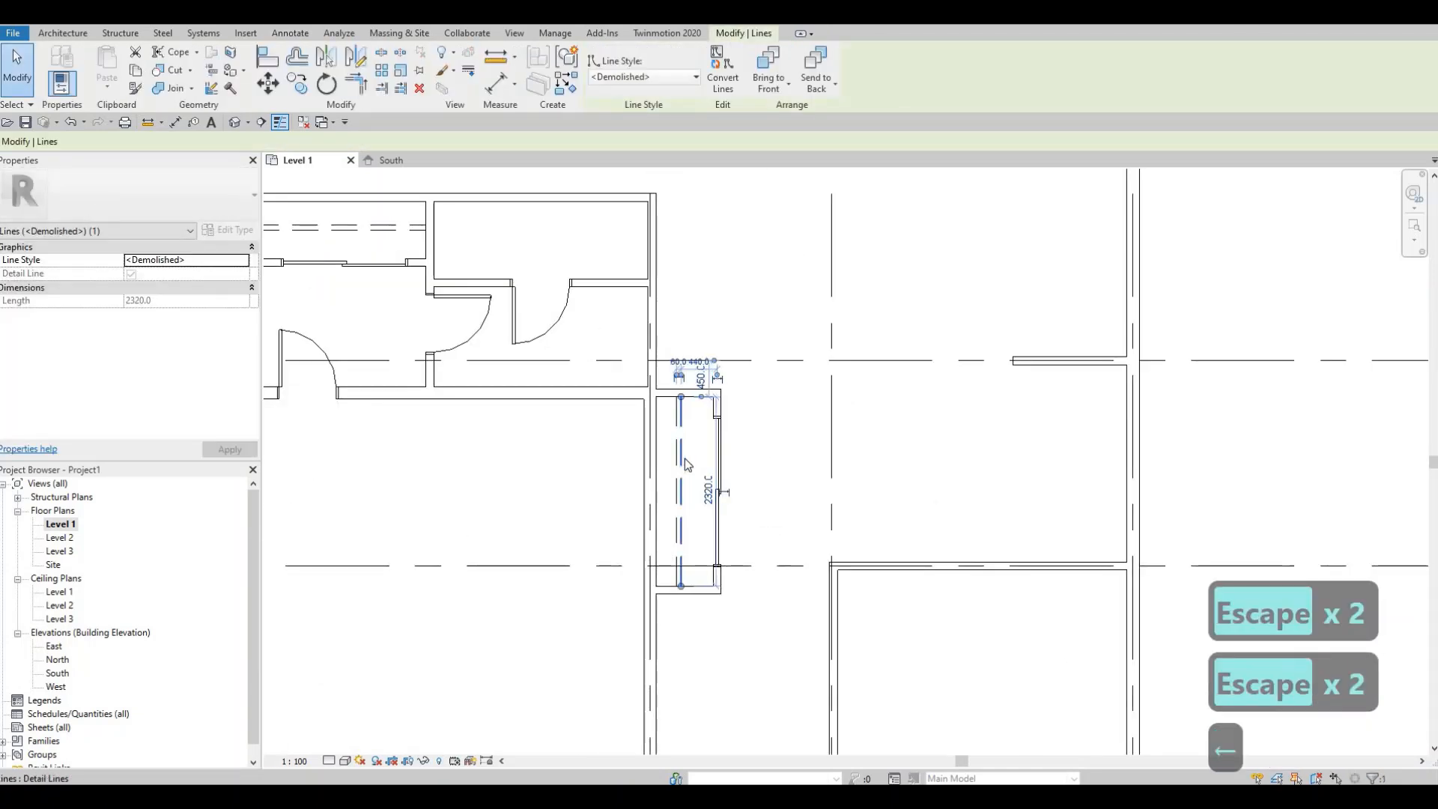
pyautogui.press('Left')
pyautogui.press('Right')
pyautogui.press('Right')
pyautogui.press('Escape')
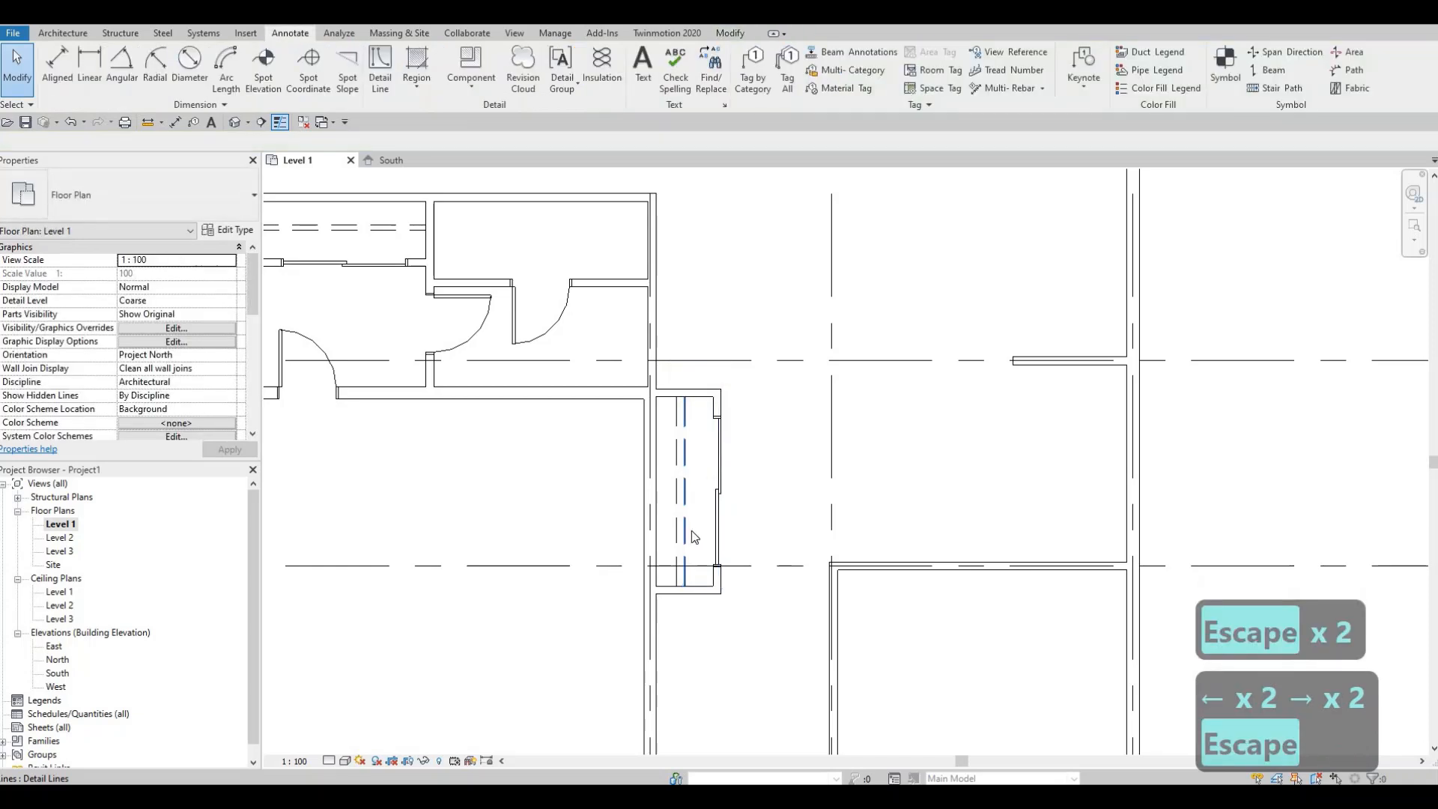
pyautogui.press('Escape')
pyautogui.scroll(-4, 692, 536)
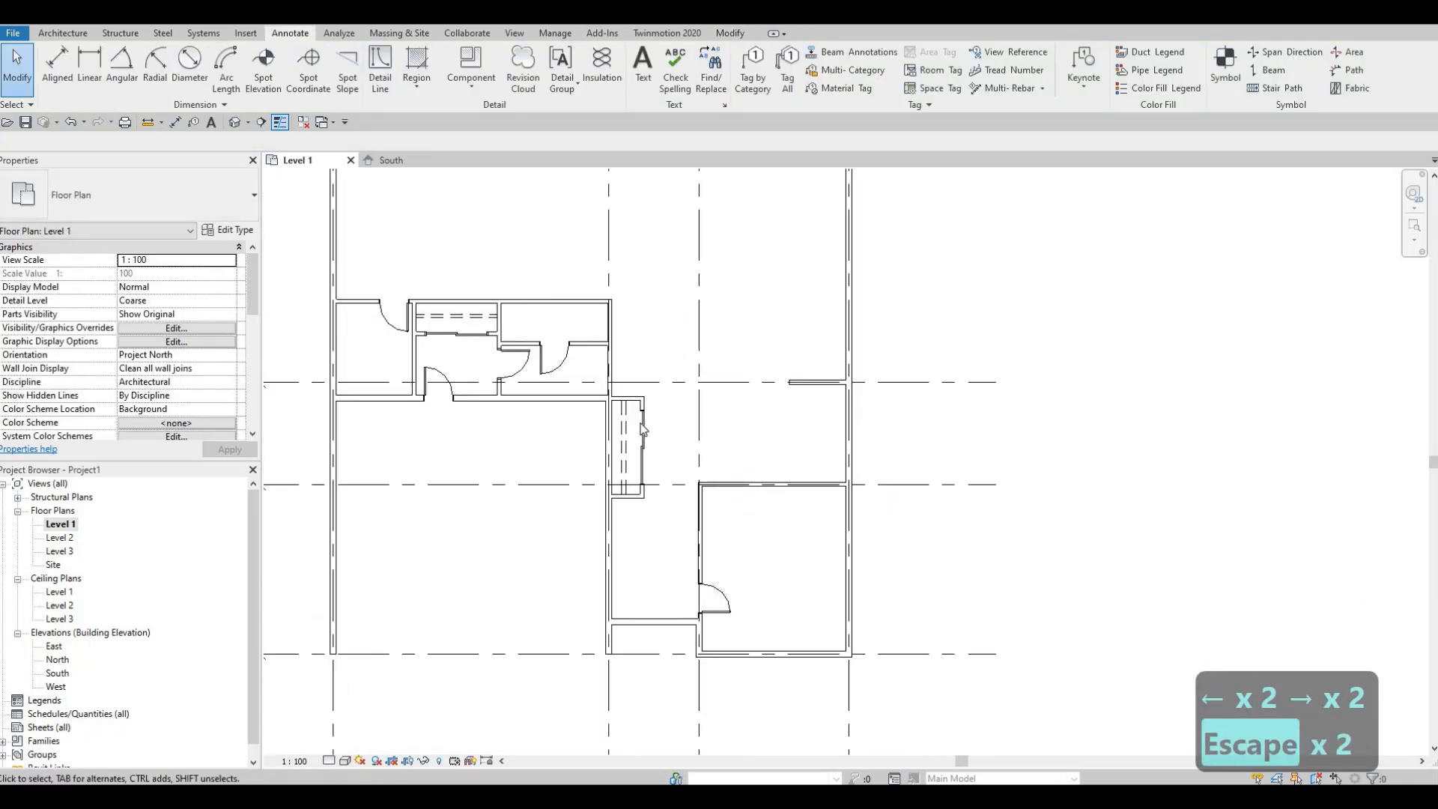
# - Browse the Residential door families and select M_Door-Interior-Double-Full Glass-Wood for loading
pyautogui.moveTo(378, 263); pyautogui.dragTo(395, 323, button='middle')
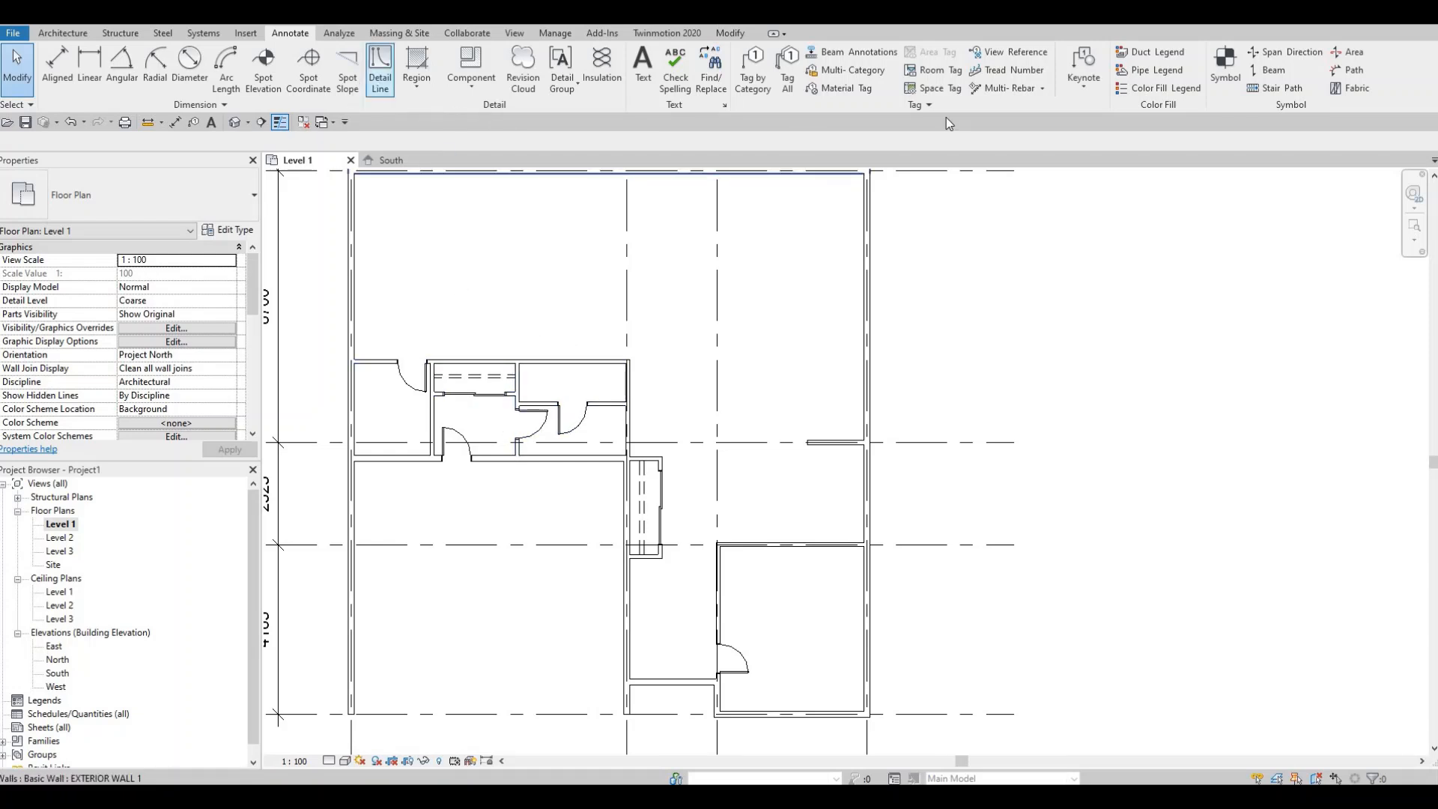
pyautogui.click(245, 34)
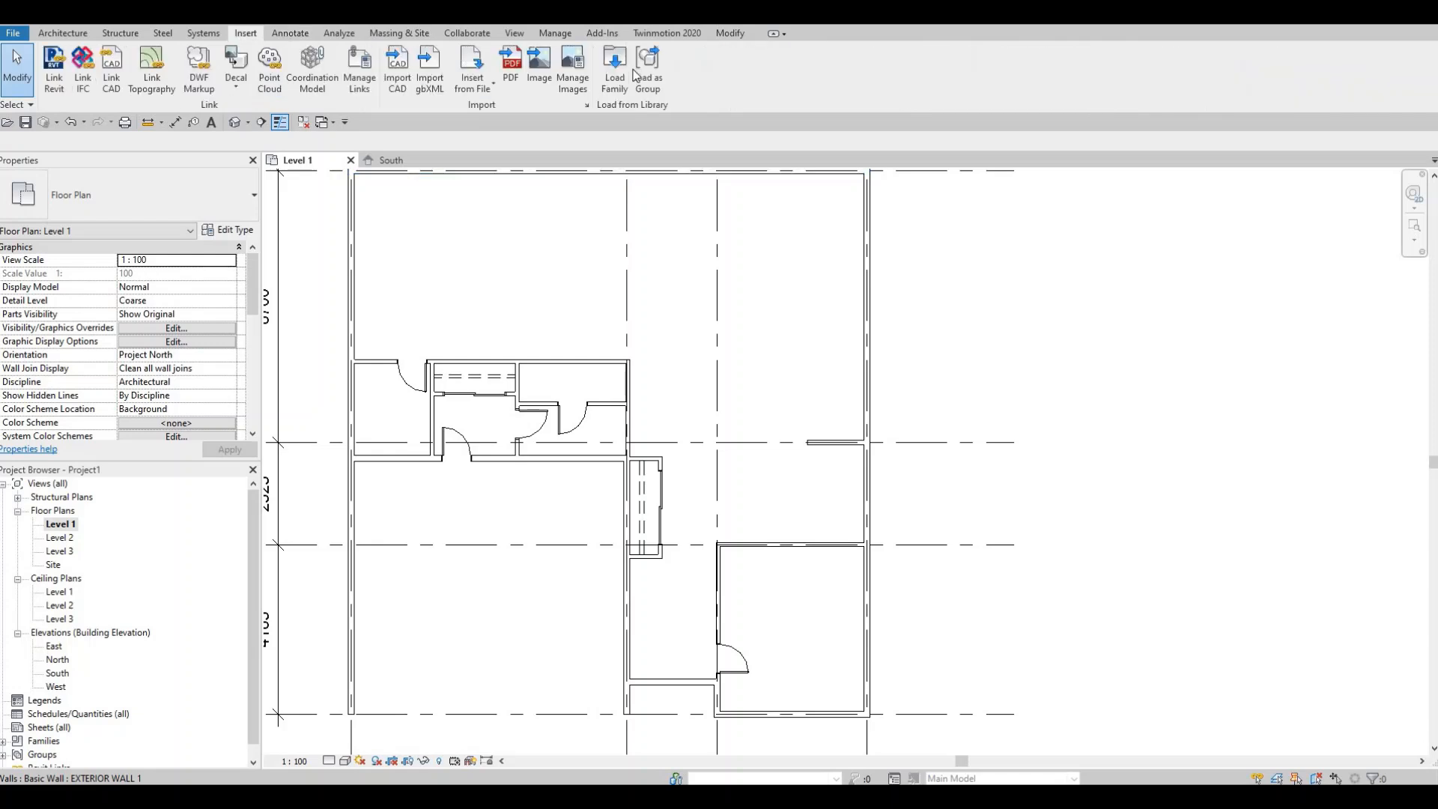
pyautogui.click(615, 71)
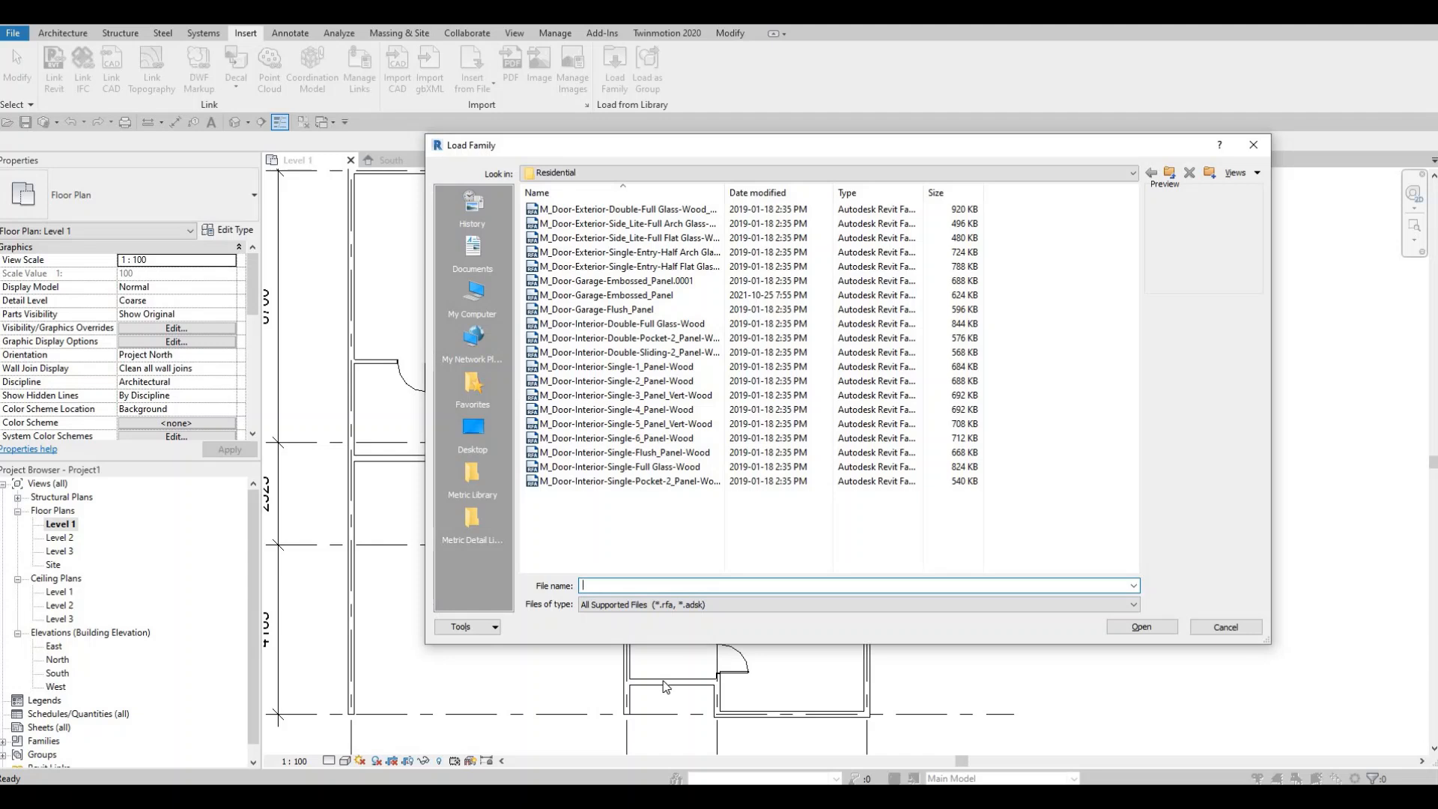
pyautogui.click(576, 211)
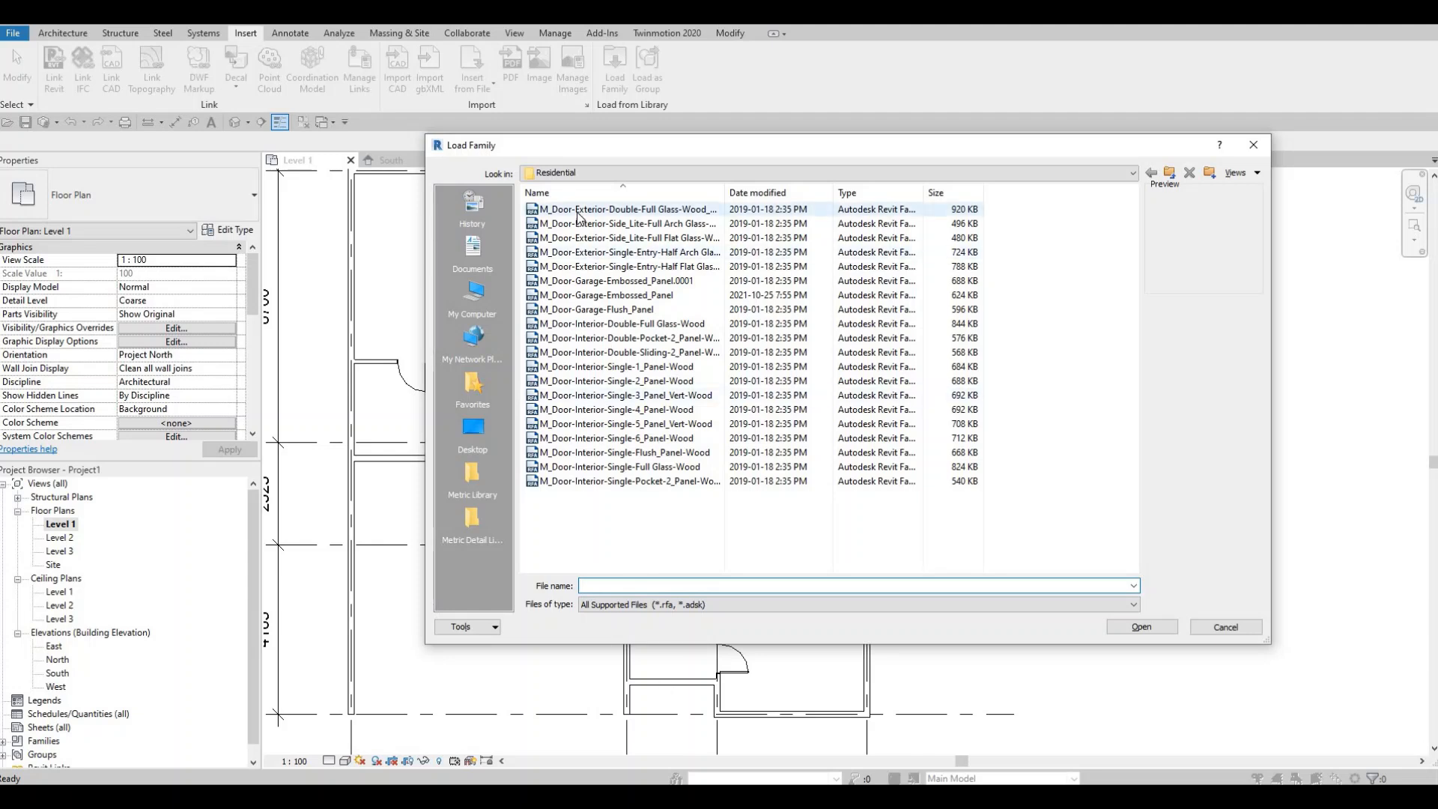
pyautogui.press('Down')
pyautogui.press('Down')
pyautogui.press('Down')
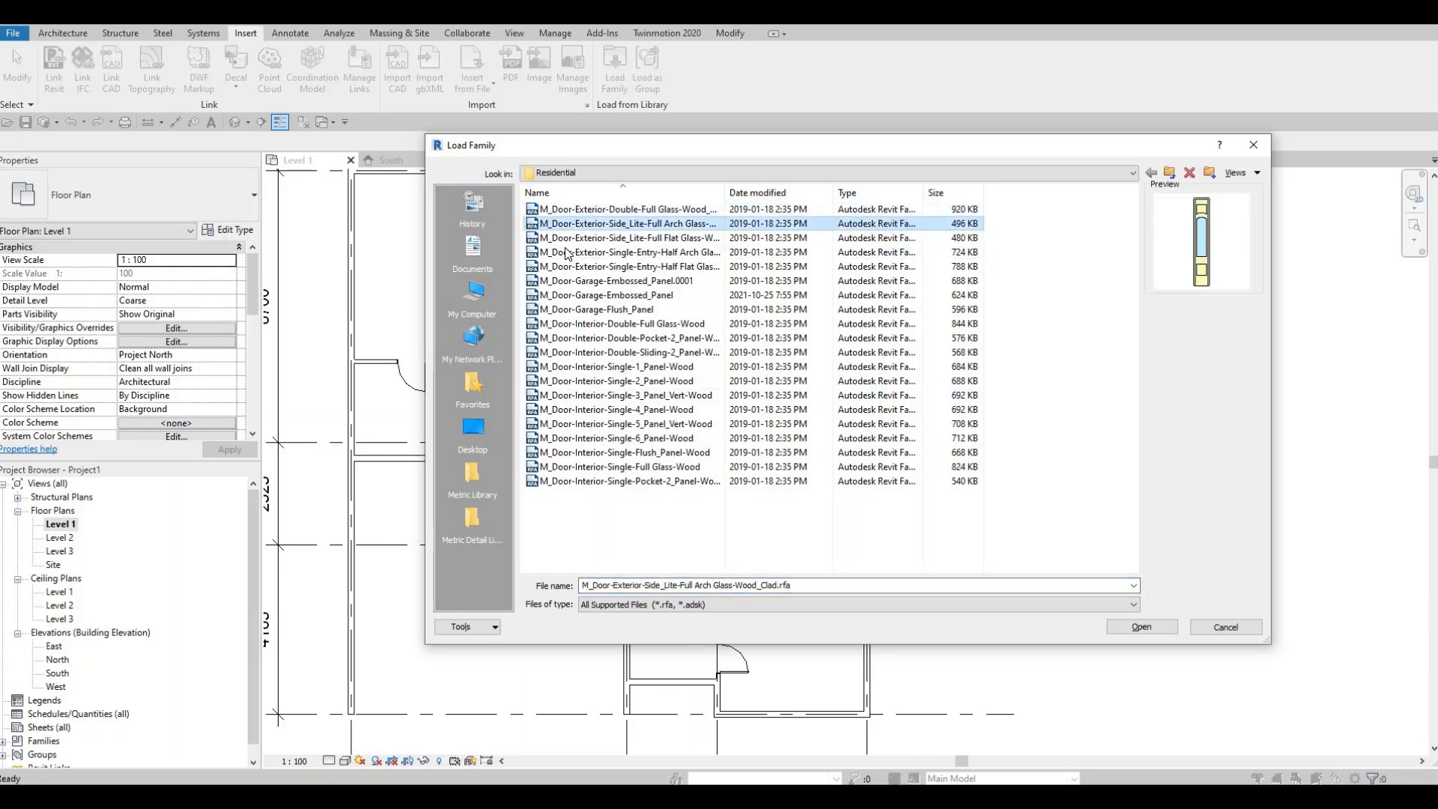
pyautogui.press('Down')
pyautogui.press('Down')
pyautogui.press('Down')
pyautogui.press('Down')
pyautogui.press('Down')
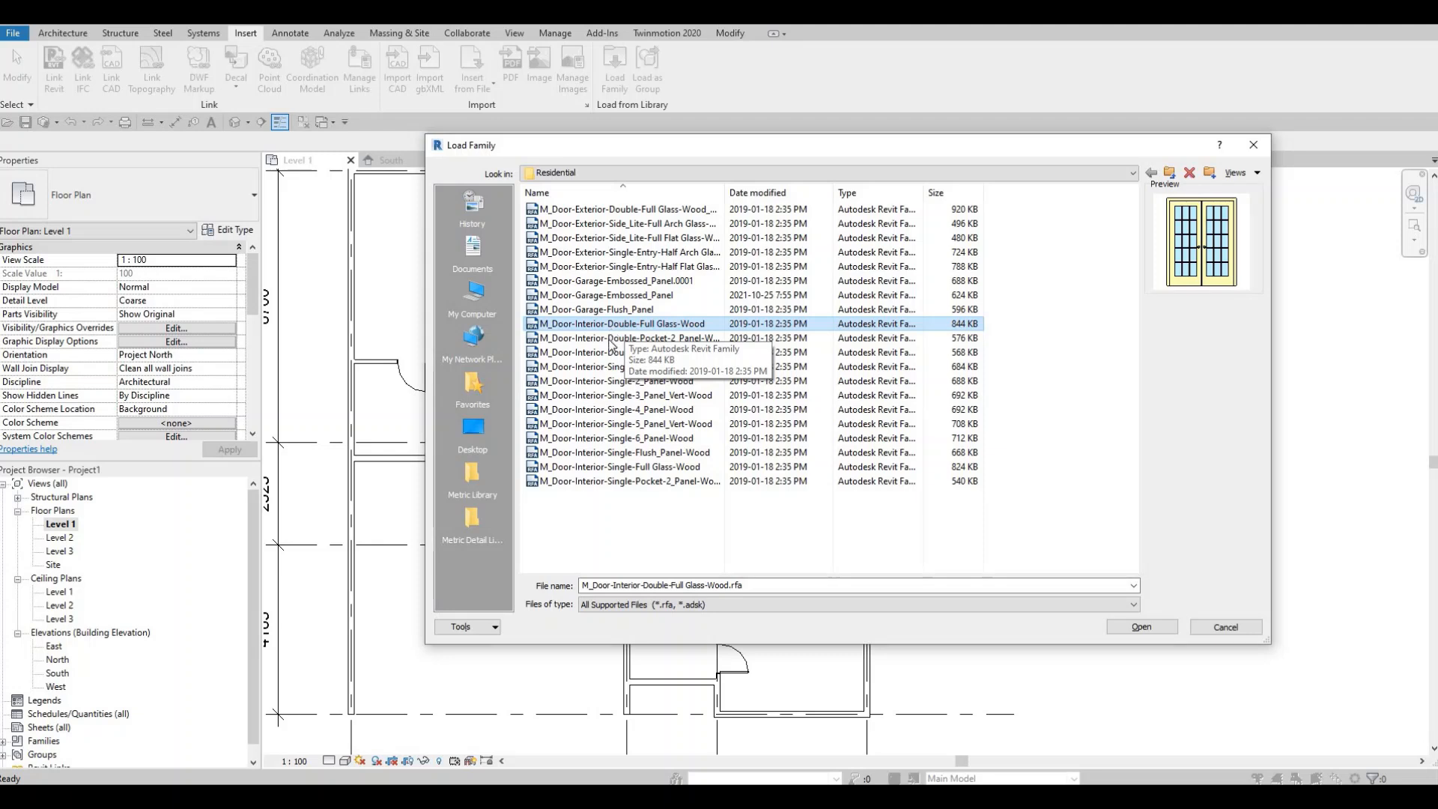
pyautogui.click(604, 479)
pyautogui.click(602, 452)
pyautogui.click(600, 423)
pyautogui.click(599, 394)
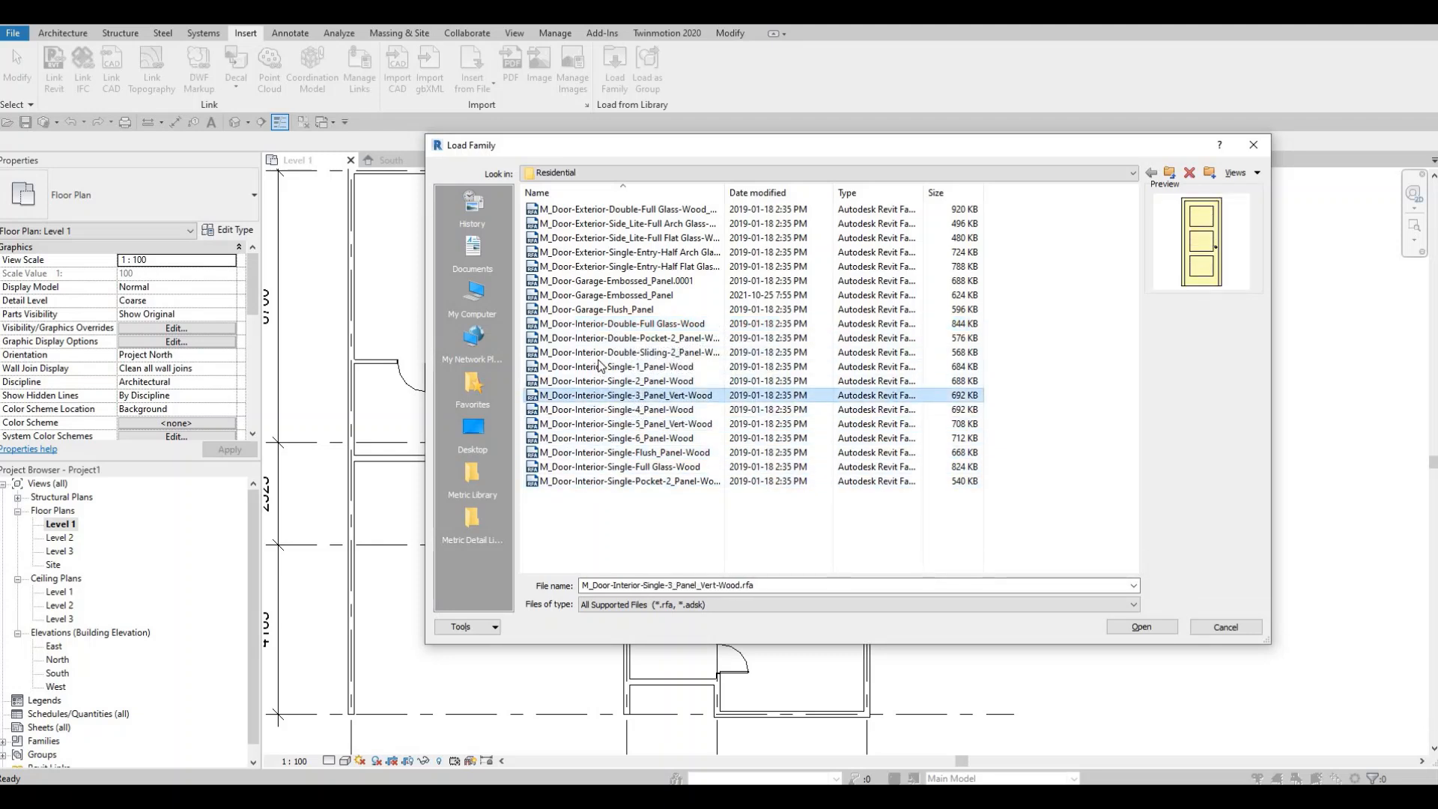
pyautogui.click(599, 380)
pyautogui.click(599, 366)
pyautogui.click(616, 325)
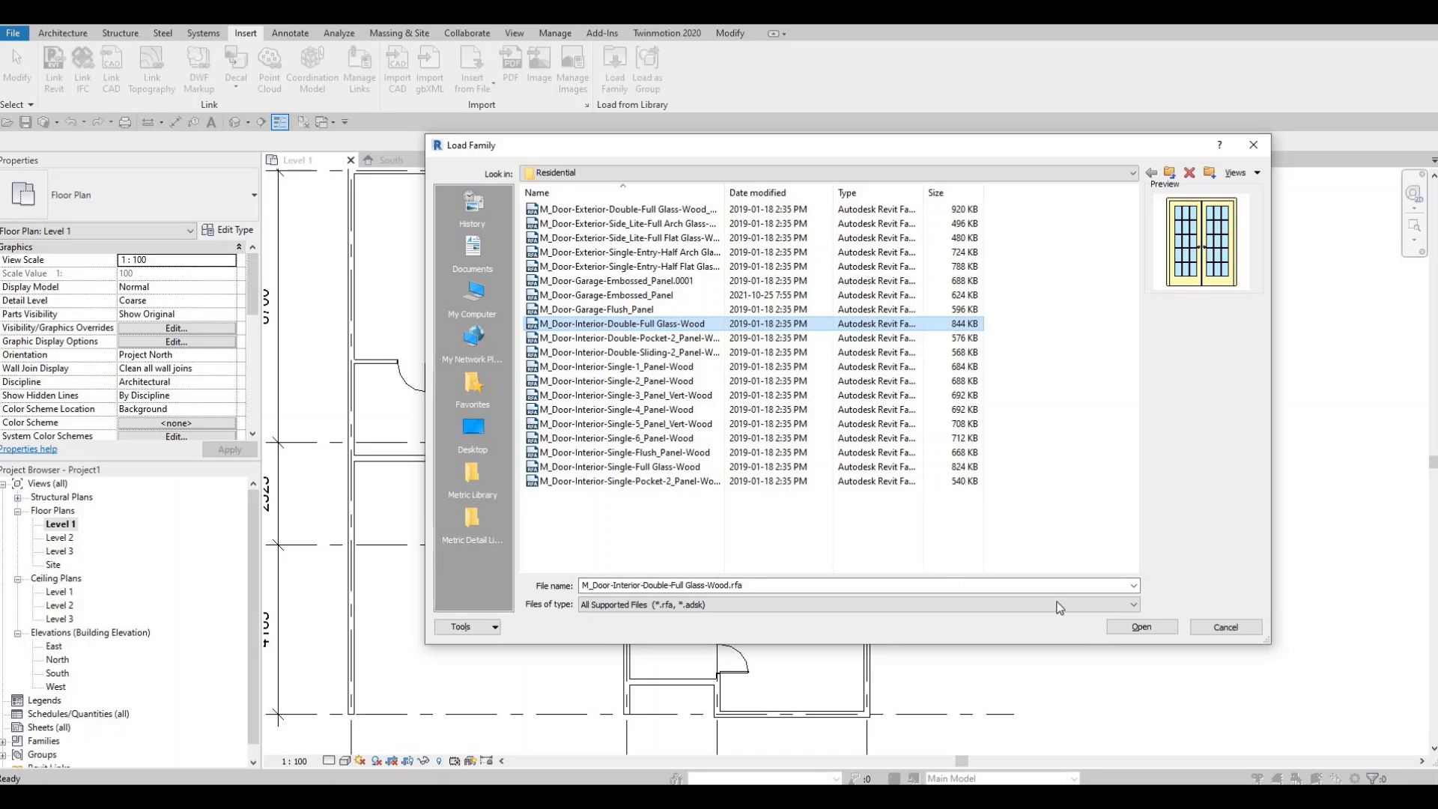
# - Load the M_Door-Interior-Double-Full Glass-Wood family, selecting its whole range of types down to 1800 x 2400mm
pyautogui.click(1140, 626)
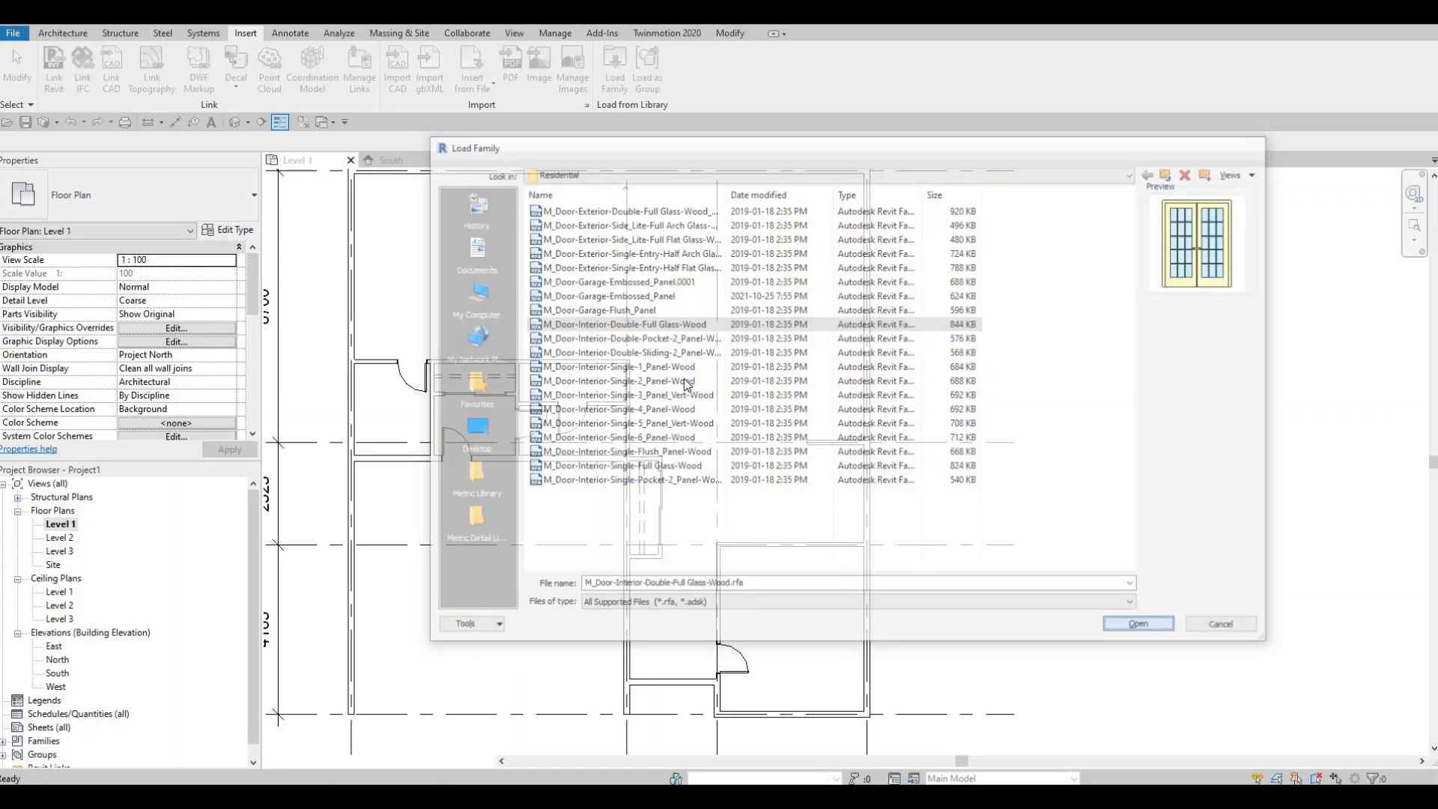
pyautogui.click(625, 372)
pyautogui.scroll(-3, 632, 440)
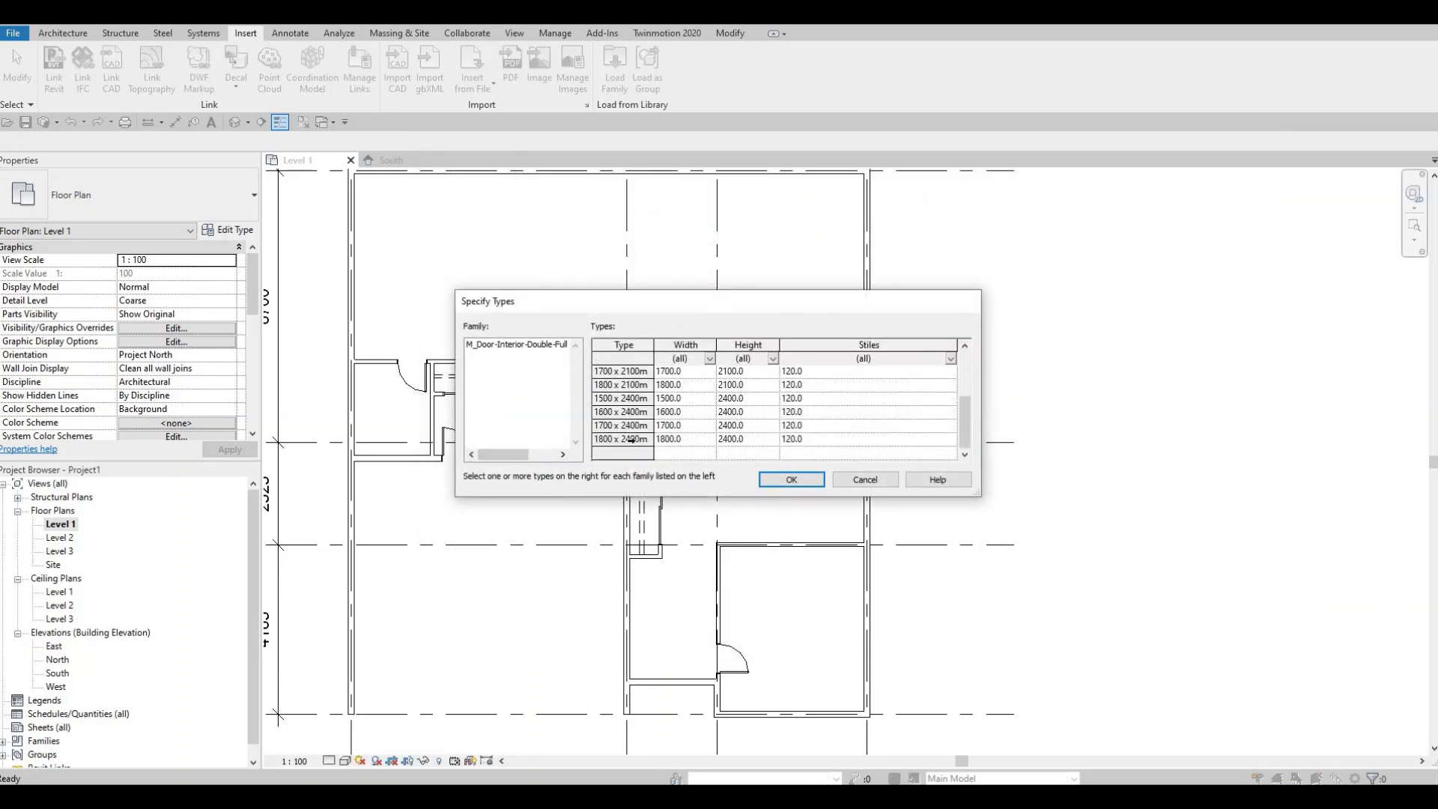
pyautogui.keyDown('shift'); pyautogui.click(632, 441); pyautogui.keyUp('shift')
pyautogui.click(791, 479)
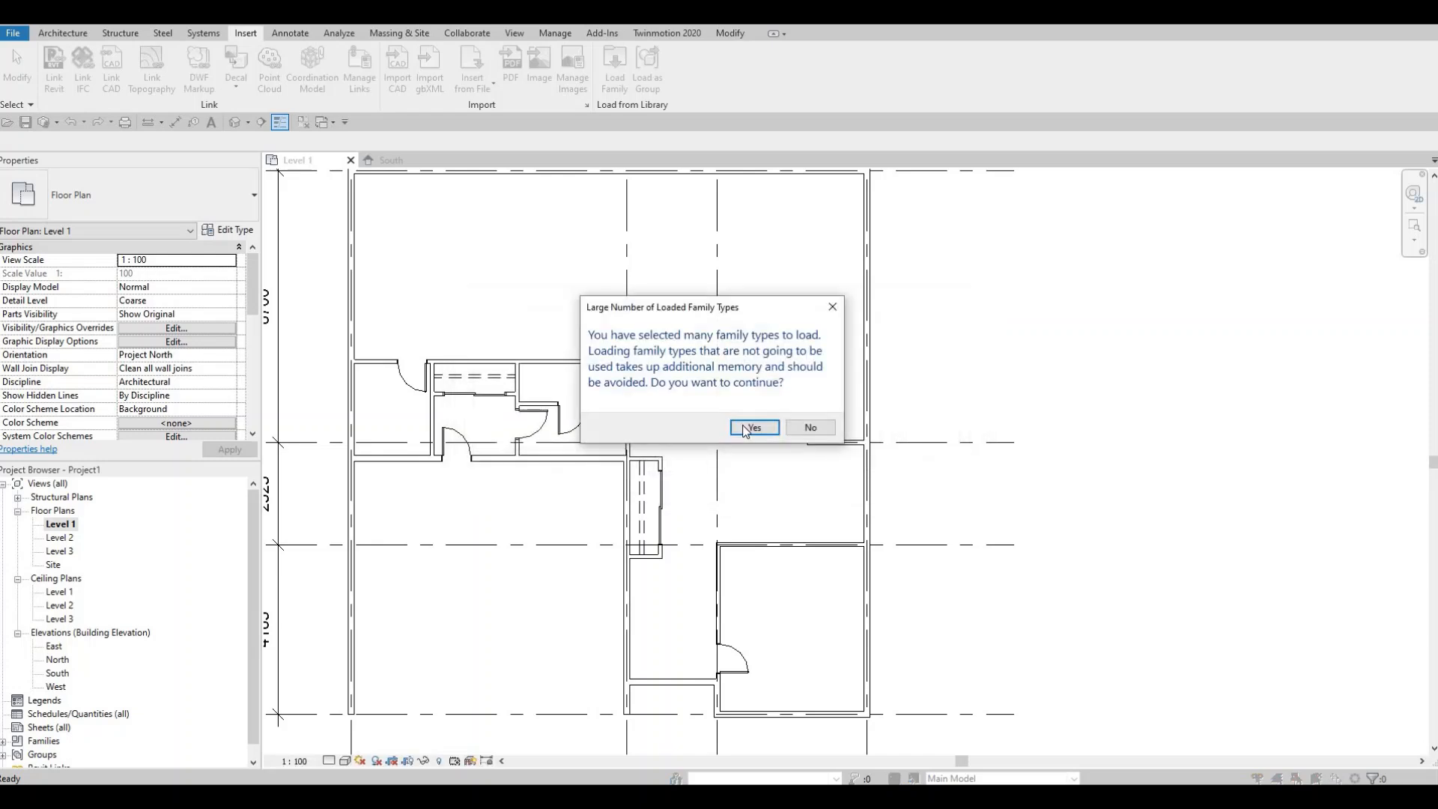
pyautogui.press('Return')
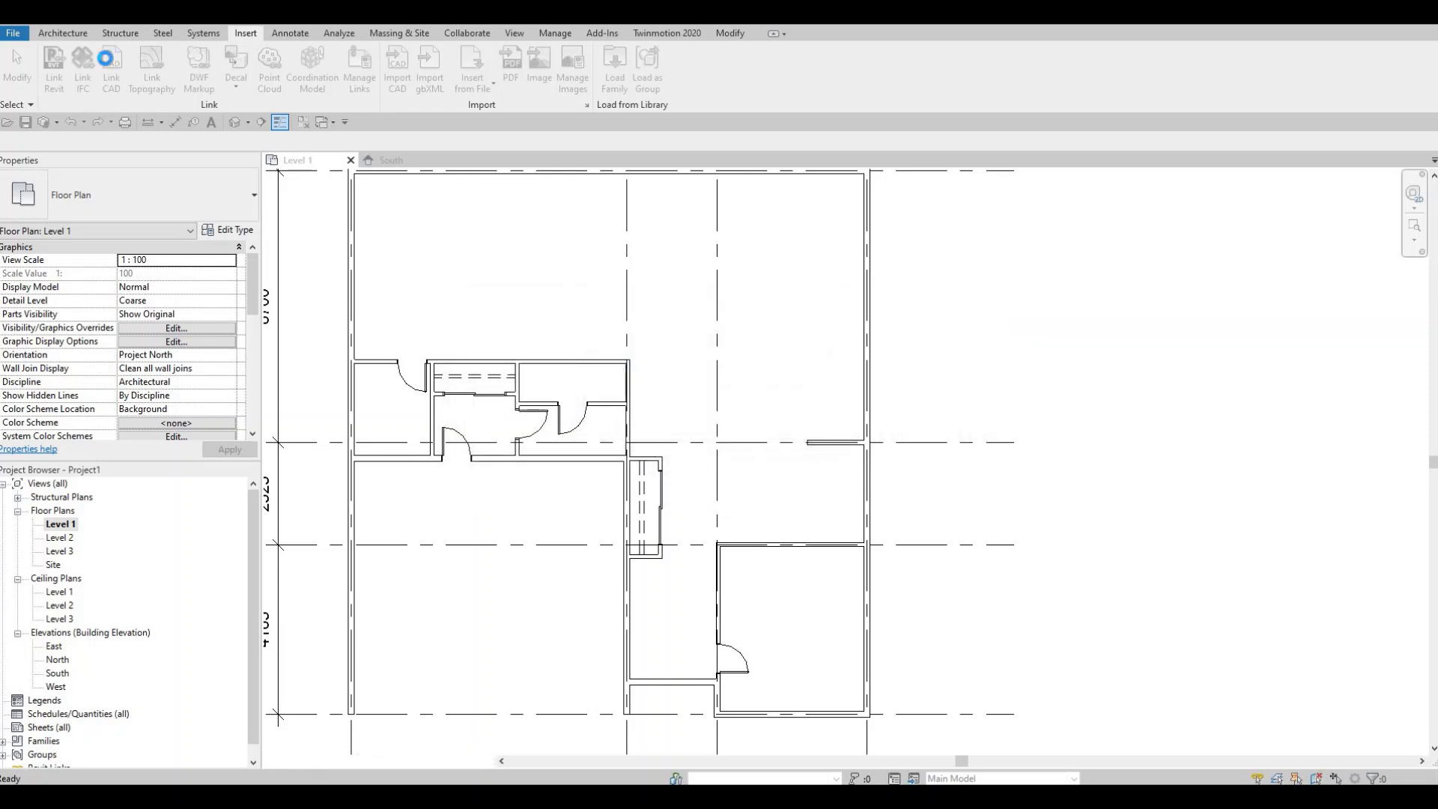
# - Place a 1500 x 2000mm M_Door-Interior-Double-Full Glass-Wood door in the horizontal wall below the narrow closet
pyautogui.click(62, 34)
pyautogui.click(90, 62)
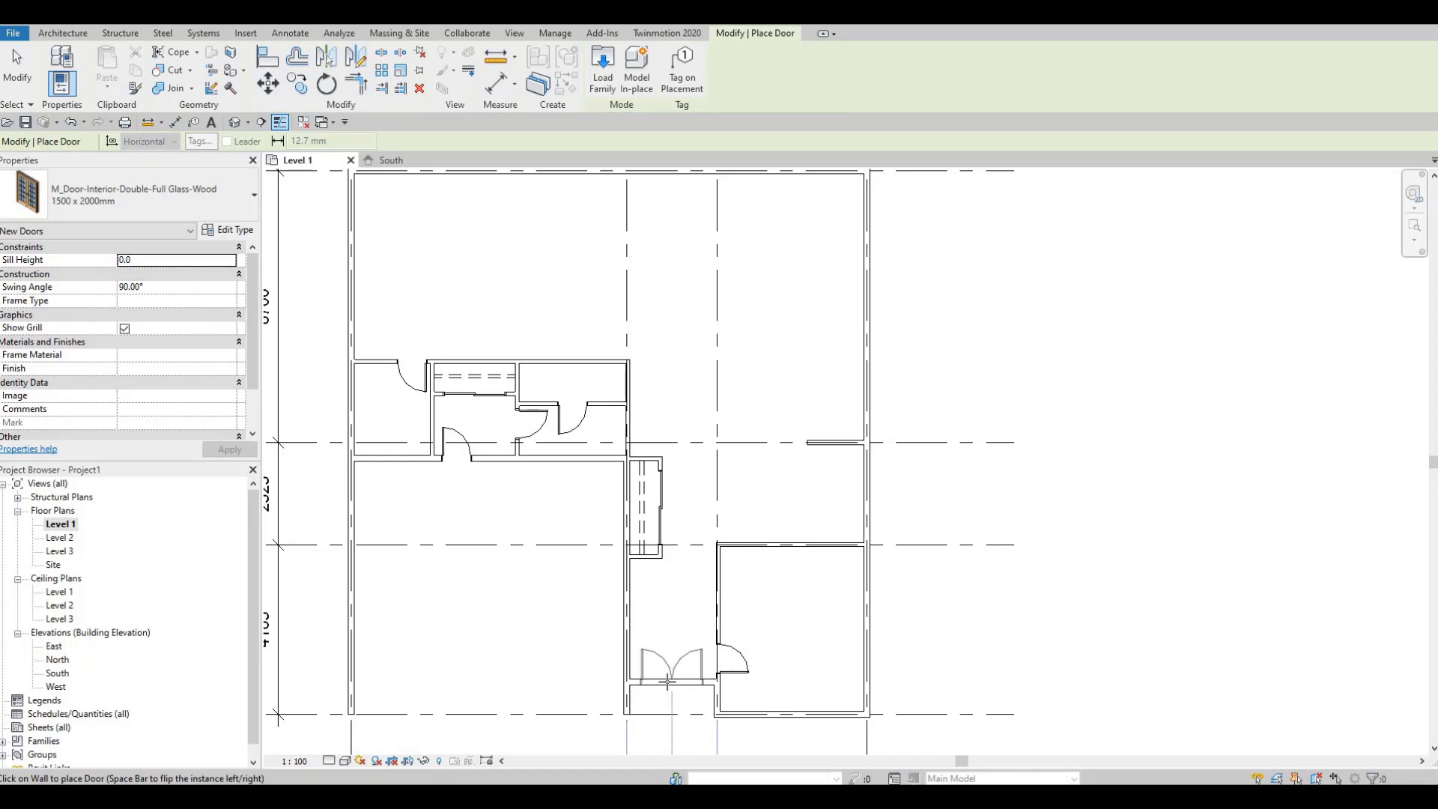
pyautogui.click(667, 682)
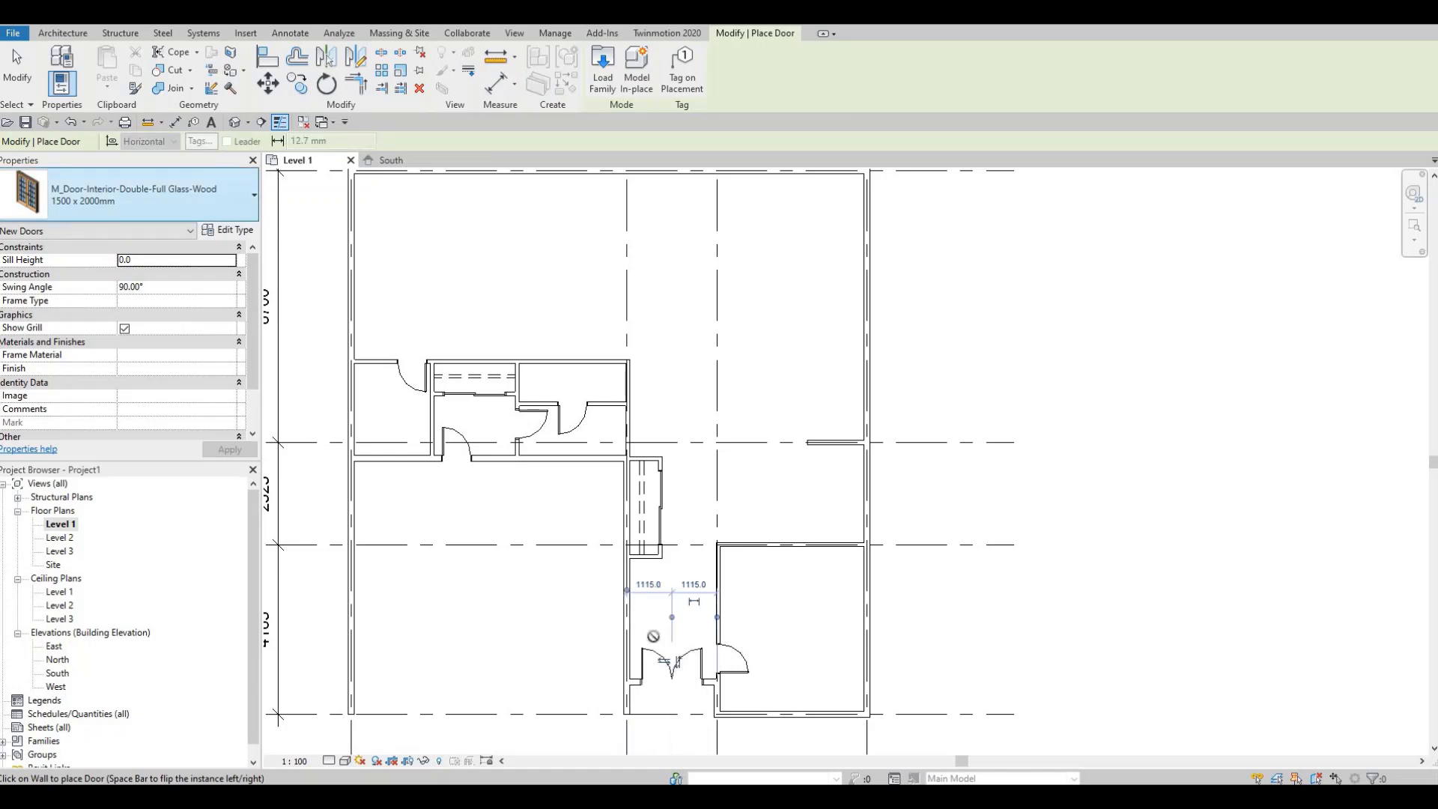
pyautogui.scroll(5, 623, 611)
pyautogui.press('Escape')
pyautogui.press('Escape')
pyautogui.press('Escape')
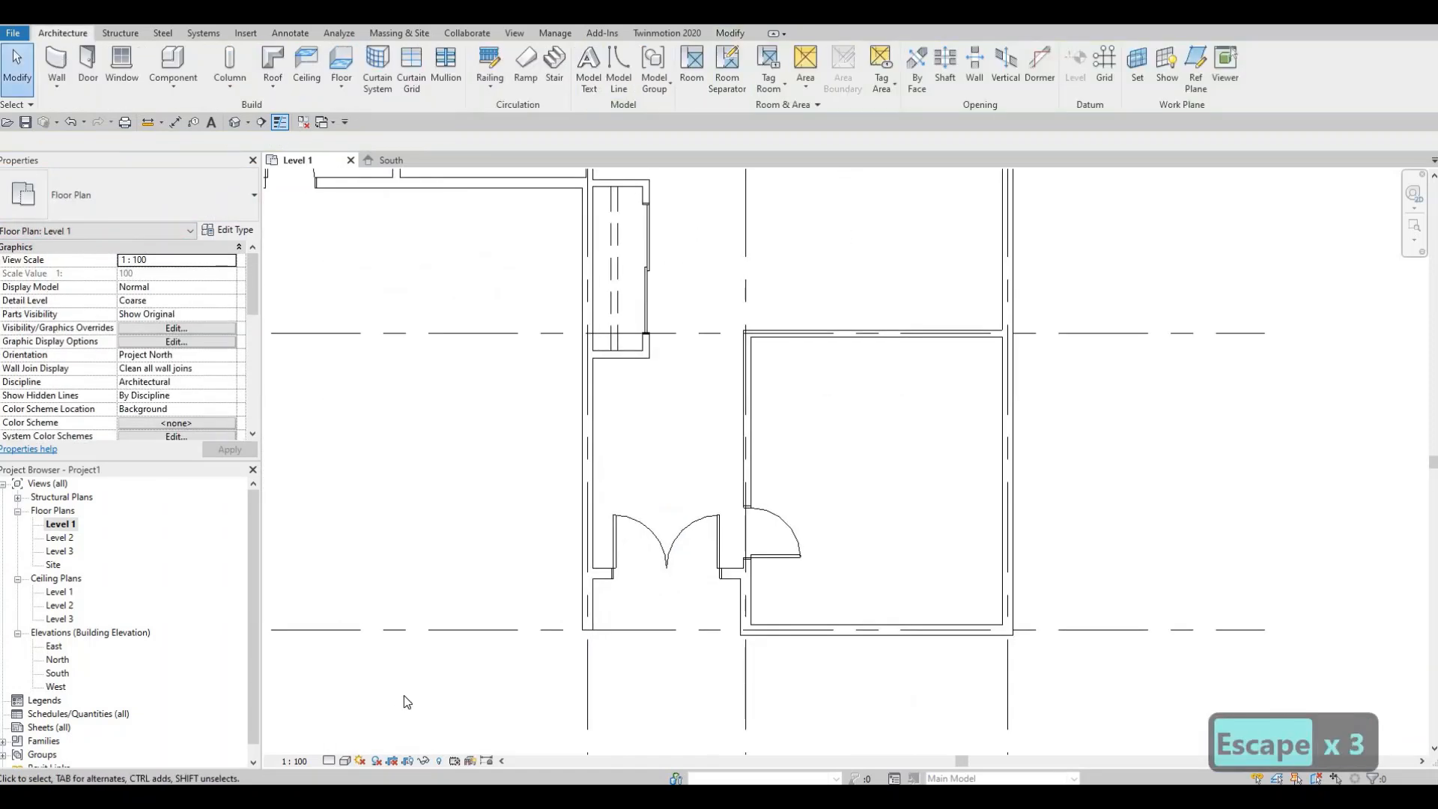
# - Load the M_Toilet-Domestic-2D family from the Canada library's Plumbing > Architectural > Fixtures > Water Closets folder
pyautogui.scroll(-4, 531, 615)
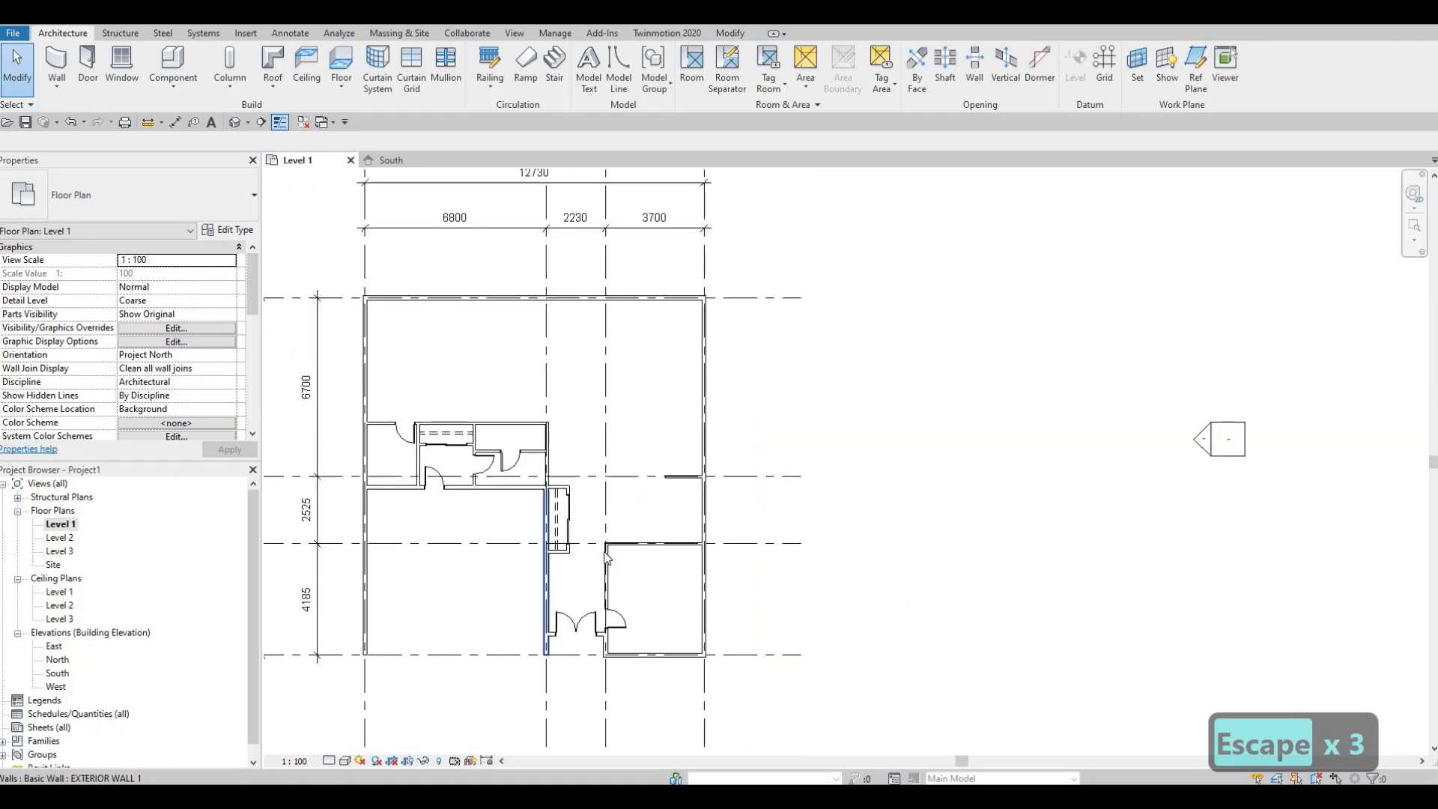
pyautogui.scroll(2, 394, 380)
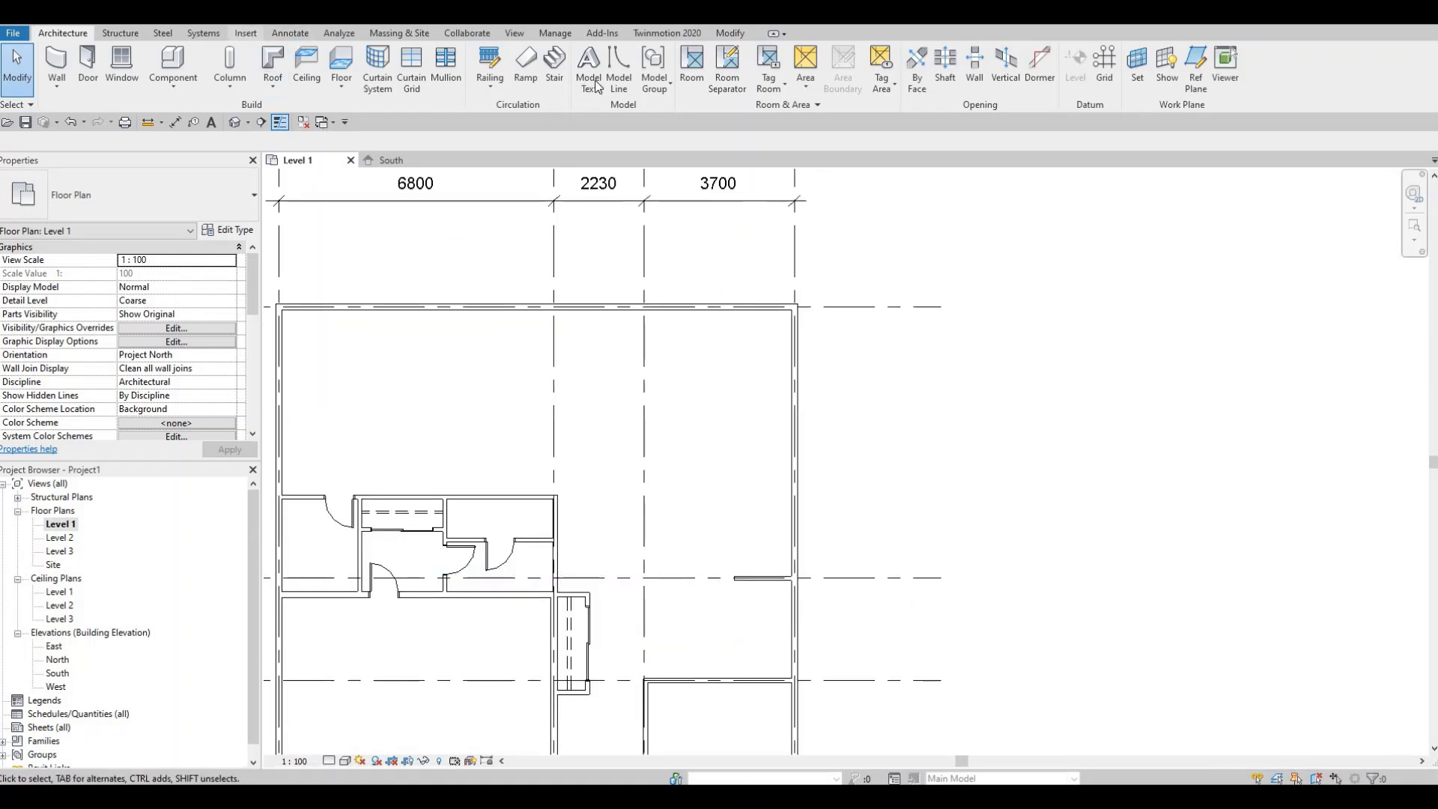
pyautogui.click(614, 71)
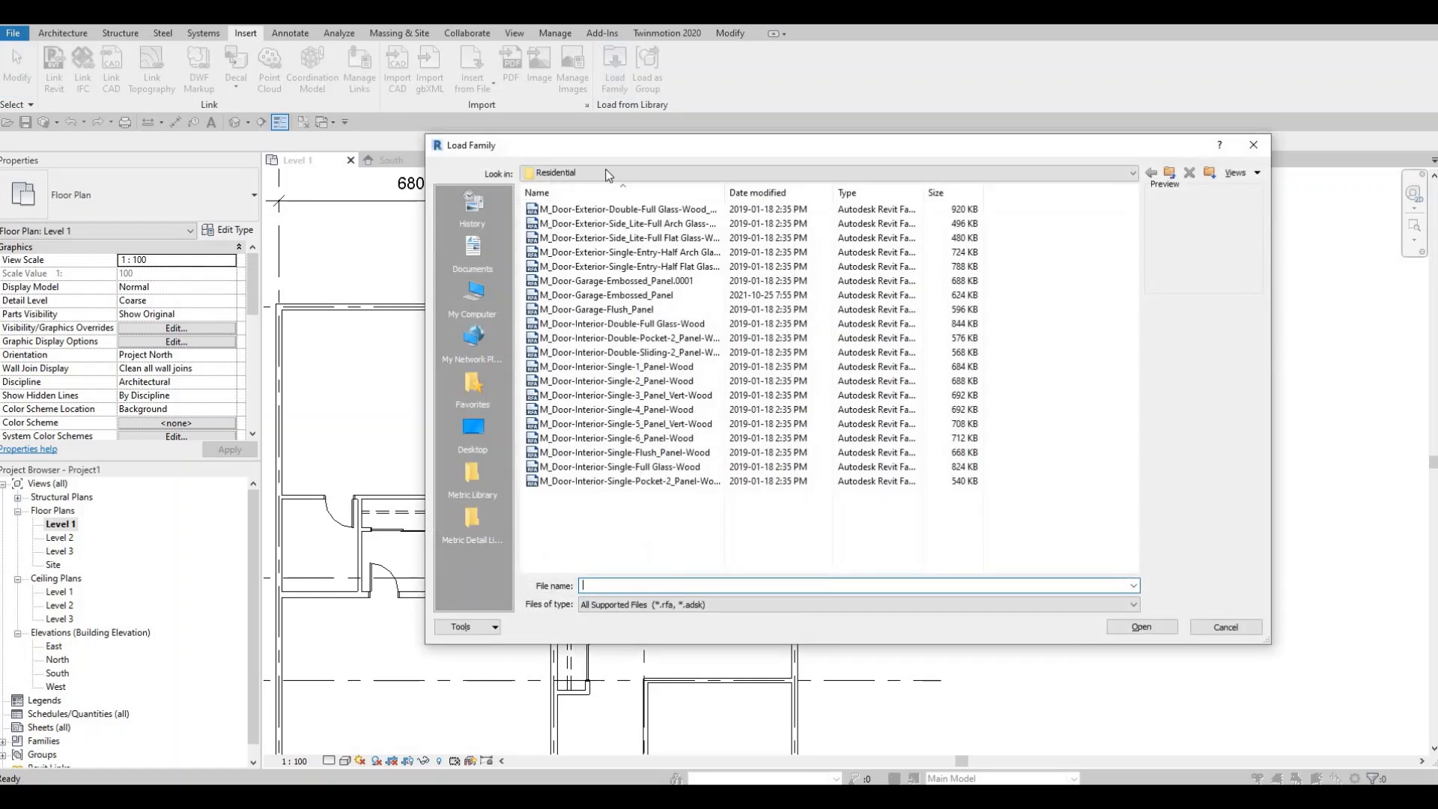
pyautogui.click(637, 173)
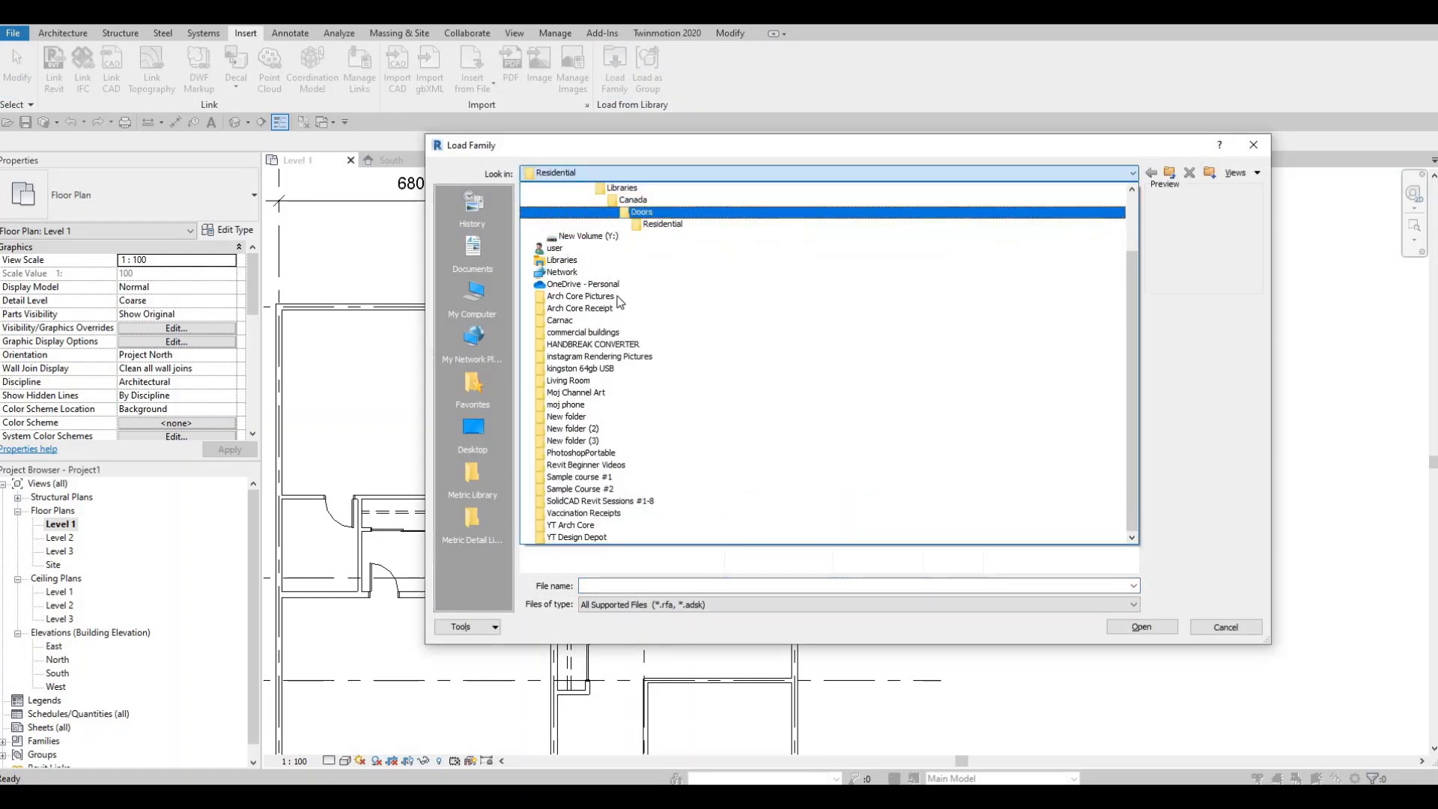
pyautogui.click(642, 191)
pyautogui.click(641, 173)
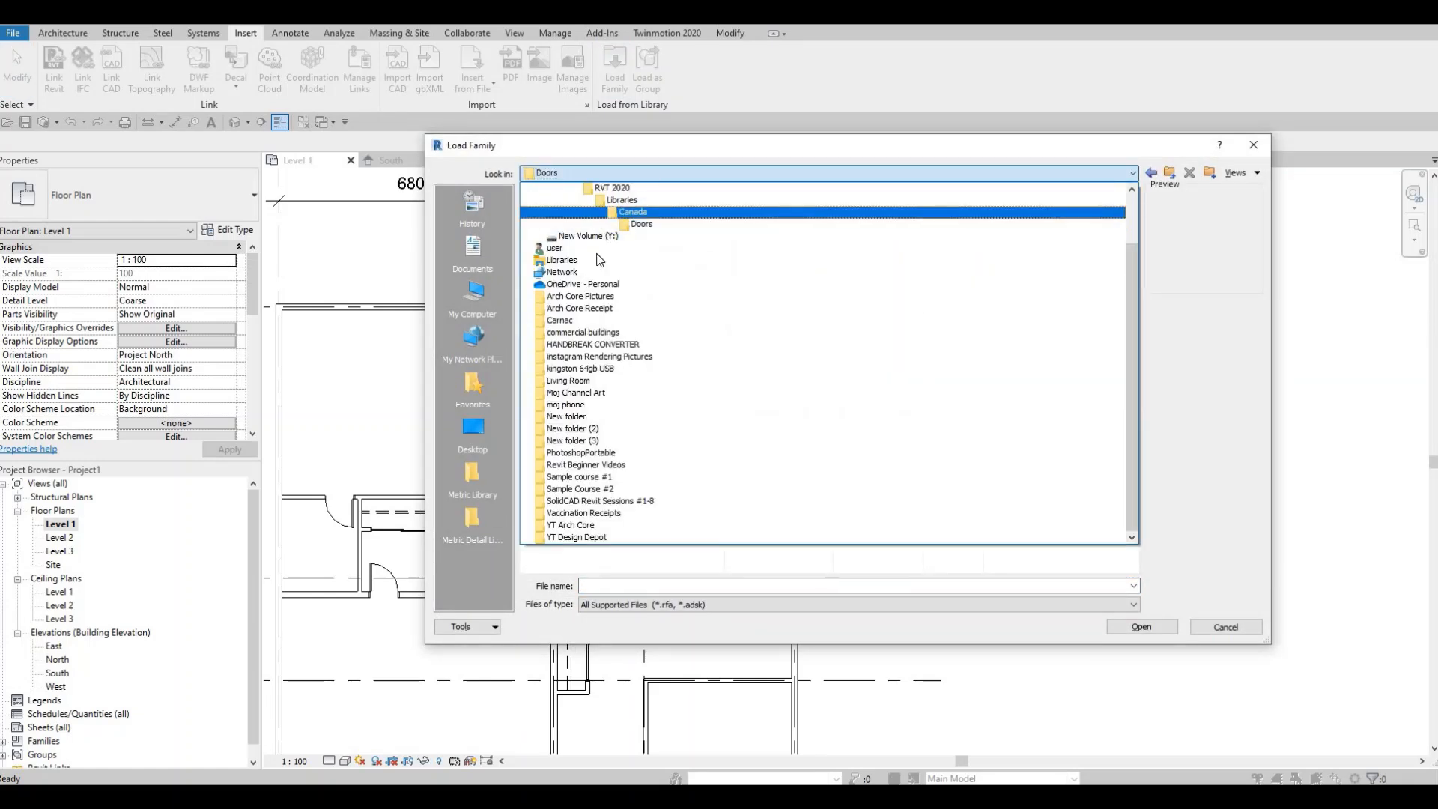
pyautogui.click(633, 212)
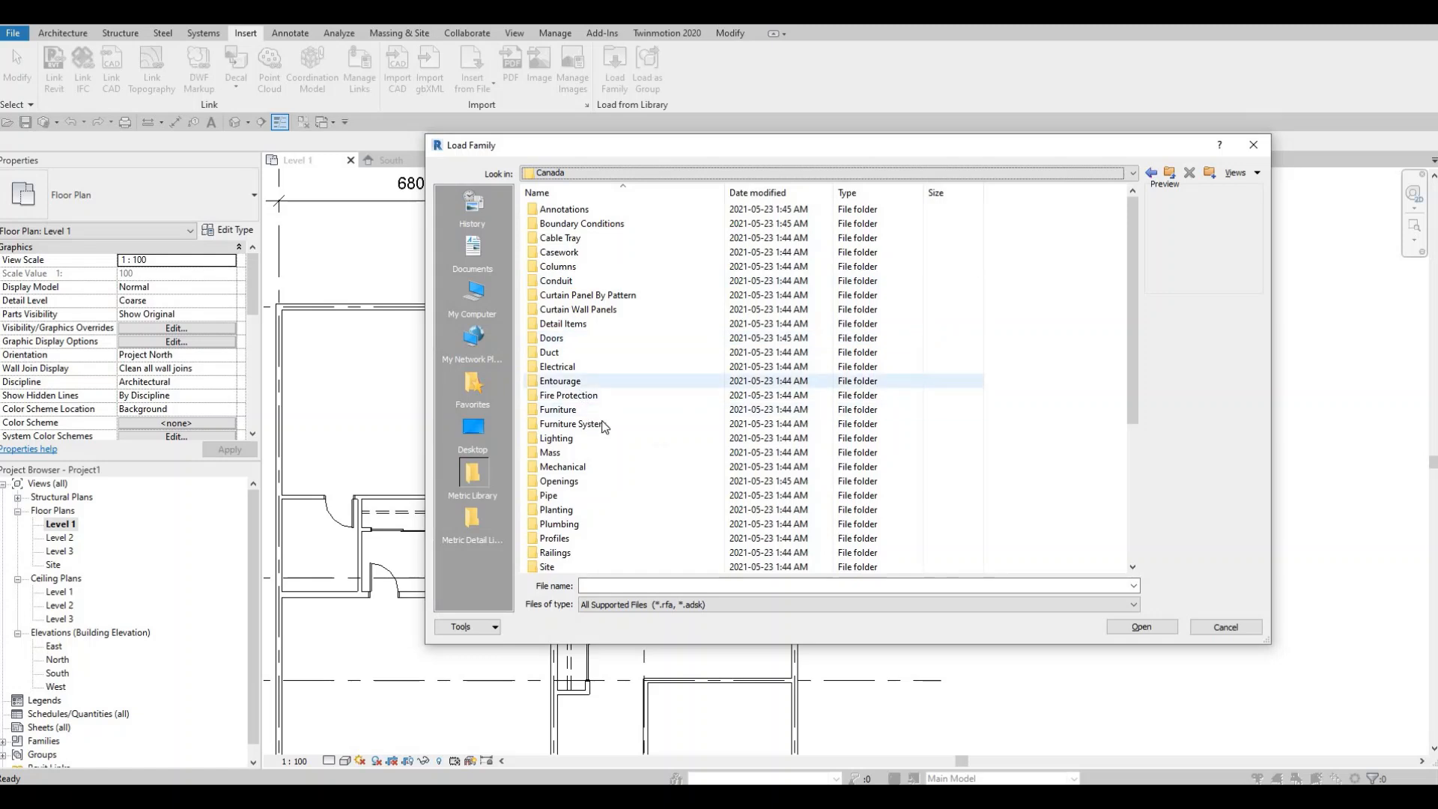
pyautogui.scroll(3, 582, 429)
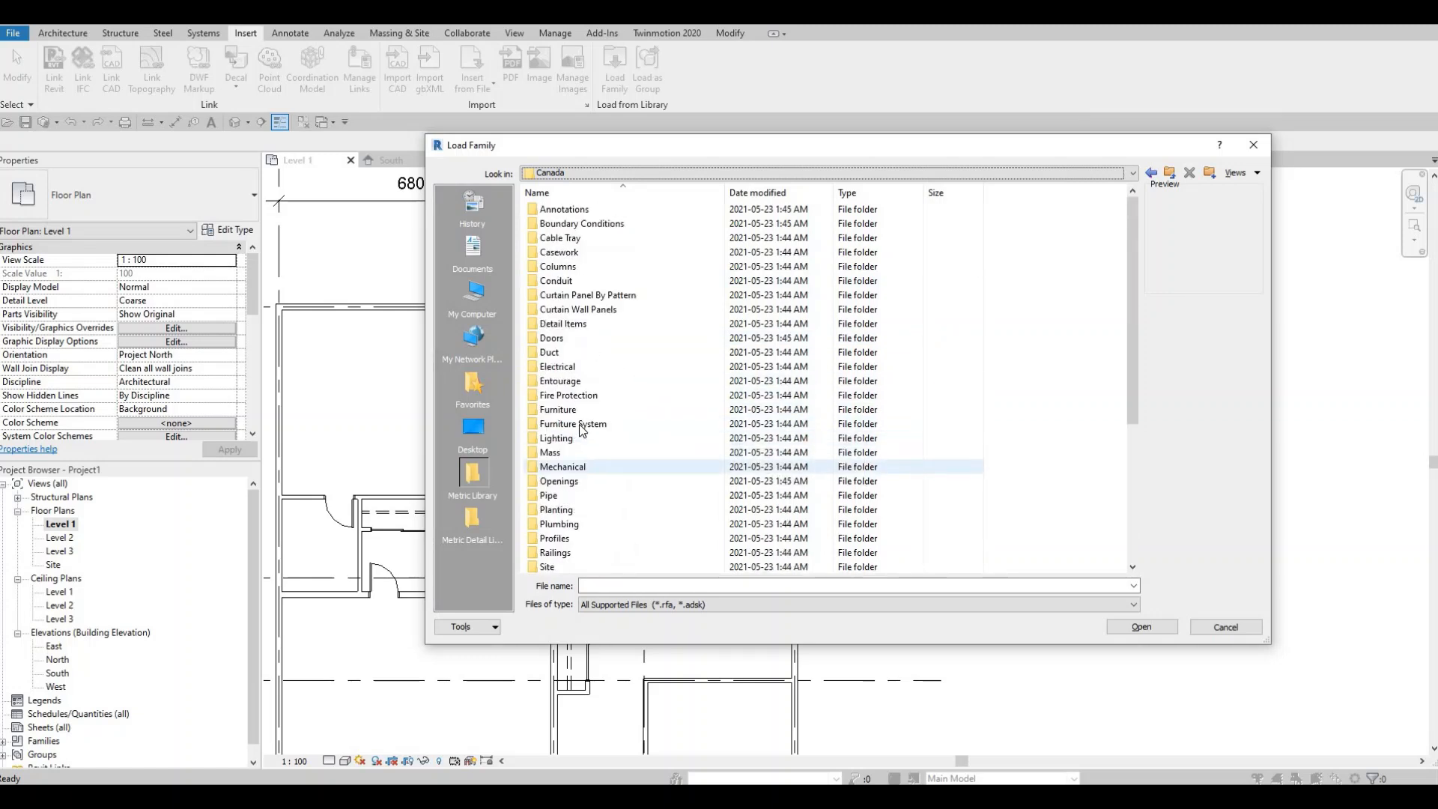
pyautogui.doubleClick(562, 524)
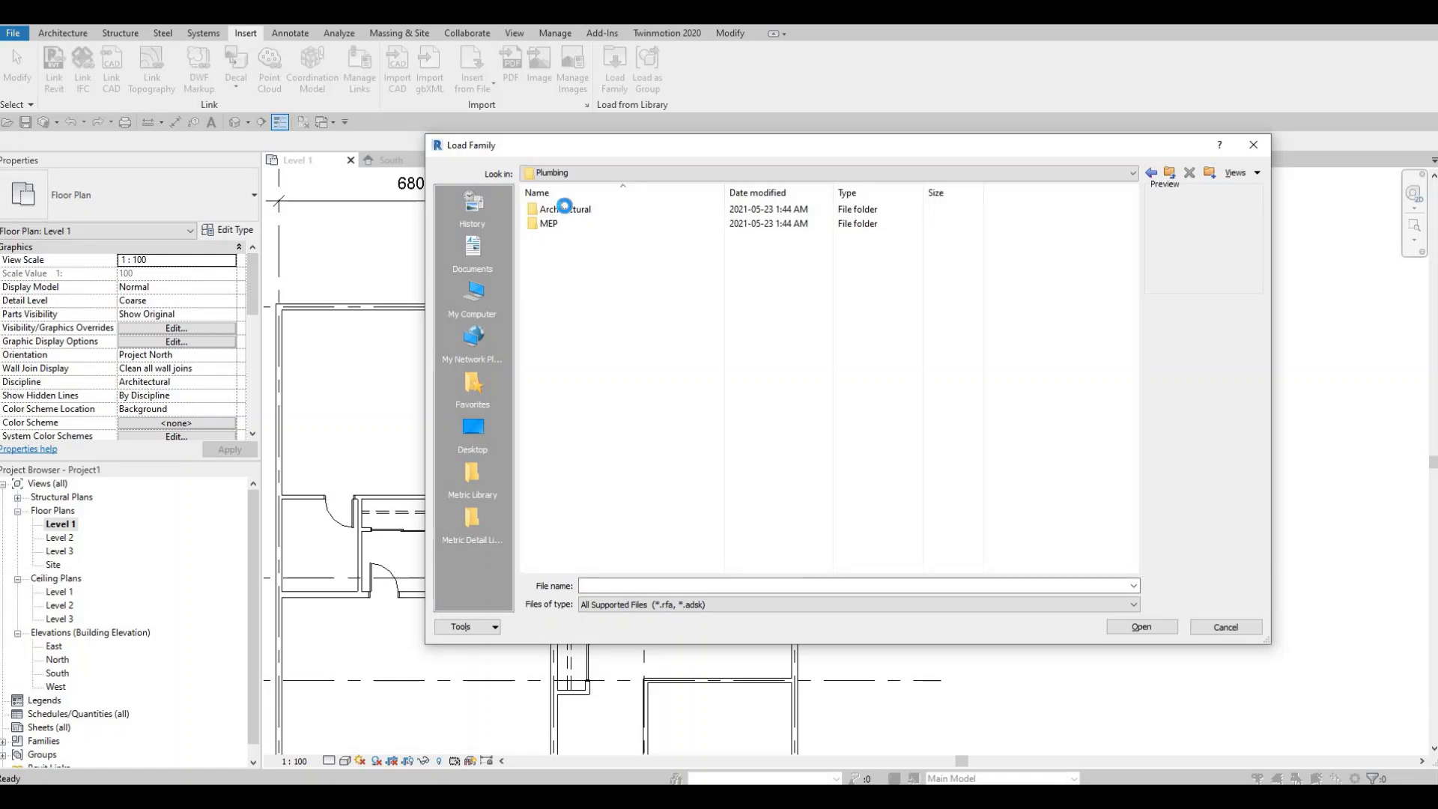
pyautogui.doubleClick(564, 208)
pyautogui.click(554, 224)
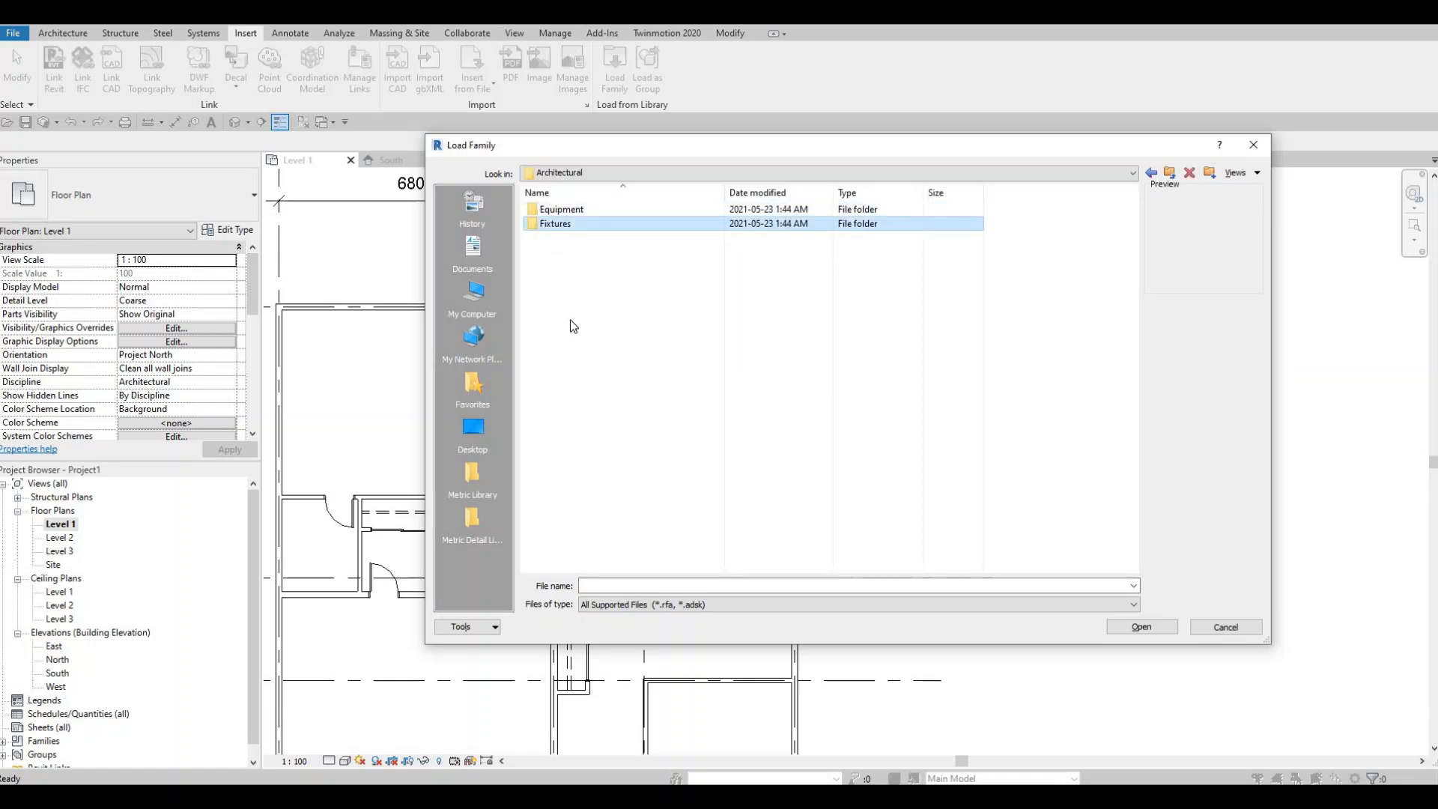
pyautogui.doubleClick(549, 295)
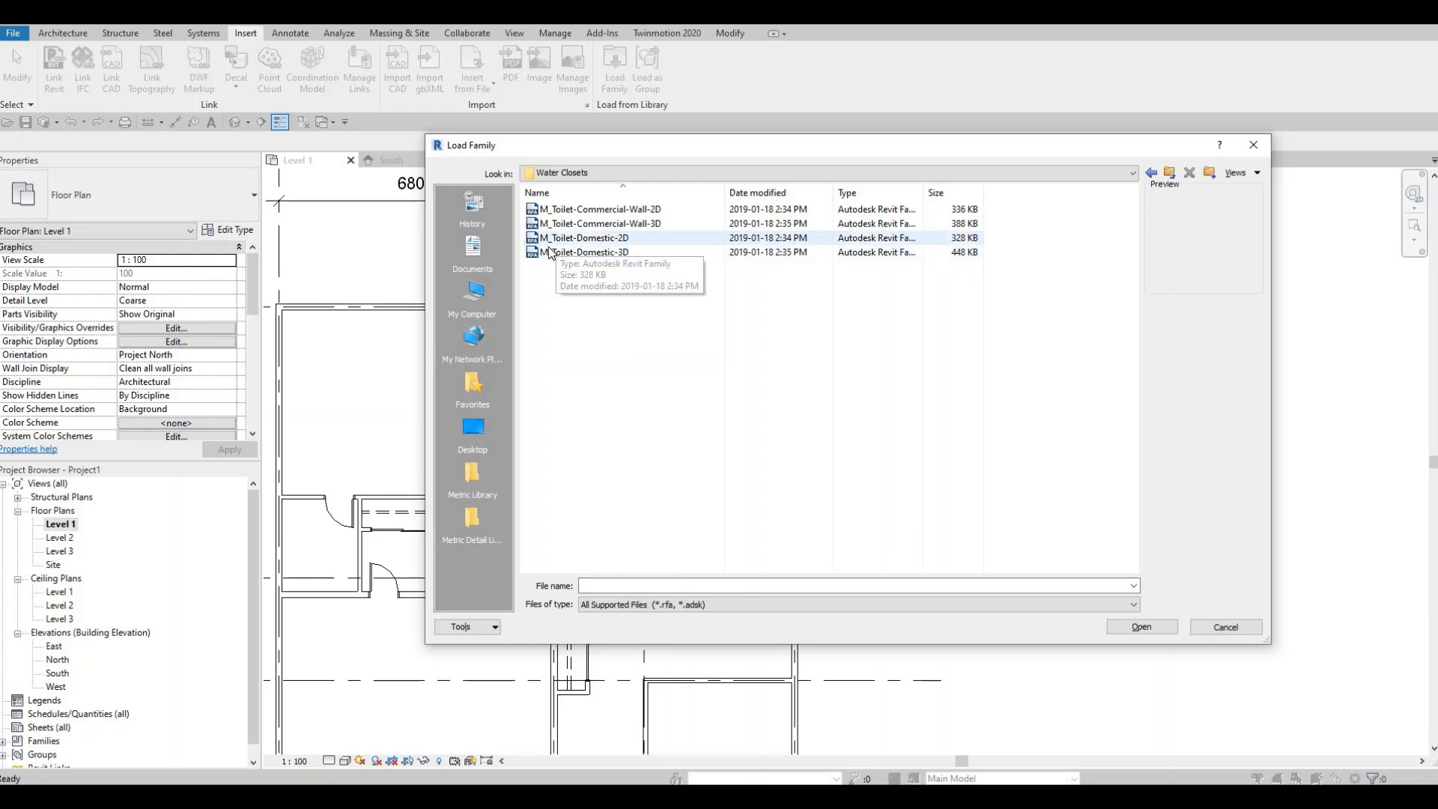
pyautogui.click(550, 244)
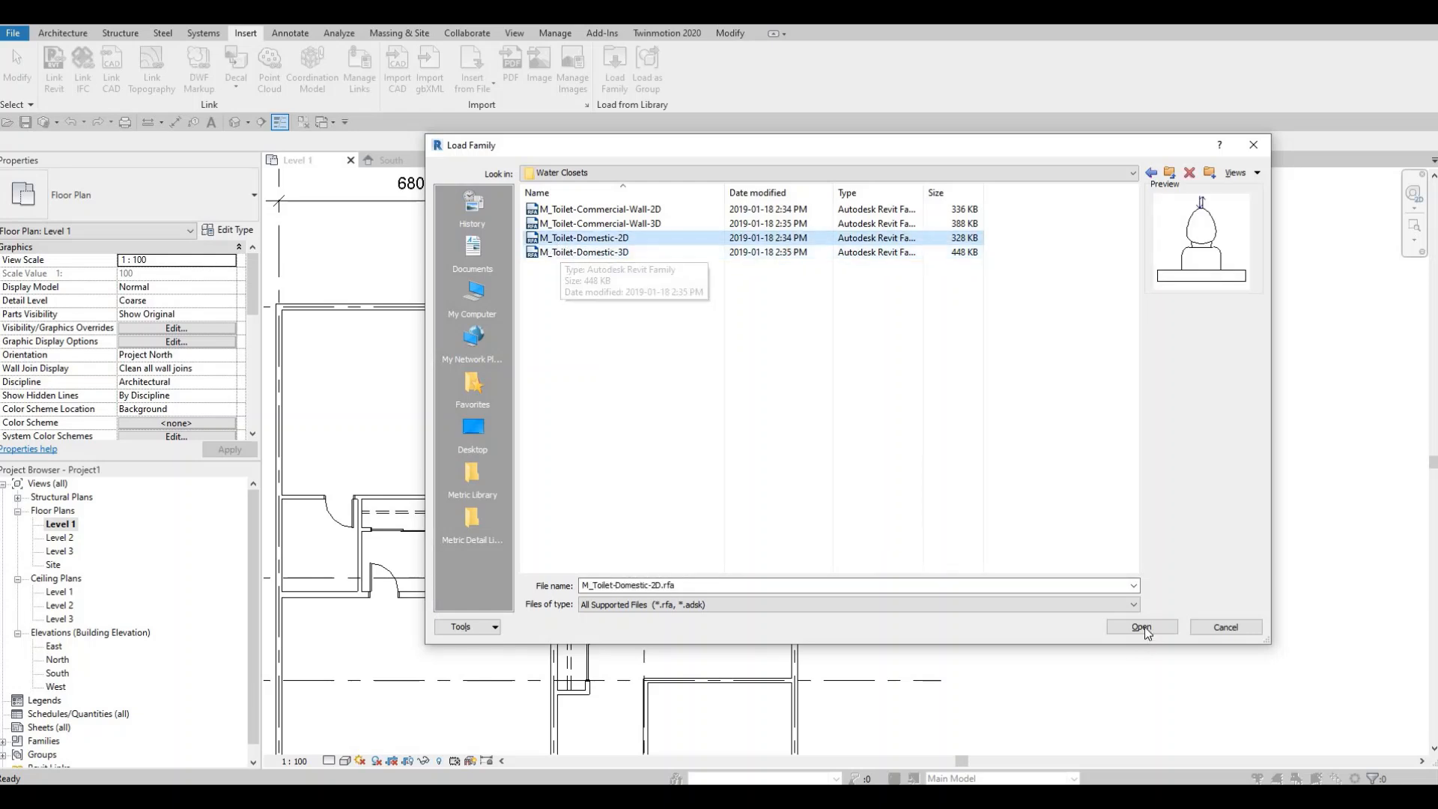
pyautogui.press('Return')
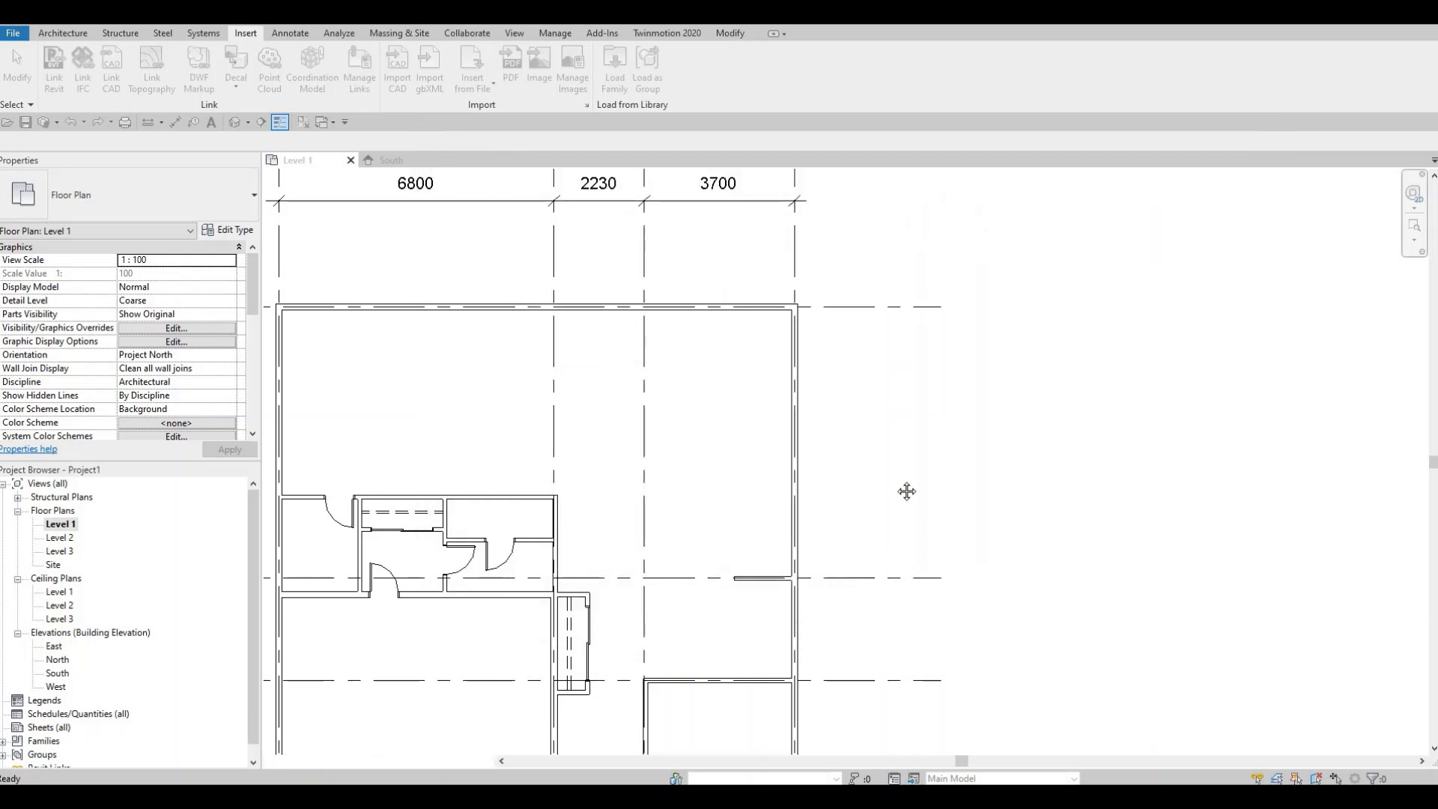
# - Place the M_Toilet-Domestic-2D toilet against the right wall of the small room right of the closet
pyautogui.moveTo(907, 492); pyautogui.dragTo(852, 451, button='middle')
pyautogui.scroll(1, 853, 451)
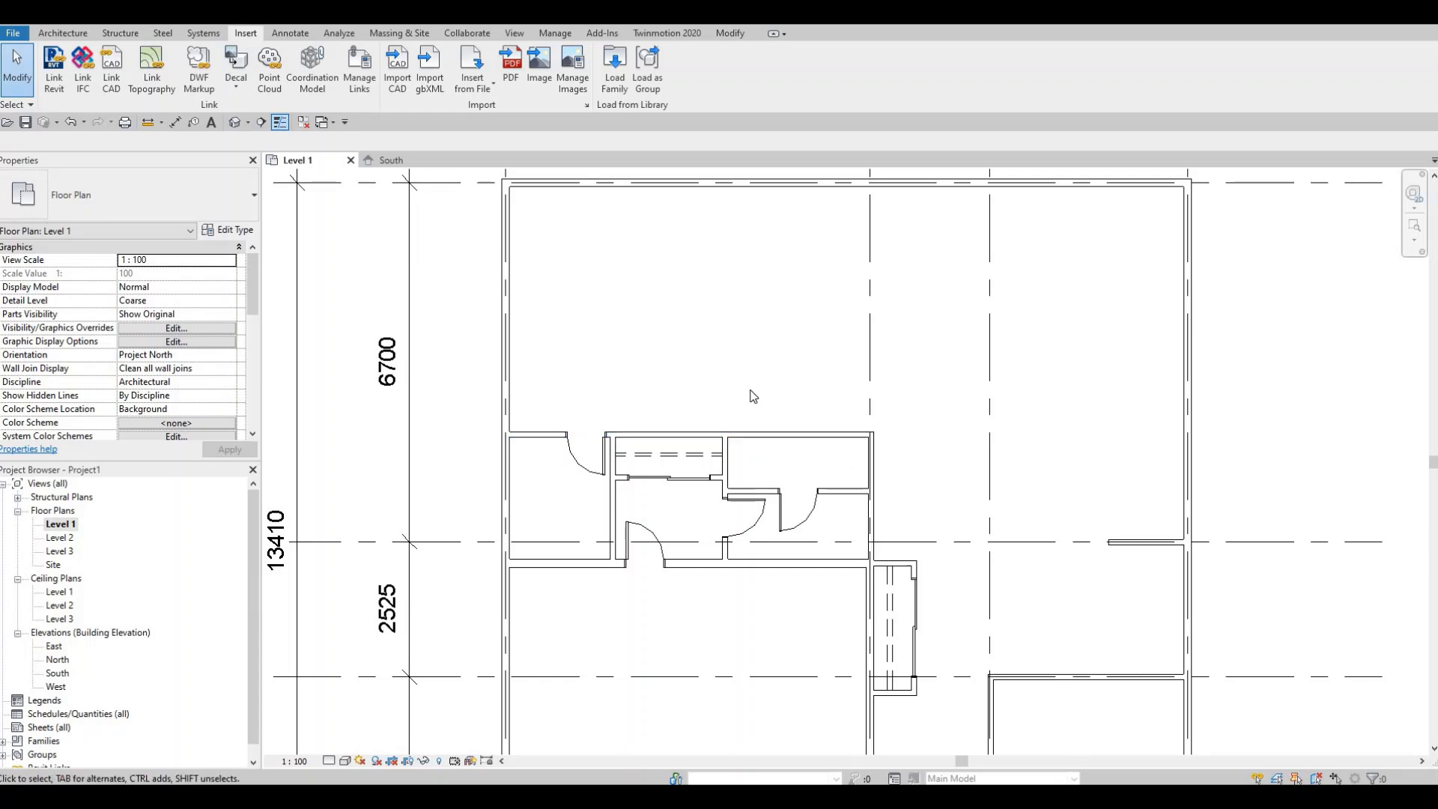
pyautogui.press('c')
pyautogui.press('m')
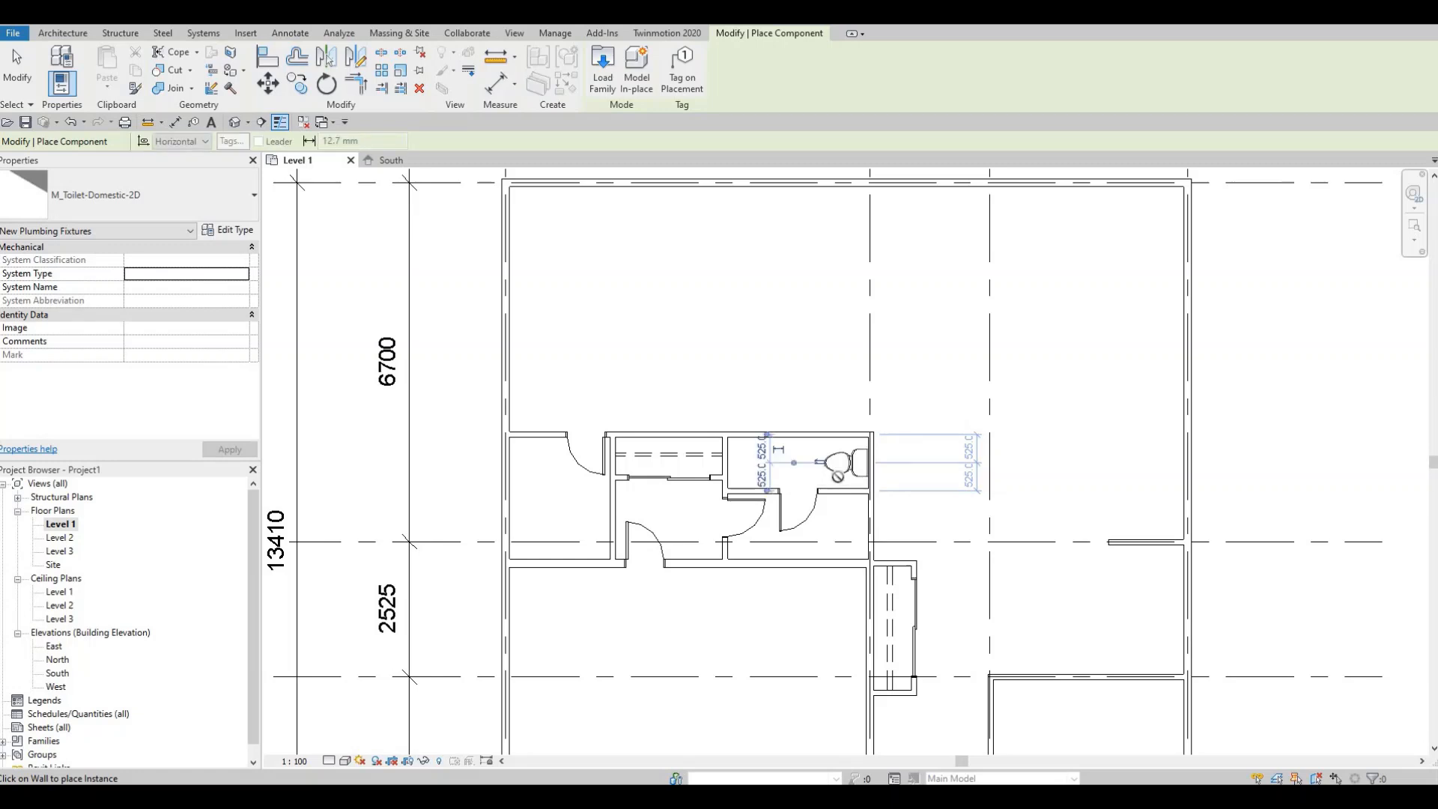
pyautogui.scroll(2, 839, 478)
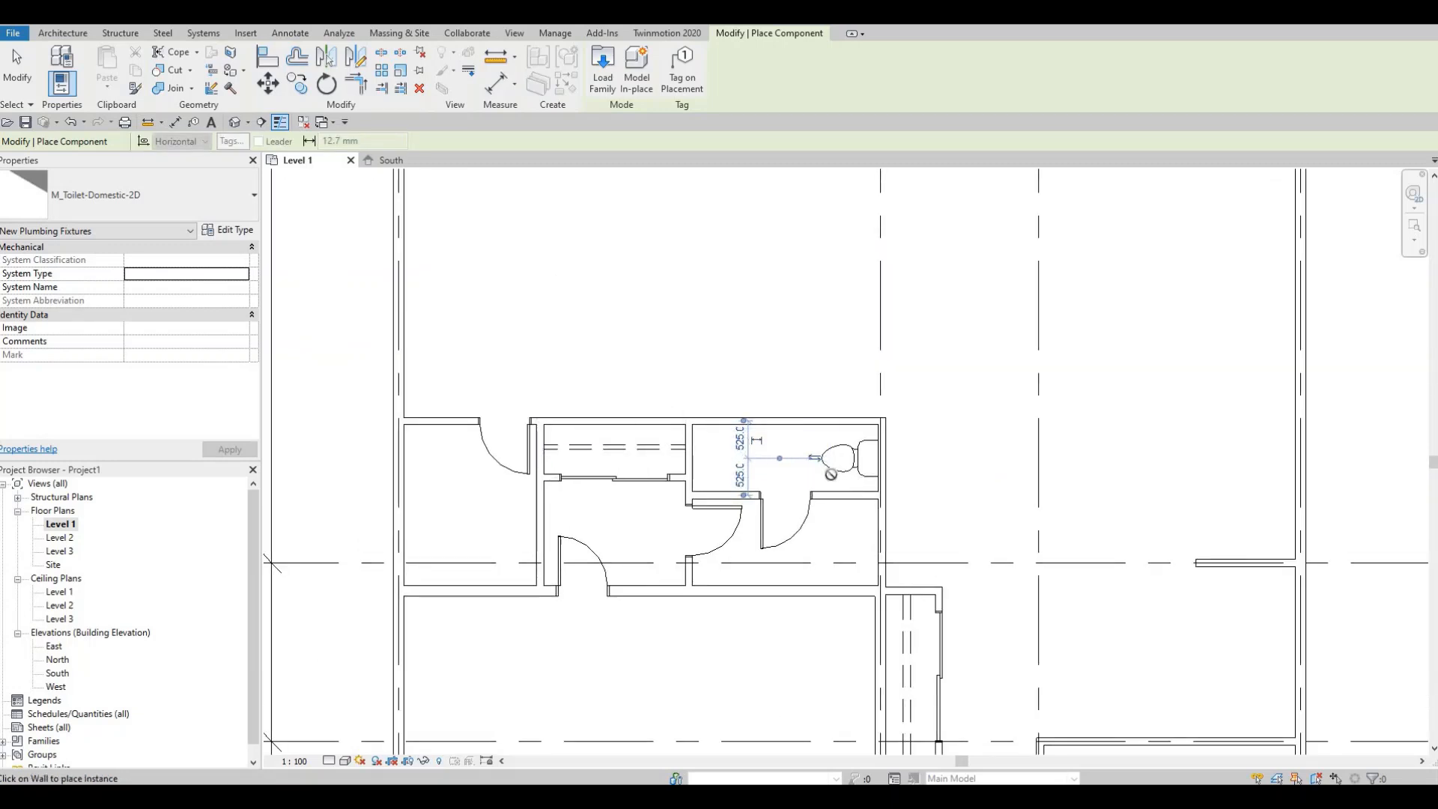
pyautogui.press('Escape')
pyautogui.press('Escape')
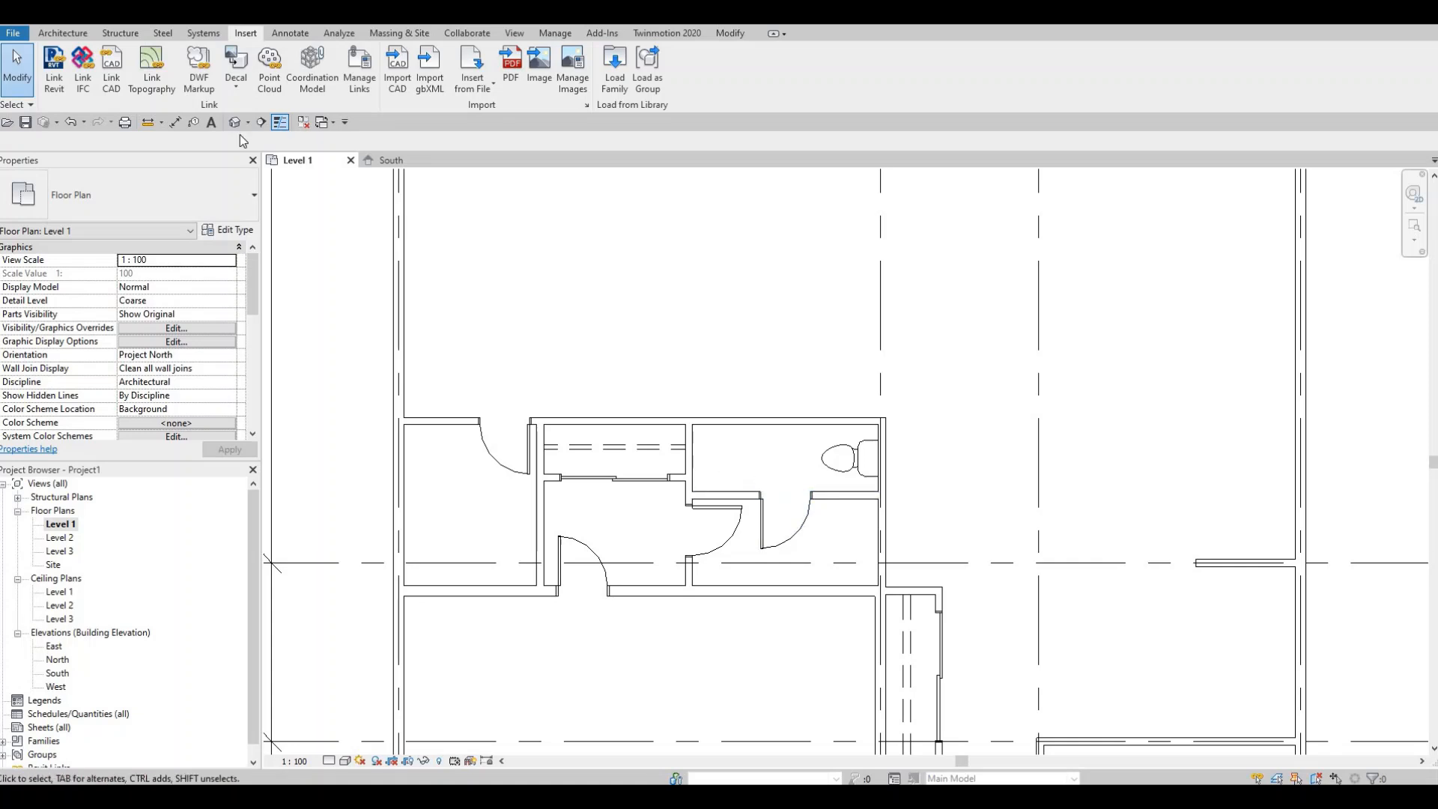
# - Start placing a component and load the M_Sink Vanity-Round family from the Plumbing Fixtures Sinks folder
pyautogui.click(63, 33)
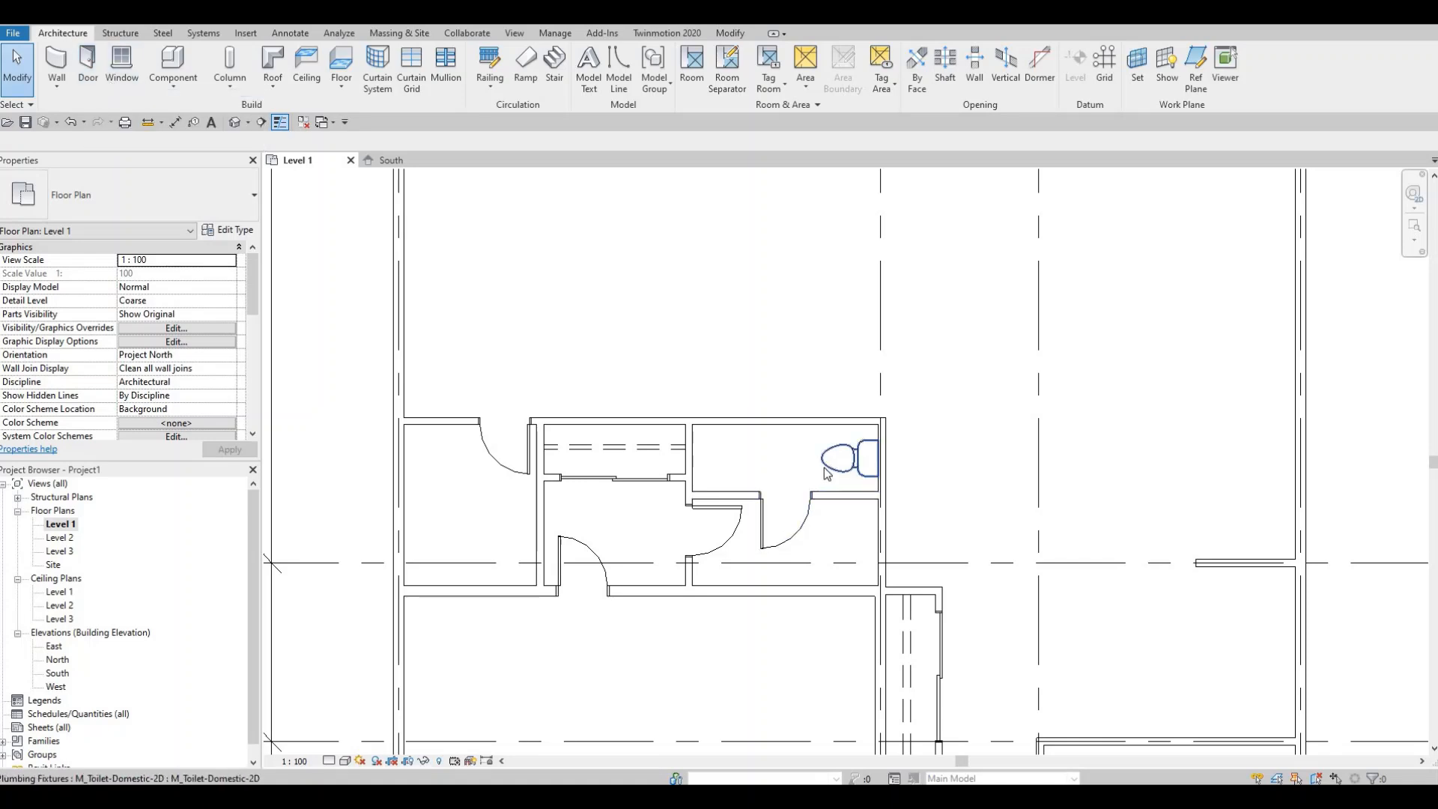
pyautogui.click(173, 84)
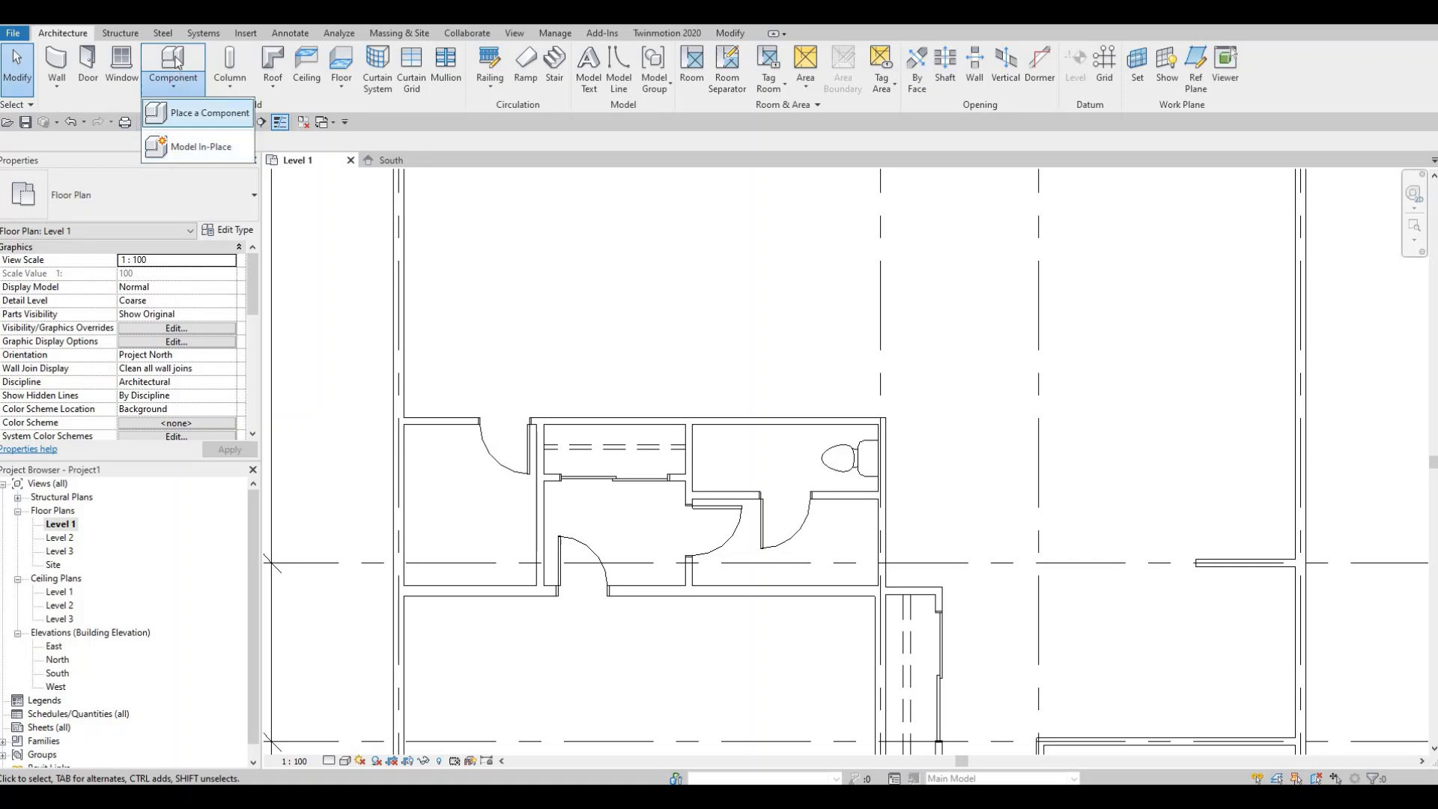
pyautogui.click(199, 112)
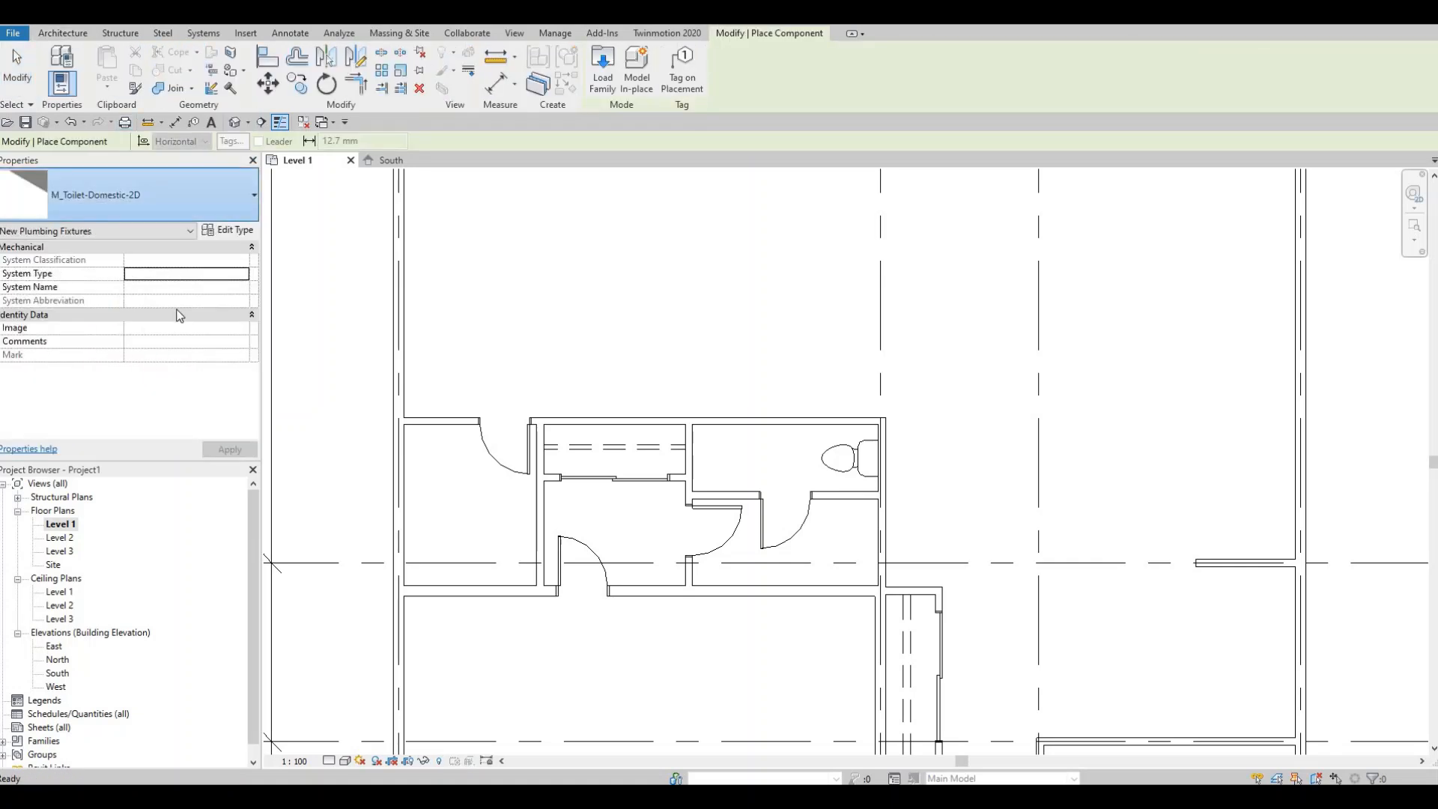
pyautogui.click(184, 201)
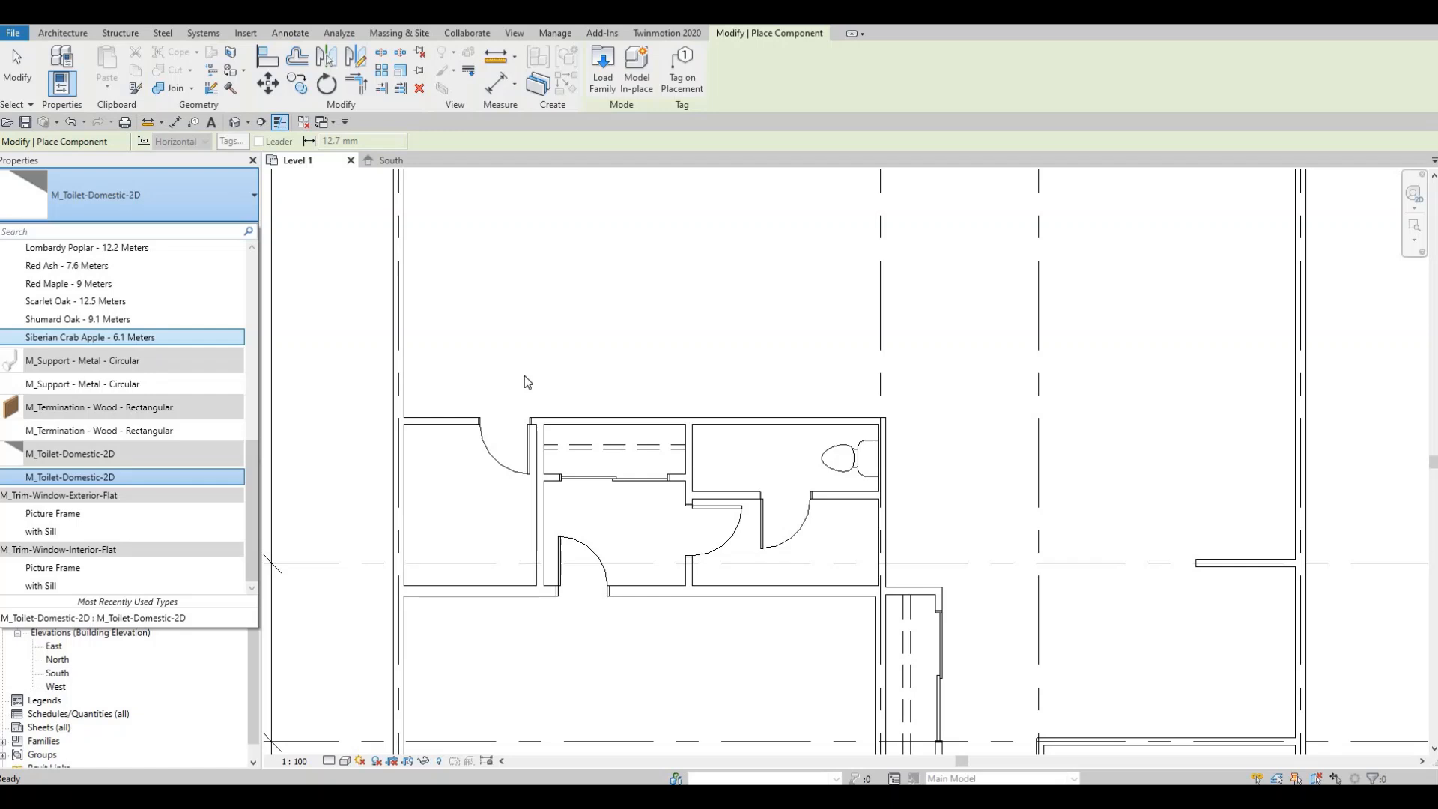
pyautogui.press('Escape')
pyautogui.press('Escape')
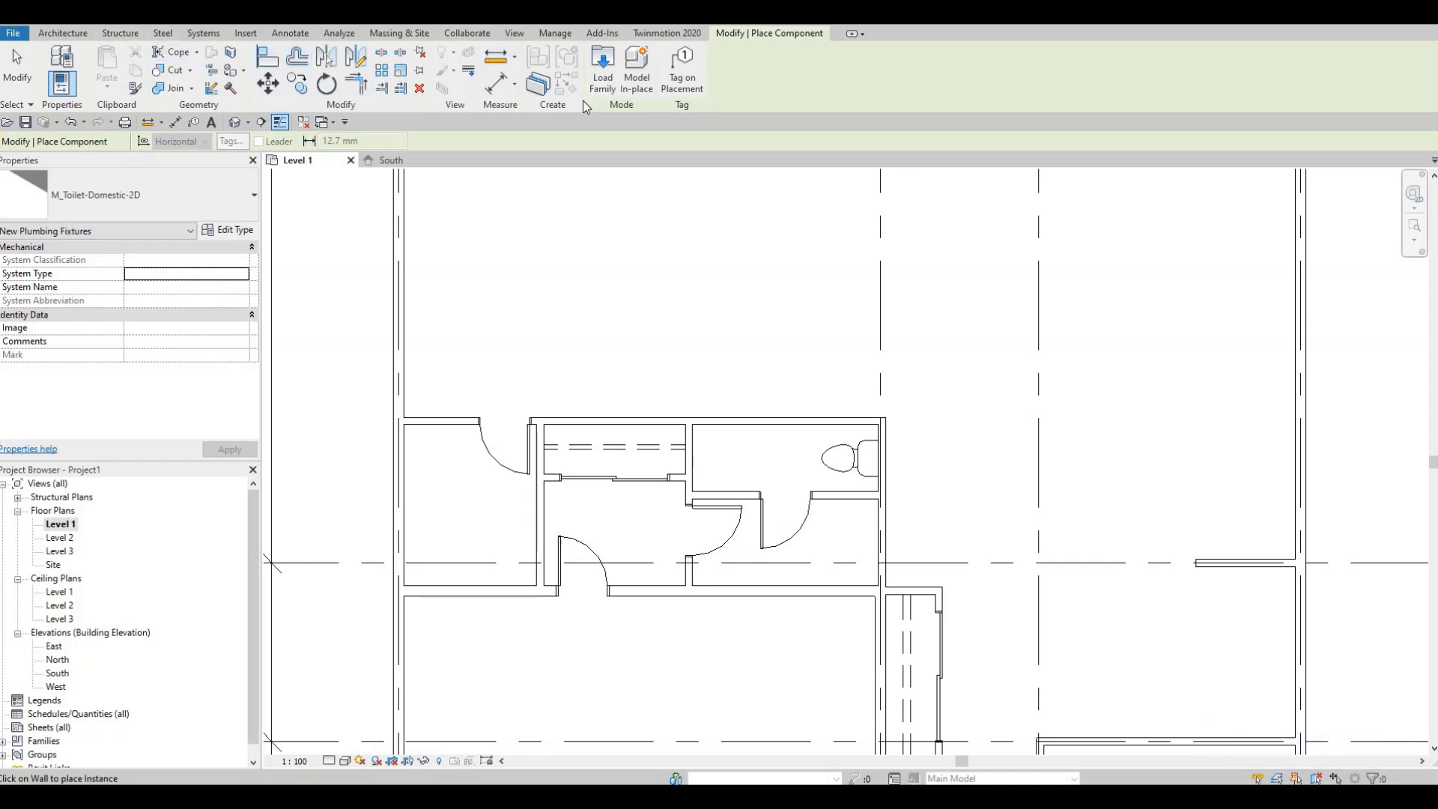
pyautogui.click(599, 75)
pyautogui.click(644, 173)
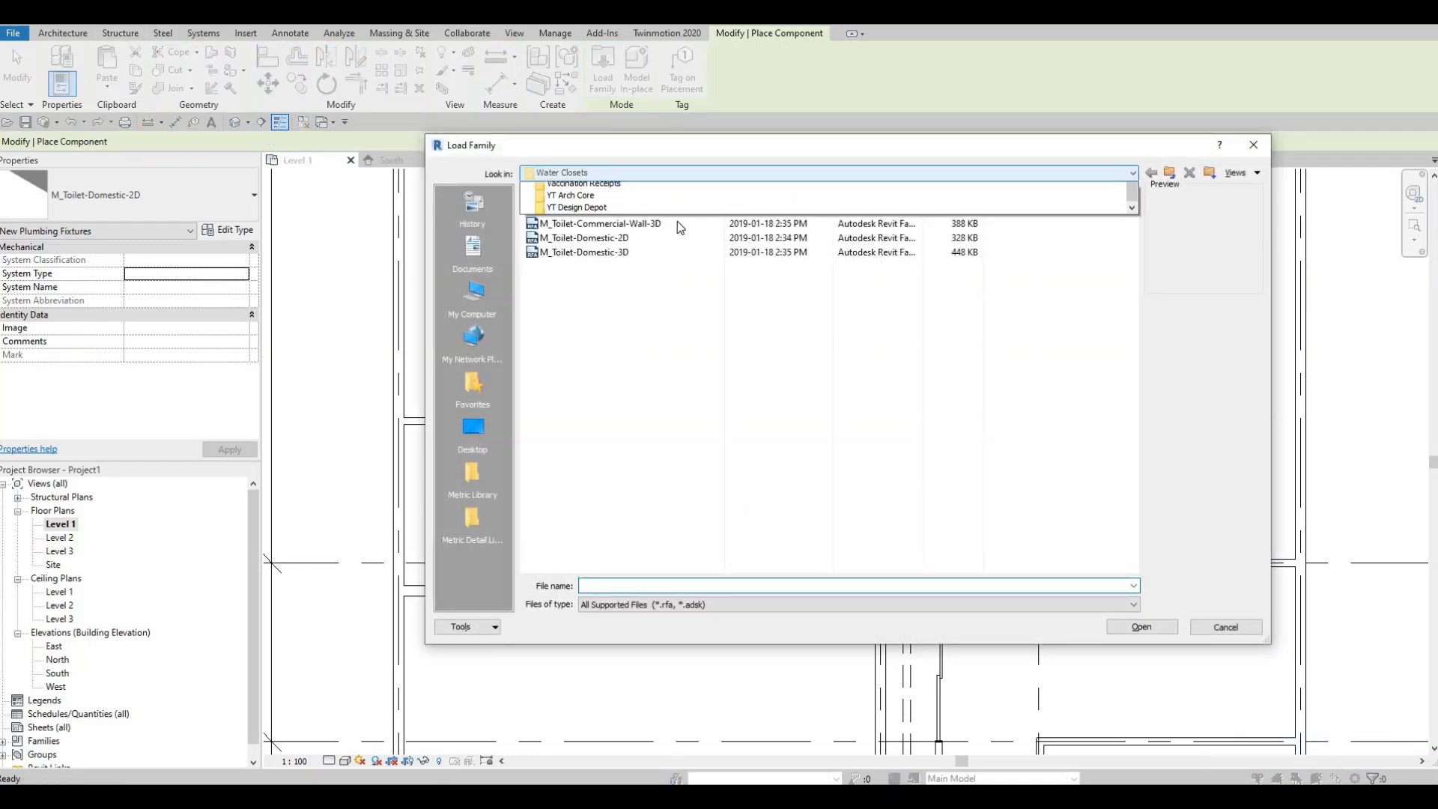
pyautogui.click(632, 209)
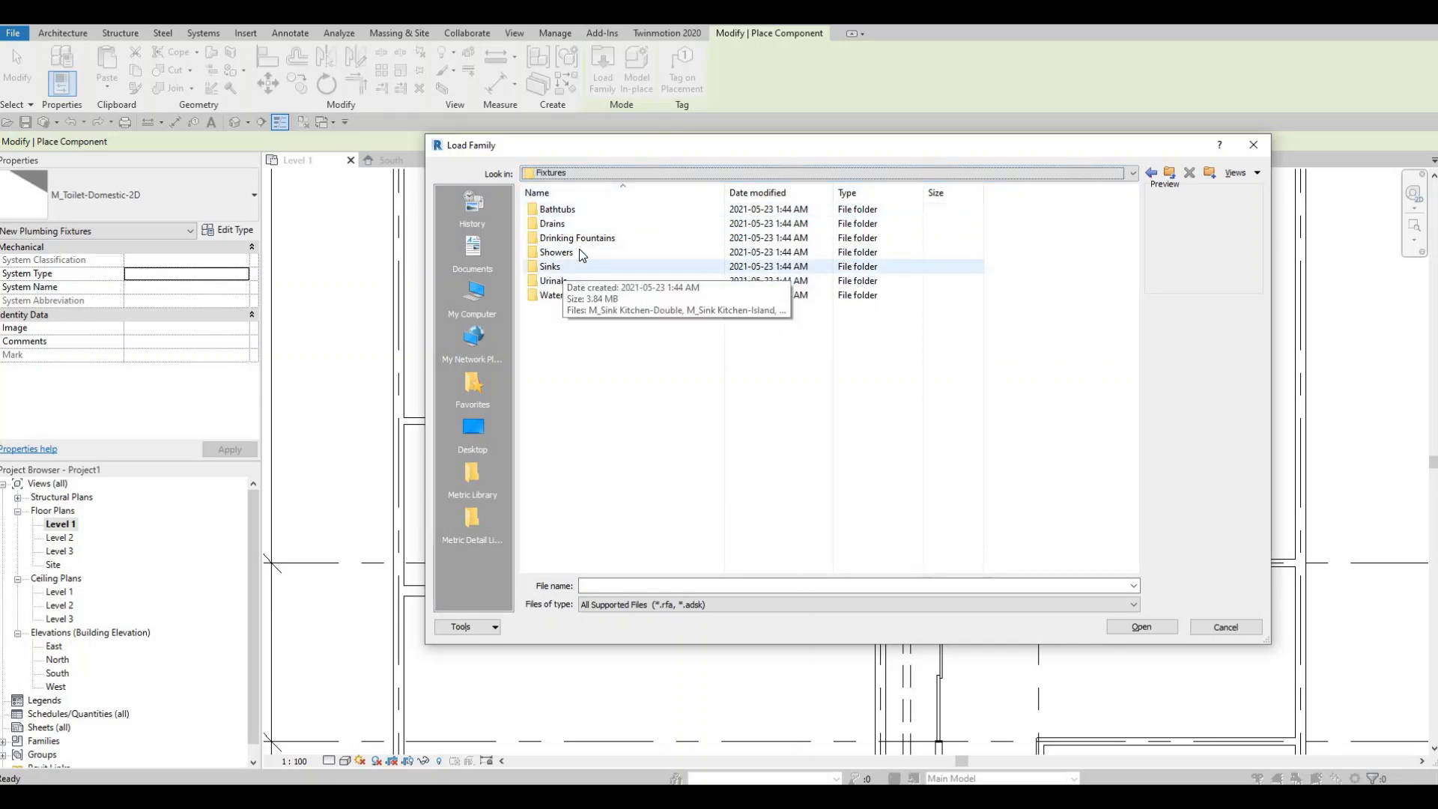
pyautogui.doubleClick(564, 266)
pyautogui.click(585, 212)
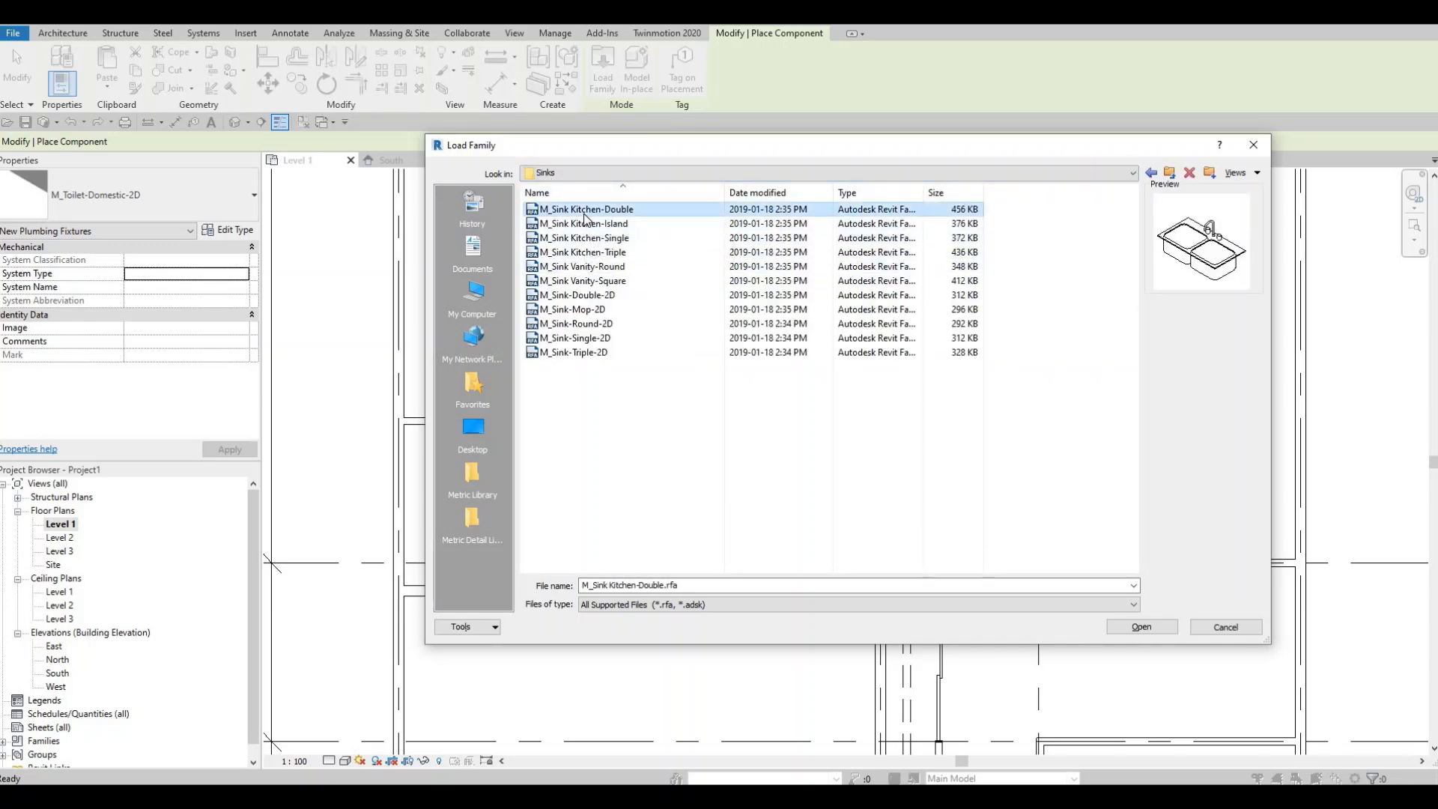
pyautogui.press('Down')
pyautogui.press('Down')
pyautogui.press('Down')
pyautogui.press('Down')
pyautogui.press('Down')
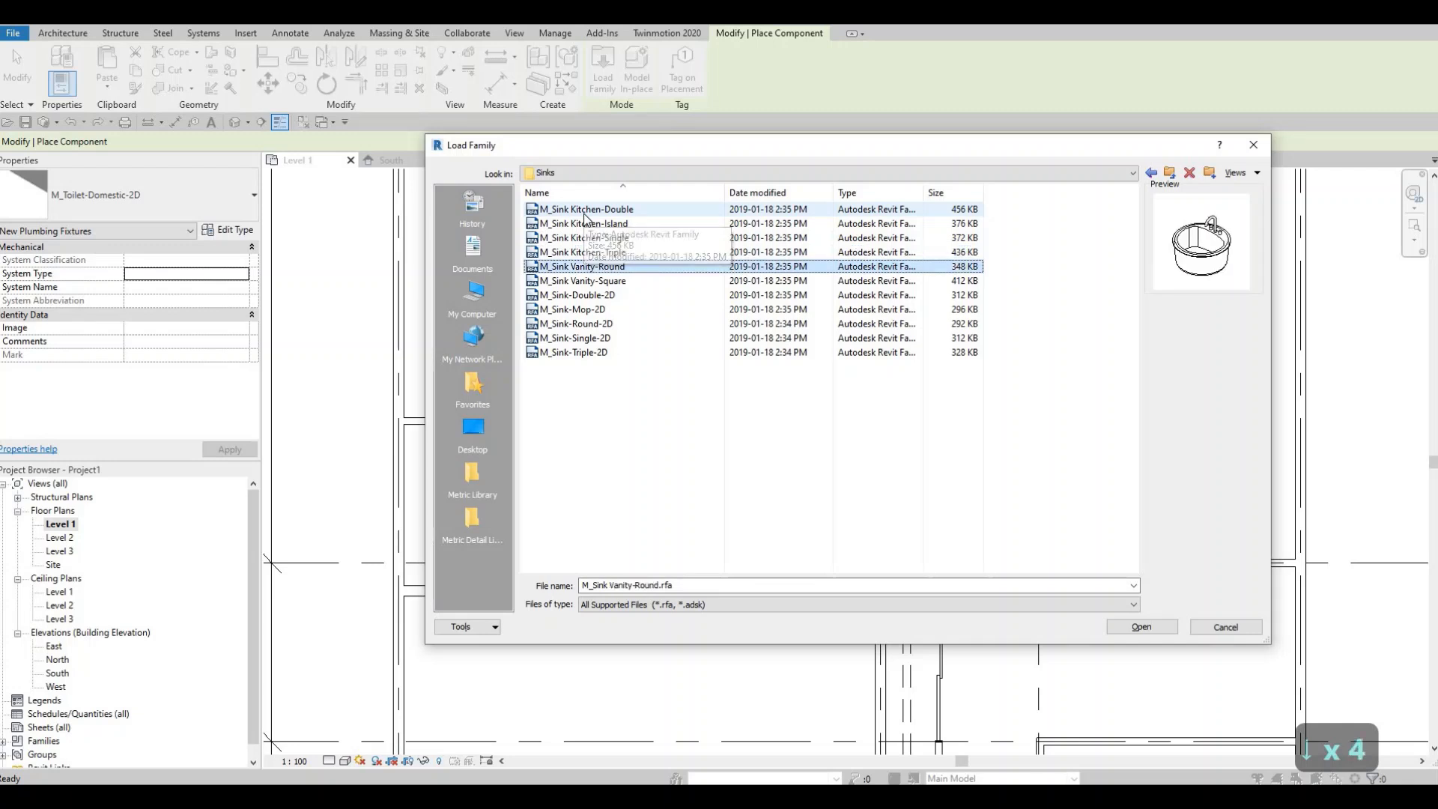
pyautogui.press('Up')
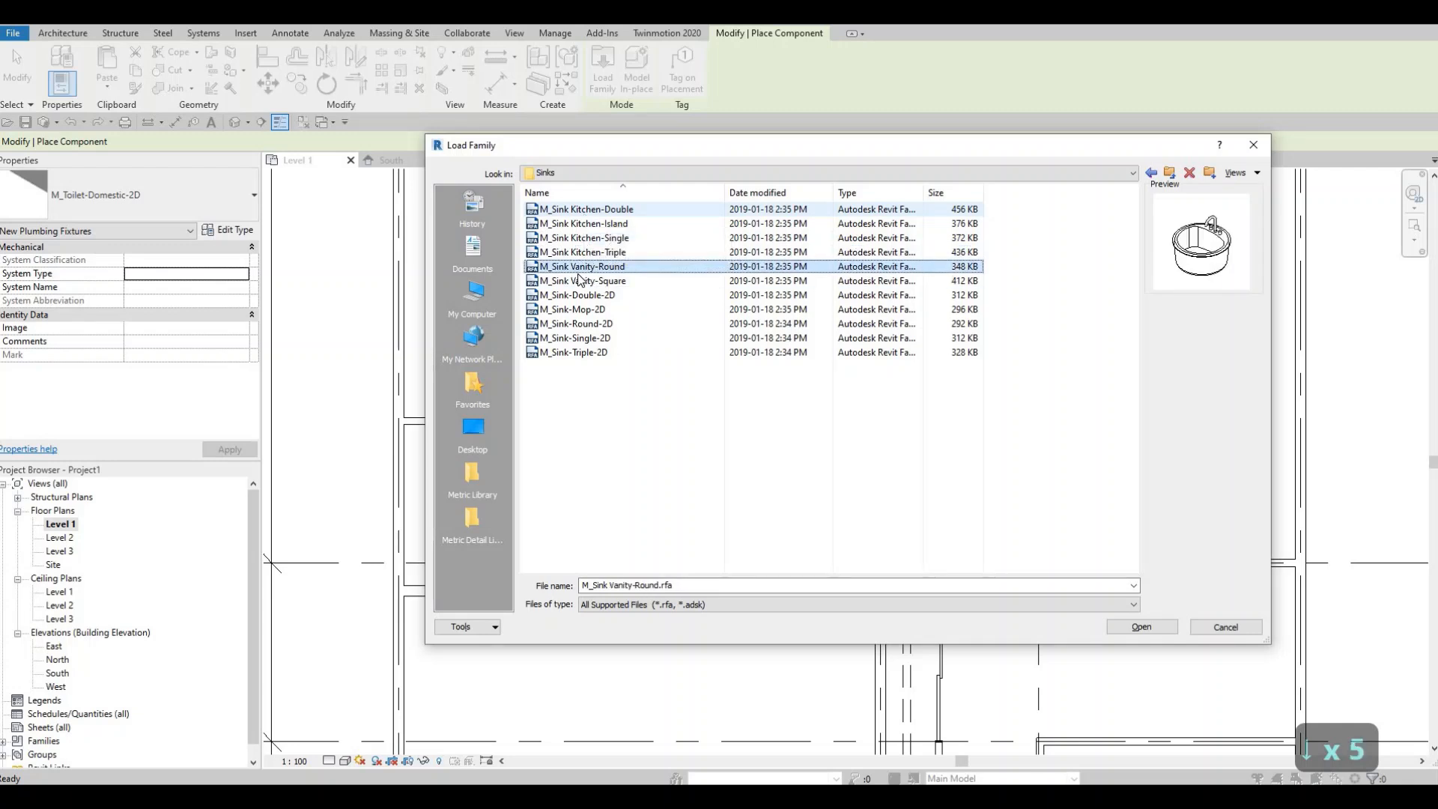
pyautogui.click(1142, 627)
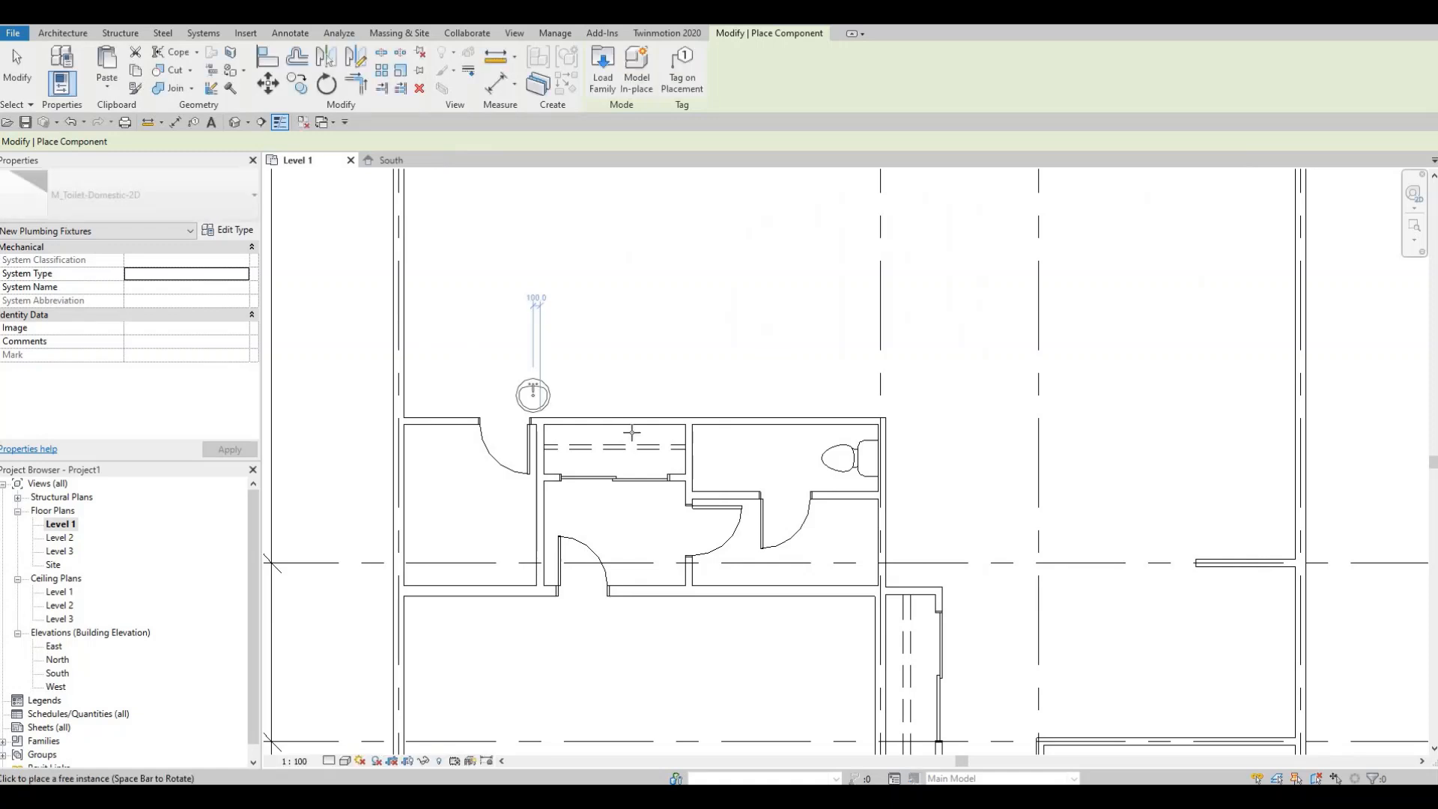
# - Place the M_Sink Vanity-Round 482 x 482mm sink against the top wall of the small room, left of the toilet
pyautogui.scroll(2, 724, 457)
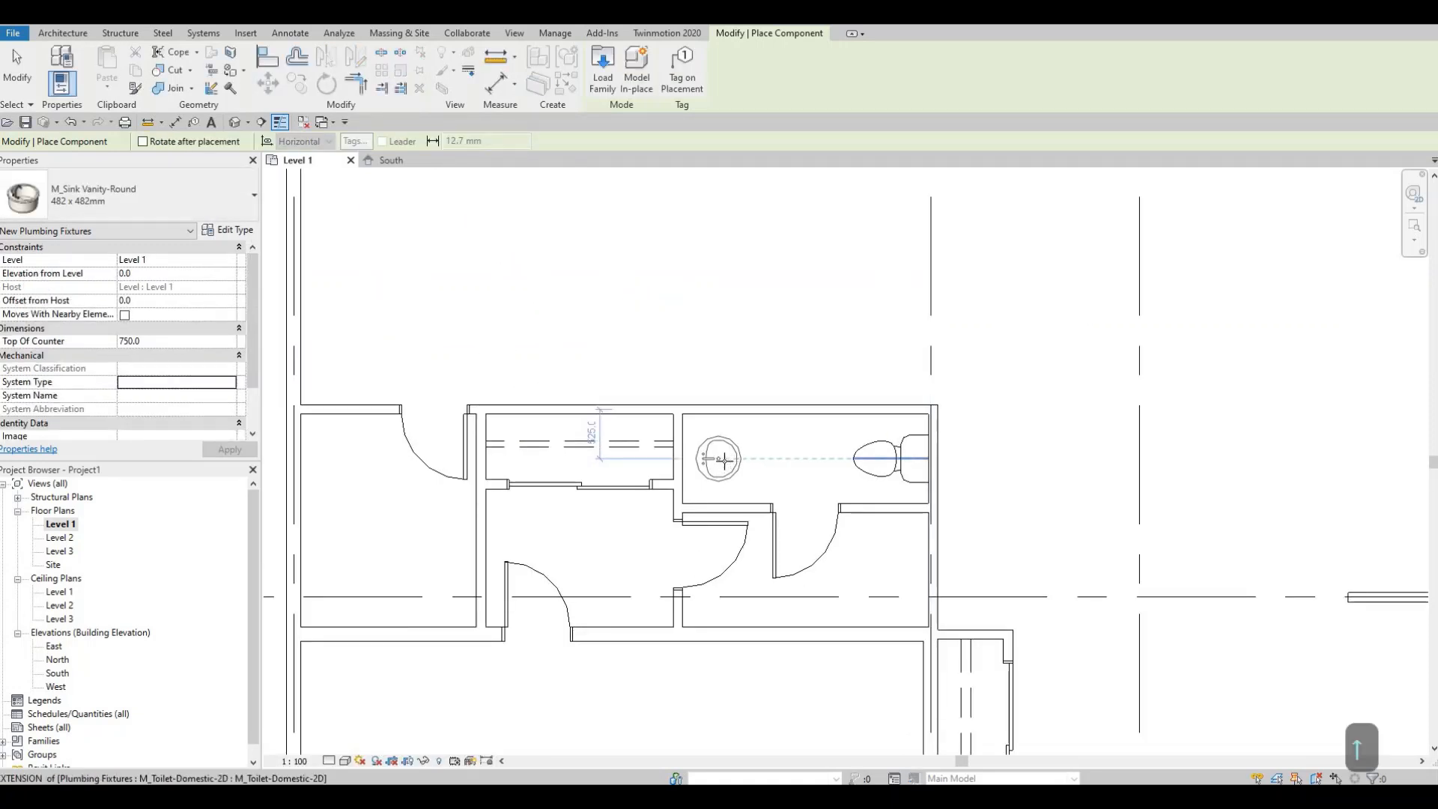
pyautogui.click(721, 567)
pyautogui.press('Escape')
pyautogui.press('Escape')
pyautogui.press('Escape')
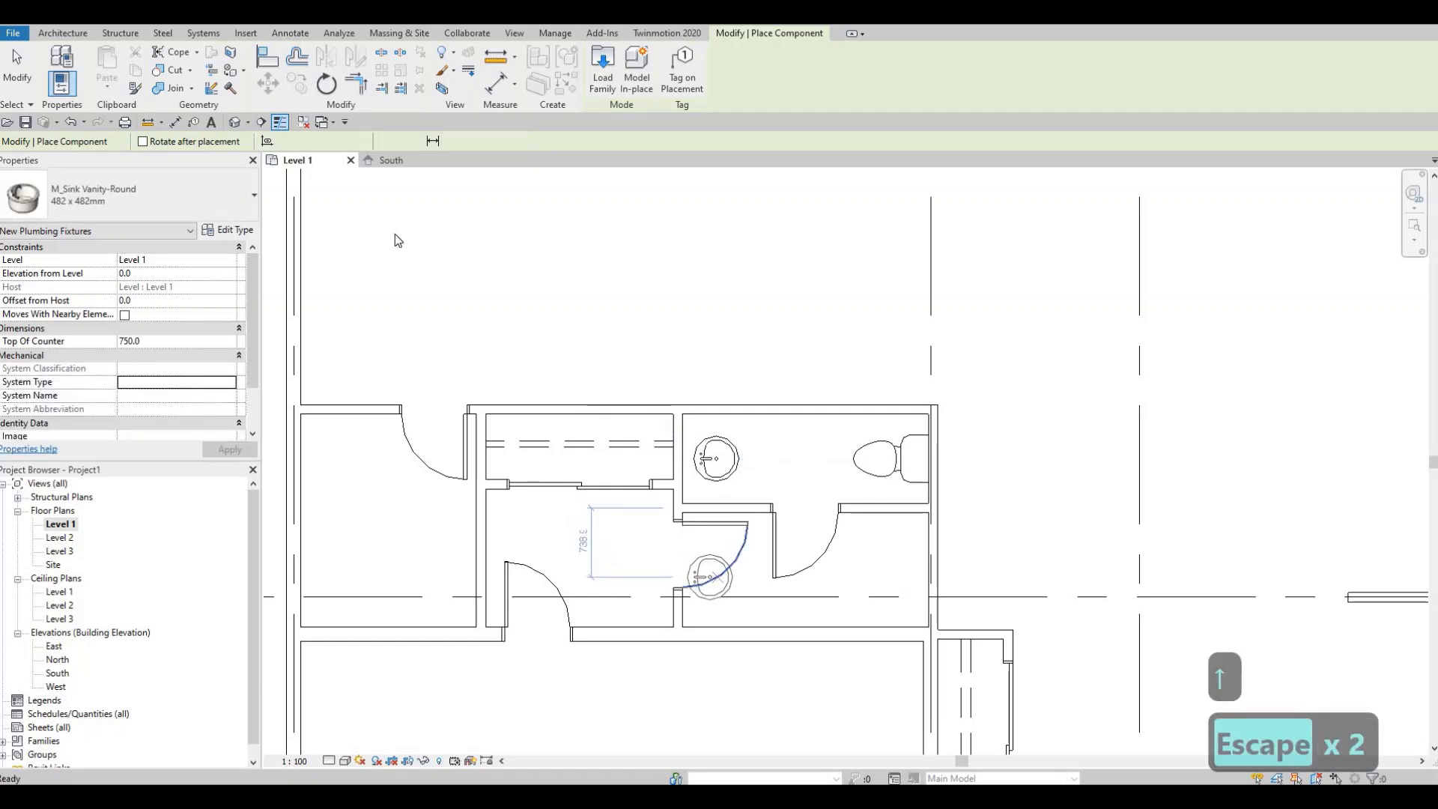
# - Draw a vertical Thin Lines detail line between the sink and the toilet, dividing the small room
pyautogui.click(289, 33)
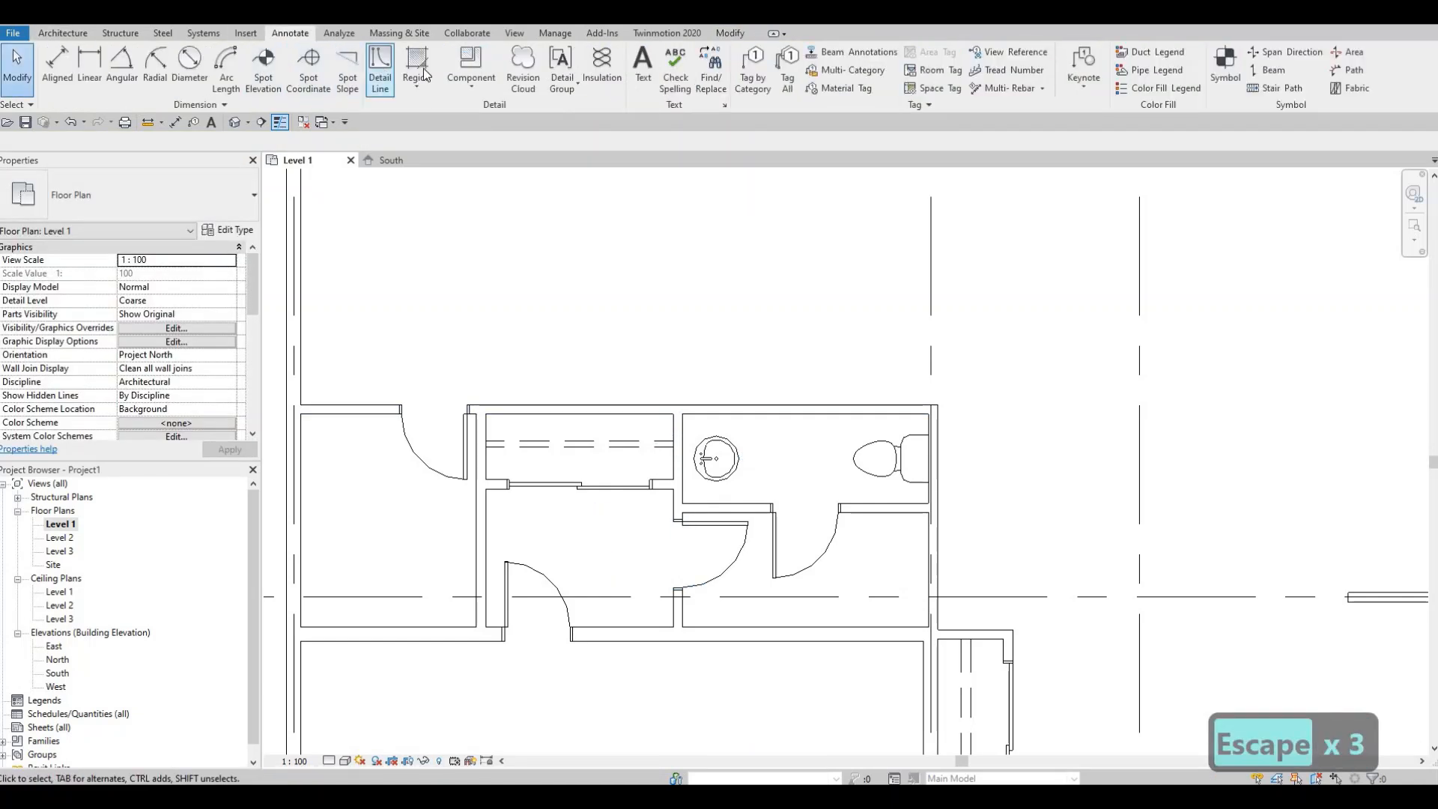
pyautogui.click(721, 77)
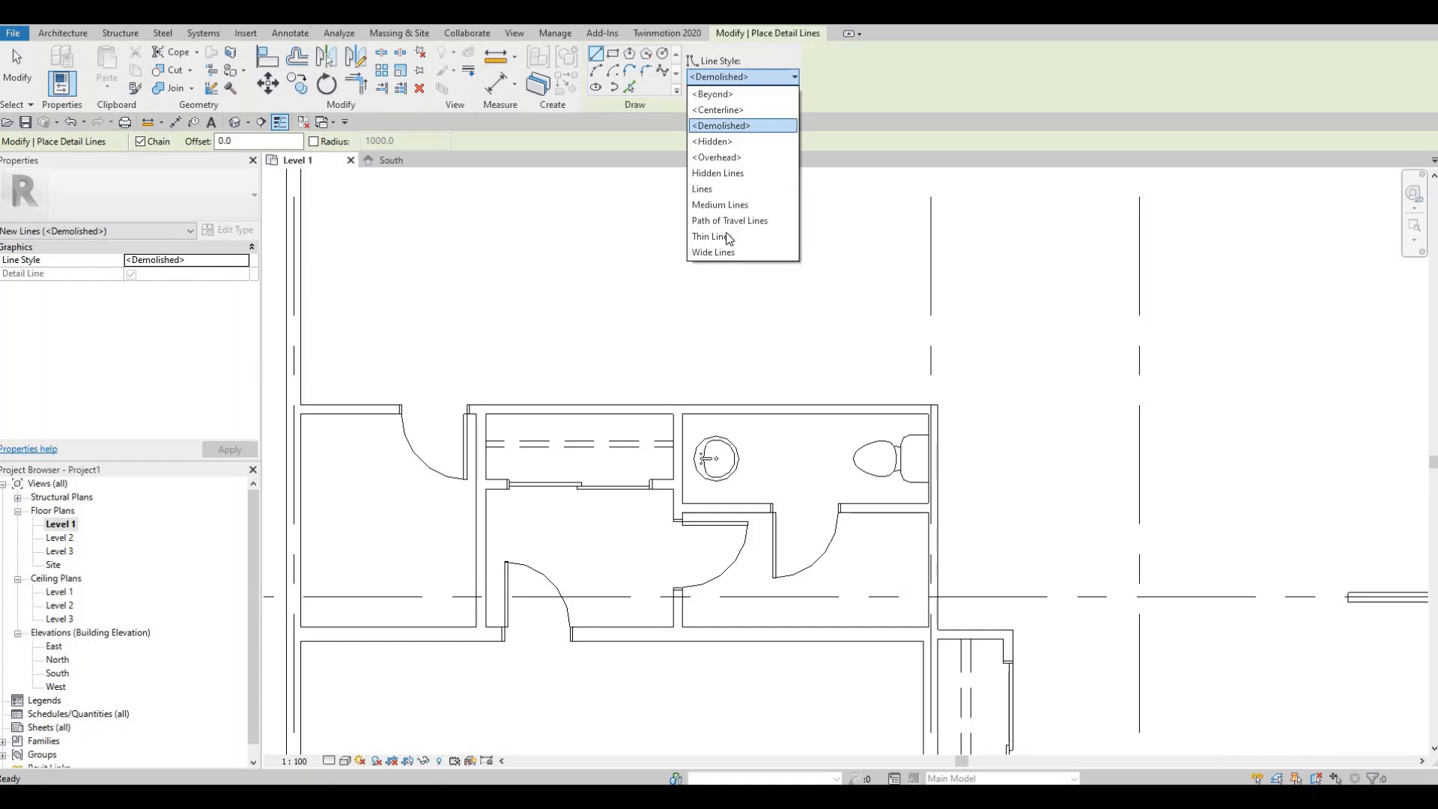
pyautogui.press('Return')
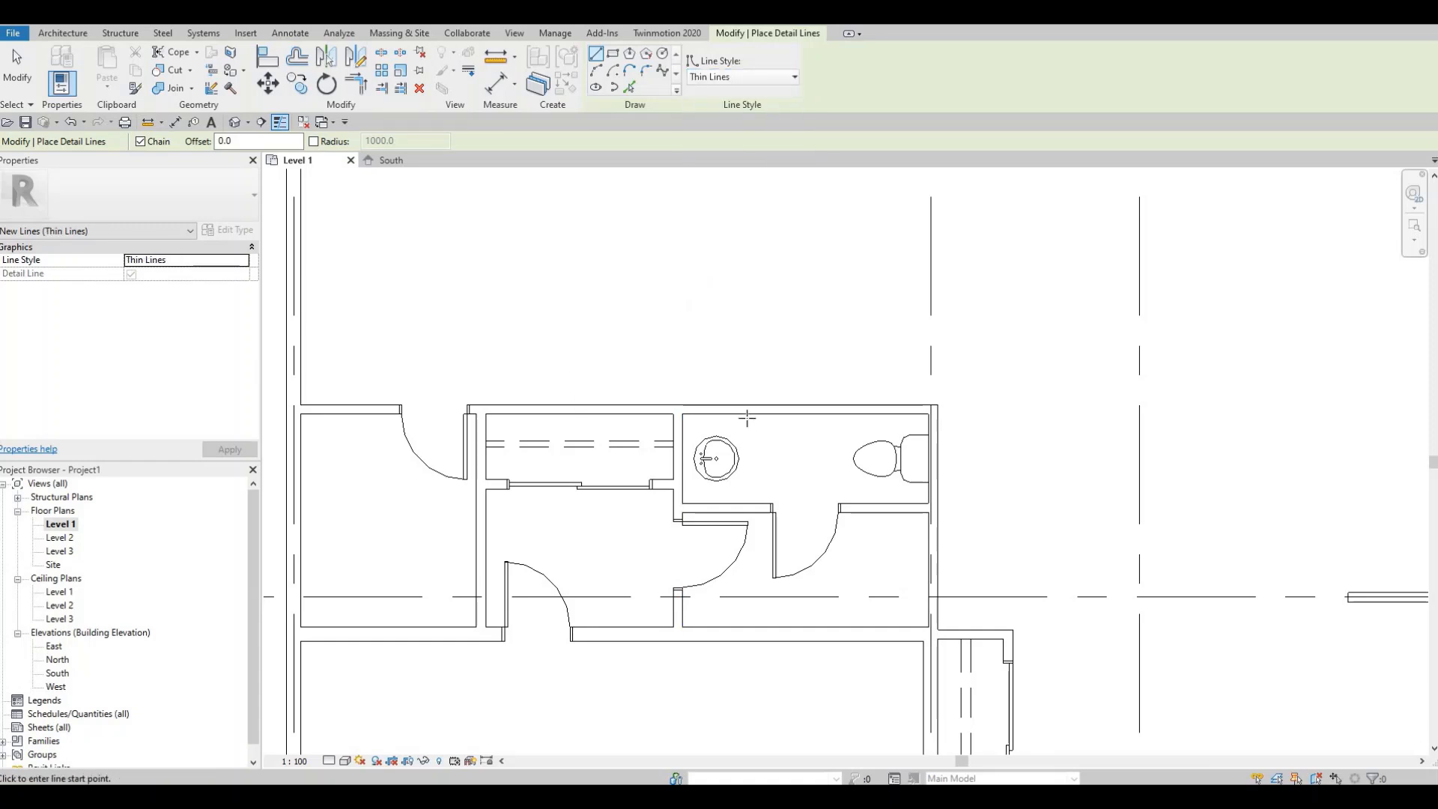
pyautogui.click(750, 488)
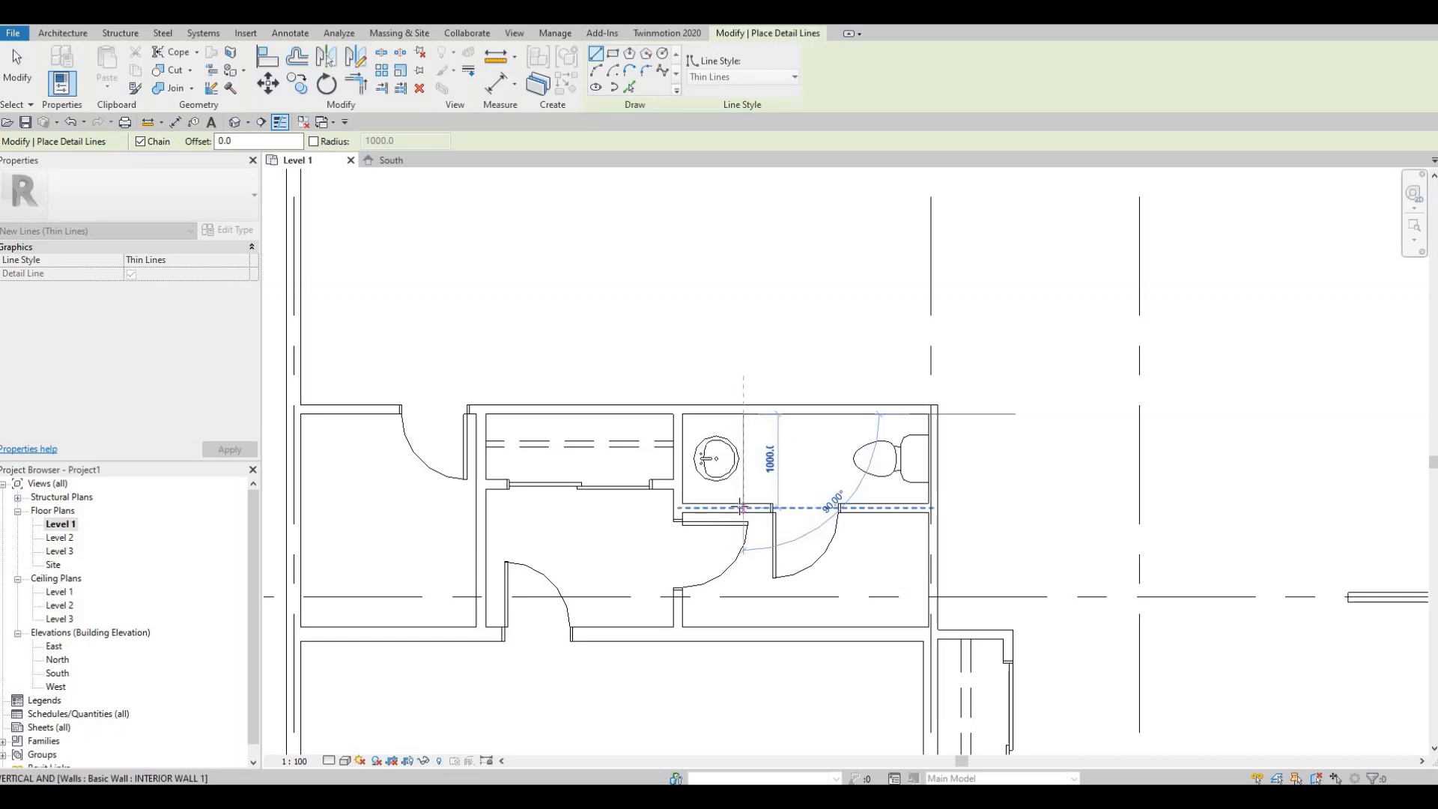
pyautogui.press('Escape')
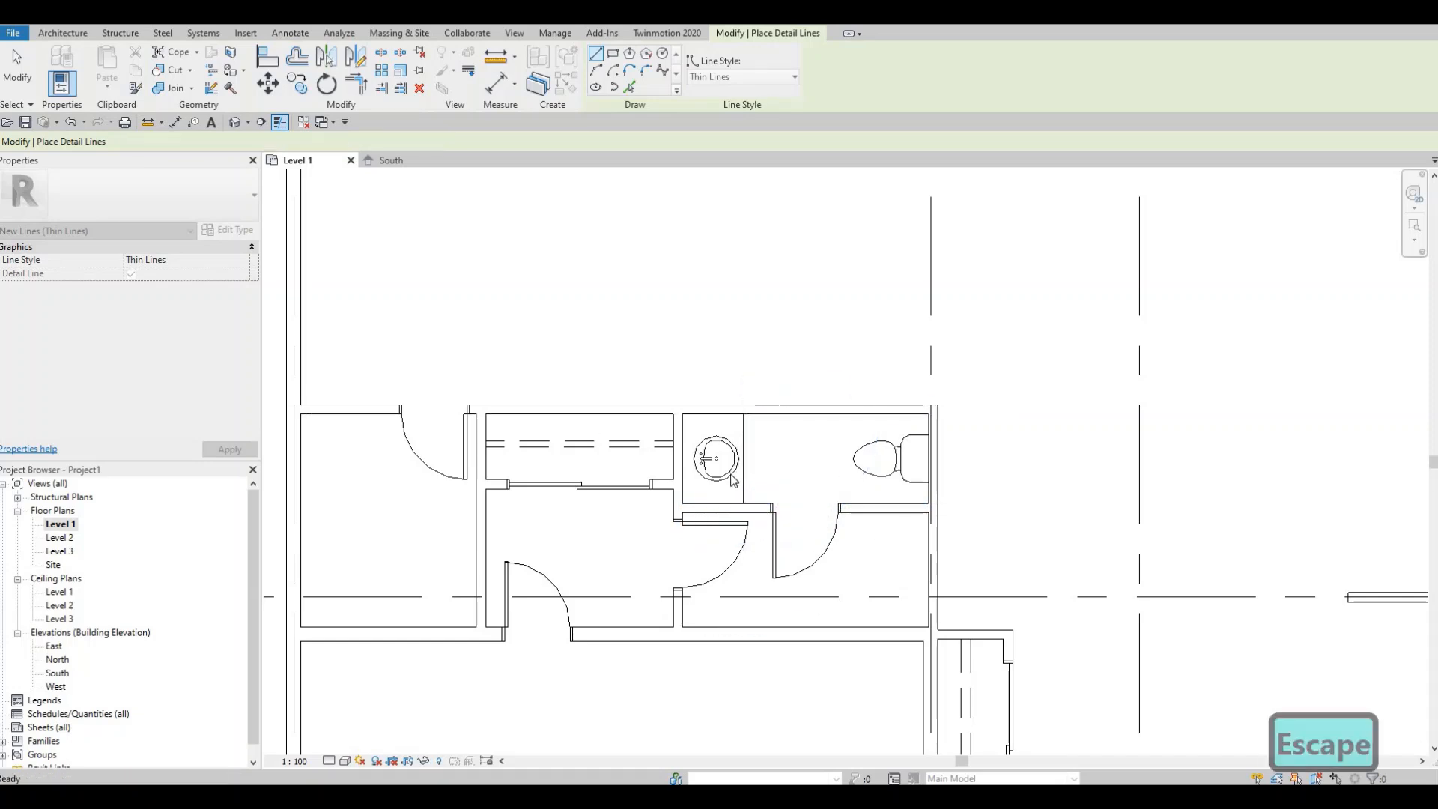
pyautogui.press('Escape')
# - Nudge the selected sink one step left and one step down
pyautogui.scroll(1, 708, 474)
pyautogui.click(703, 469)
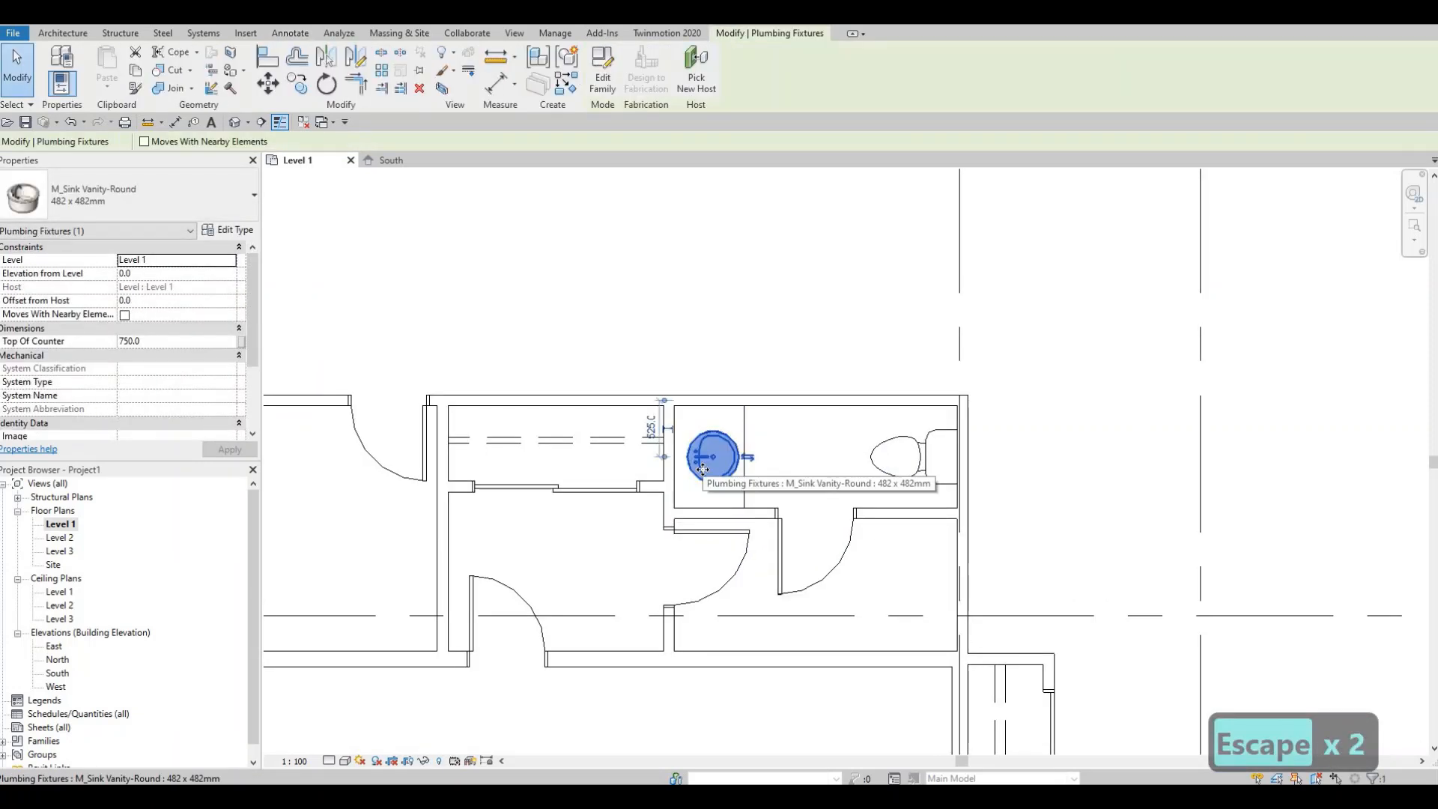
pyautogui.press('Left')
pyautogui.press('Down')
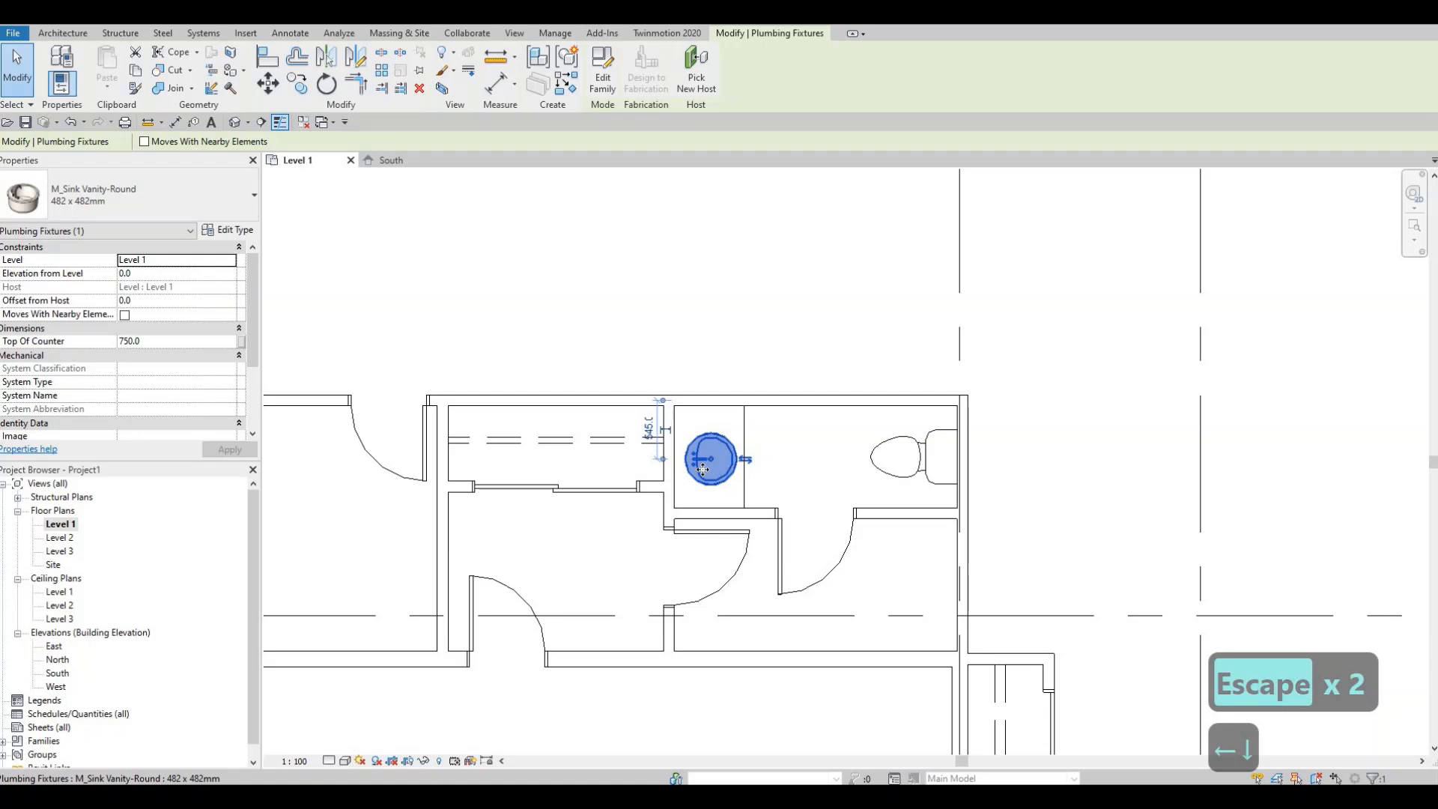
pyautogui.press('Escape')
pyautogui.press('Escape')
# - Cut a rectangular wall opening in the lower part of the toilet room's right wall
pyautogui.scroll(-3, 708, 419)
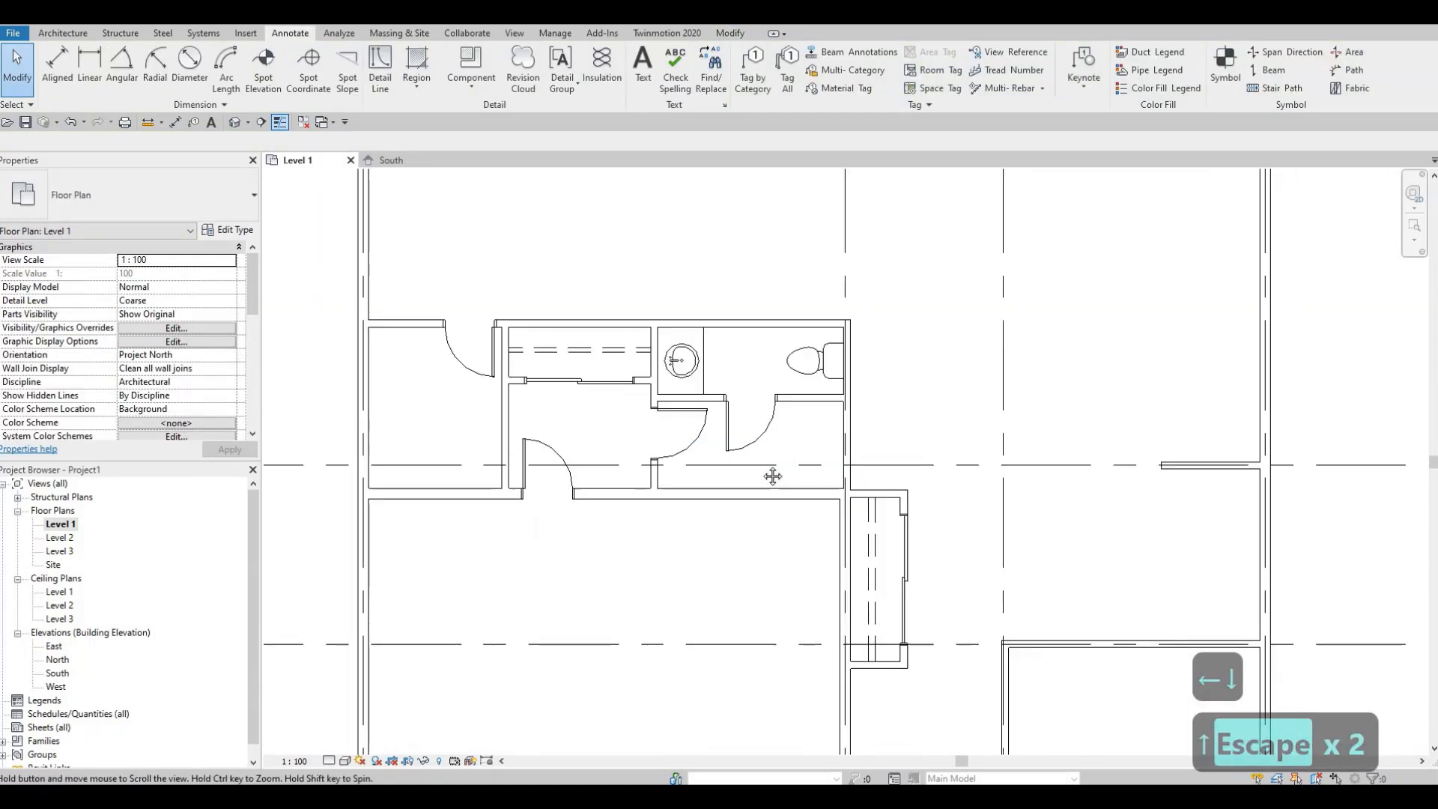
pyautogui.moveTo(707, 382); pyautogui.dragTo(708, 460, button='middle')
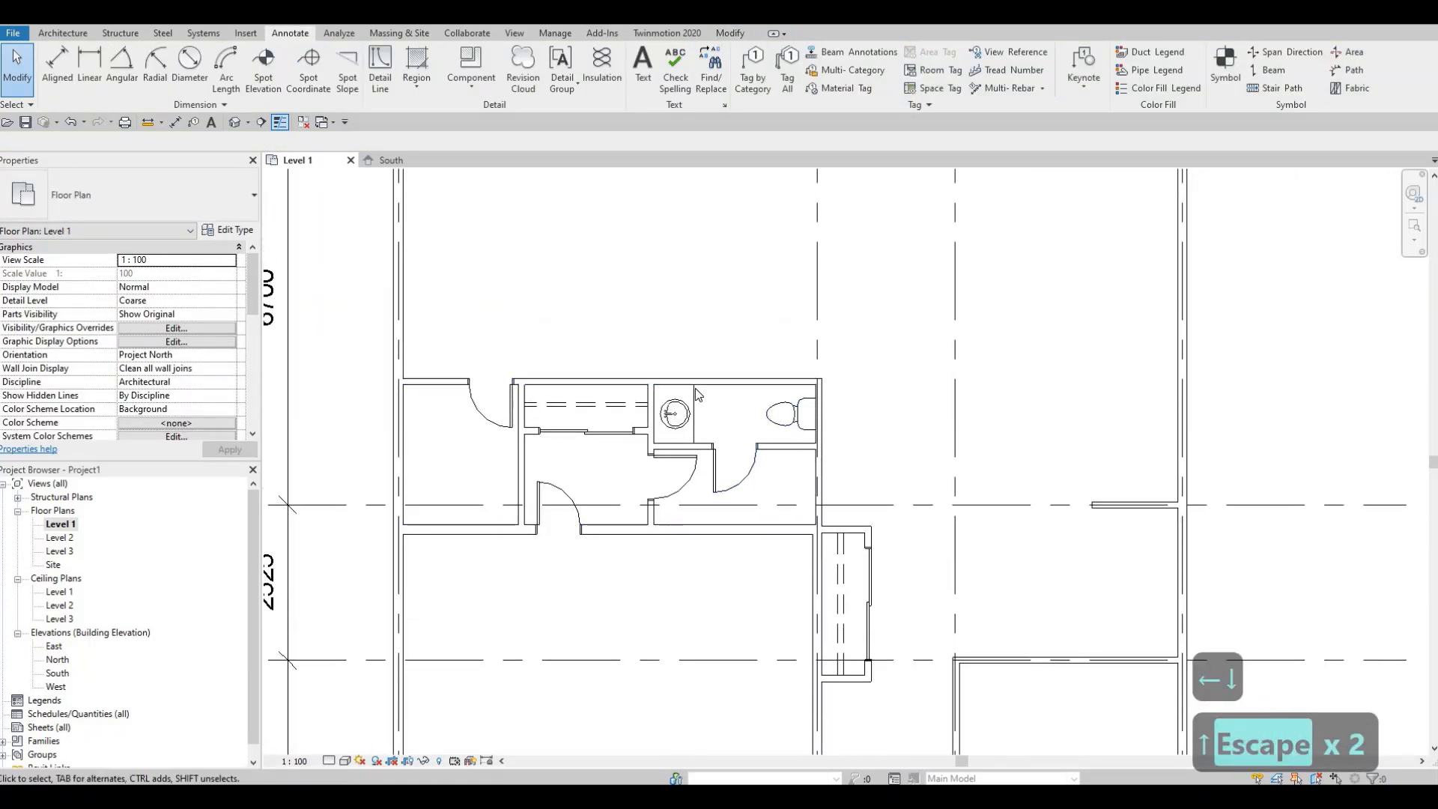
pyautogui.moveTo(812, 466); pyautogui.dragTo(753, 453, button='middle')
pyautogui.press('Escape')
pyautogui.scroll(1, 755, 455)
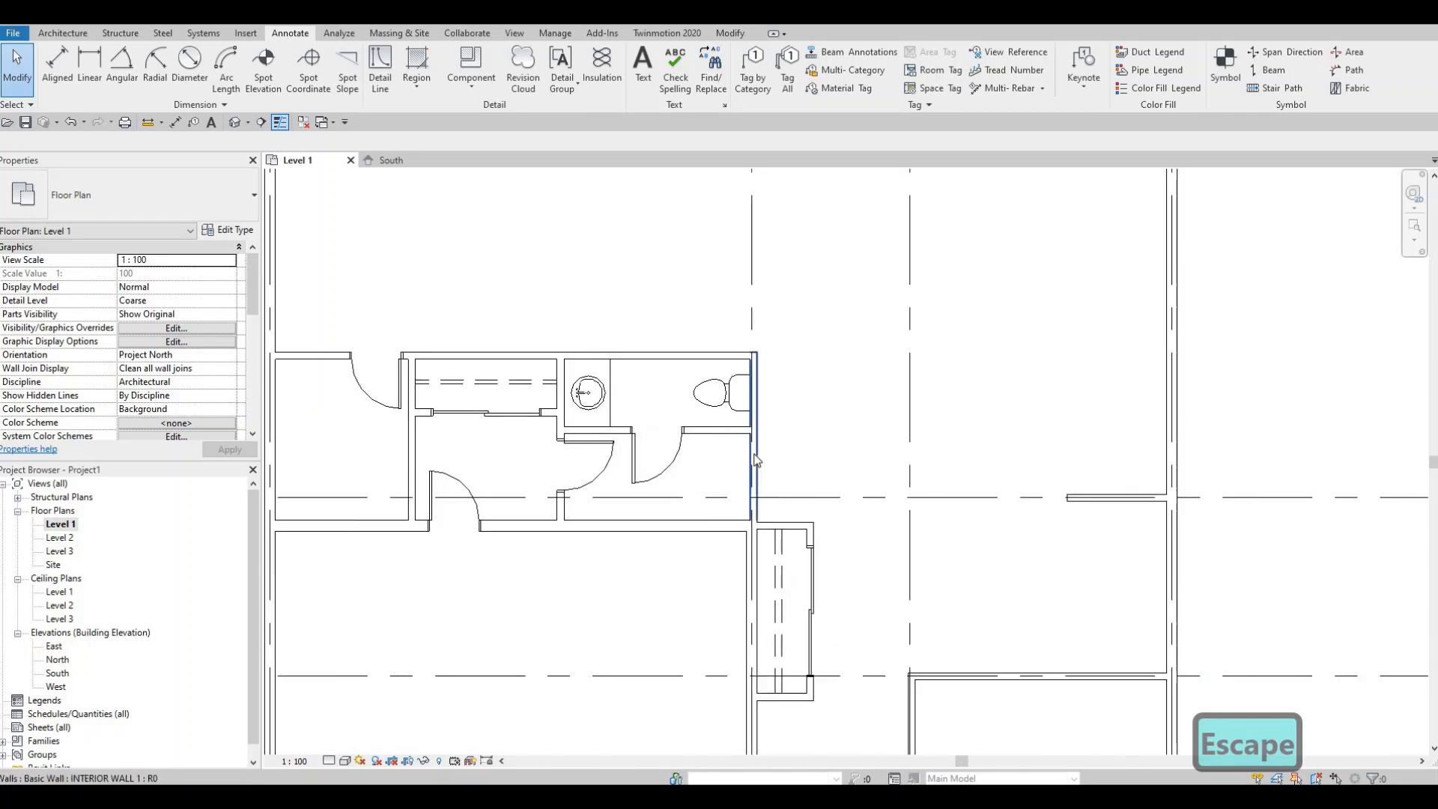
pyautogui.click(754, 459)
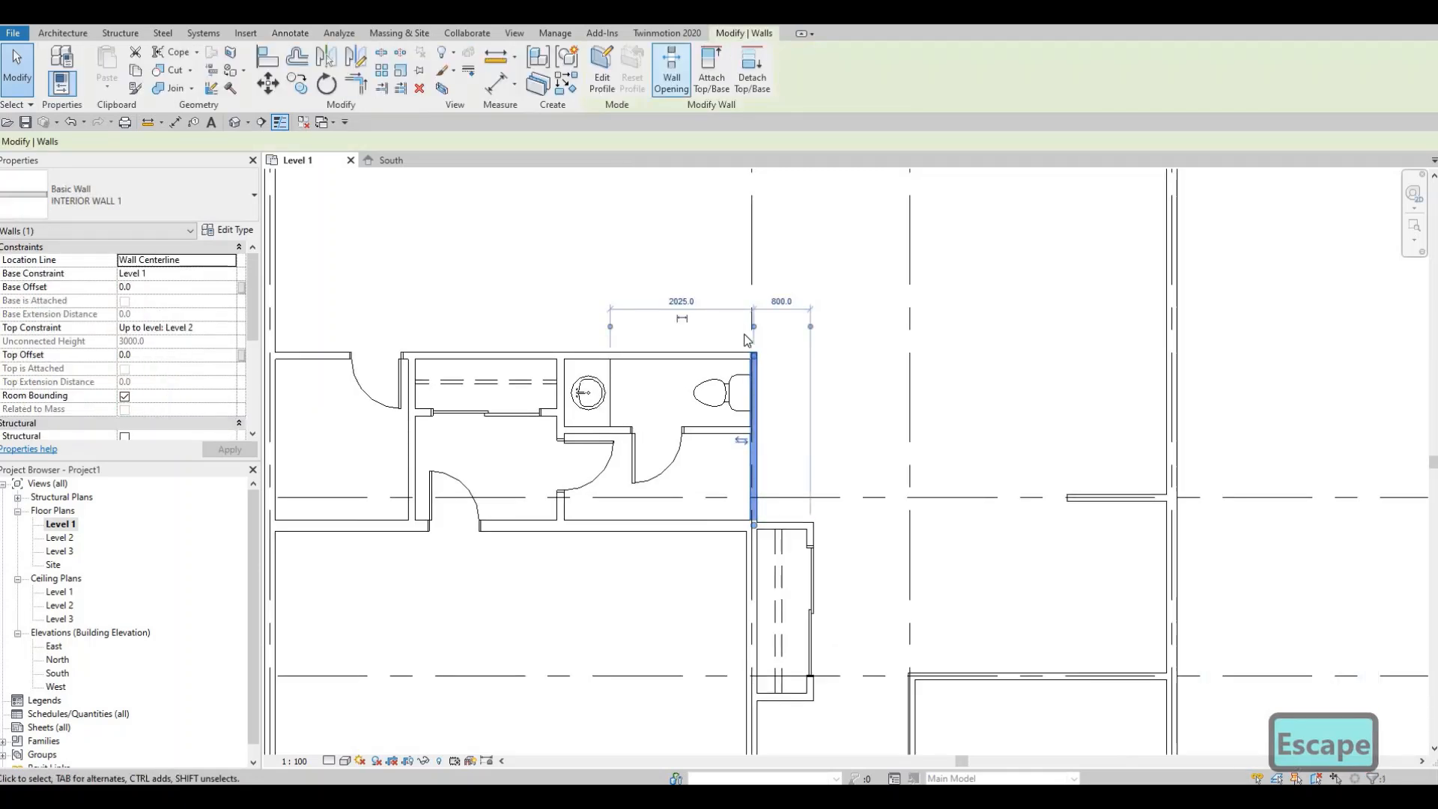
pyautogui.click(678, 88)
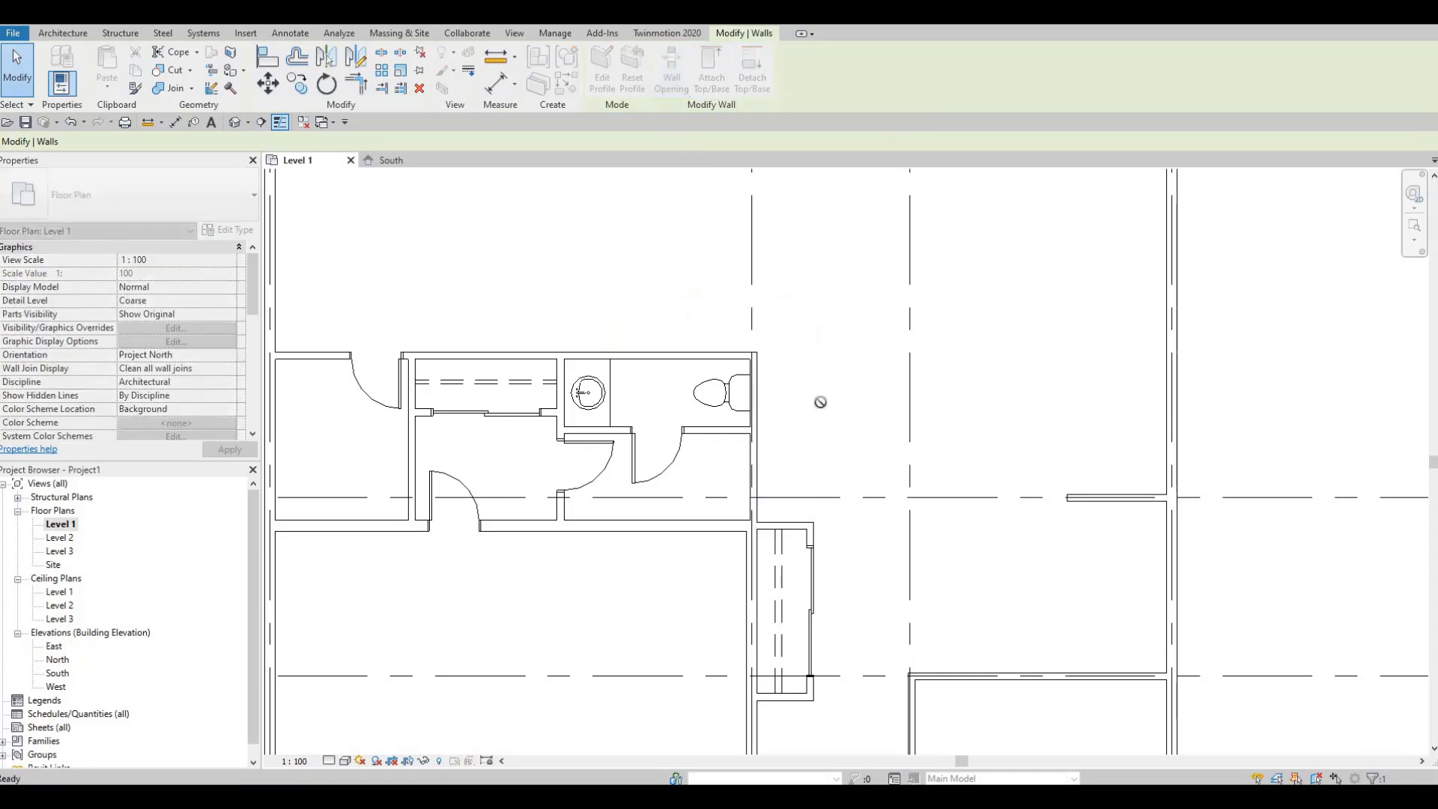
pyautogui.scroll(2, 753, 447)
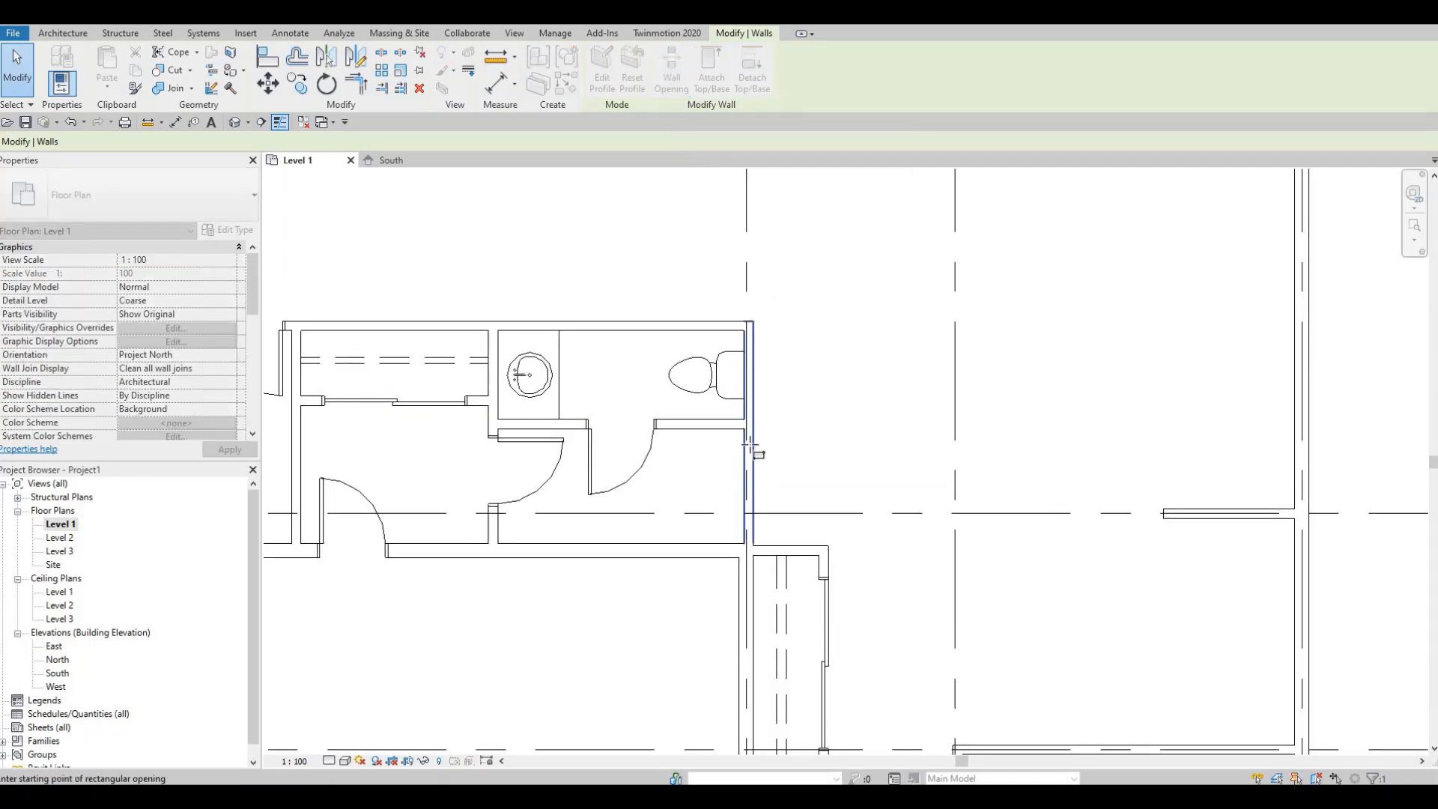
pyautogui.click(749, 516)
pyautogui.click(750, 526)
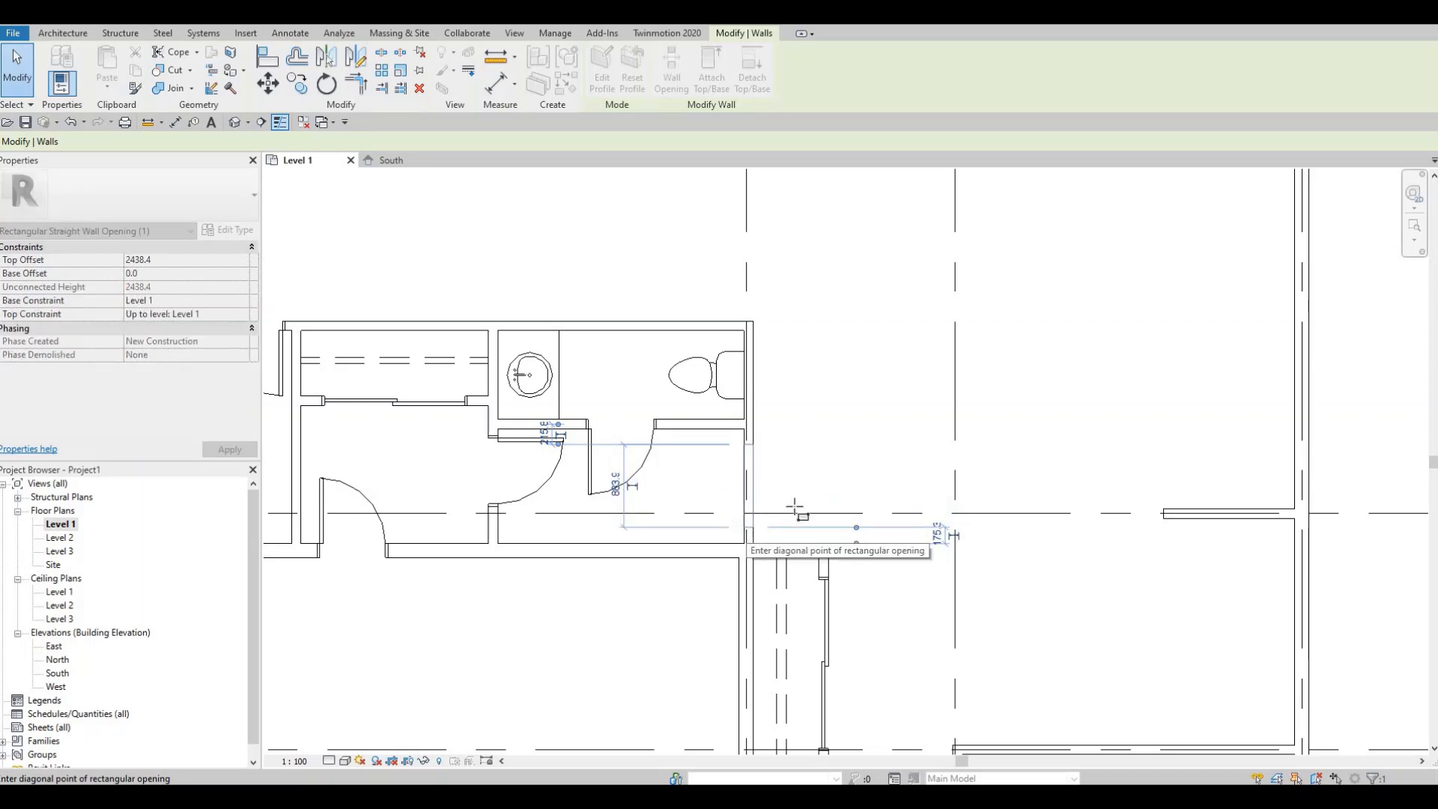
pyautogui.scroll(-2, 794, 507)
pyautogui.scroll(3, 738, 444)
pyautogui.press('Escape')
pyautogui.press('Escape')
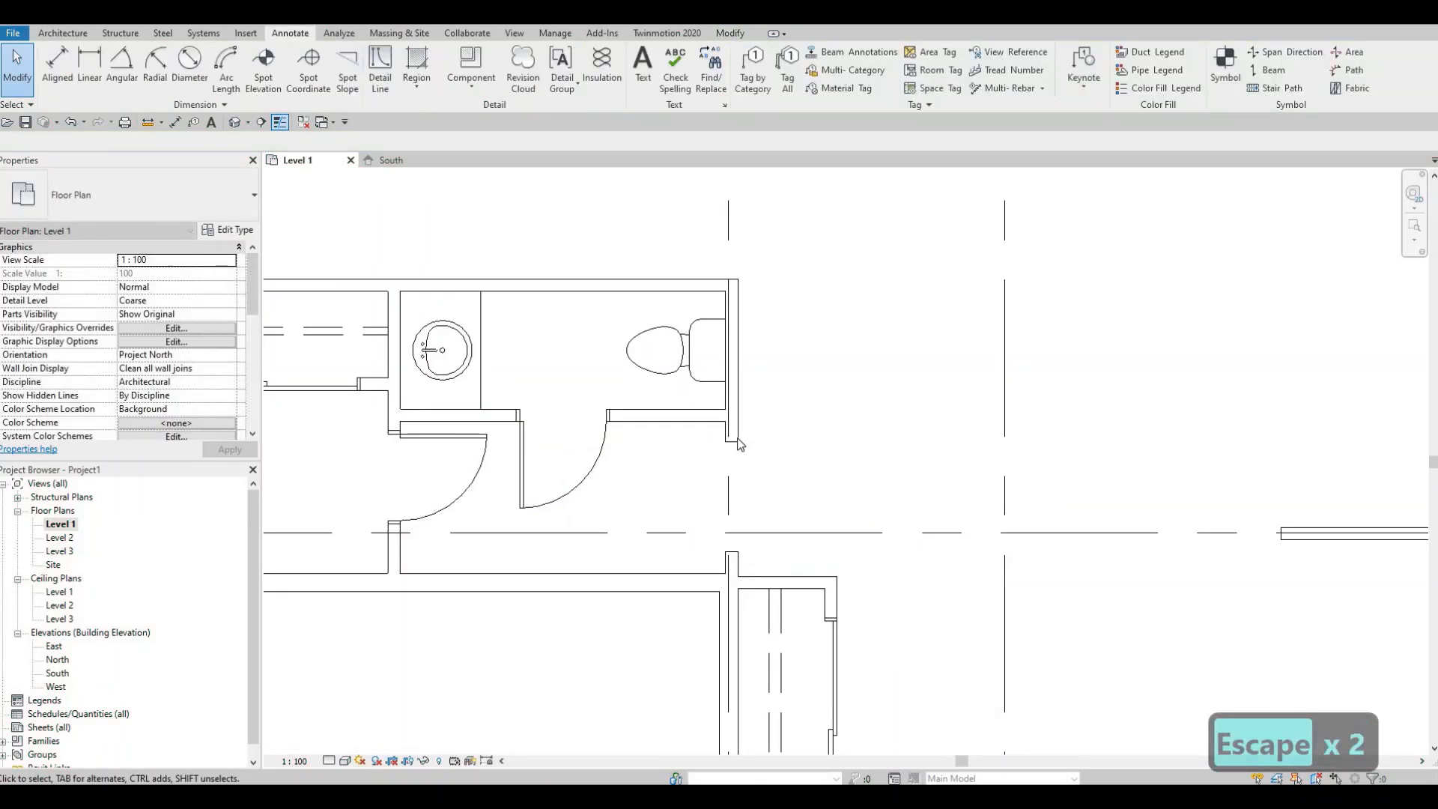
# - Stretch the wall opening's top and bottom ends so it spans about 975 mm along the wall
pyautogui.click(738, 445)
pyautogui.press('Escape')
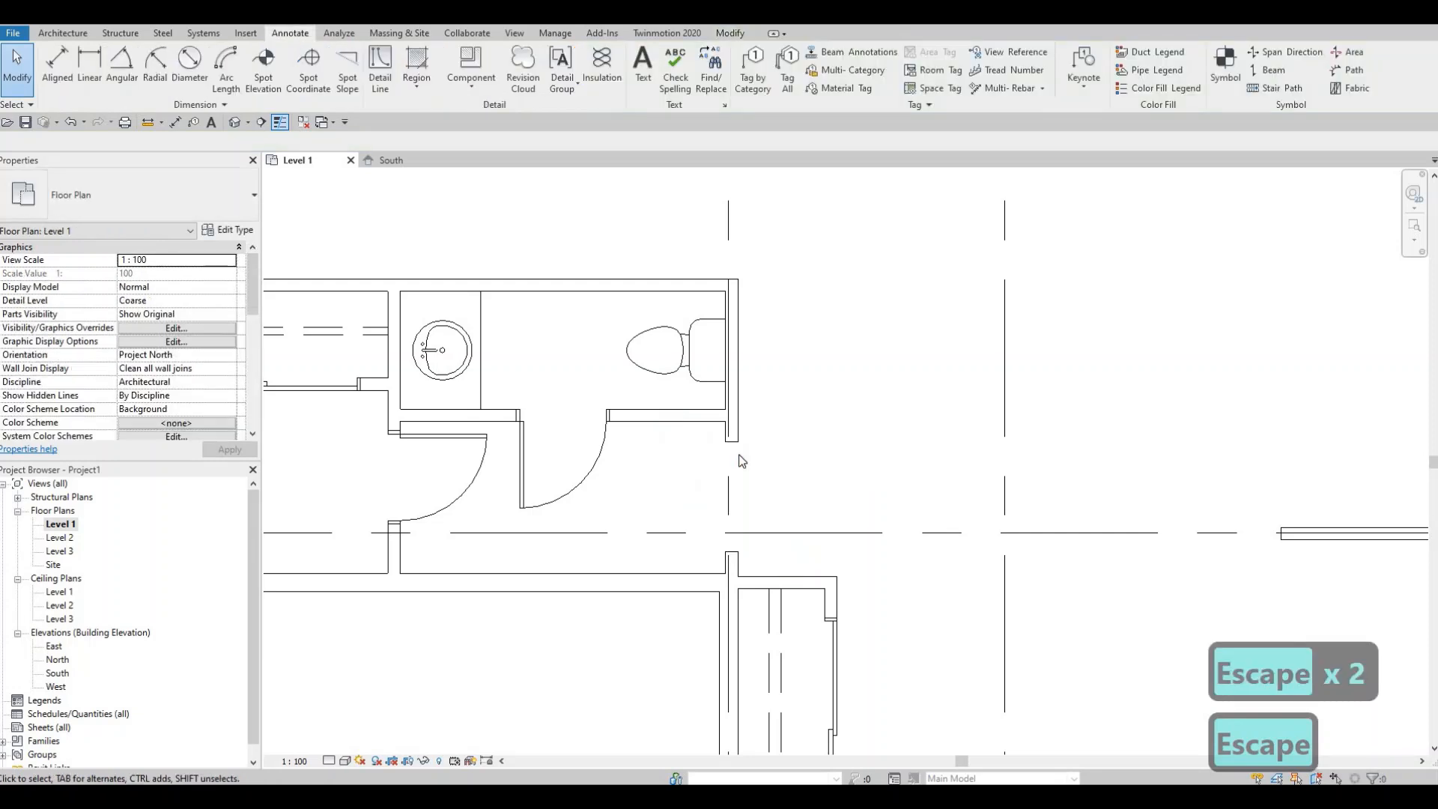
pyautogui.click(734, 442)
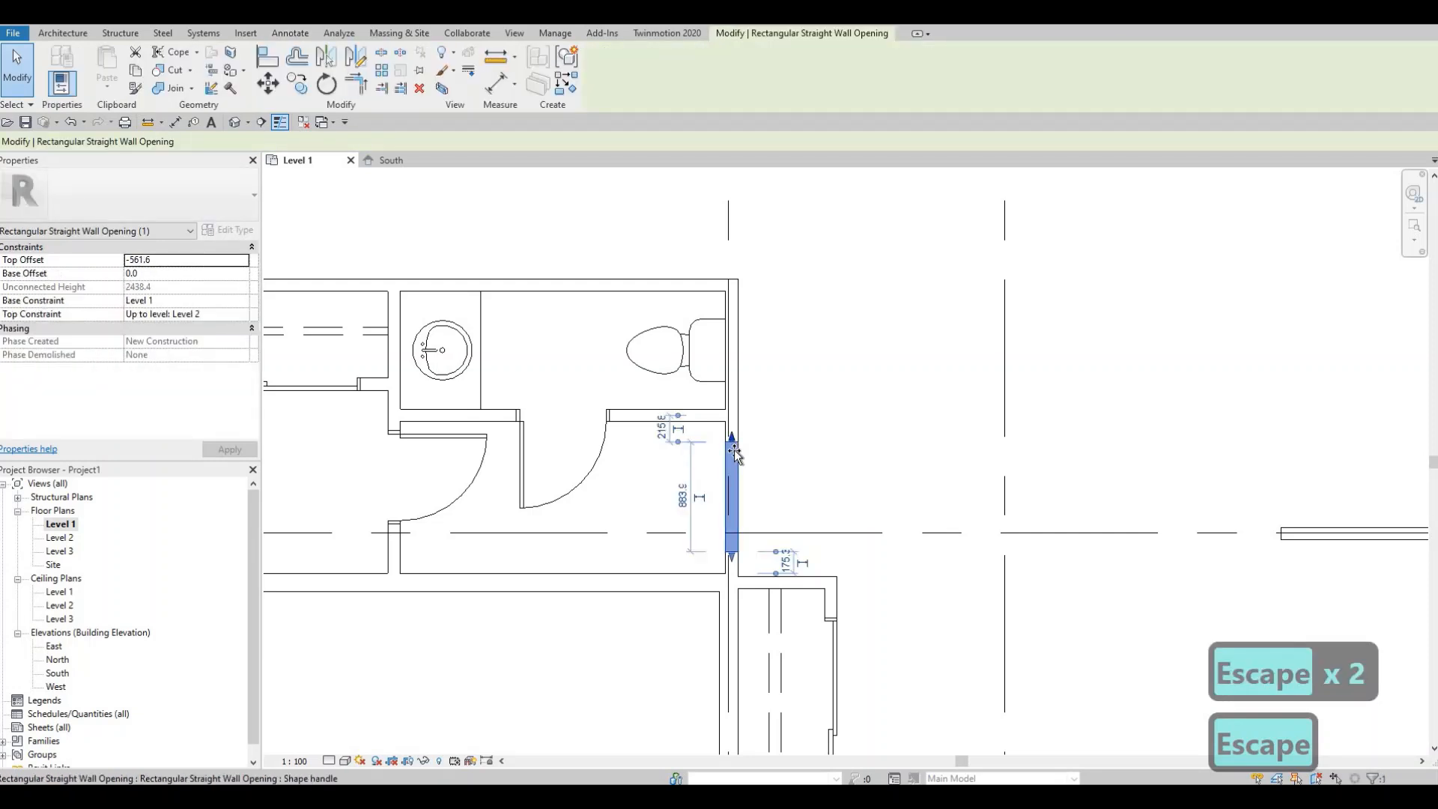
pyautogui.moveTo(735, 452); pyautogui.dragTo(734, 450)
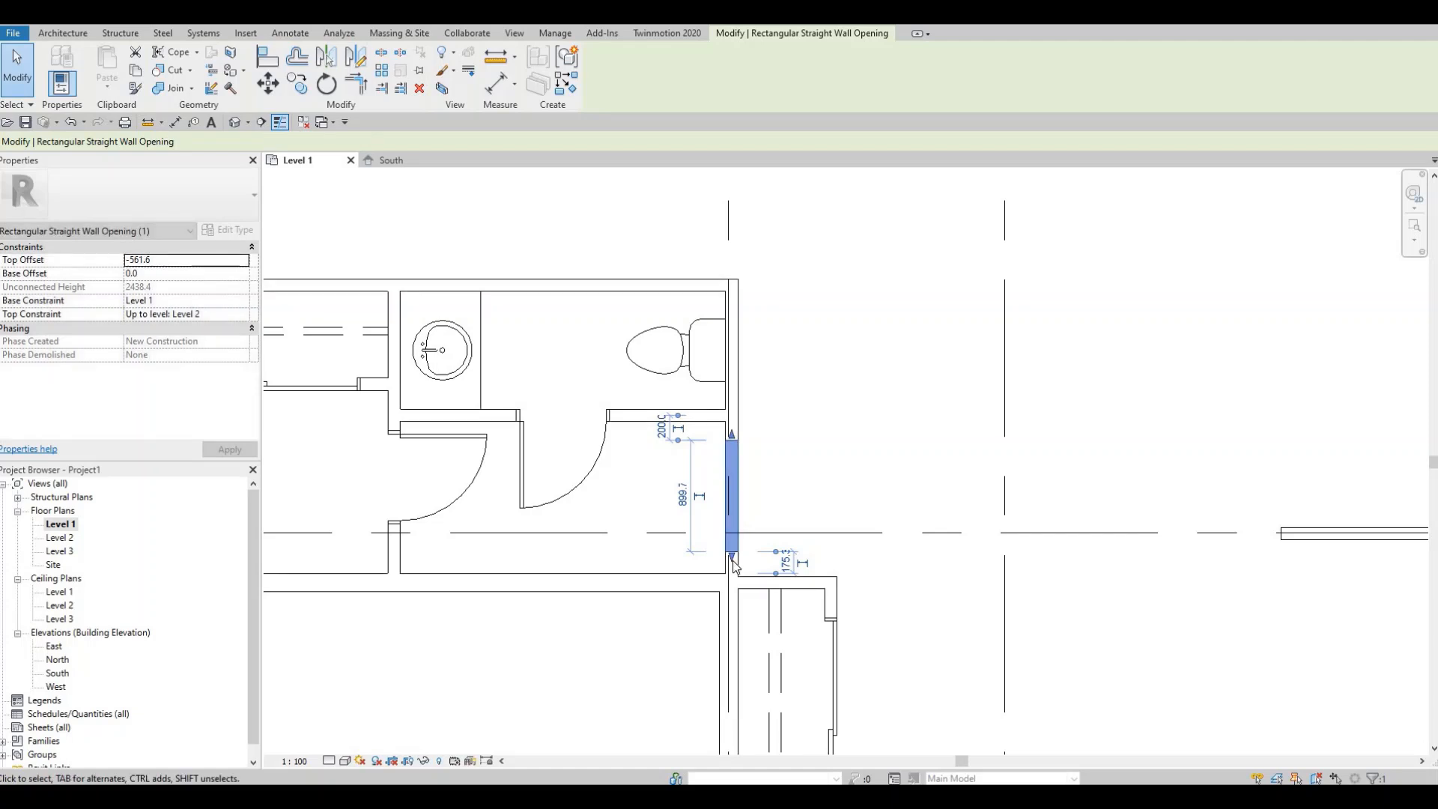
pyautogui.moveTo(732, 562); pyautogui.dragTo(733, 567)
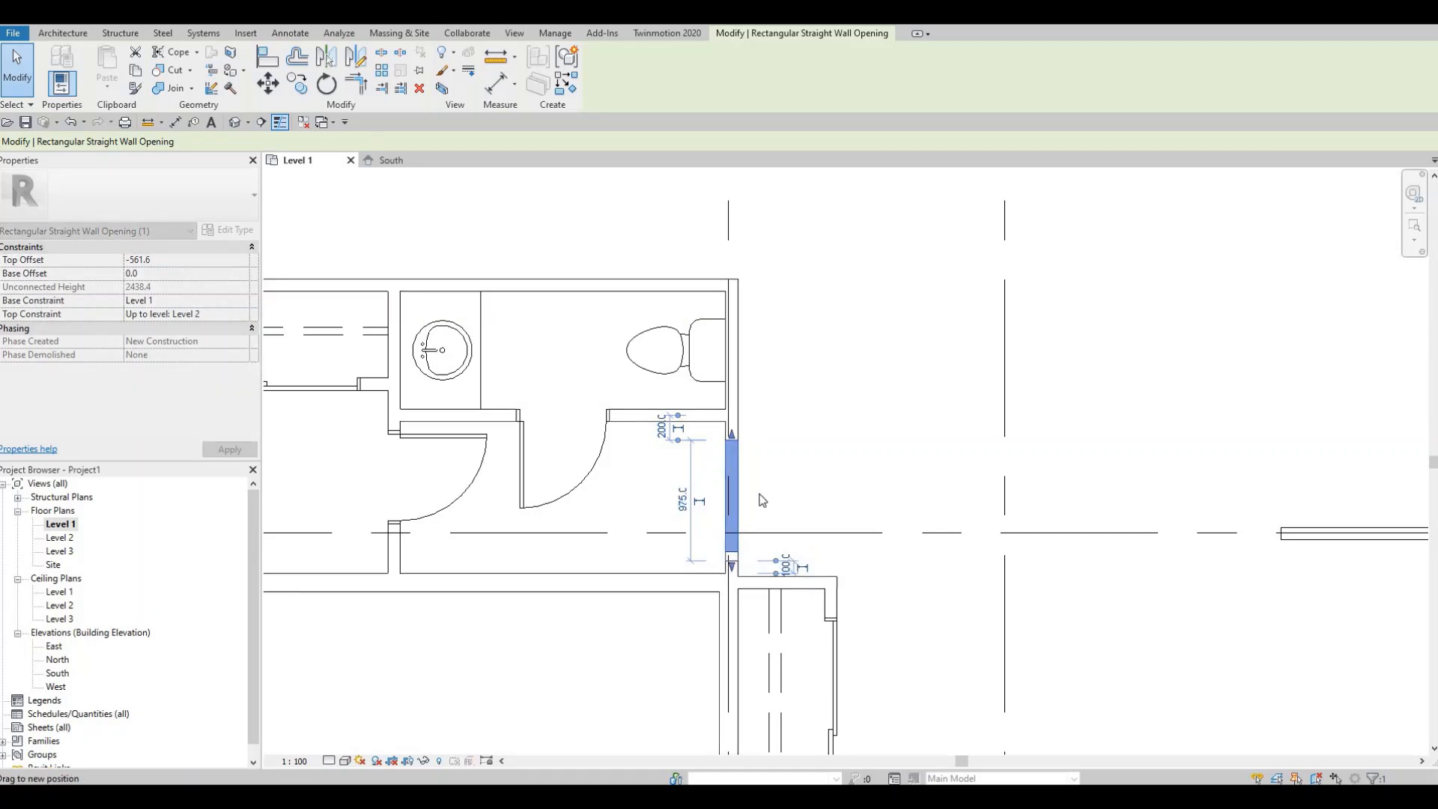
pyautogui.press('Escape')
pyautogui.press('Escape')
pyautogui.scroll(-2, 744, 505)
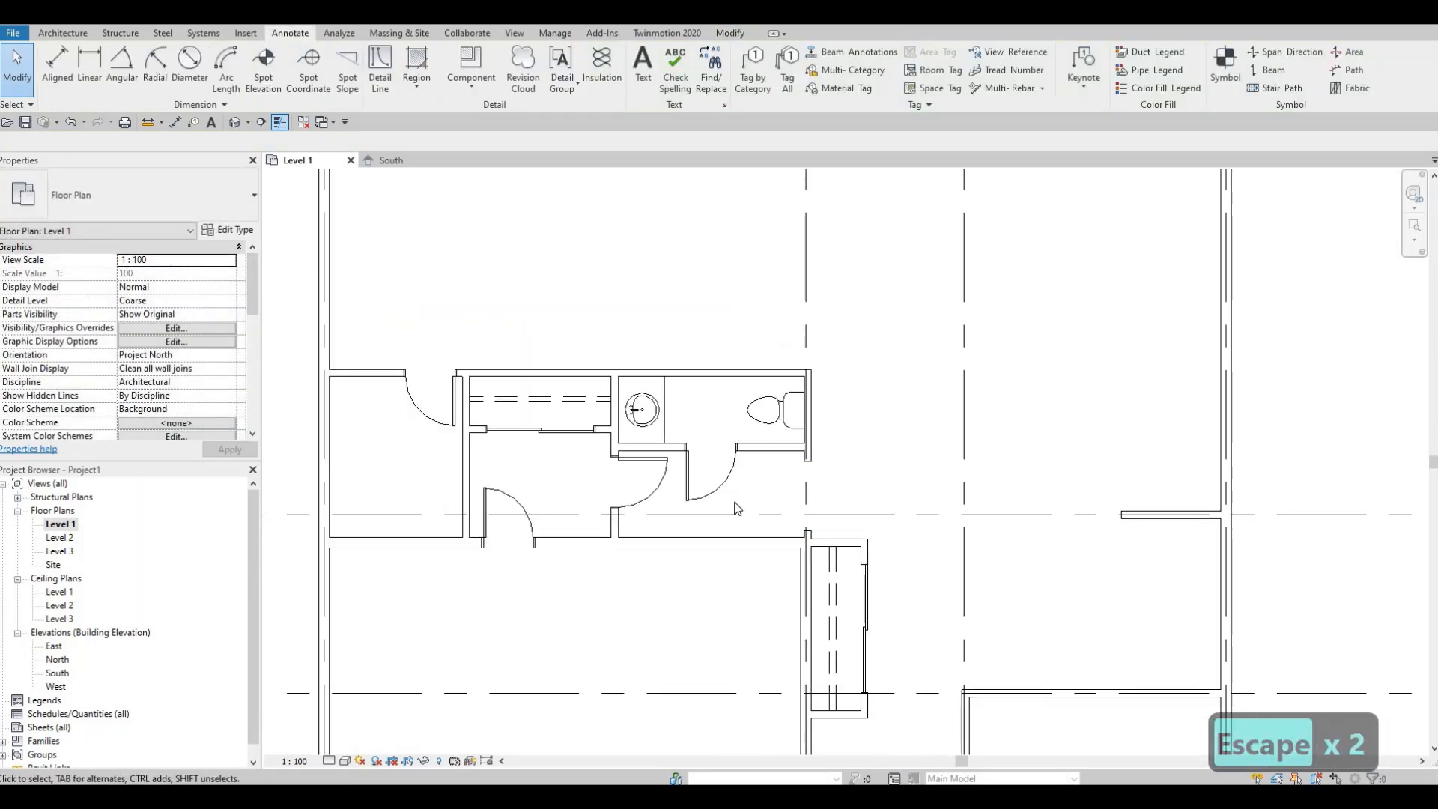
pyautogui.press('F1')
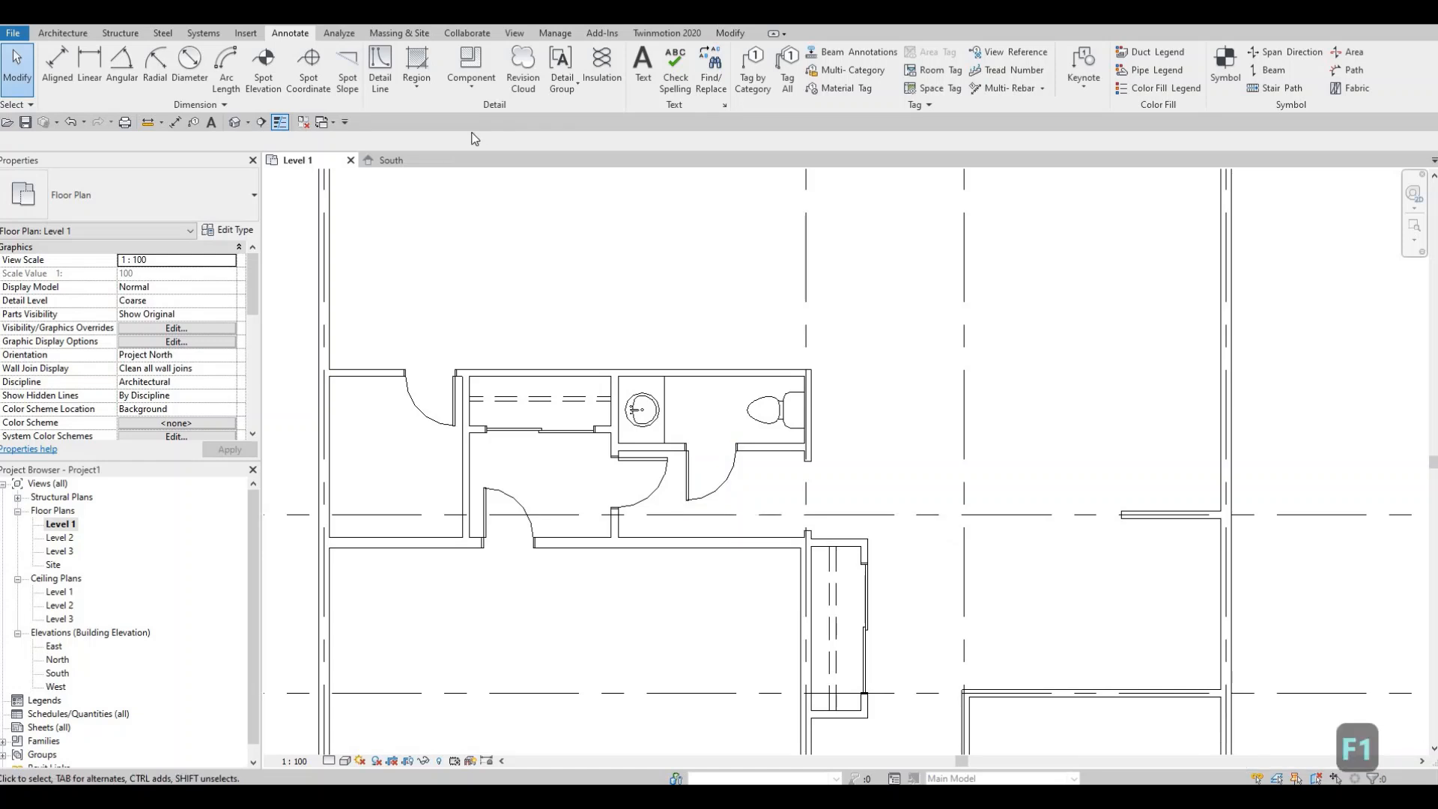
pyautogui.scroll(-3, 465, 250)
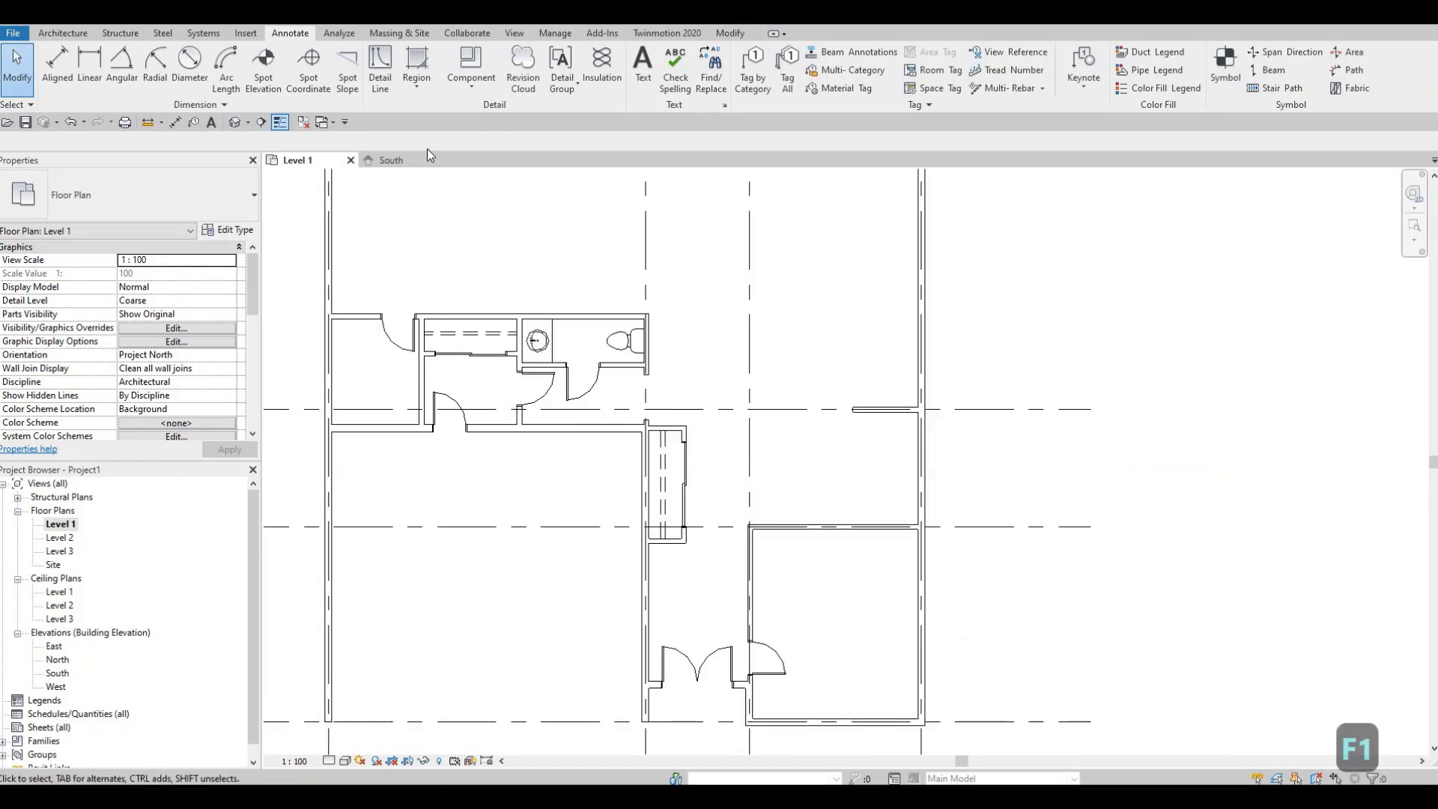
# - Draw a vertical Thin Lines detail line about 1905 mm long in the small room left of the hallway
pyautogui.click(381, 67)
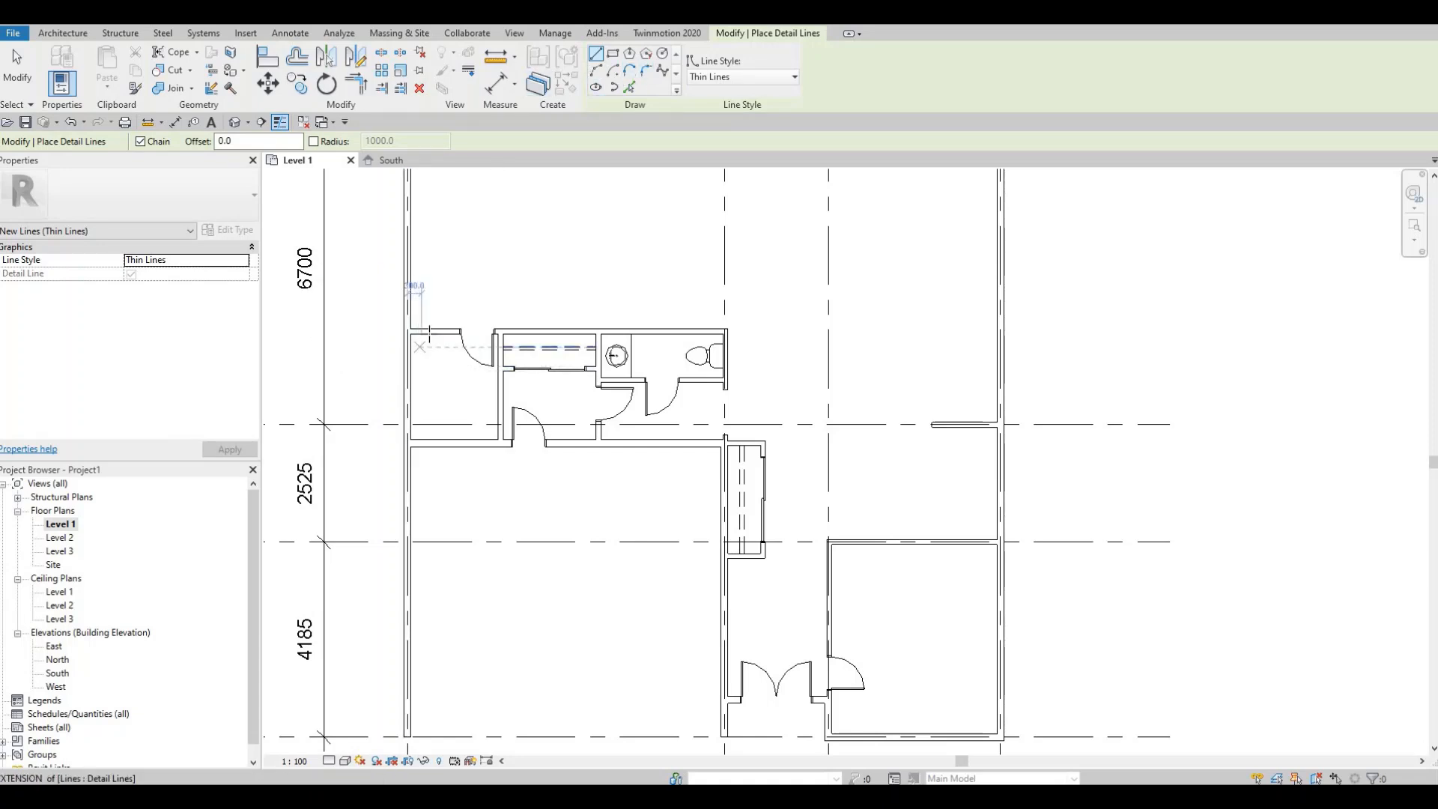
pyautogui.click(431, 331)
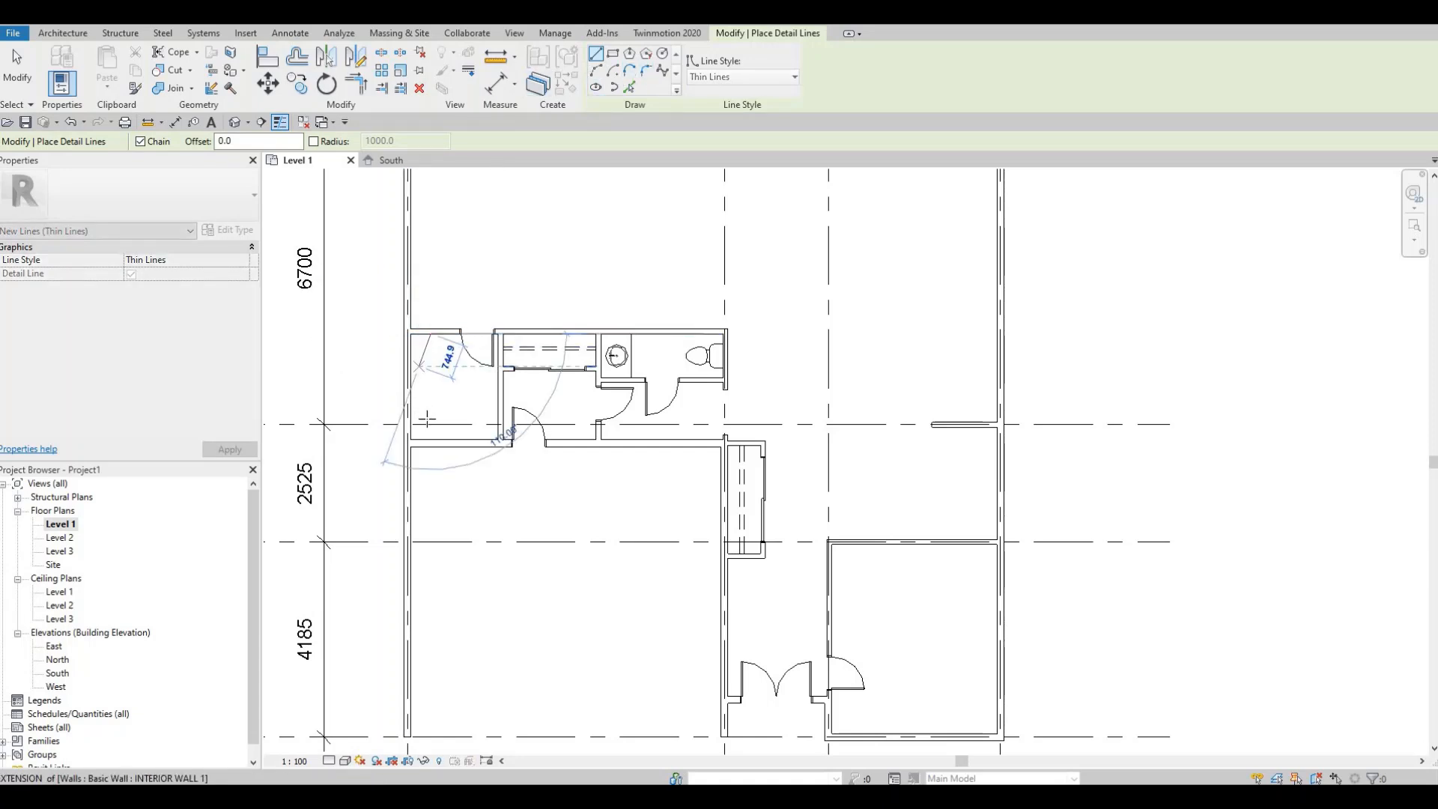
pyautogui.click(487, 414)
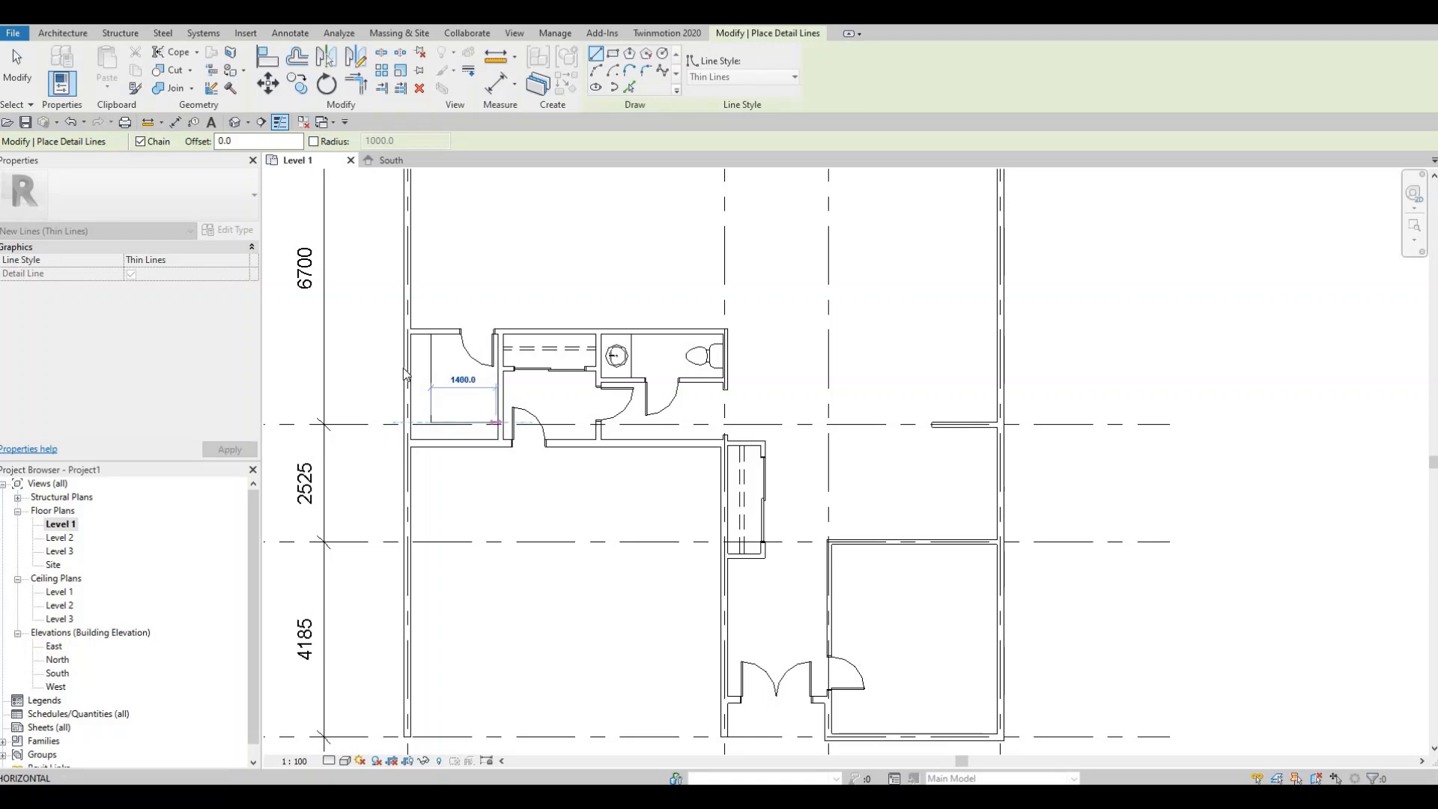
pyautogui.press('Escape')
pyautogui.press('Escape')
# - Nudge the new vertical detail line two steps to the right
pyautogui.scroll(2, 411, 362)
pyautogui.click(437, 381)
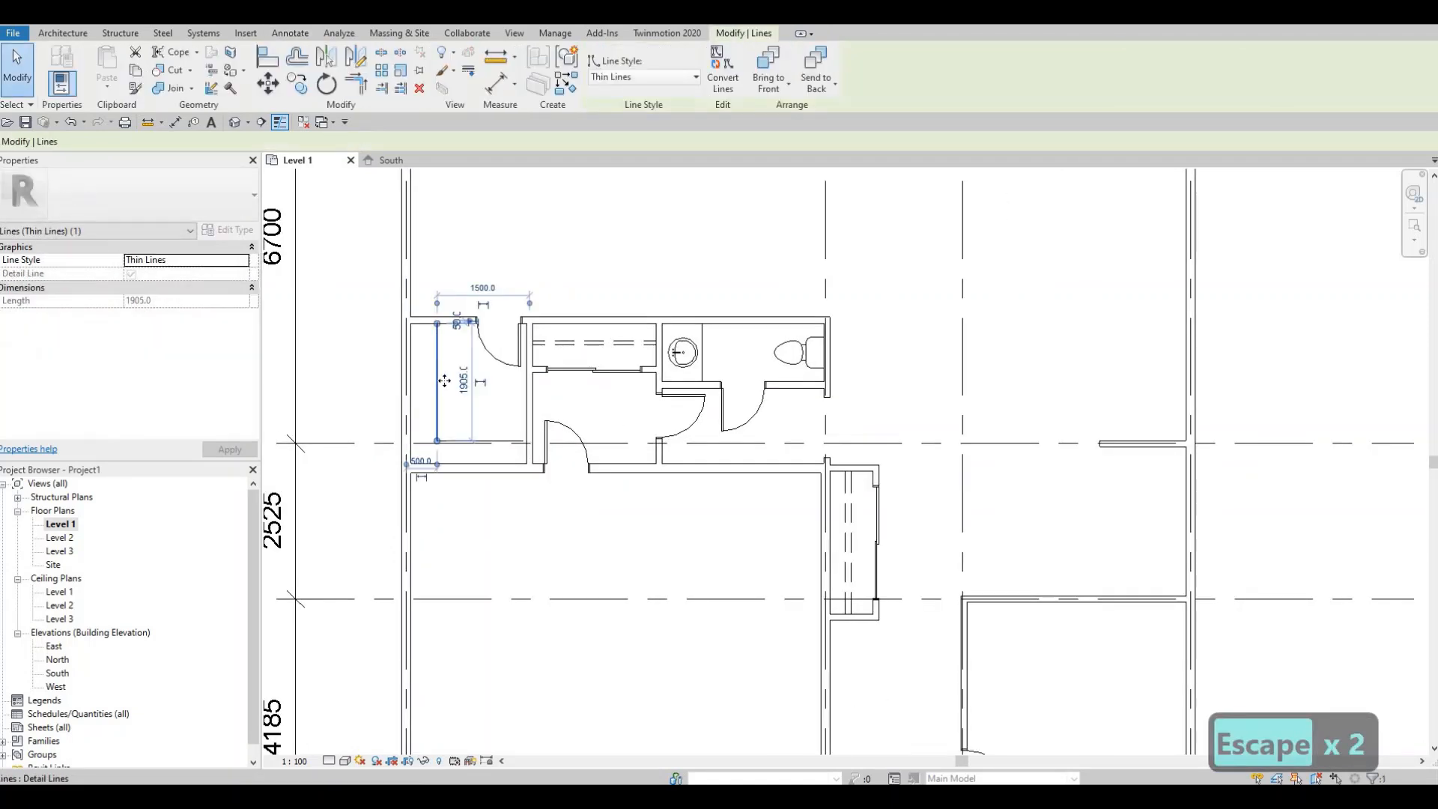
pyautogui.press('Right')
pyautogui.press('Right')
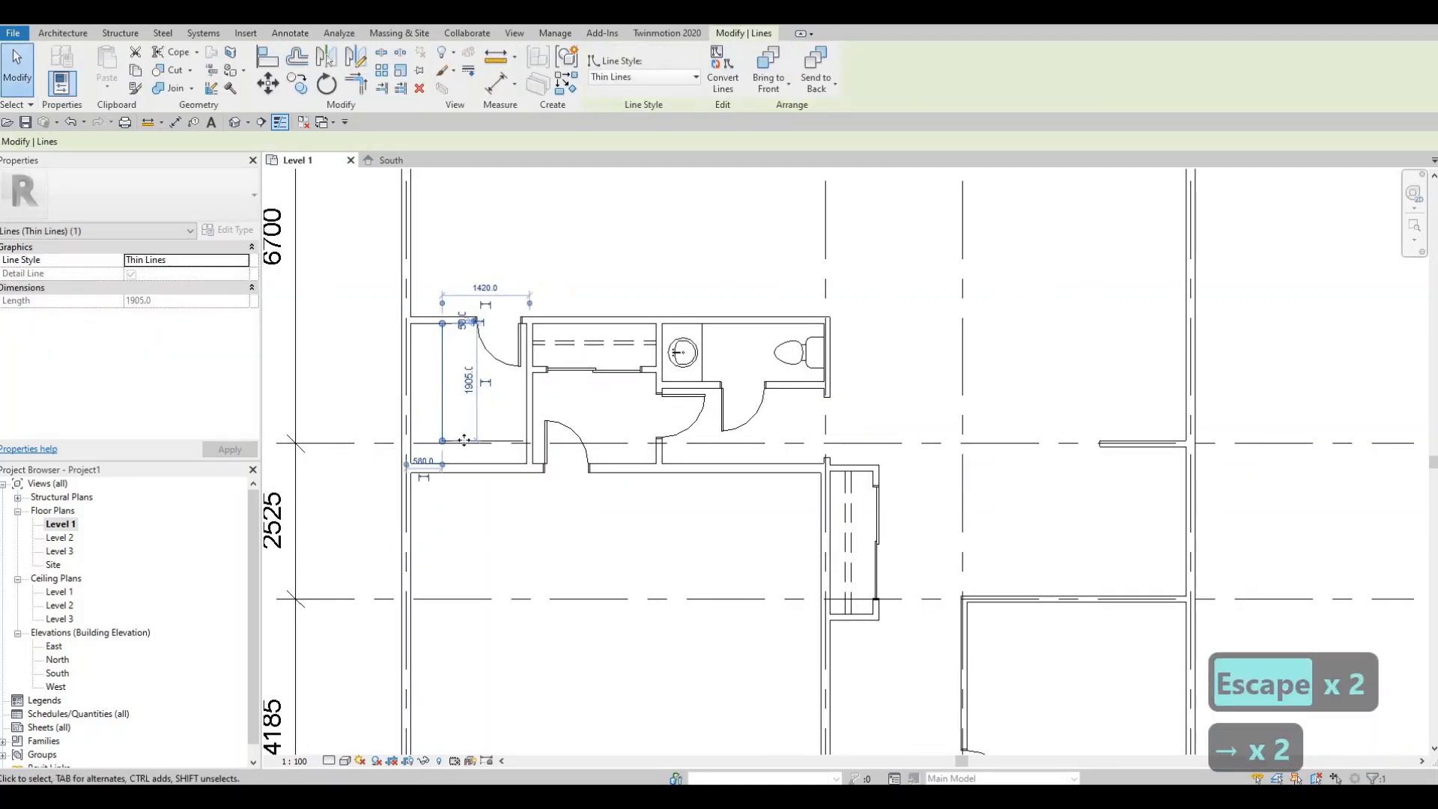
# - Change the horizontal detail line at the bottom of that small room to the <Demolished> line style
pyautogui.click(465, 439)
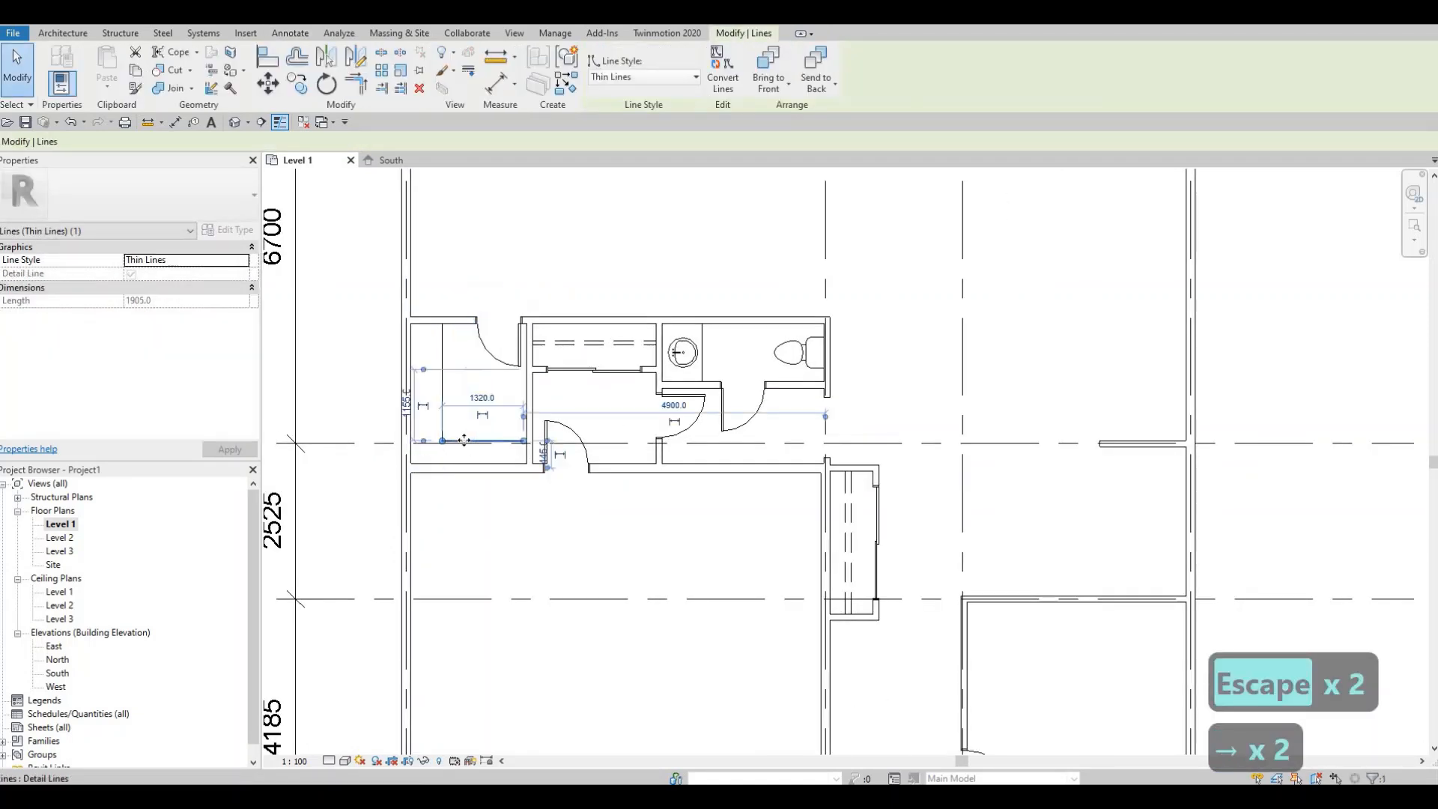
pyautogui.click(640, 77)
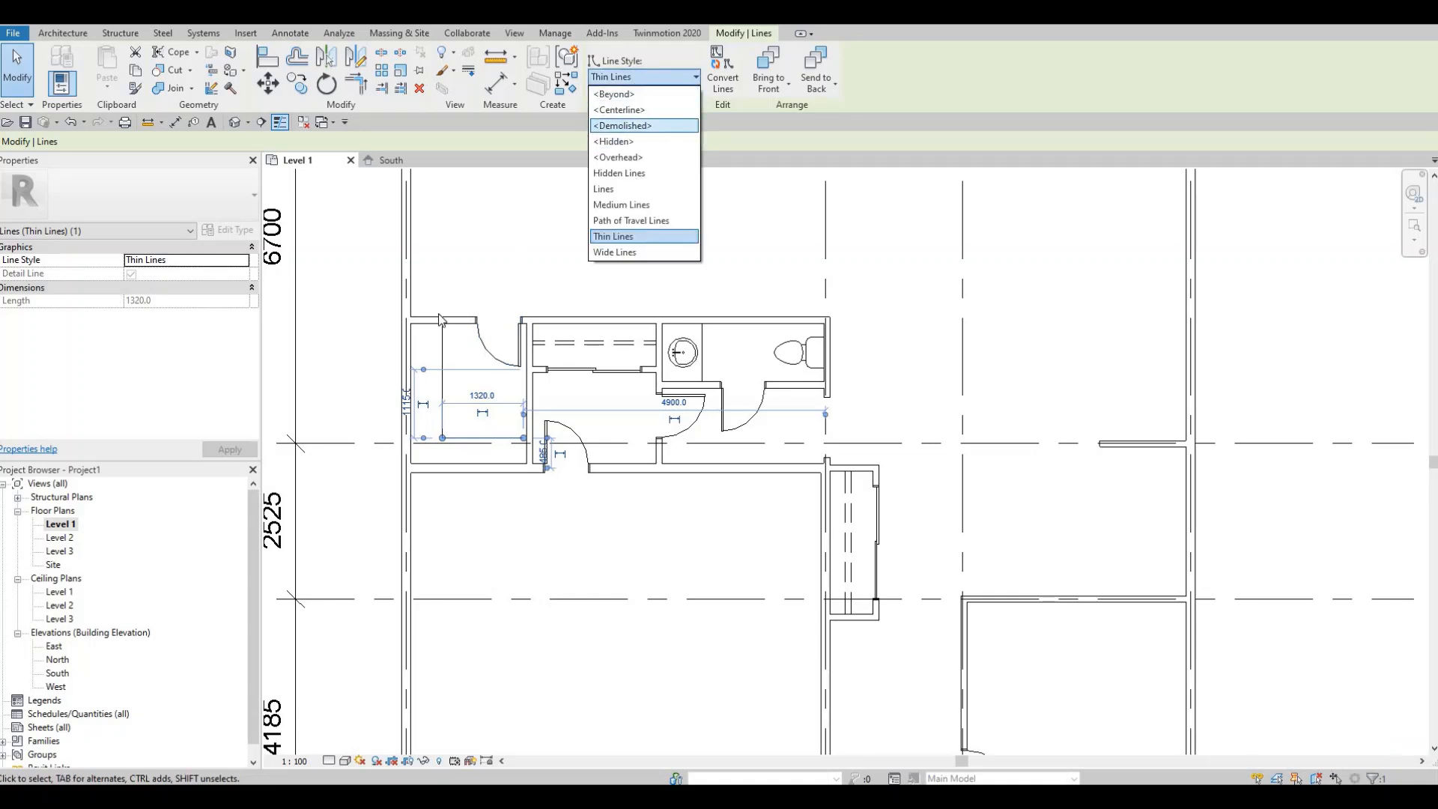
pyautogui.press('Return')
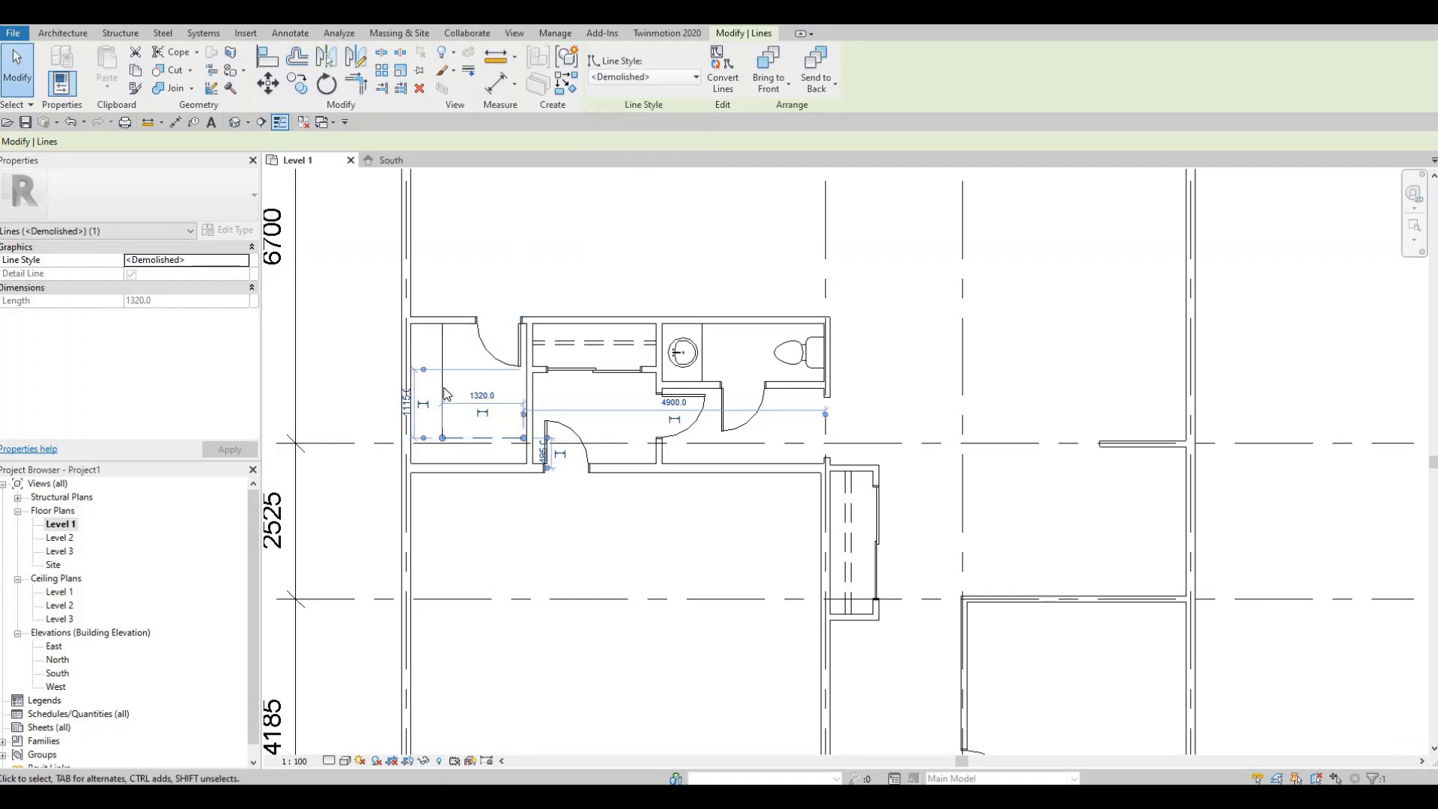
pyautogui.scroll(2, 448, 172)
pyautogui.press('Escape')
pyautogui.press('Escape')
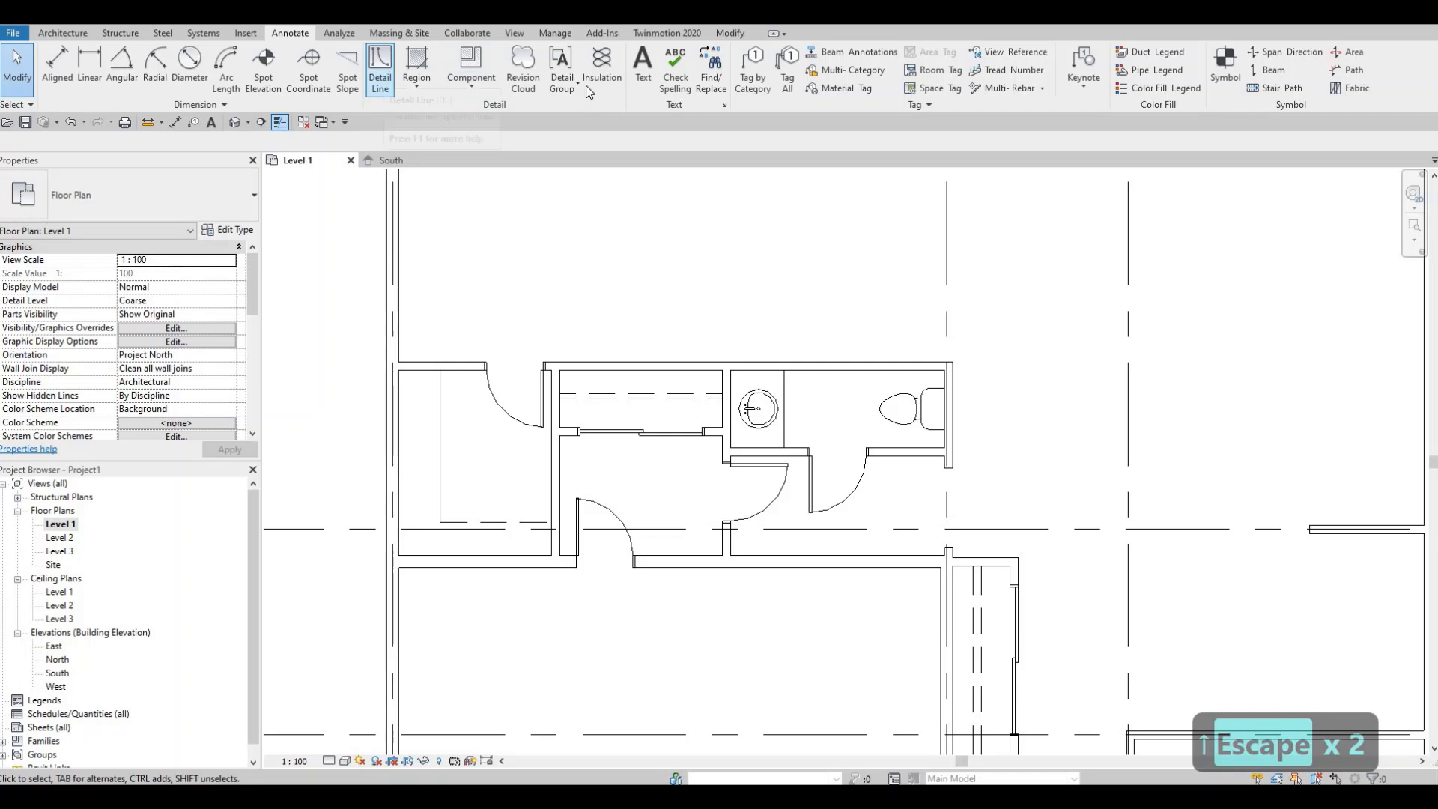
# - Draw a vertical <Demolished> detail line about 1865 mm long along the small room's left side
pyautogui.press('d')
pyautogui.press('l')
pyautogui.click(741, 77)
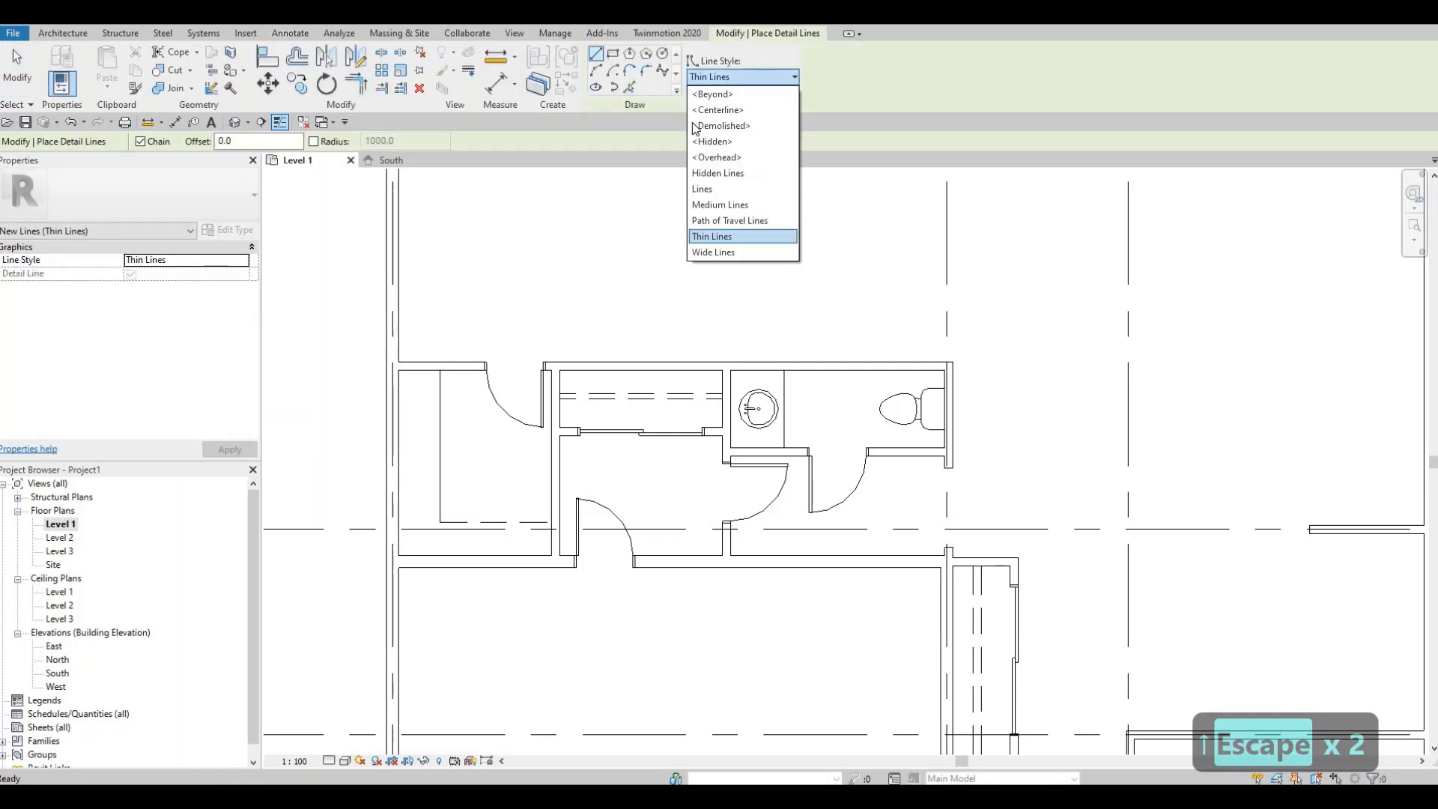
pyautogui.click(719, 126)
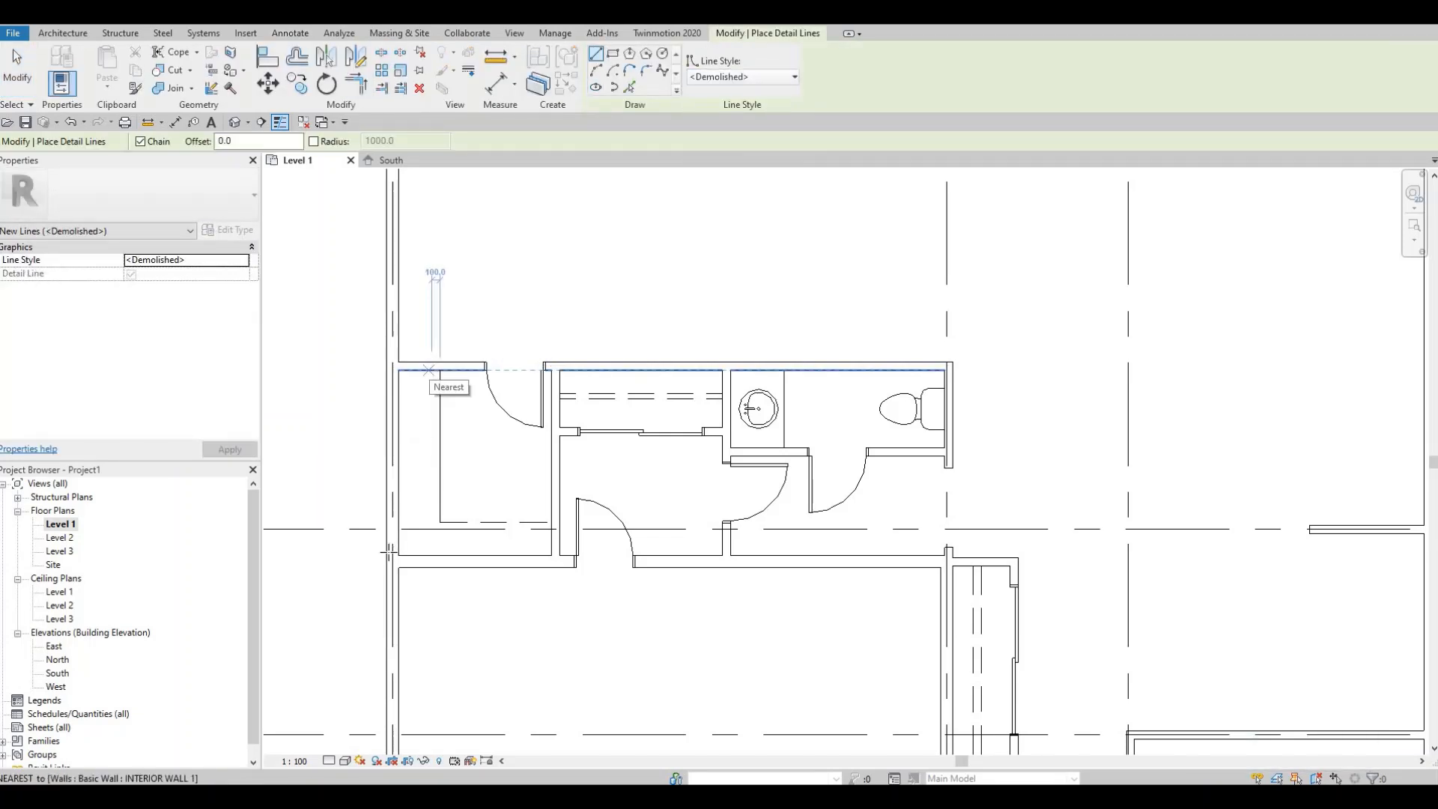
pyautogui.click(428, 370)
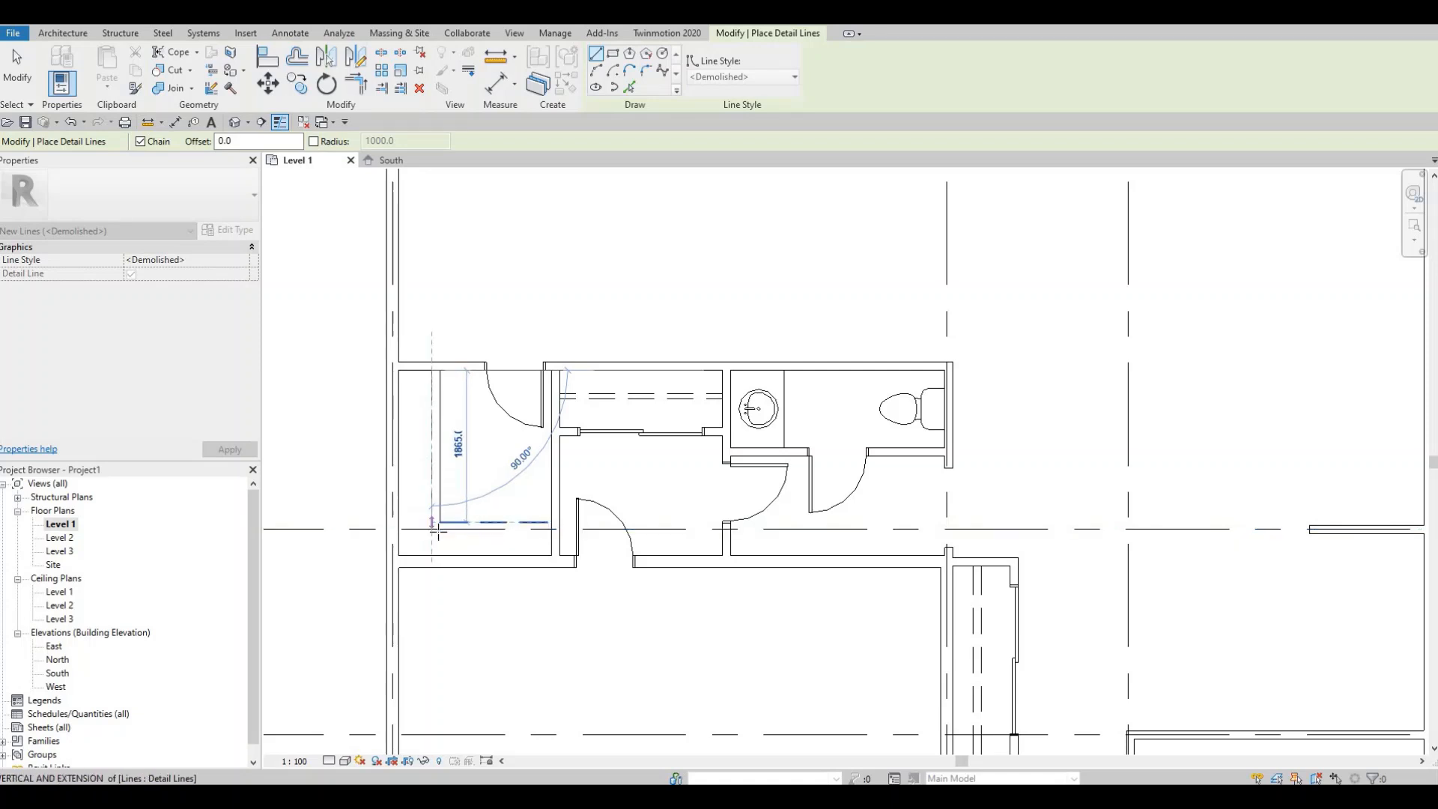
pyautogui.click(432, 524)
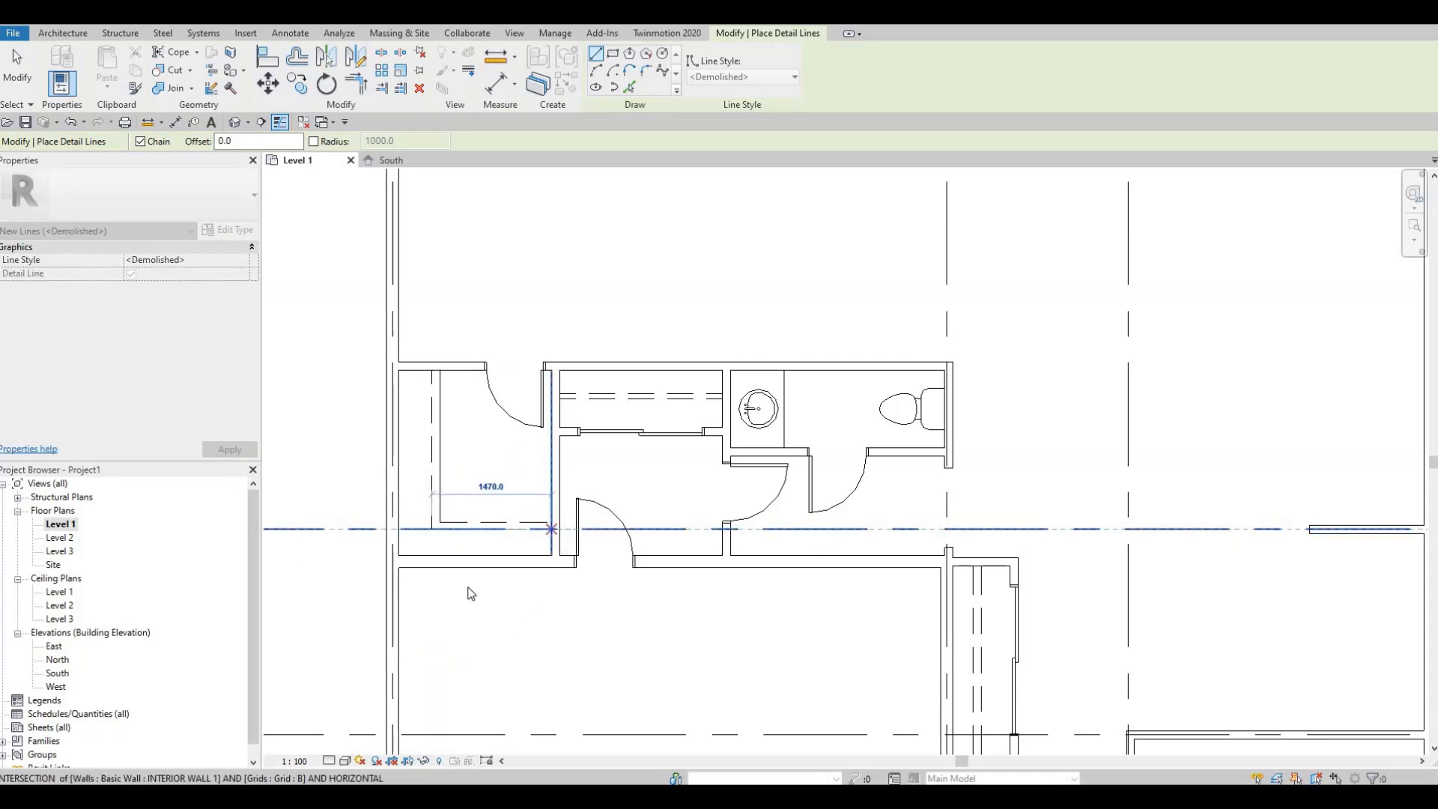
pyautogui.press('Escape')
pyautogui.press('Escape')
pyautogui.scroll(-5, 599, 386)
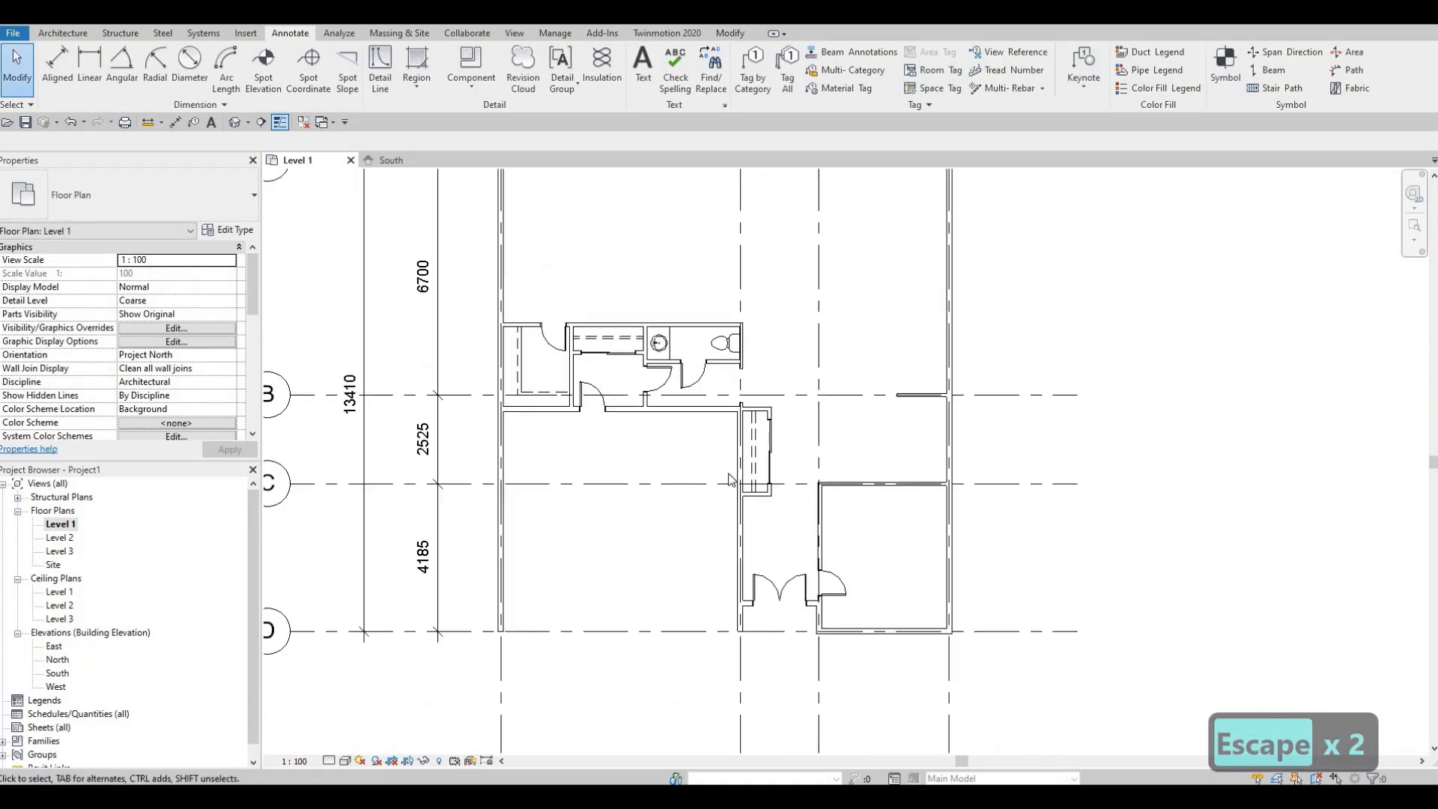
pyautogui.moveTo(732, 480); pyautogui.dragTo(685, 554, button='middle')
pyautogui.scroll(-1, 690, 551)
pyautogui.scroll(1, 648, 449)
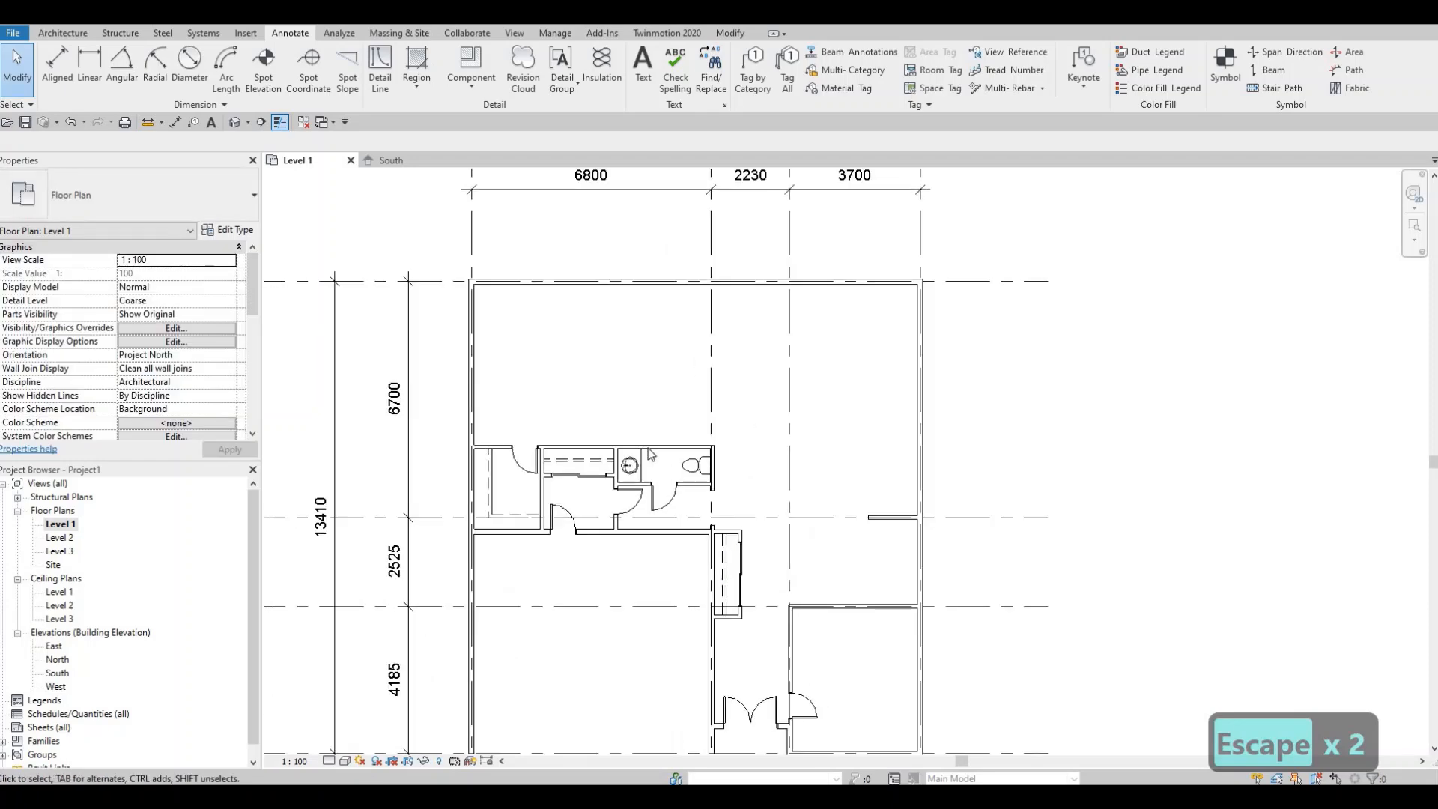
pyautogui.moveTo(612, 394); pyautogui.dragTo(558, 439, button='middle')
pyautogui.scroll(-1, 750, 585)
pyautogui.moveTo(750, 585); pyautogui.dragTo(836, 431, button='middle')
pyautogui.scroll(-2, 738, 512)
pyautogui.moveTo(803, 532); pyautogui.dragTo(761, 504, button='middle')
pyautogui.scroll(2, 740, 514)
pyautogui.moveTo(698, 542); pyautogui.dragTo(695, 485, button='middle')
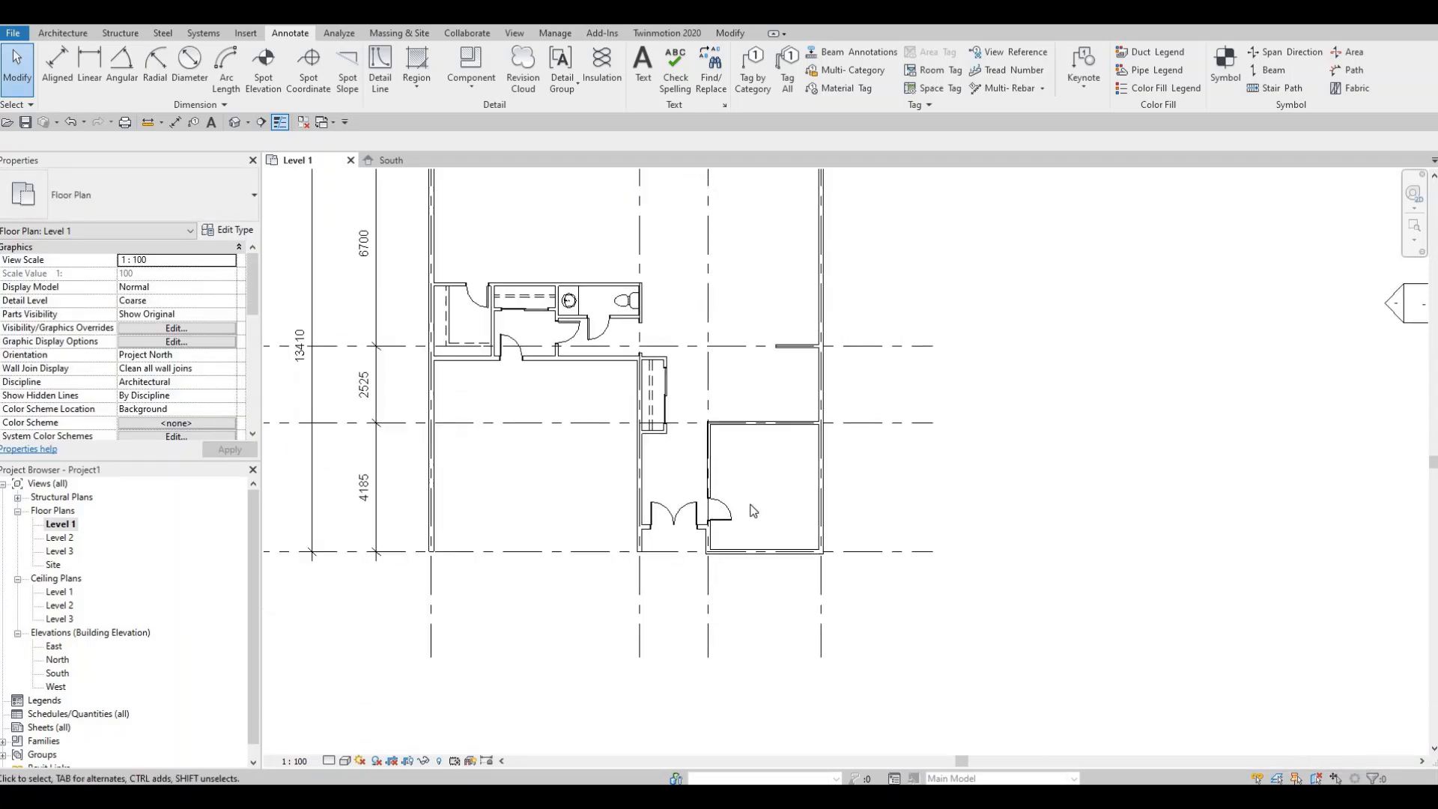
pyautogui.press('F1')
pyautogui.press('F1')
pyautogui.scroll(1, 771, 475)
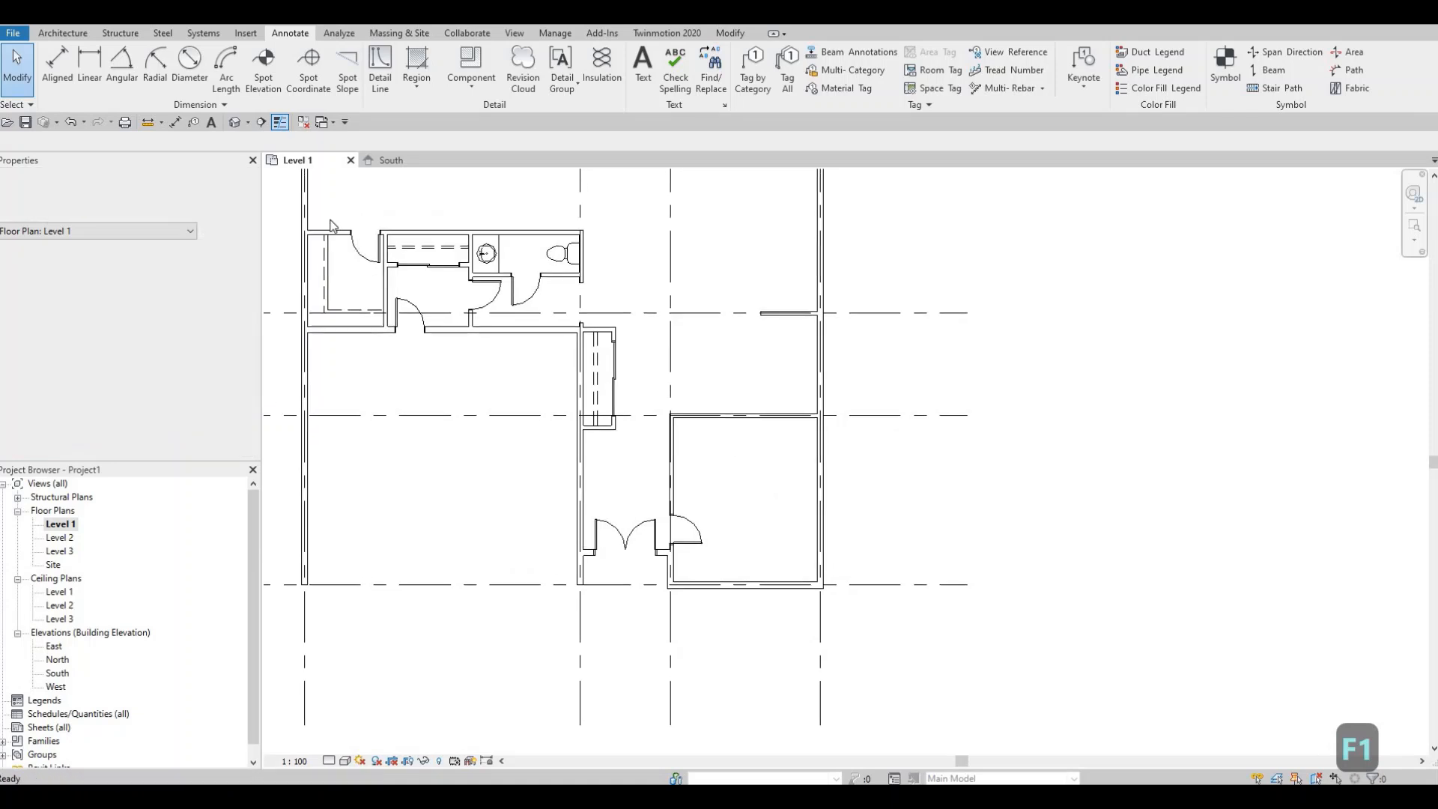
# - Load the M_Desk family from the Canada Furniture > Tables library, overwriting the existing version and its parameter values
pyautogui.click(246, 34)
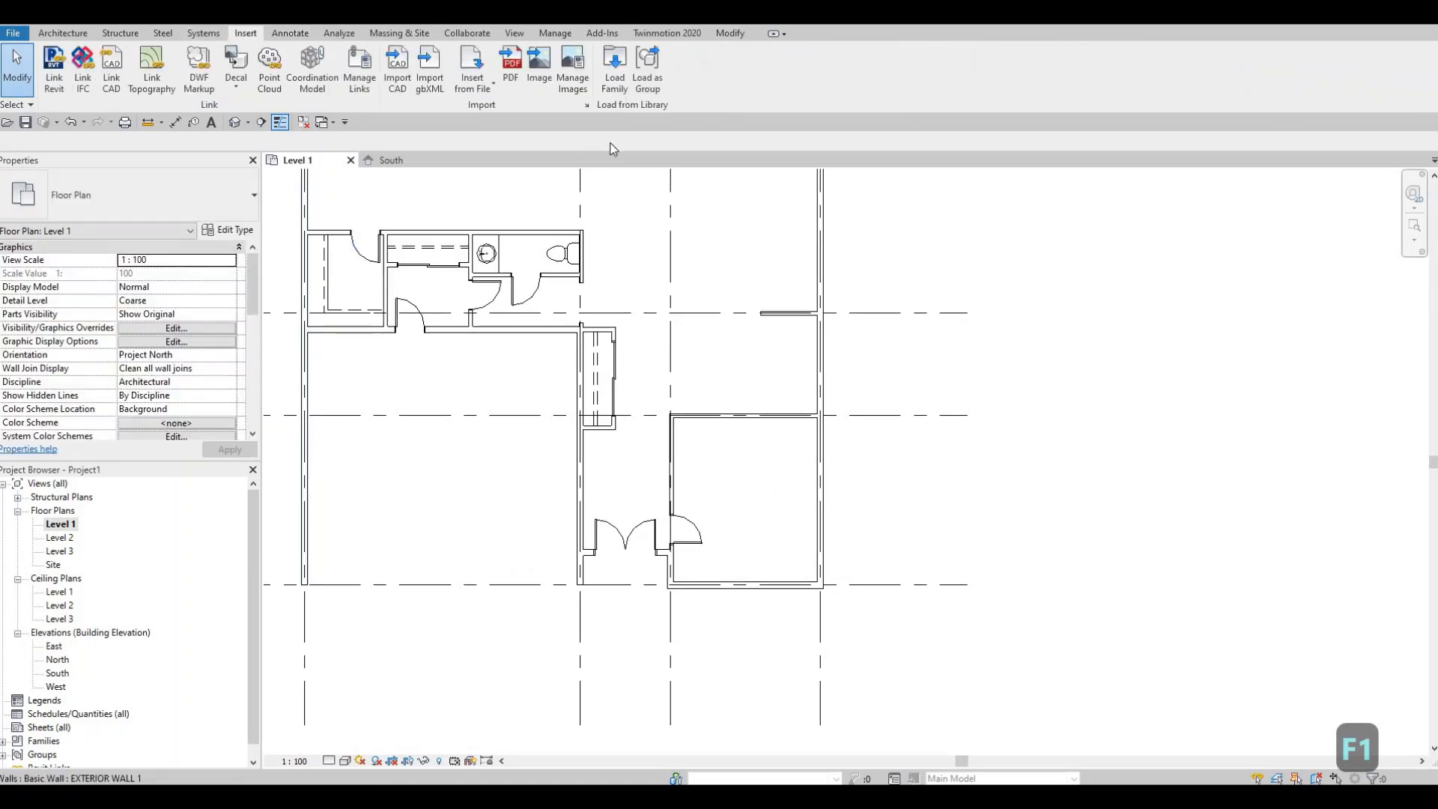
pyautogui.click(614, 69)
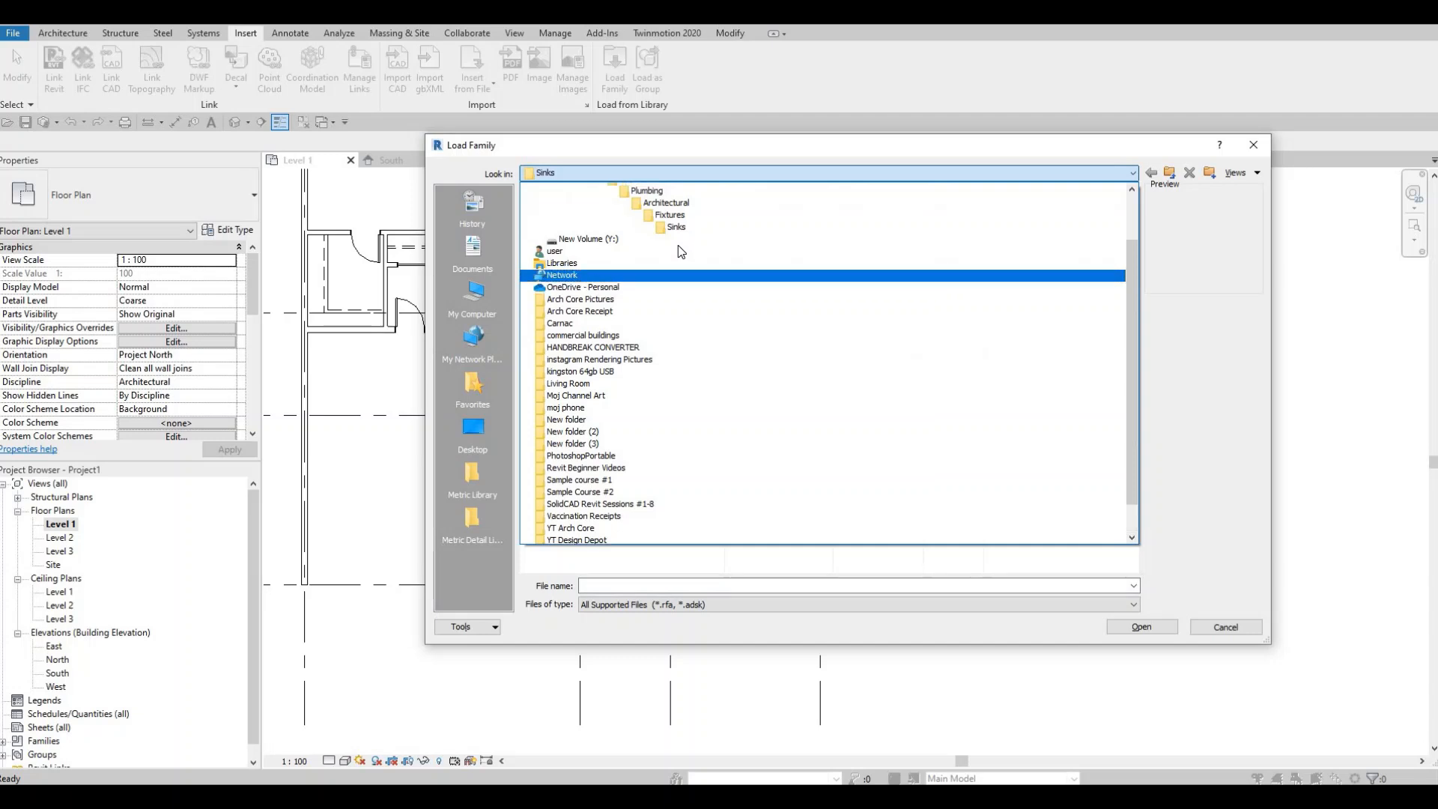
pyautogui.scroll(1, 676, 242)
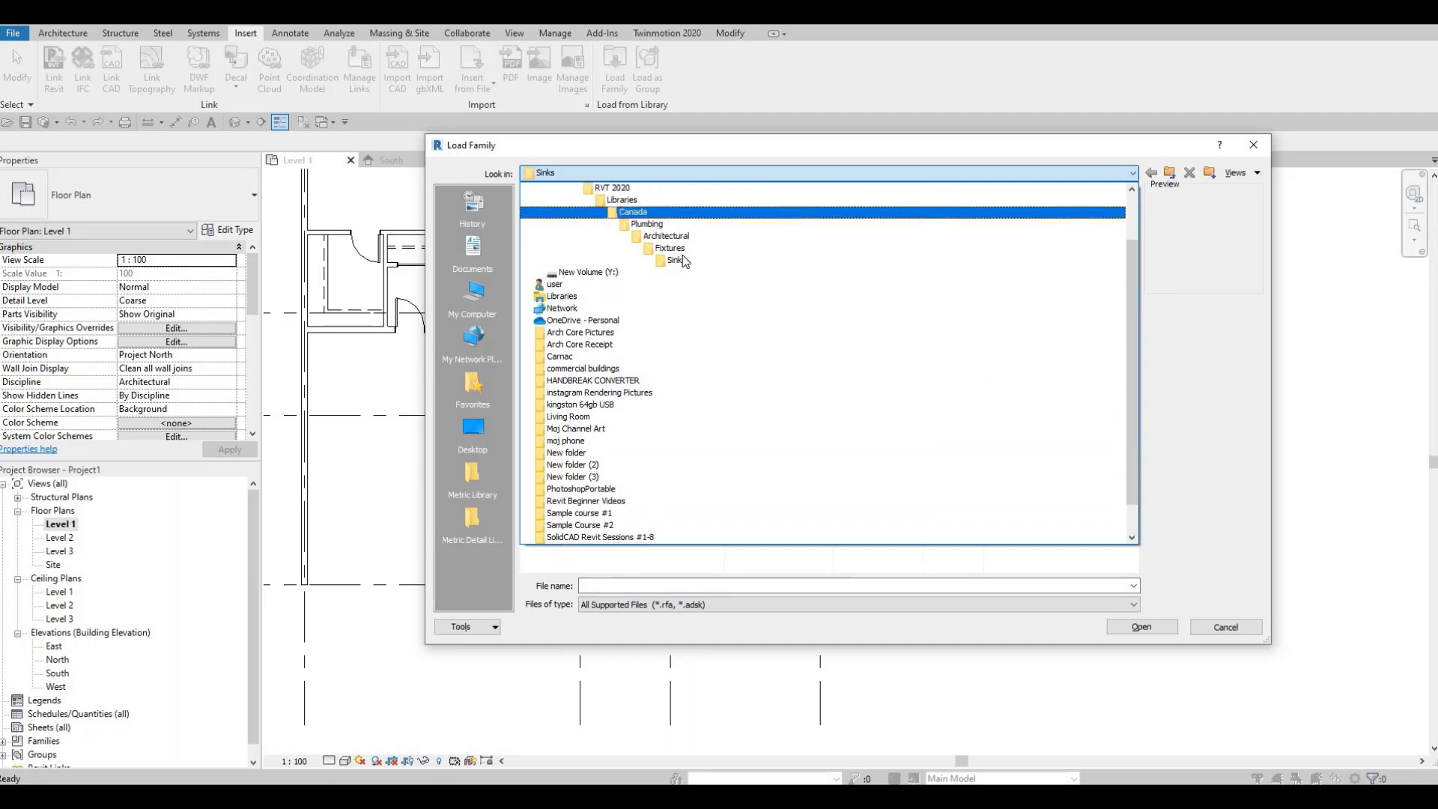
pyautogui.click(681, 255)
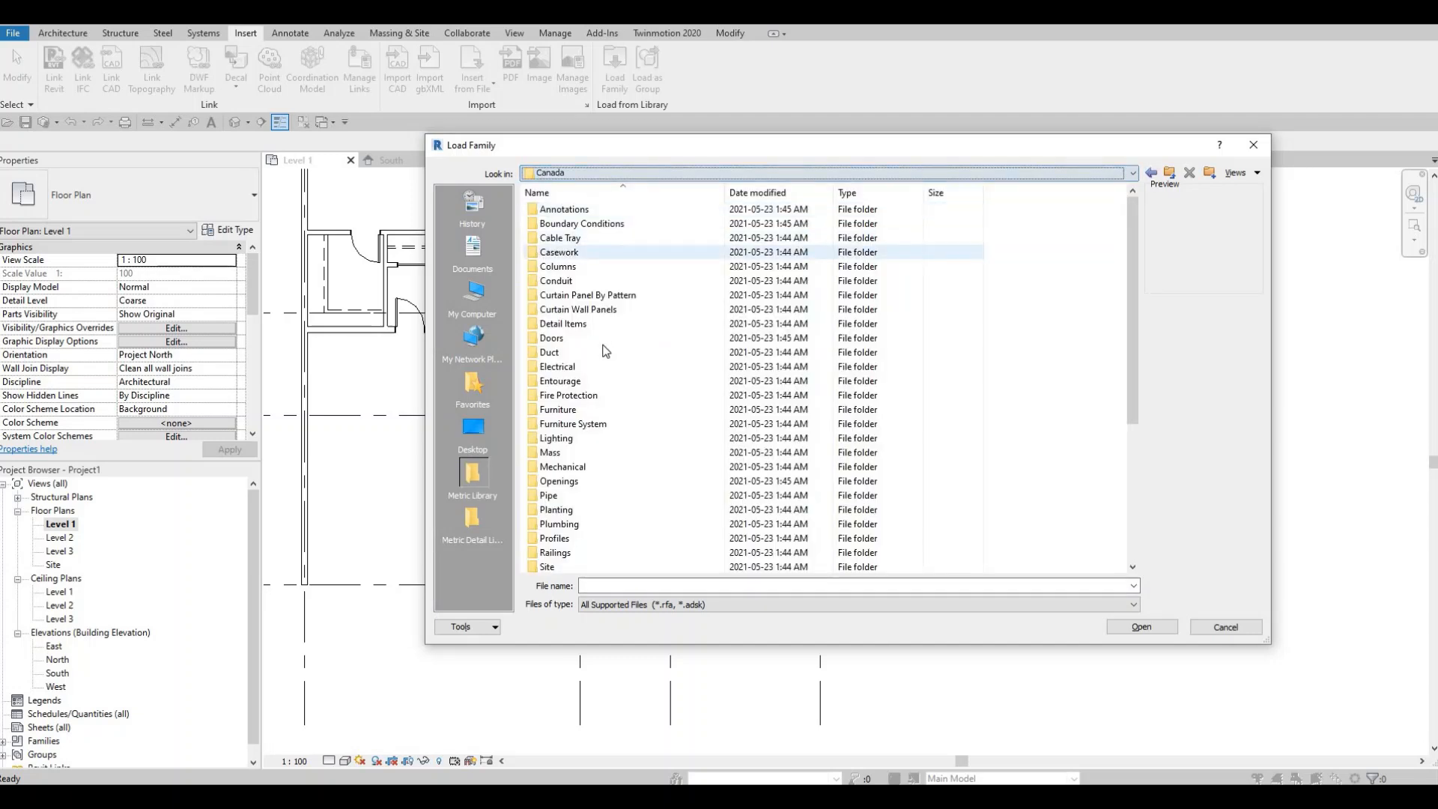
pyautogui.click(589, 411)
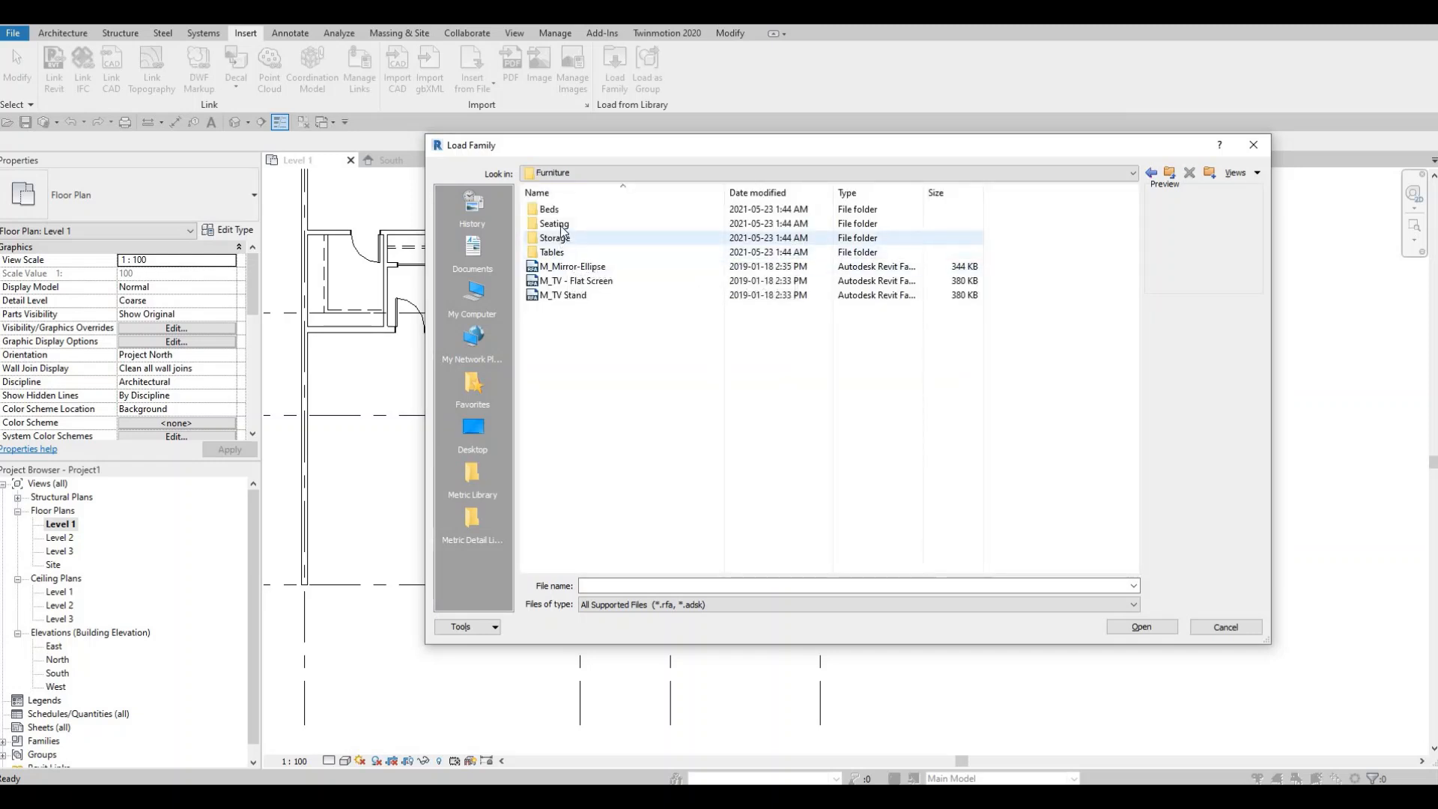
pyautogui.doubleClick(561, 253)
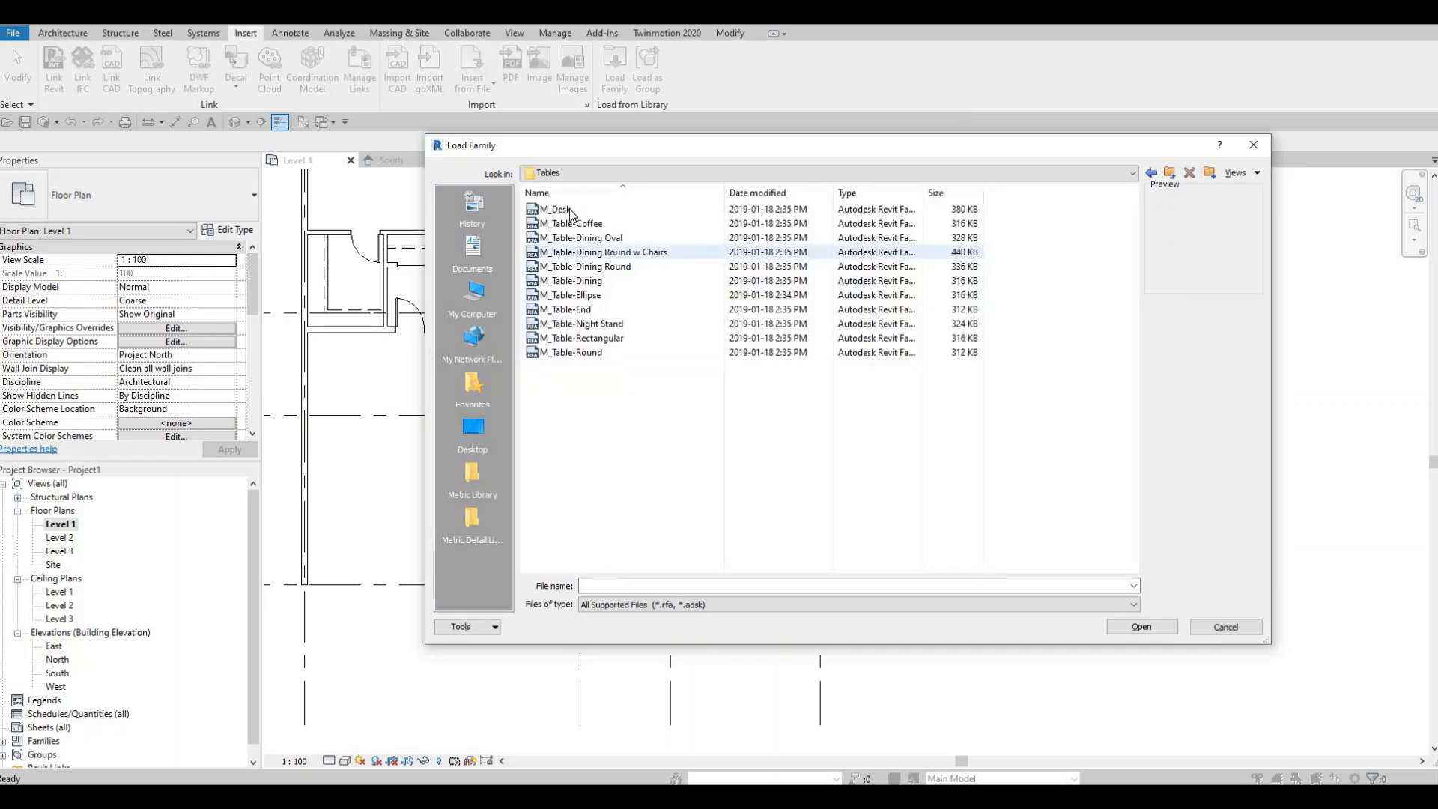
pyautogui.click(573, 213)
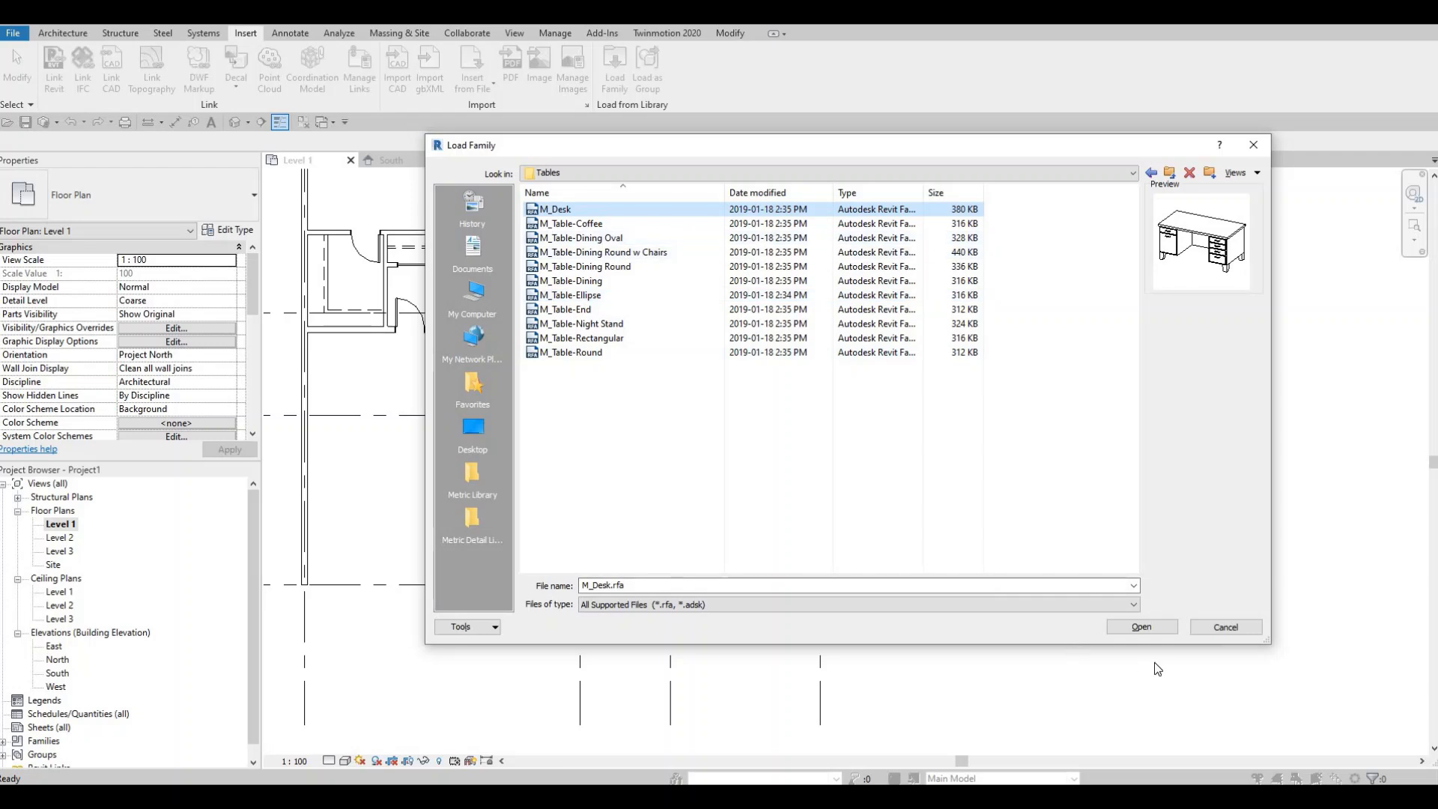
pyautogui.click(1139, 628)
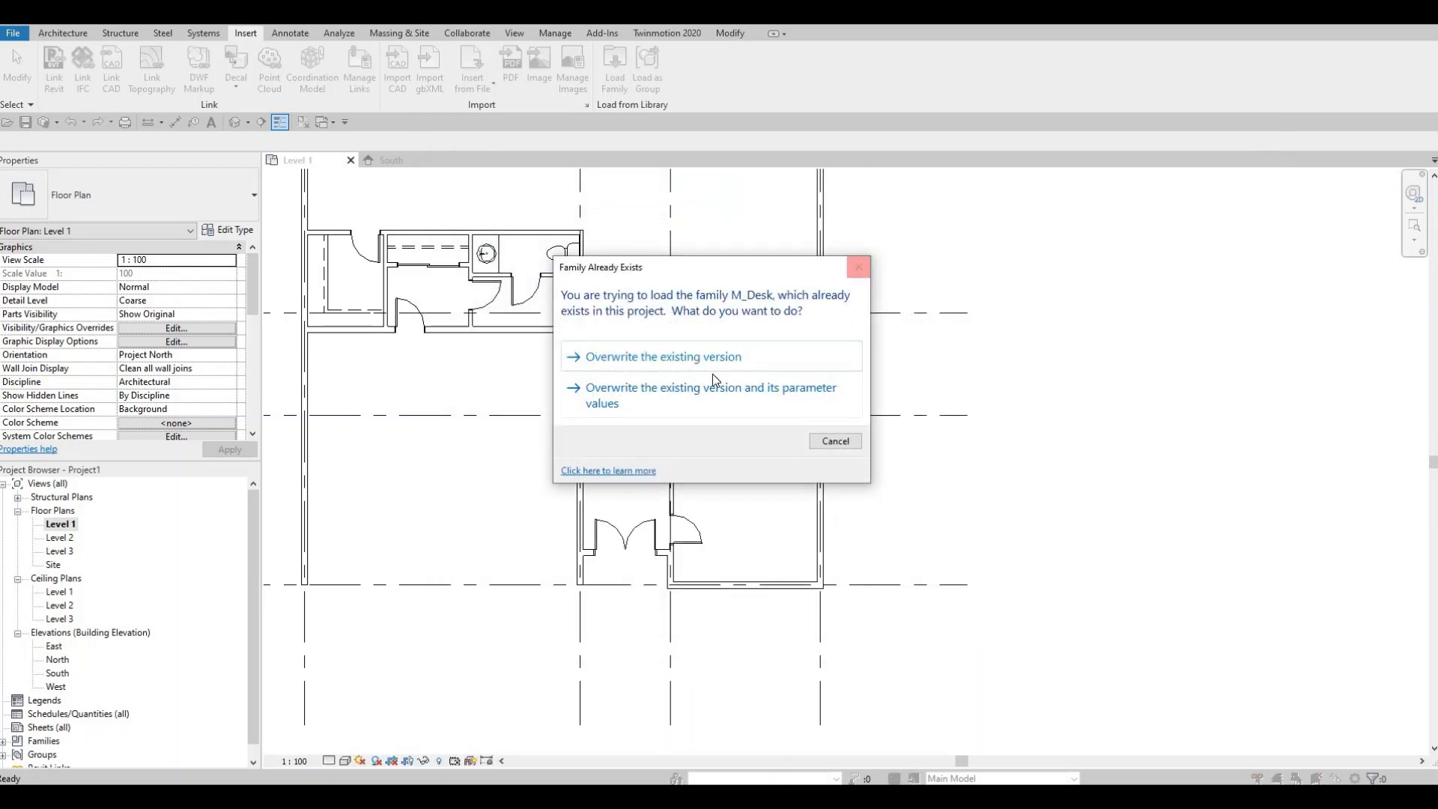
pyautogui.click(713, 382)
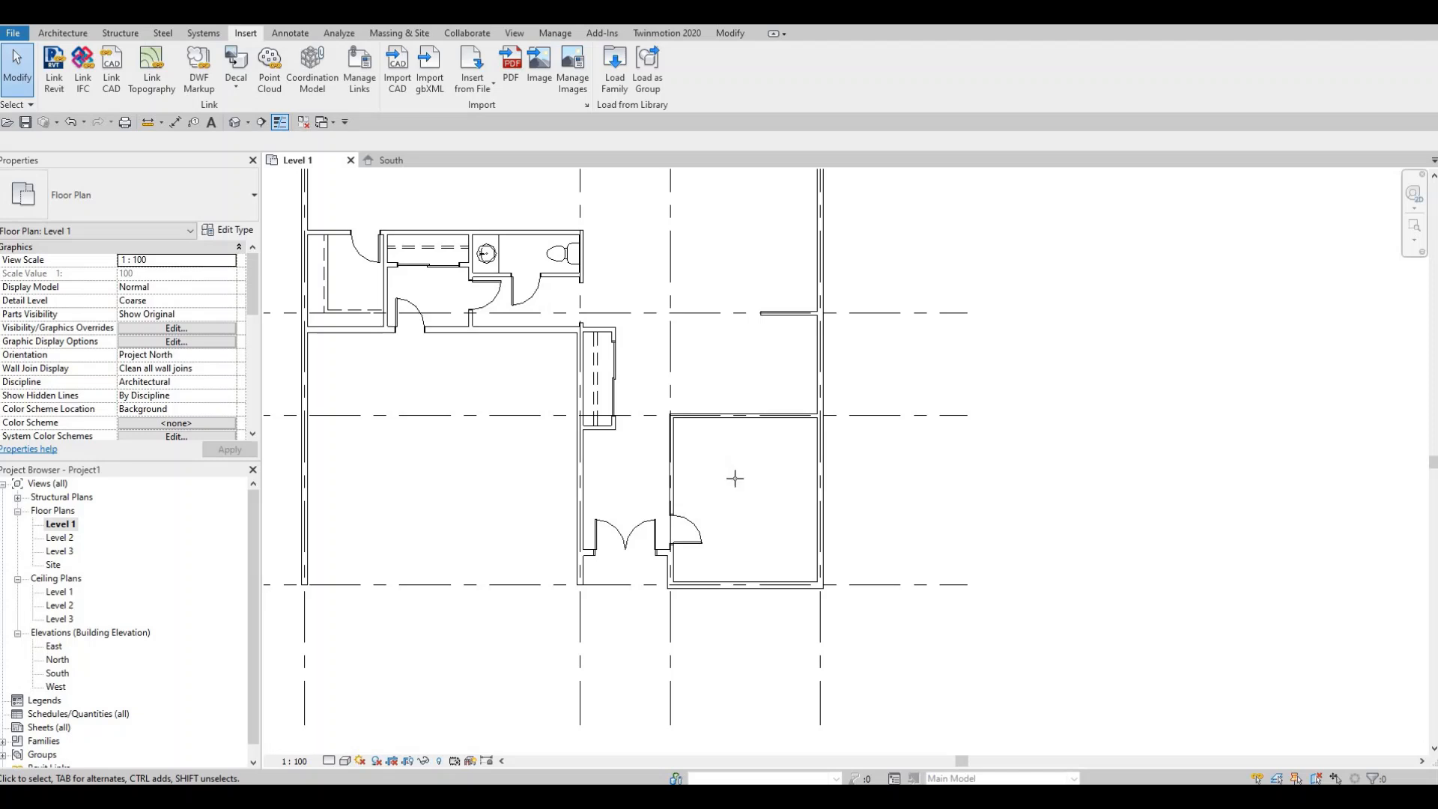
pyautogui.press('Escape')
pyautogui.press('Escape')
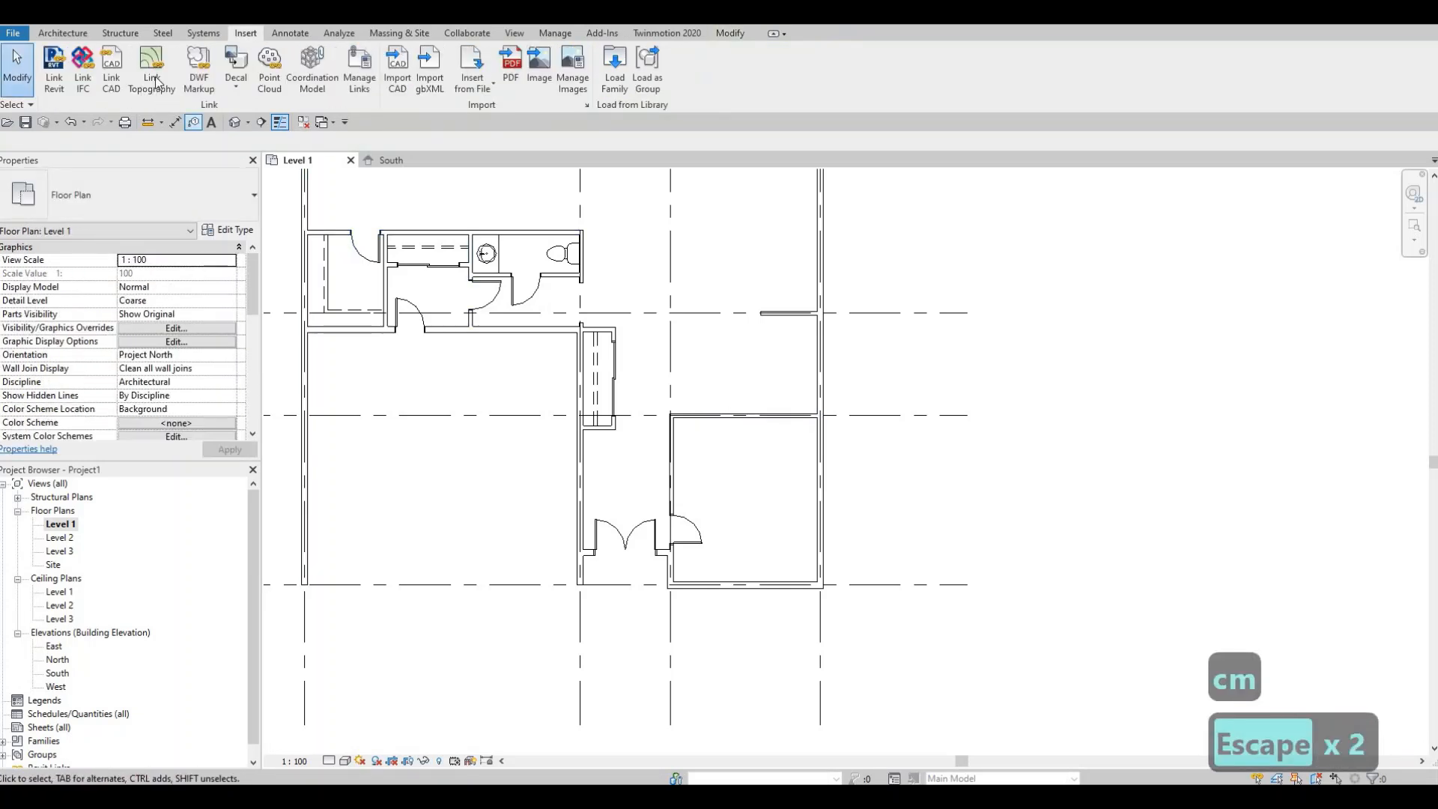
# - Place an M_Desk 1525 x 762mm, rotated vertical, in the lower right room
pyautogui.click(65, 33)
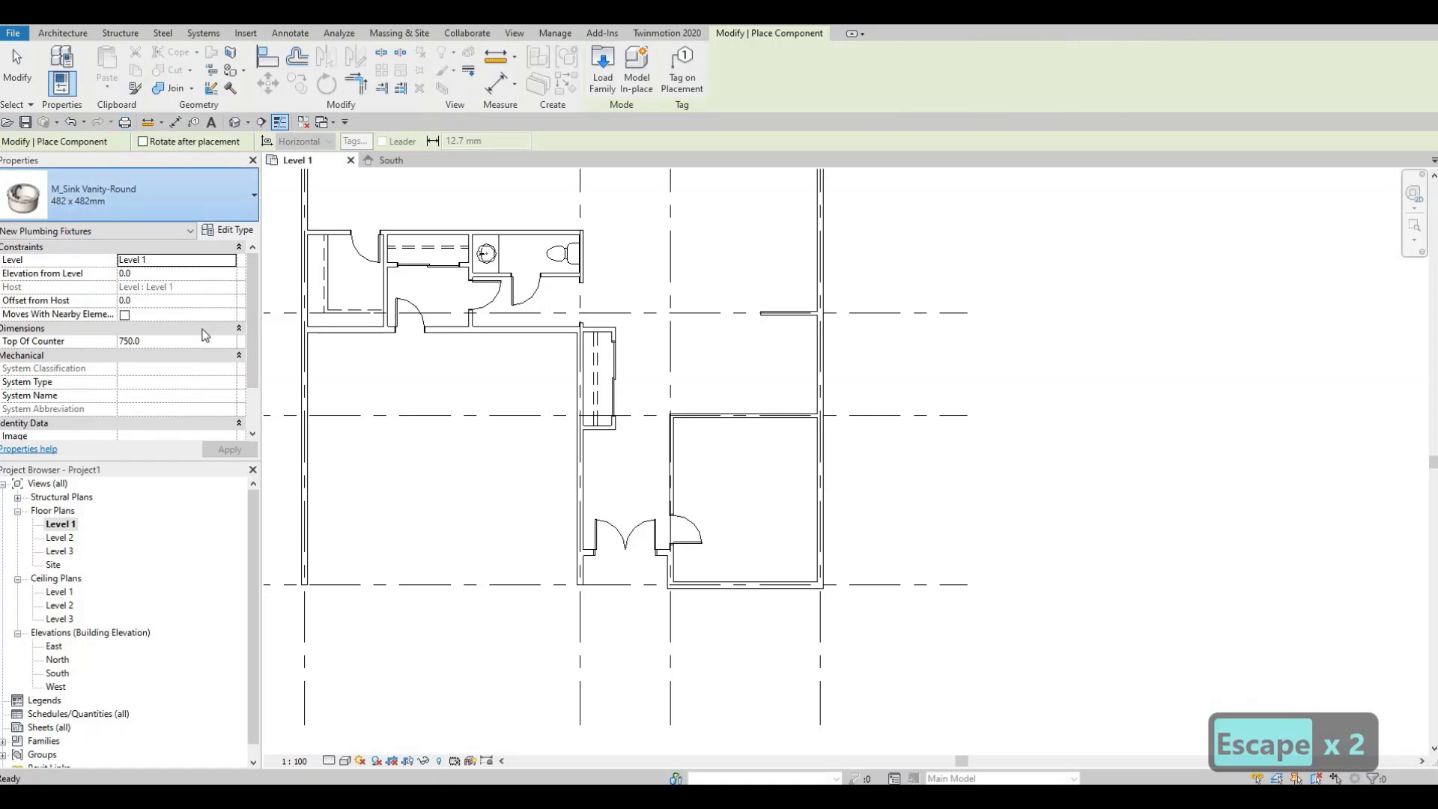
pyautogui.click(113, 196)
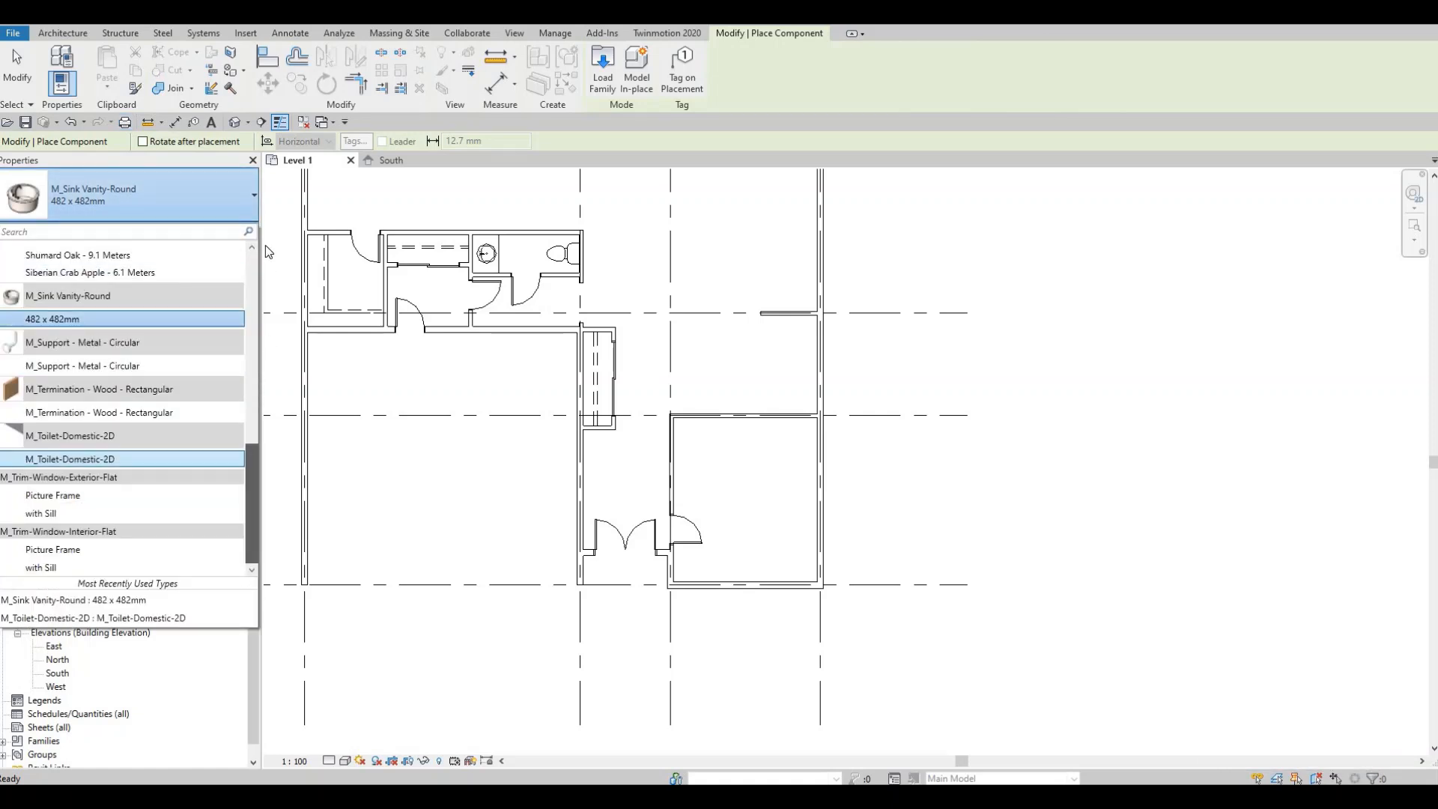
pyautogui.scroll(5, 107, 263)
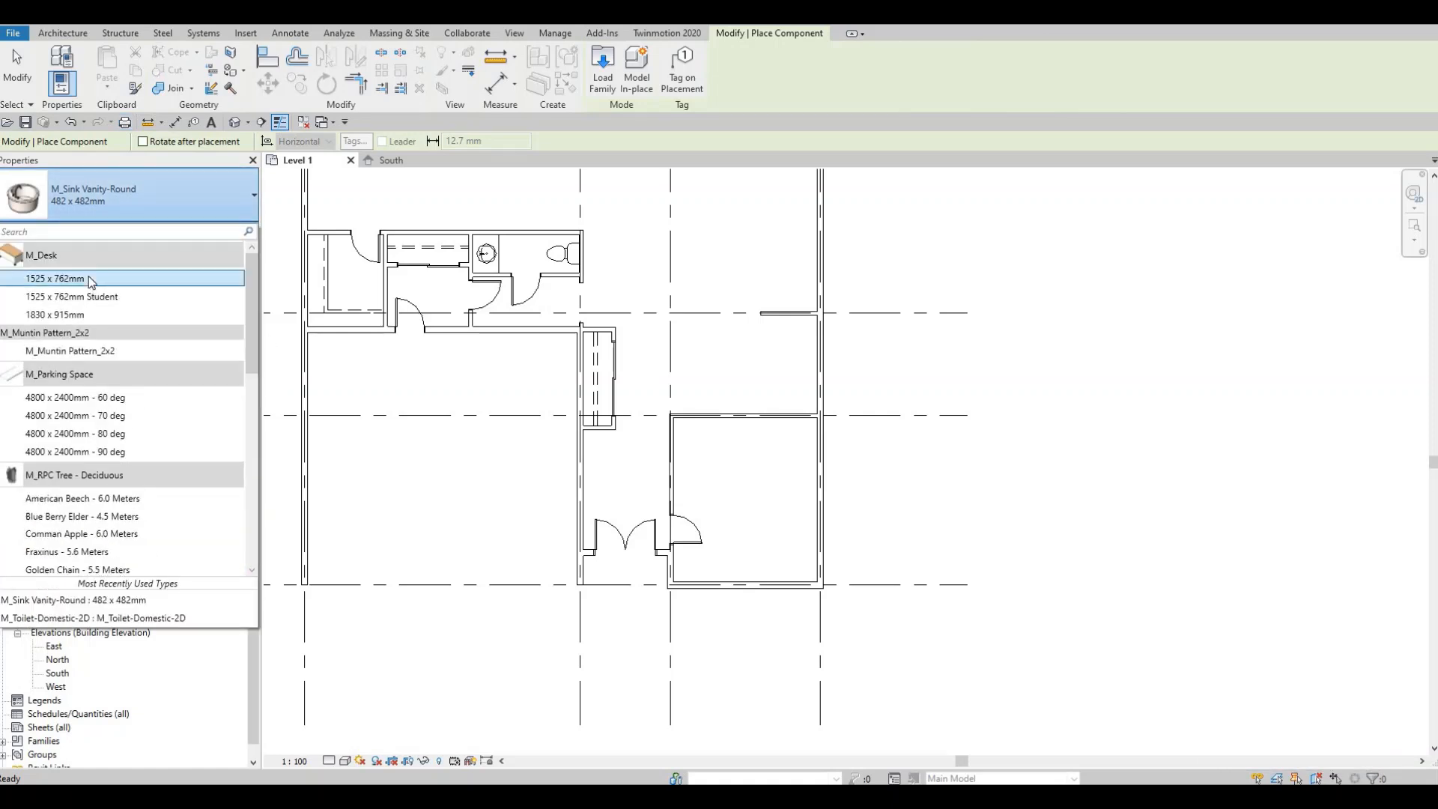
pyautogui.click(125, 280)
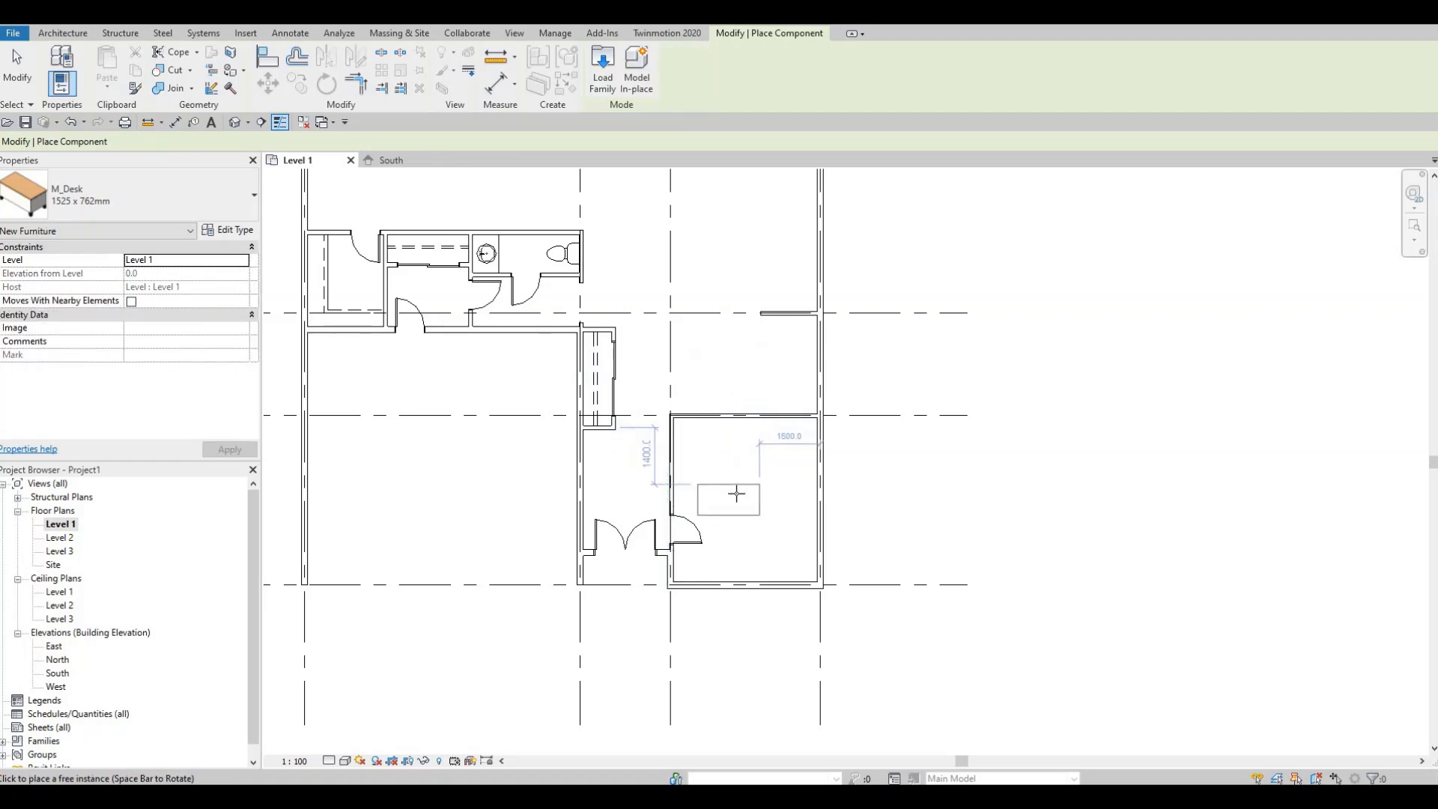
pyautogui.press('space')
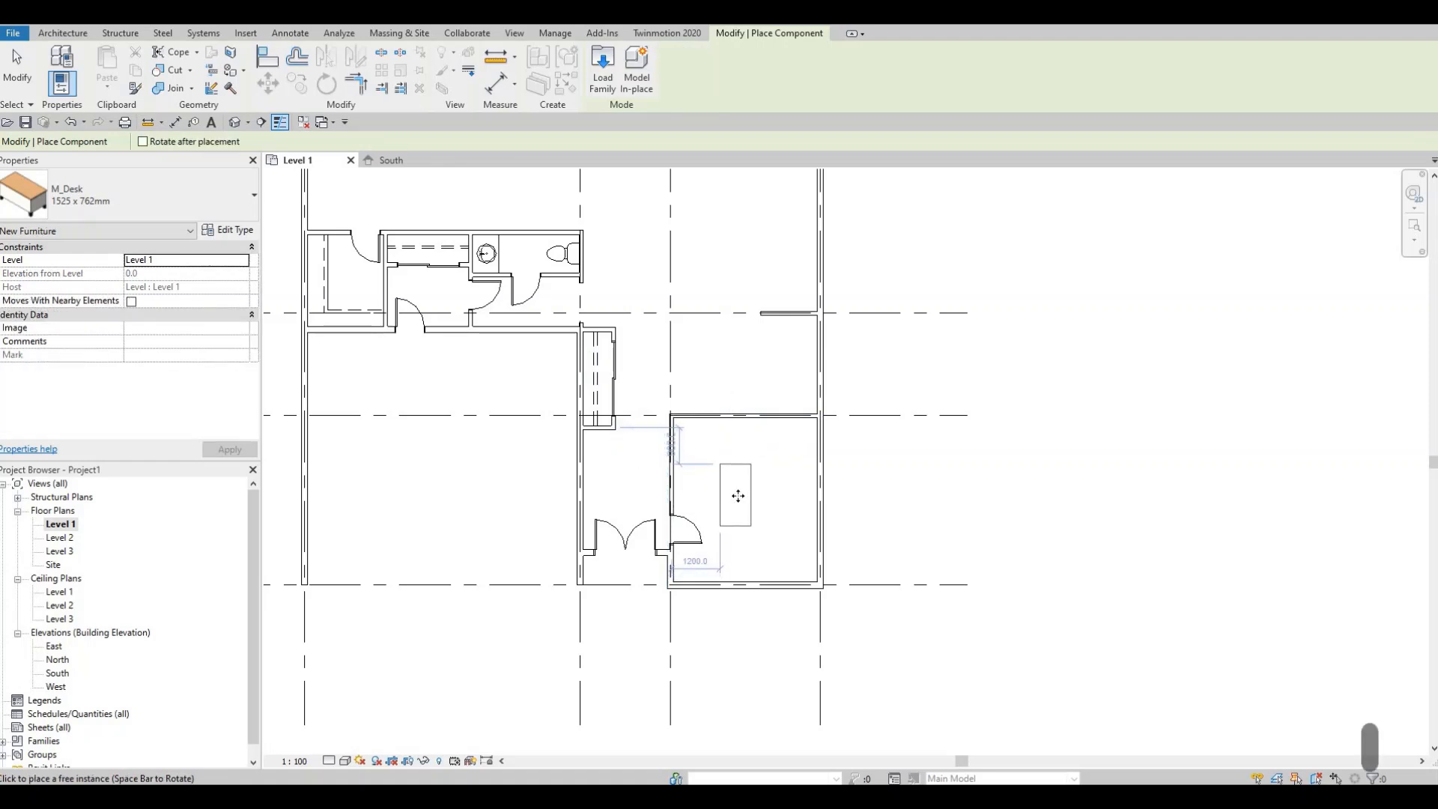
pyautogui.click(787, 464)
pyautogui.press('Escape')
pyautogui.press('Escape')
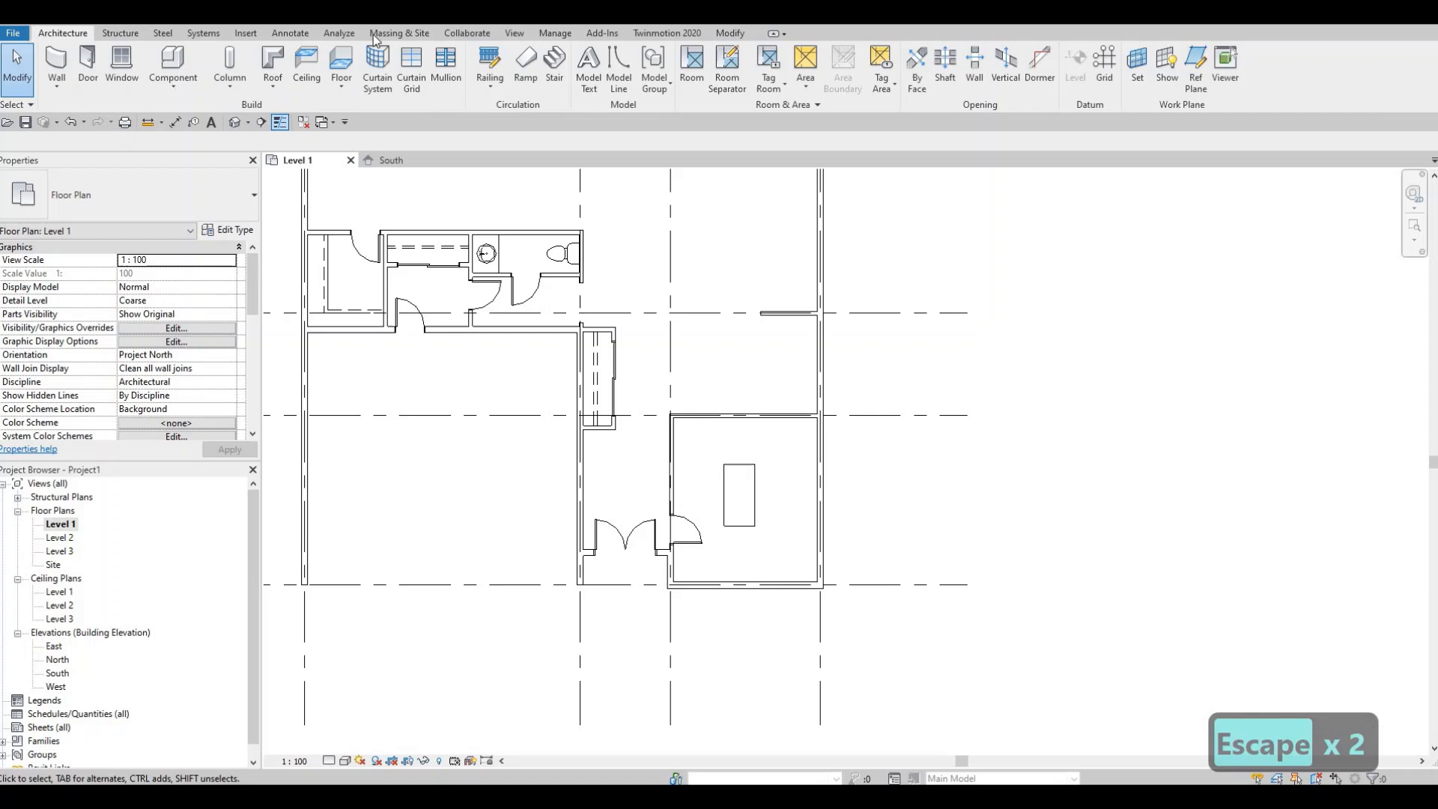
# - Load the M_Chair-Executive family from the Canada Furniture > Seating library
pyautogui.click(241, 35)
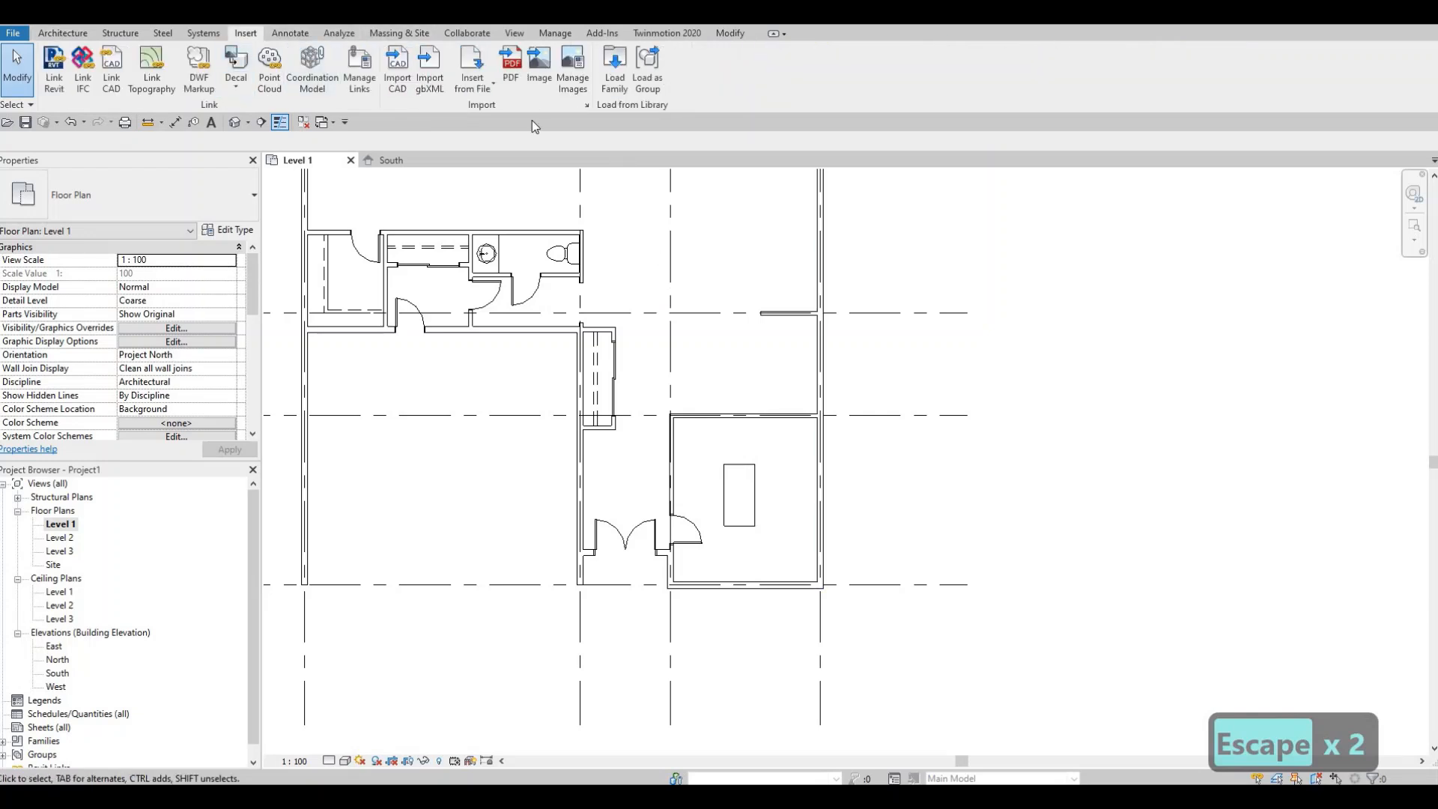
pyautogui.click(608, 79)
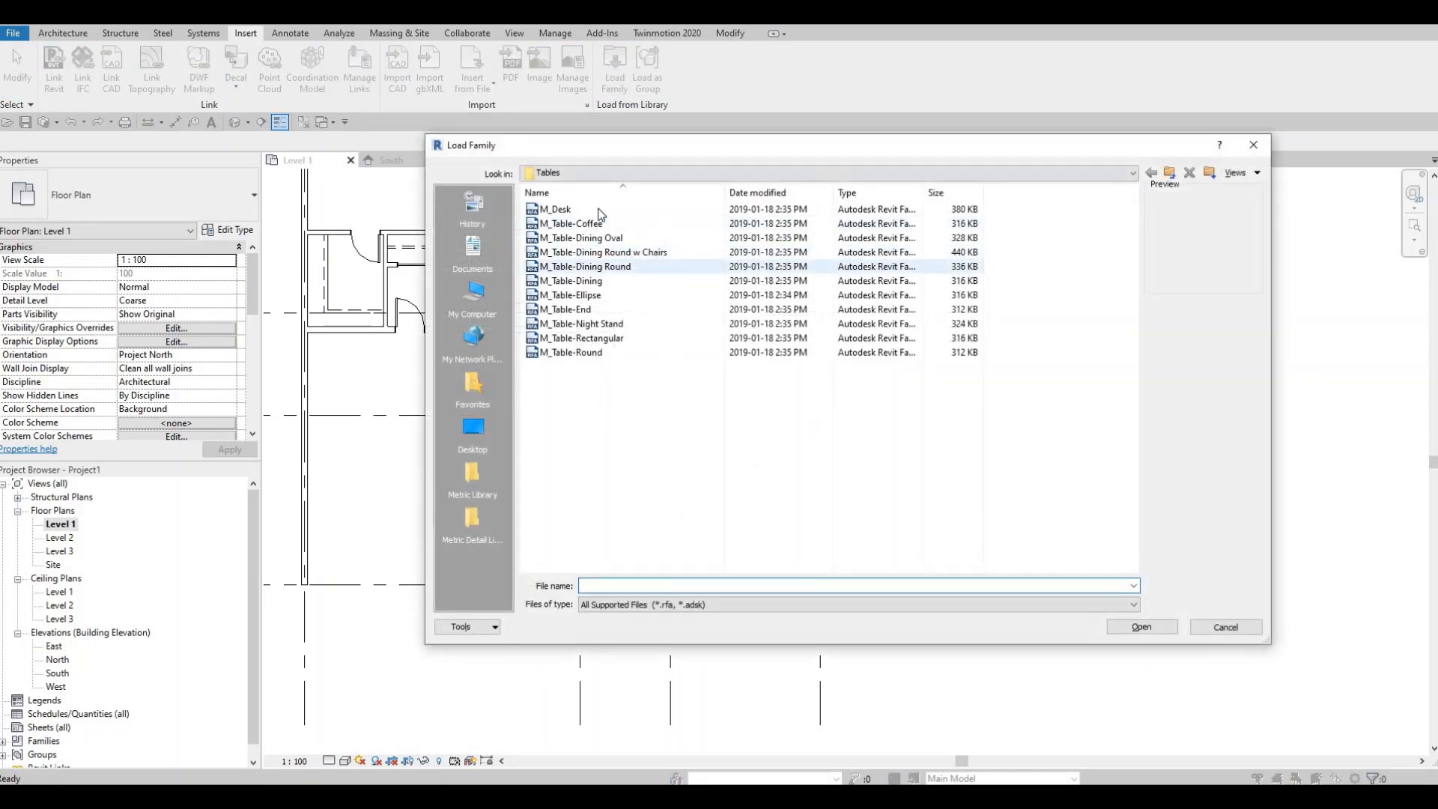
pyautogui.click(622, 173)
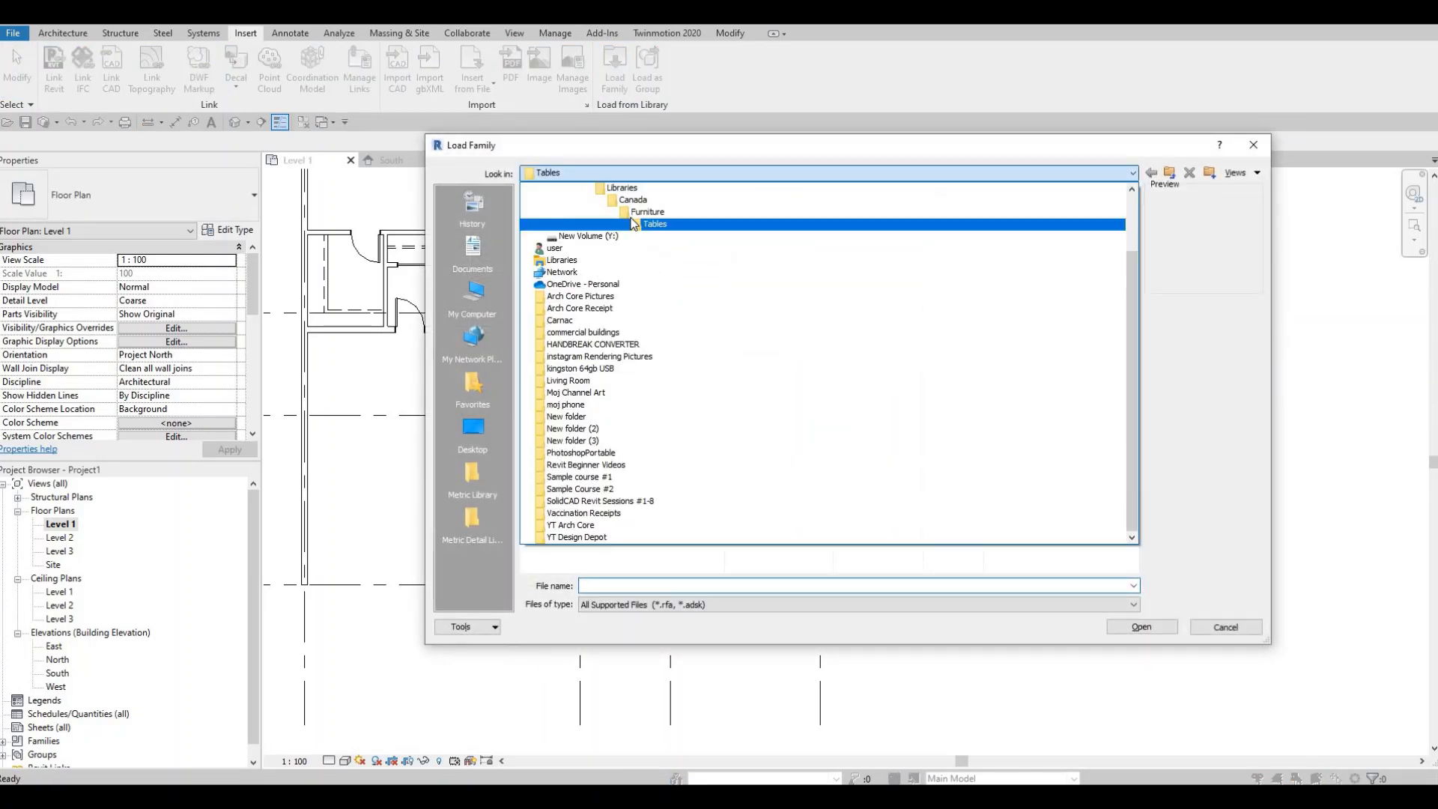
pyautogui.click(584, 210)
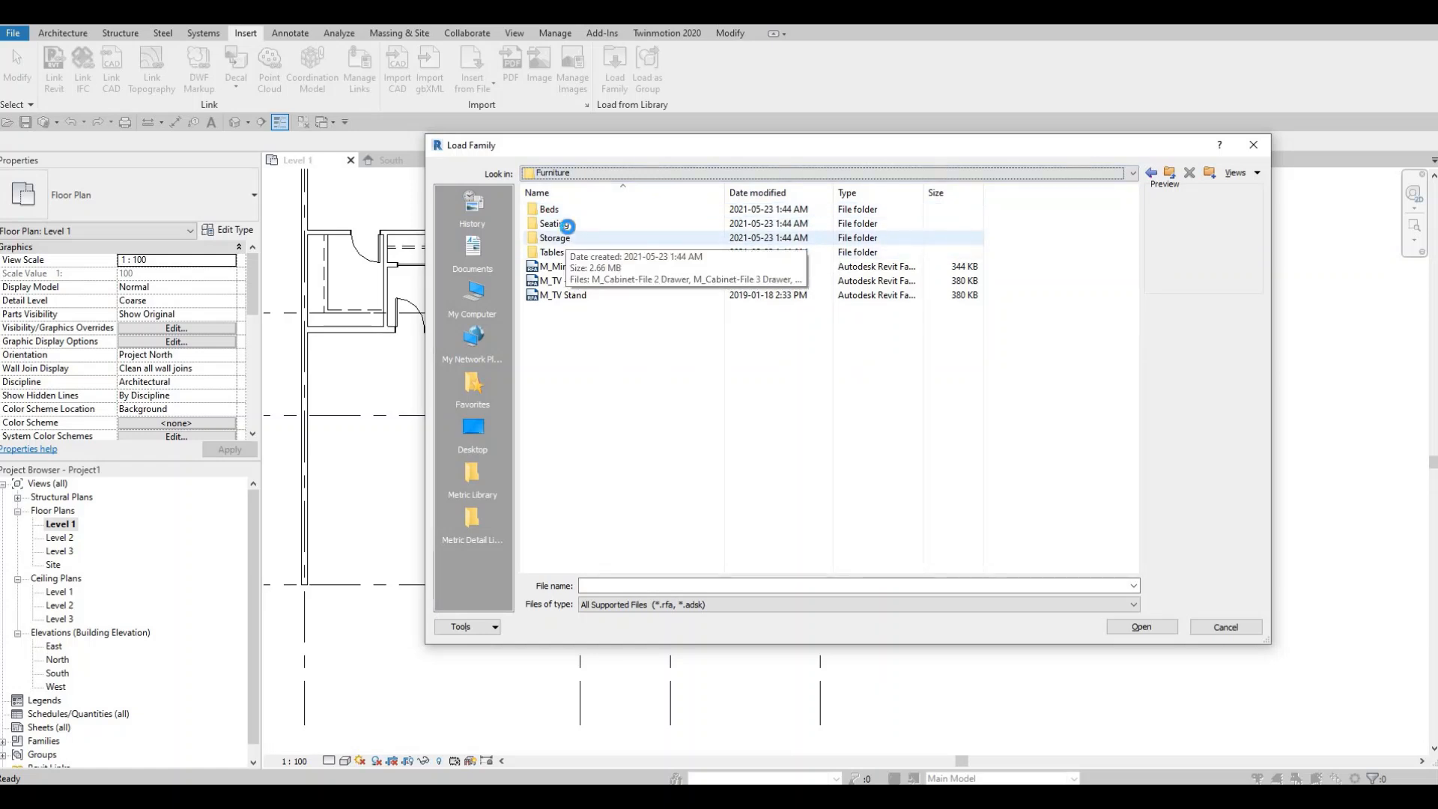
pyautogui.doubleClick(586, 225)
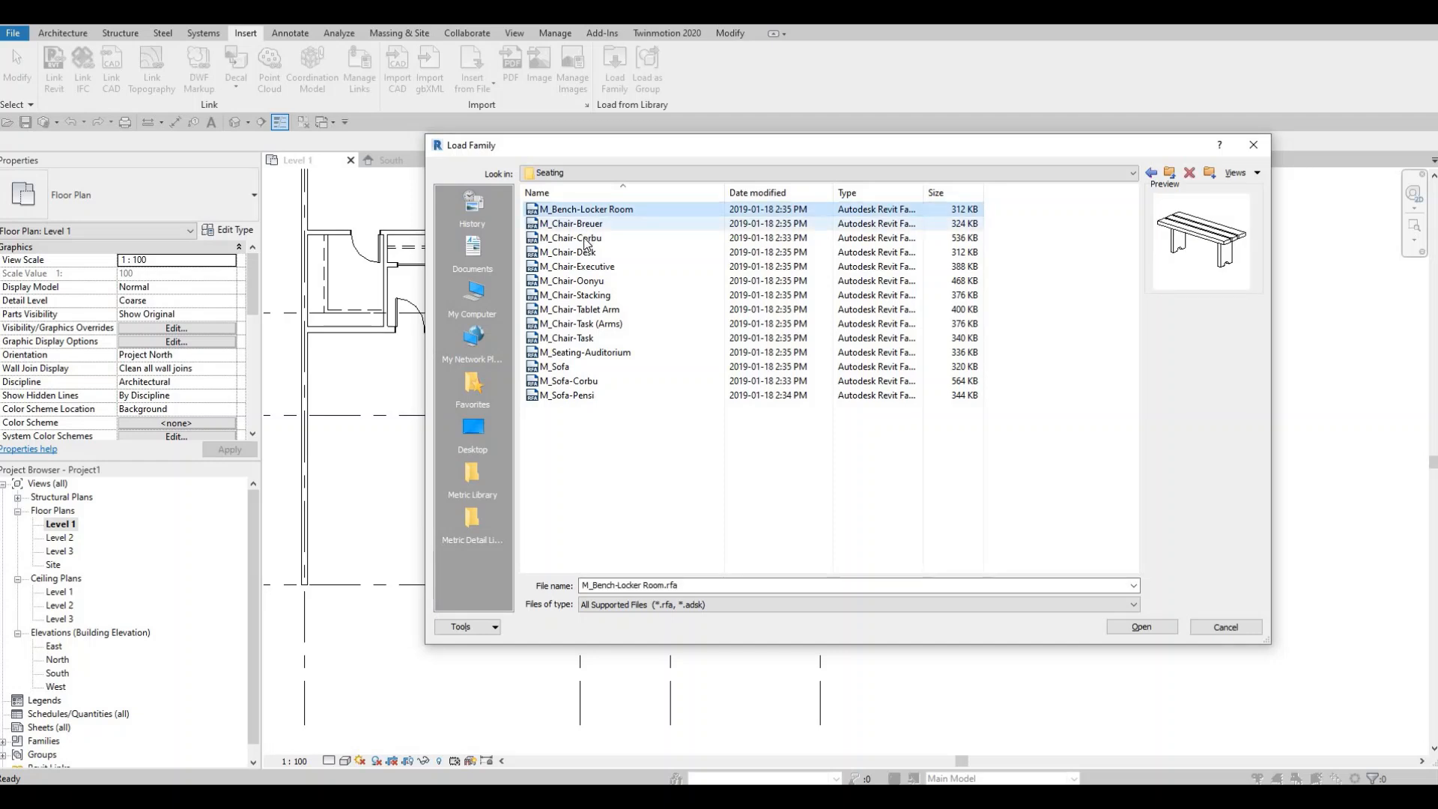
pyautogui.click(584, 224)
pyautogui.click(584, 239)
pyautogui.click(583, 253)
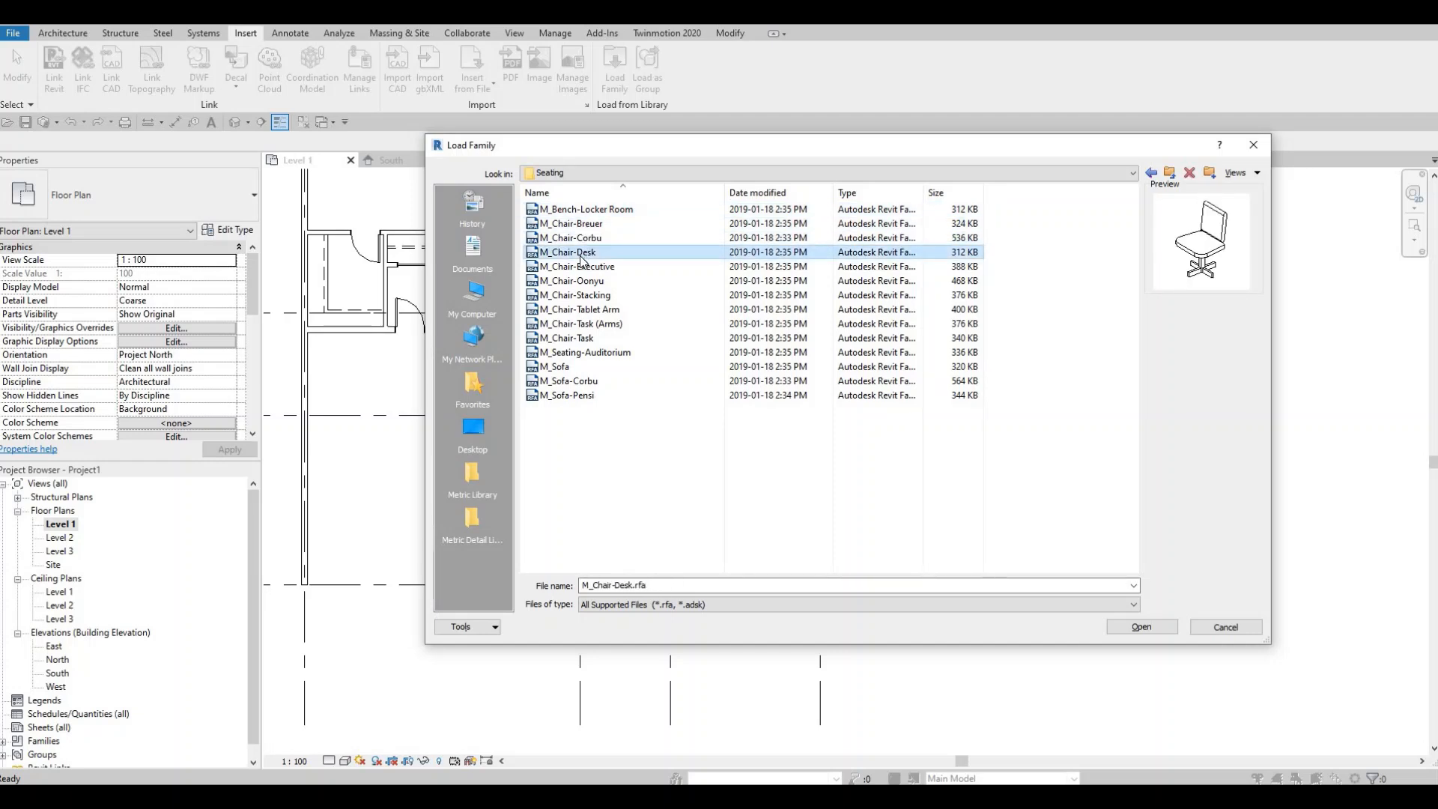
pyautogui.click(584, 268)
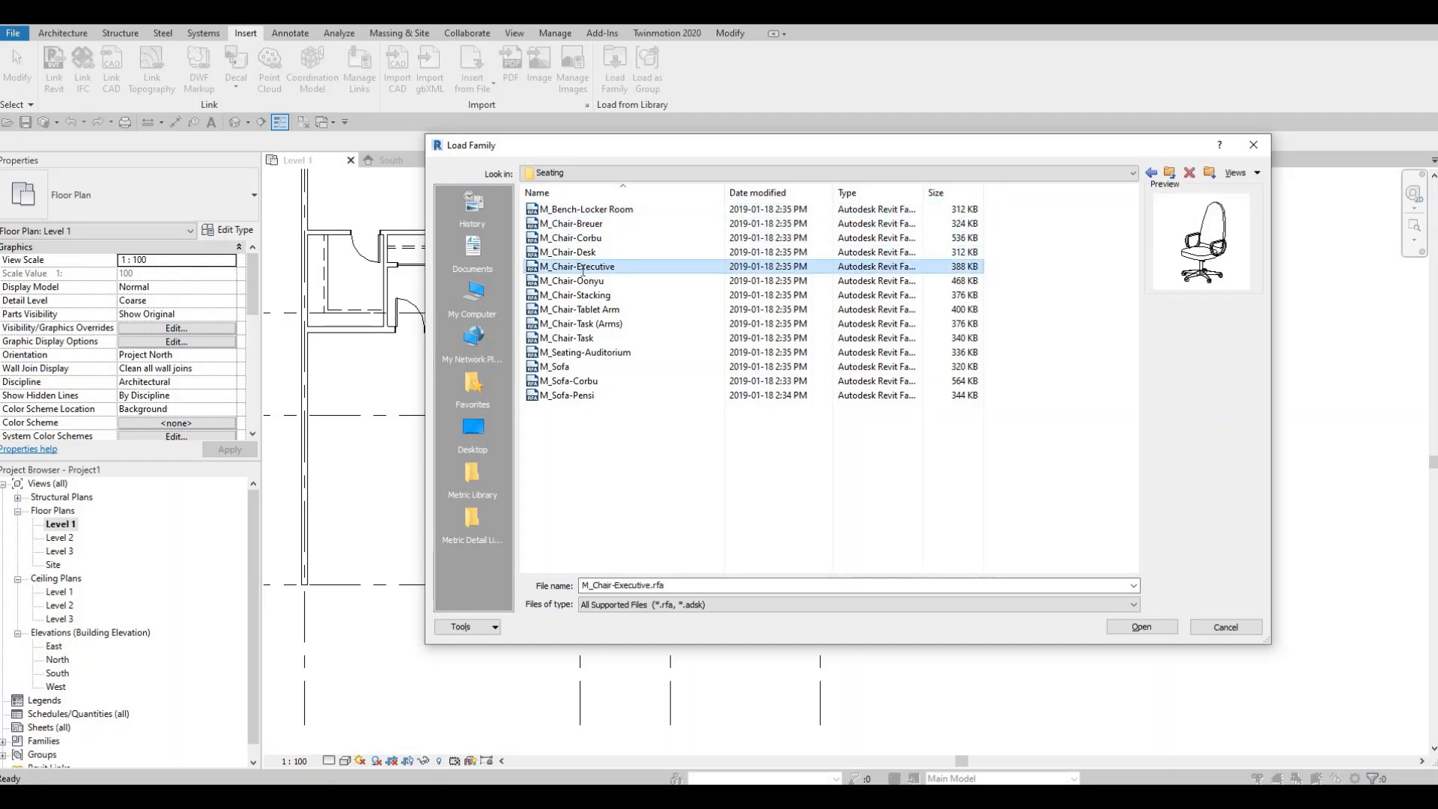
pyautogui.click(581, 272)
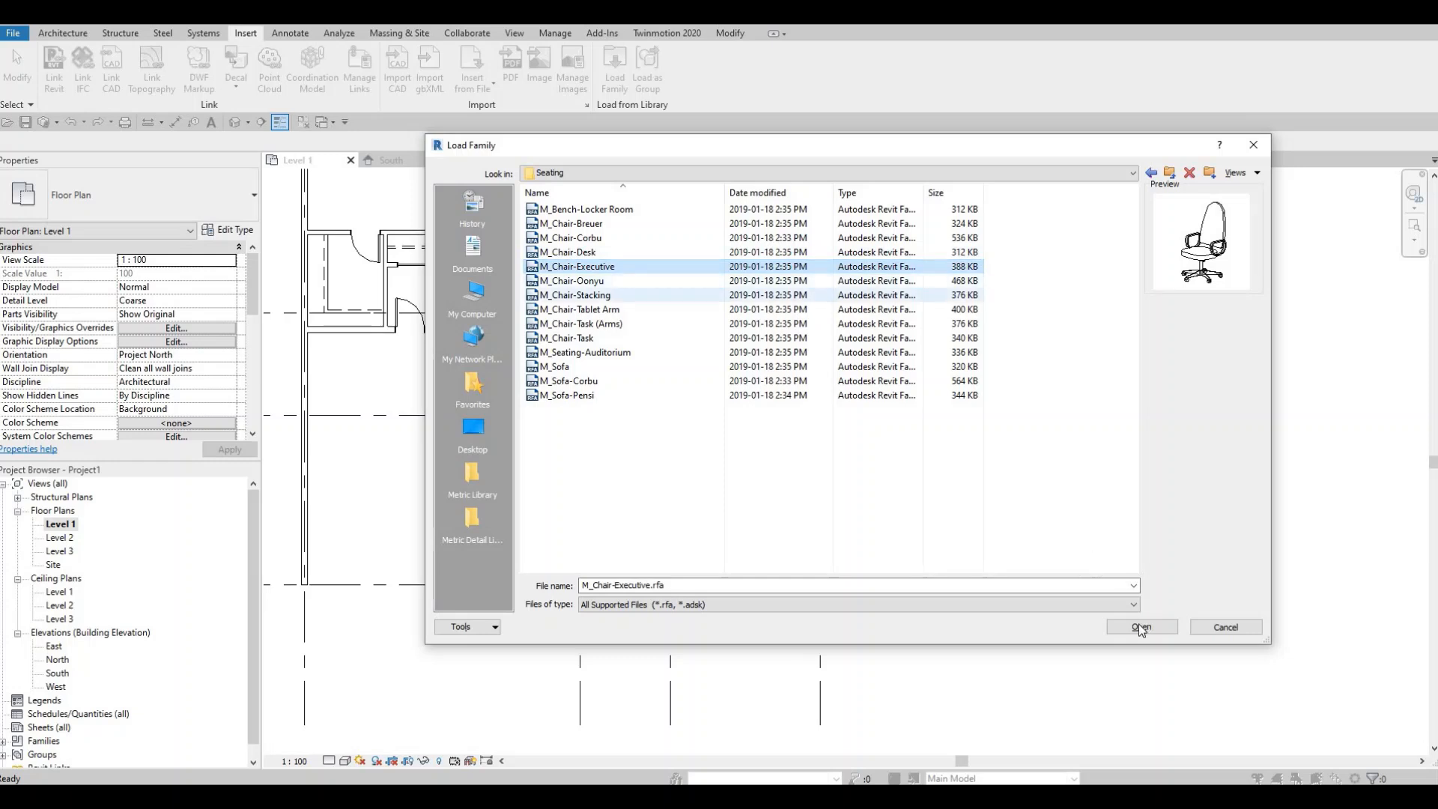
pyautogui.press('Return')
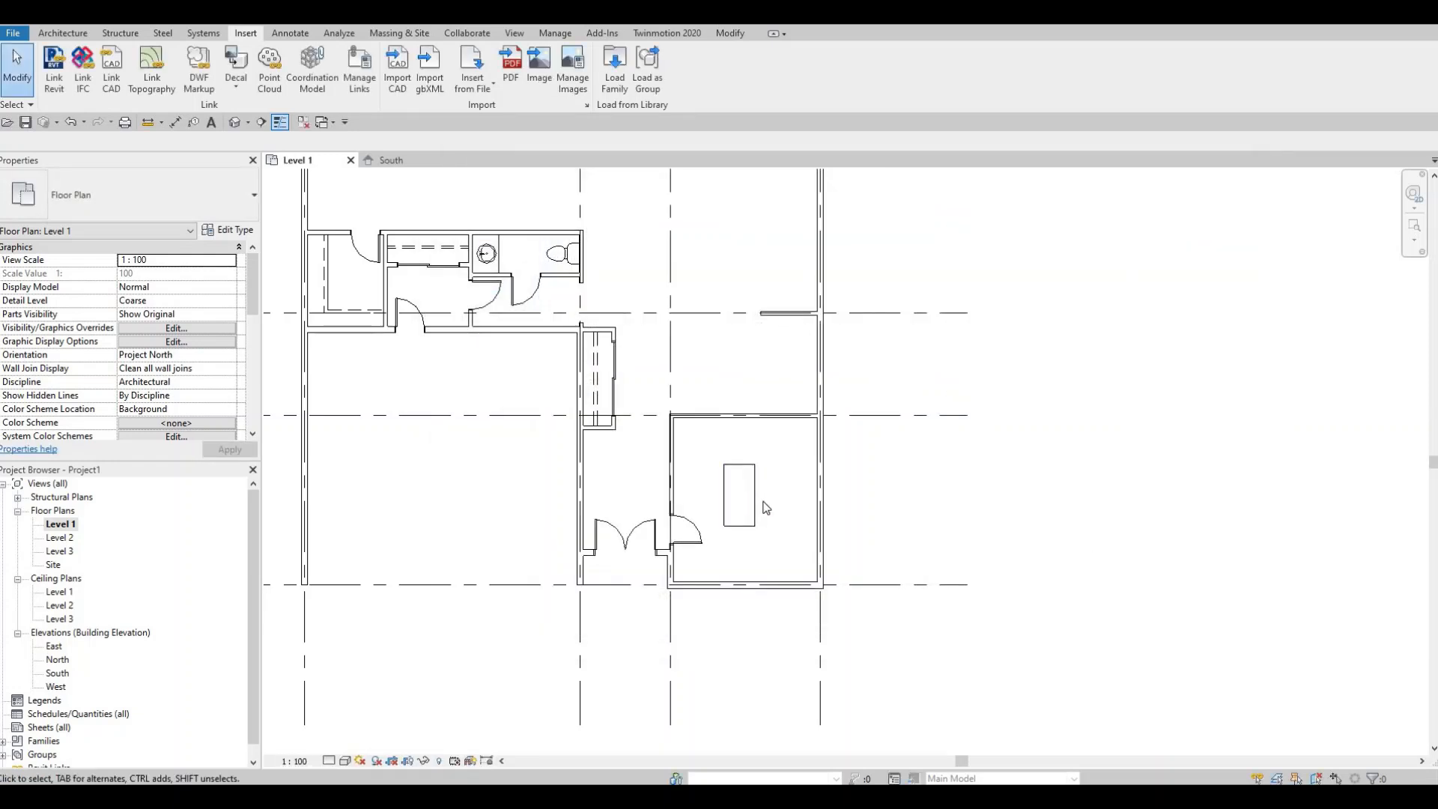
# - Place an M_Chair-Executive beside the desk in the lower right room
pyautogui.press('c')
pyautogui.press('m')
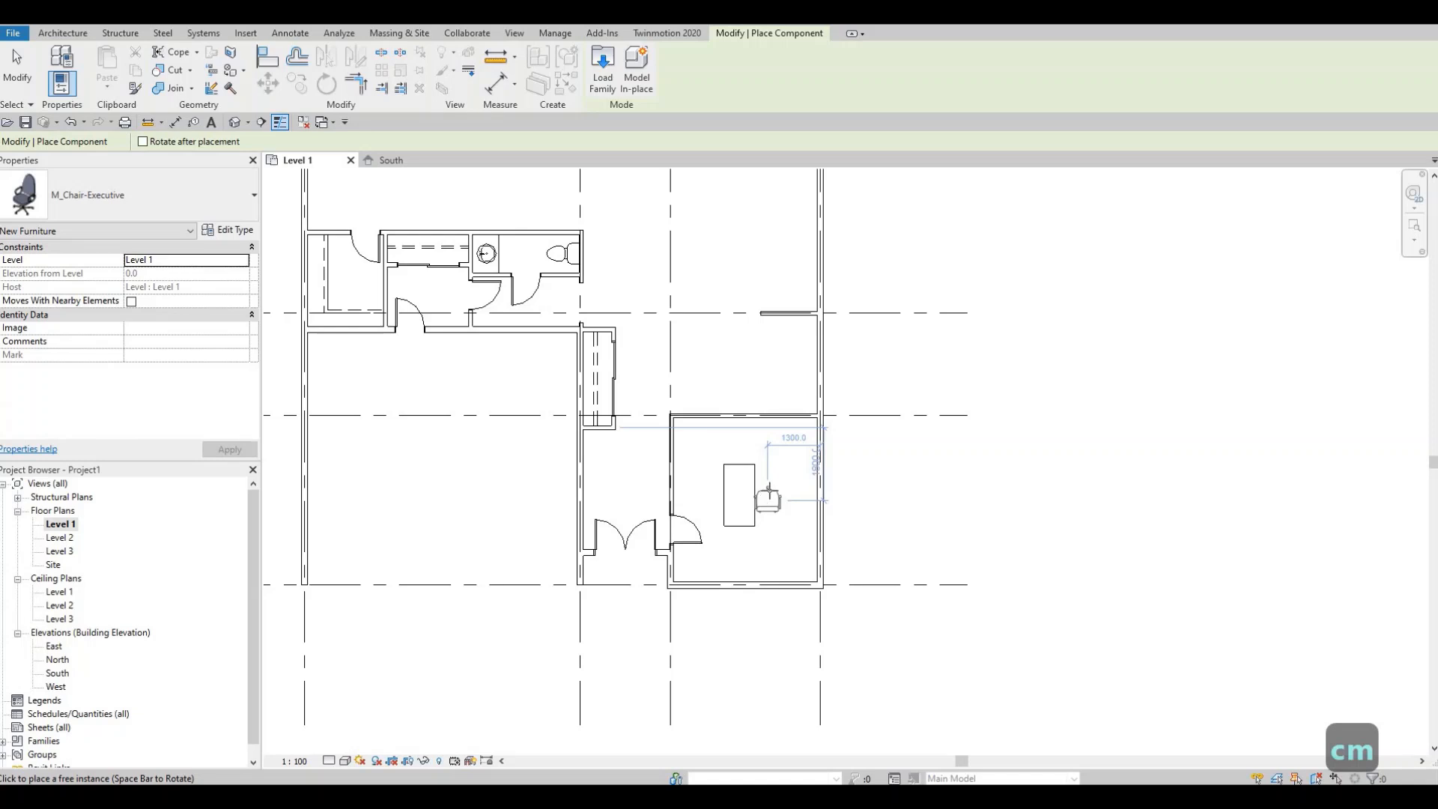
pyautogui.scroll(3, 767, 498)
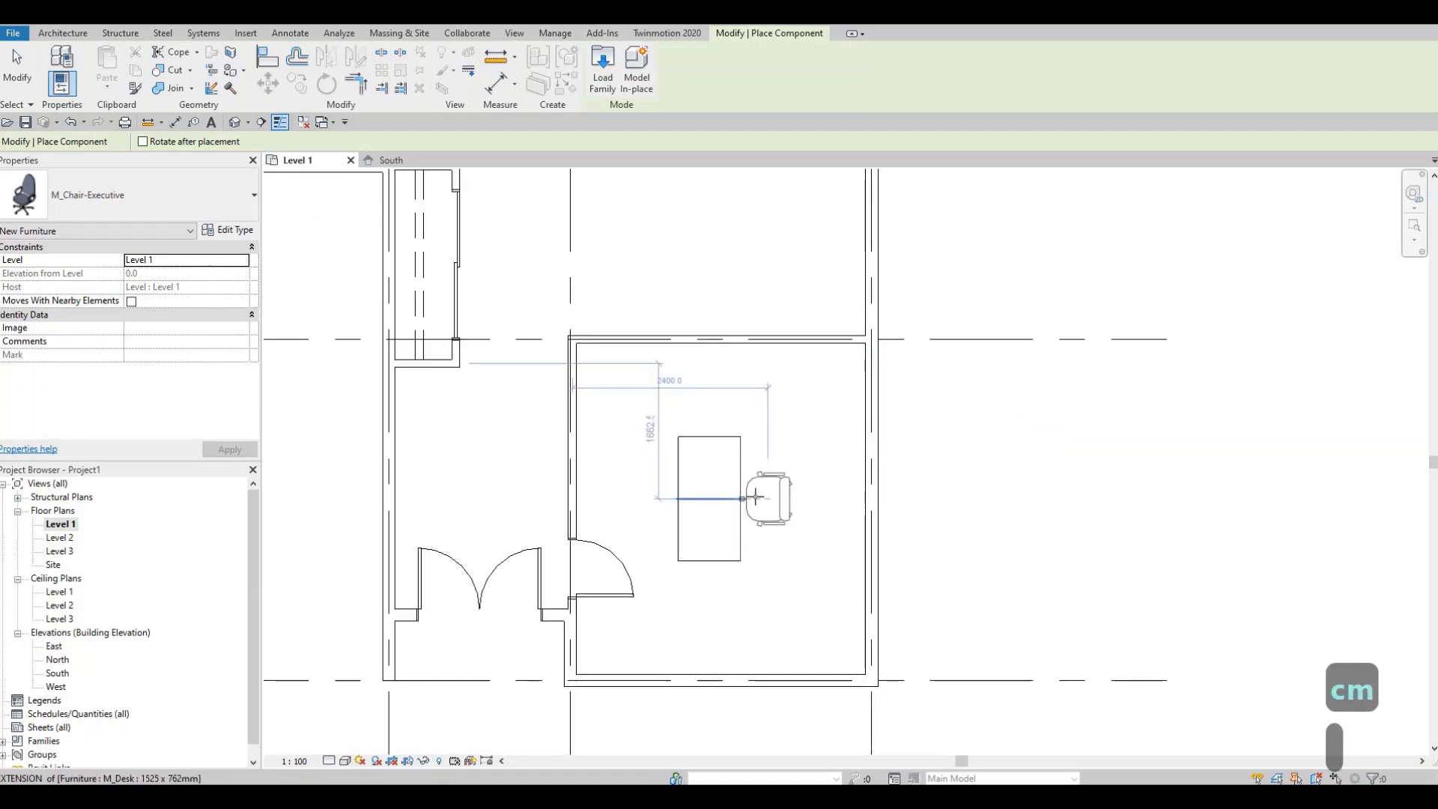
pyautogui.click(756, 497)
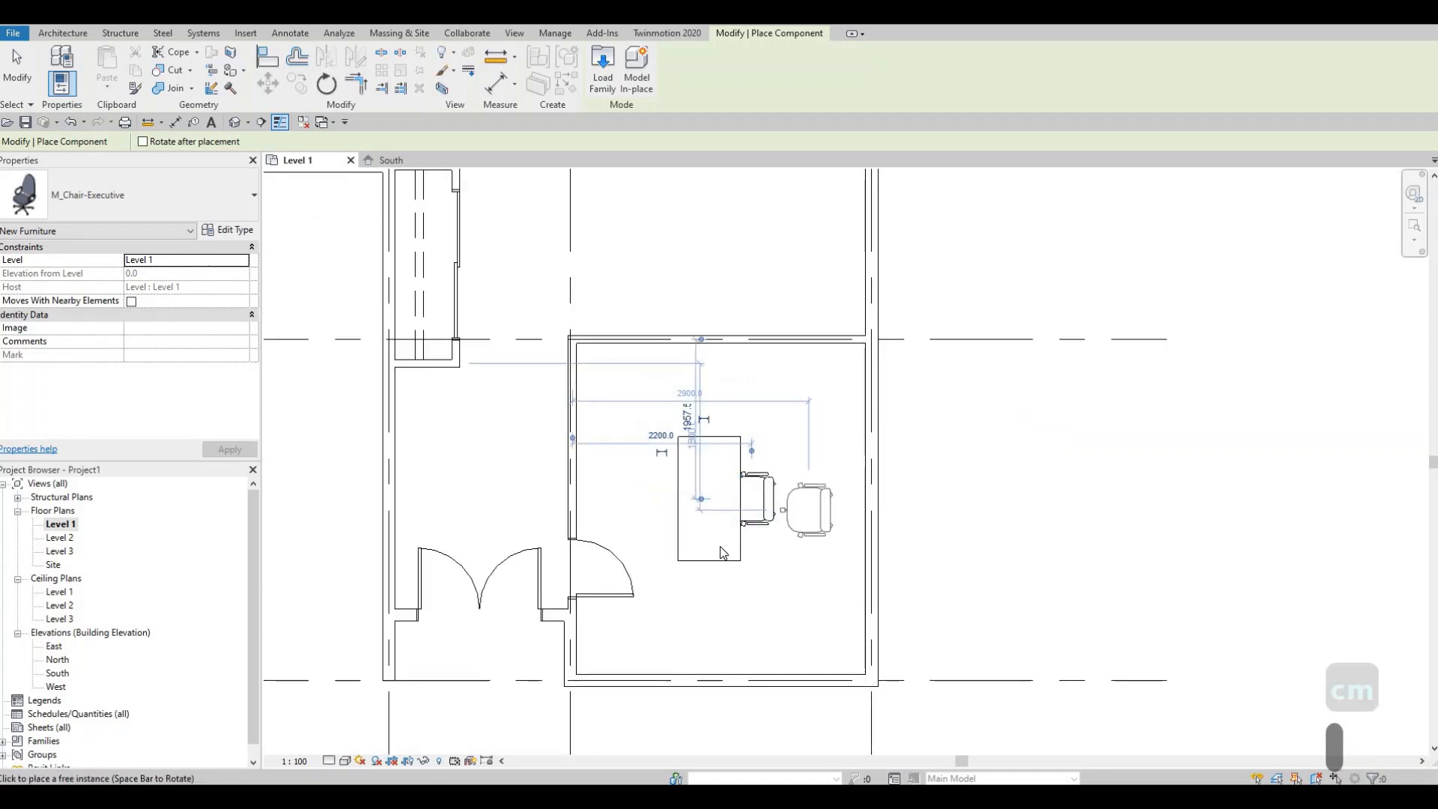
pyautogui.press('Escape')
pyautogui.press('Escape')
pyautogui.scroll(-3, 833, 461)
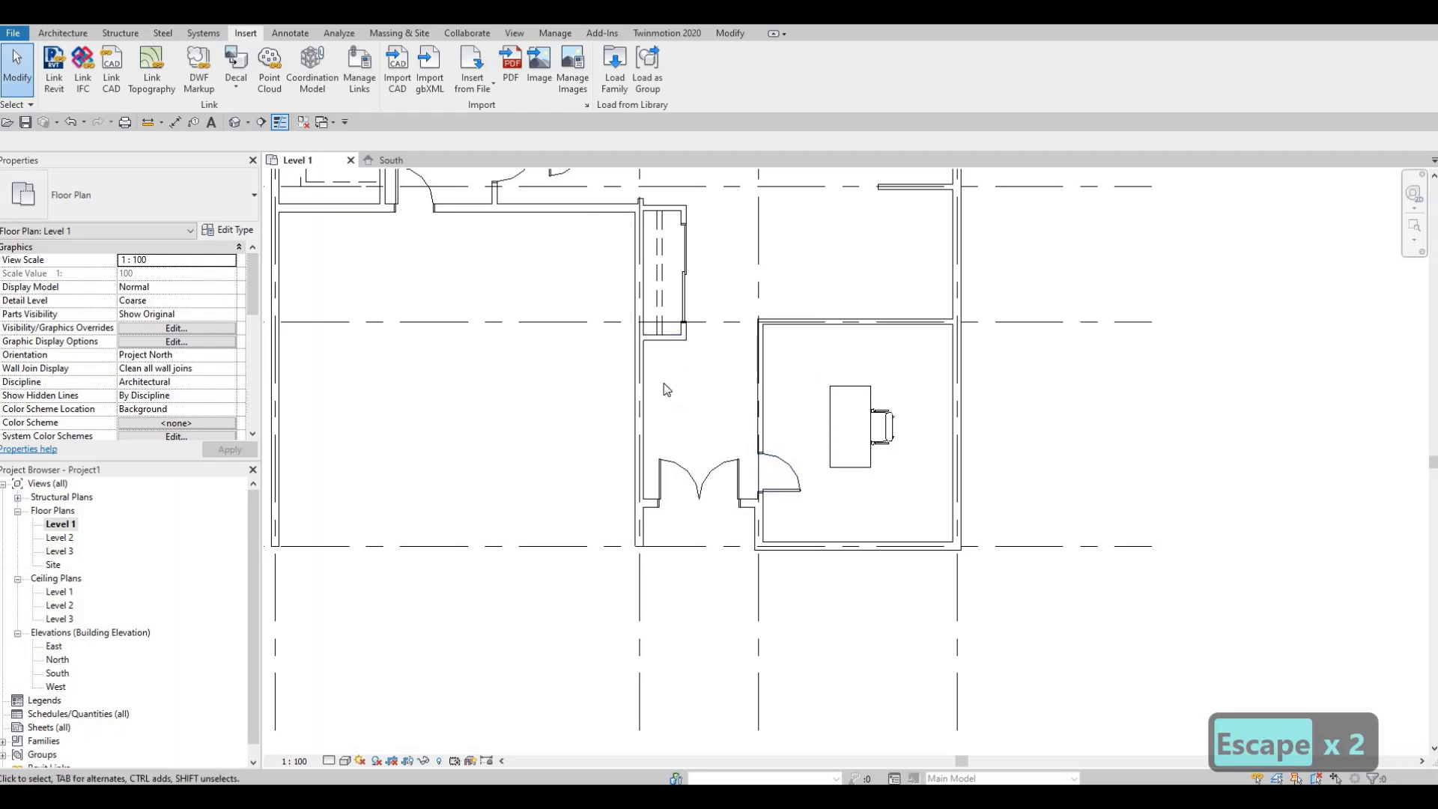
# - Load the M_Credenza family from the Canada Furniture > Storage library
pyautogui.click(611, 95)
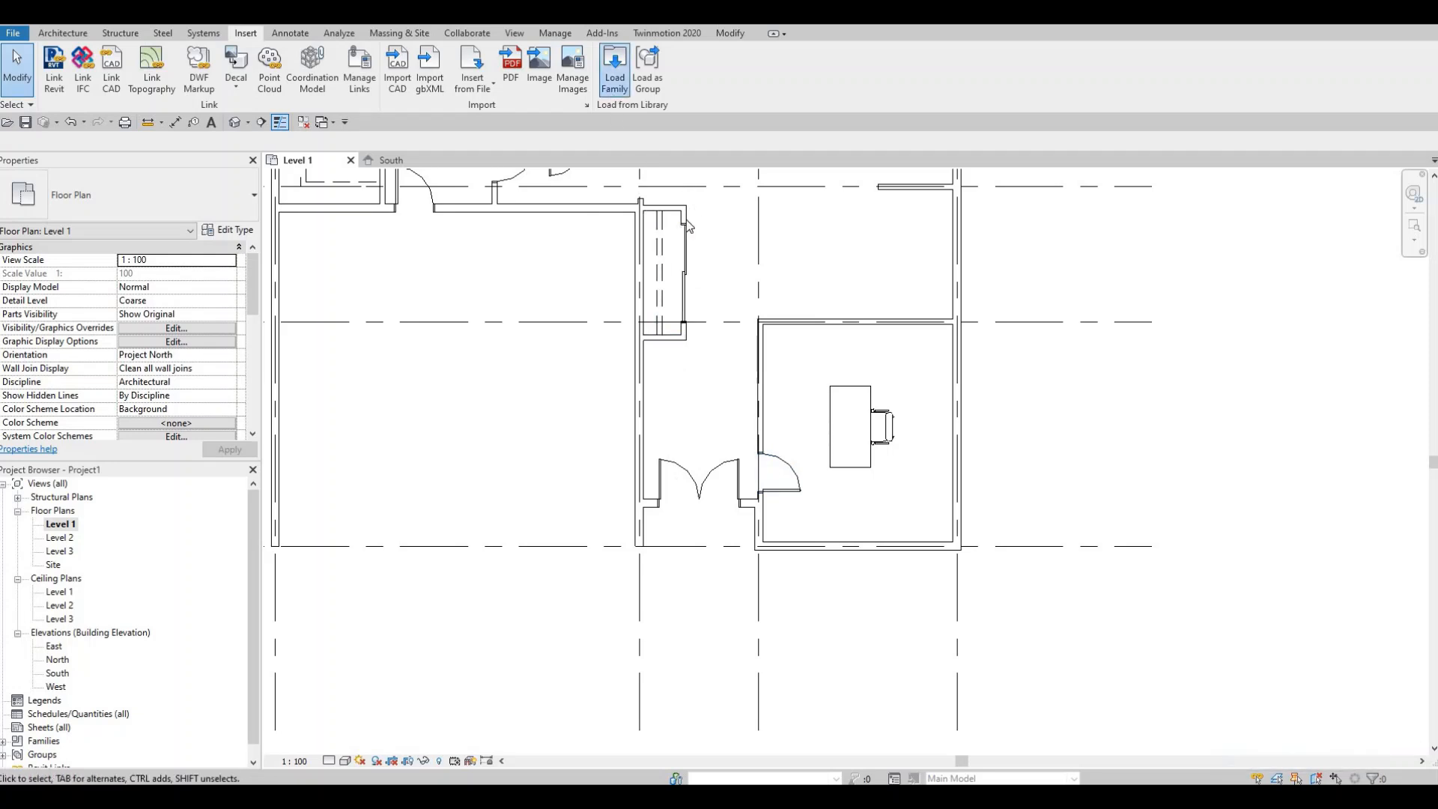
pyautogui.click(686, 173)
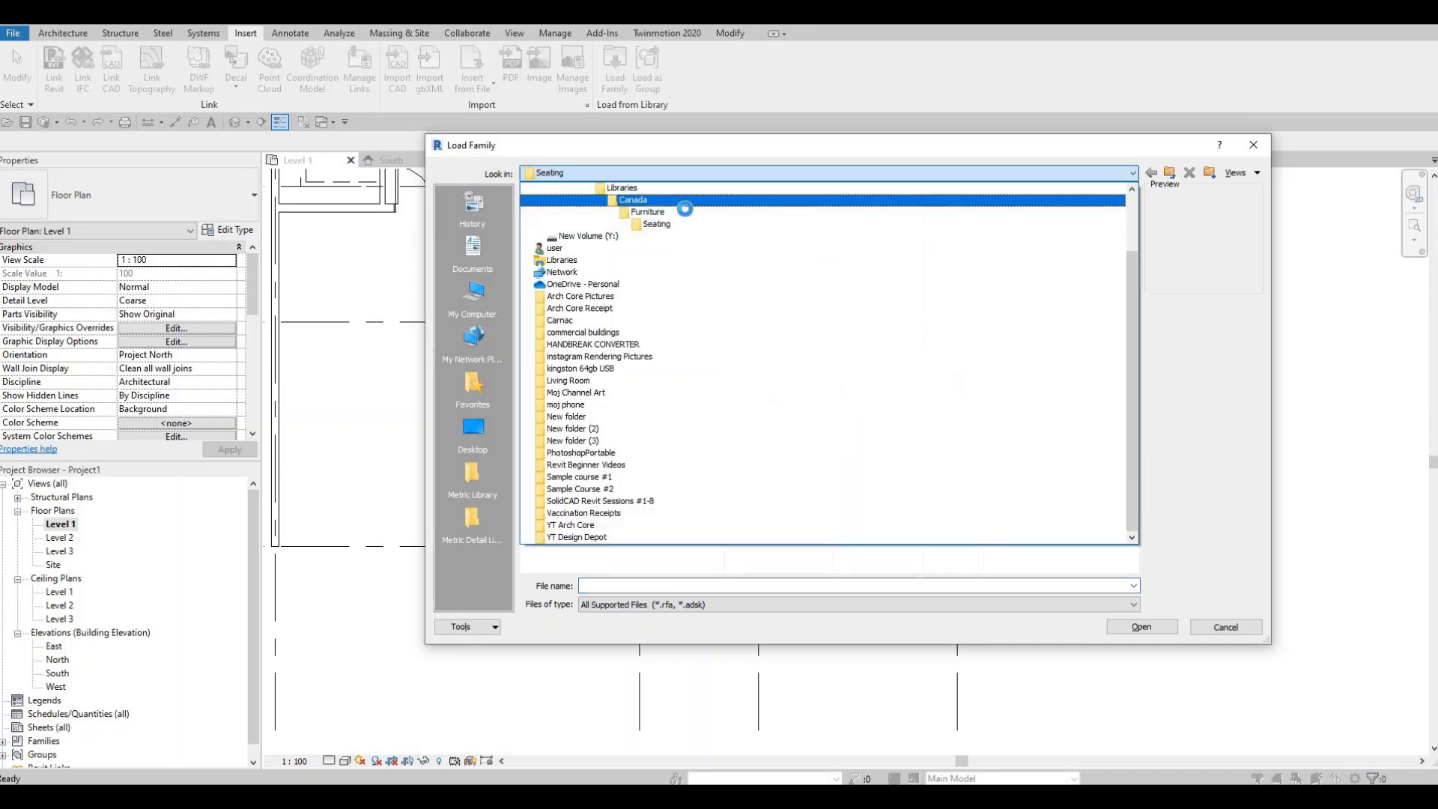
pyautogui.click(683, 212)
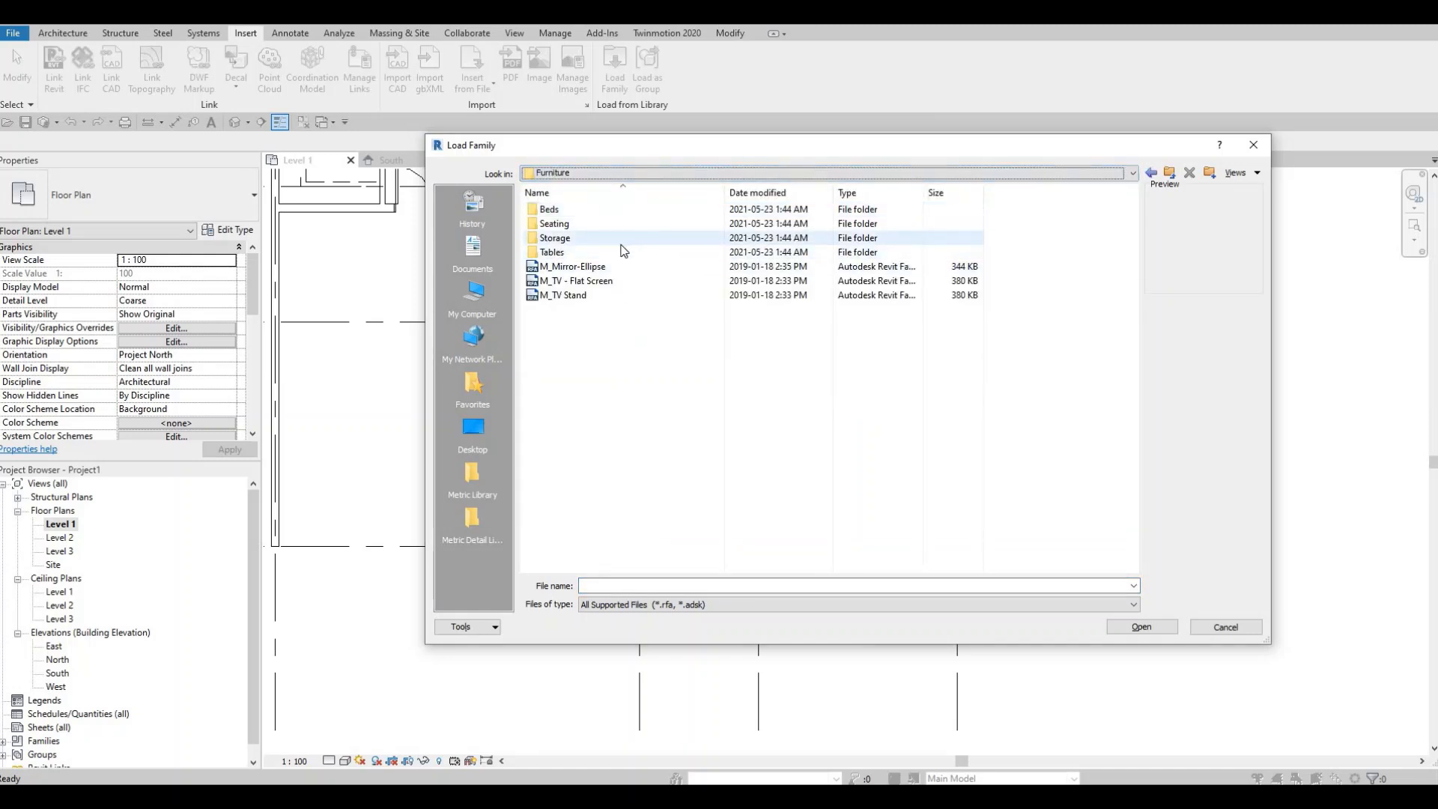
pyautogui.doubleClick(621, 238)
pyautogui.click(600, 268)
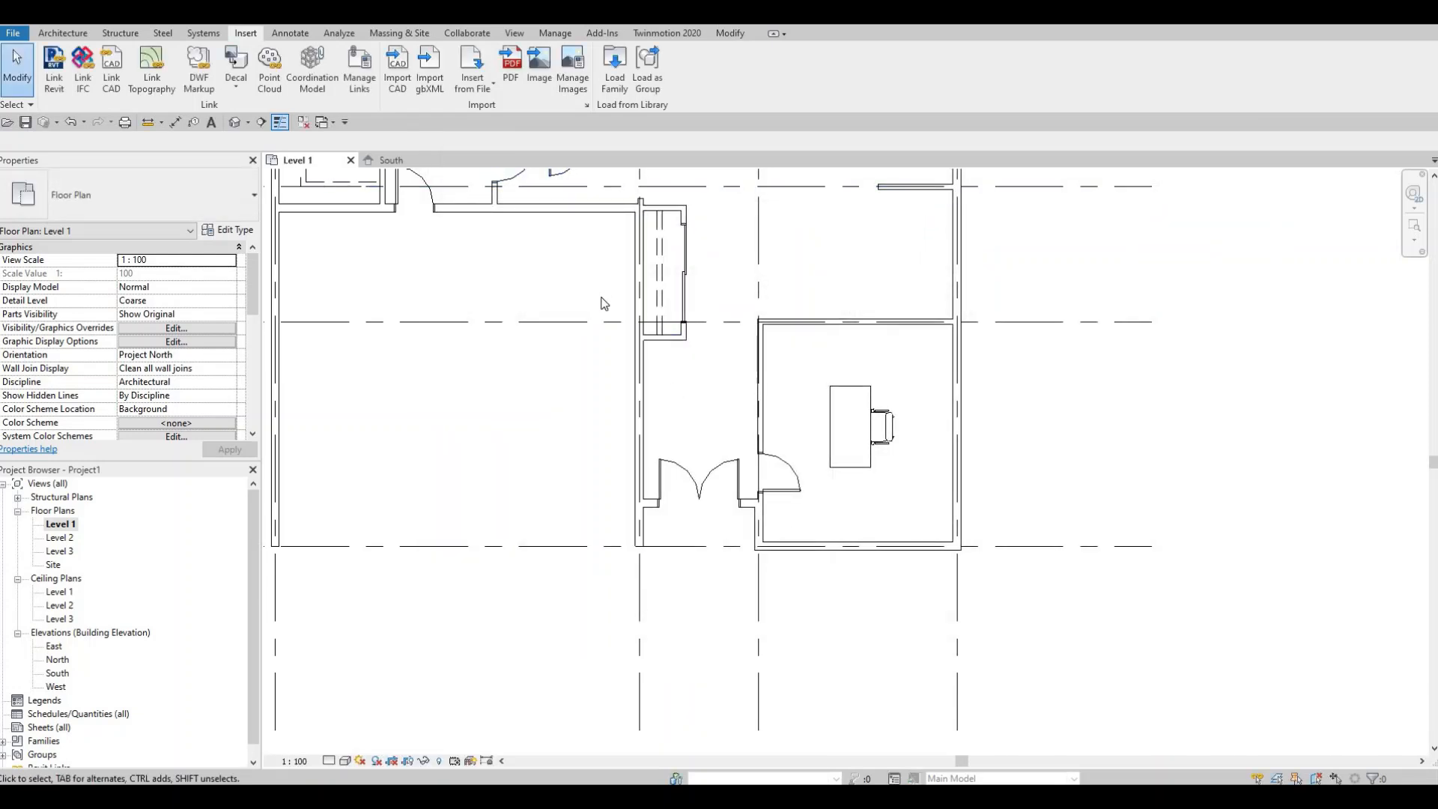
# - Place an M_Credenza 1830 x 0610mm against the left wall of the corridor beside the lower right room
pyautogui.press('c')
pyautogui.press('m')
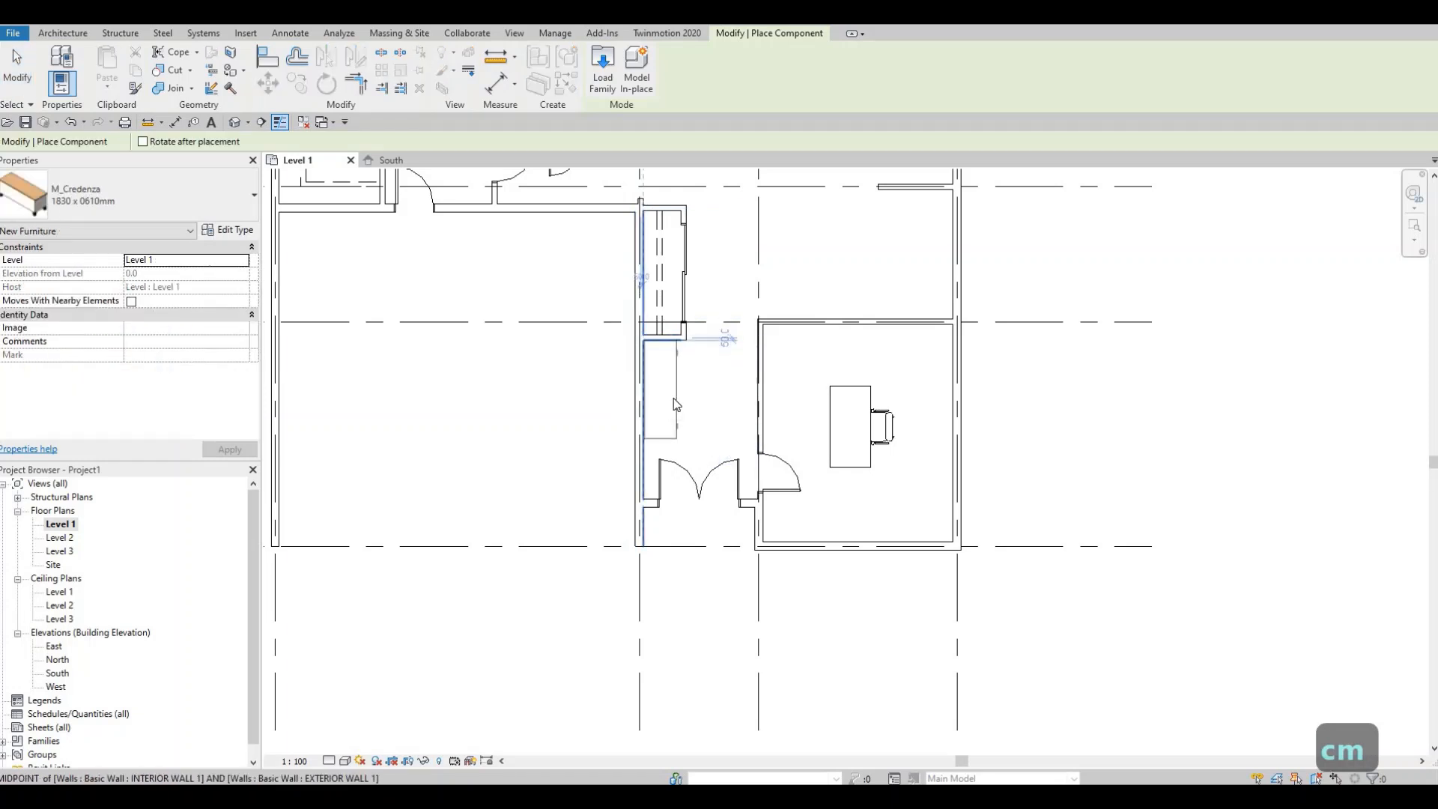
pyautogui.click(677, 405)
pyautogui.press('Escape')
pyautogui.press('Escape')
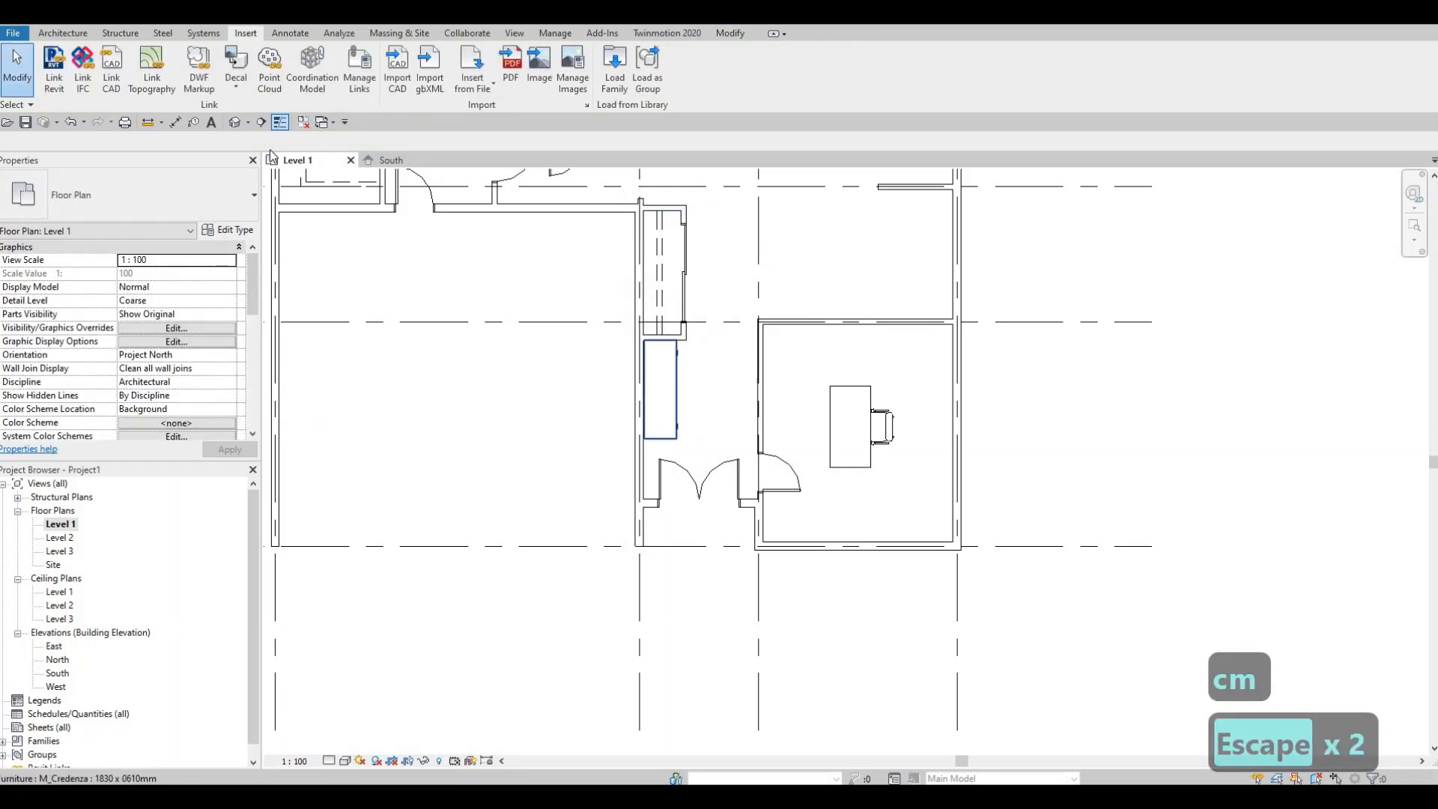
# - Duplicate the credenza's type as 1830 x 0610mm 2 and set its width to 1600
pyautogui.click(232, 233)
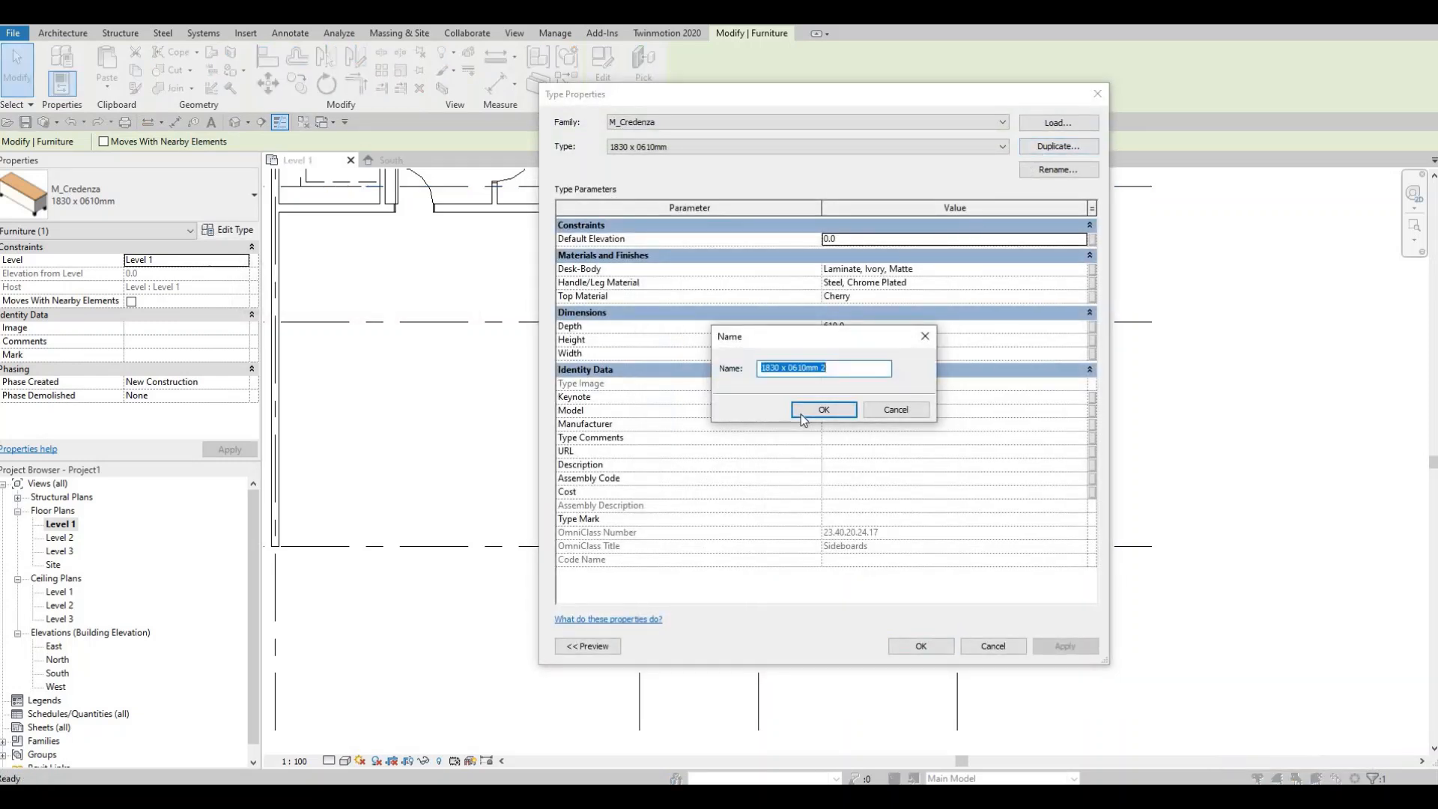
pyautogui.press('Return')
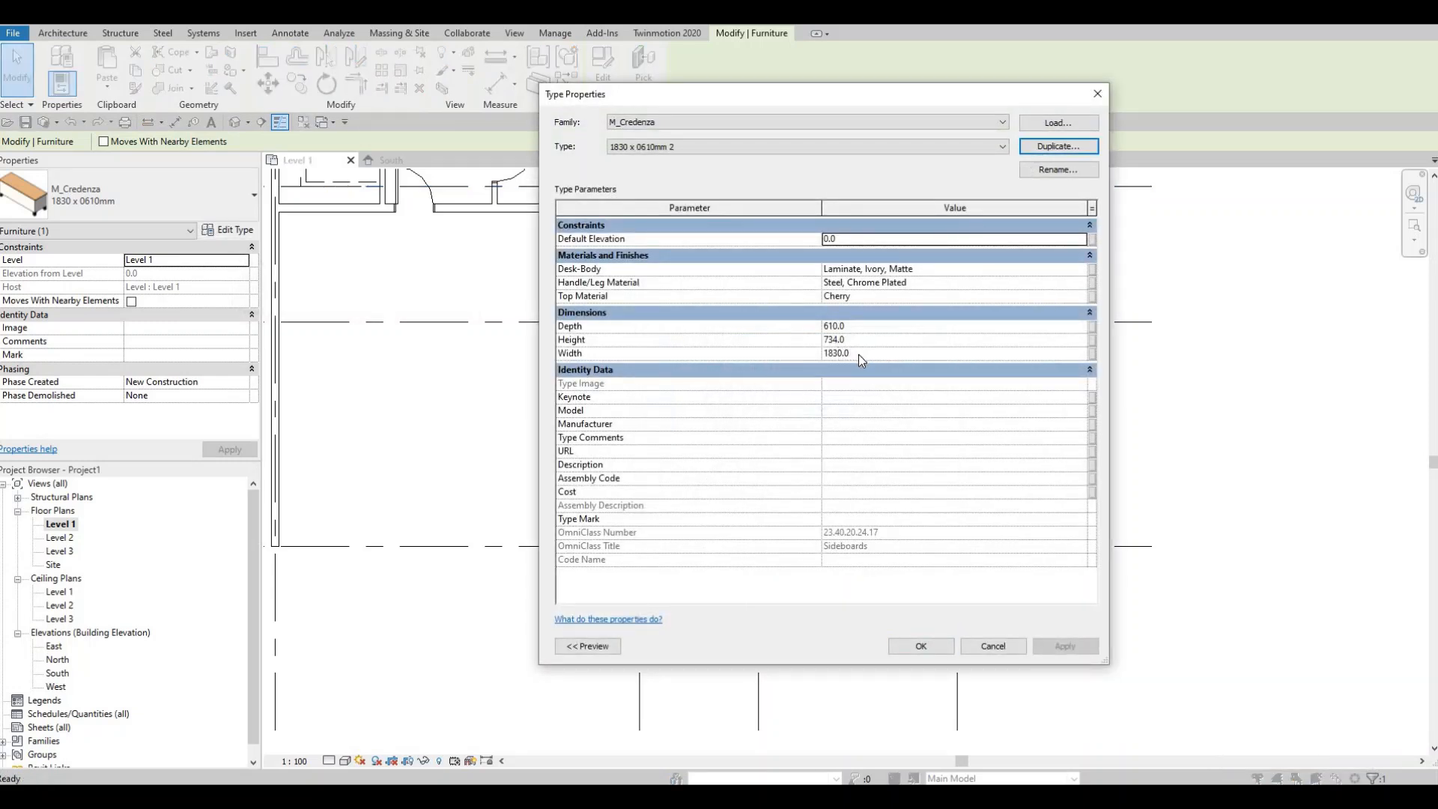
pyautogui.click(860, 359)
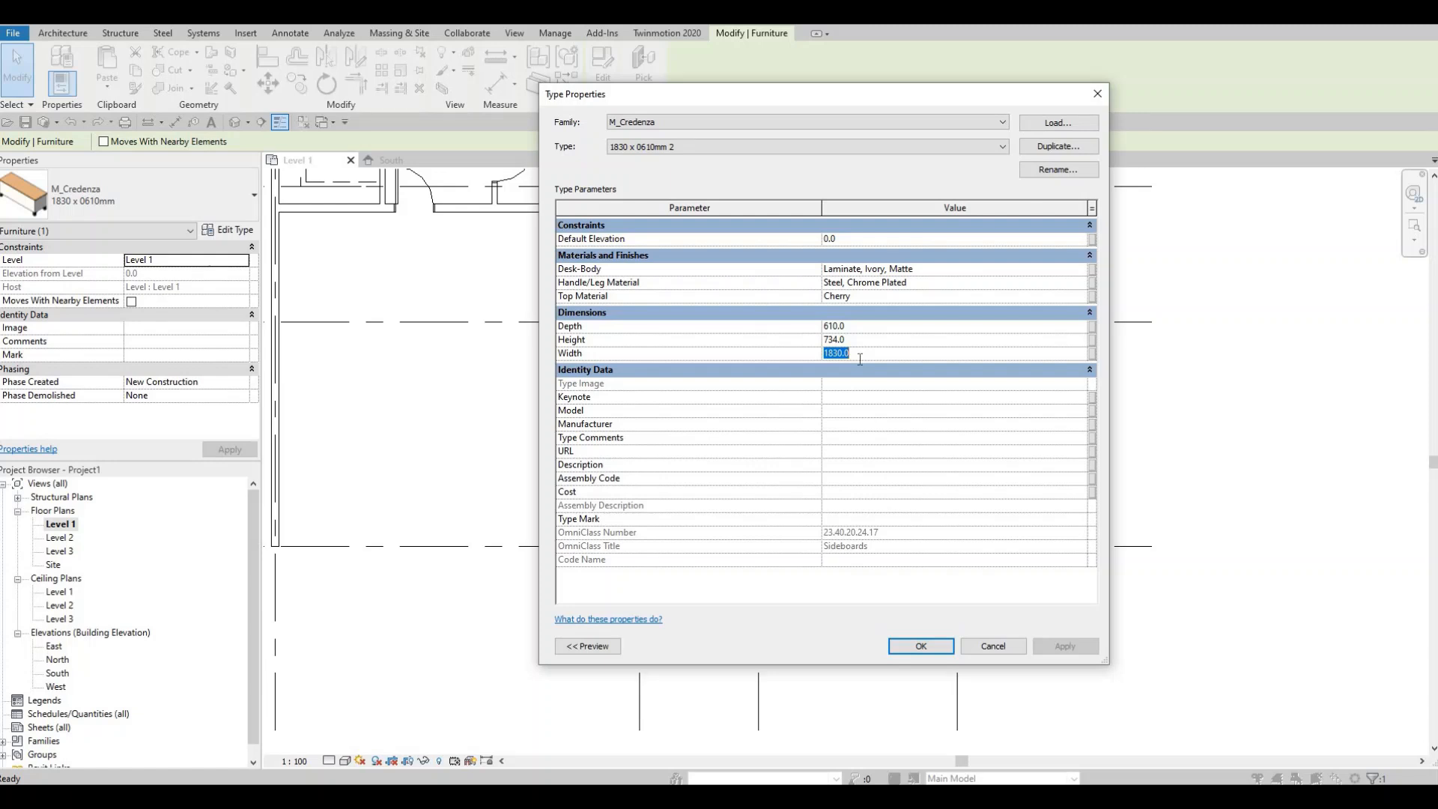
pyautogui.write('0')
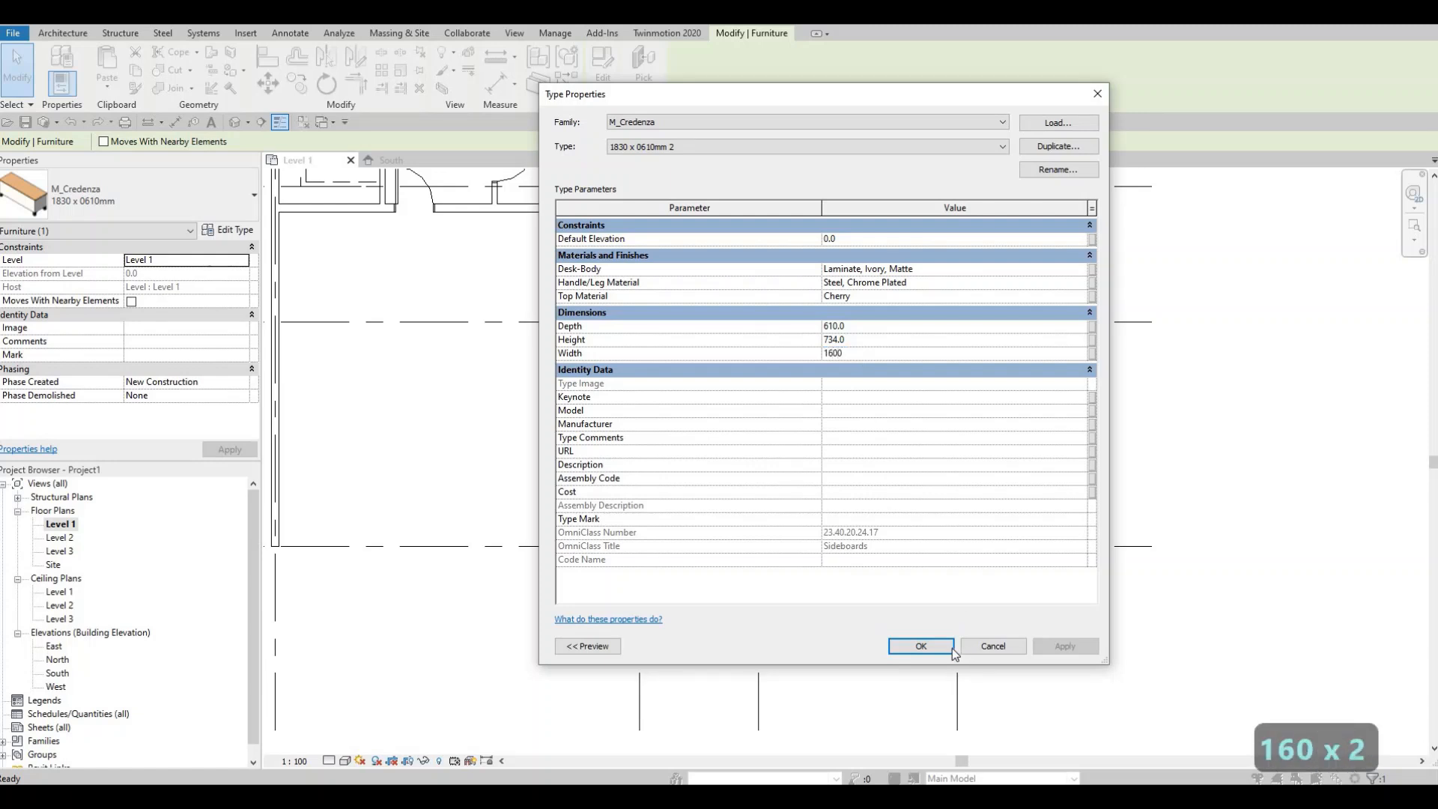
pyautogui.press('Return')
pyautogui.press('Escape')
pyautogui.press('Escape')
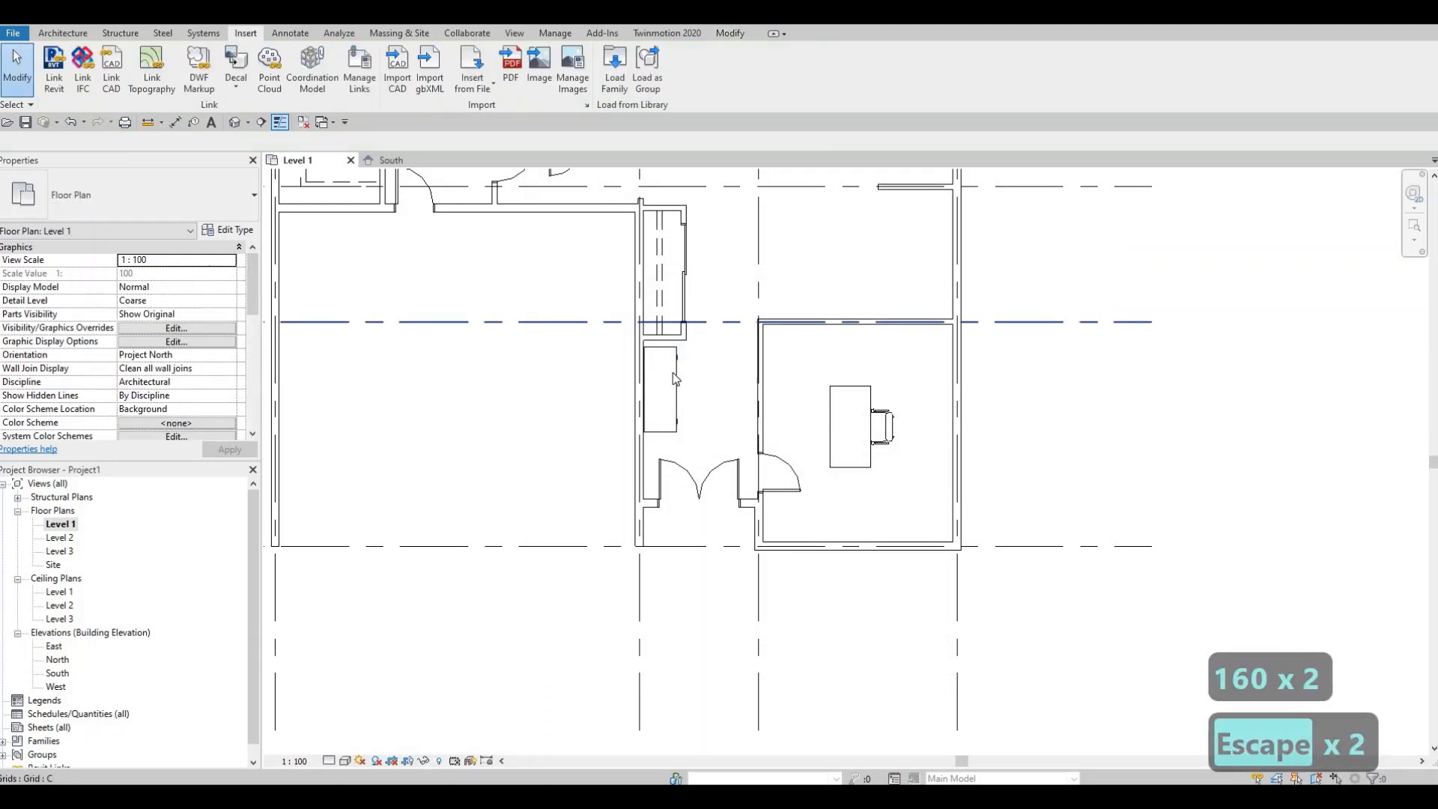
# - Nudge the credenza upward three steps
pyautogui.scroll(2, 672, 372)
pyautogui.click(671, 371)
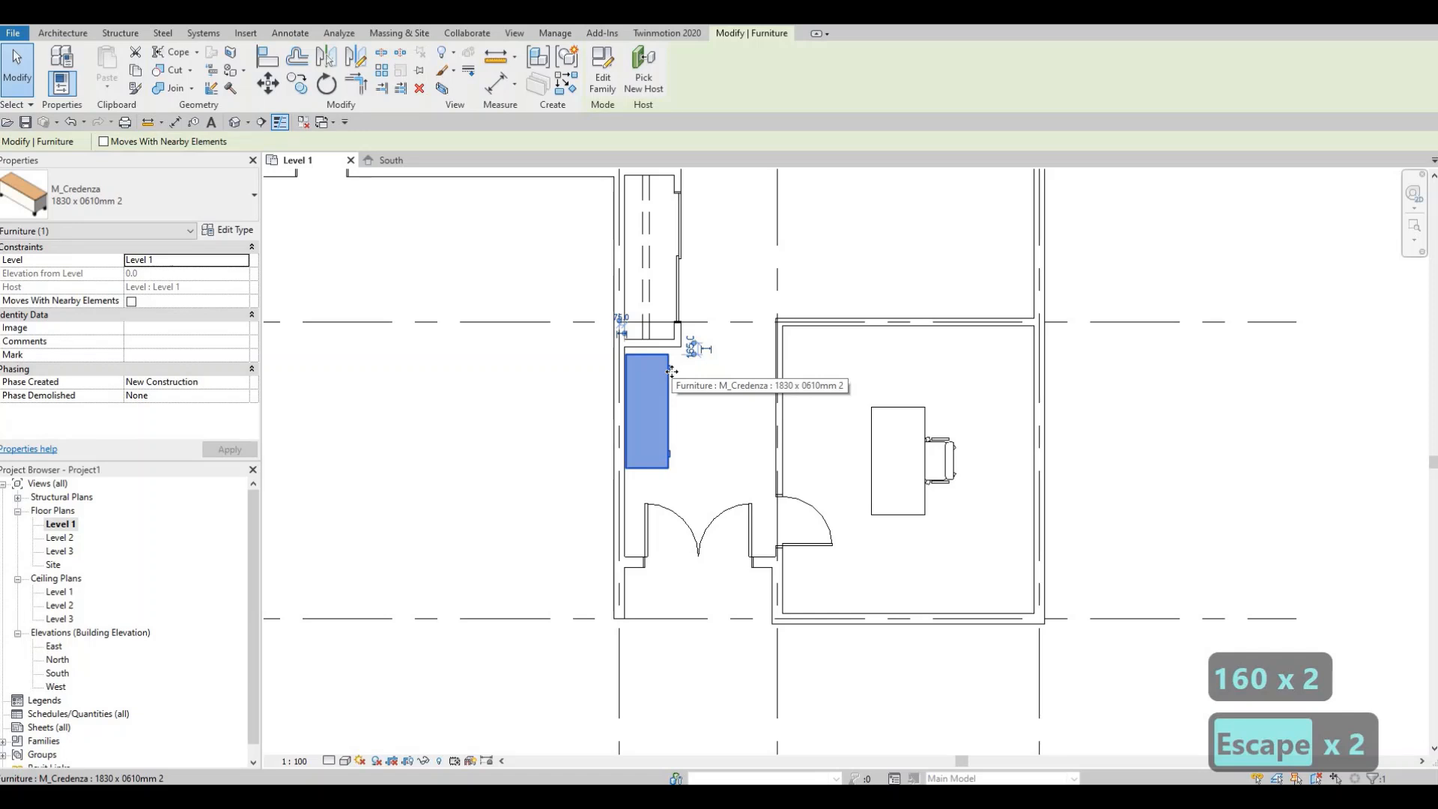
pyautogui.press('Up')
pyautogui.press('Up')
pyautogui.press('Up')
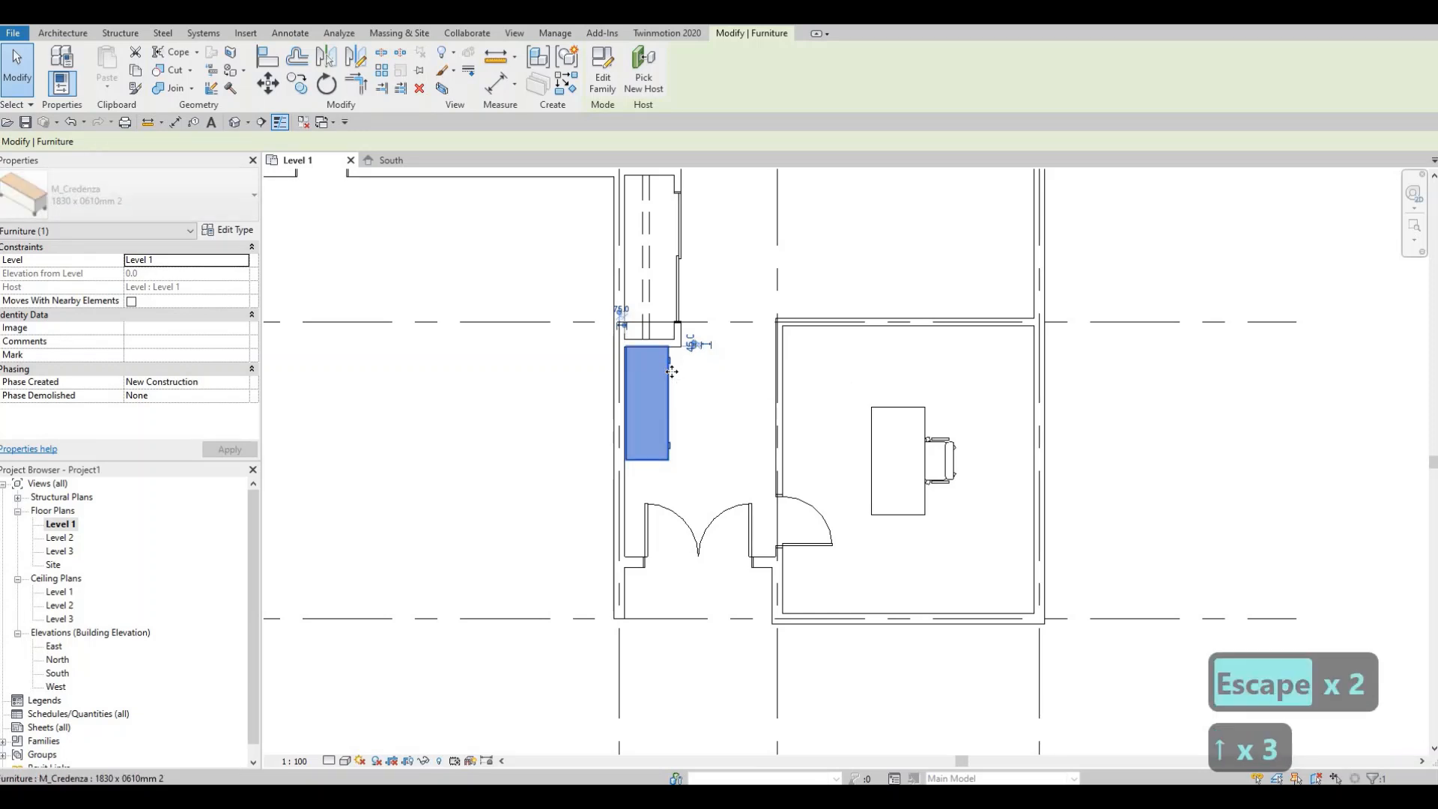
pyautogui.press('Escape')
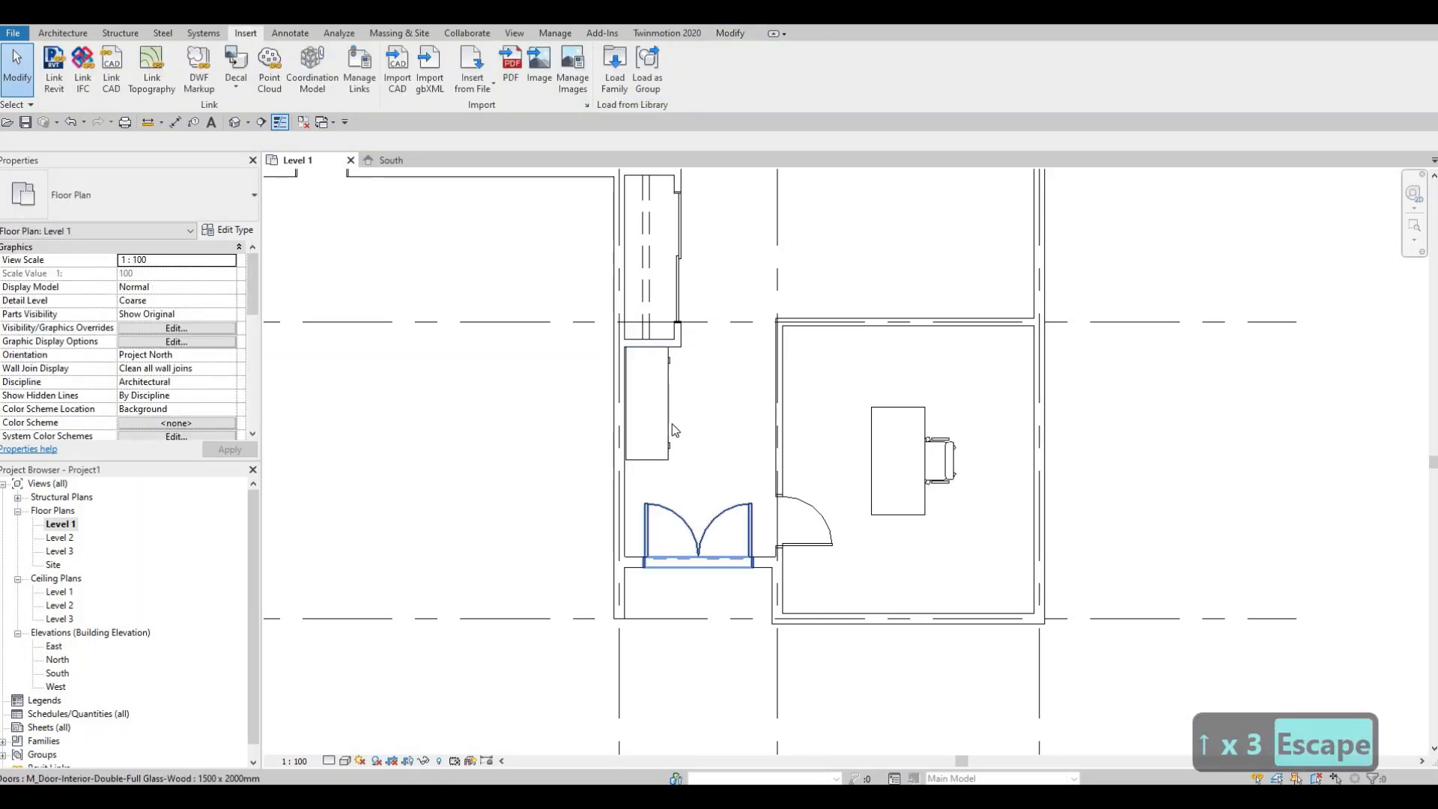
# - Nudge the credenza downward two steps
pyautogui.moveTo(672, 424); pyautogui.dragTo(653, 335, button='middle')
pyautogui.scroll(2, 649, 322)
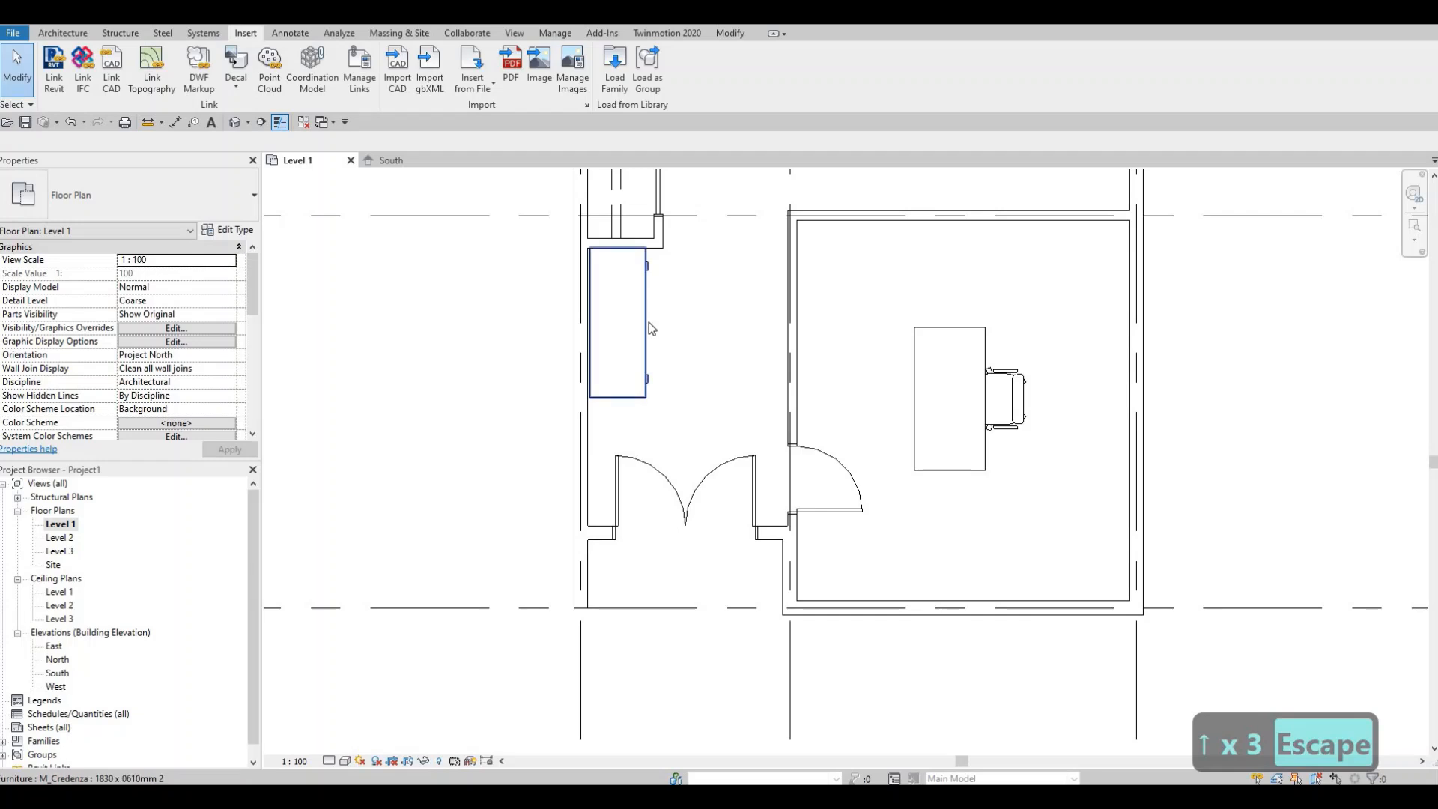
pyautogui.click(649, 322)
pyautogui.press('Down')
pyautogui.press('Down')
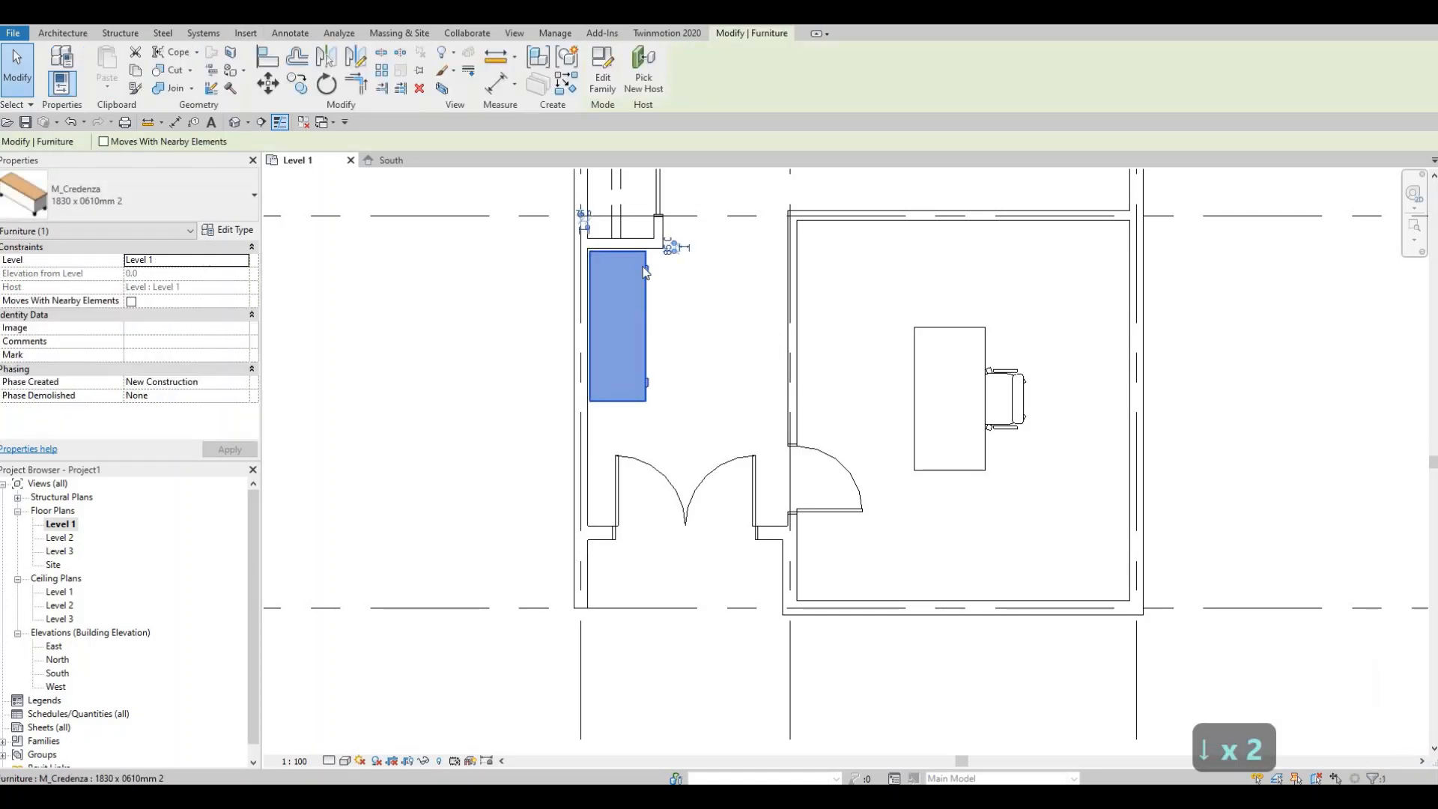
pyautogui.press('Escape')
# - Move the credenza so its upper-left corner sits in the corridor's upper-left wall corner
pyautogui.scroll(2, 648, 258)
pyautogui.click(624, 253)
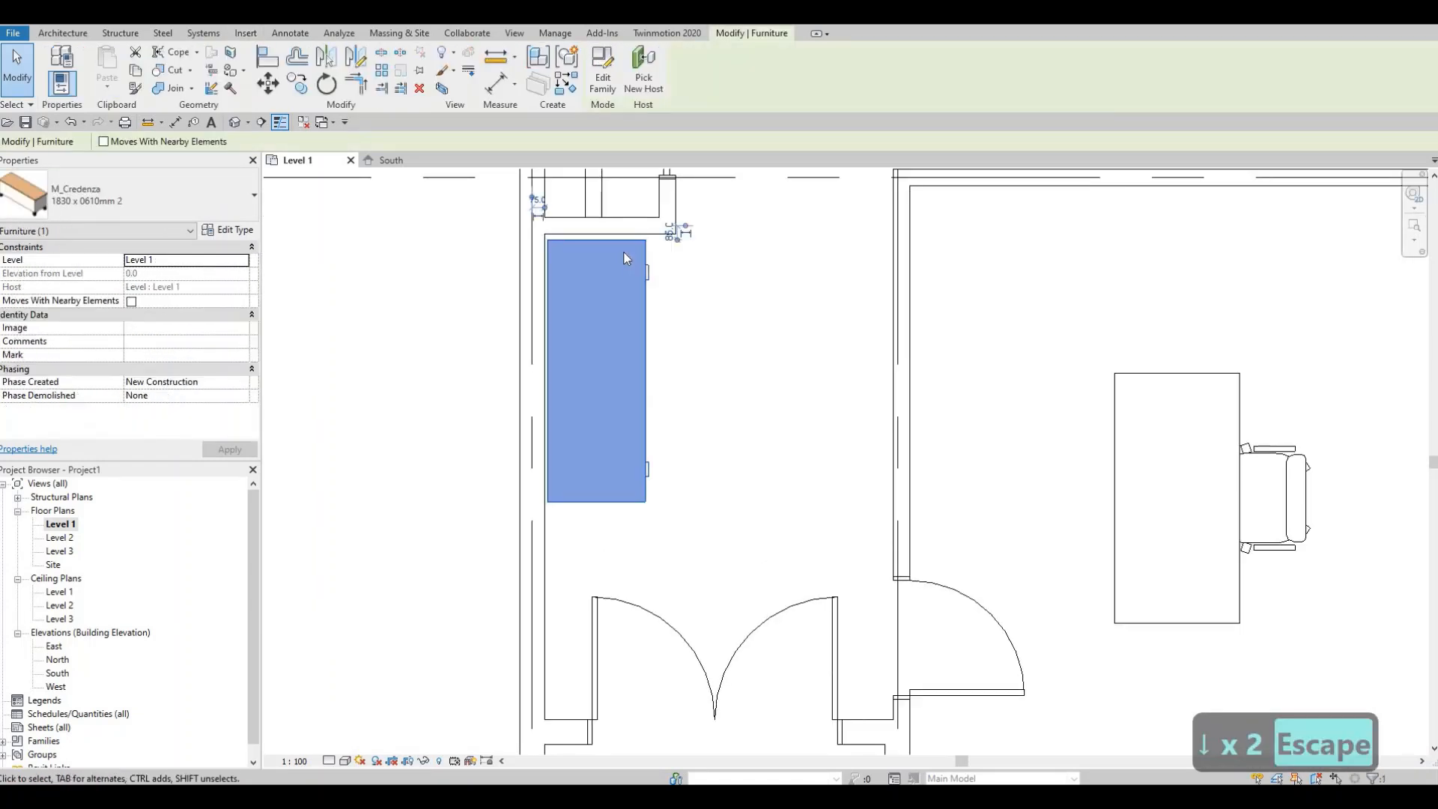
pyautogui.press('m')
pyautogui.press('v')
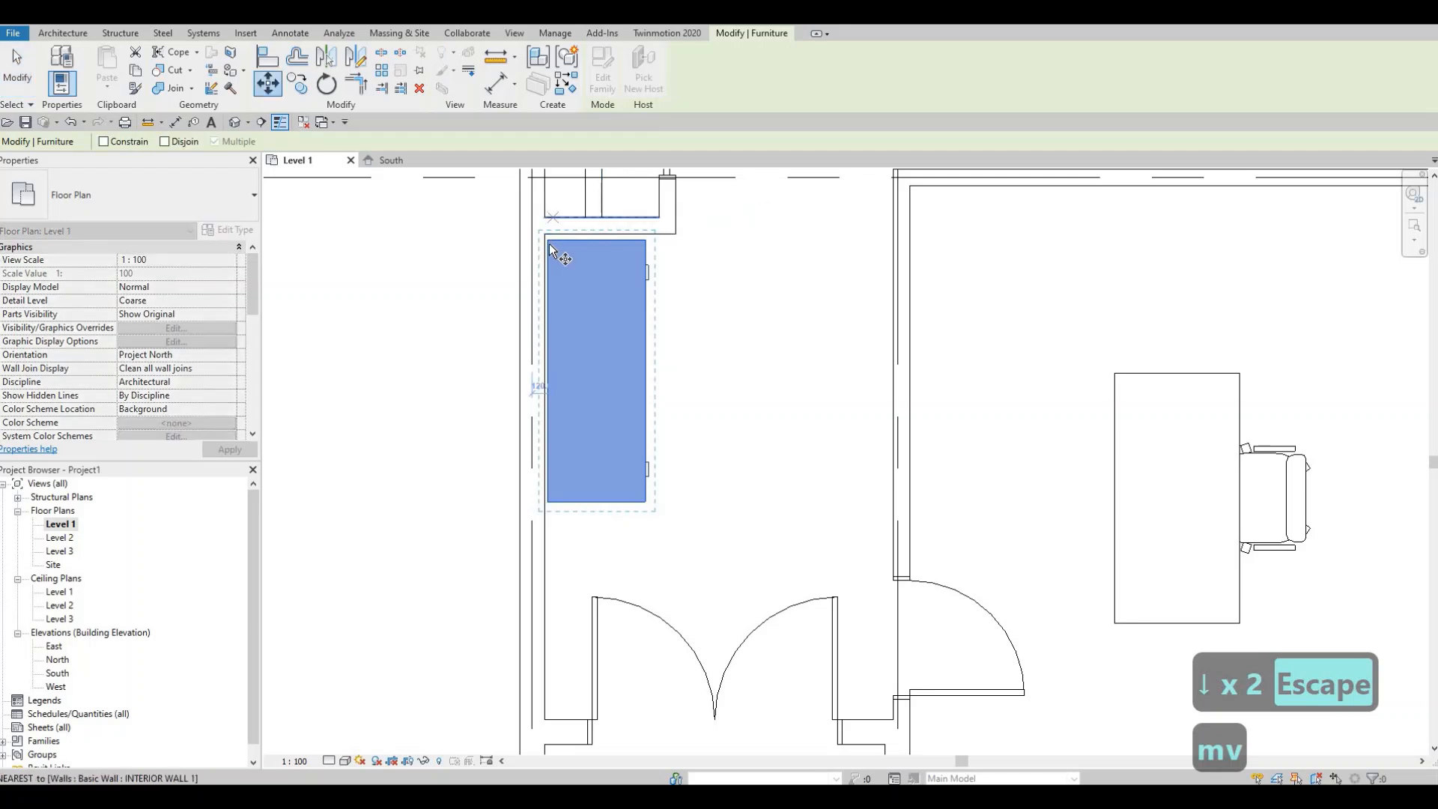
pyautogui.scroll(1, 550, 238)
pyautogui.scroll(2, 545, 250)
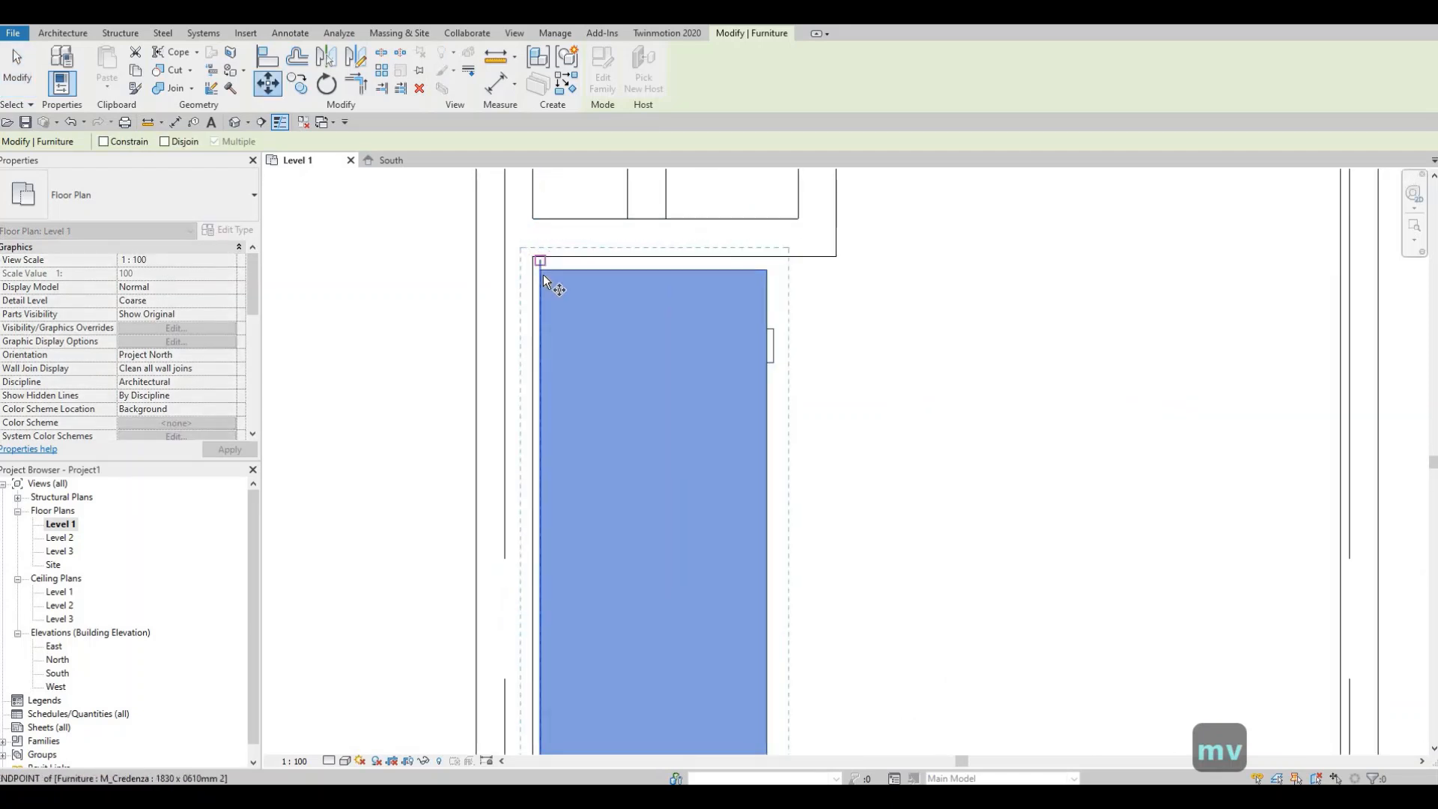
pyautogui.click(539, 269)
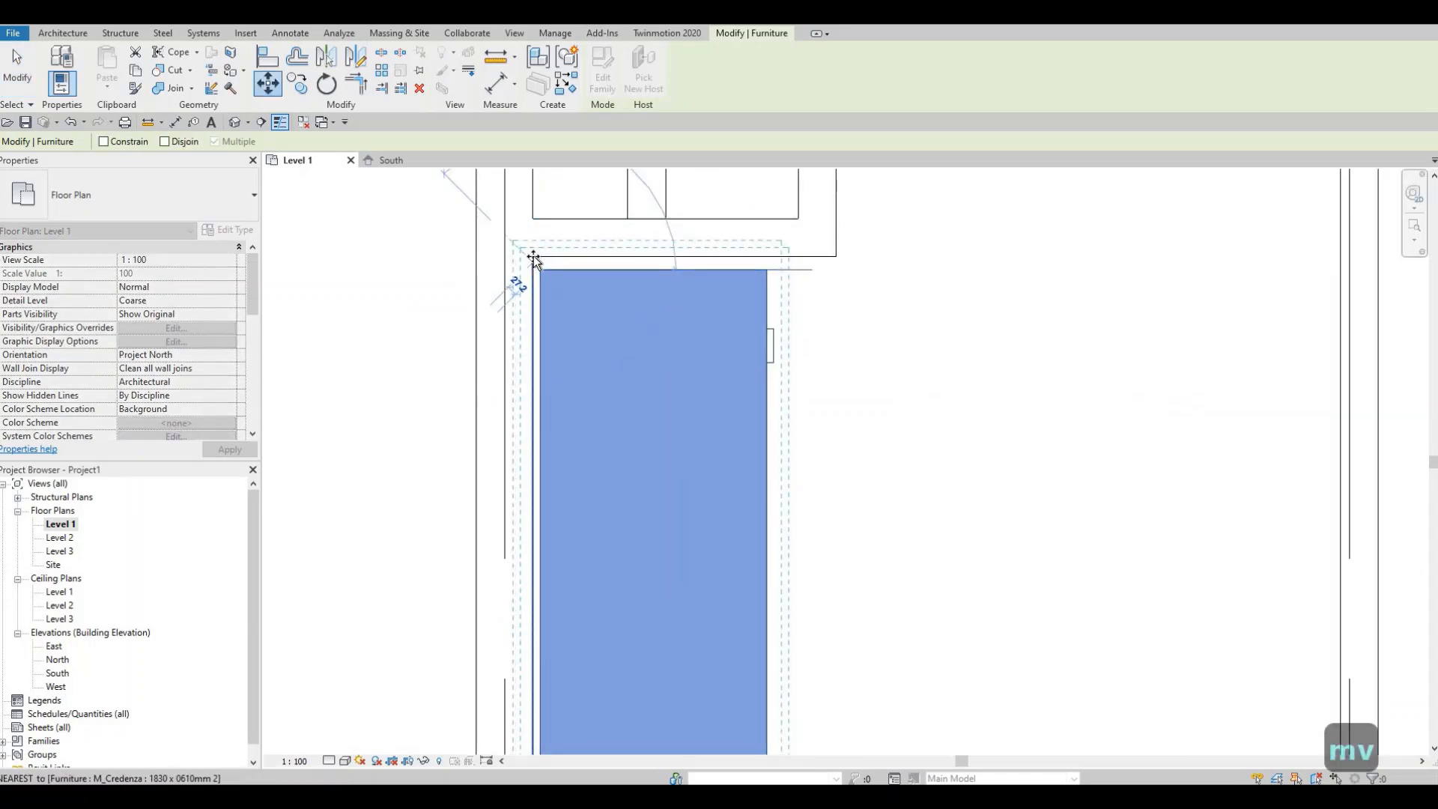
pyautogui.click(533, 257)
pyautogui.scroll(-5, 654, 246)
pyautogui.press('Escape')
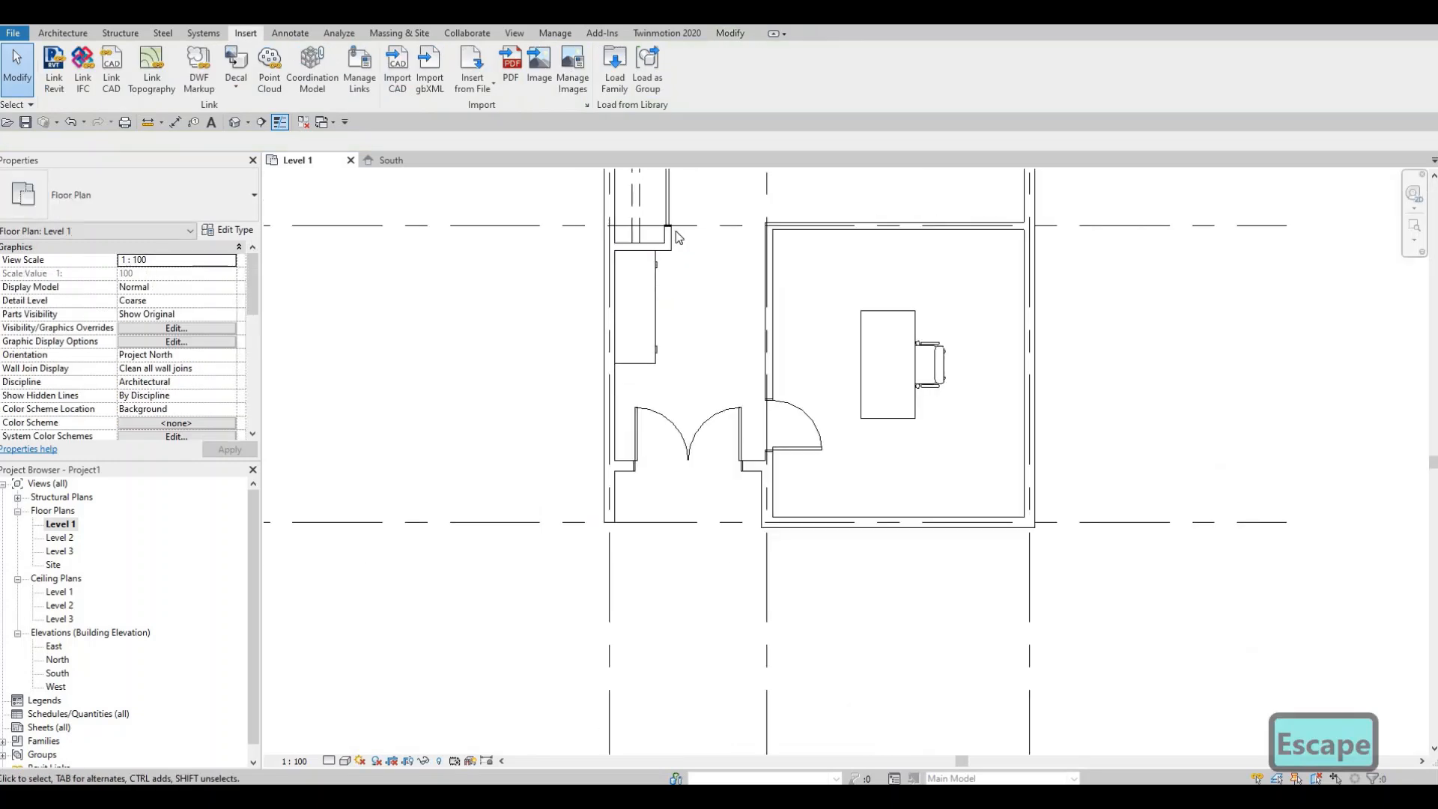
pyautogui.scroll(-1, 621, 402)
pyautogui.moveTo(626, 393); pyautogui.dragTo(640, 475, button='middle')
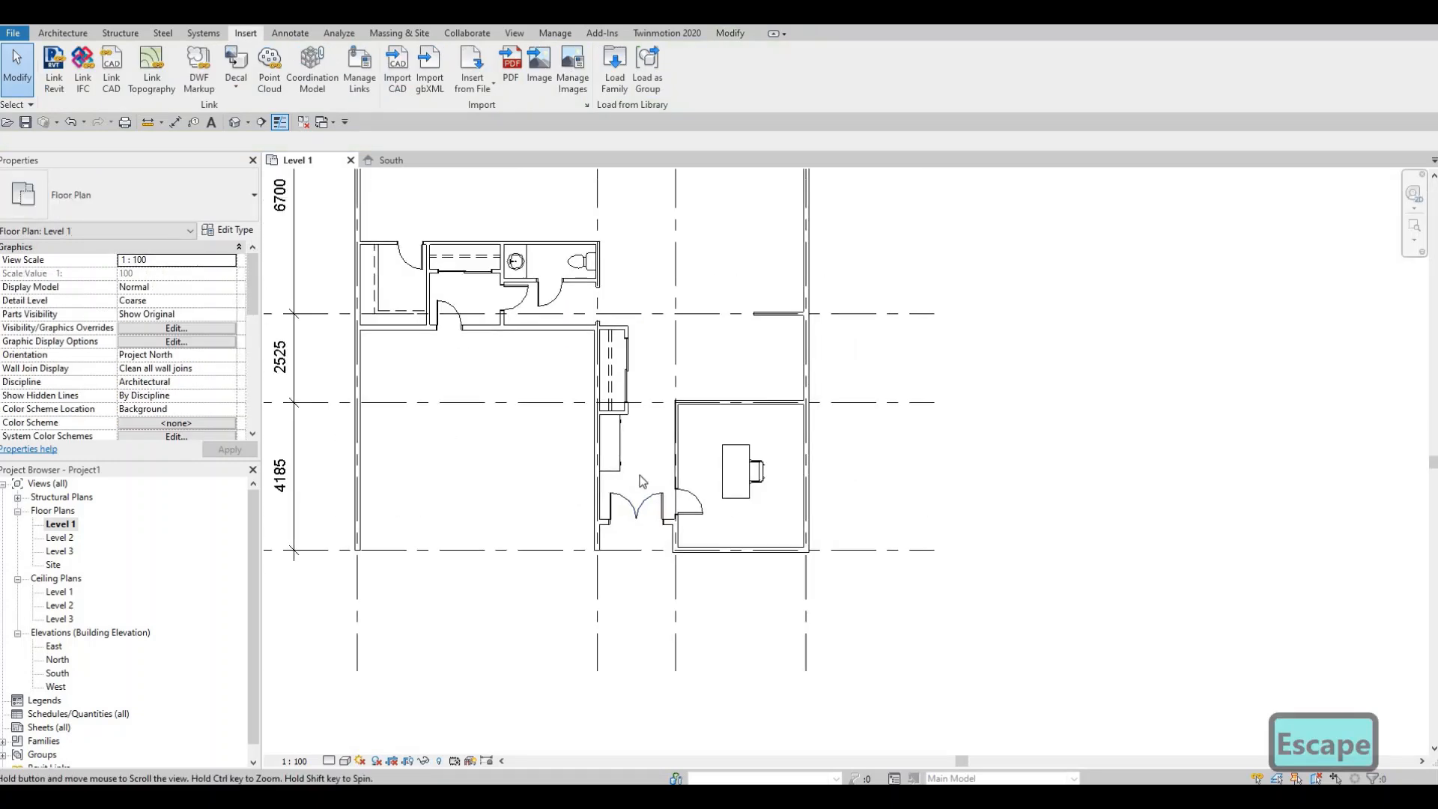
# - Load the M_Shelving family from the Storage furniture library folder
pyautogui.moveTo(673, 385); pyautogui.dragTo(645, 497, button='middle')
pyautogui.moveTo(753, 478); pyautogui.dragTo(721, 448, button='middle')
pyautogui.scroll(2, 717, 501)
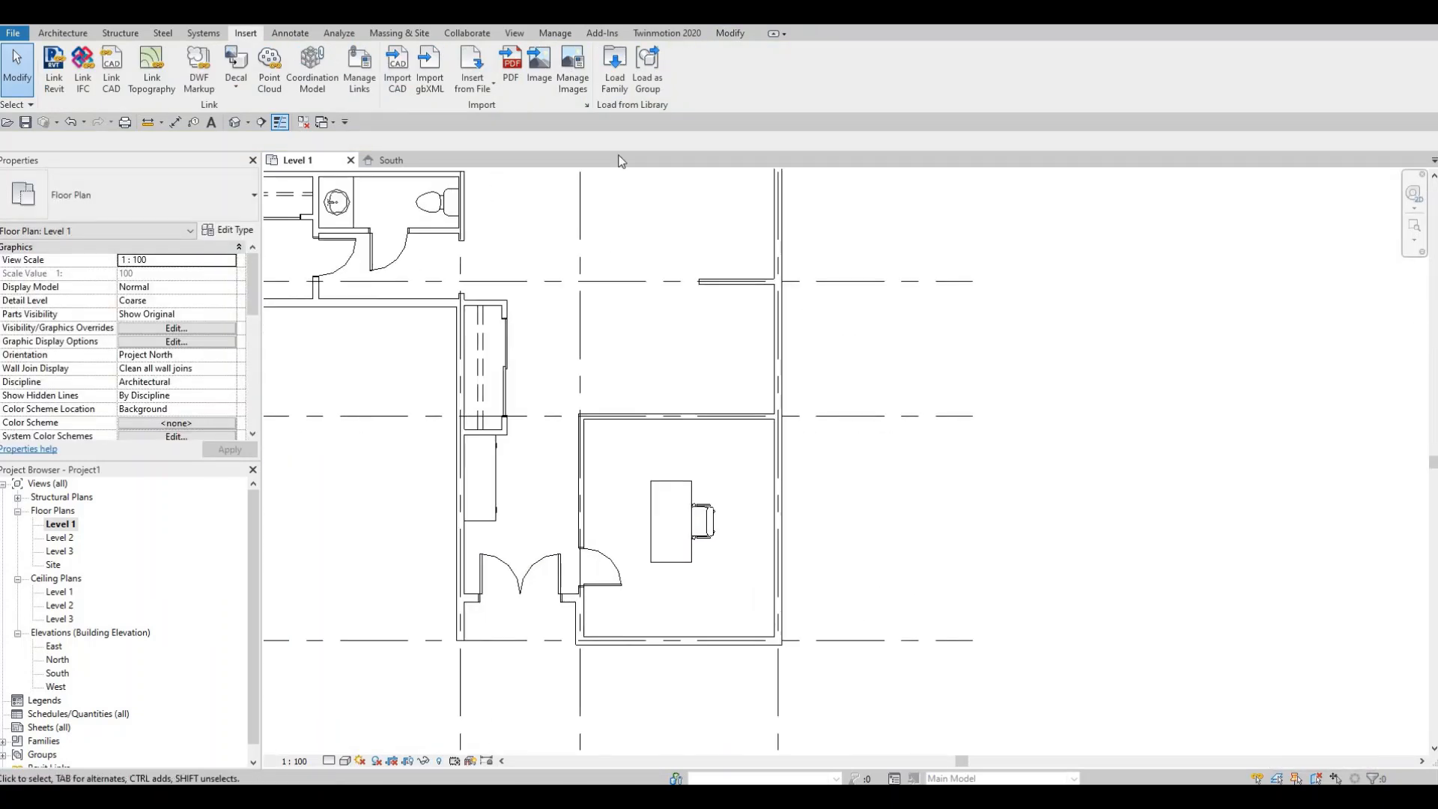
pyautogui.click(610, 71)
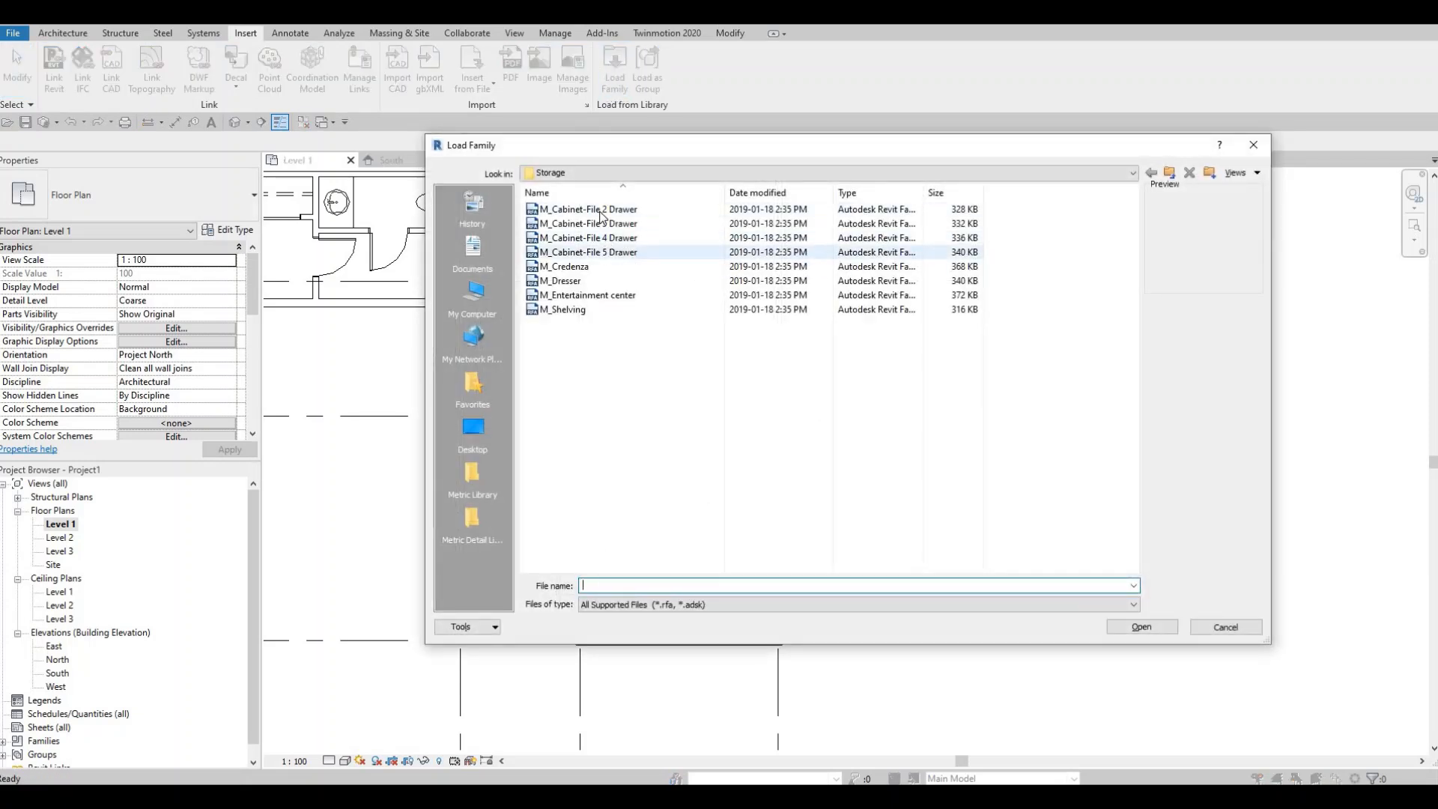
pyautogui.click(598, 213)
pyautogui.click(598, 240)
pyautogui.click(609, 254)
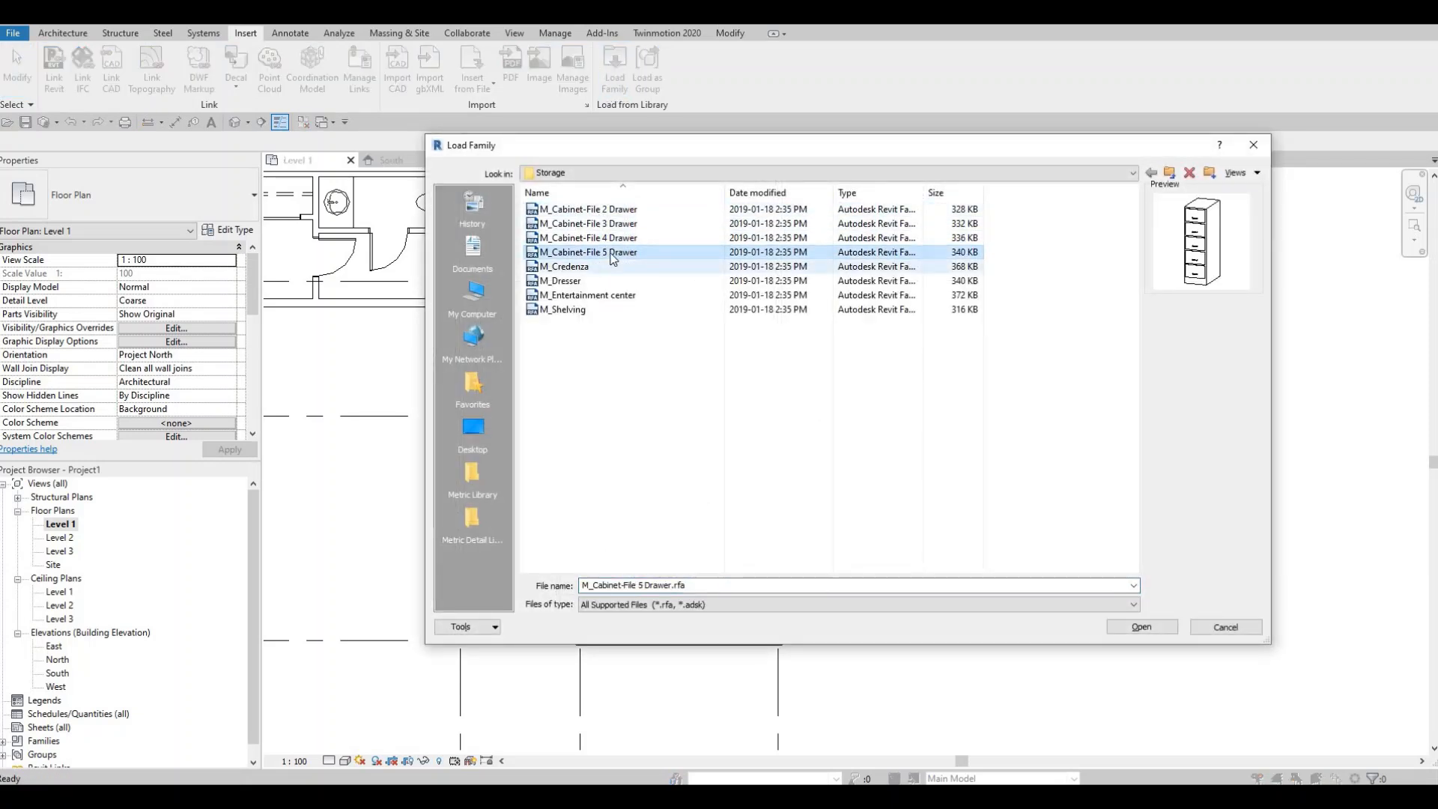
pyautogui.click(610, 296)
pyautogui.click(599, 310)
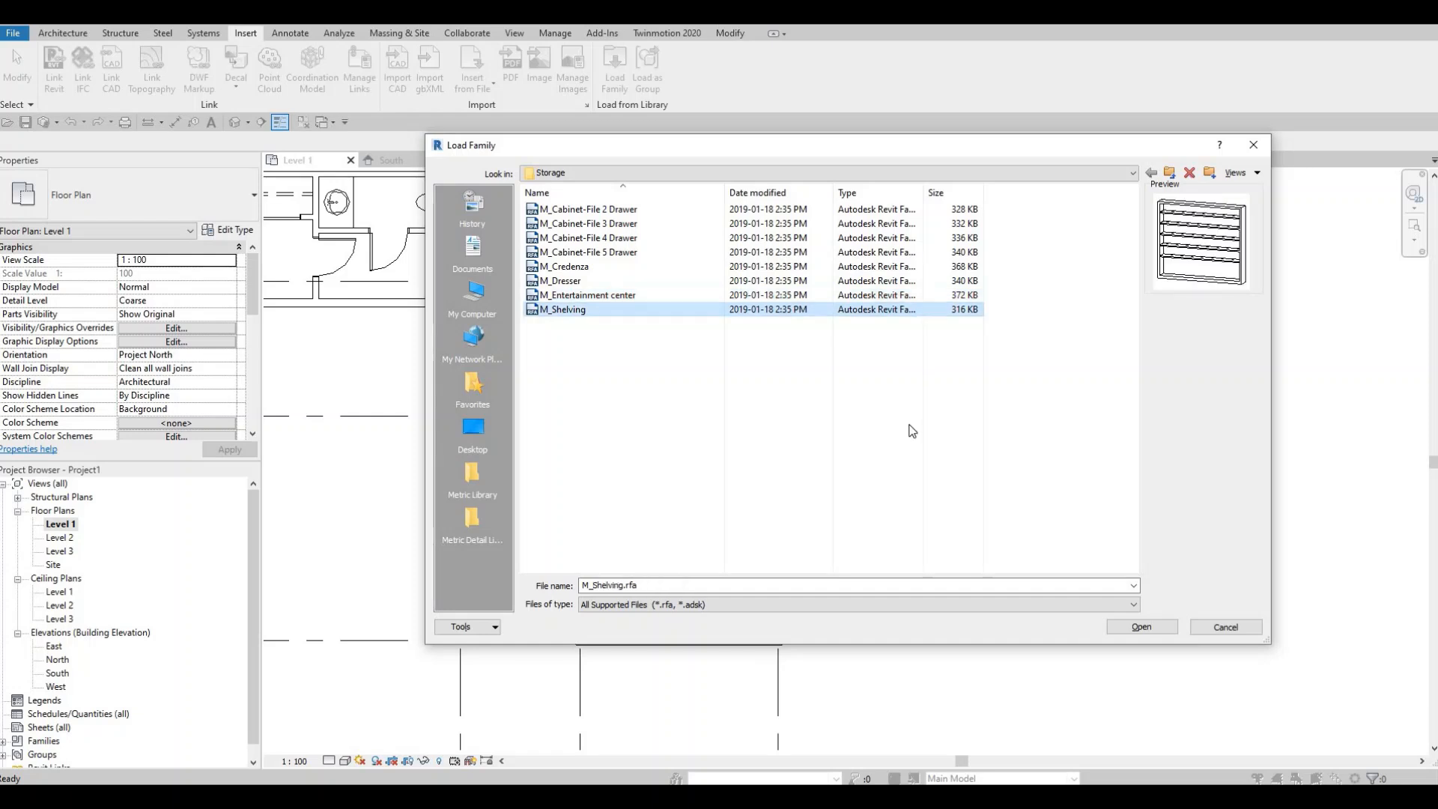
pyautogui.press('Return')
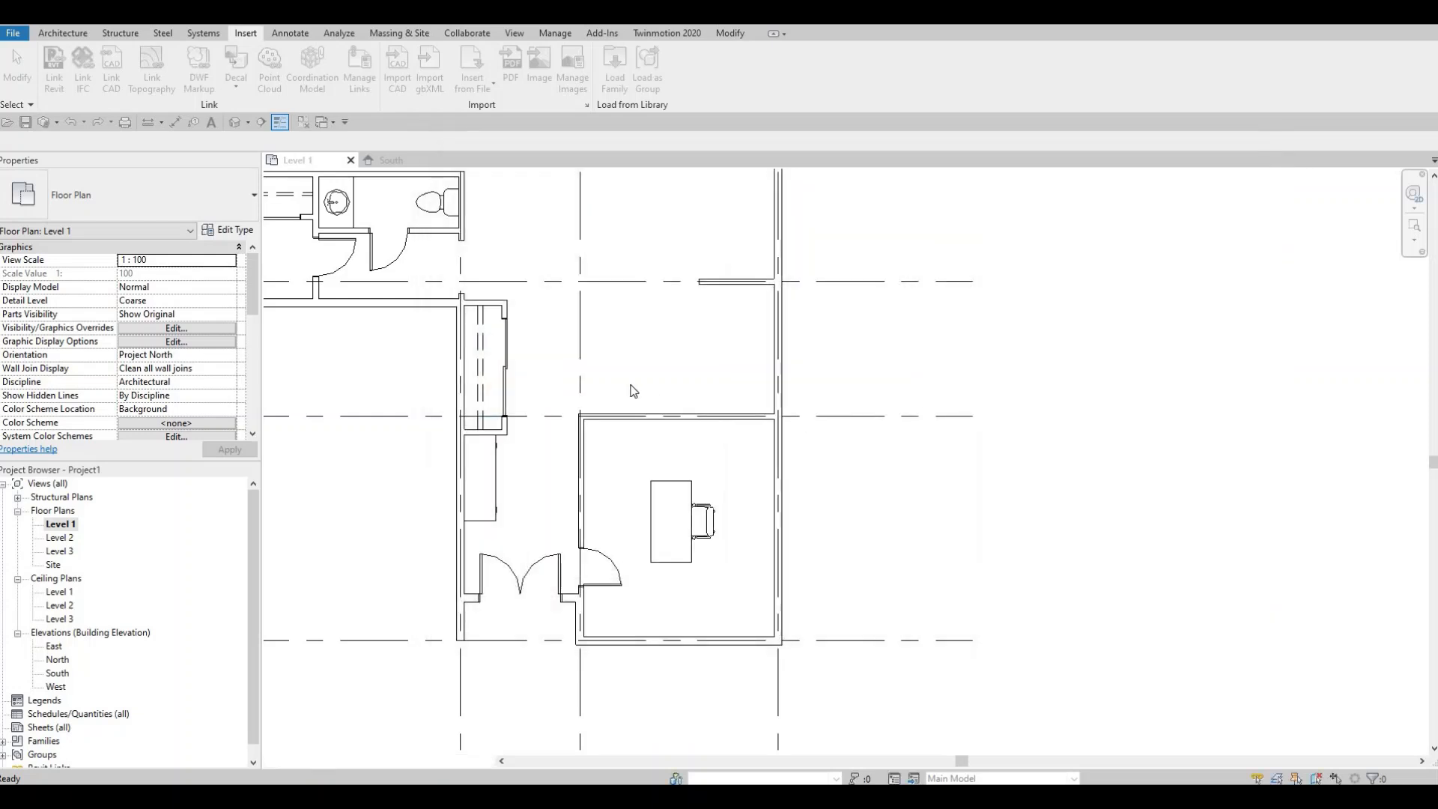
# - Place two M_Shelving units side by side along the office's upper wall, ending at its right corner
pyautogui.press('c')
pyautogui.press('m')
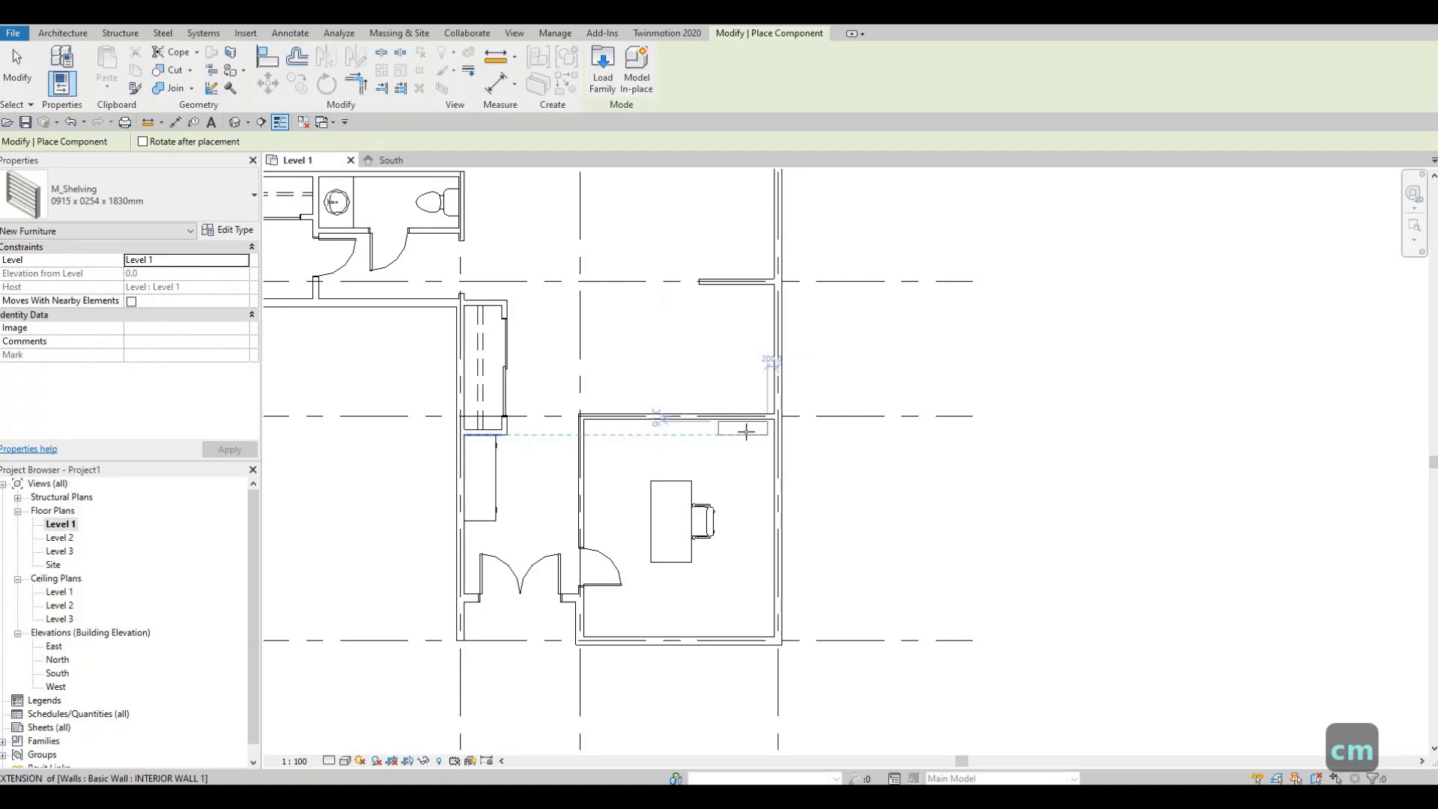
pyautogui.scroll(2, 746, 432)
pyautogui.click(732, 431)
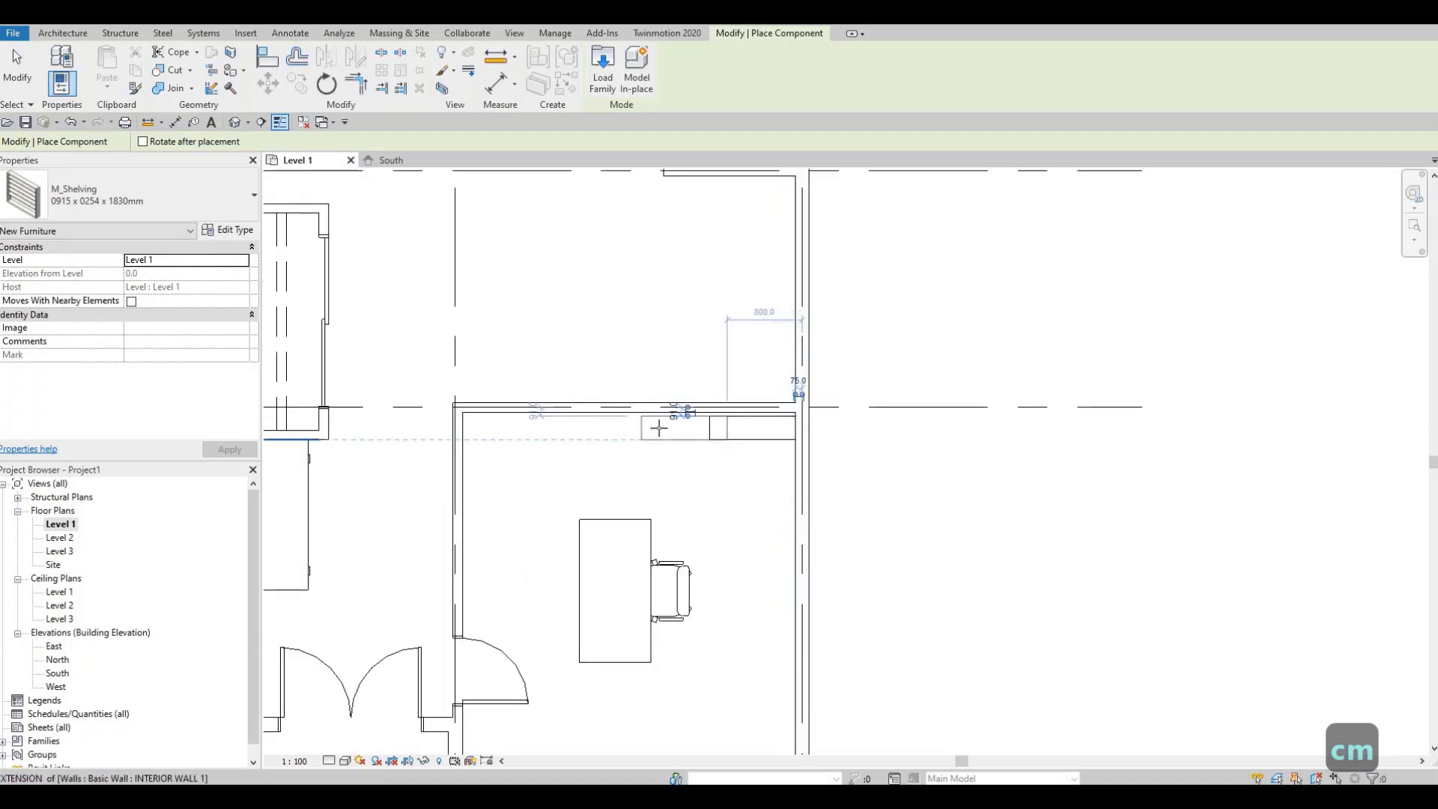
pyautogui.click(642, 439)
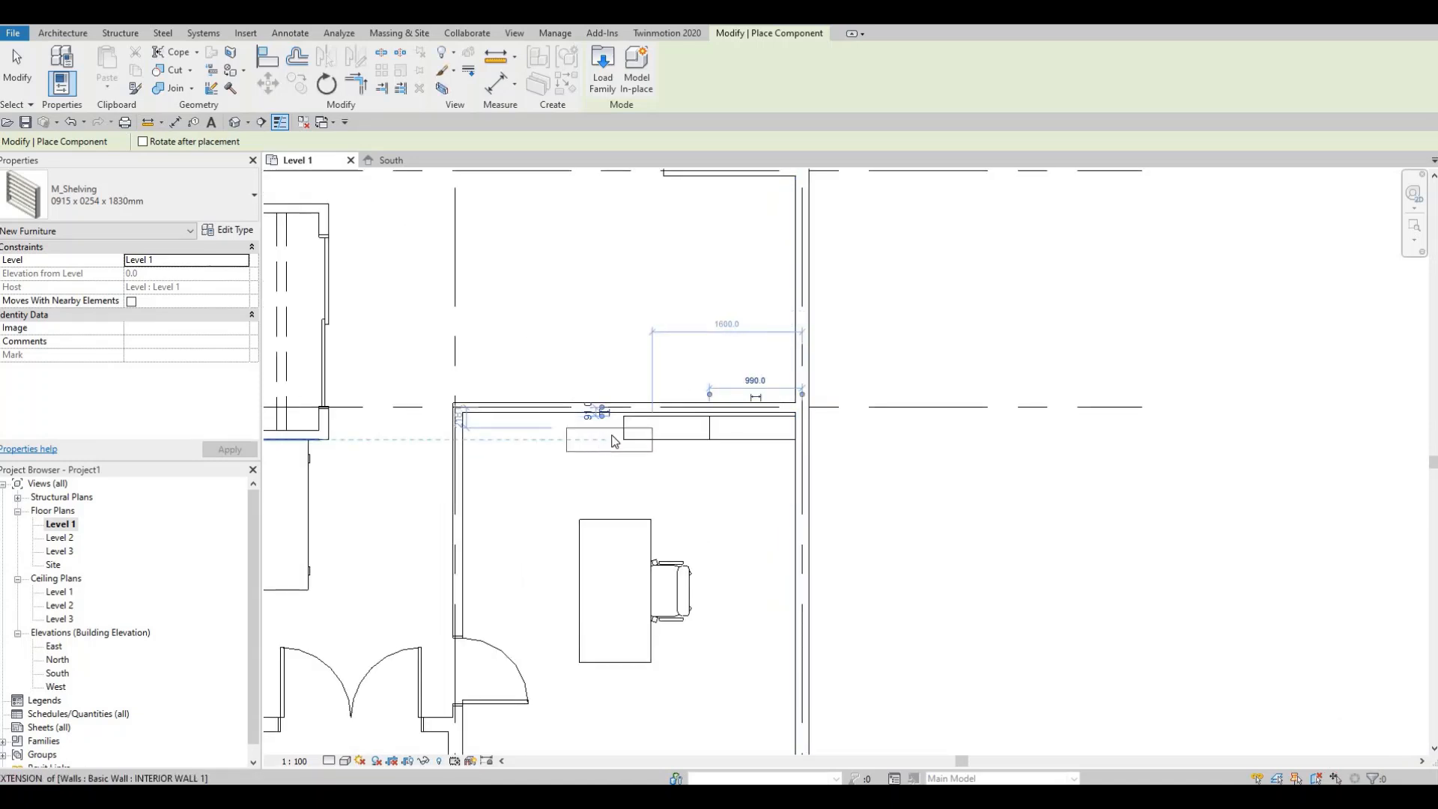
pyautogui.press('Escape')
pyautogui.press('Escape')
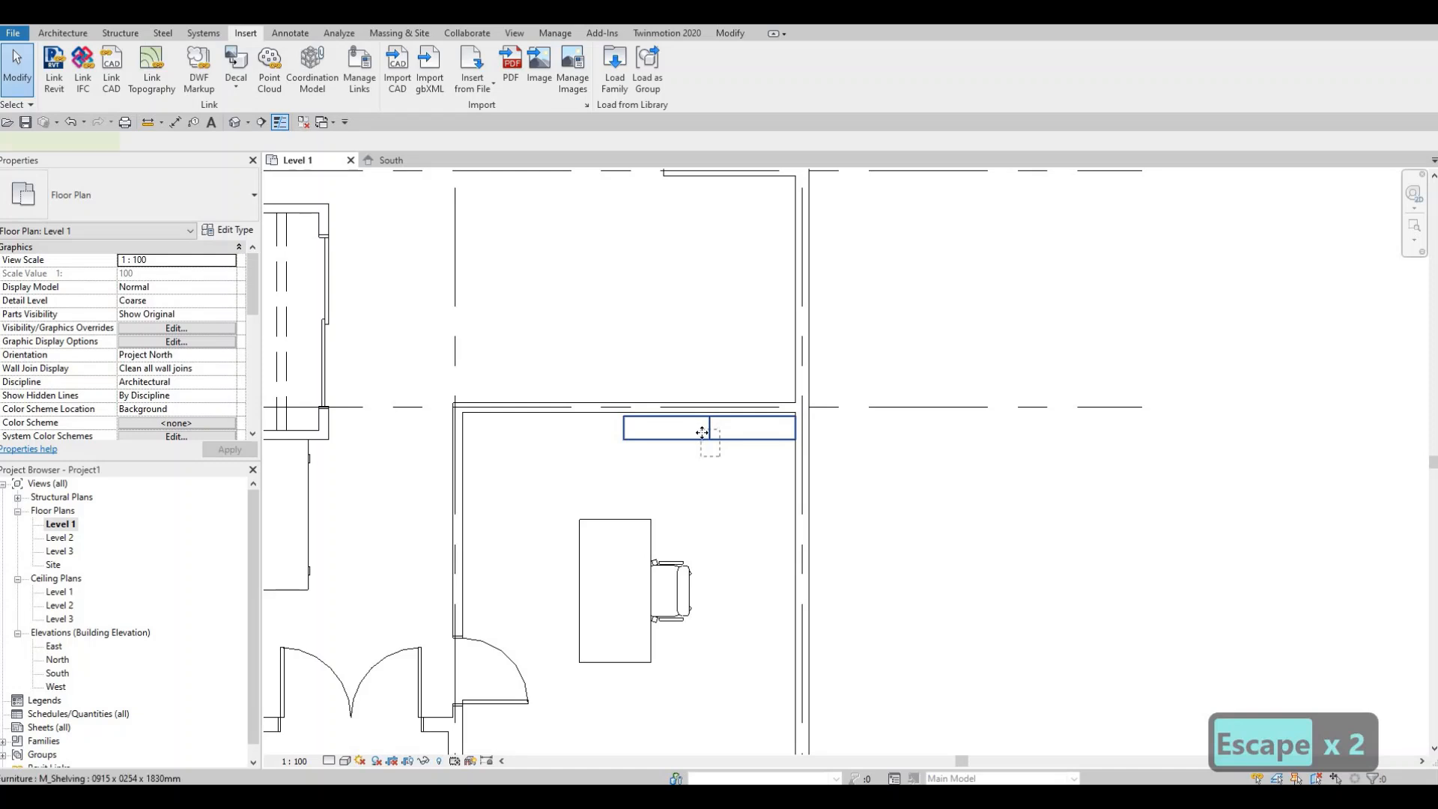
# - Move the shelving so its upper-right corner snaps to the office's upper-right wall corner
pyautogui.click(702, 433)
pyautogui.press('m')
pyautogui.press('v')
pyautogui.scroll(2, 827, 417)
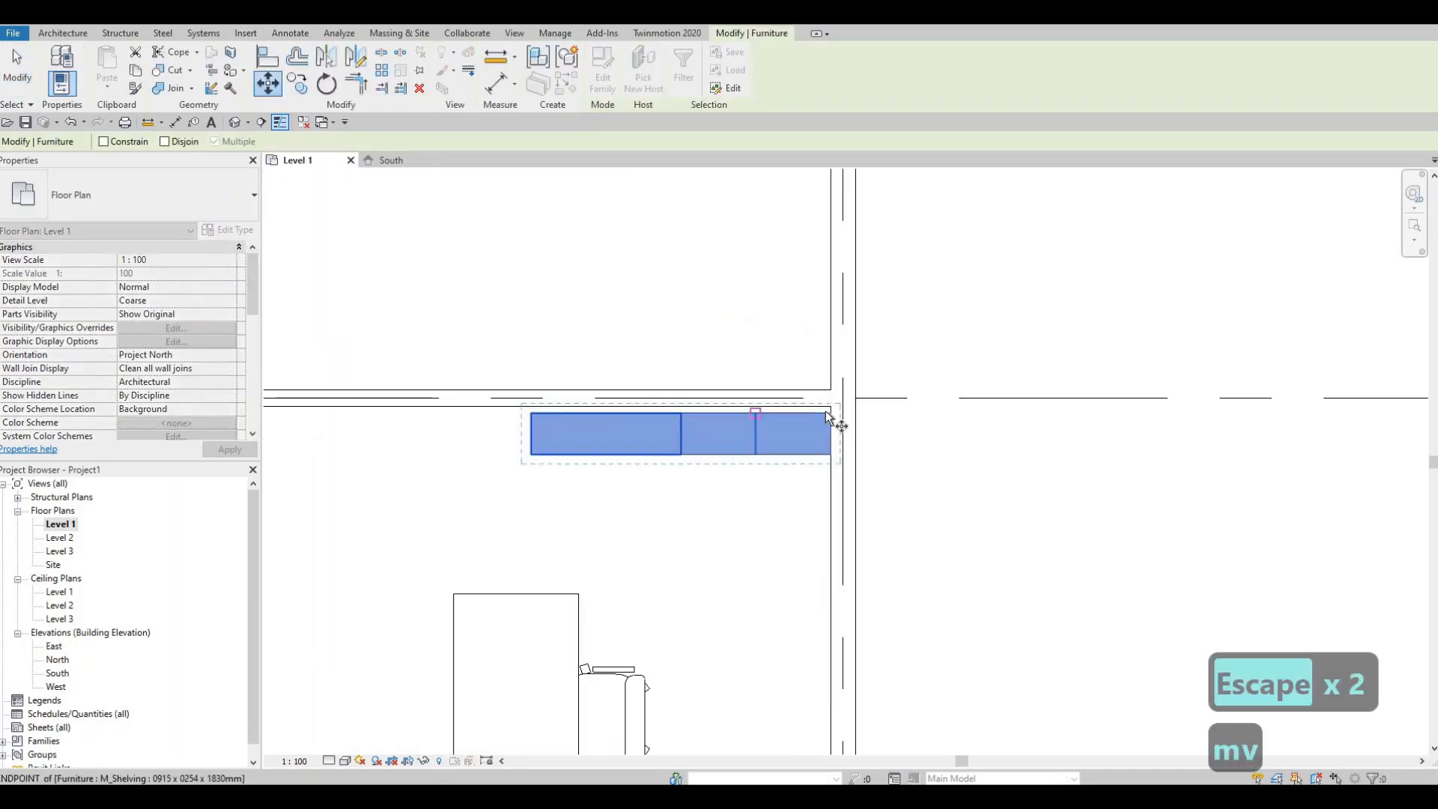
pyautogui.click(827, 411)
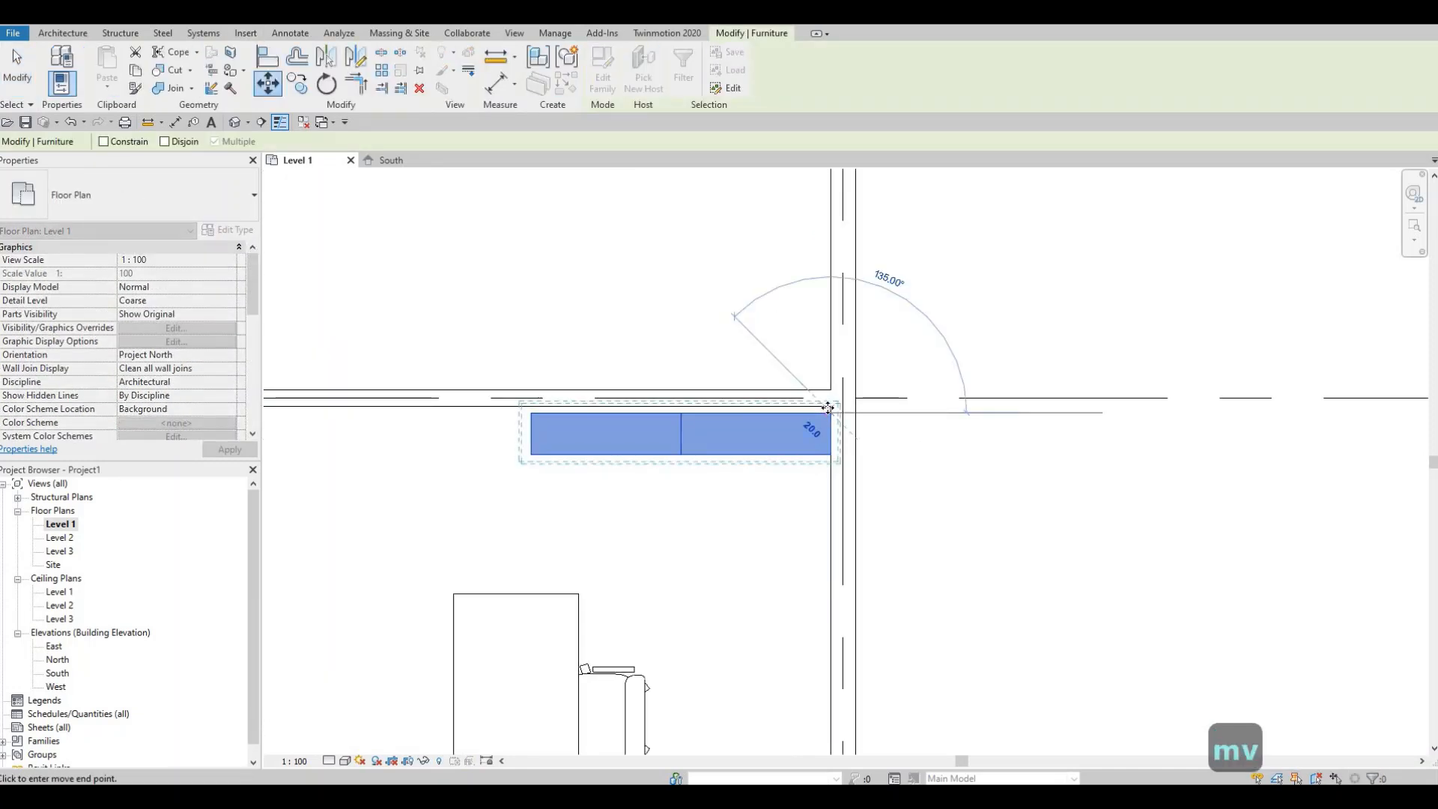
pyautogui.click(828, 408)
pyautogui.press('Escape')
# - Pan and zoom across the floor plan to examine the large room above the bathroom
pyautogui.scroll(-4, 663, 463)
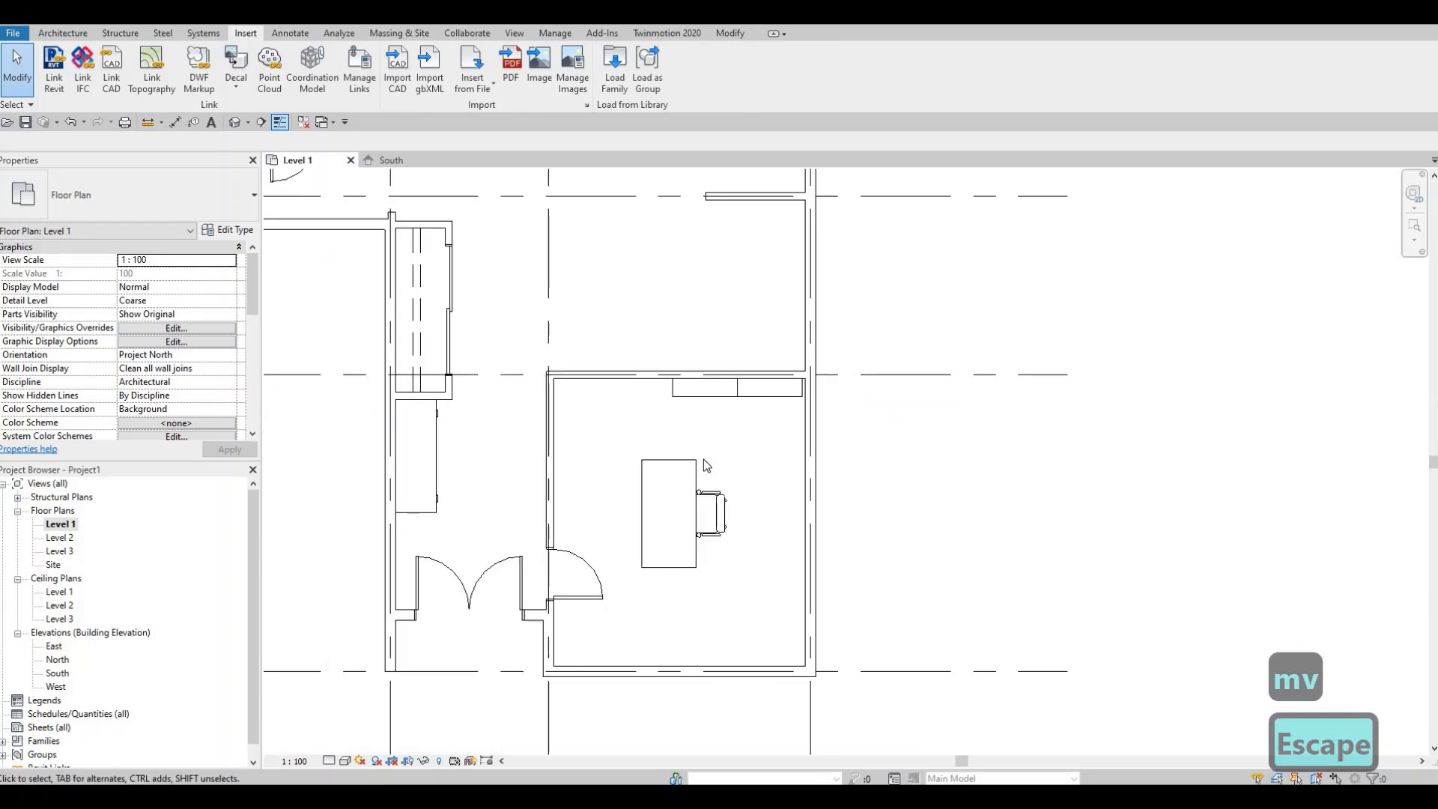
pyautogui.moveTo(669, 503); pyautogui.dragTo(683, 439, button='middle')
pyautogui.scroll(-1, 681, 437)
pyautogui.moveTo(639, 395); pyautogui.dragTo(645, 555, button='middle')
pyautogui.moveTo(635, 475); pyautogui.dragTo(646, 593, button='middle')
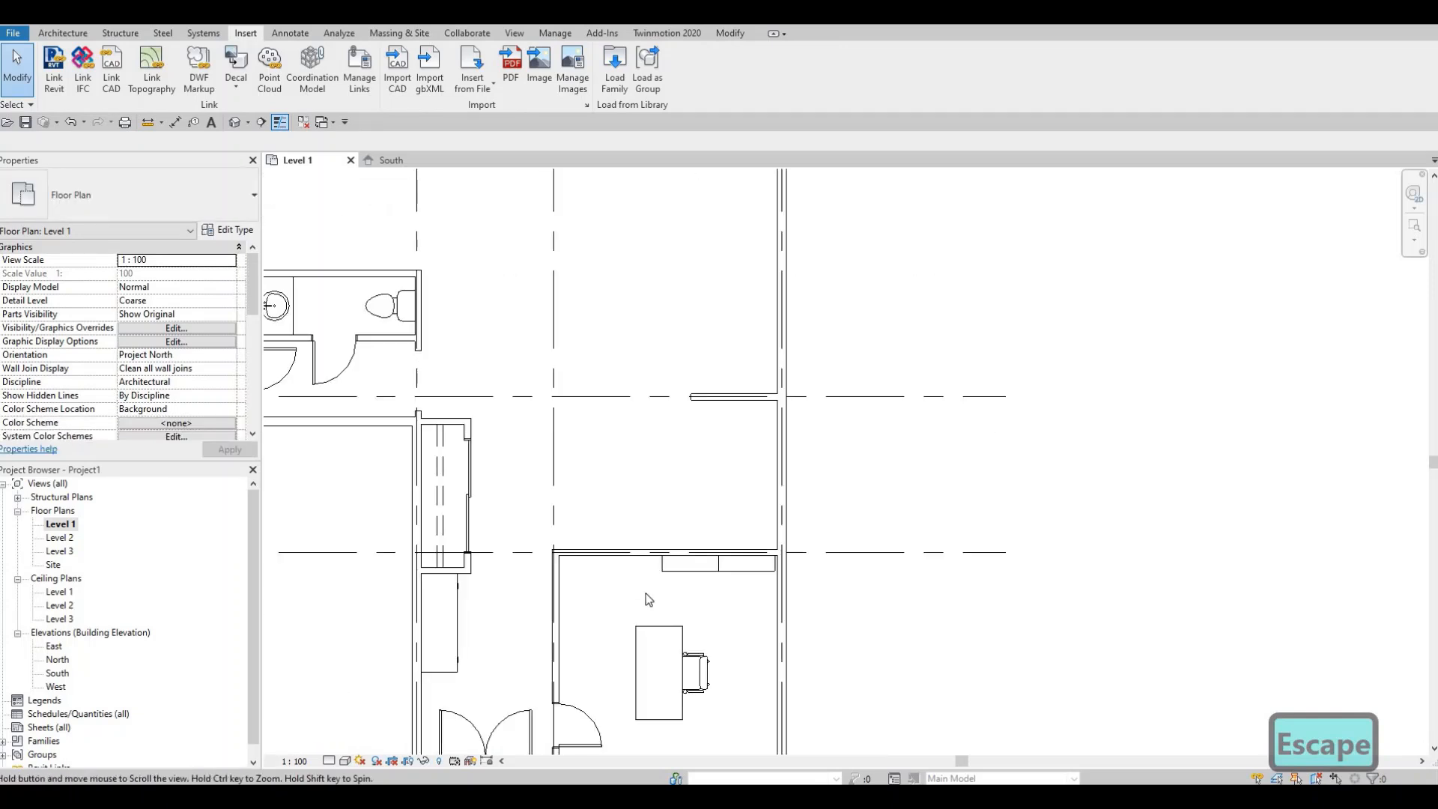
pyautogui.scroll(-1, 689, 697)
pyautogui.moveTo(713, 633); pyautogui.dragTo(712, 668, button='middle')
pyautogui.moveTo(651, 616); pyautogui.dragTo(684, 599, button='middle')
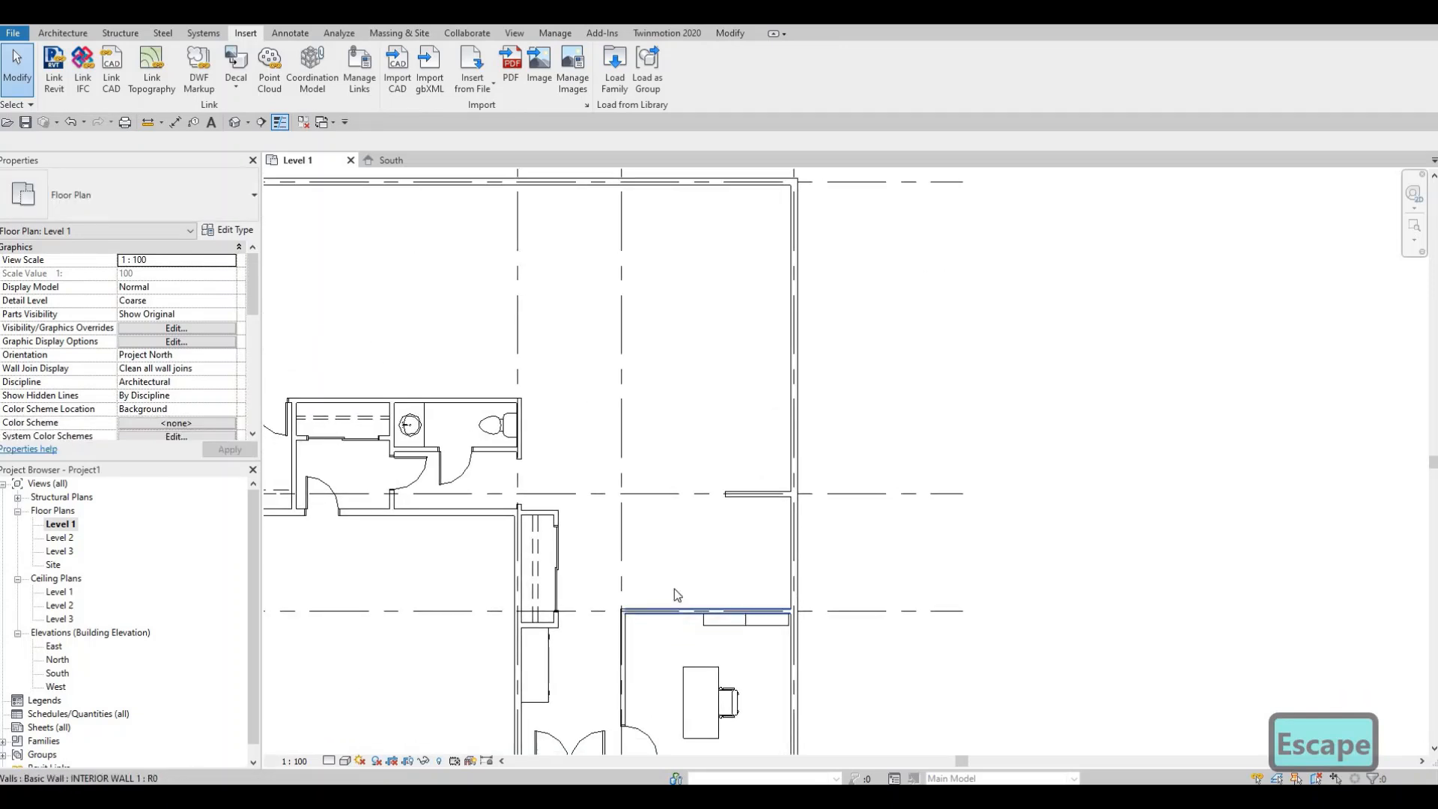
pyautogui.moveTo(696, 519); pyautogui.dragTo(731, 572, button='middle')
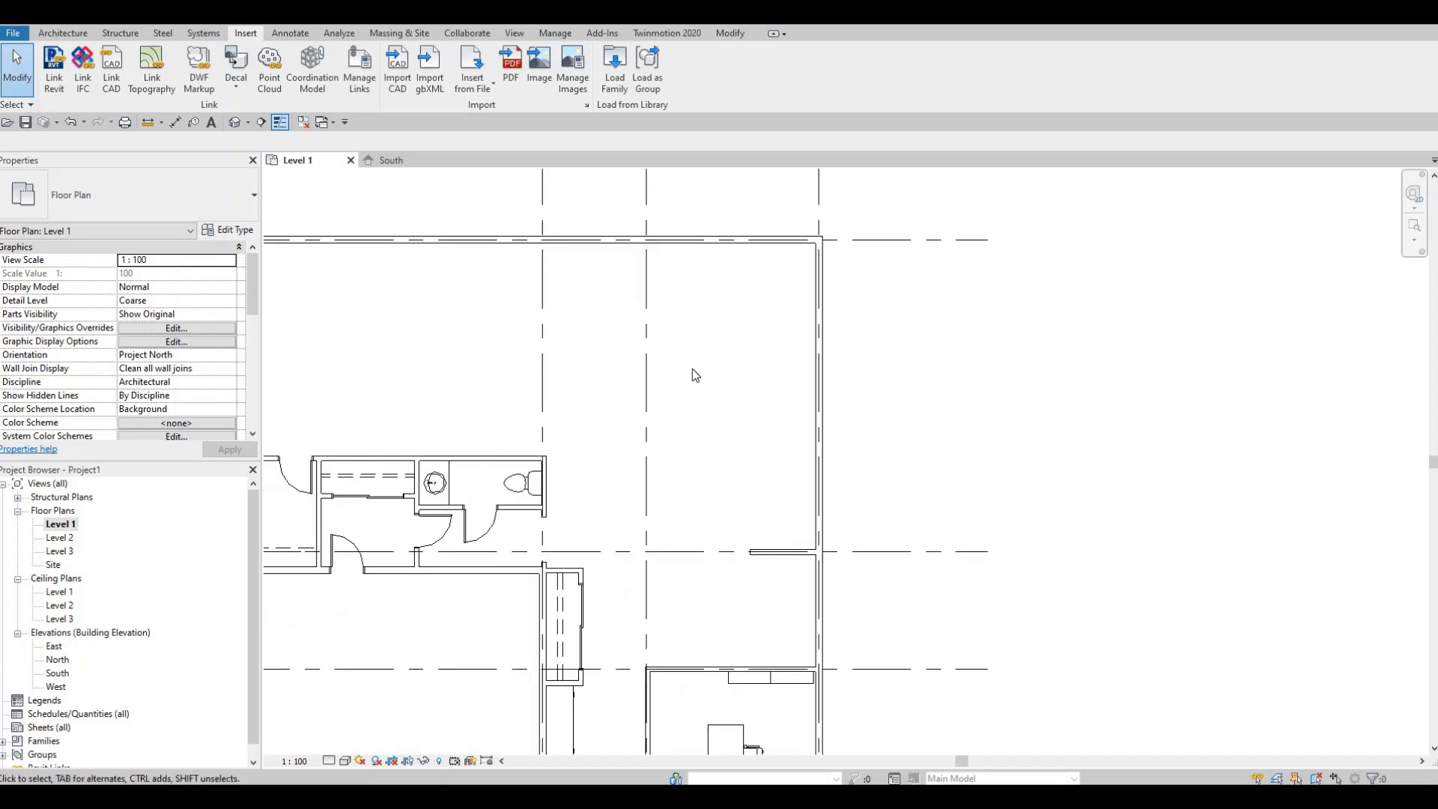
pyautogui.moveTo(692, 369); pyautogui.dragTo(705, 453, button='middle')
pyautogui.scroll(1, 689, 368)
pyautogui.moveTo(732, 347); pyautogui.dragTo(825, 318, button='middle')
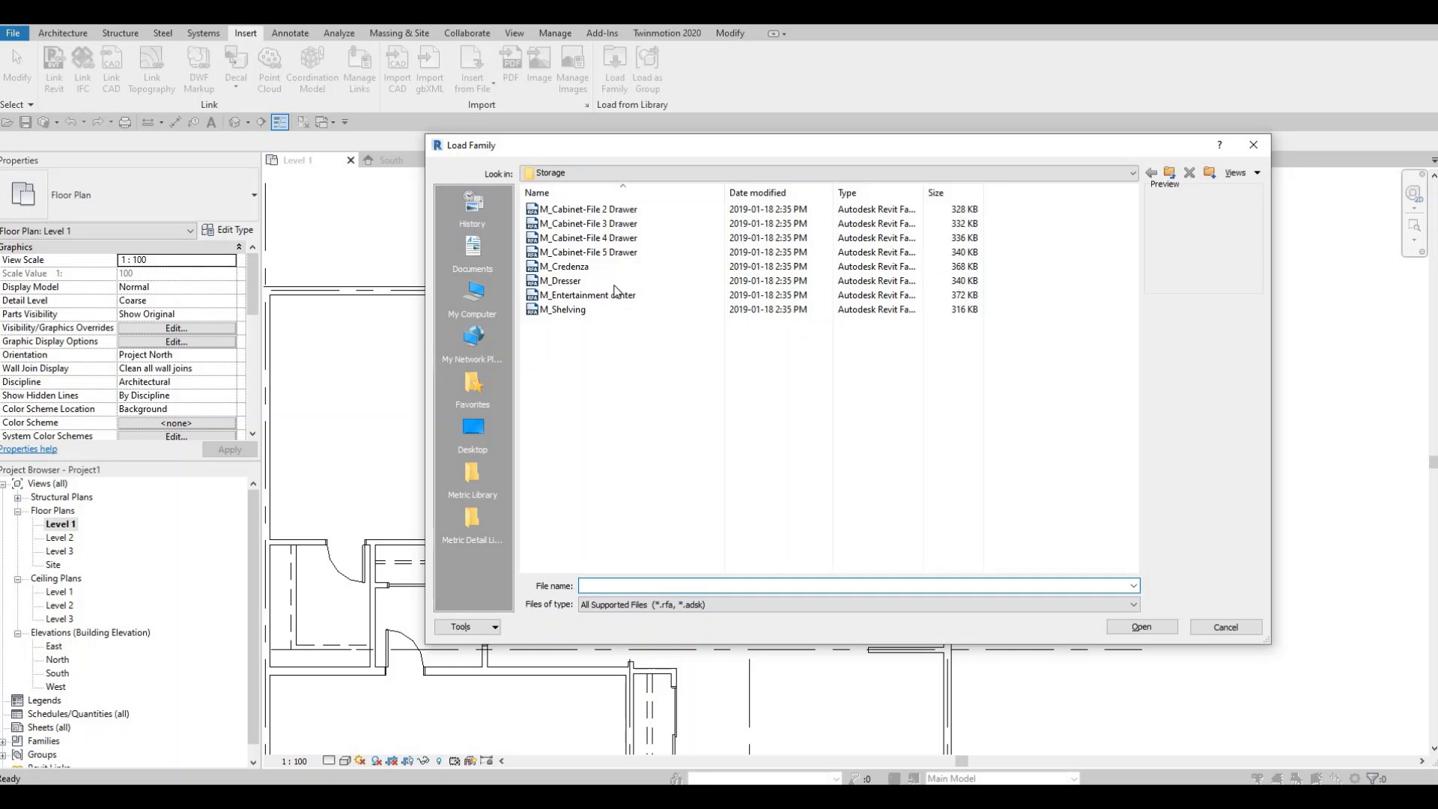
# - Browse the Furniture > Seating library folder and load the M_Chair-Corbu family
pyautogui.click(628, 174)
pyautogui.scroll(1, 641, 244)
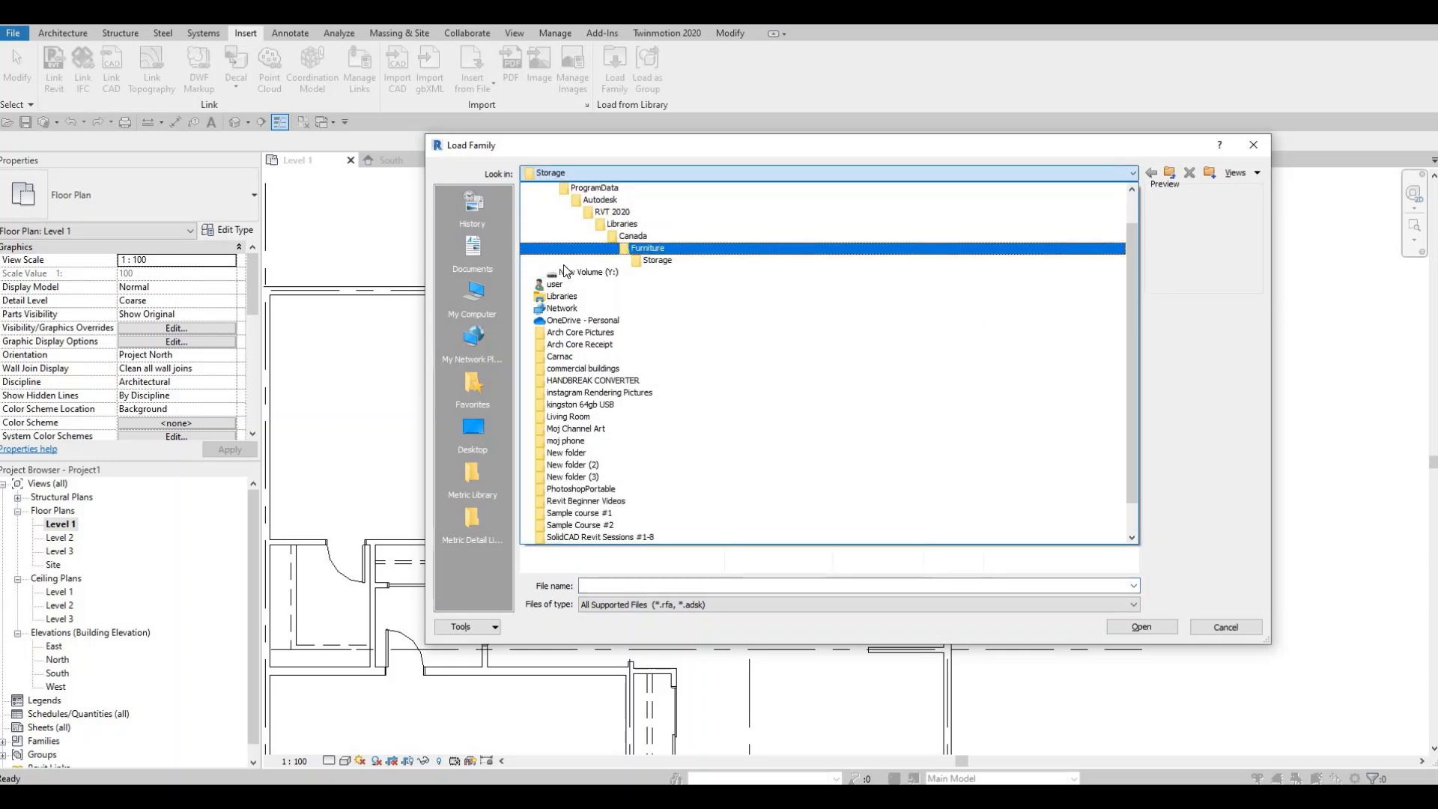
pyautogui.click(569, 248)
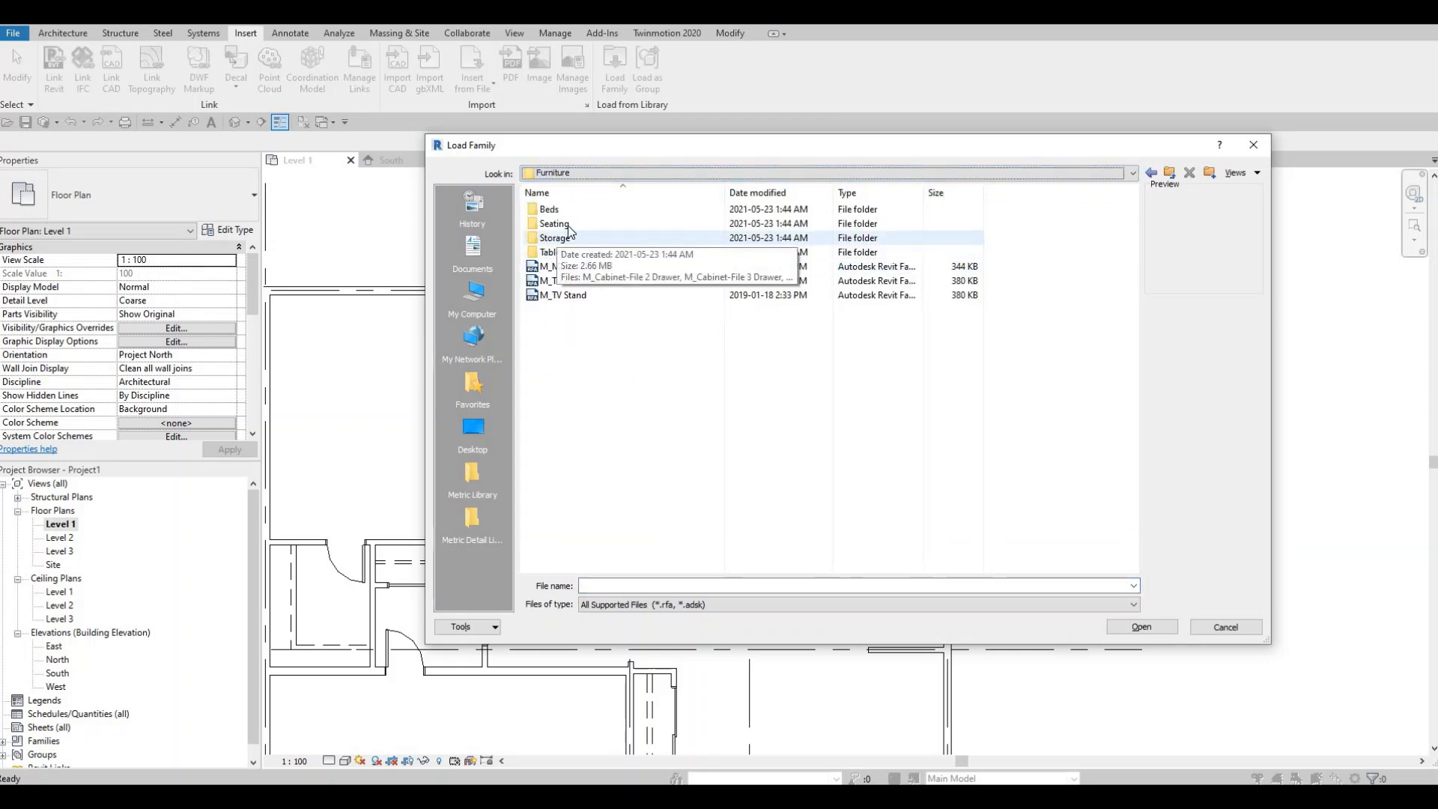
pyautogui.doubleClick(568, 225)
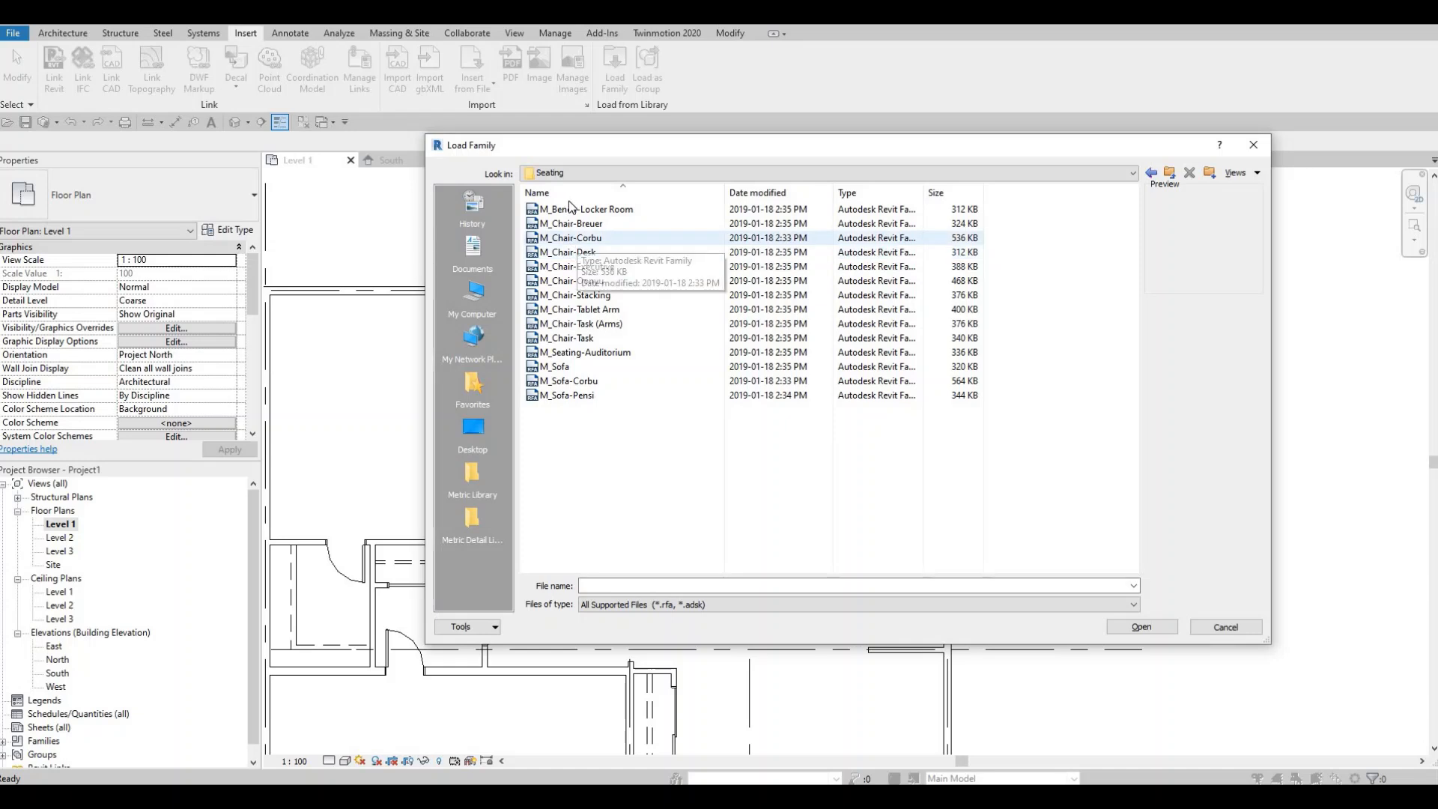
pyautogui.click(573, 210)
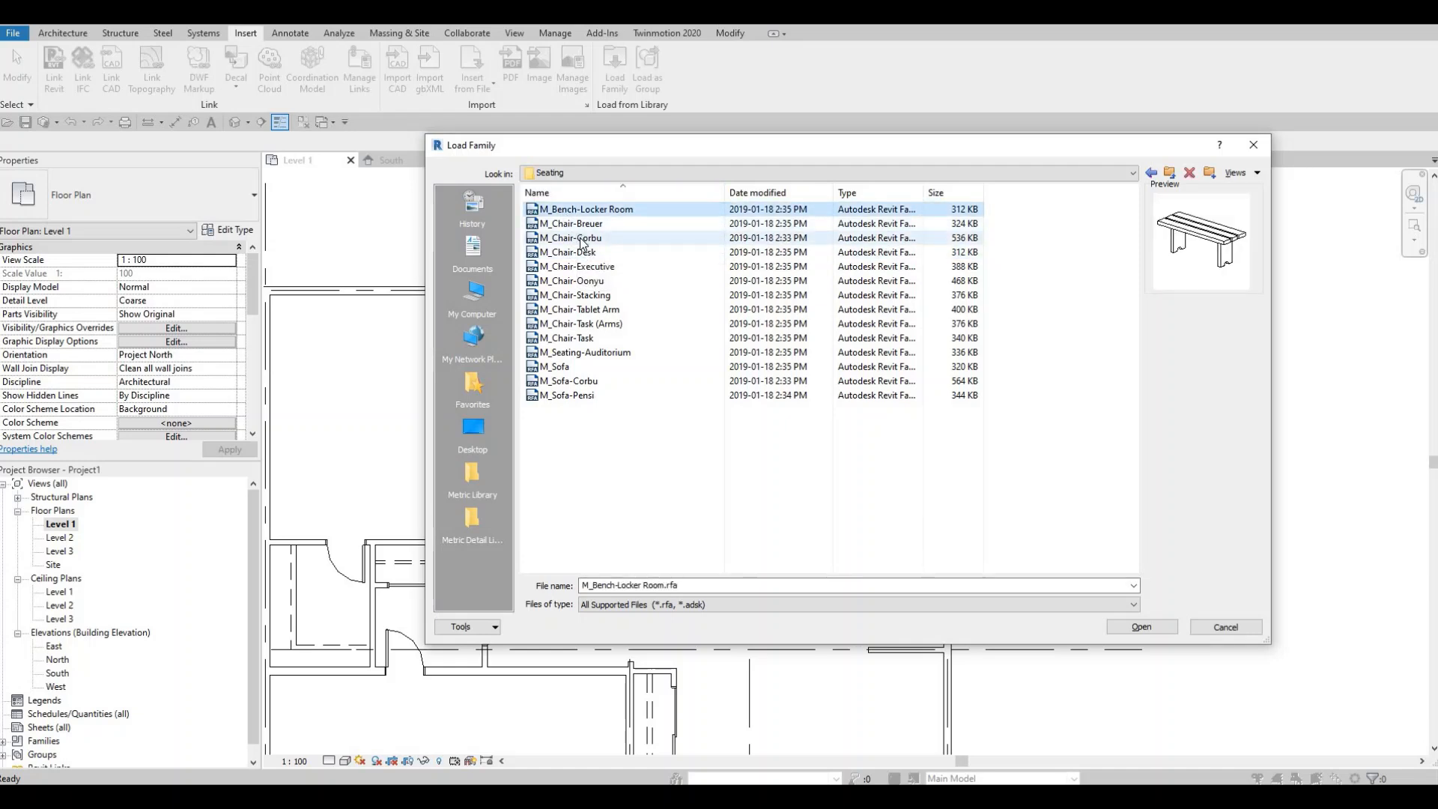
pyautogui.click(582, 225)
pyautogui.click(583, 250)
pyautogui.click(579, 239)
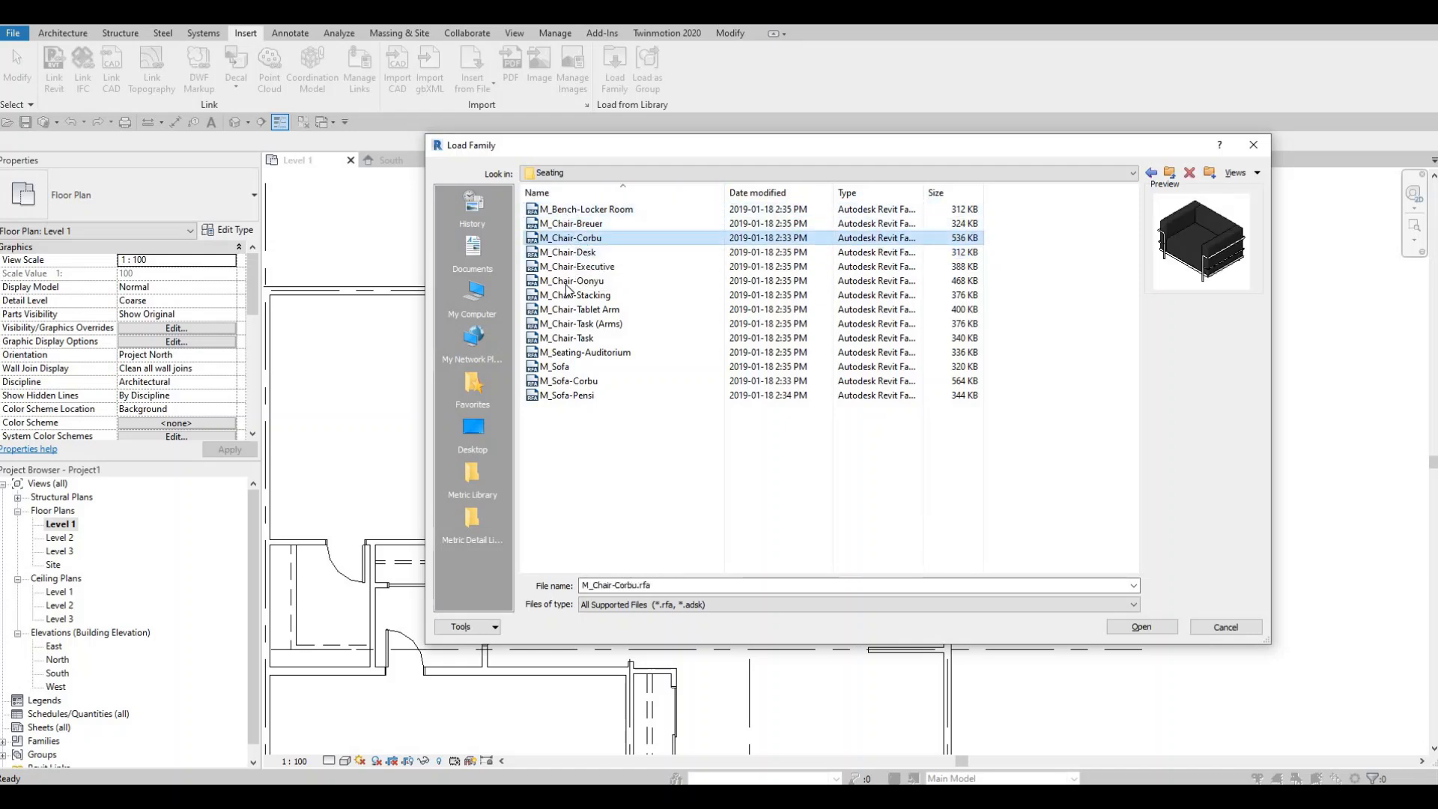
pyautogui.keyDown('shift'); pyautogui.click(588, 382); pyautogui.keyUp('shift')
pyautogui.click(577, 382)
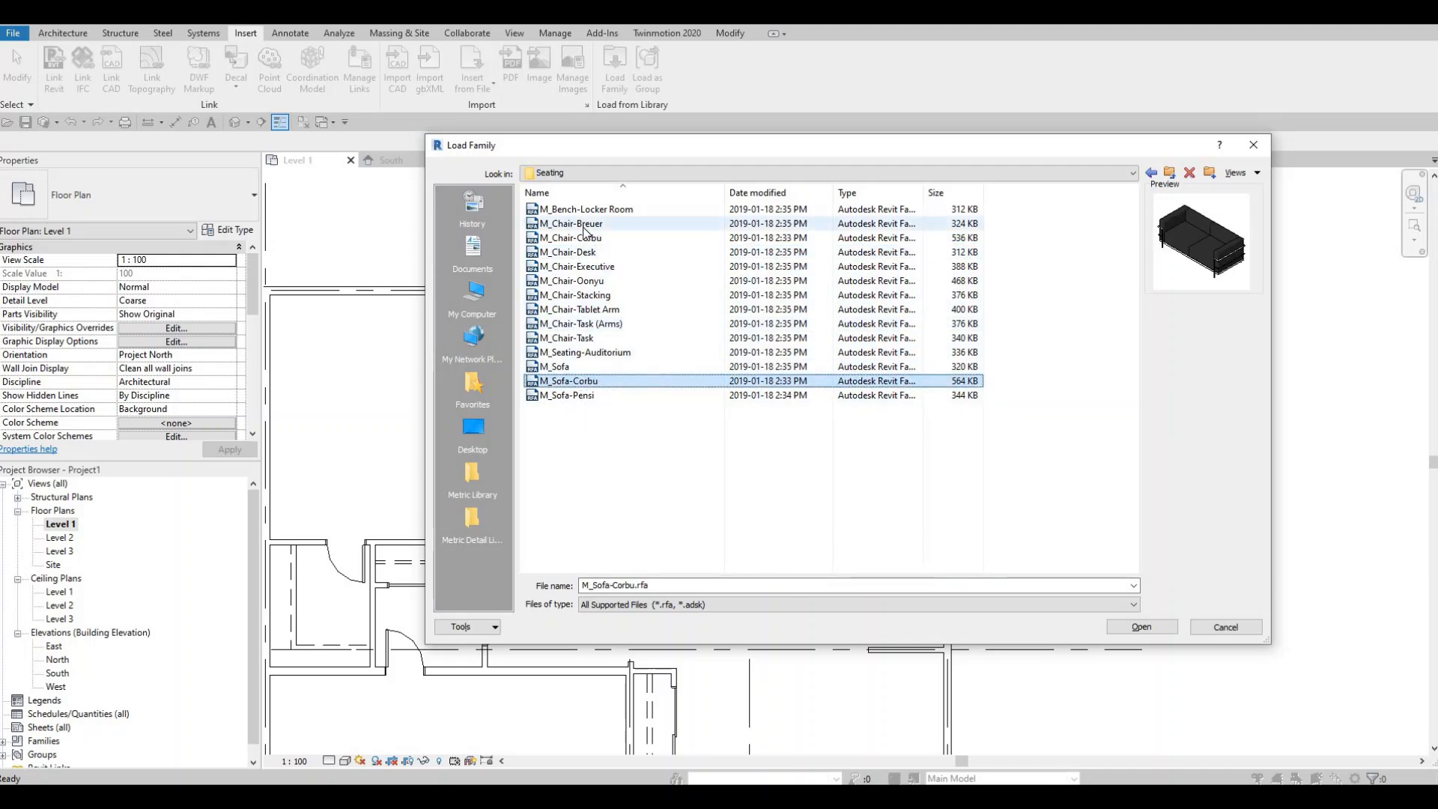
pyautogui.keyDown('ctrl'); pyautogui.click(582, 225); pyautogui.keyUp('ctrl')
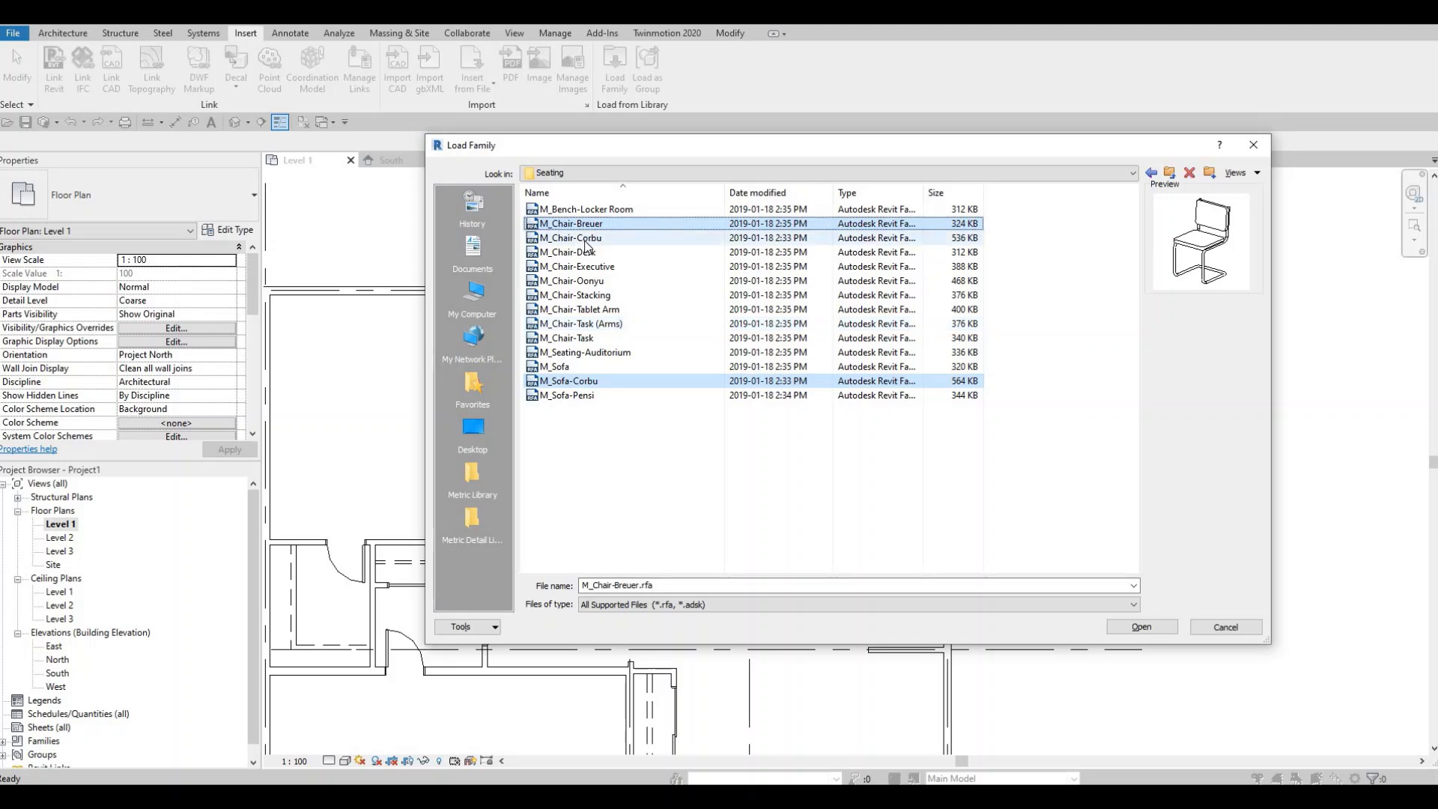
pyautogui.click(585, 240)
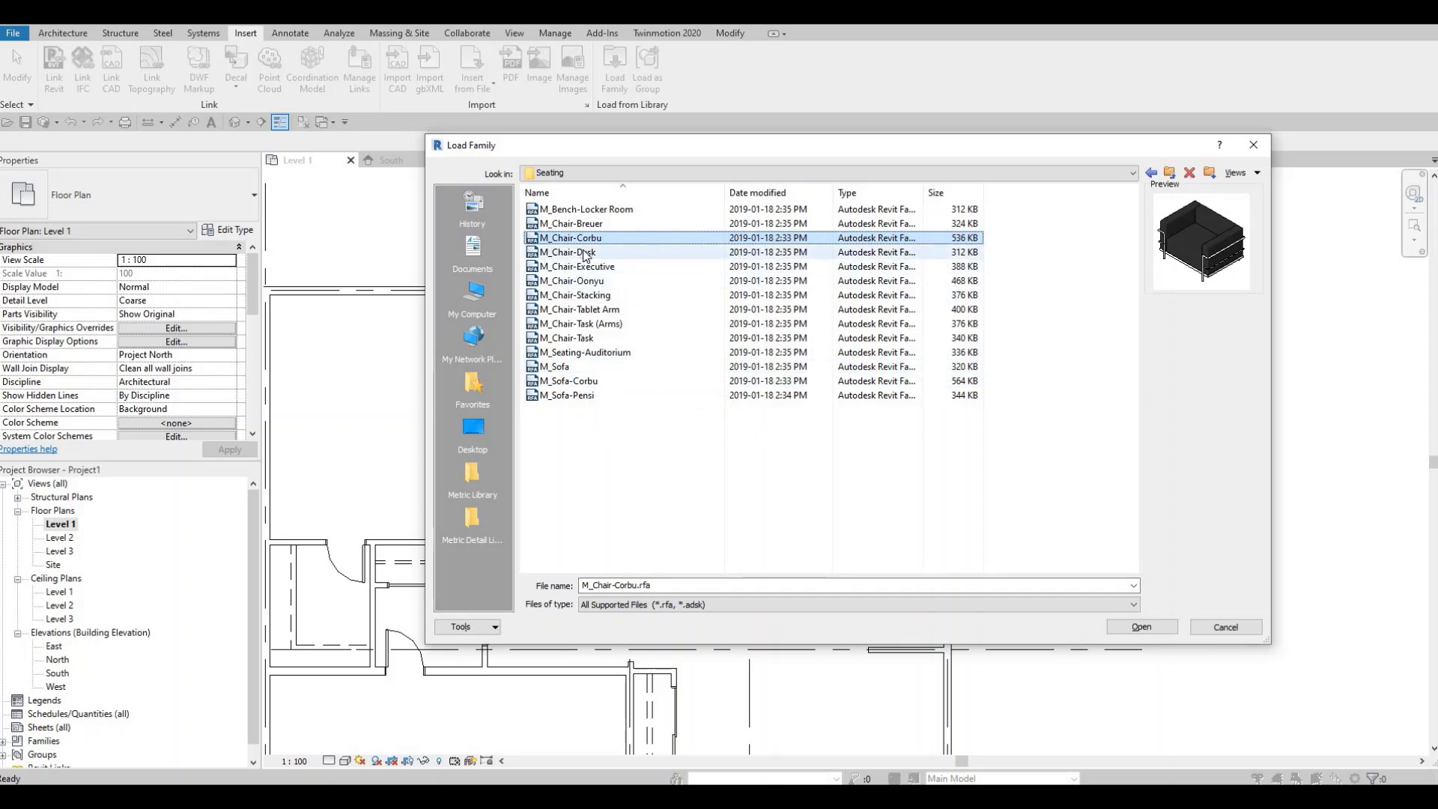
pyautogui.click(1141, 627)
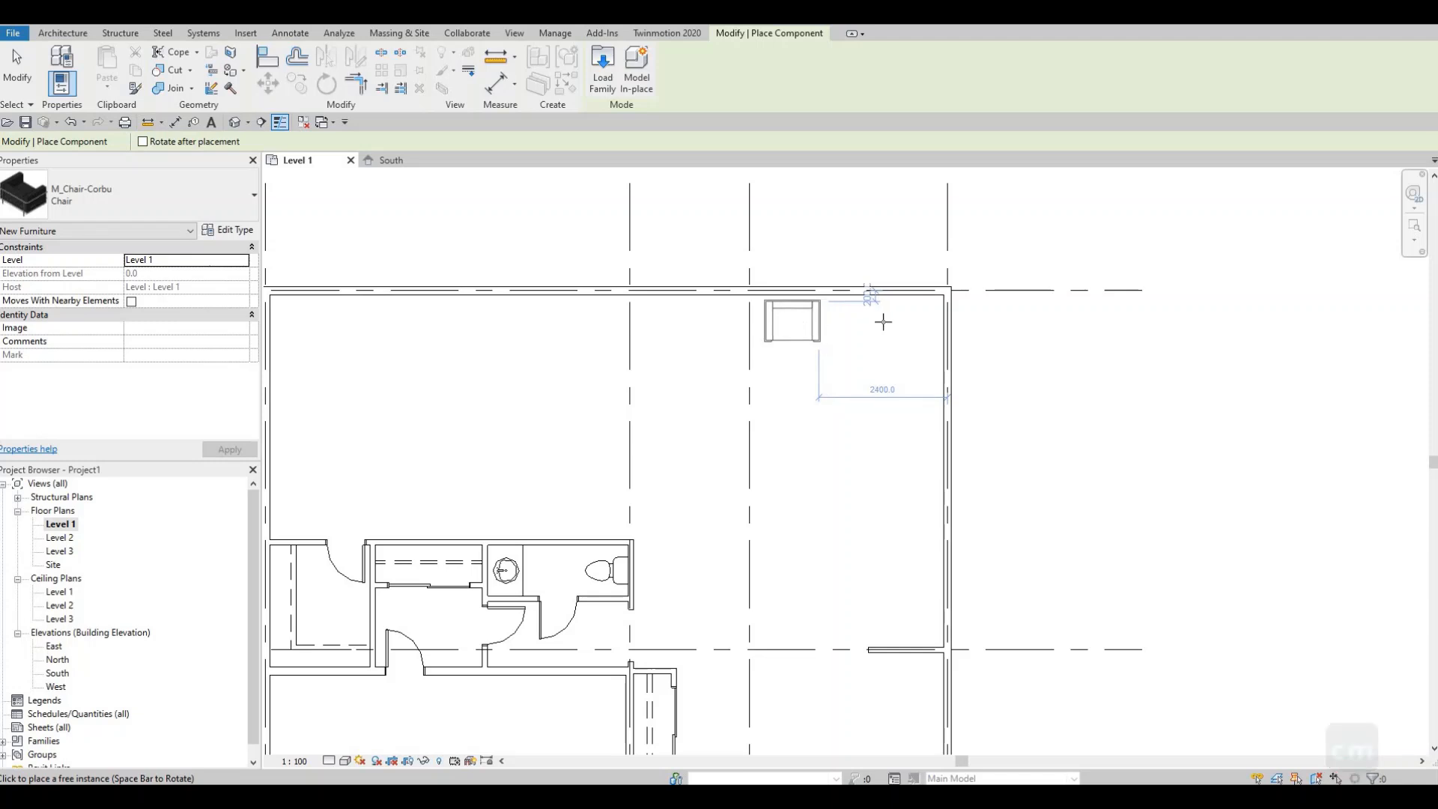
# - Place two Corbu chairs against the upper room's top wall and two chairs rotated 180° facing them below
pyautogui.click(789, 318)
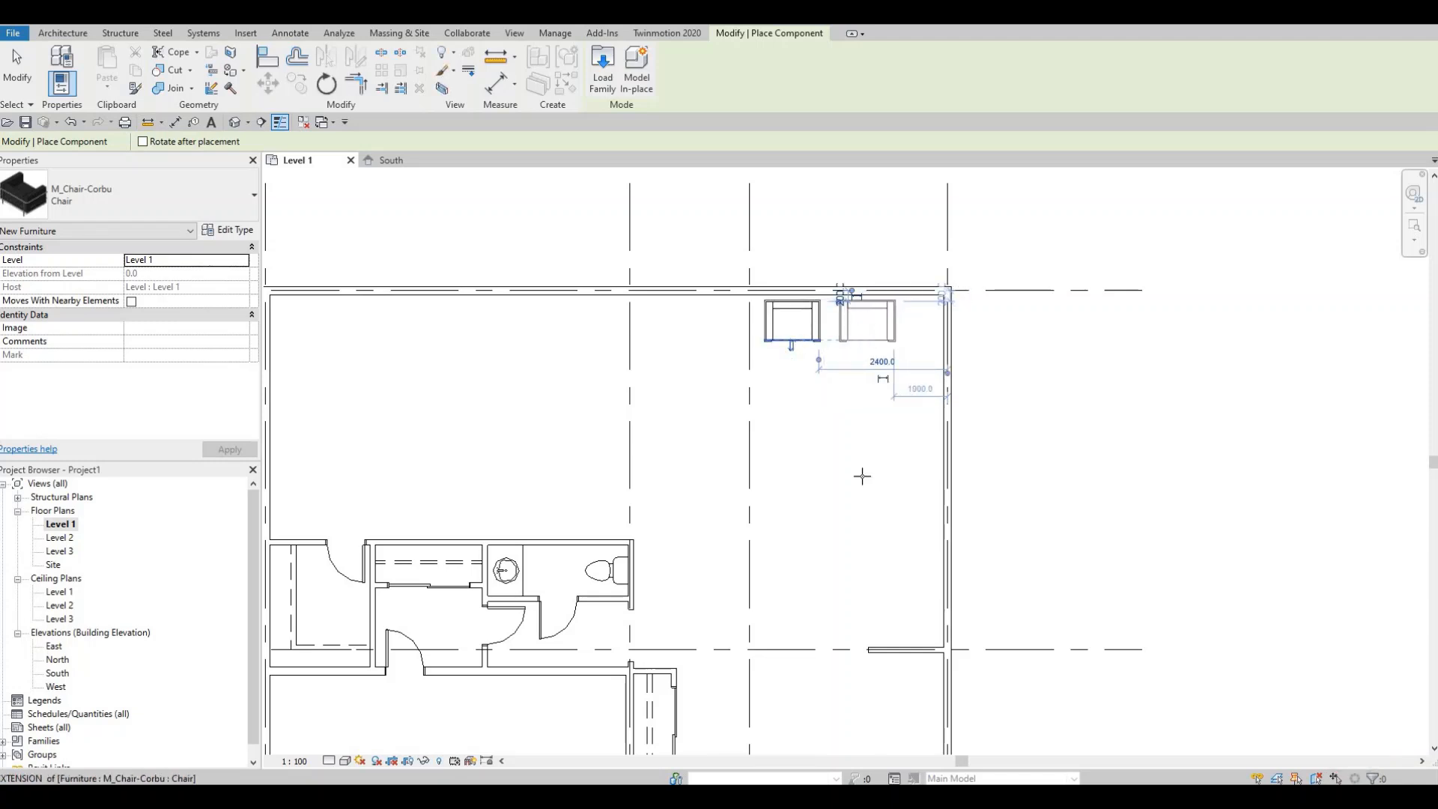
pyautogui.click(863, 319)
pyautogui.press('space')
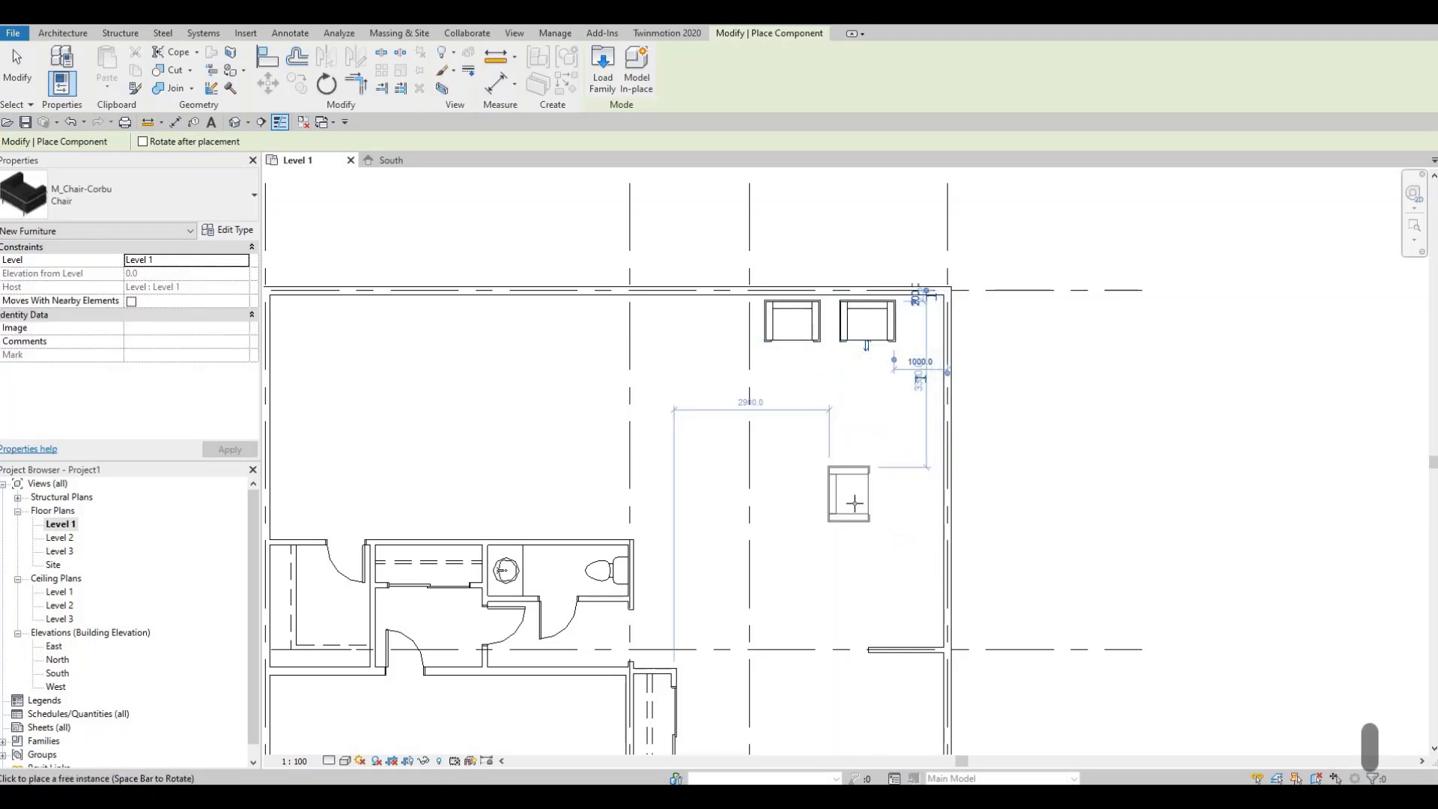
pyautogui.press('space')
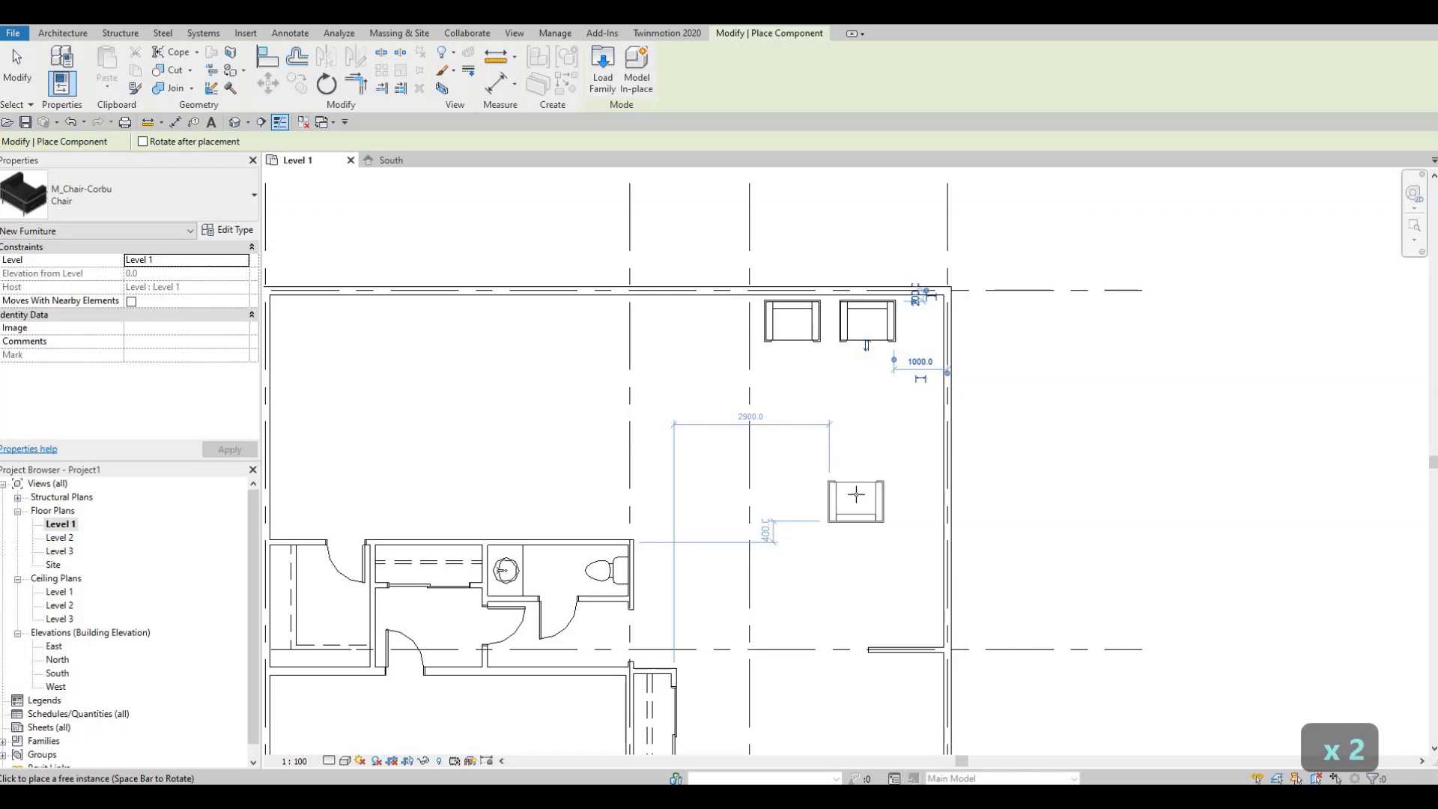
pyautogui.click(789, 493)
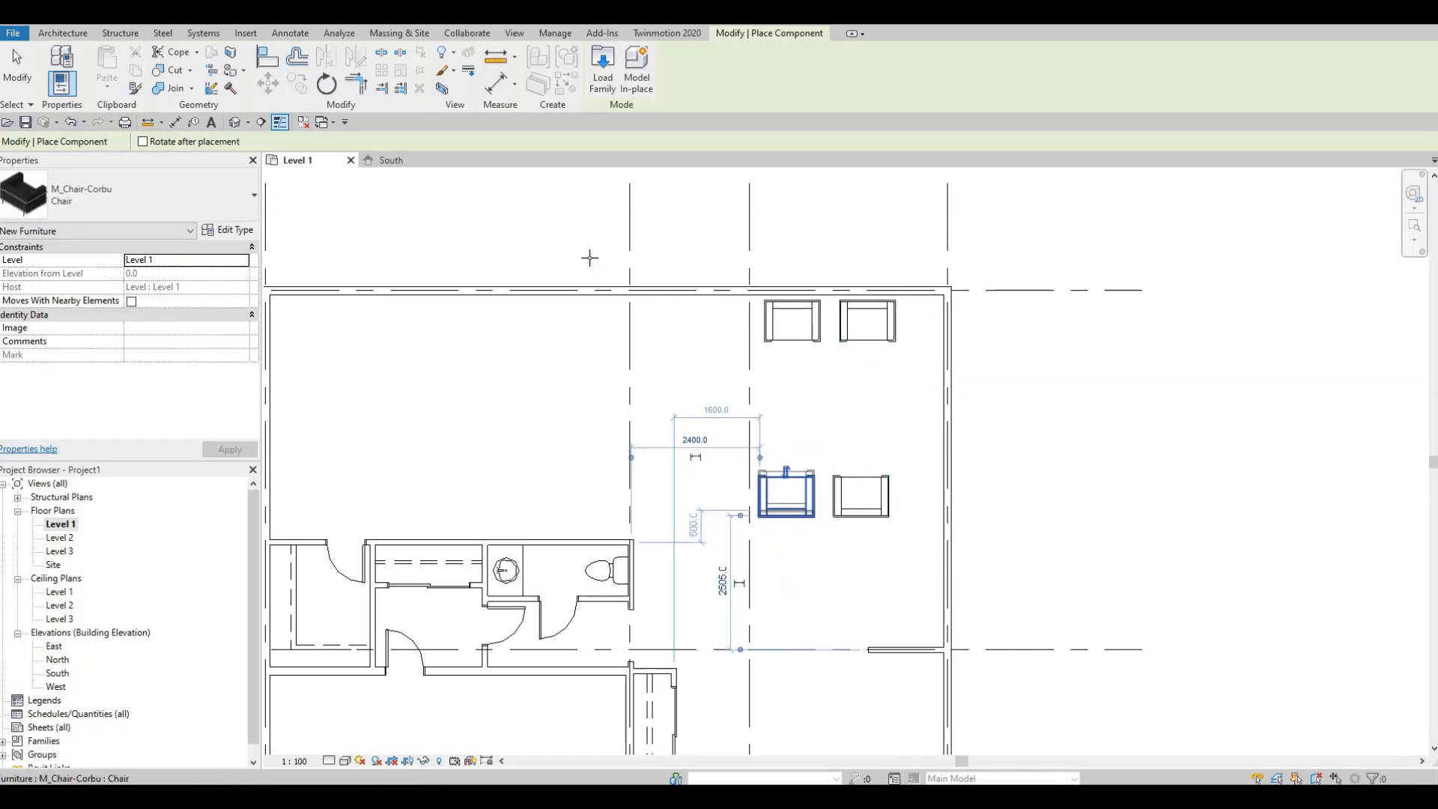
# - Load the M_Sofa-Corbu family and place the sofa vertically on the left side of the chair group
pyautogui.click(603, 66)
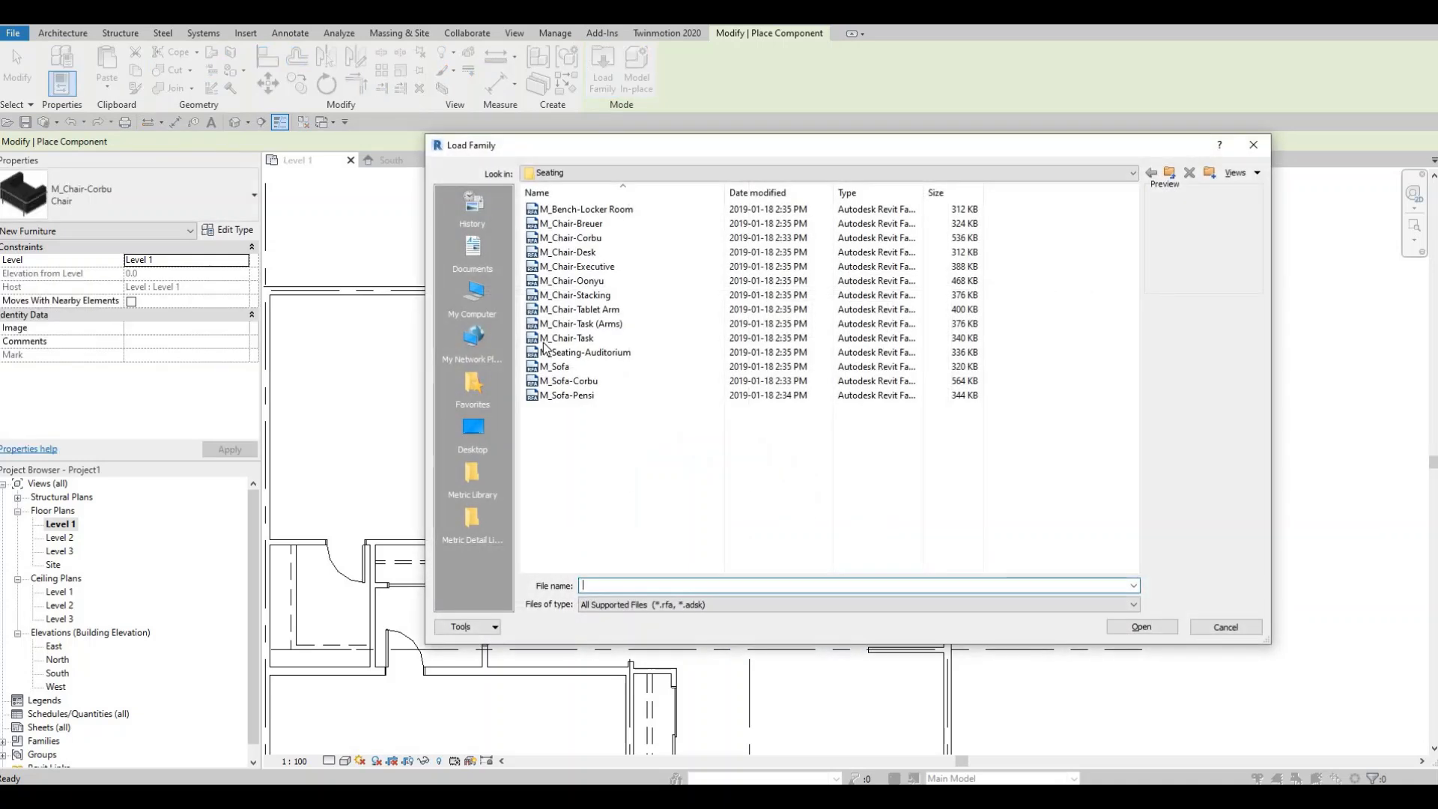
pyautogui.click(569, 380)
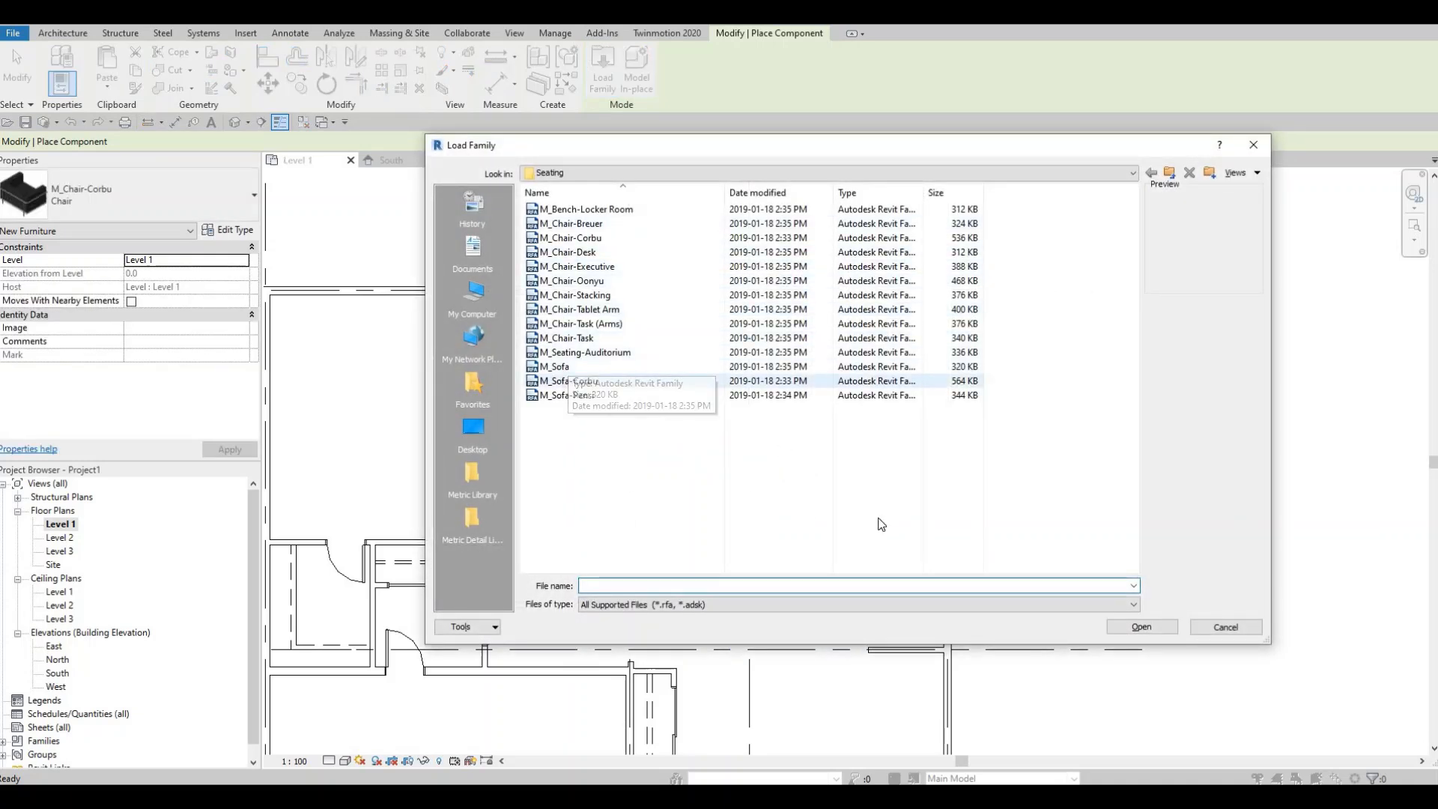
pyautogui.click(1133, 626)
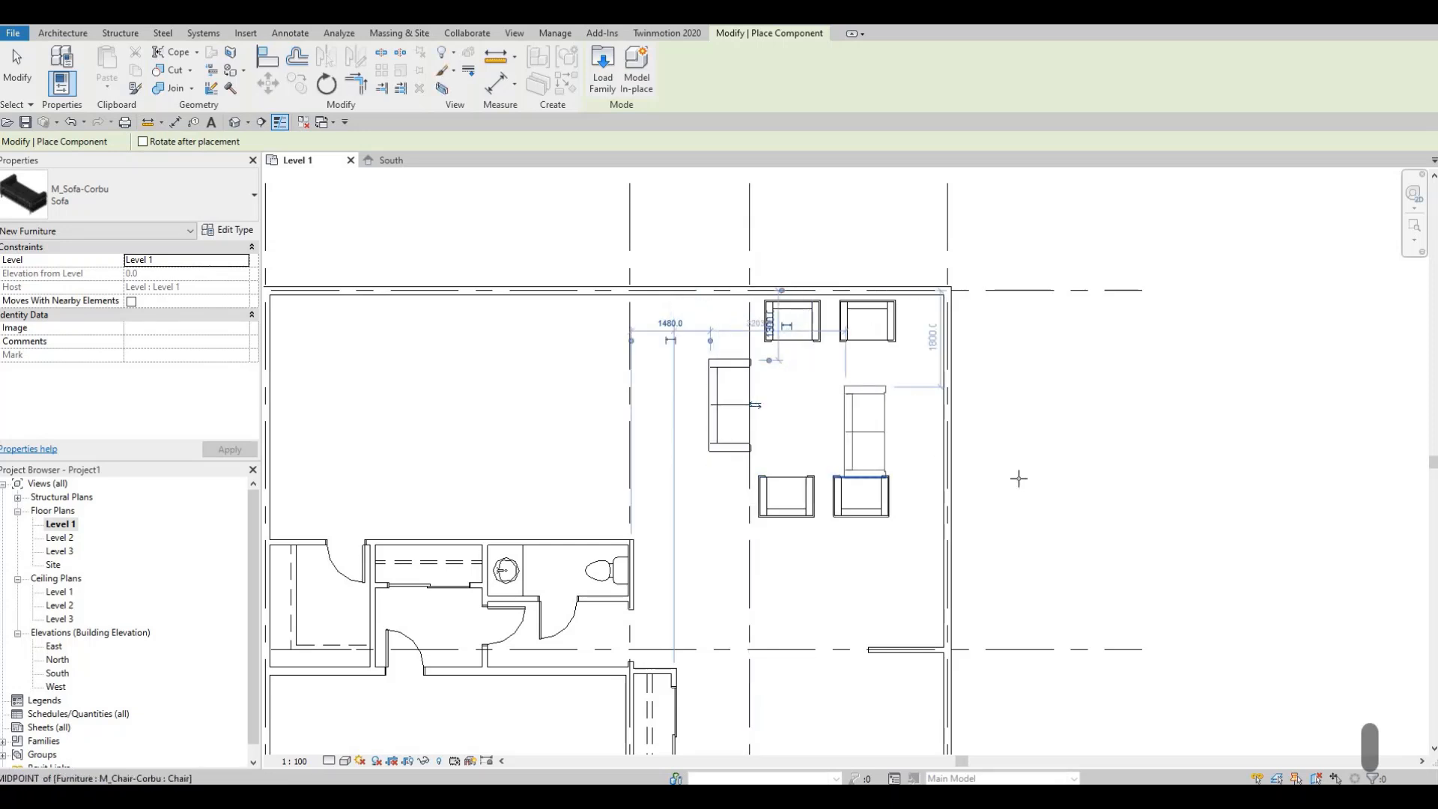
pyautogui.press('Escape')
pyautogui.press('Escape')
# - Select the sofa and the four Corbu chairs together and nudge the group slightly to the right
pyautogui.moveTo(979, 538); pyautogui.dragTo(1026, 414, button='middle')
pyautogui.scroll(-5, 1026, 414)
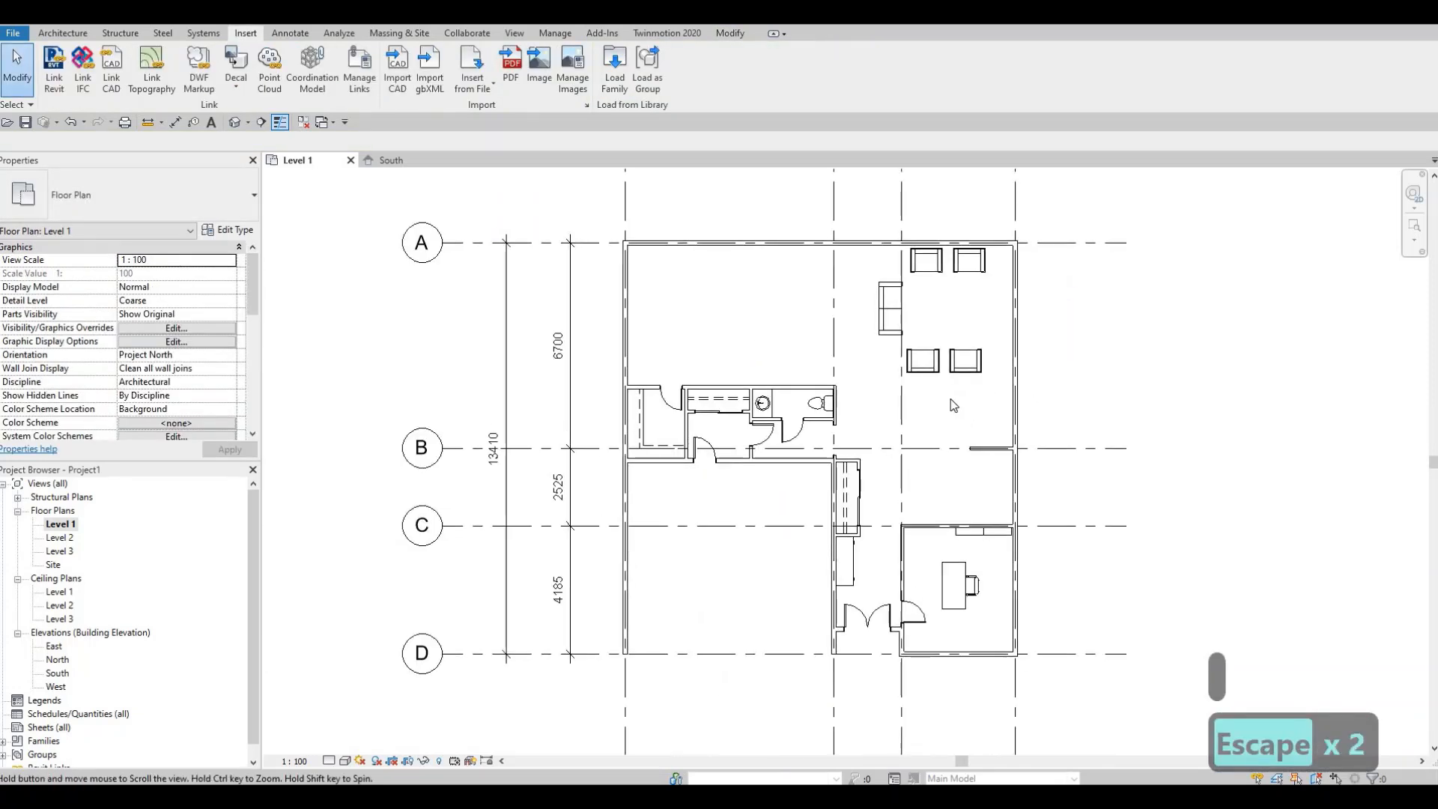
pyautogui.scroll(5, 790, 425)
pyautogui.moveTo(901, 474); pyautogui.dragTo(794, 421)
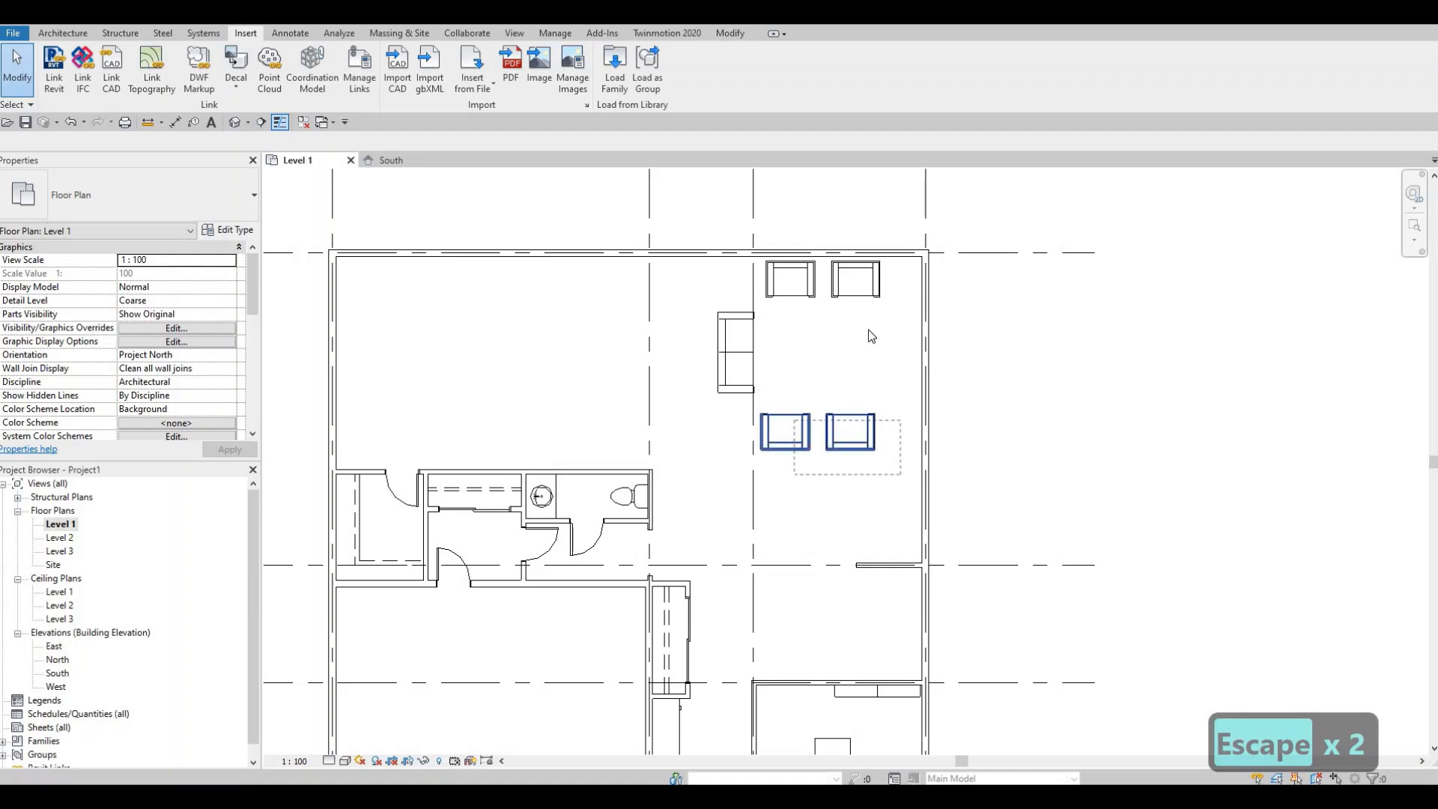
pyautogui.moveTo(883, 327); pyautogui.dragTo(811, 286)
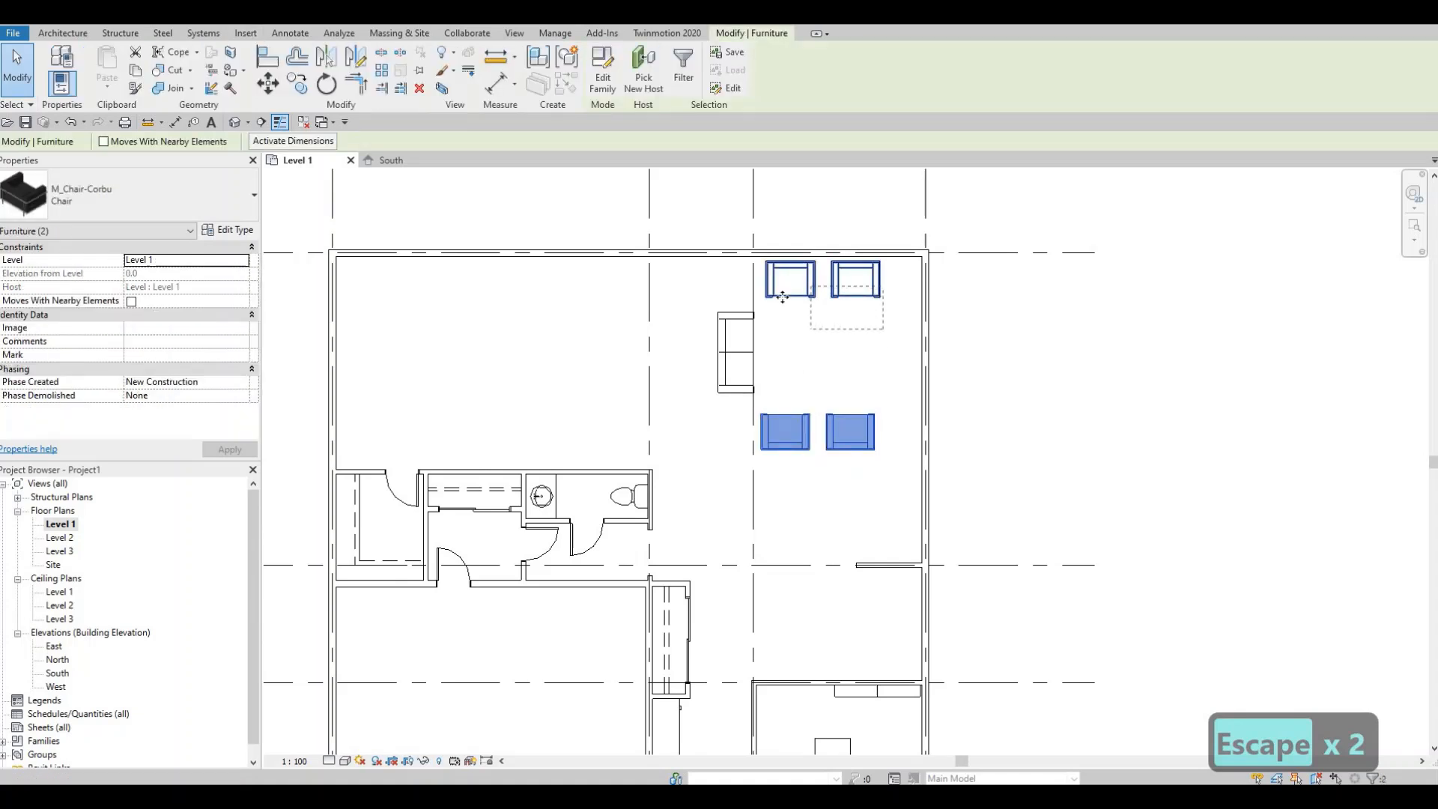
pyautogui.click(735, 320)
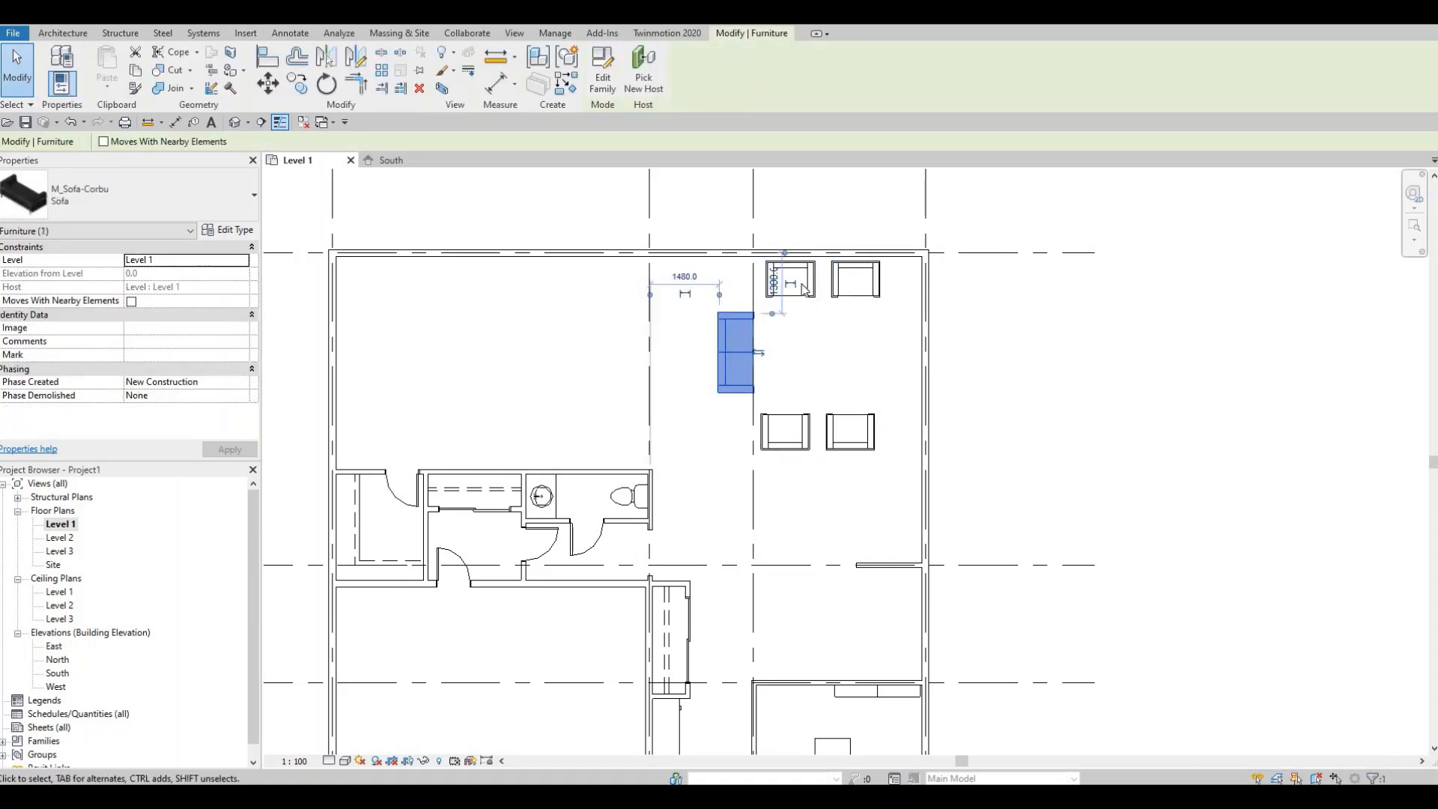
pyautogui.moveTo(884, 318); pyautogui.dragTo(791, 296)
pyautogui.keyDown('ctrl'); pyautogui.click(718, 336); pyautogui.keyUp('ctrl')
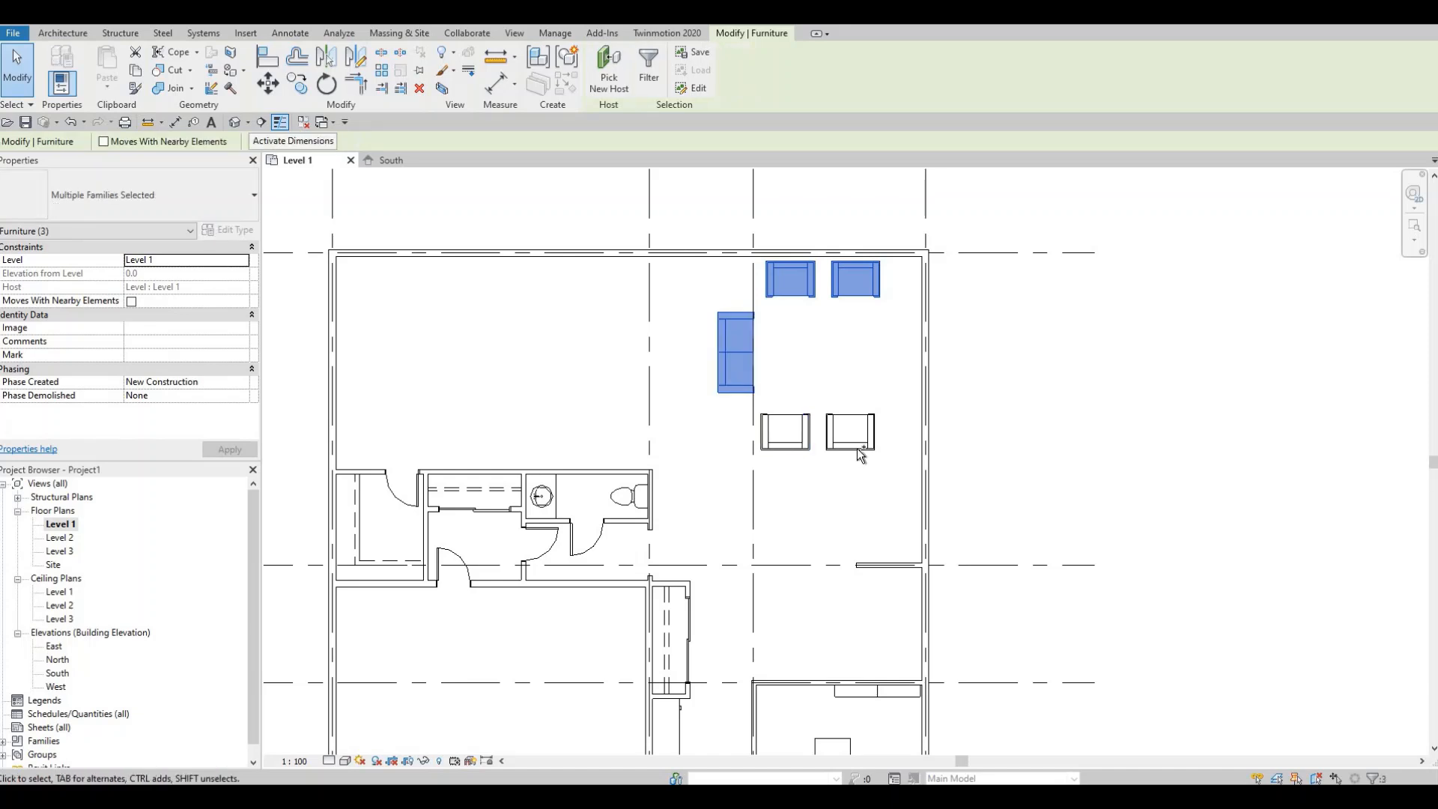
pyautogui.keyDown('ctrl'); pyautogui.click(785, 433); pyautogui.keyUp('ctrl')
pyautogui.press('Right')
pyautogui.press('Right')
pyautogui.press('Right')
pyautogui.press('Right')
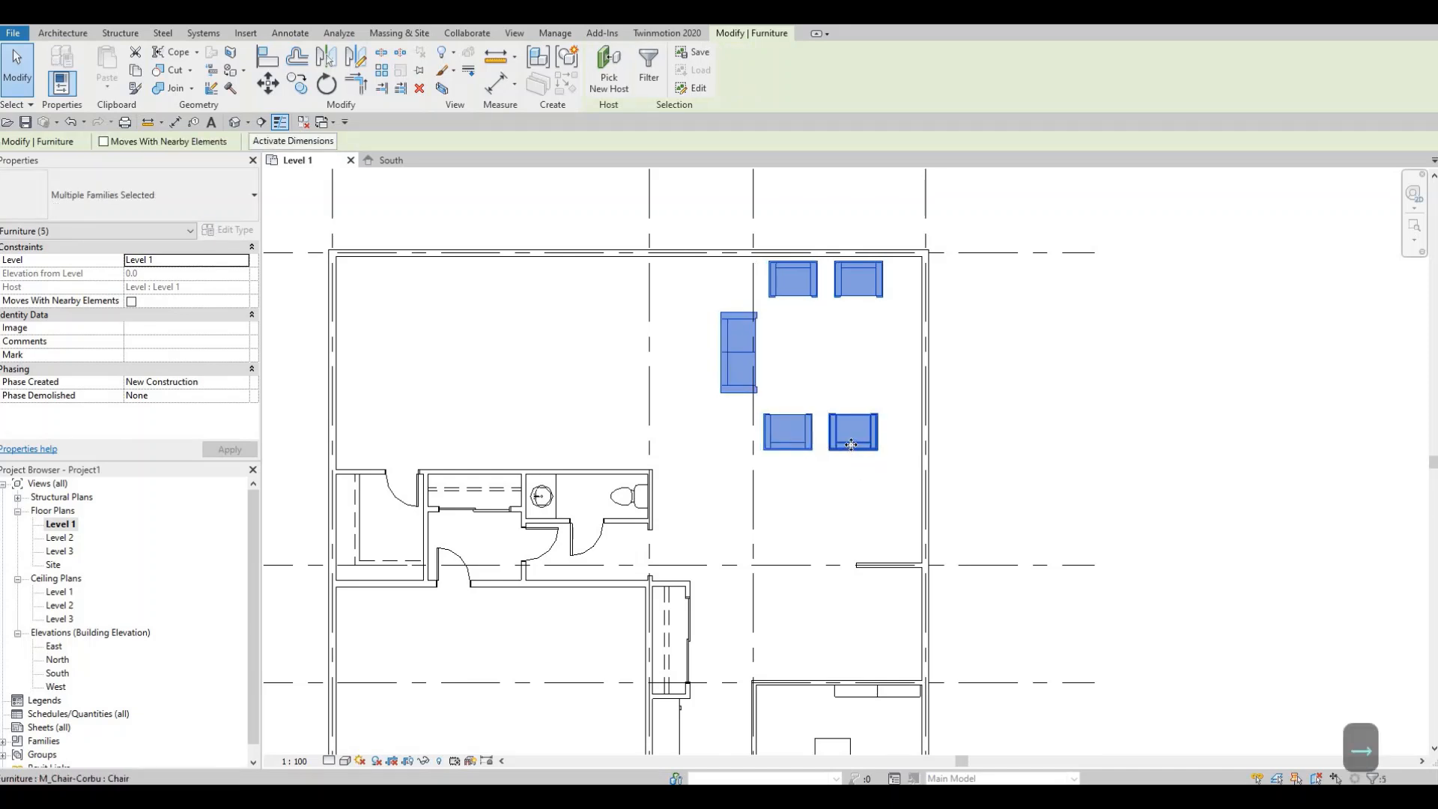
pyautogui.press('Right')
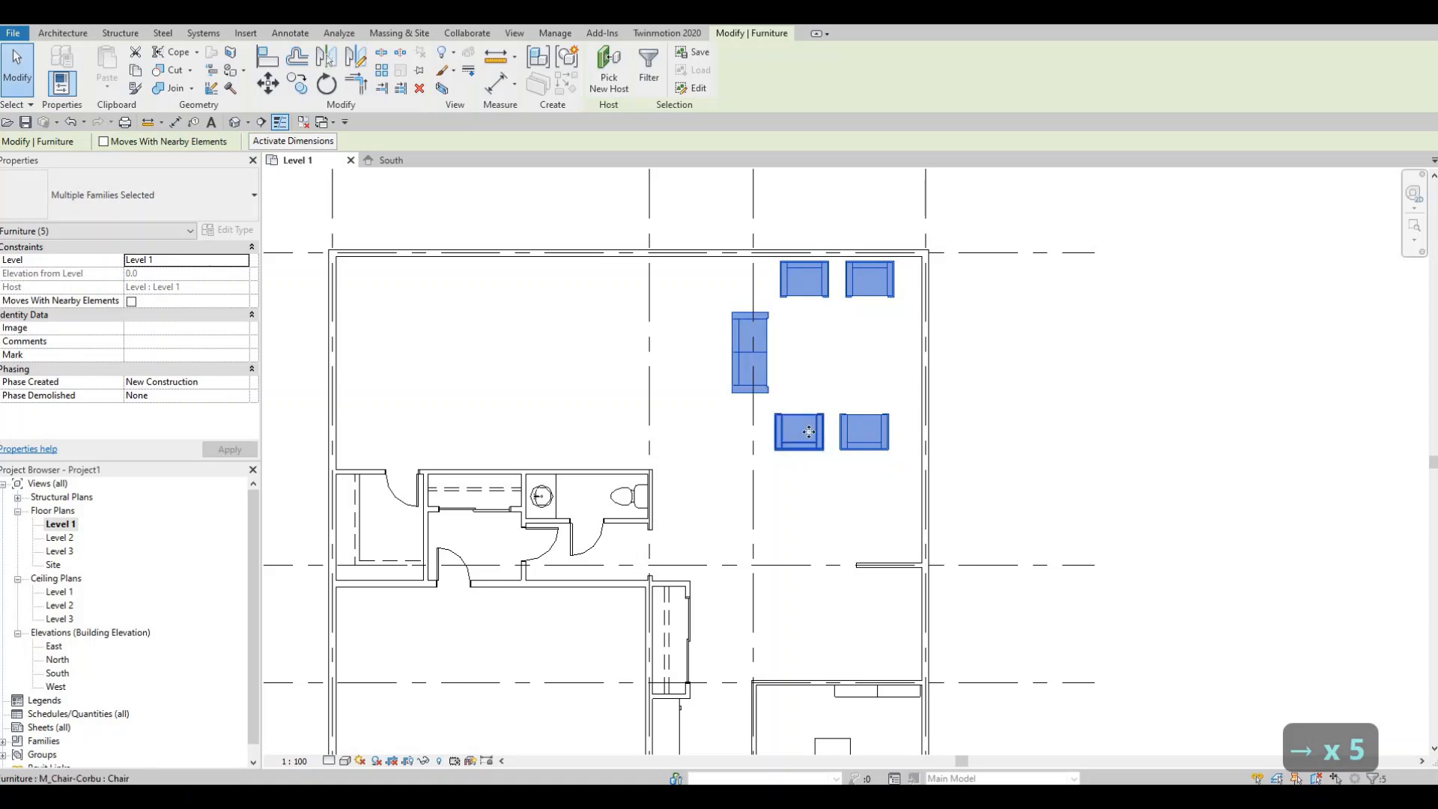
pyautogui.press('Escape')
pyautogui.press('Escape')
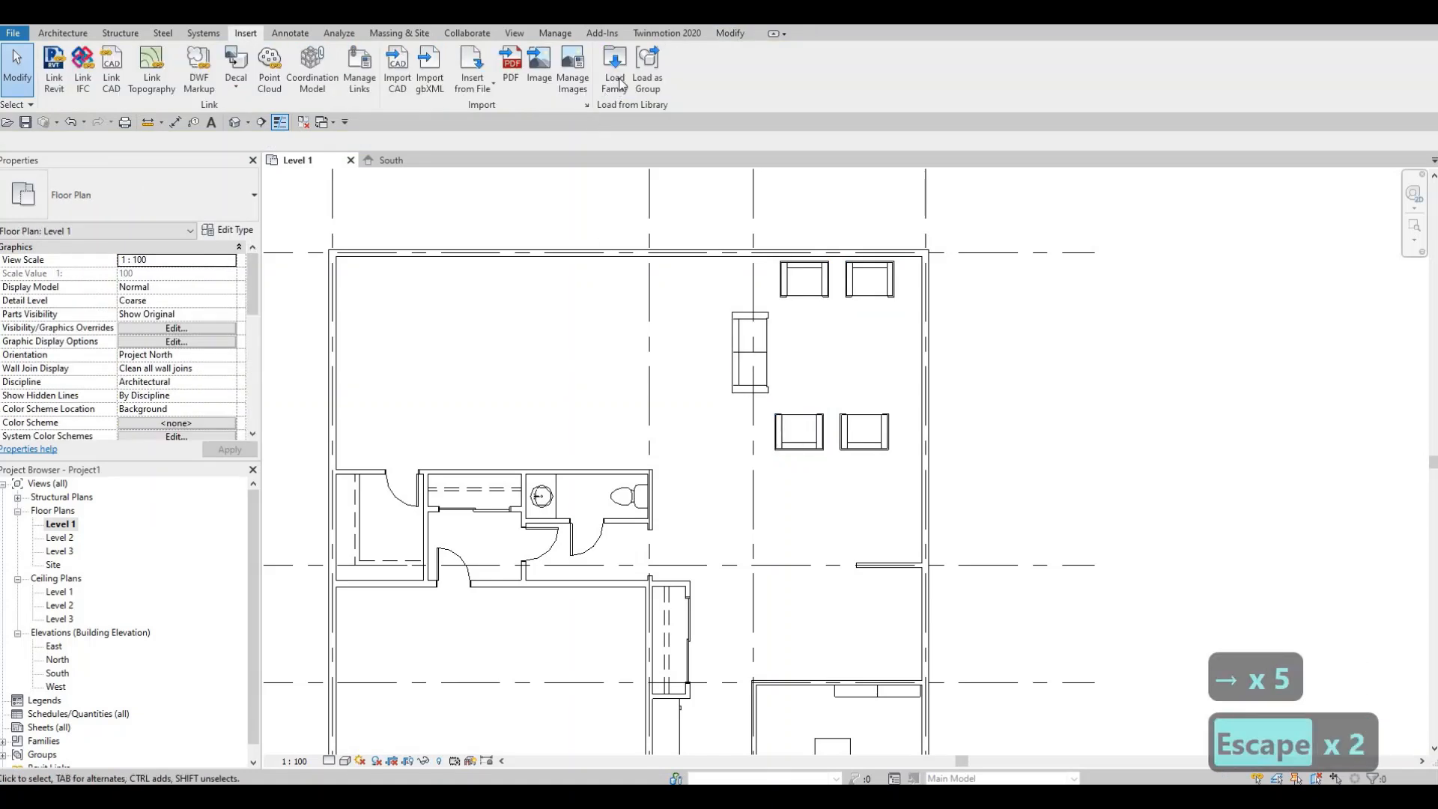
# - Load the M_TV - Flat Screen family from the Furniture library folder
pyautogui.click(616, 75)
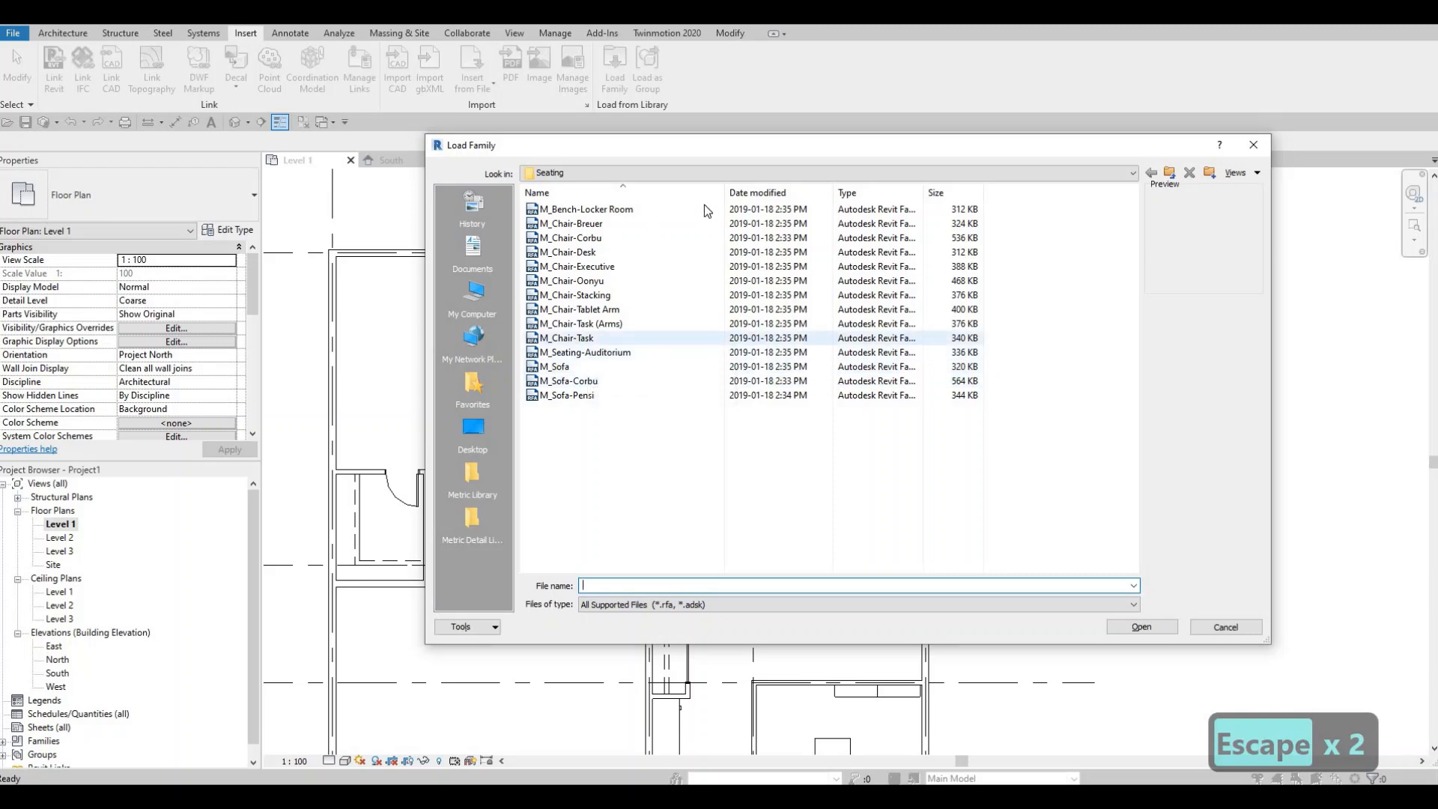
pyautogui.click(726, 178)
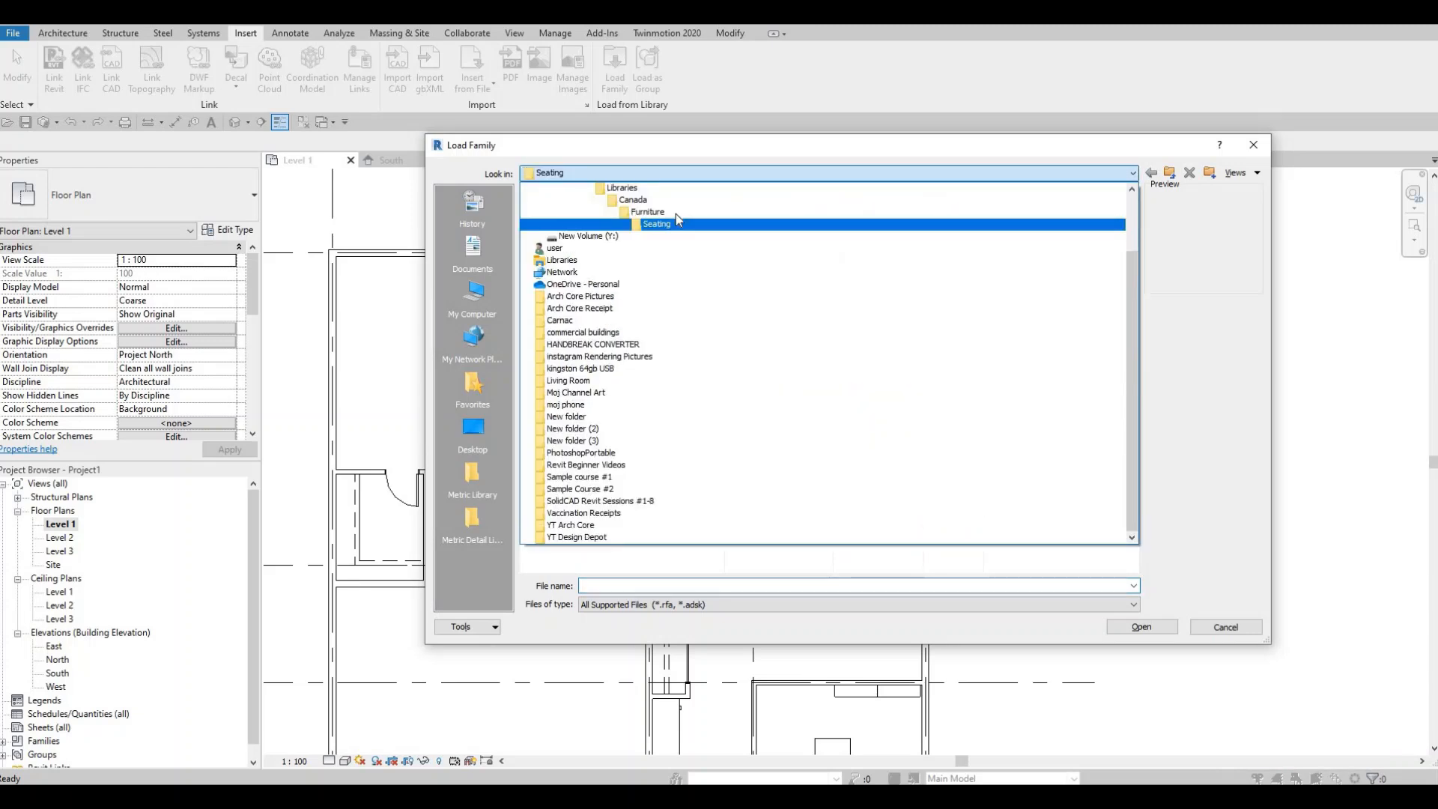
pyautogui.click(676, 214)
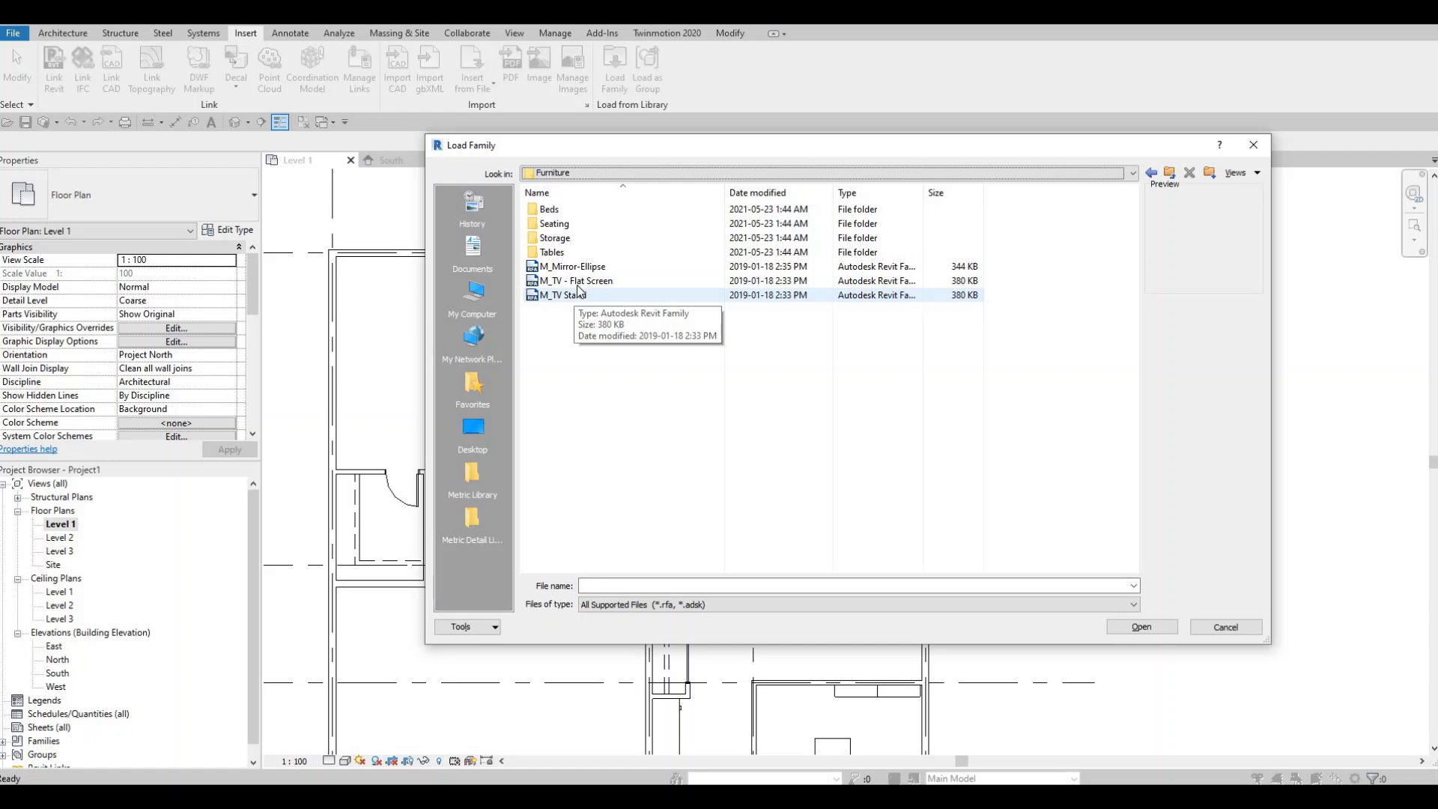
pyautogui.click(579, 294)
pyautogui.click(583, 281)
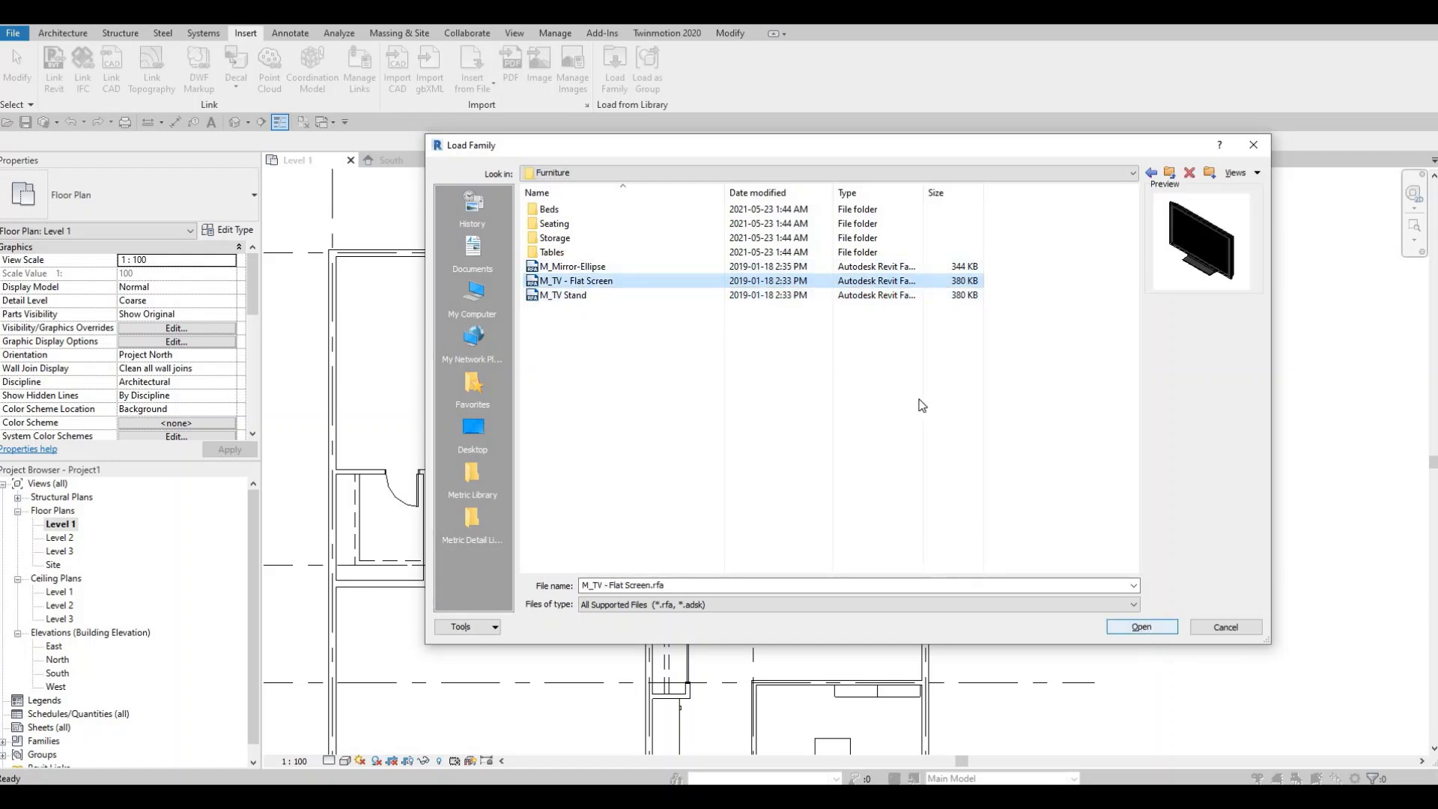
pyautogui.press('Return')
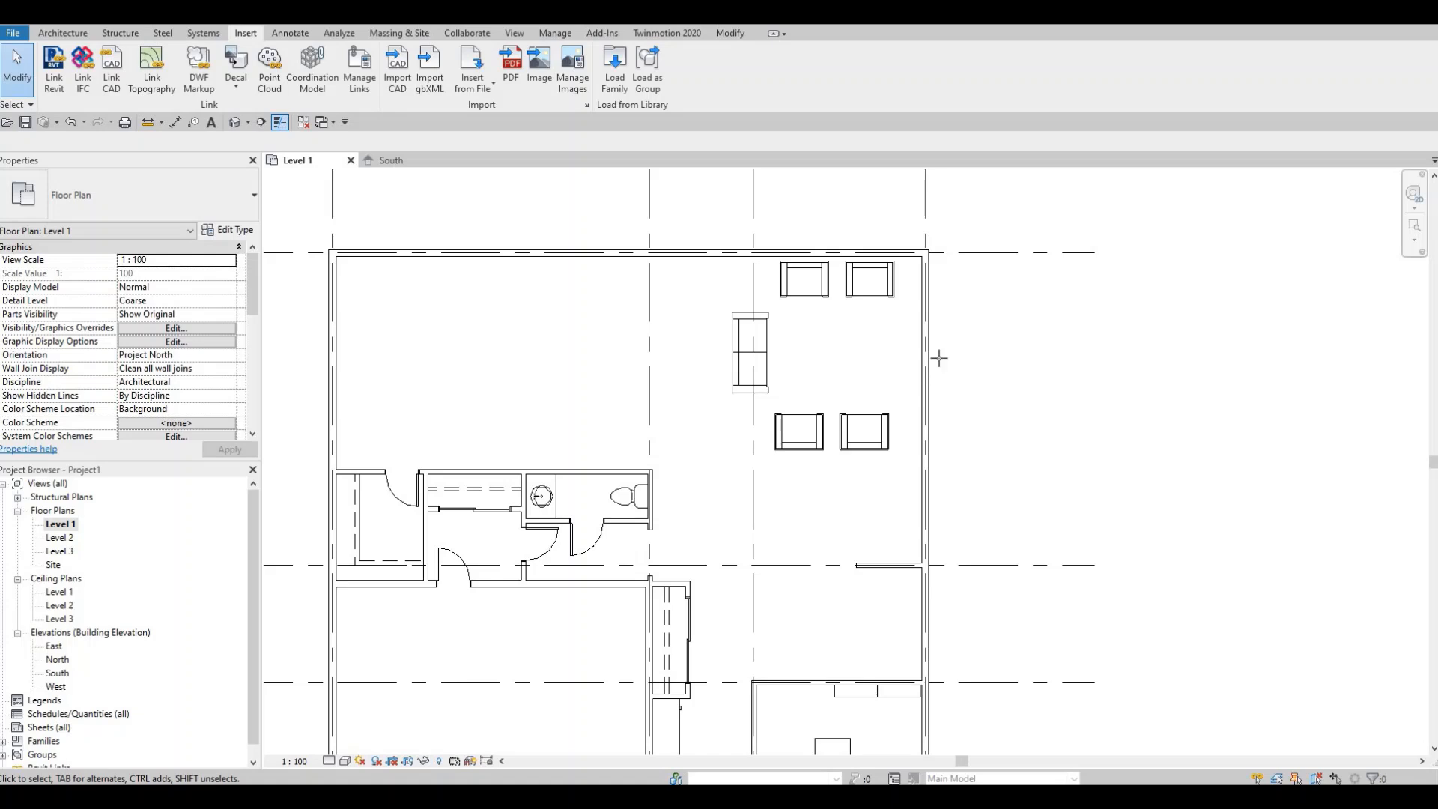
# - Place the flat screen TV on the room's right wall, opposite the sofa
pyautogui.press('c')
pyautogui.press('m')
pyautogui.press('c')
pyautogui.press('m')
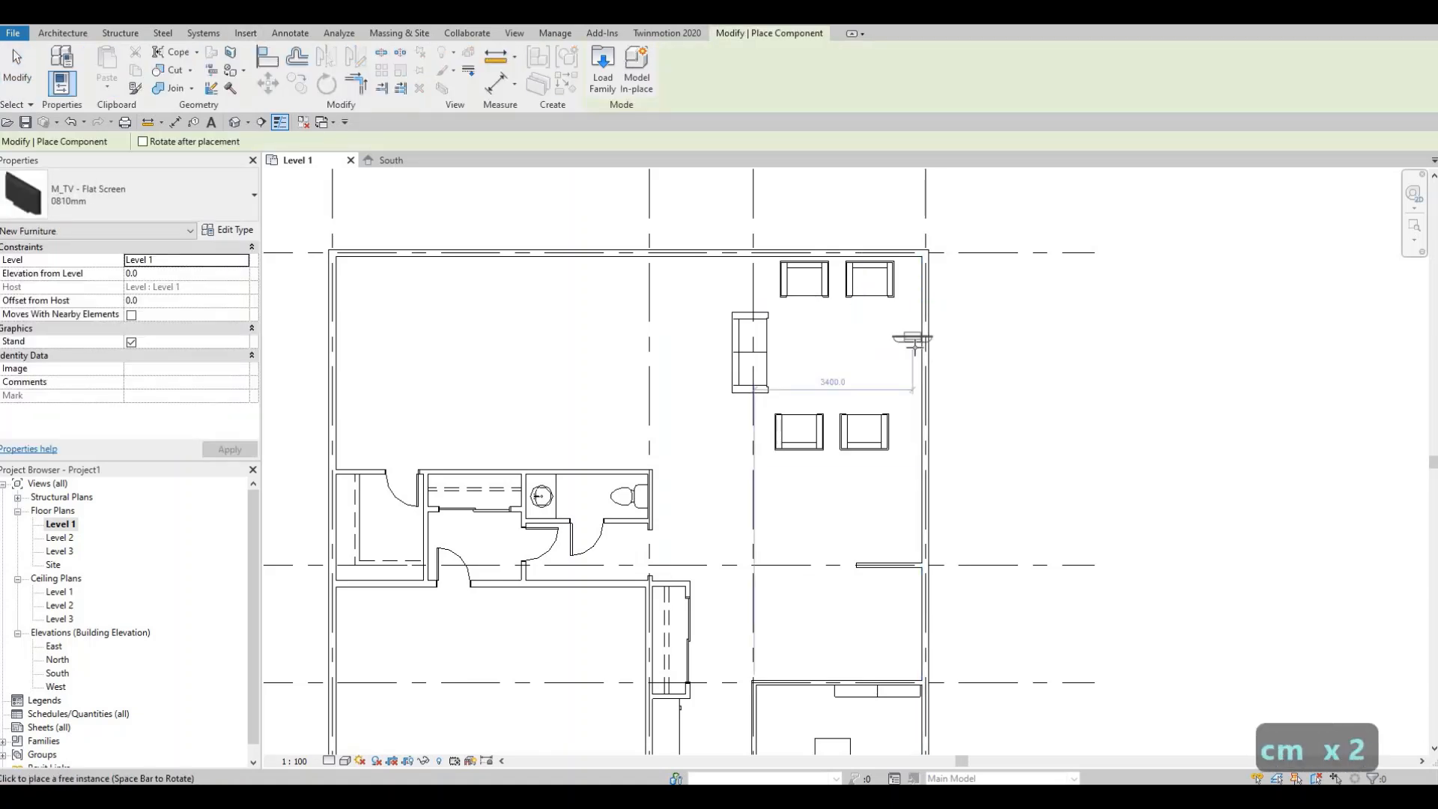
pyautogui.press('c')
pyautogui.press('m')
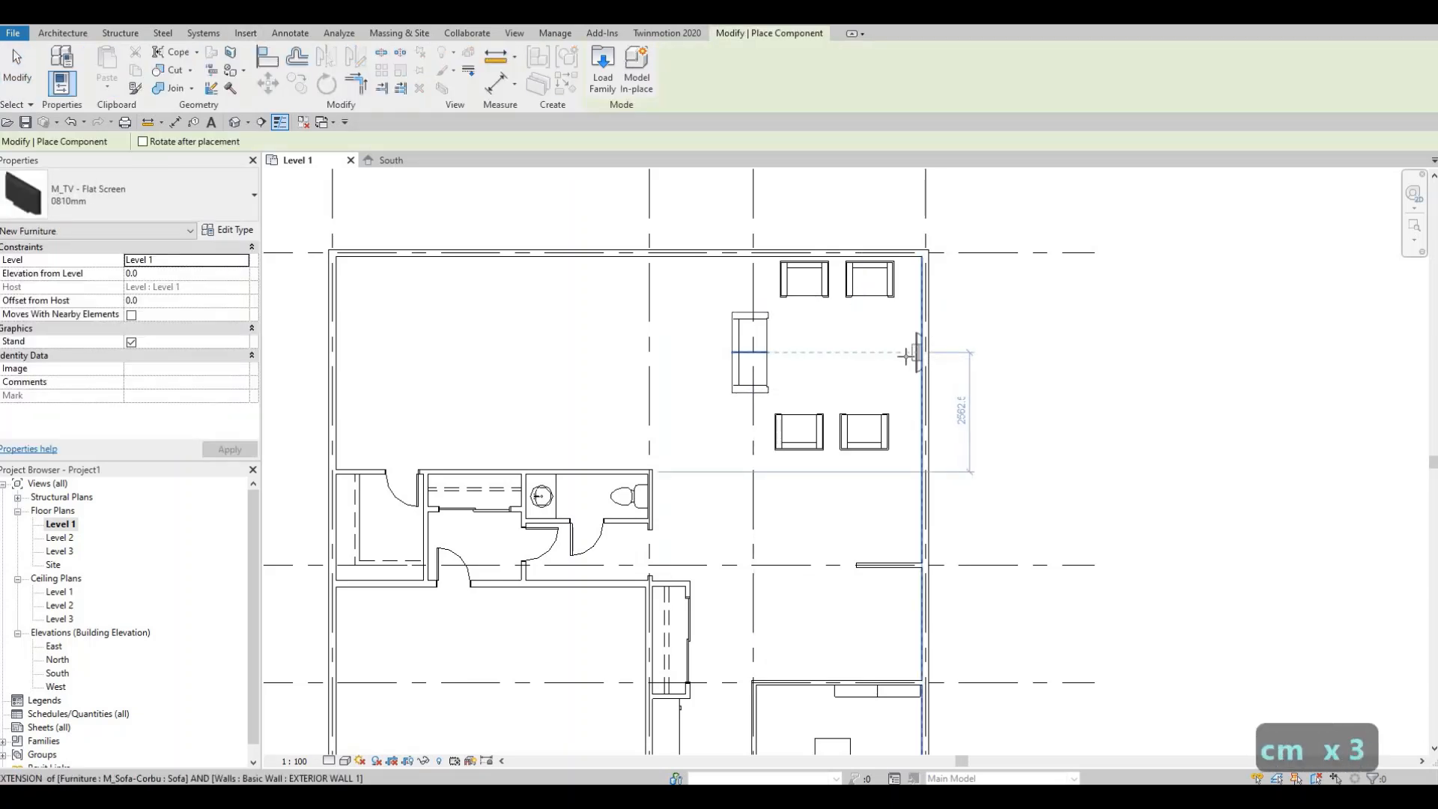
pyautogui.click(915, 352)
pyautogui.press('Escape')
pyautogui.press('Escape')
pyautogui.press('Escape')
# - Change the TV's type to the 1270mm size
pyautogui.click(910, 355)
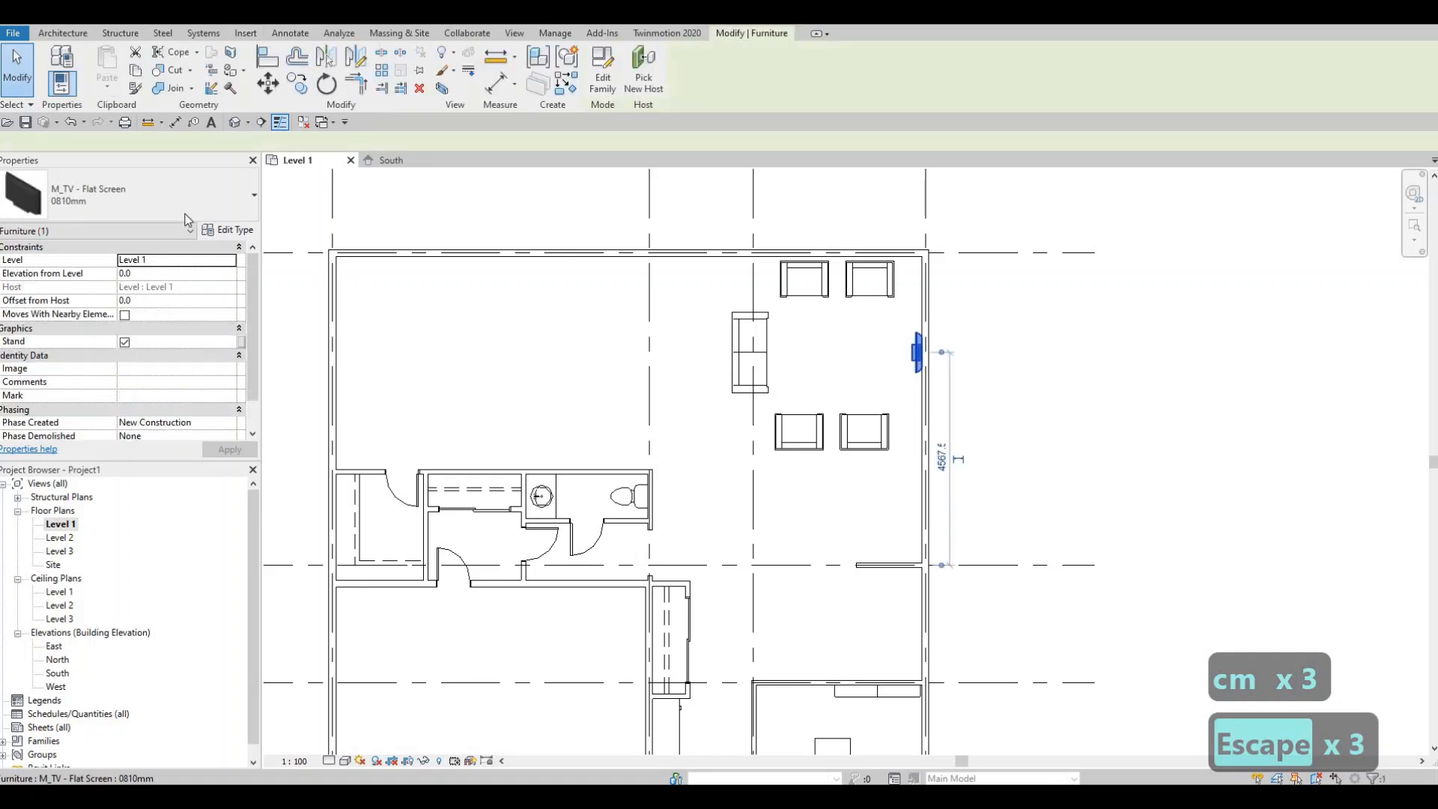
pyautogui.click(180, 206)
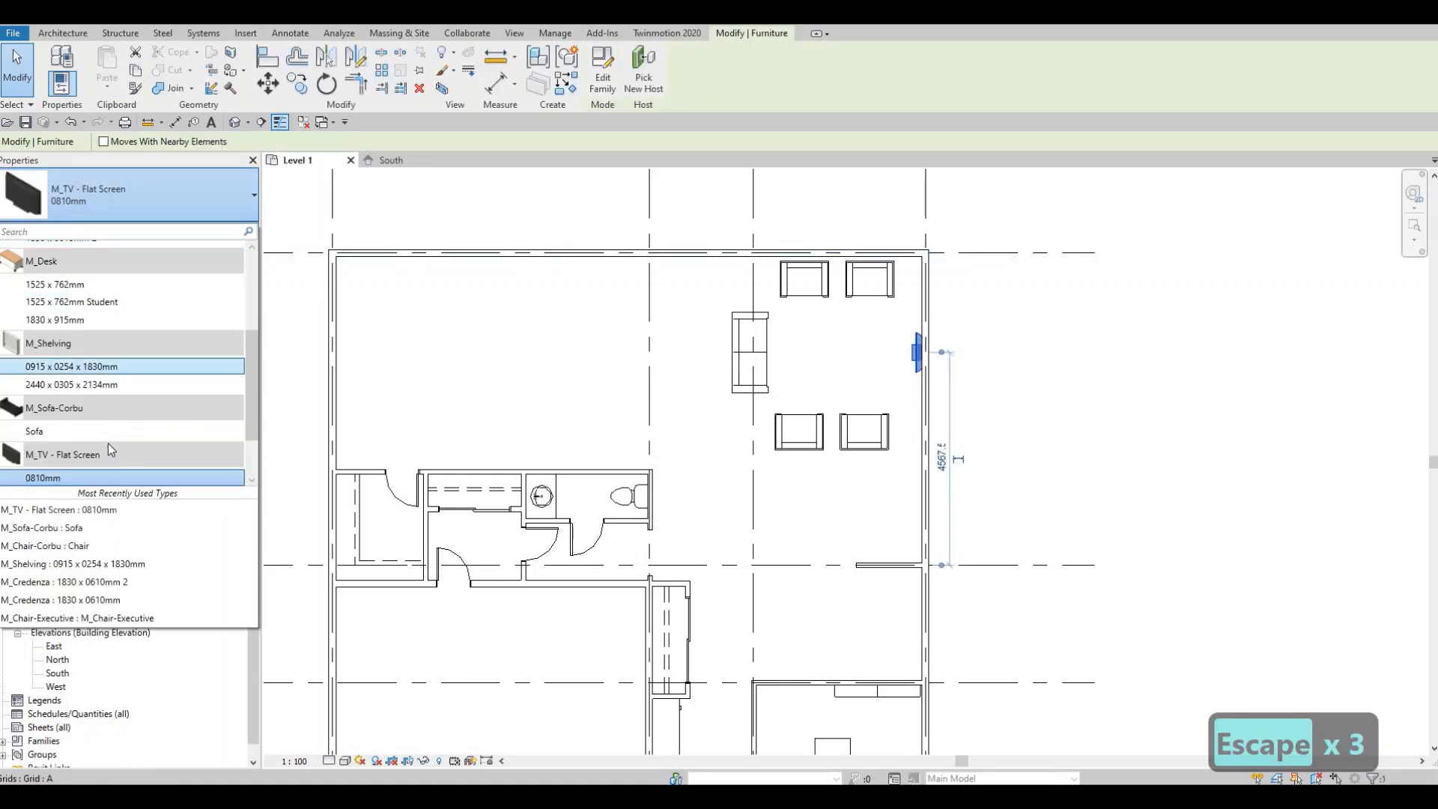
pyautogui.scroll(-1, 93, 451)
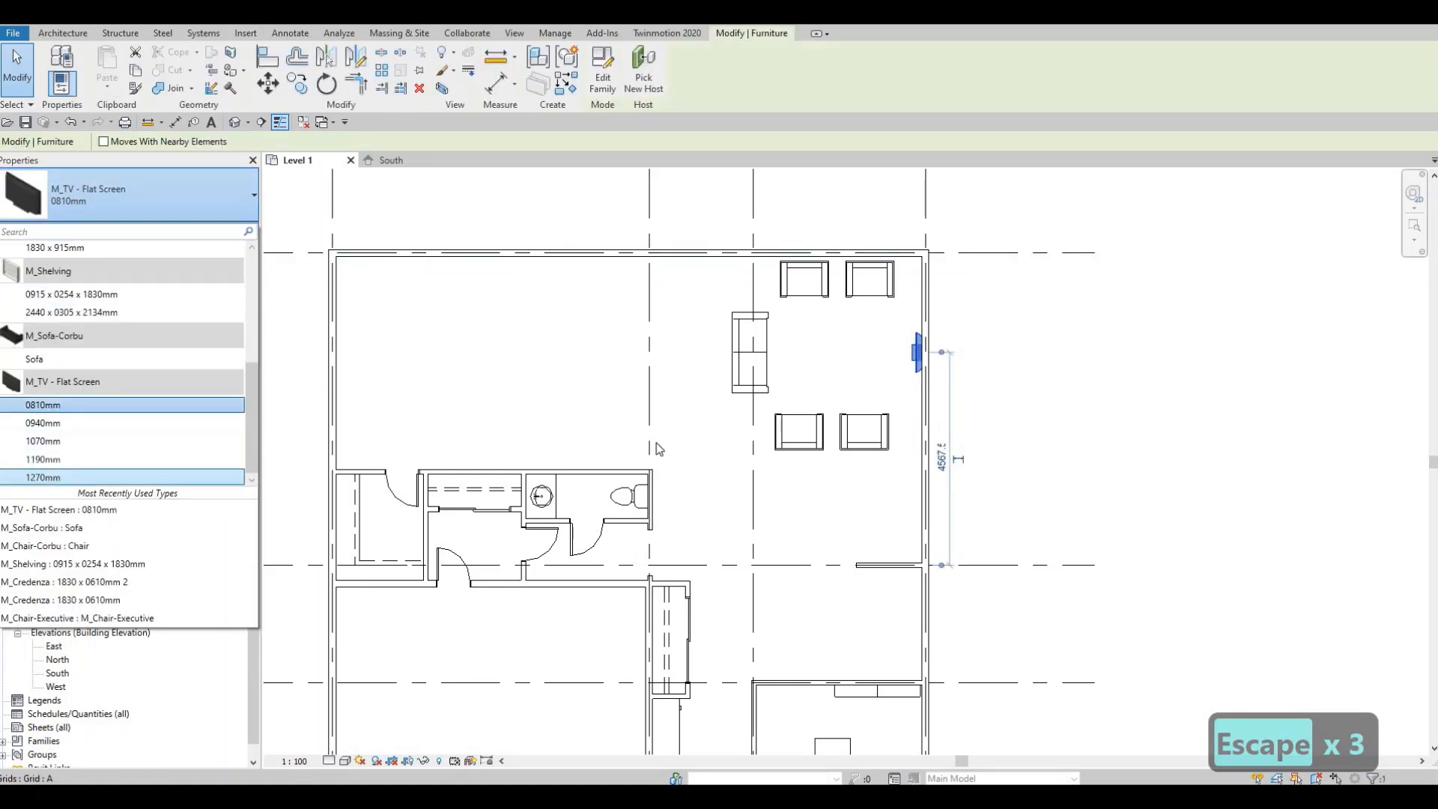
pyautogui.click(64, 478)
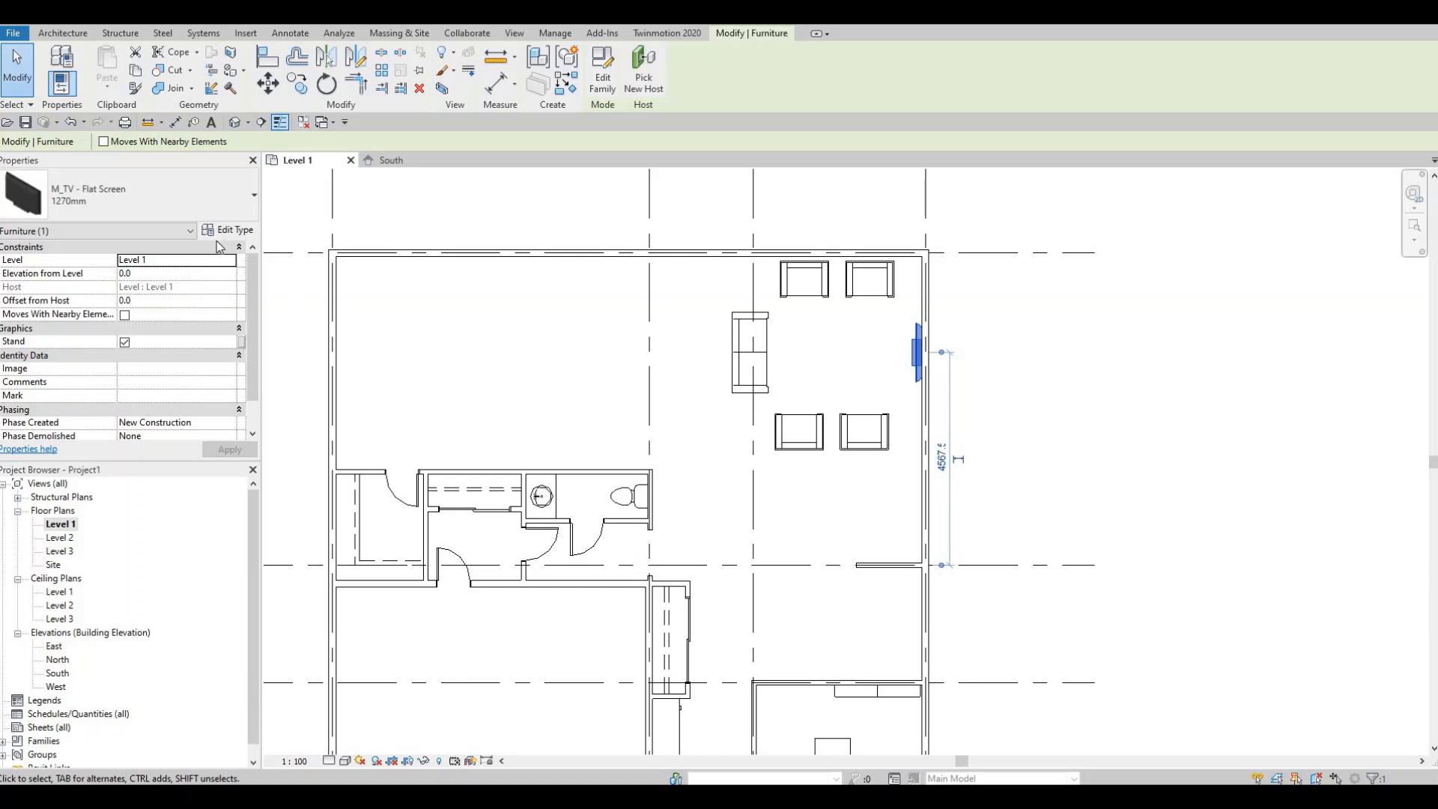
pyautogui.press('Escape')
pyautogui.press('Escape')
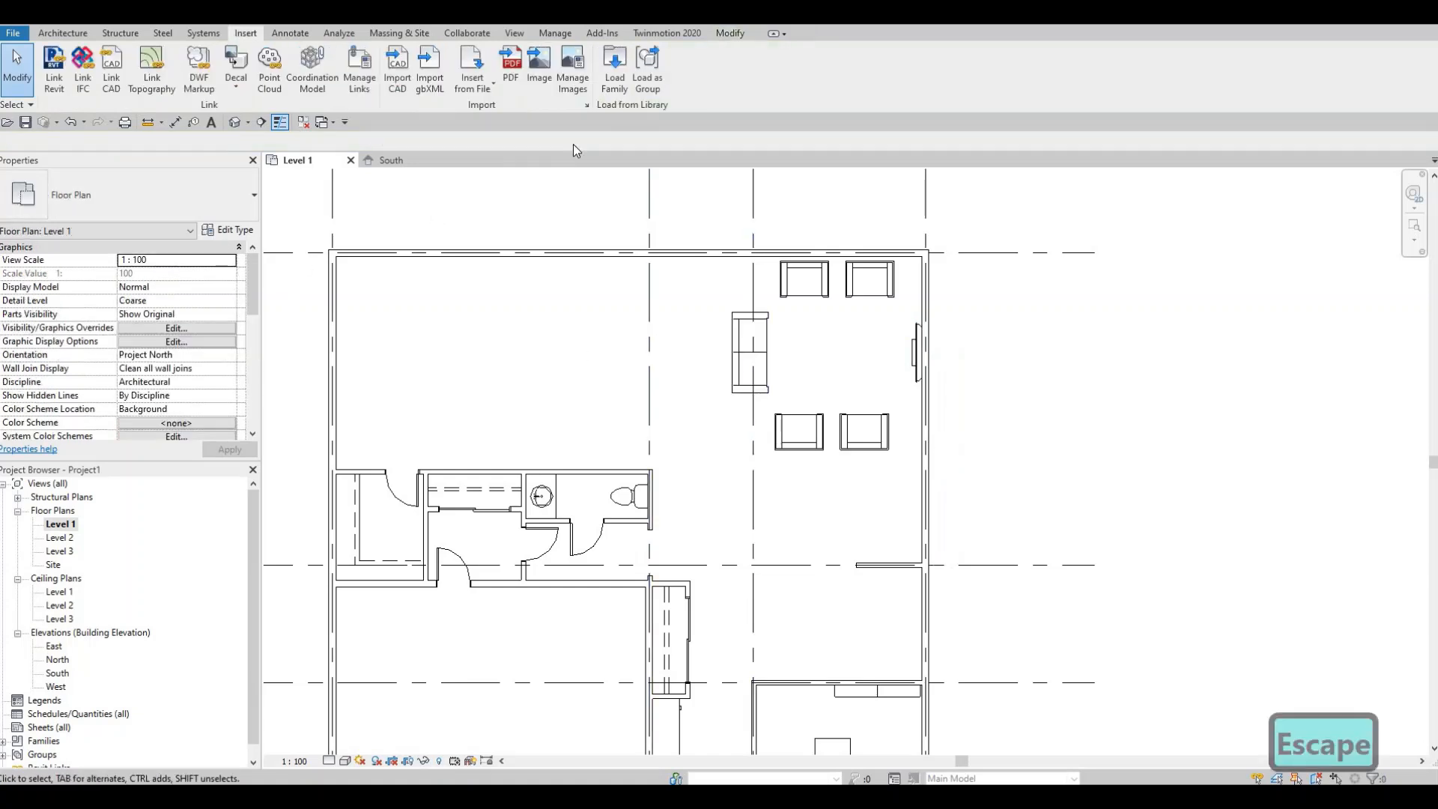
# - Load the M_Table-Coffee family from the Furniture > Tables library folder
pyautogui.click(614, 66)
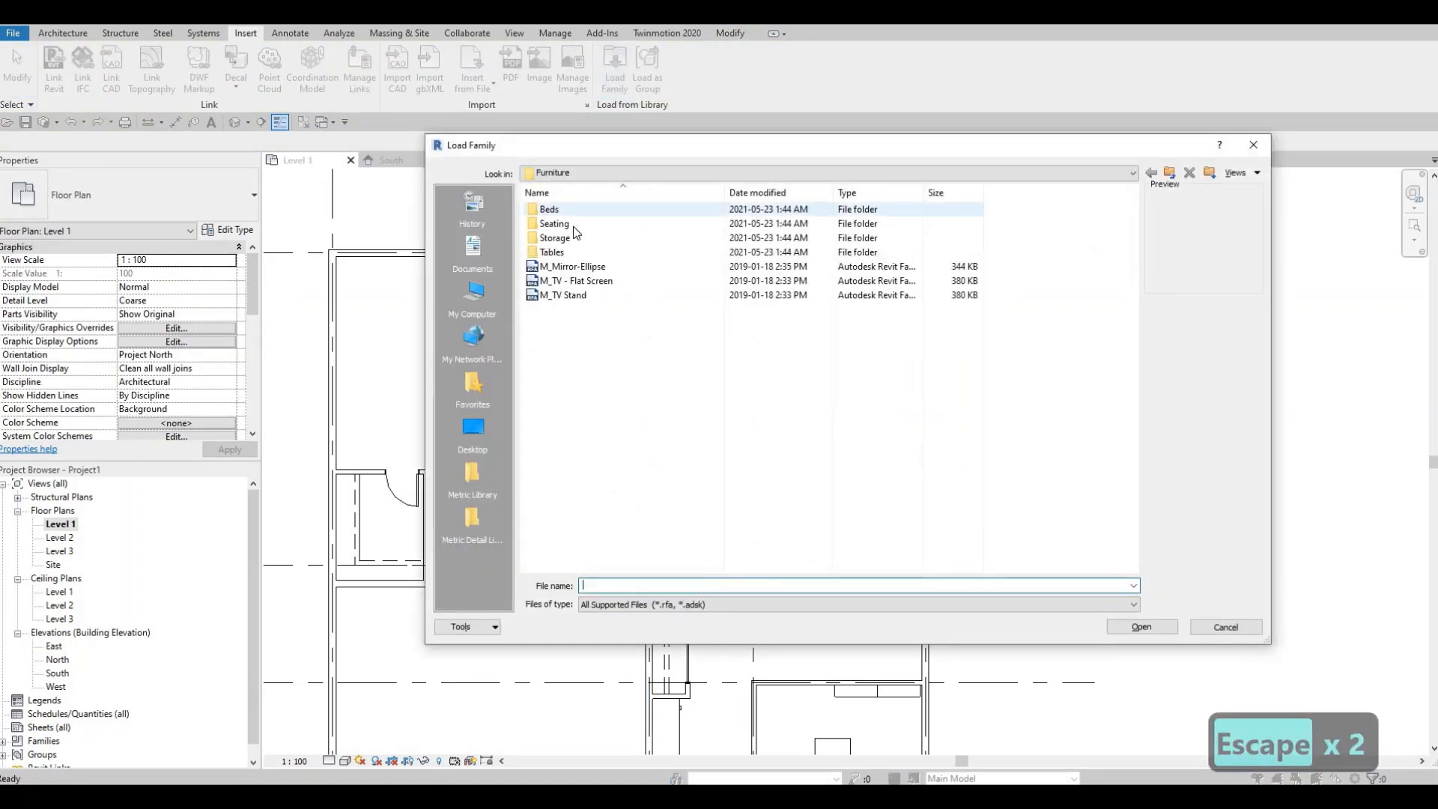
pyautogui.doubleClick(554, 252)
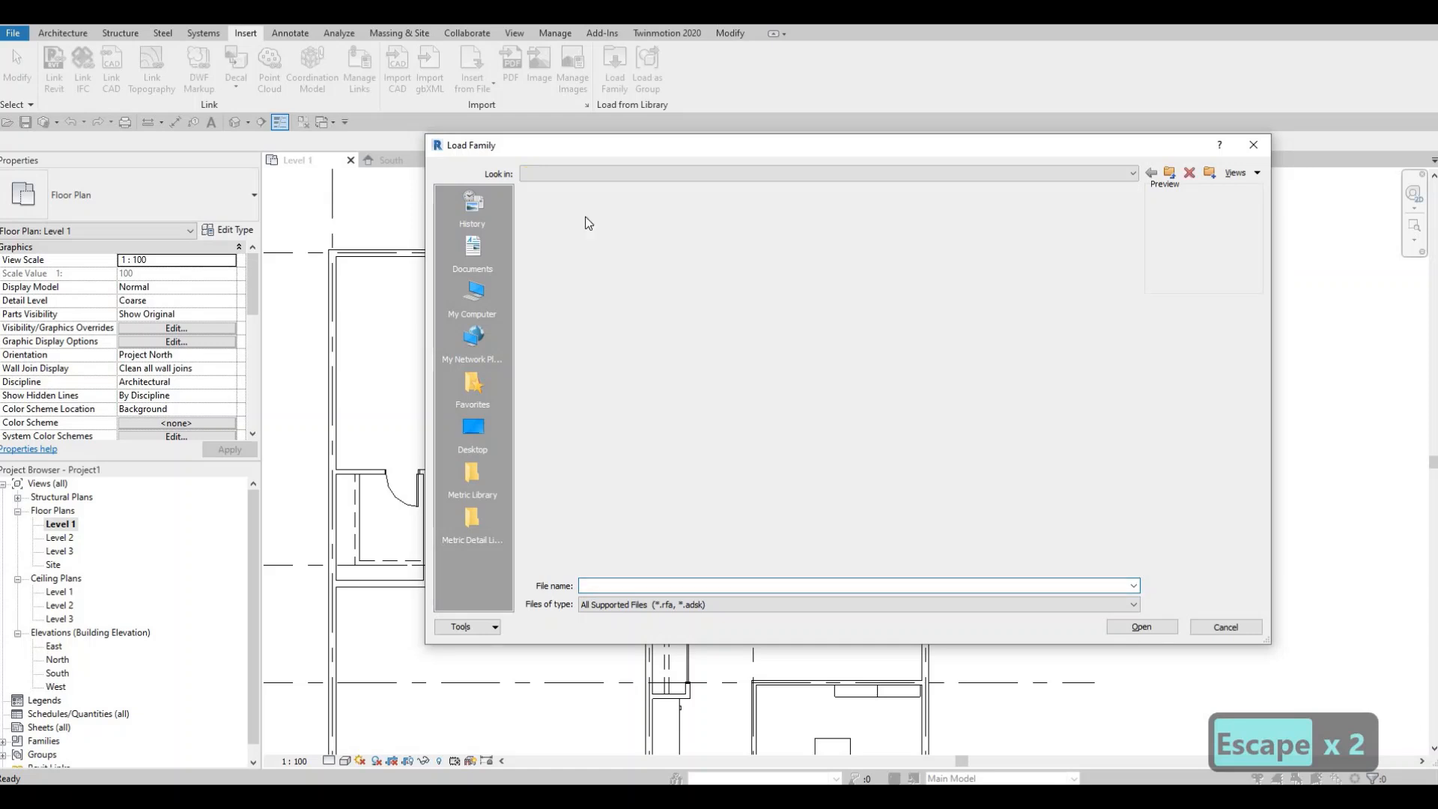
pyautogui.click(584, 225)
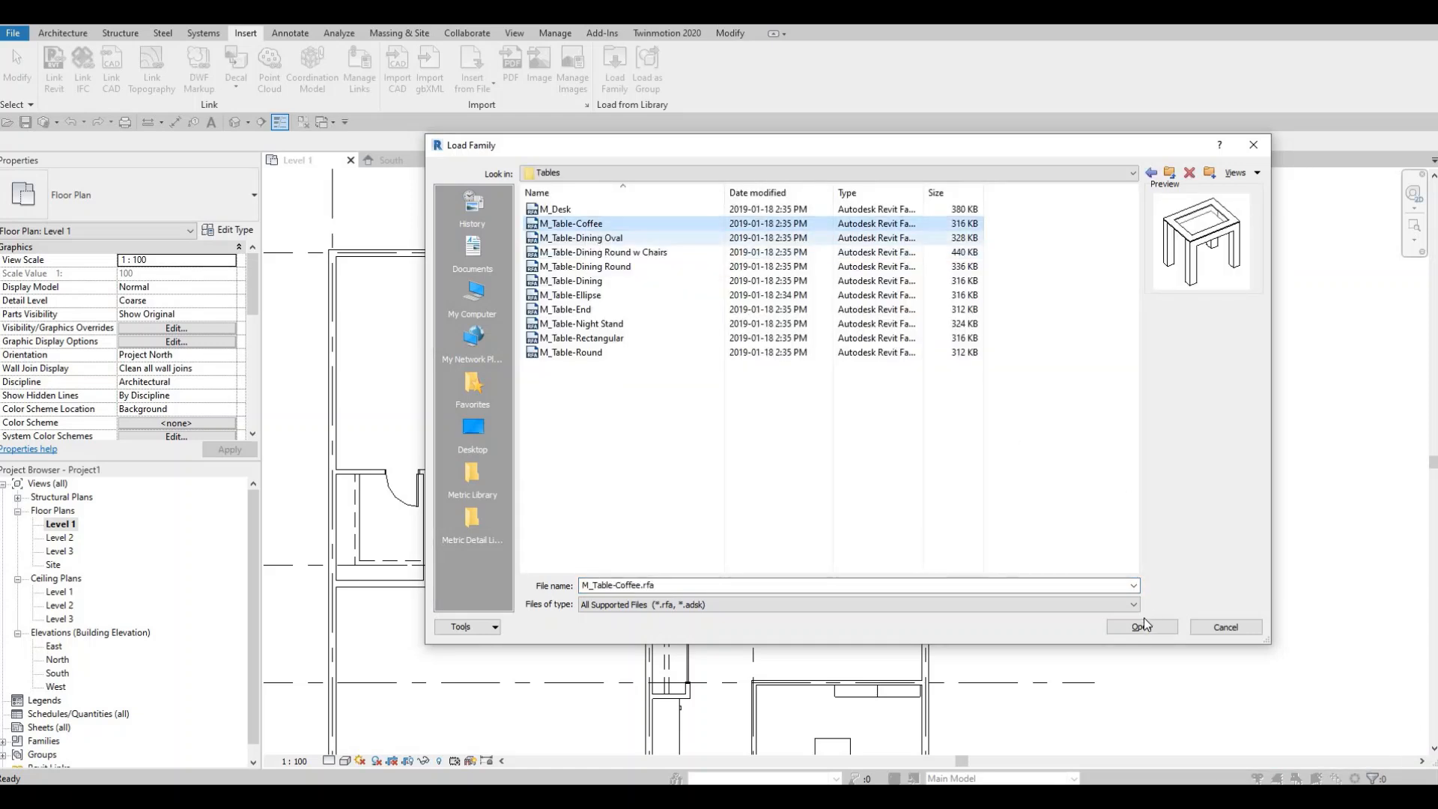
pyautogui.press('Return')
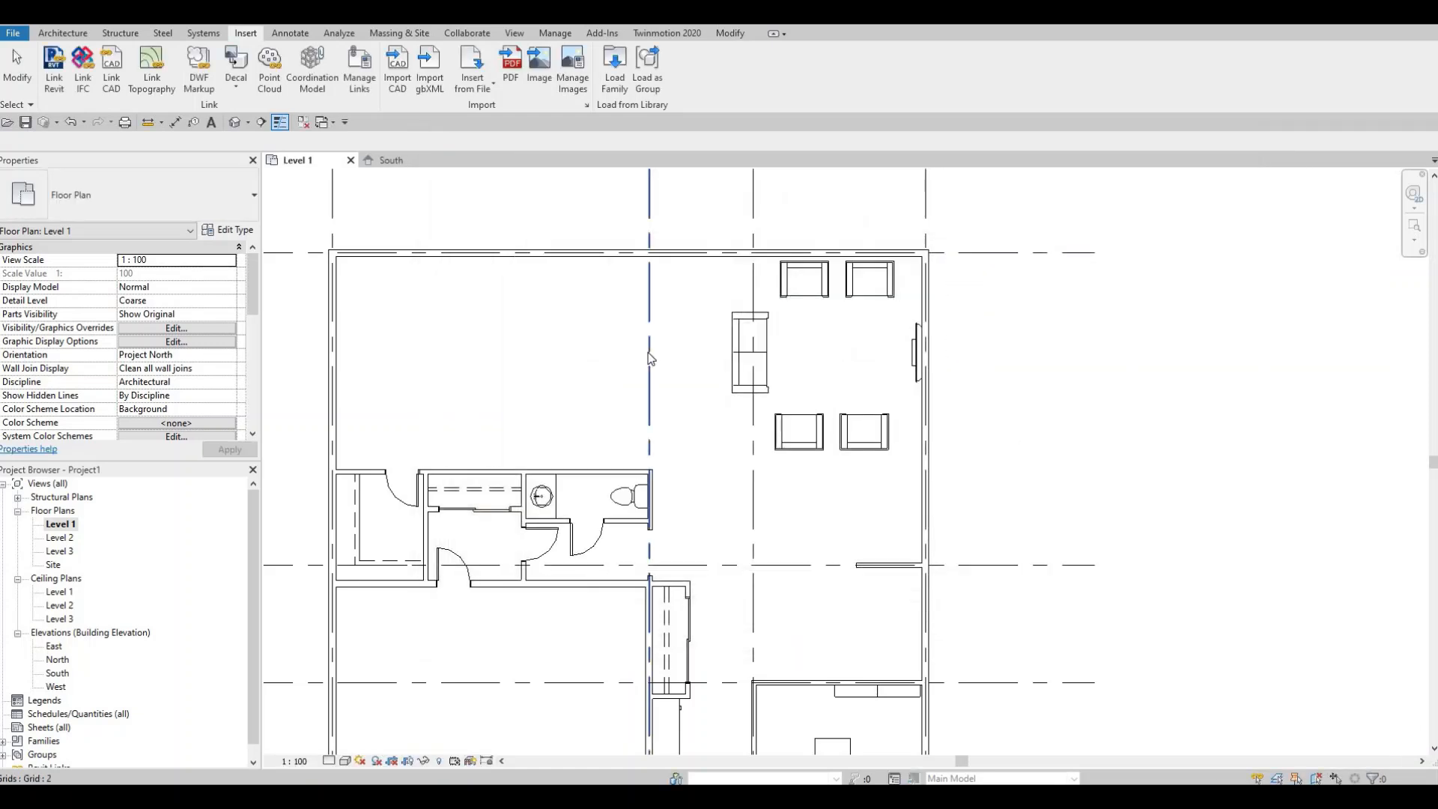
# - Place a coffee table in the middle of the chair and sofa group
pyautogui.press('c')
pyautogui.press('m')
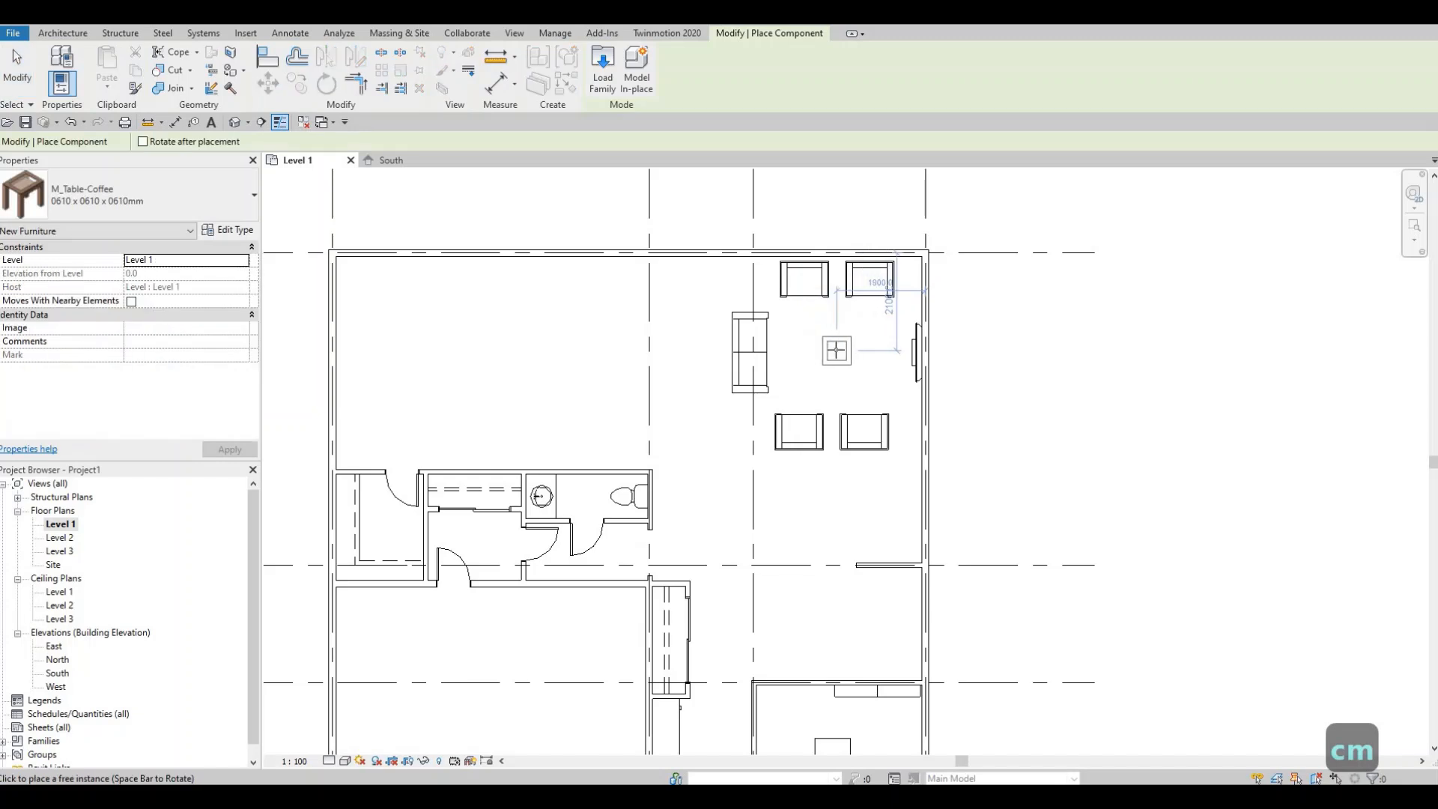
pyautogui.click(832, 362)
pyautogui.press('Escape')
pyautogui.press('Escape')
pyautogui.press('Escape')
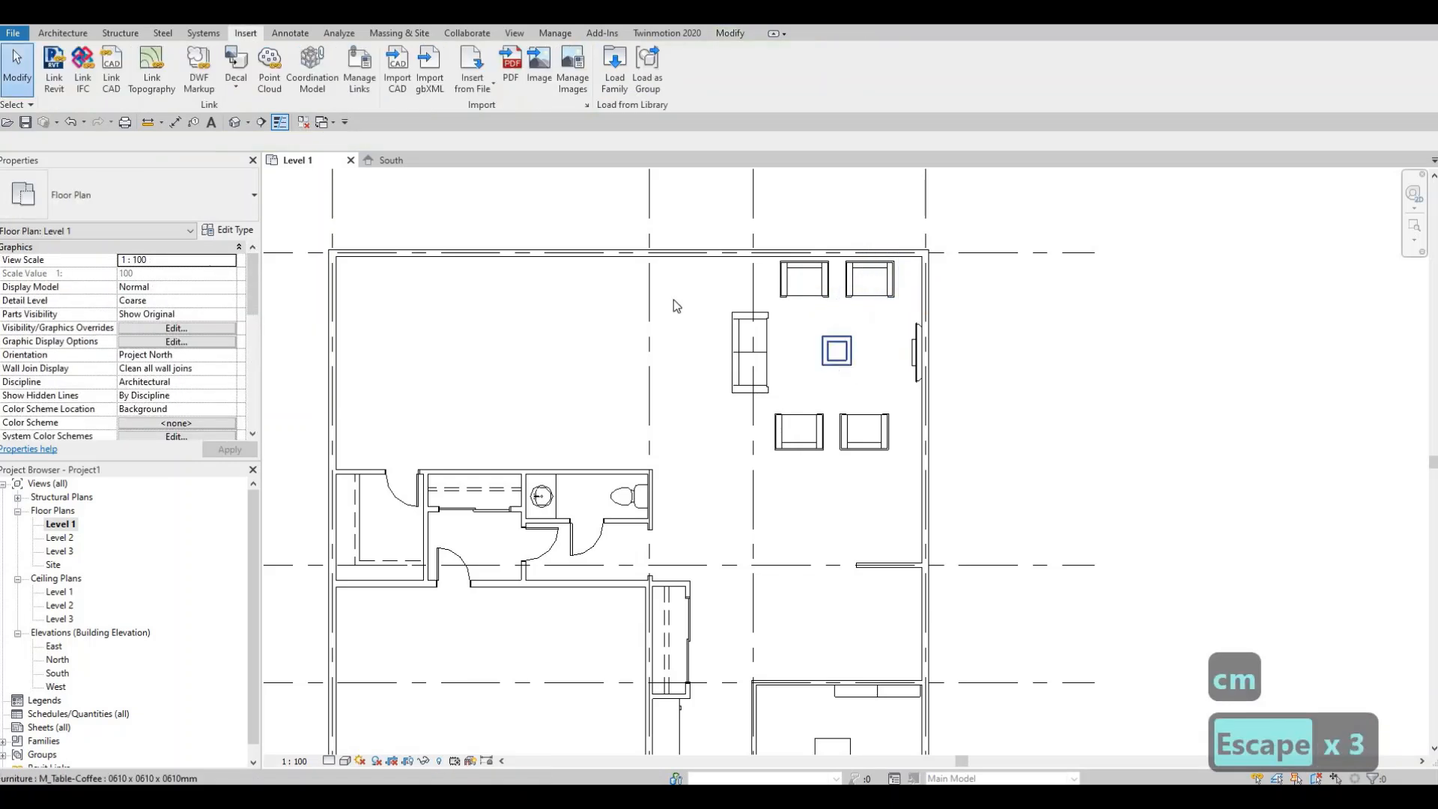
# - Change the coffee table's type to 0915 x 1830 x 0457mm
pyautogui.click(234, 215)
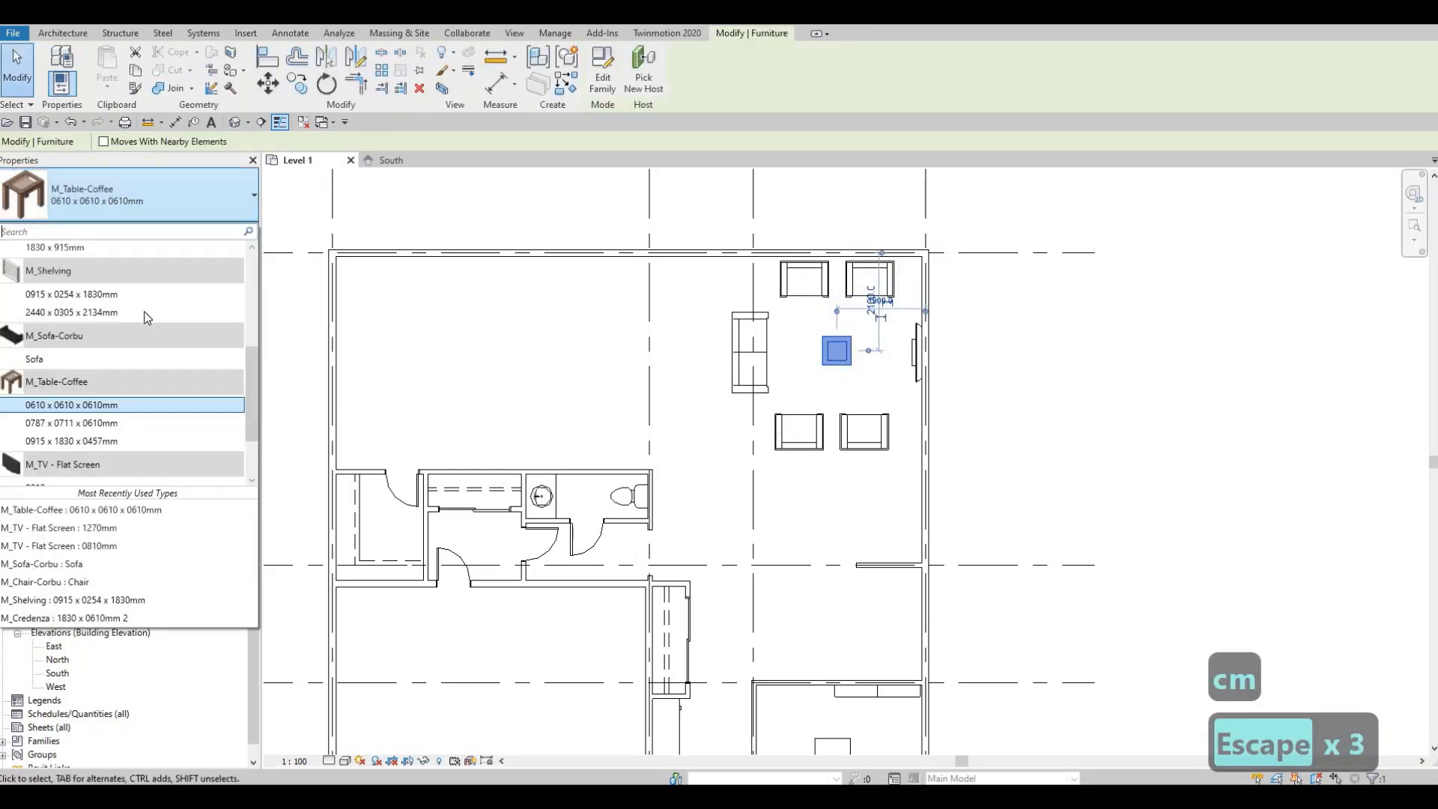
pyautogui.click(128, 424)
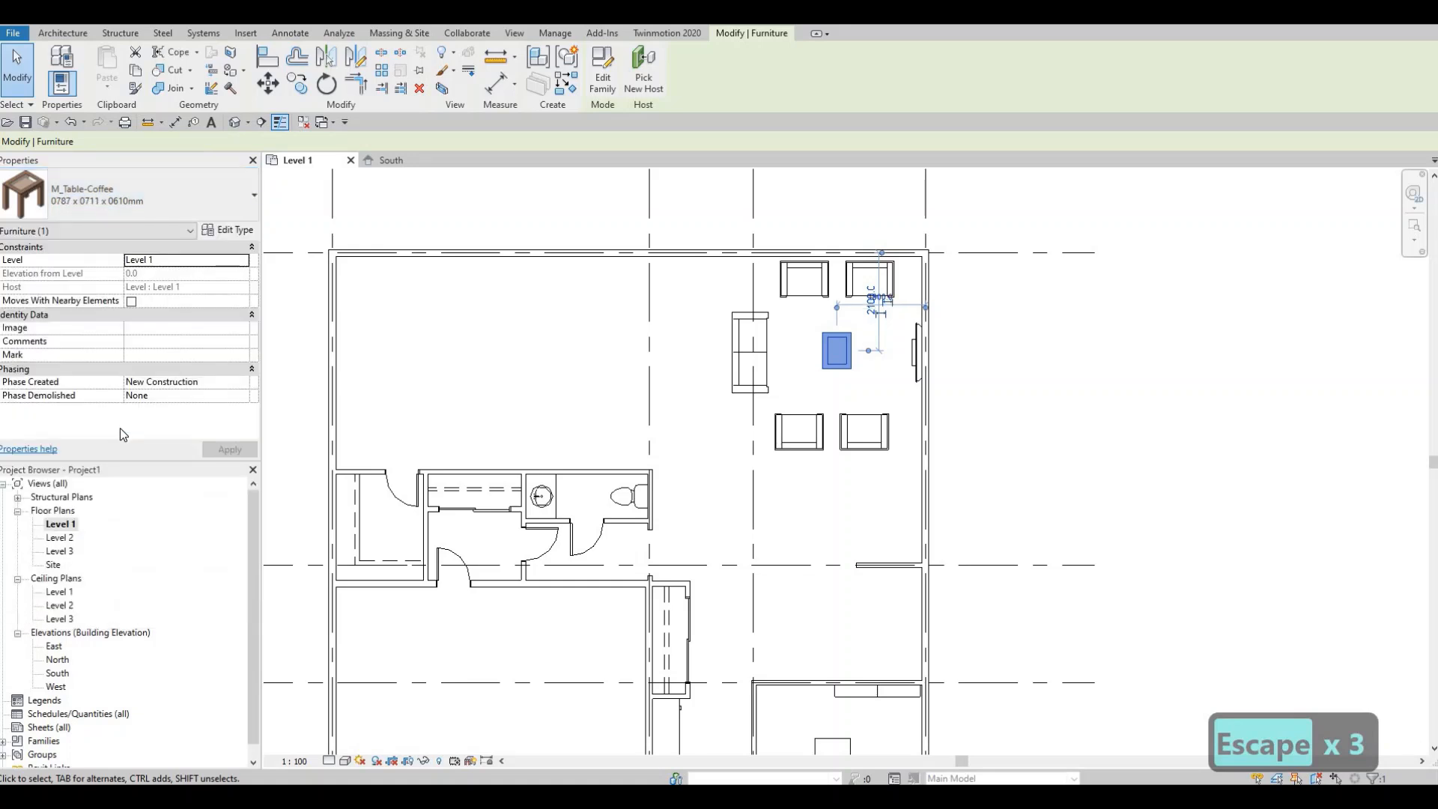
pyautogui.click(155, 214)
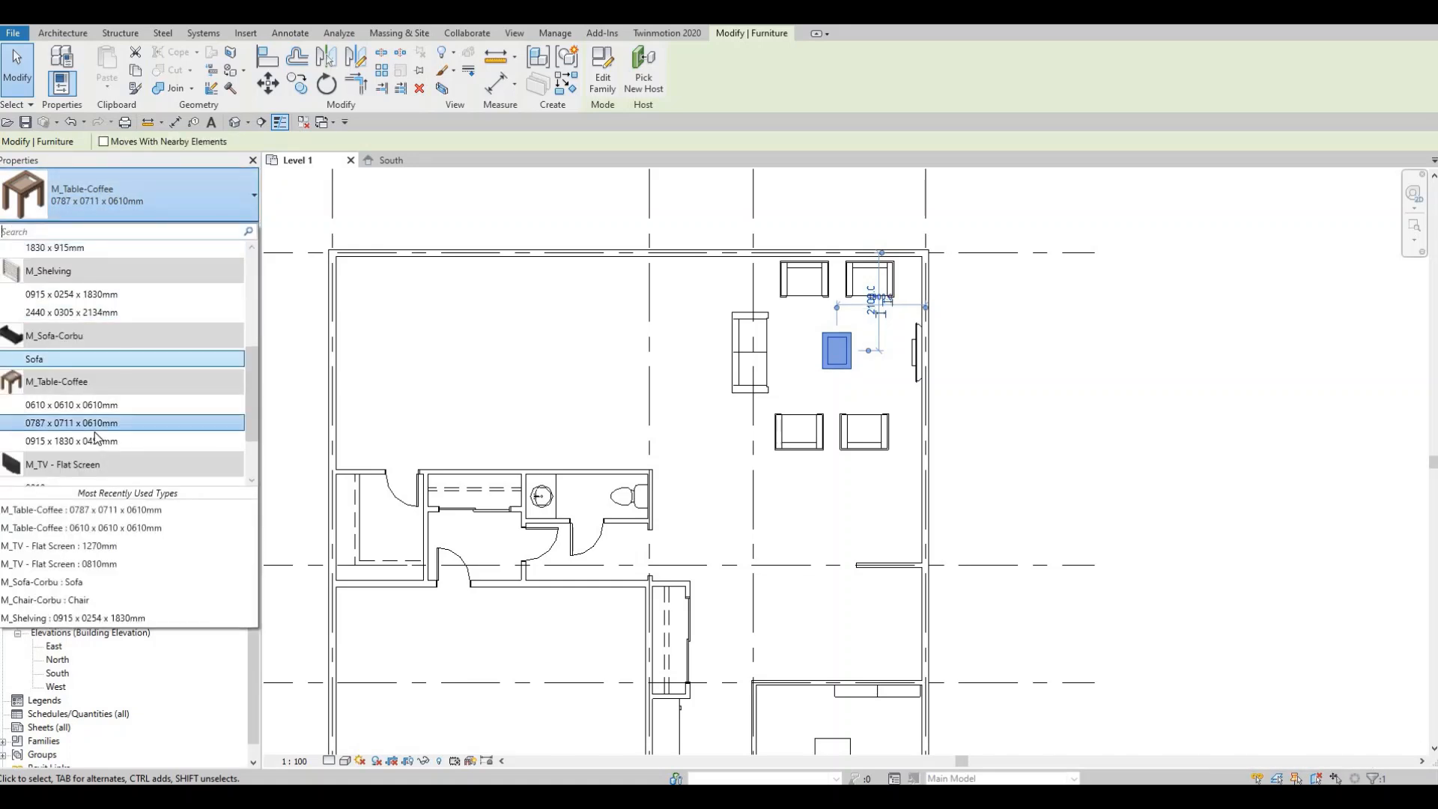
pyautogui.click(534, 440)
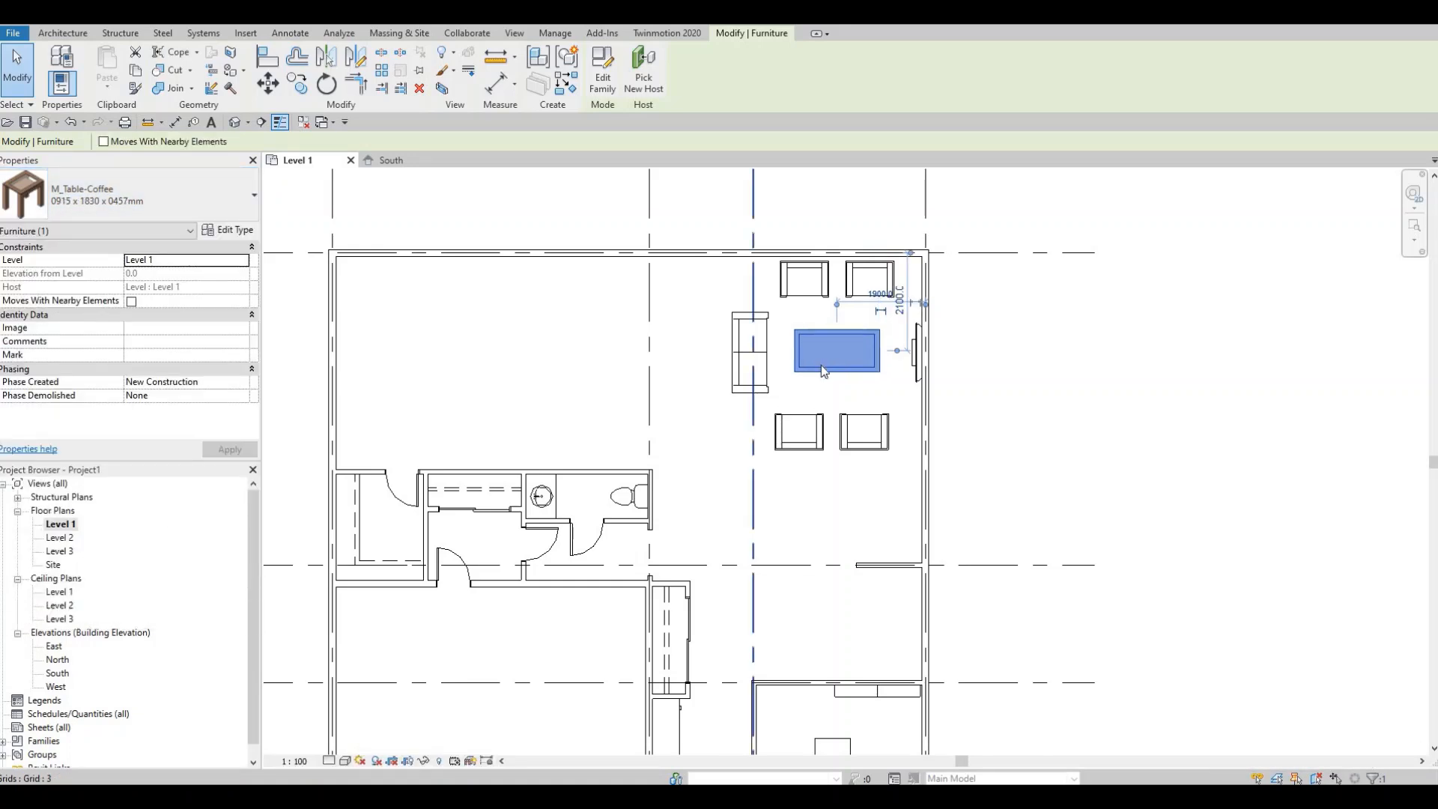
pyautogui.press('Escape')
pyautogui.press('Escape')
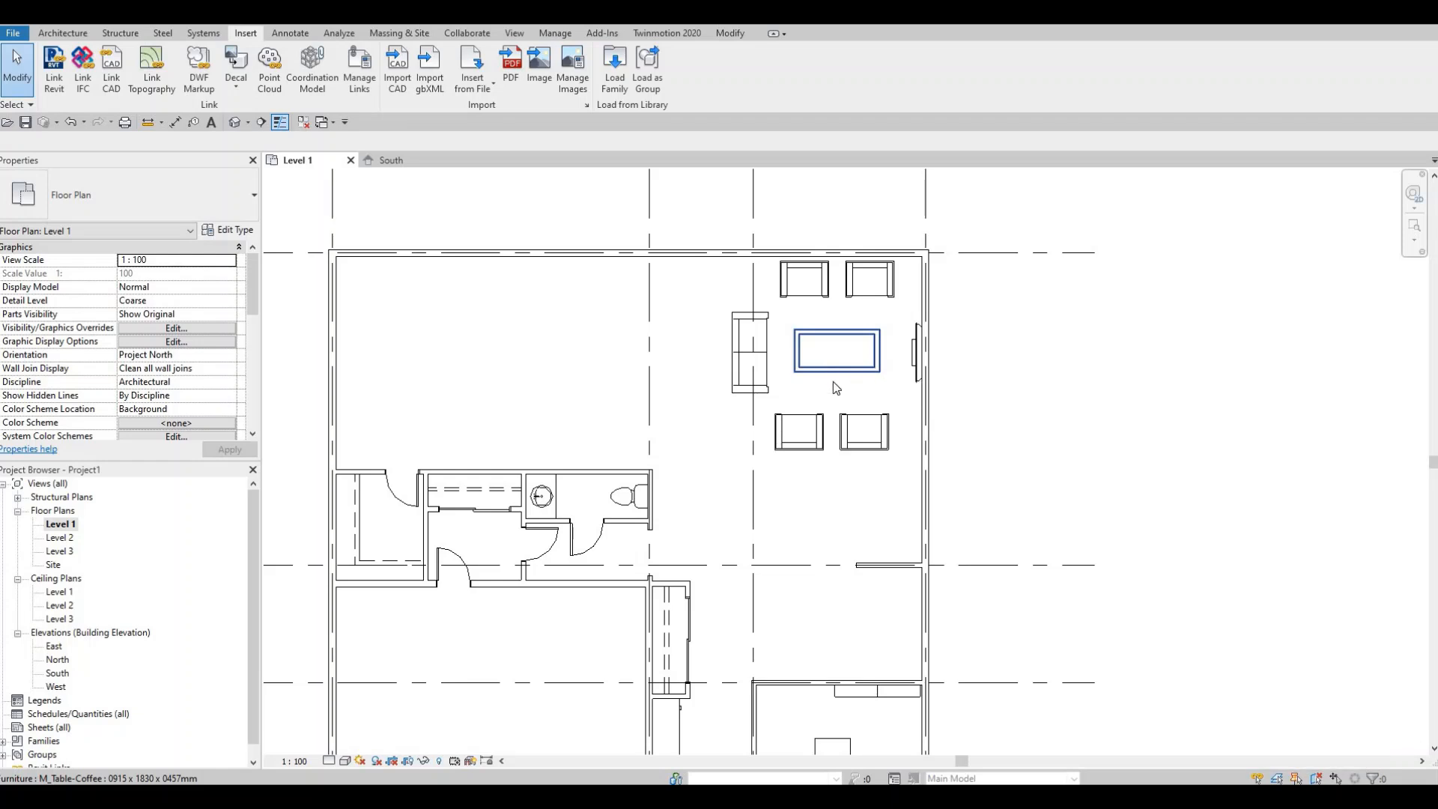
# - Load the M_Table-Night Stand family from the Tables library folder
pyautogui.scroll(-1, 815, 432)
pyautogui.press('Escape')
pyautogui.press('Escape')
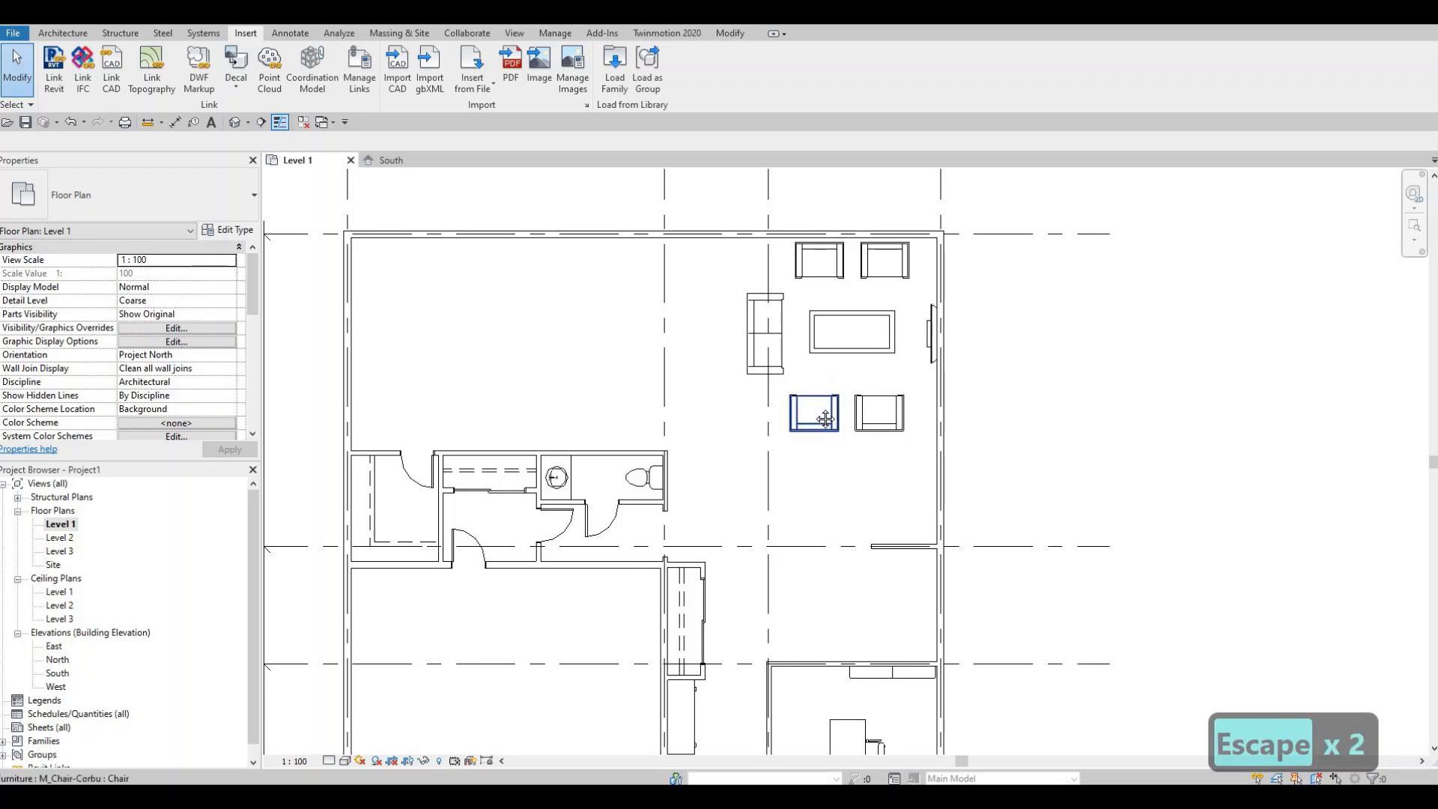
pyautogui.scroll(-2, 812, 404)
pyautogui.moveTo(809, 394); pyautogui.dragTo(799, 407, button='middle')
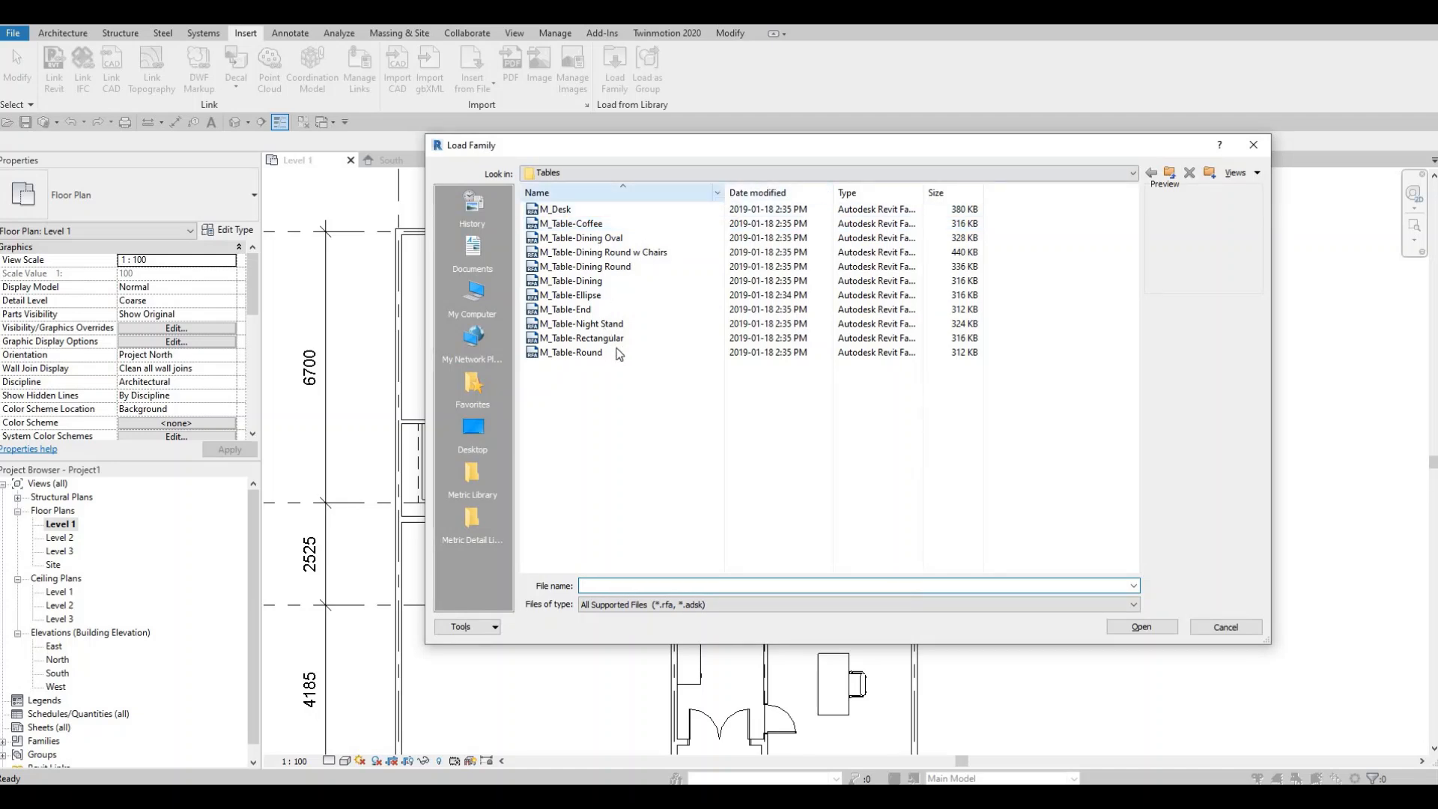
pyautogui.click(591, 324)
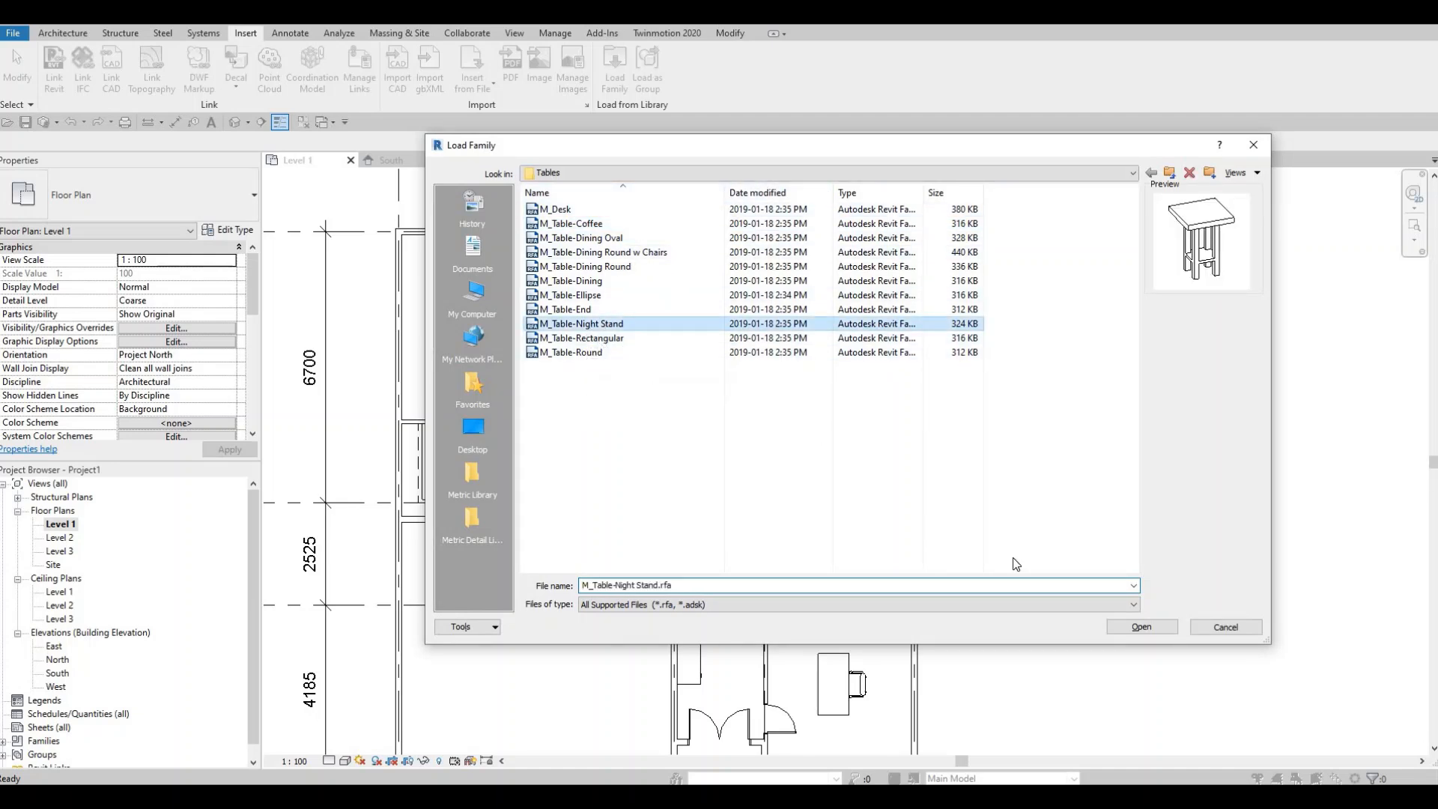
pyautogui.click(1145, 626)
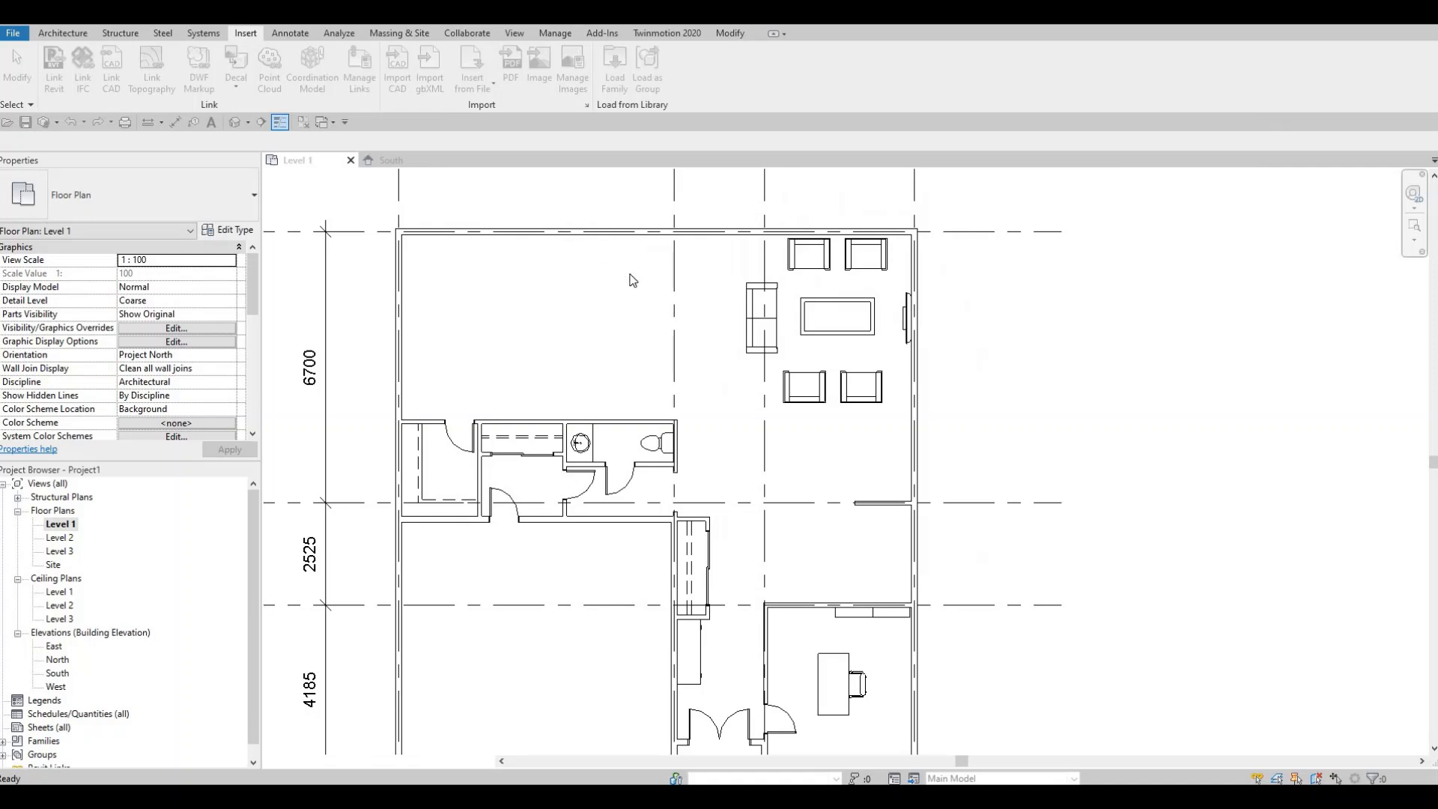
# - Place two night stands at the ends of the sofa, beside the upper and lower armchairs
pyautogui.press('c')
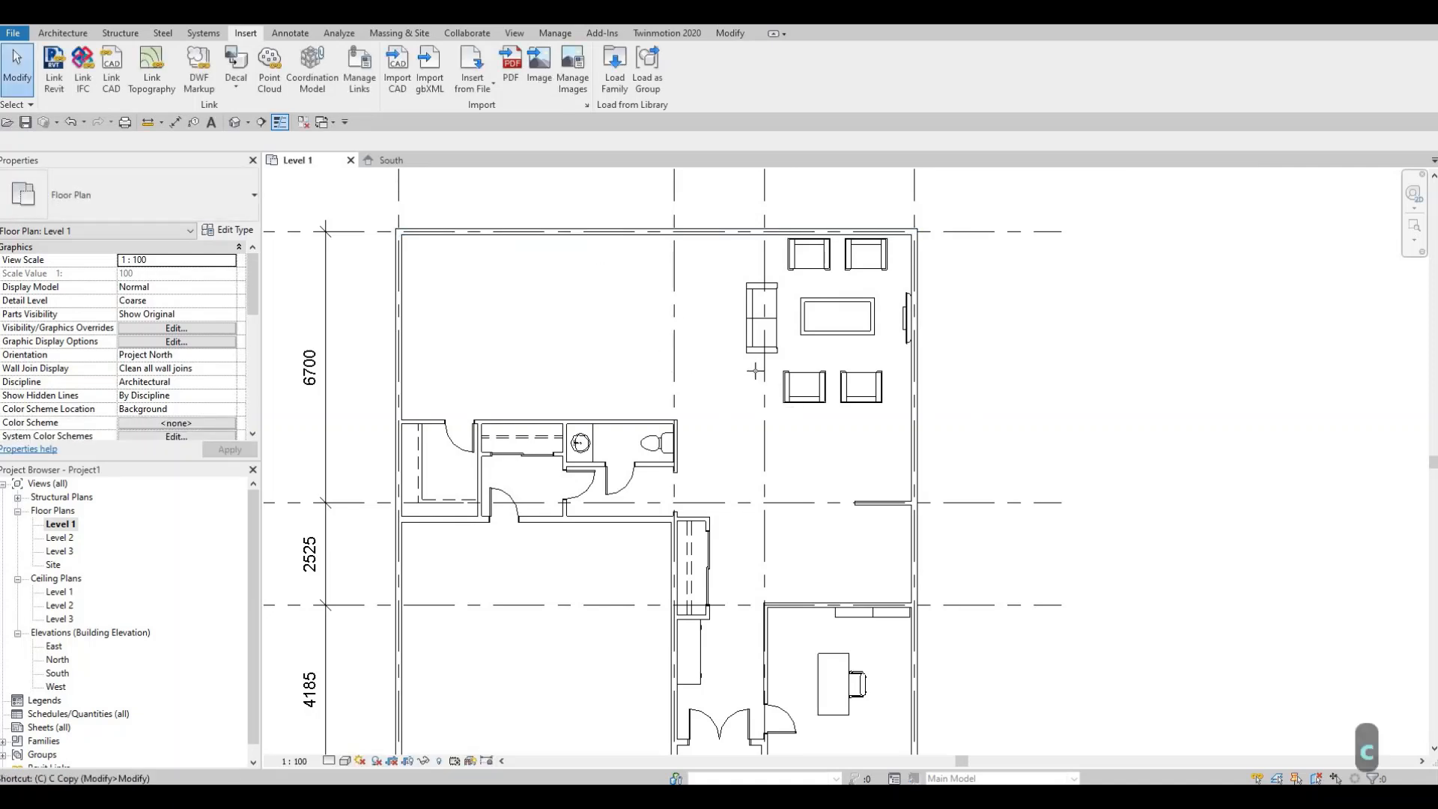
pyautogui.press('m')
pyautogui.scroll(3, 755, 370)
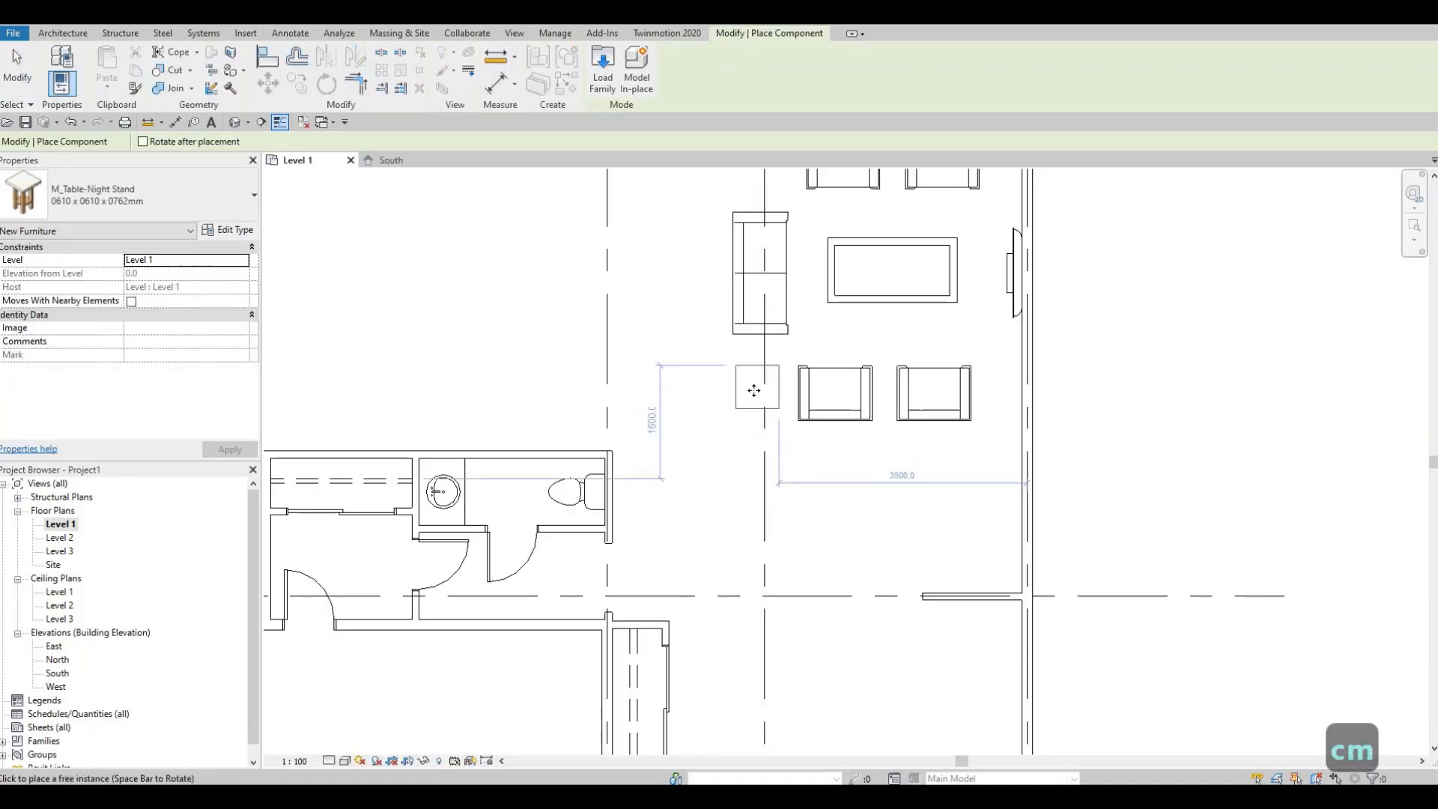
pyautogui.moveTo(765, 164); pyautogui.dragTo(757, 329, button='middle')
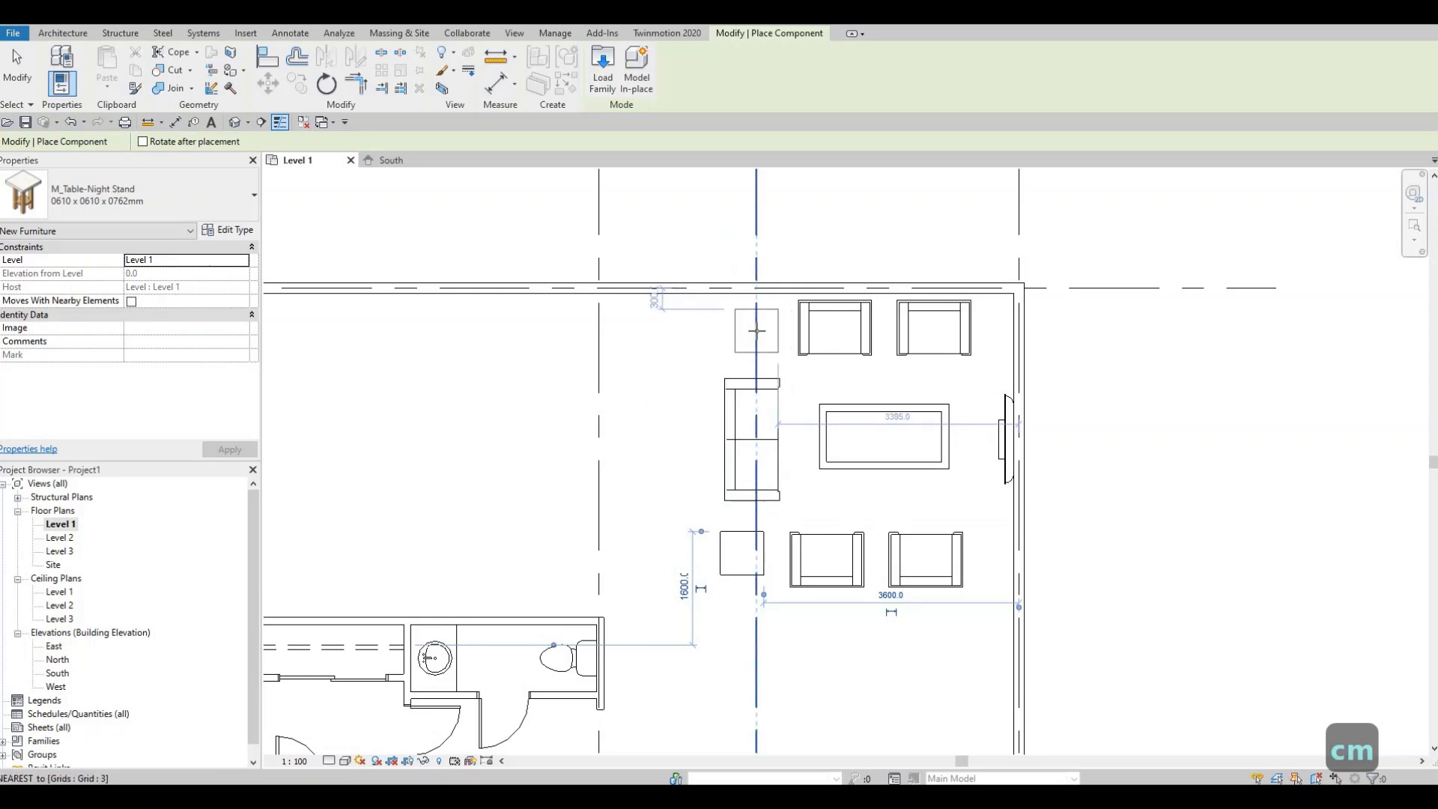
pyautogui.click(751, 342)
pyautogui.press('Escape')
pyautogui.press('Escape')
# - Place another shelving unit like the existing one against the living room's east wall
pyautogui.scroll(-2, 802, 498)
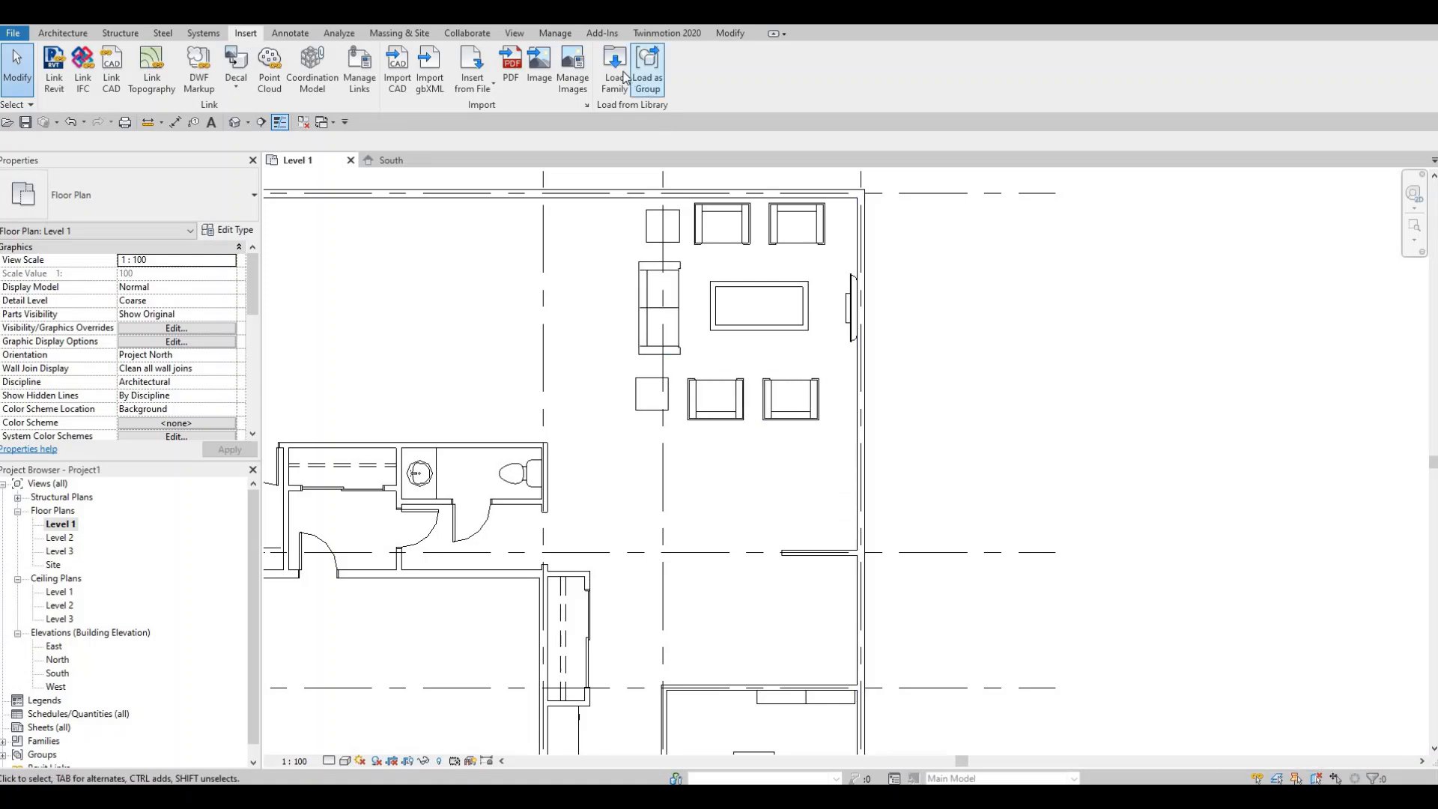
pyautogui.moveTo(784, 709); pyautogui.dragTo(853, 453, button='middle')
pyautogui.press('Escape')
pyautogui.click(849, 440)
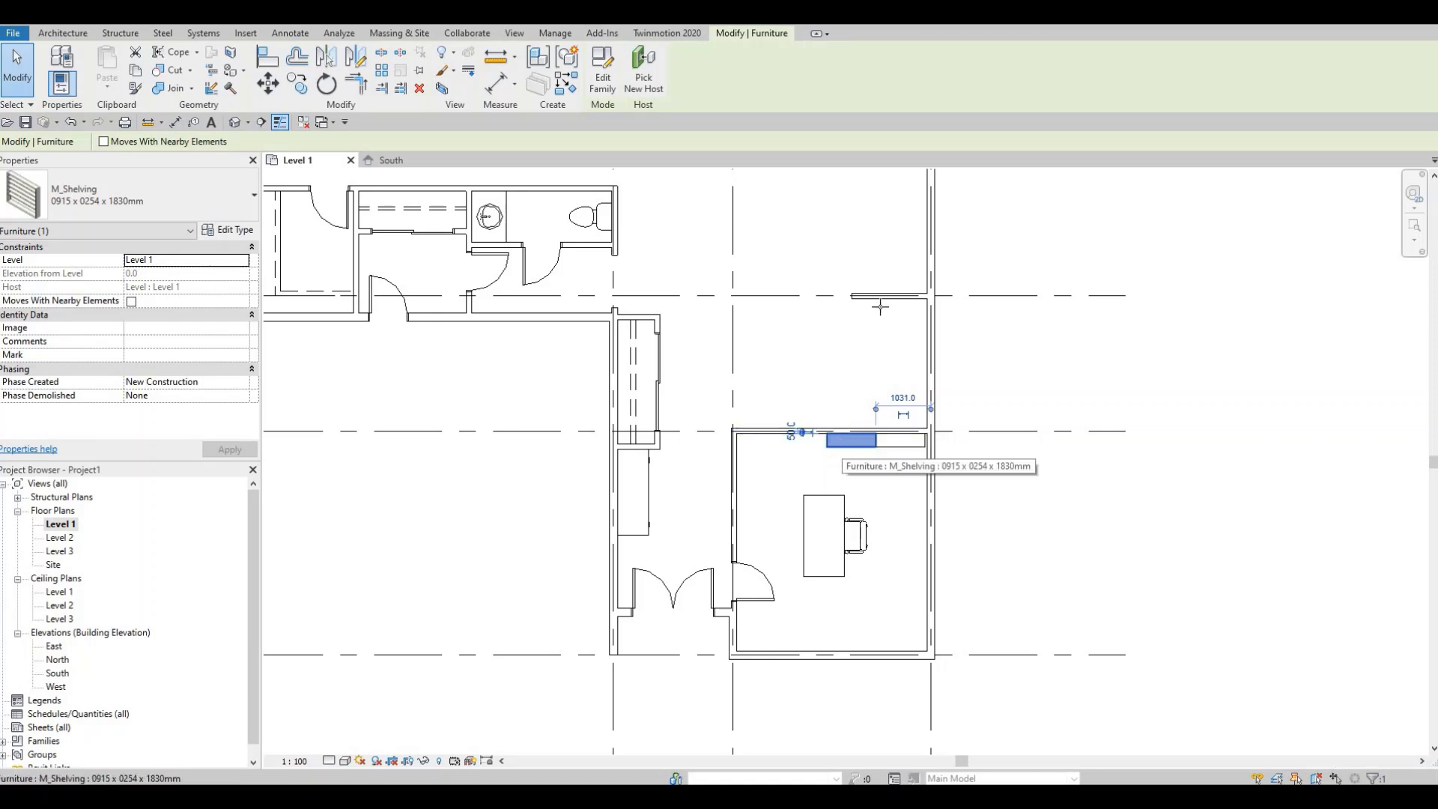
pyautogui.press('c')
pyautogui.press('s')
pyautogui.moveTo(906, 254); pyautogui.dragTo(874, 409, button='middle')
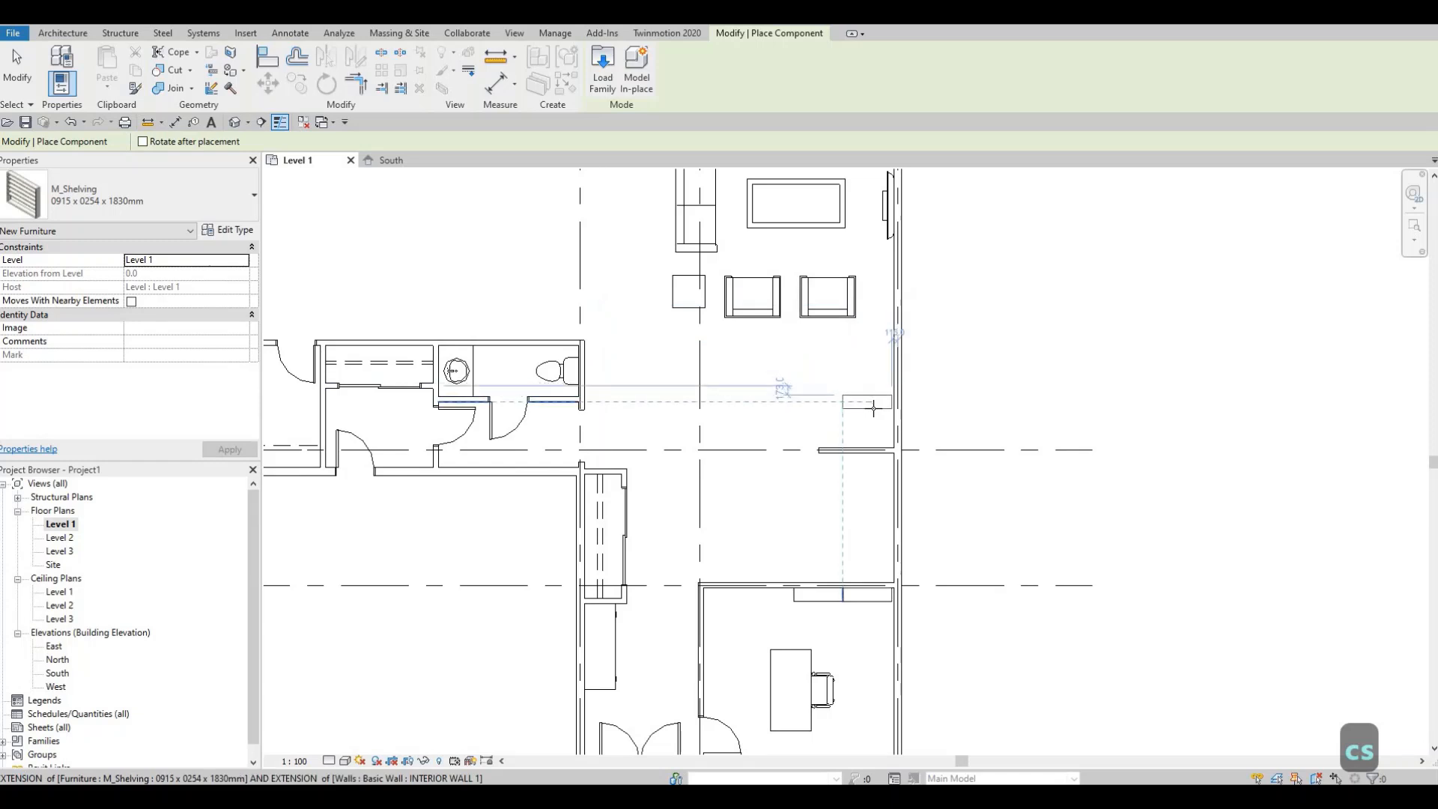
pyautogui.scroll(2, 873, 408)
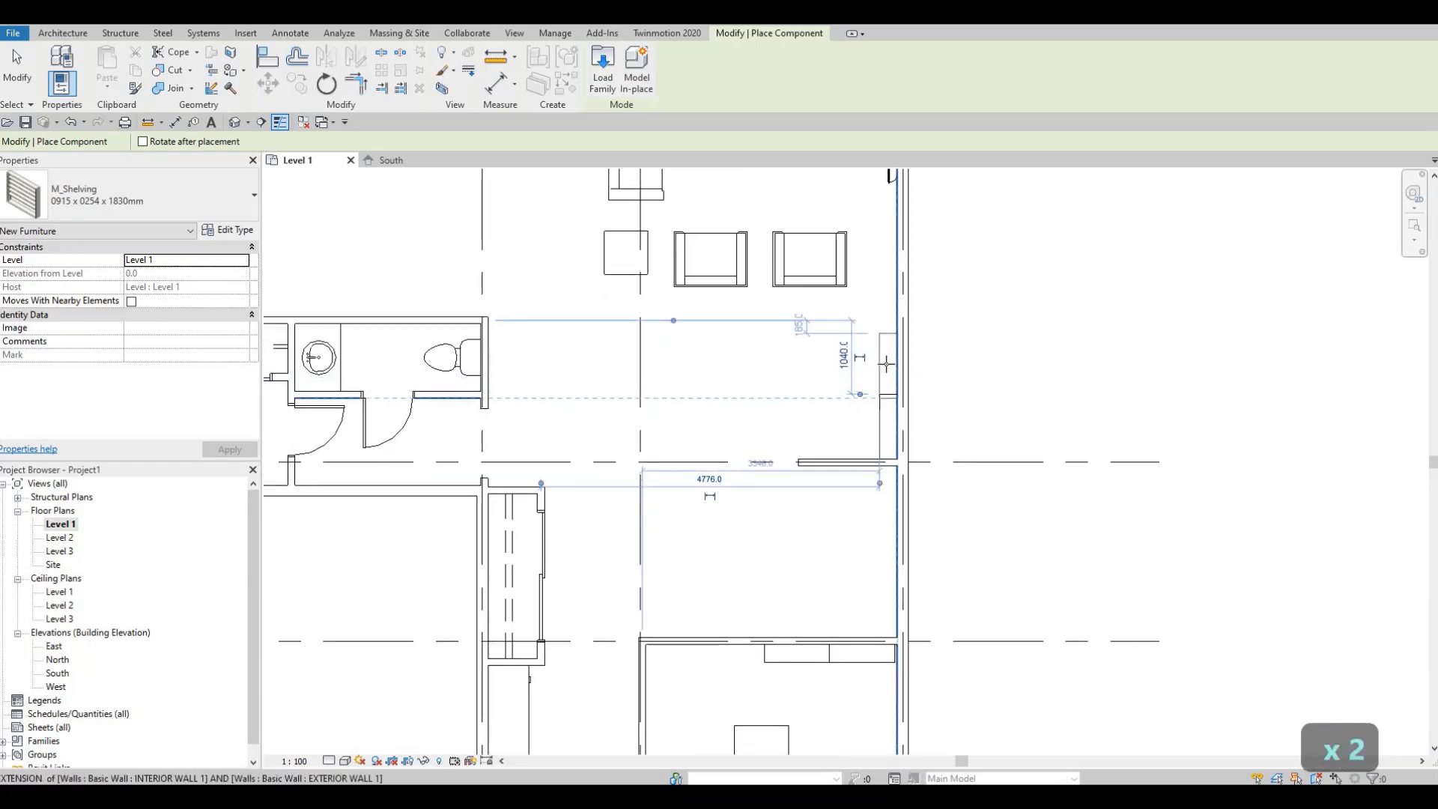
pyautogui.press('Escape')
pyautogui.press('Escape')
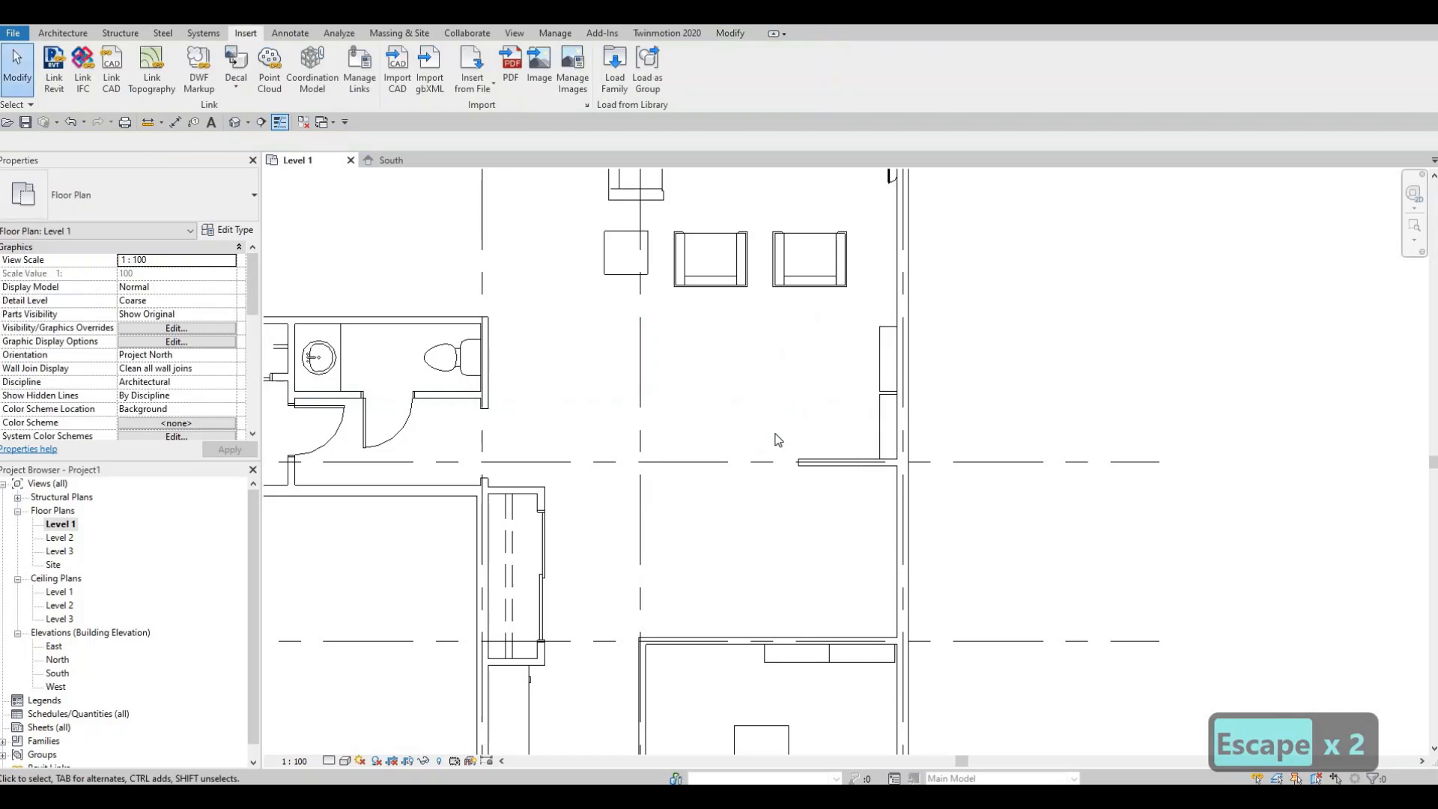
# - Nudge the new east-wall shelving unit slightly downward
pyautogui.moveTo(702, 350); pyautogui.dragTo(697, 377, button='middle')
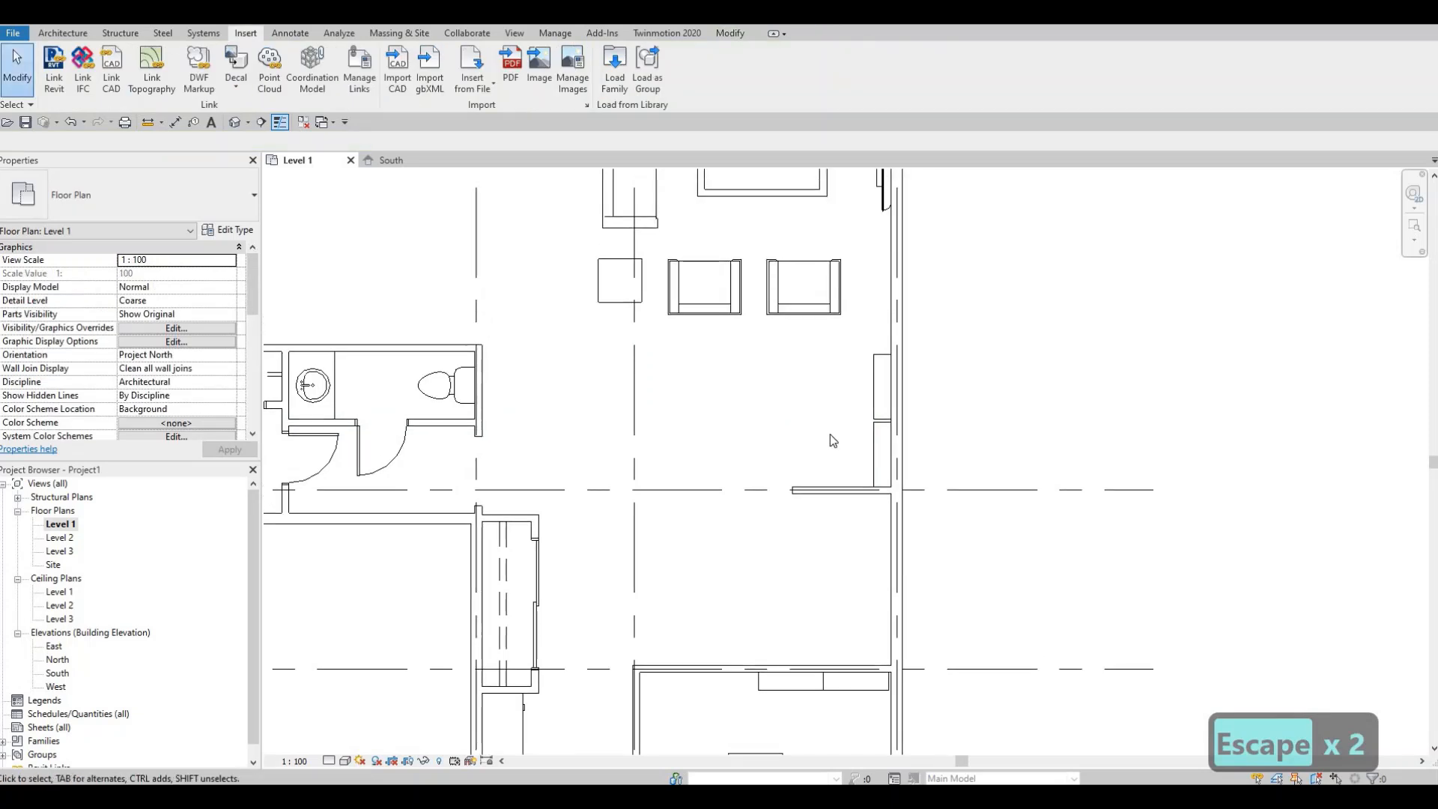
pyautogui.scroll(2, 885, 412)
pyautogui.click(882, 412)
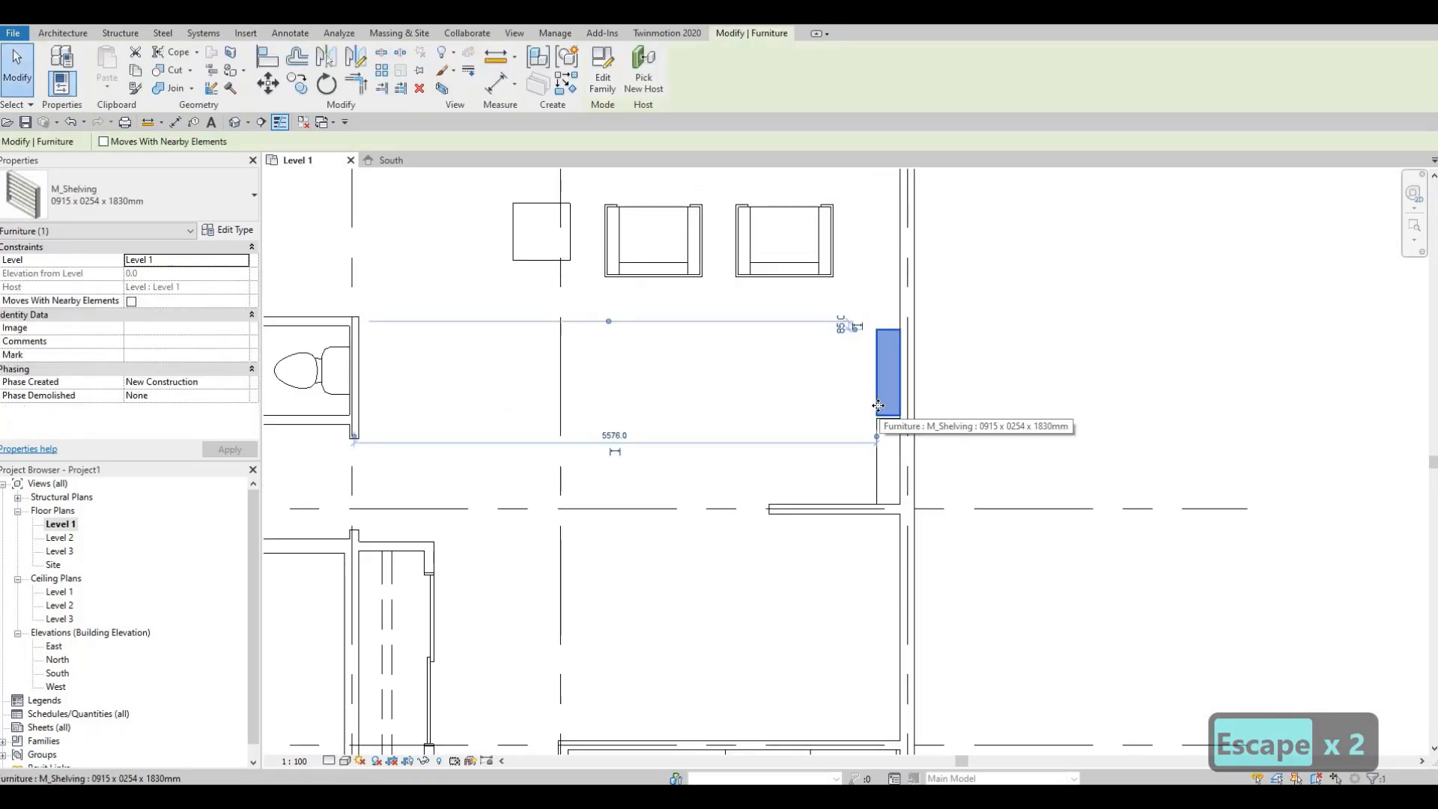
pyautogui.press('Down')
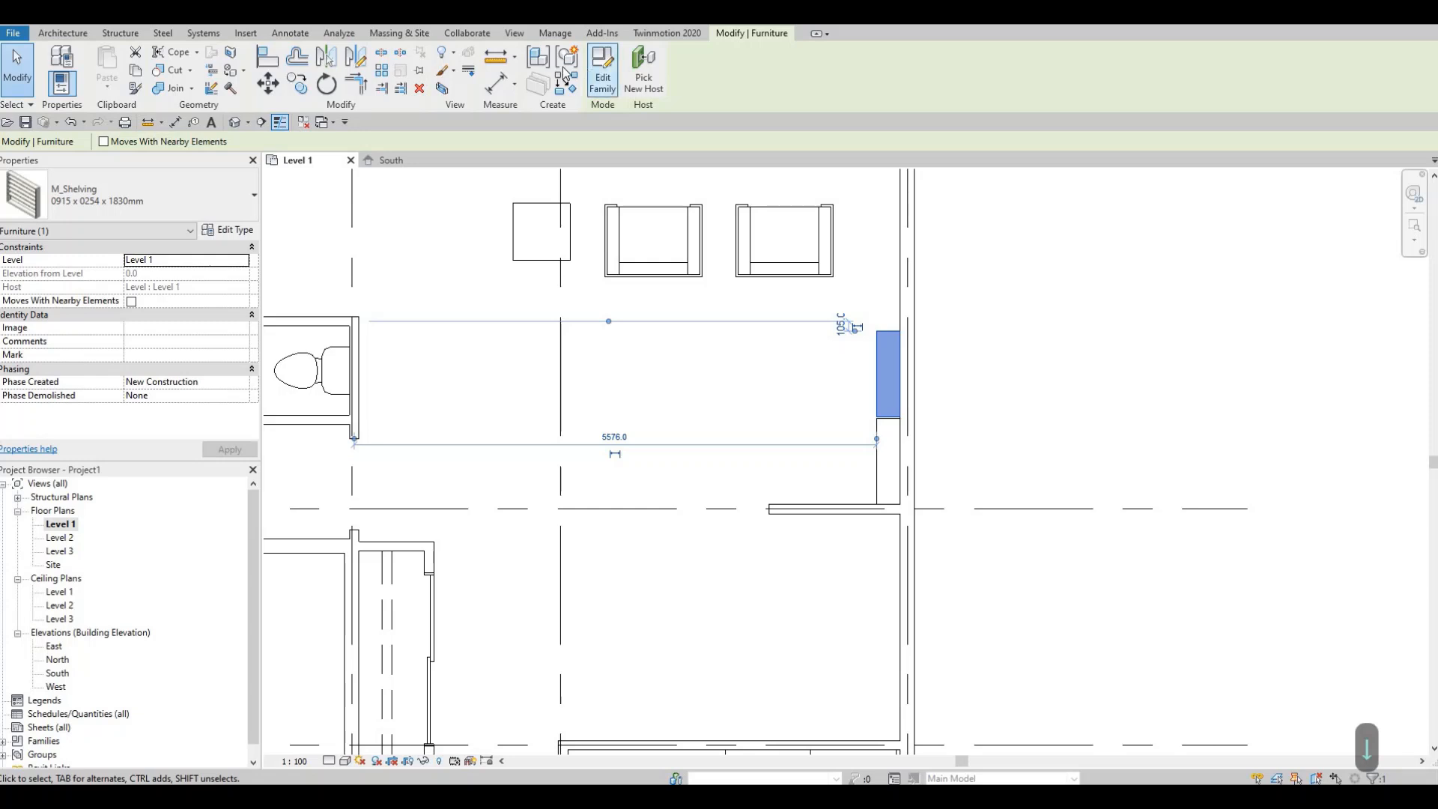
pyautogui.press('Escape')
pyautogui.press('Escape')
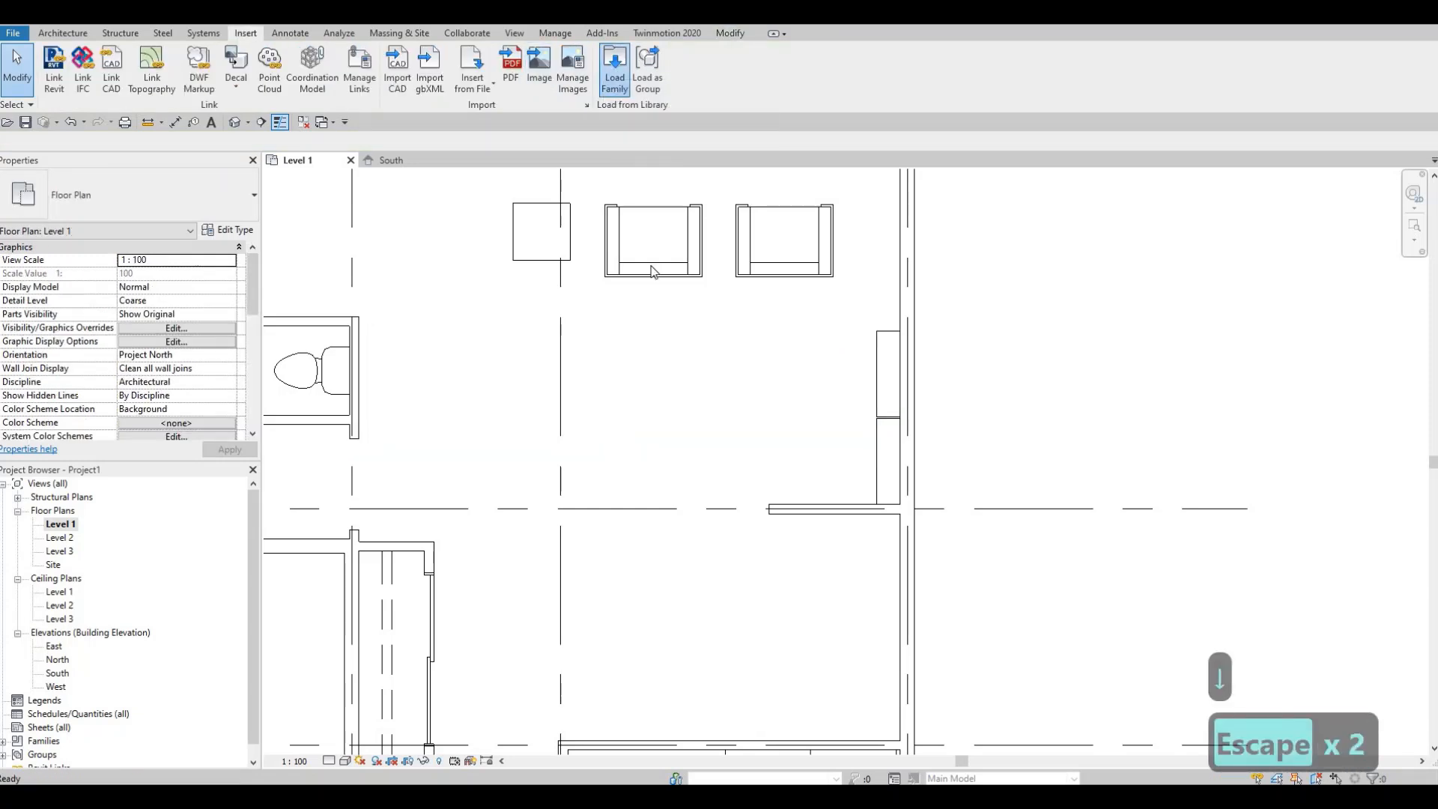
# - Open the Load Family dialog and browse to the Furniture > Seating library folder
pyautogui.click(614, 67)
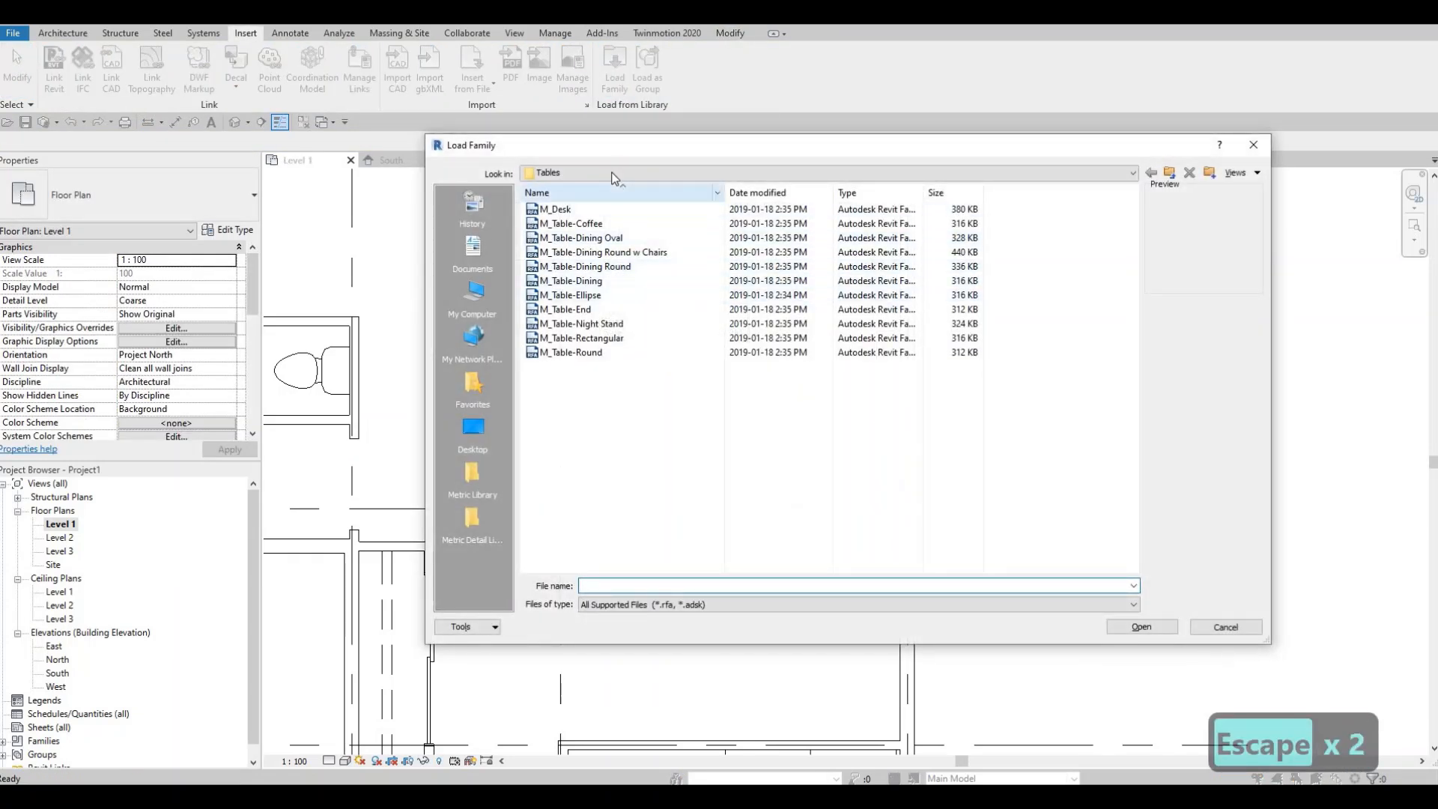
pyautogui.click(639, 173)
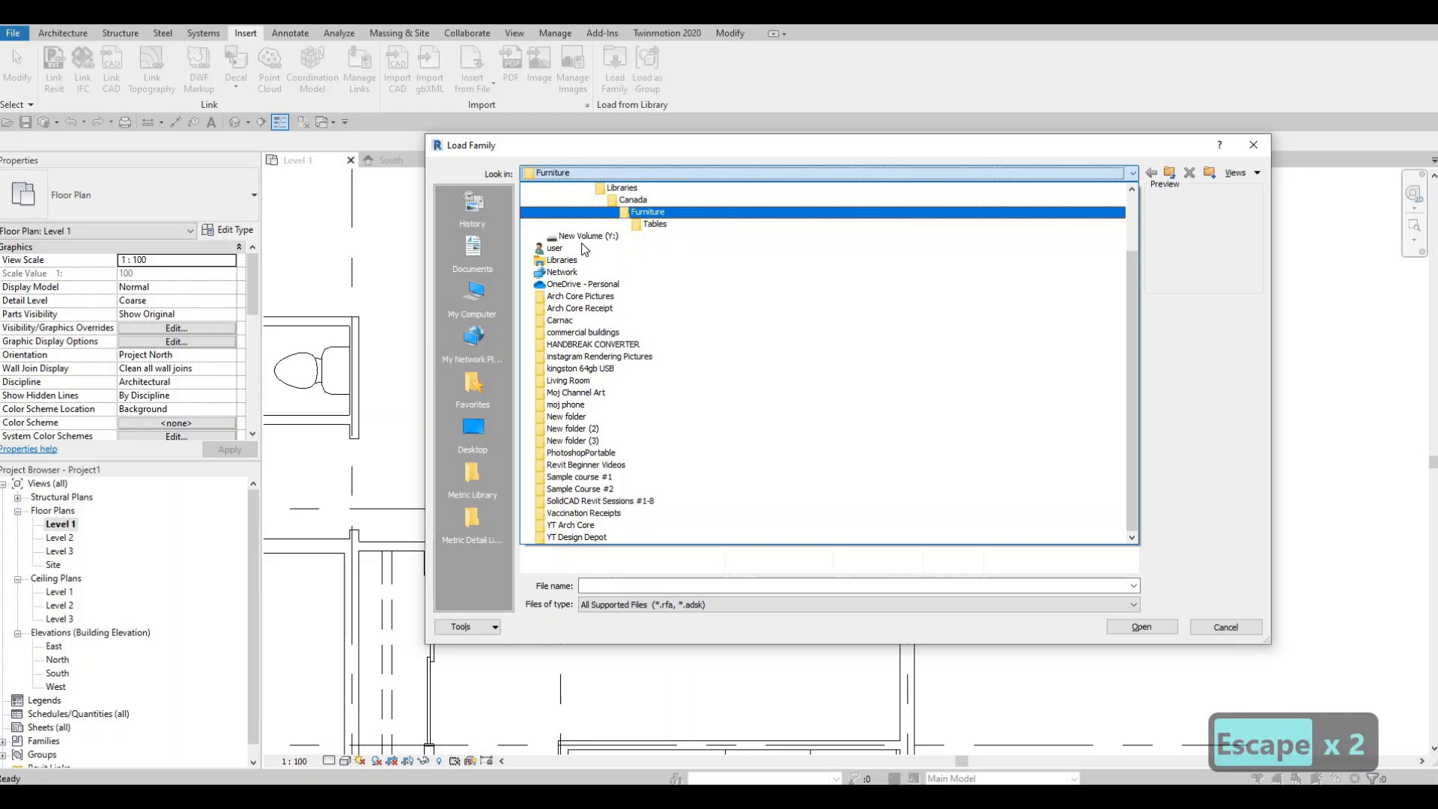
pyautogui.click(581, 213)
pyautogui.doubleClick(577, 223)
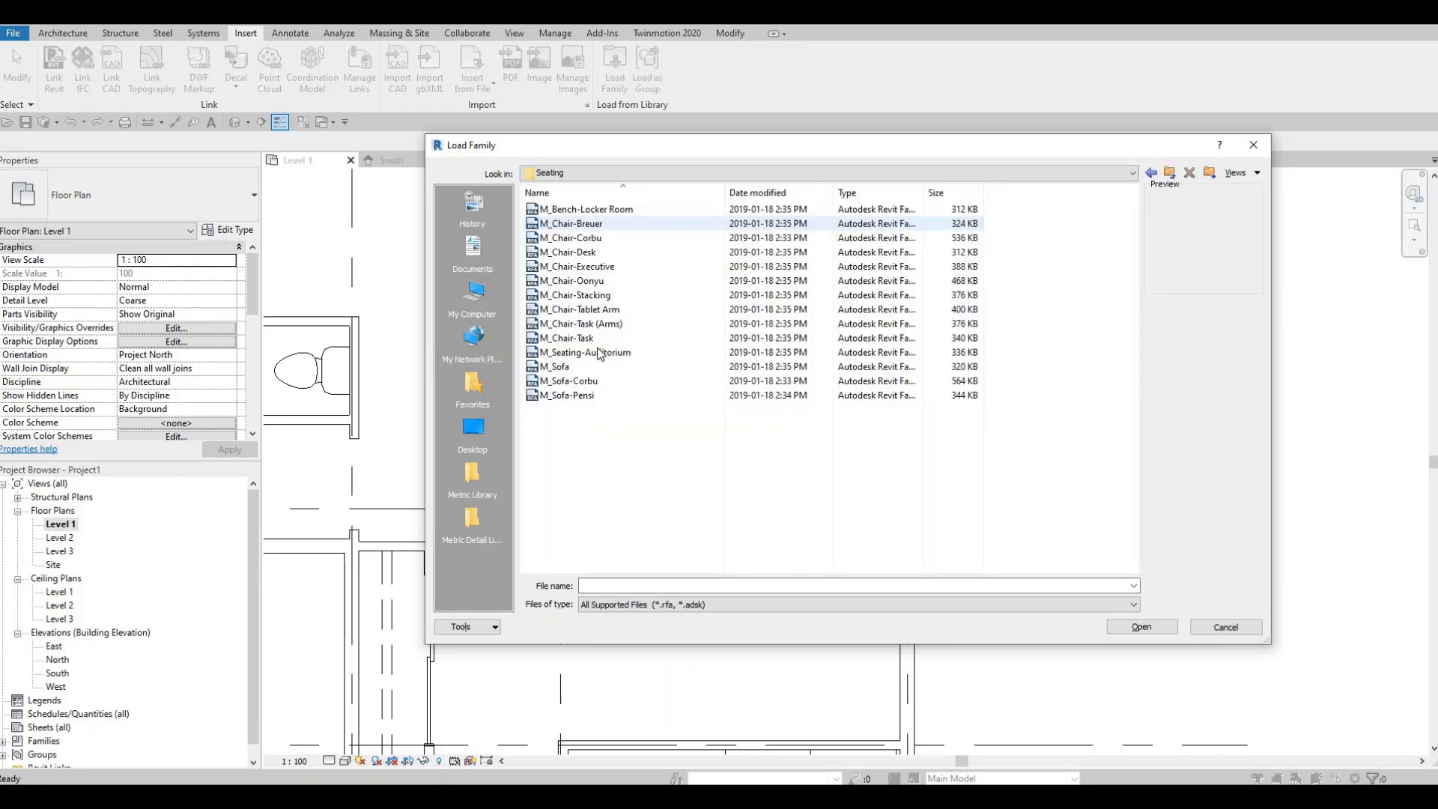
# - Preview the chair and sofa families in the Seating folder
pyautogui.click(599, 353)
pyautogui.click(582, 309)
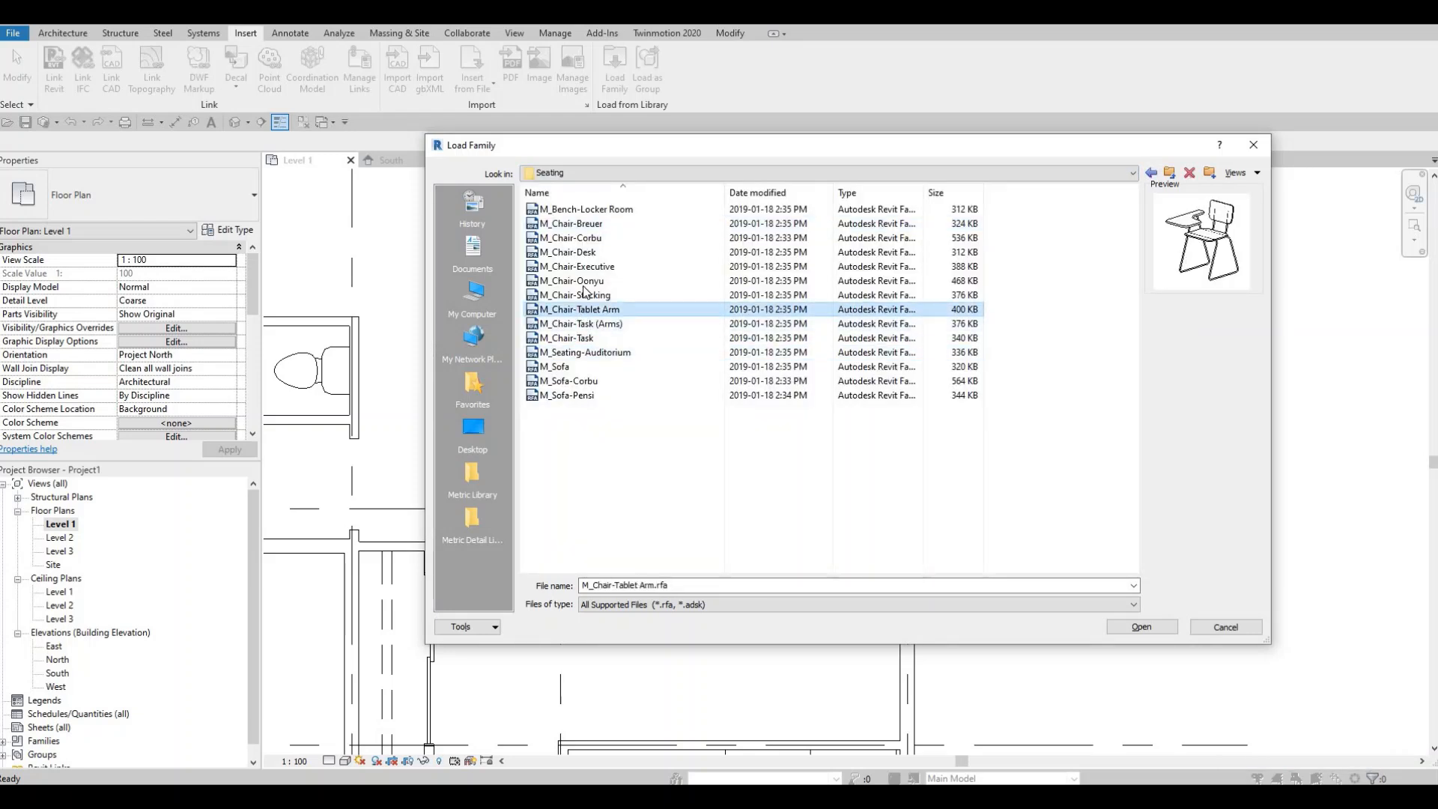
pyautogui.click(587, 282)
pyautogui.click(577, 267)
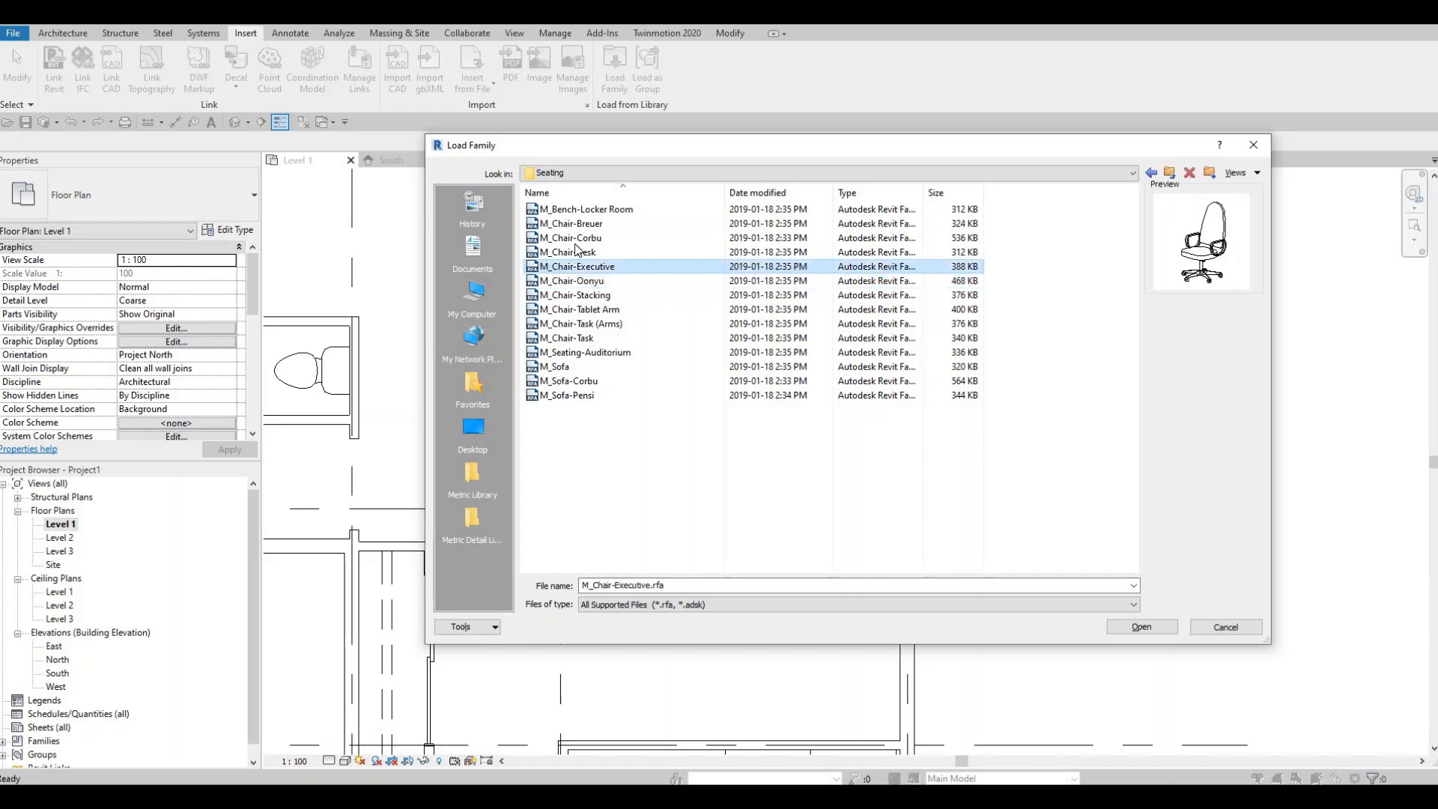
pyautogui.click(573, 252)
pyautogui.press('Up')
pyautogui.press('Up')
pyautogui.press('Up')
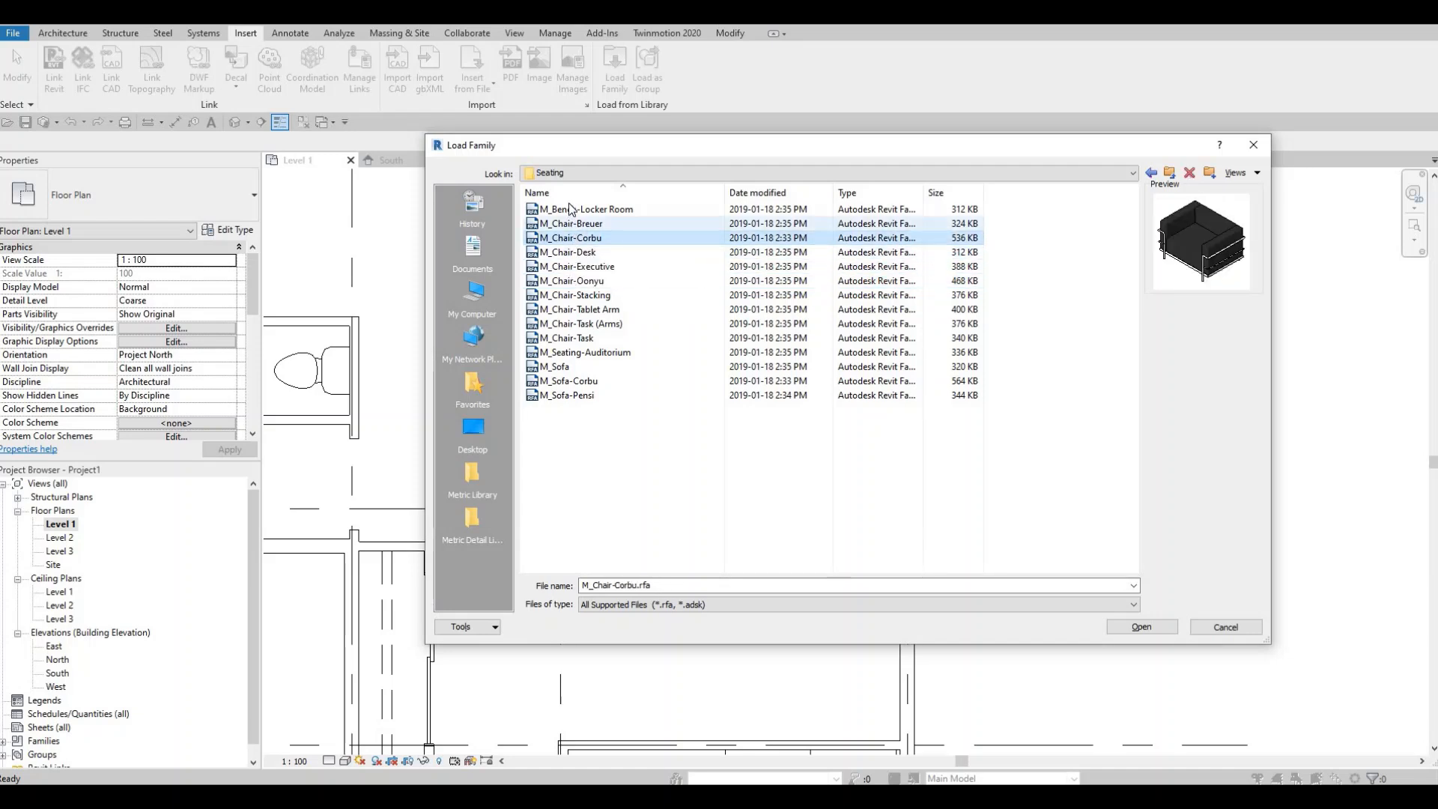
pyautogui.click(573, 311)
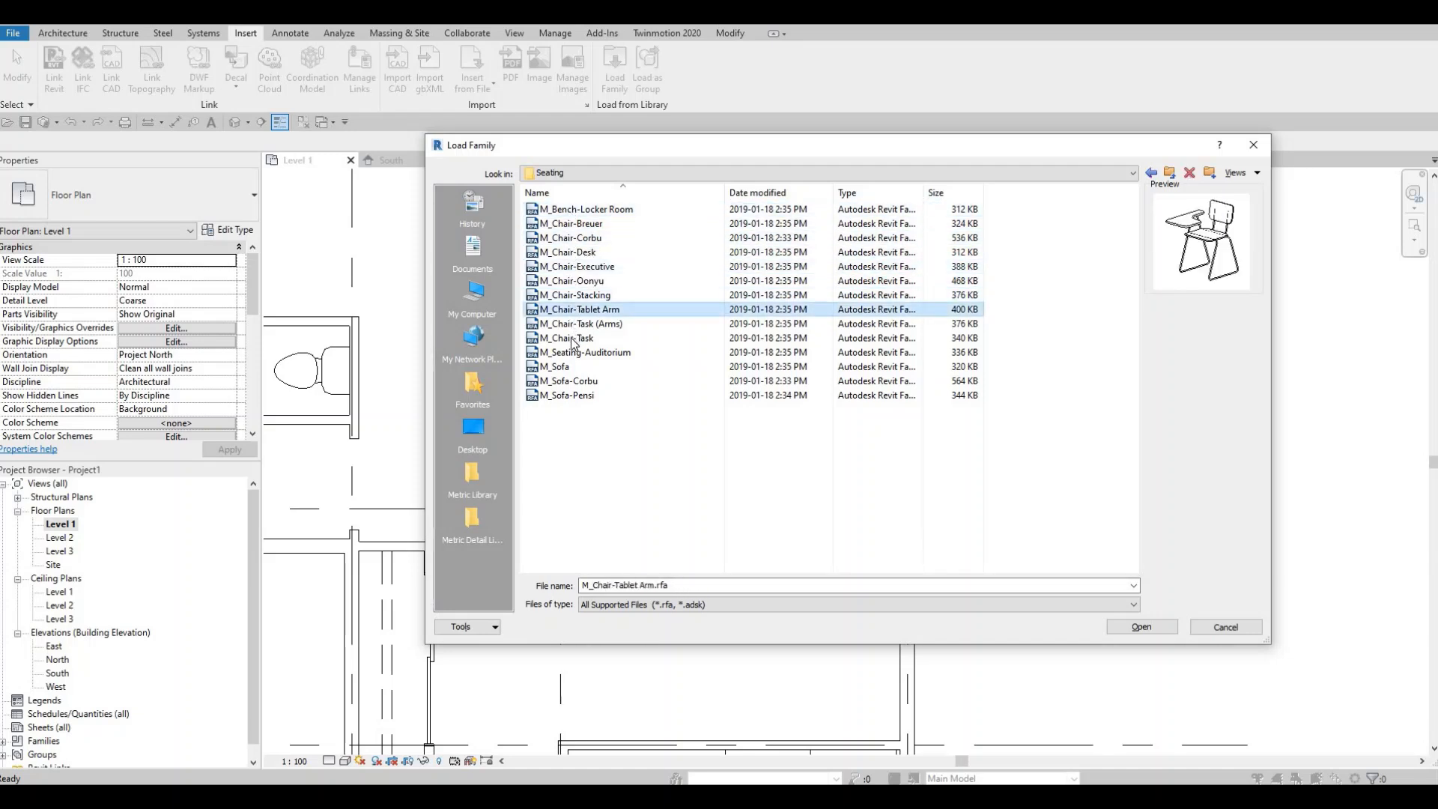
pyautogui.click(572, 339)
pyautogui.press('Down')
pyautogui.press('Down')
pyautogui.press('Down')
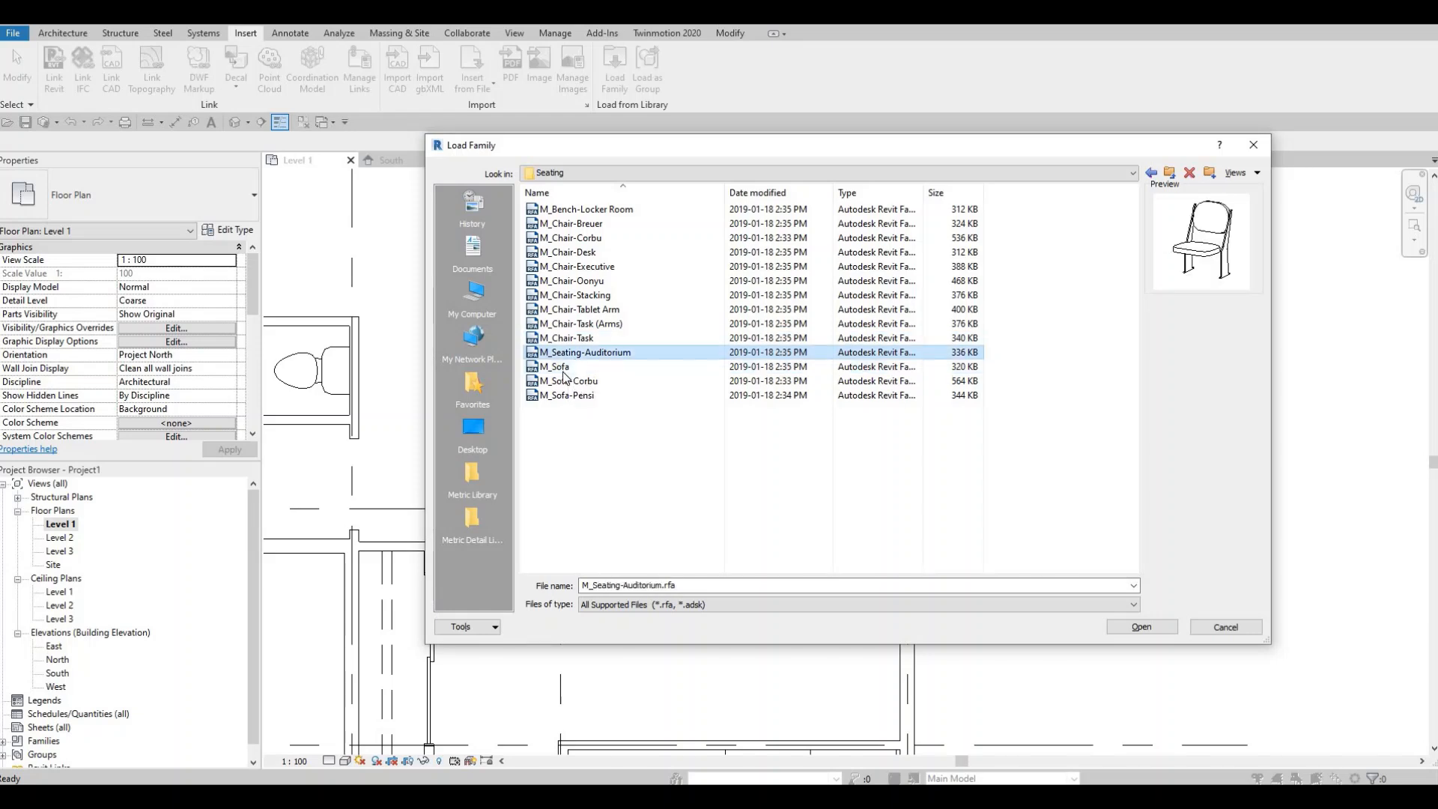
pyautogui.press('Up')
pyautogui.press('Up')
pyautogui.click(570, 394)
pyautogui.click(570, 382)
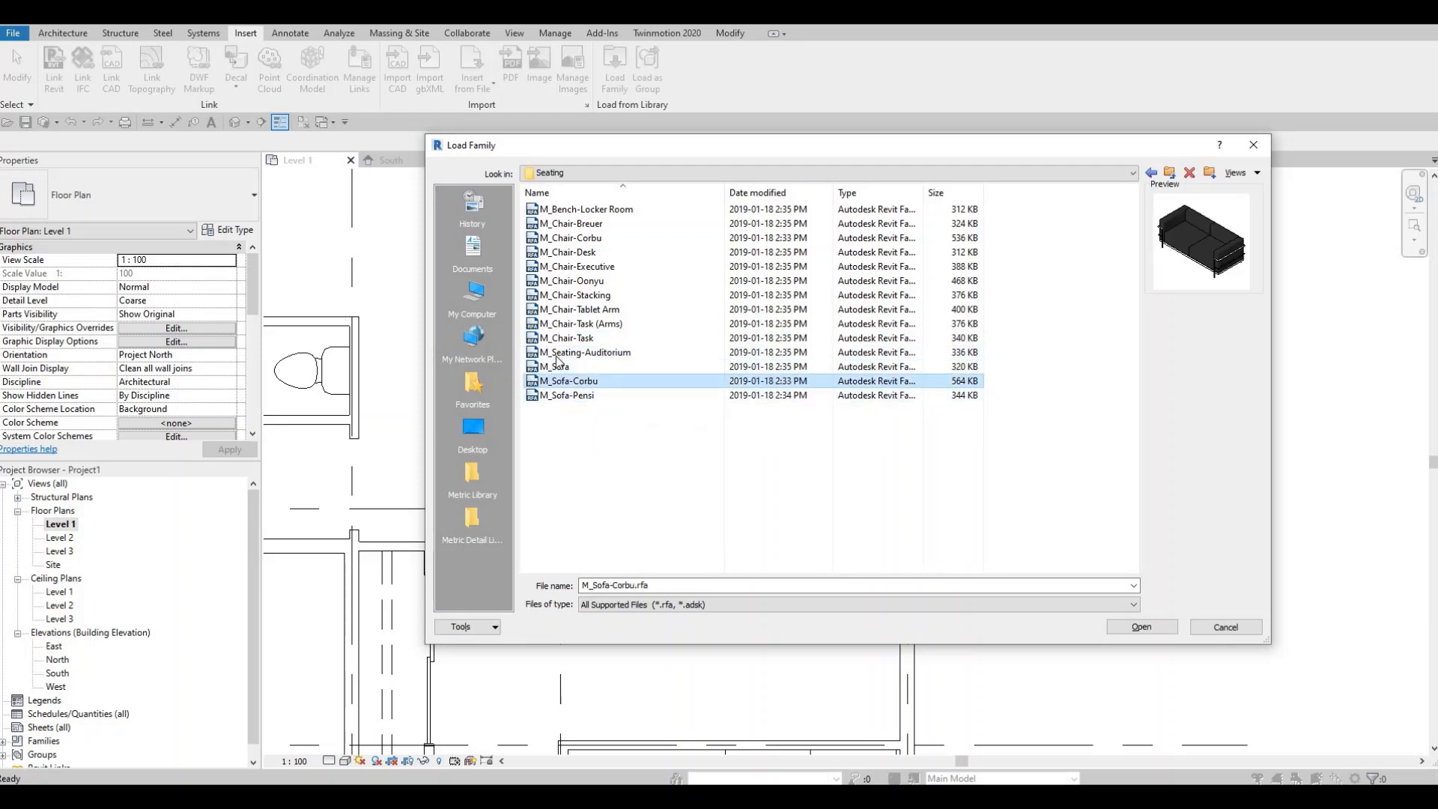
# - Load the M_Chair-Oonyu family from the Seating folder
pyautogui.click(563, 338)
pyautogui.click(563, 323)
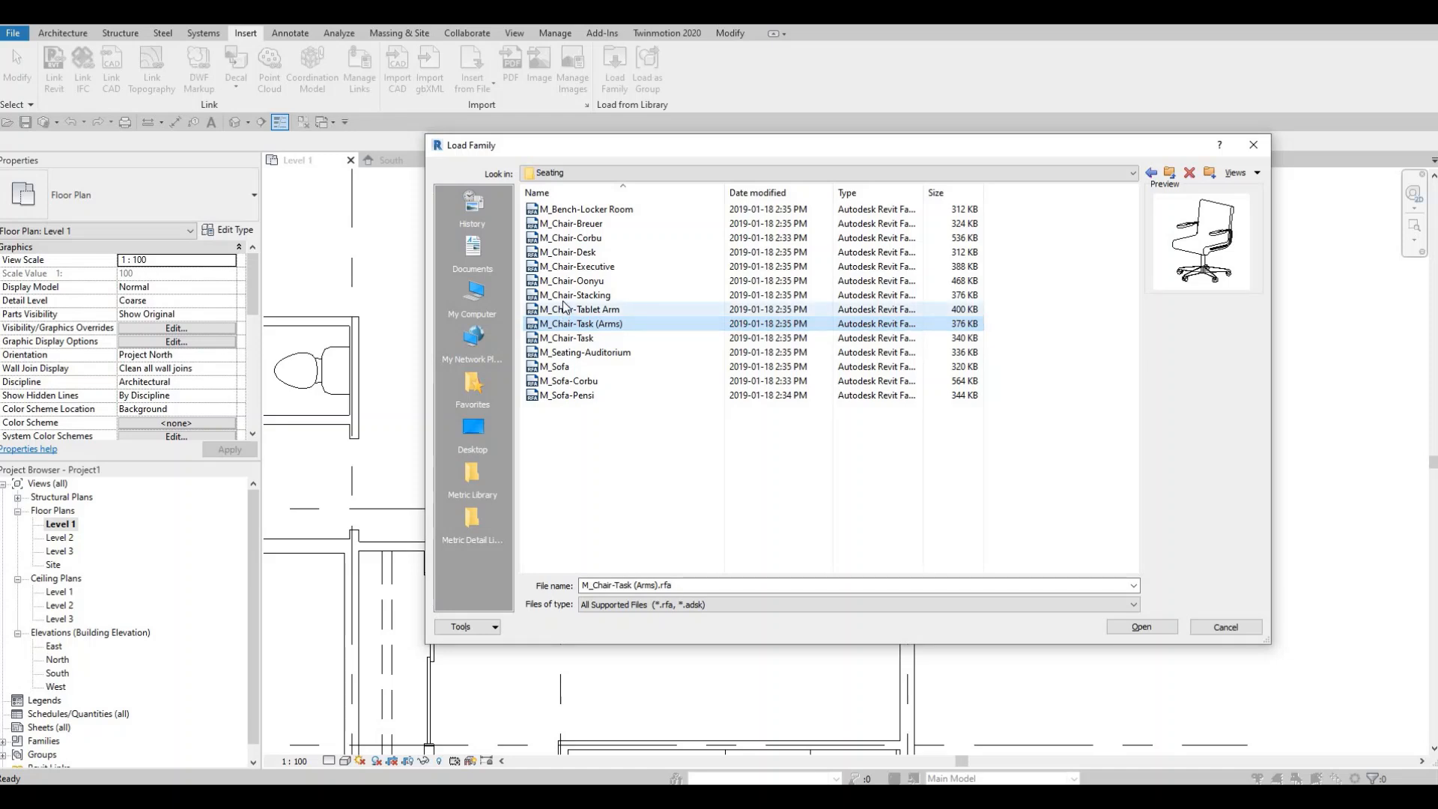
pyautogui.click(570, 295)
pyautogui.click(571, 281)
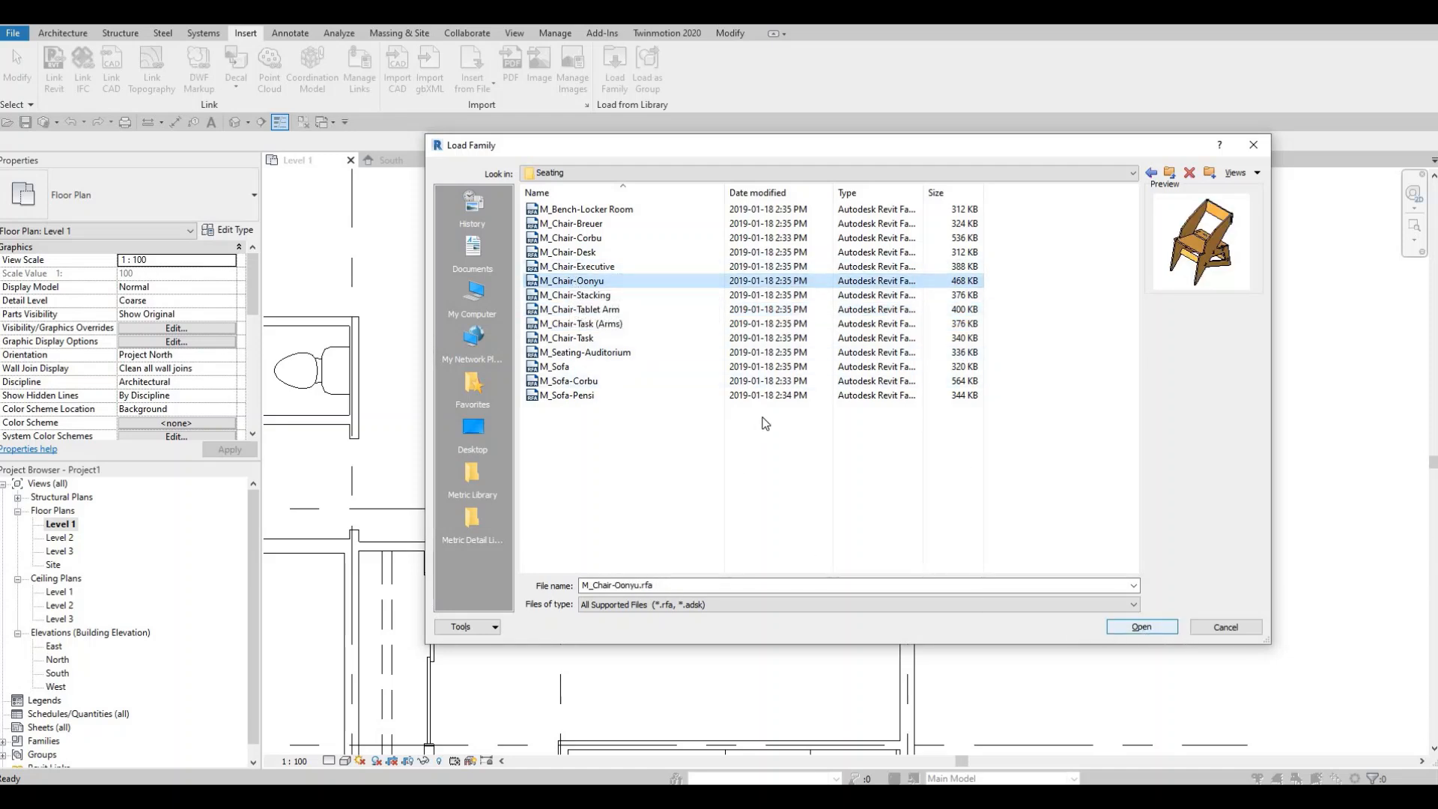
pyautogui.press('Return')
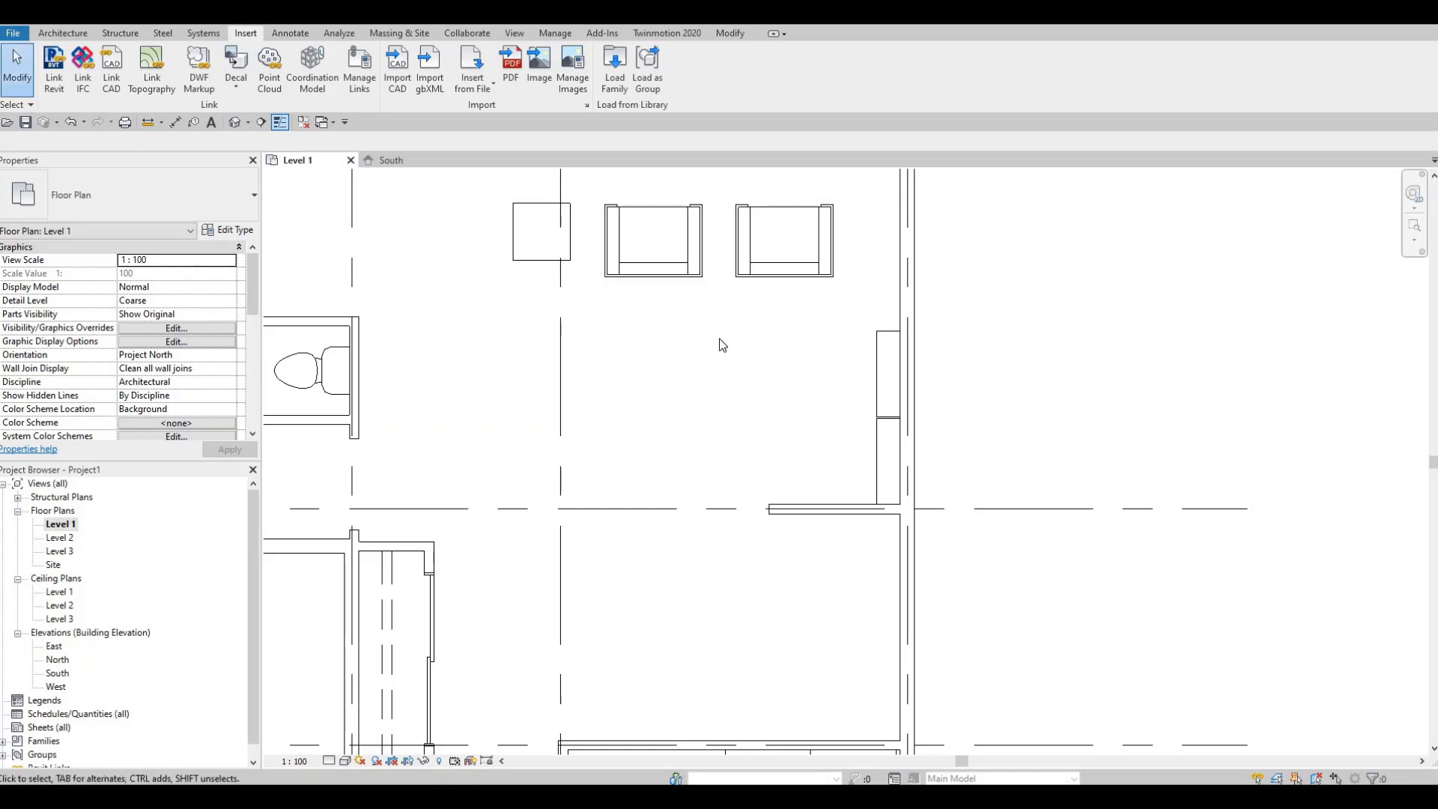
# - Place an Oonyu chair rotated diagonally in the corner below the east-wall shelving
pyautogui.press('m')
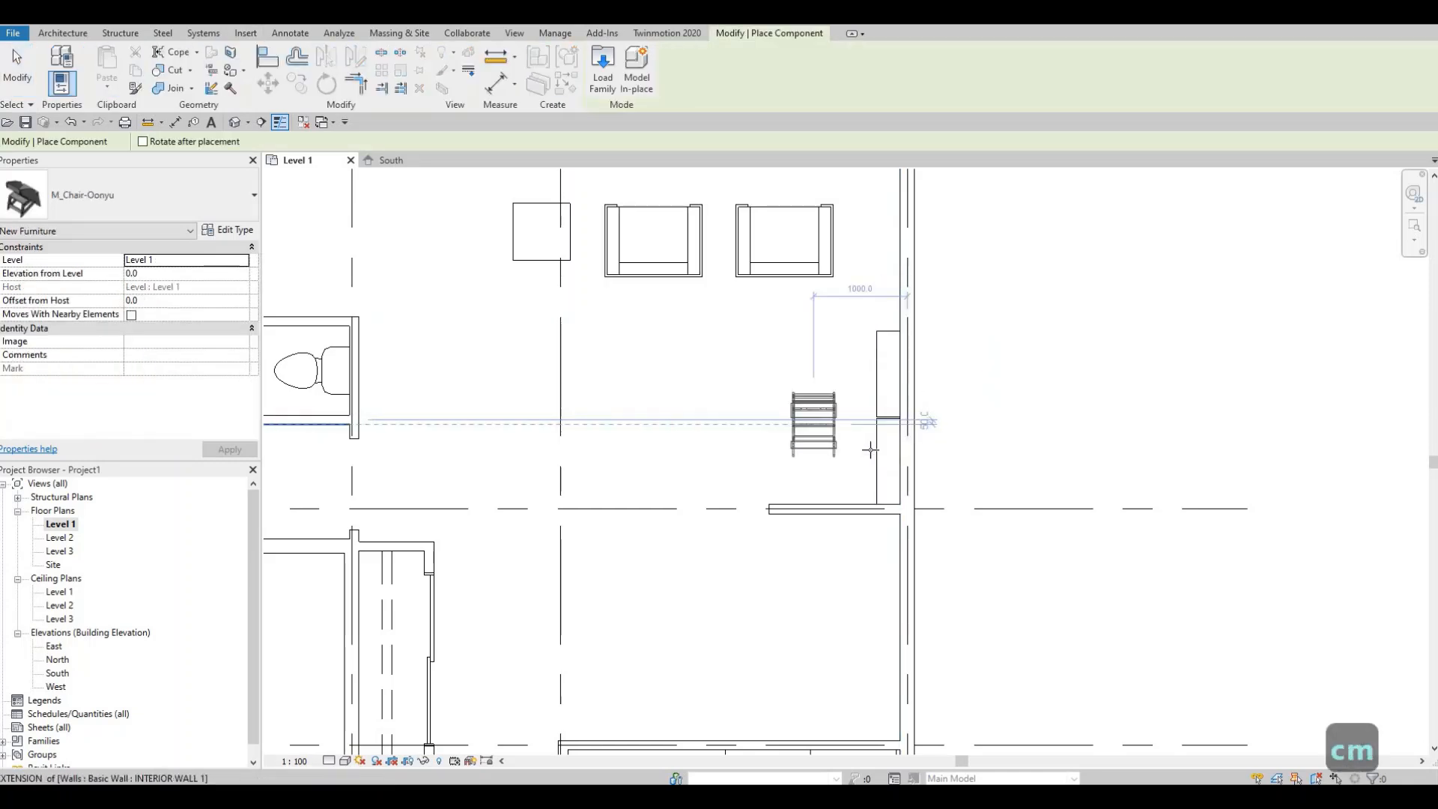
pyautogui.press('space')
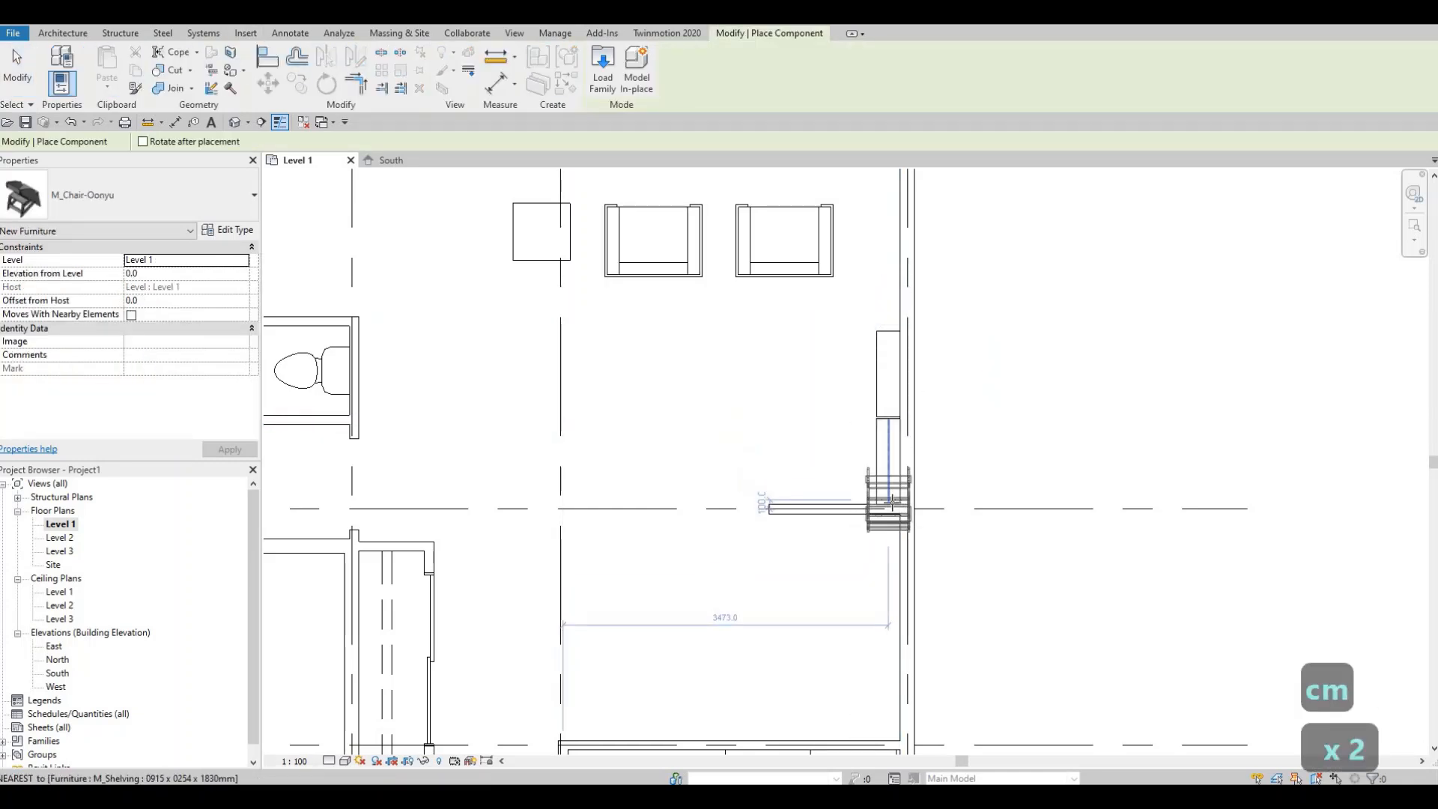
pyautogui.press('space')
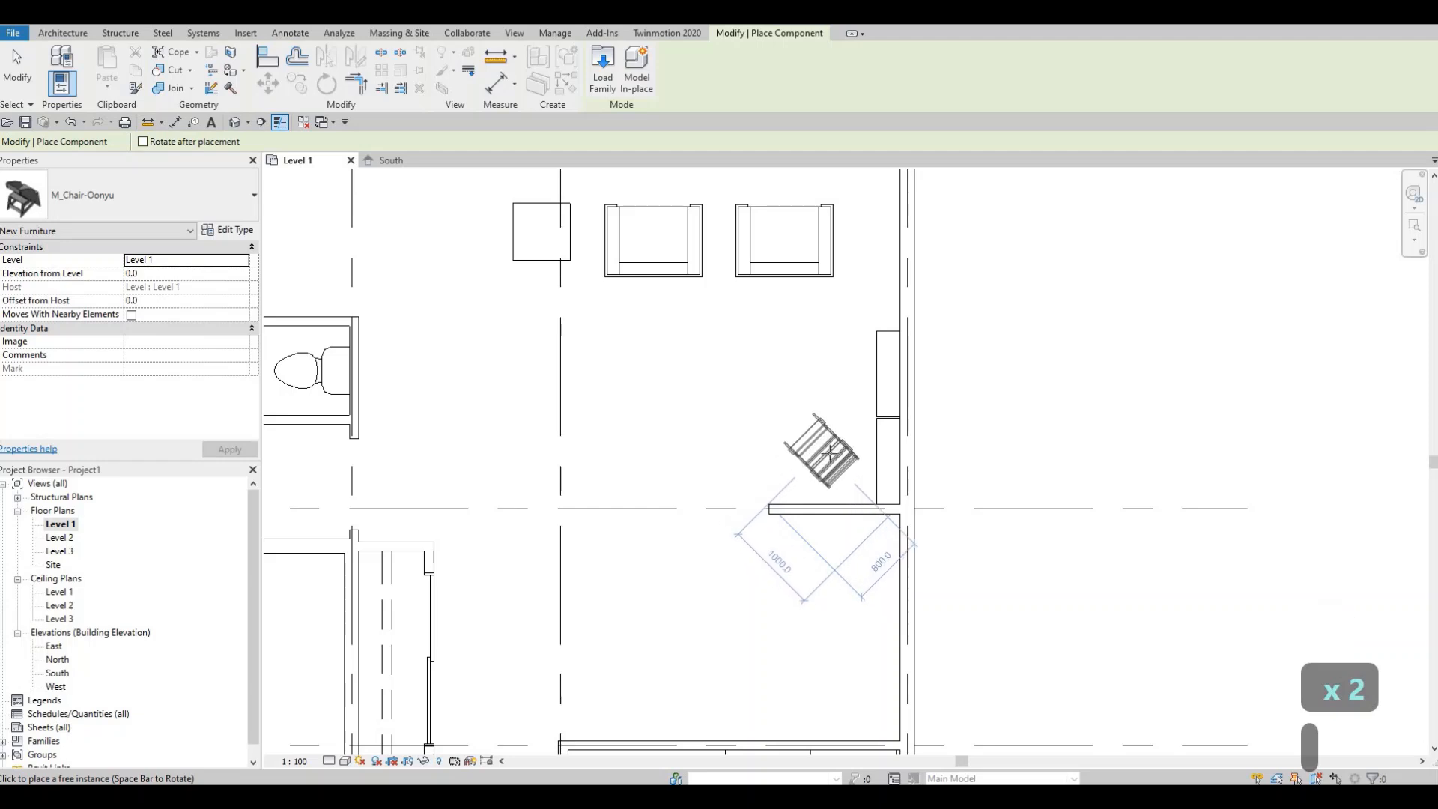
pyautogui.click(831, 491)
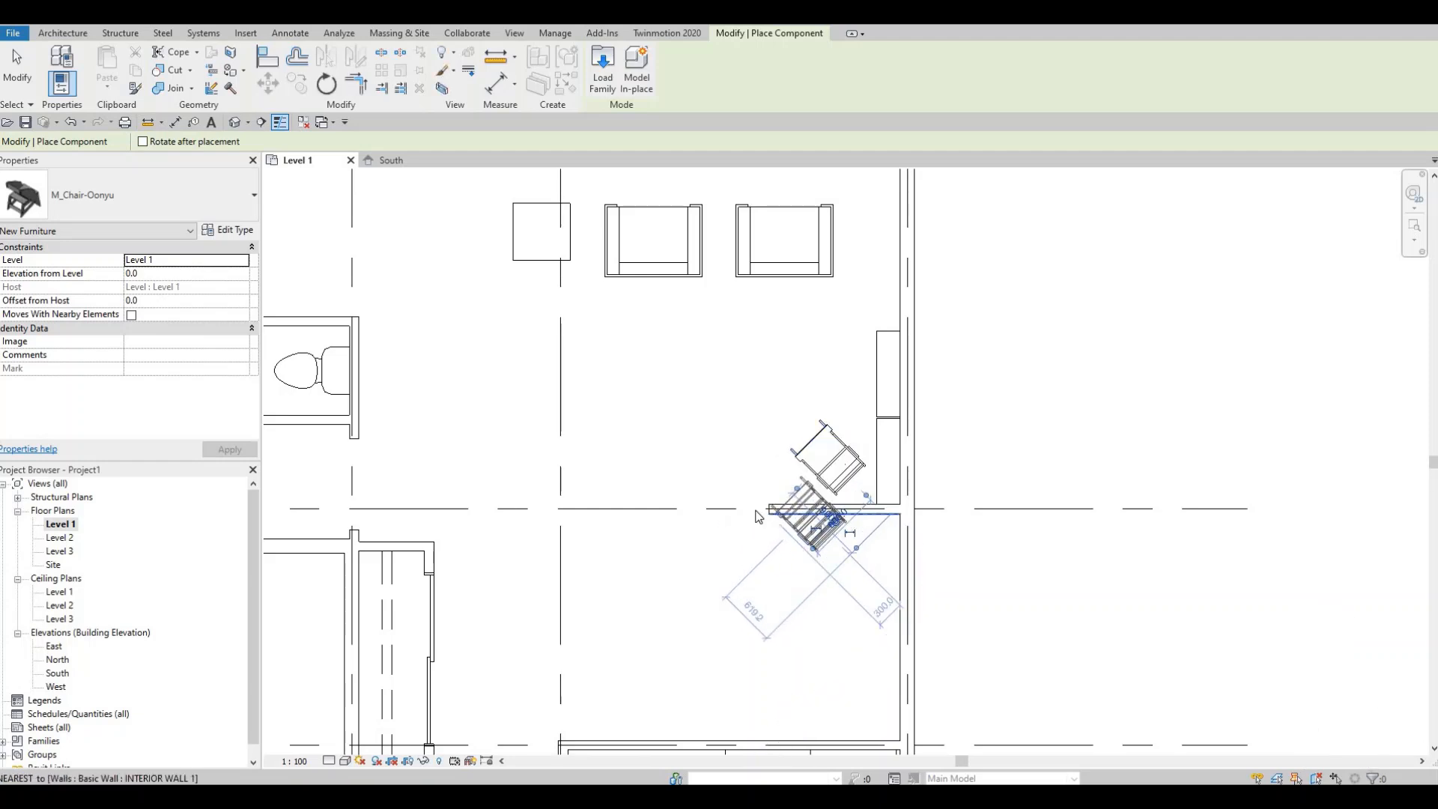
pyautogui.press('Escape')
pyautogui.press('Escape')
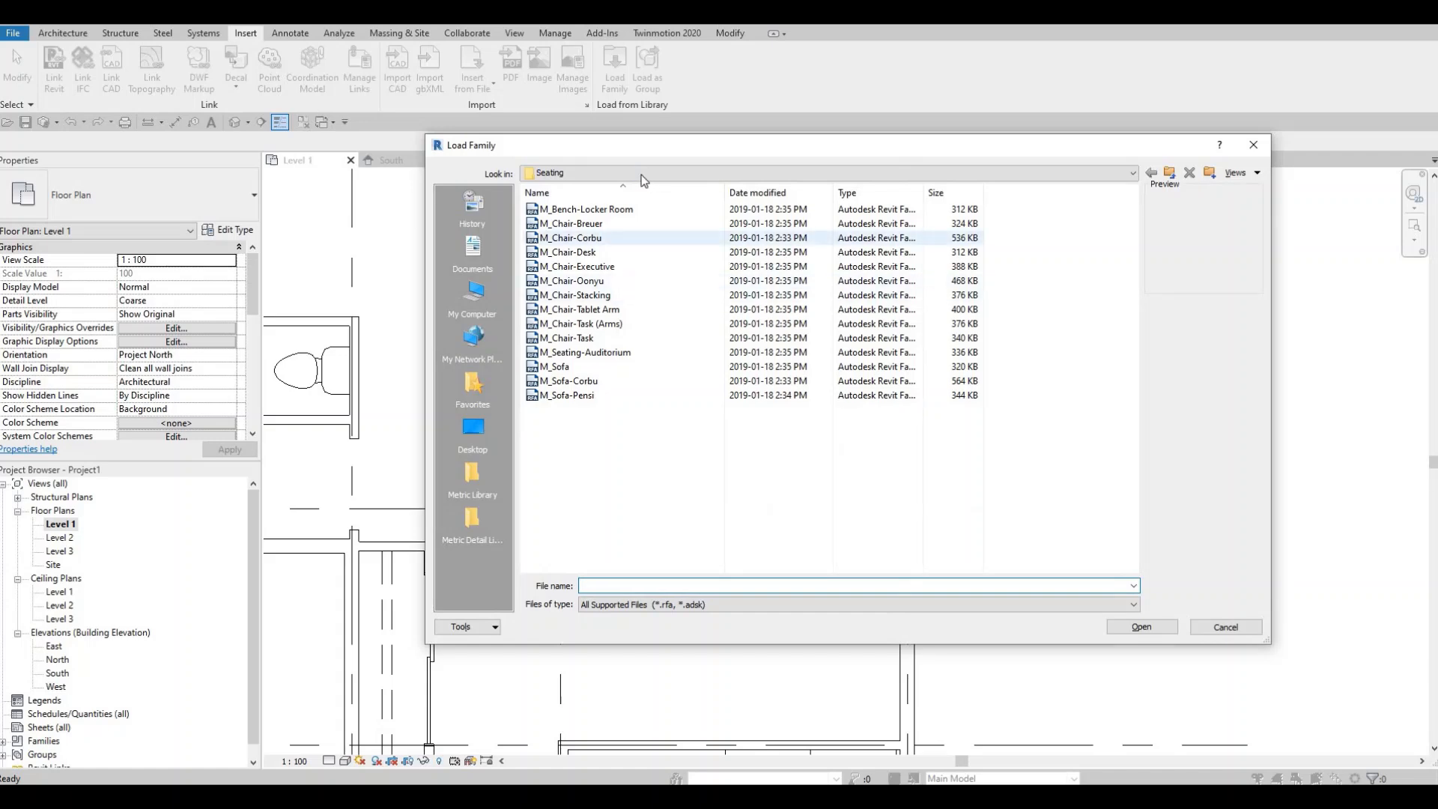
# - Browse to the Lighting > Architectural > Internal library folder to pick a lamp family
pyautogui.click(631, 174)
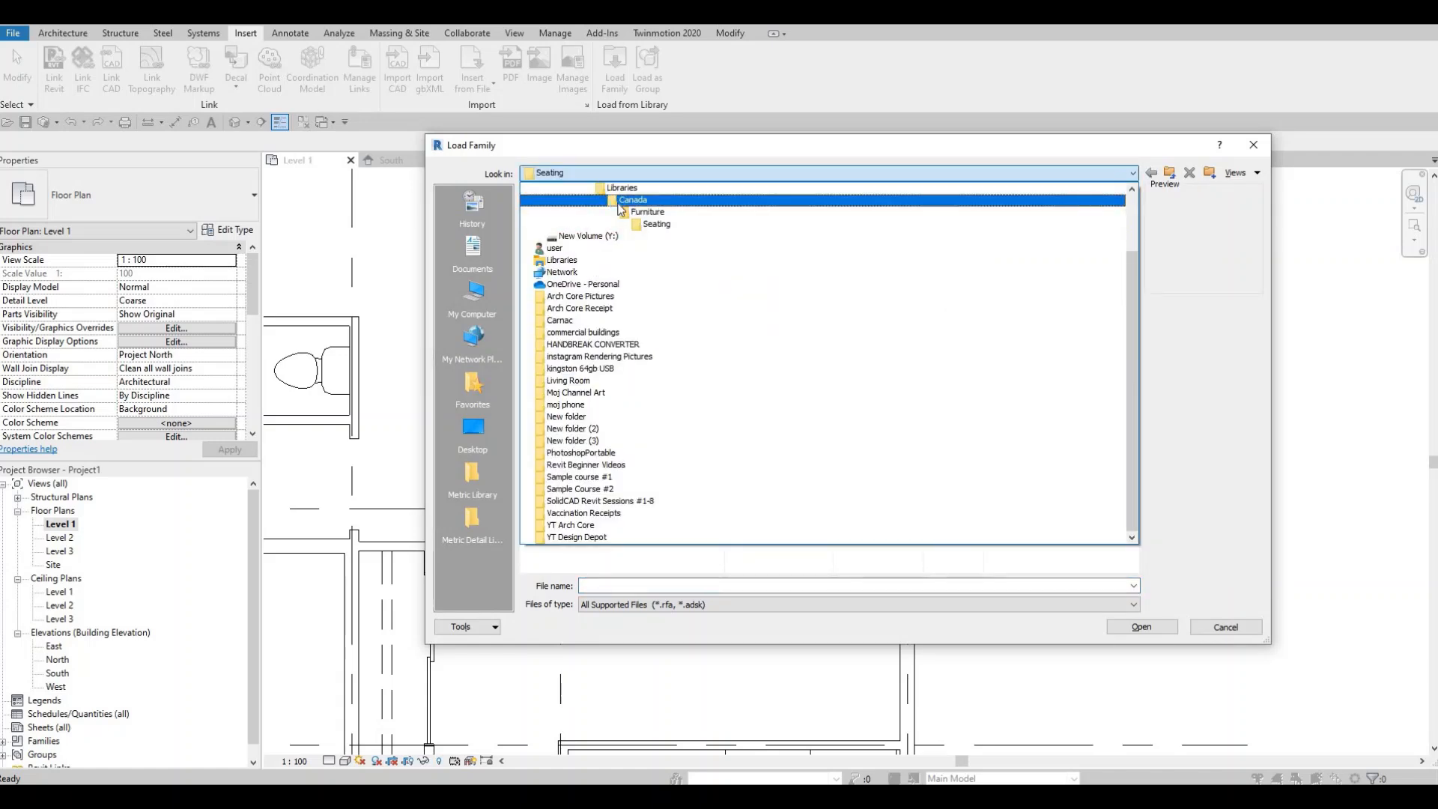
pyautogui.scroll(-1, 575, 397)
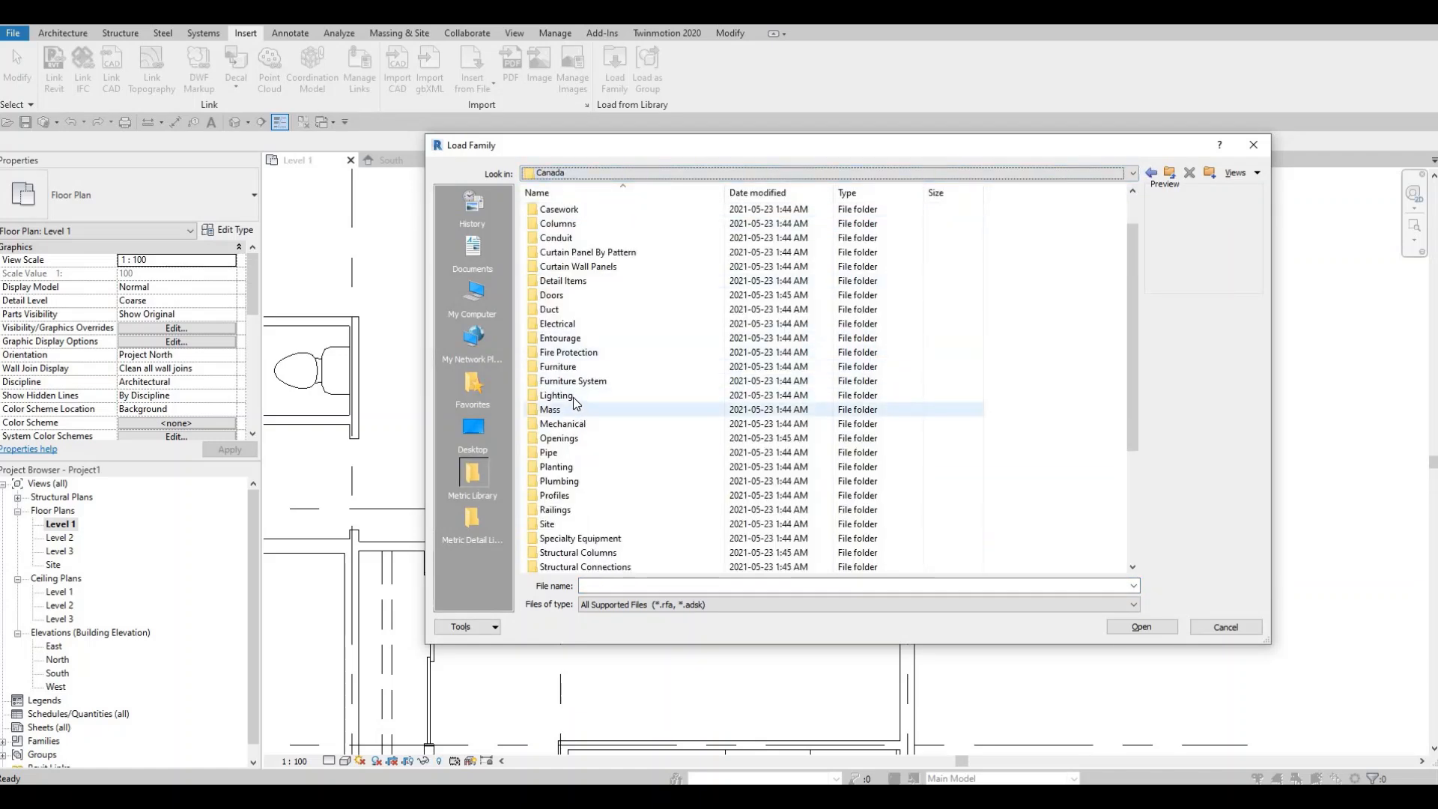
pyautogui.doubleClick(574, 398)
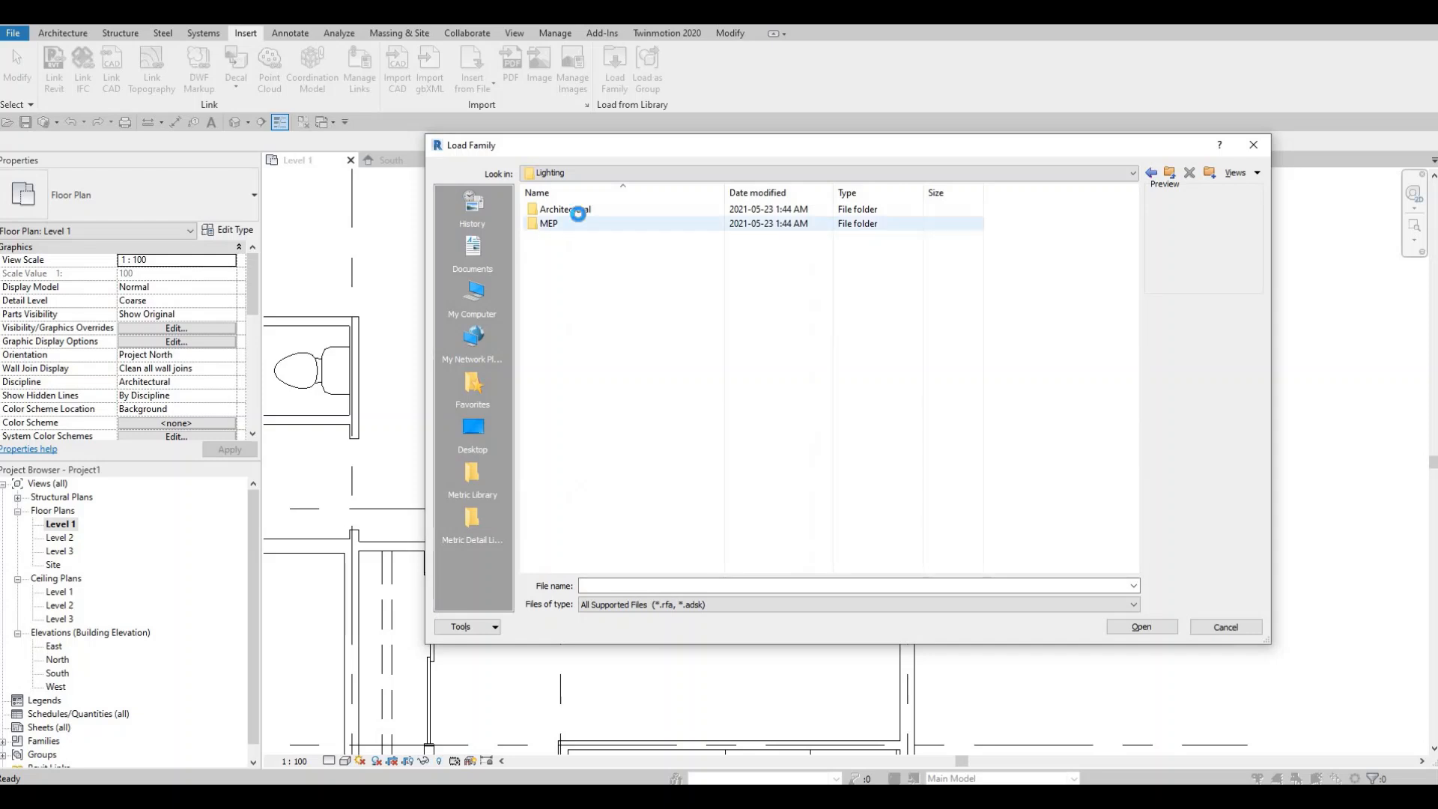
pyautogui.doubleClick(569, 209)
pyautogui.doubleClick(566, 223)
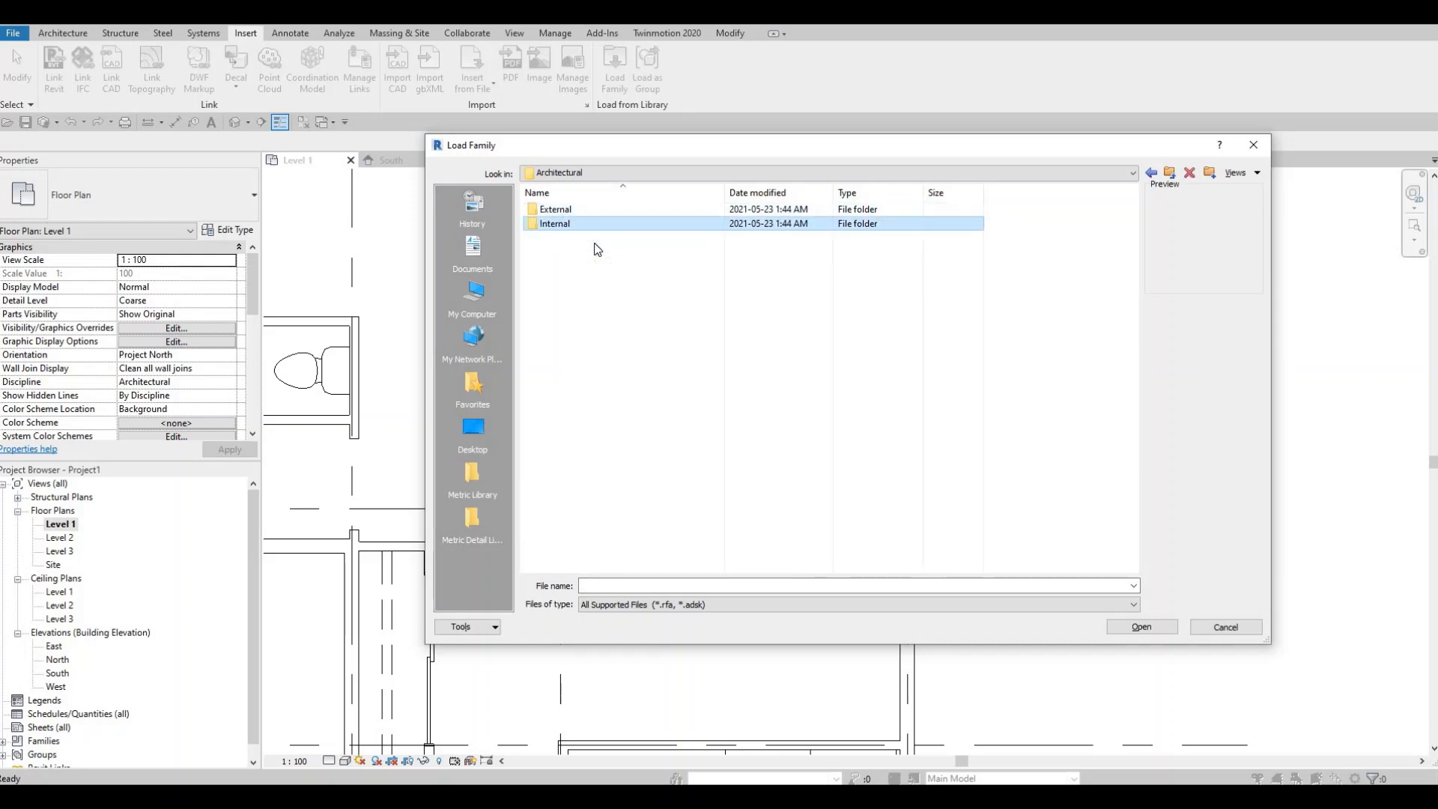
pyautogui.scroll(-4, 566, 475)
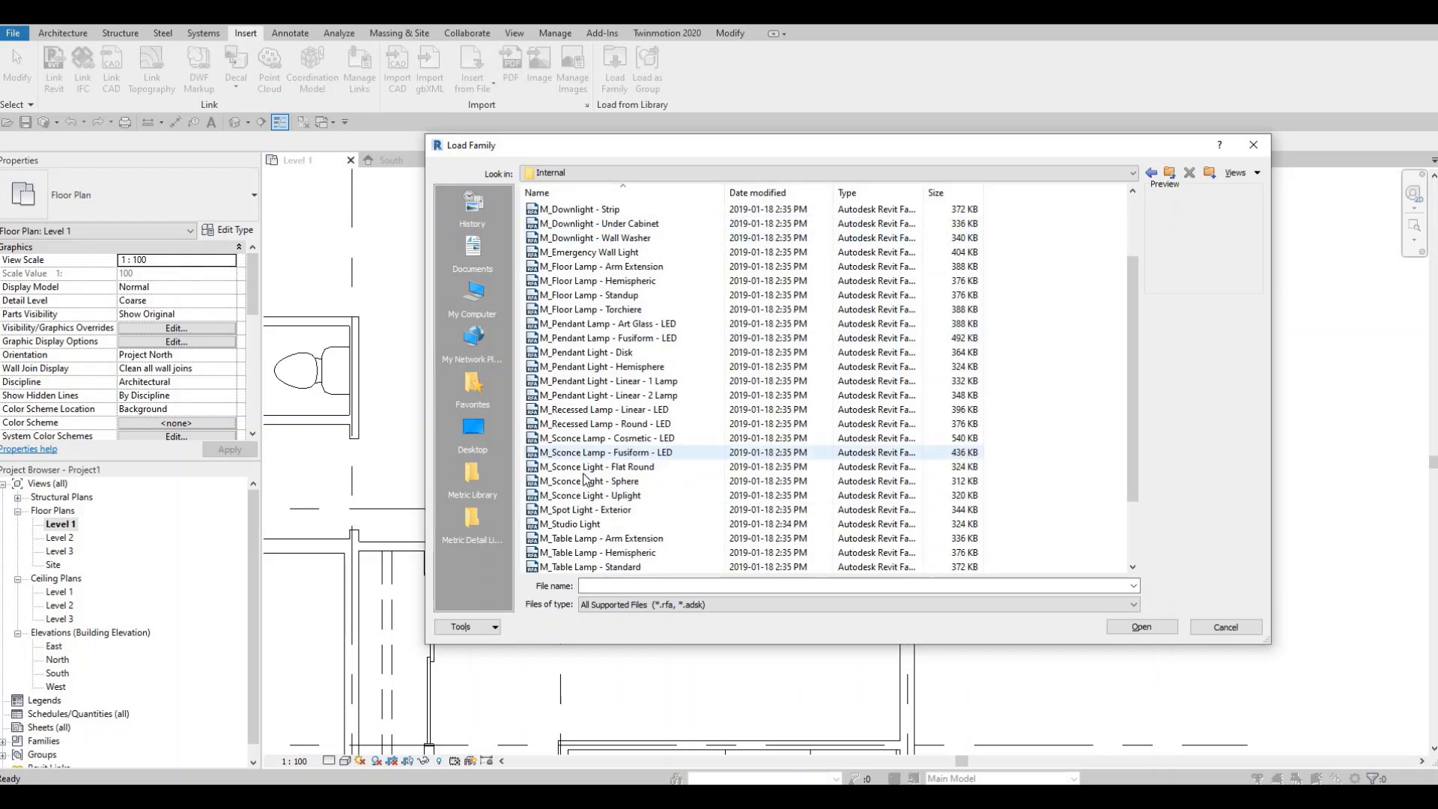
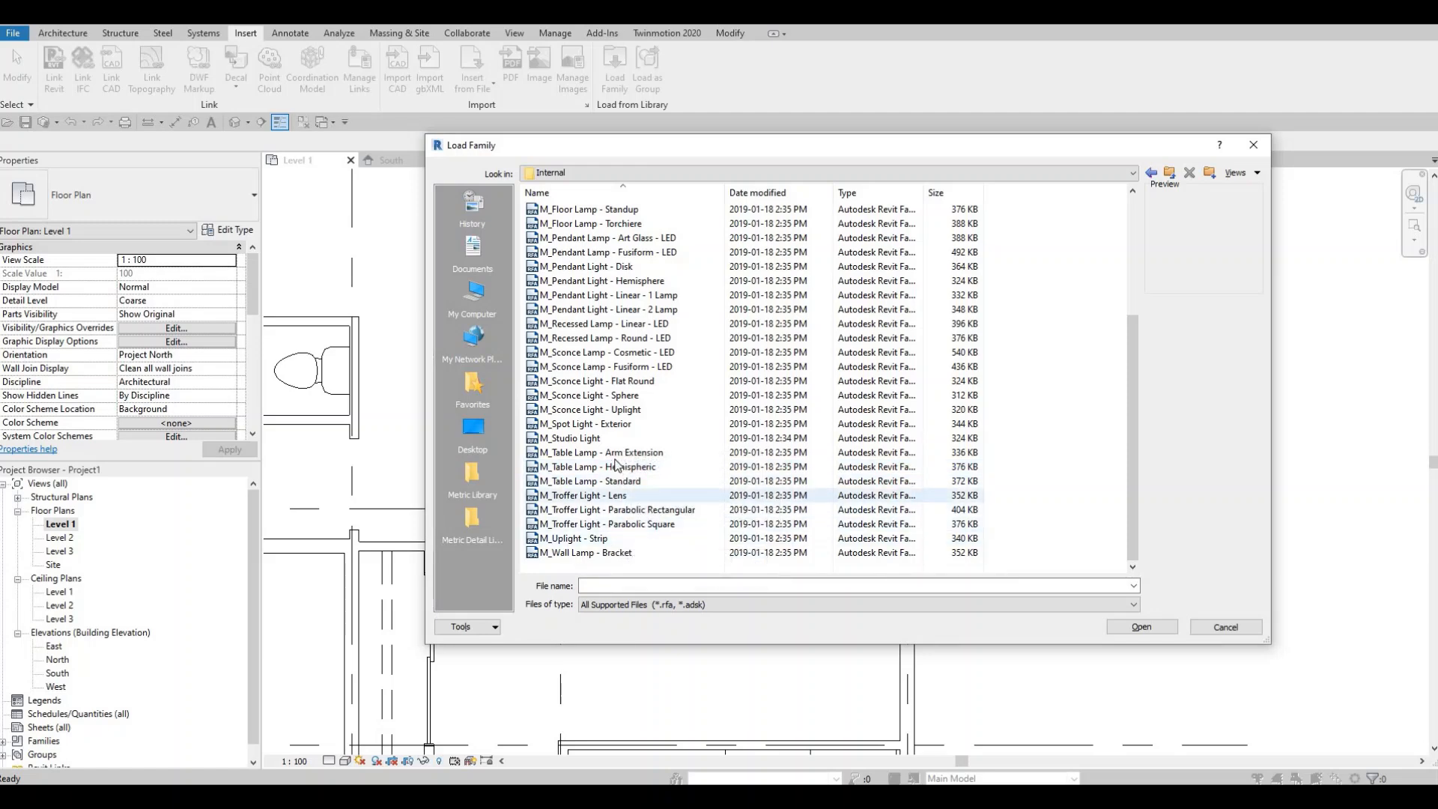
# - Load the M_Floor Lamp - Arm Extension family from the Internal lighting folder
pyautogui.scroll(3, 615, 464)
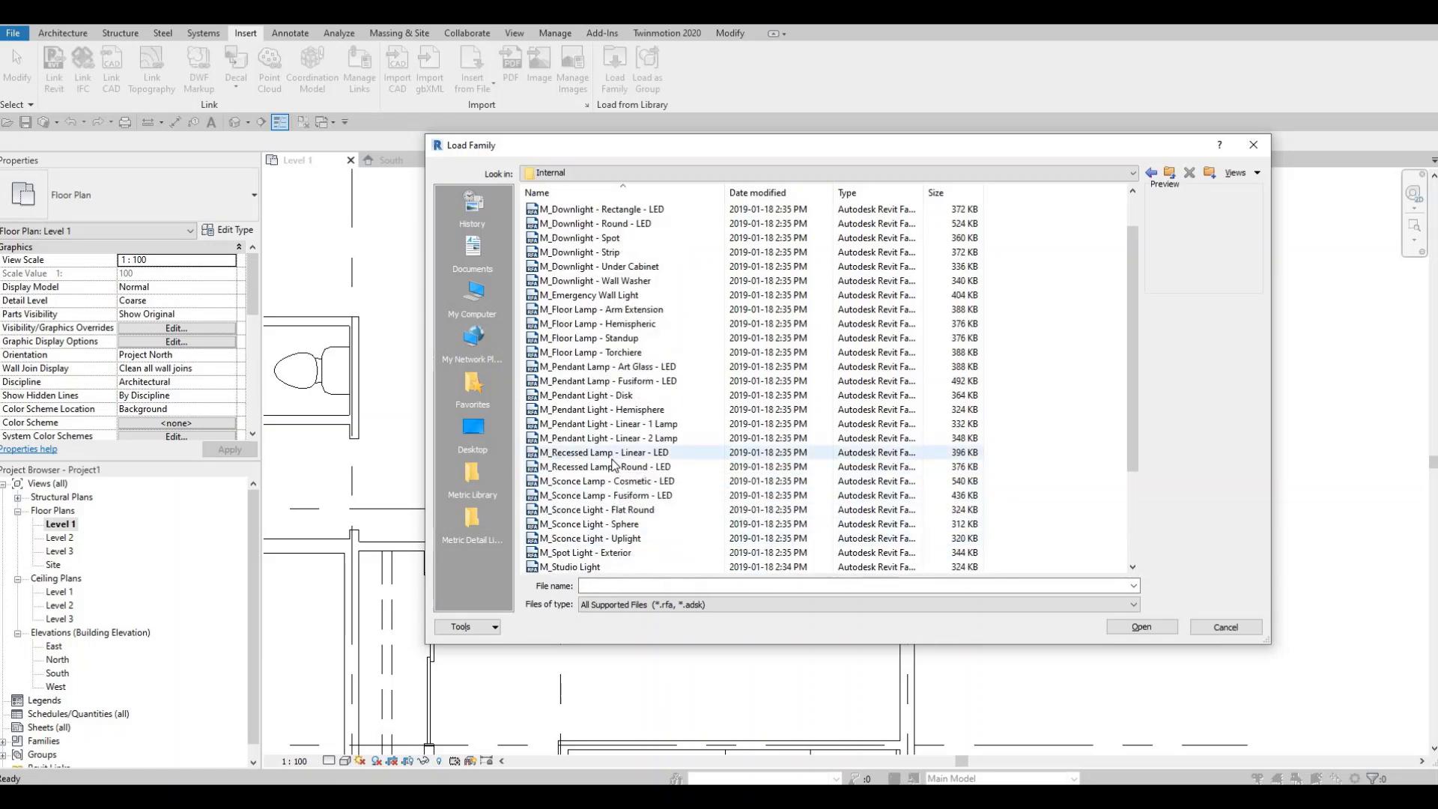
pyautogui.click(578, 325)
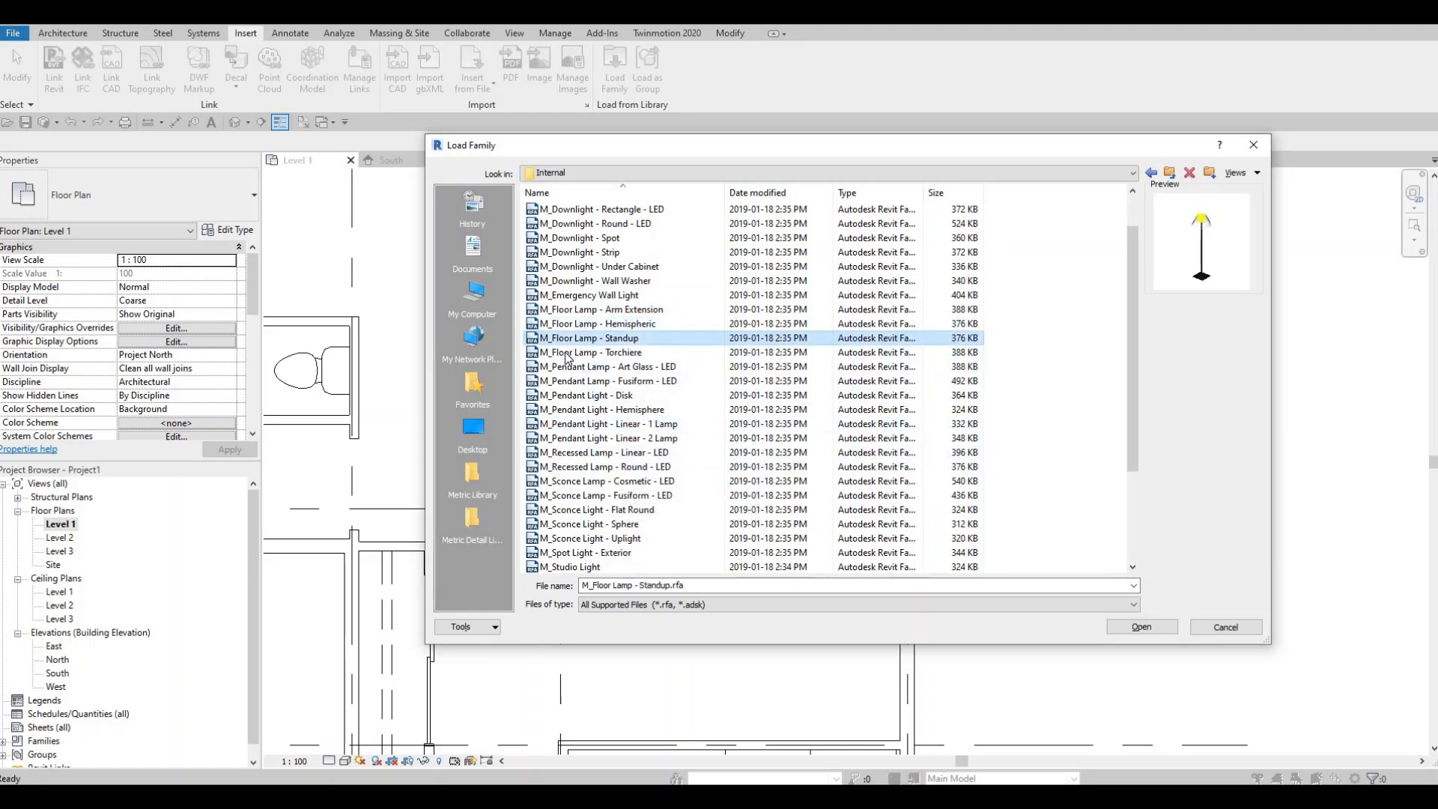
pyautogui.click(567, 357)
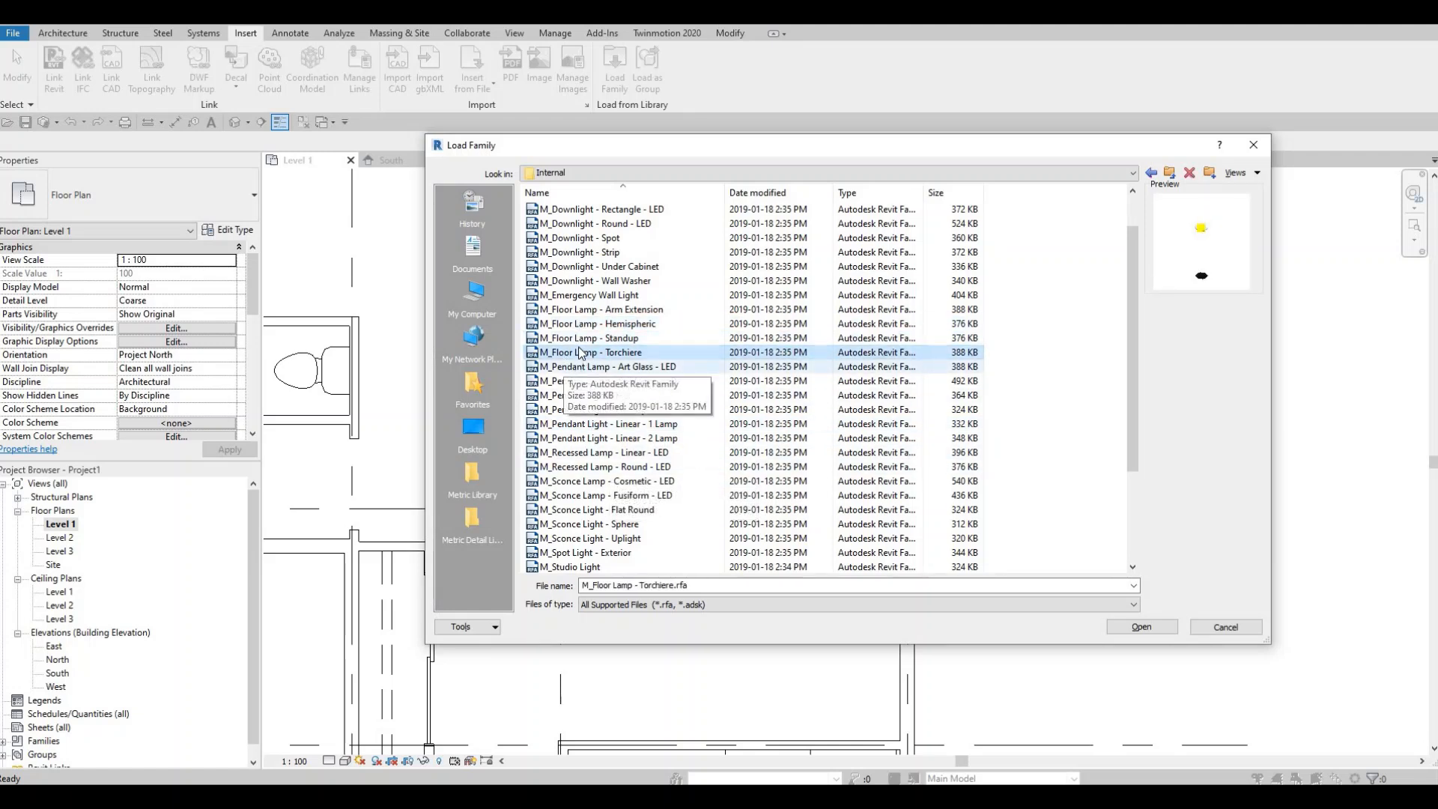
pyautogui.press('Up')
pyautogui.press('Up')
pyautogui.press('Up')
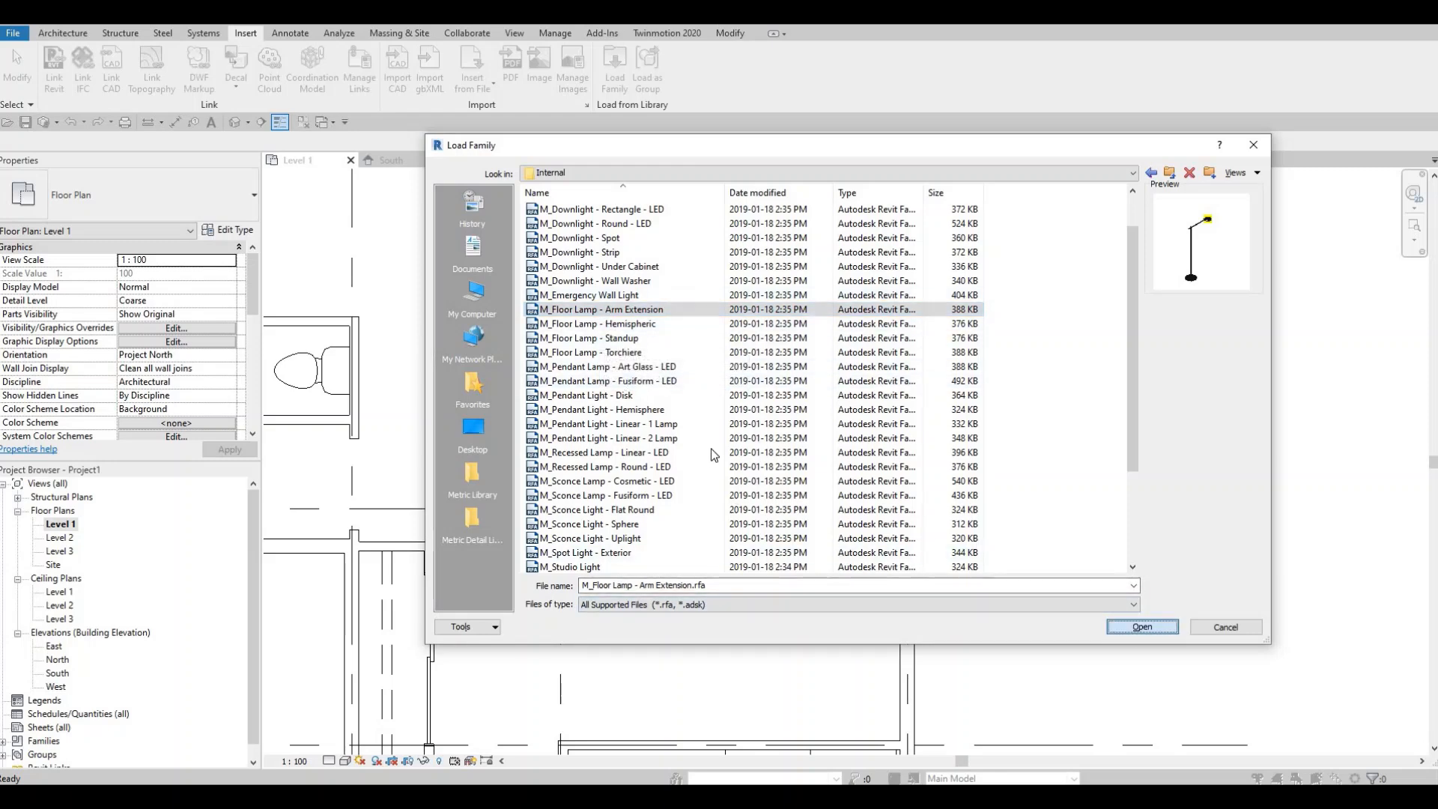
pyautogui.press('Return')
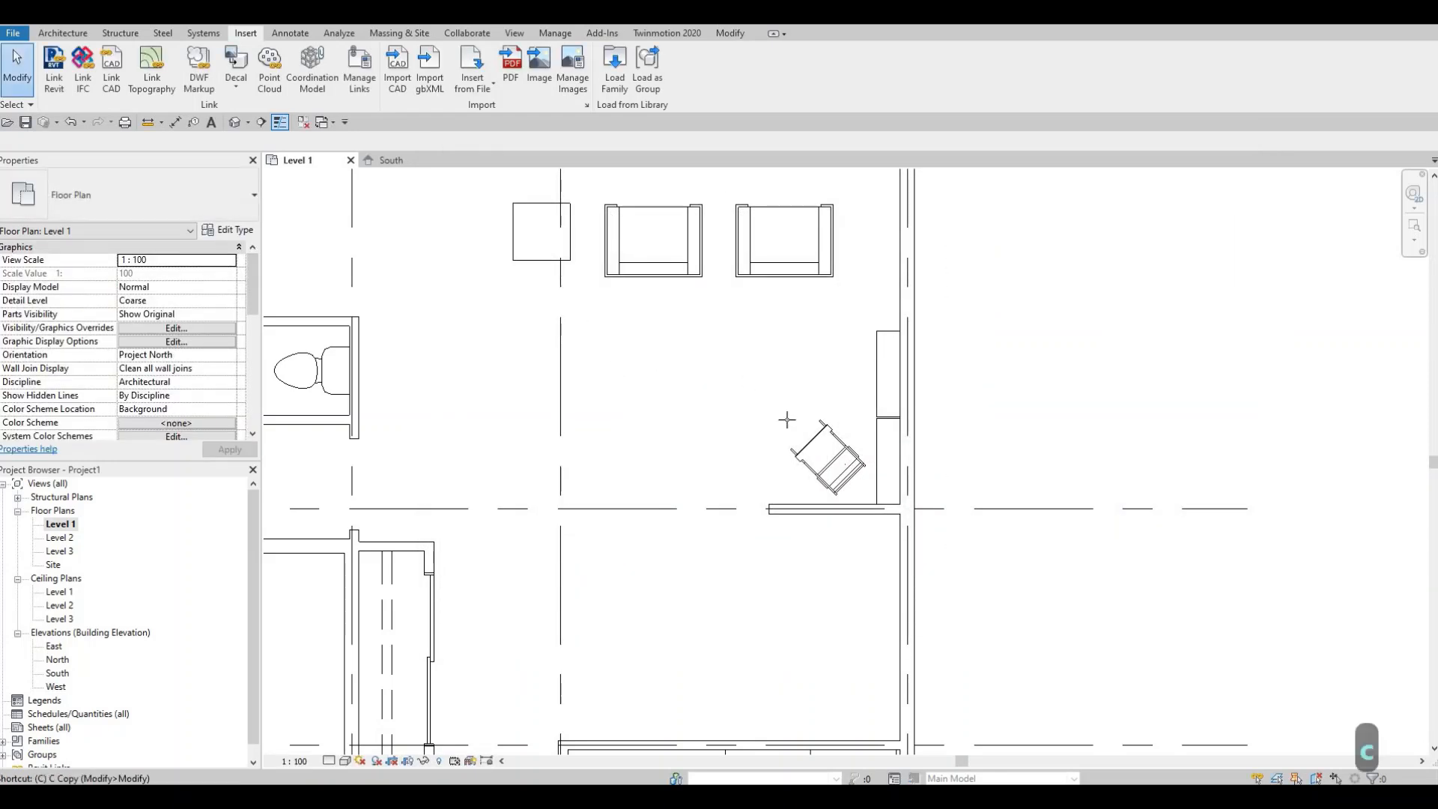
# - Place the arm extension floor lamp rotated diagonally beside the Oonyu chair
pyautogui.press('m')
pyautogui.press('c')
pyautogui.press('m')
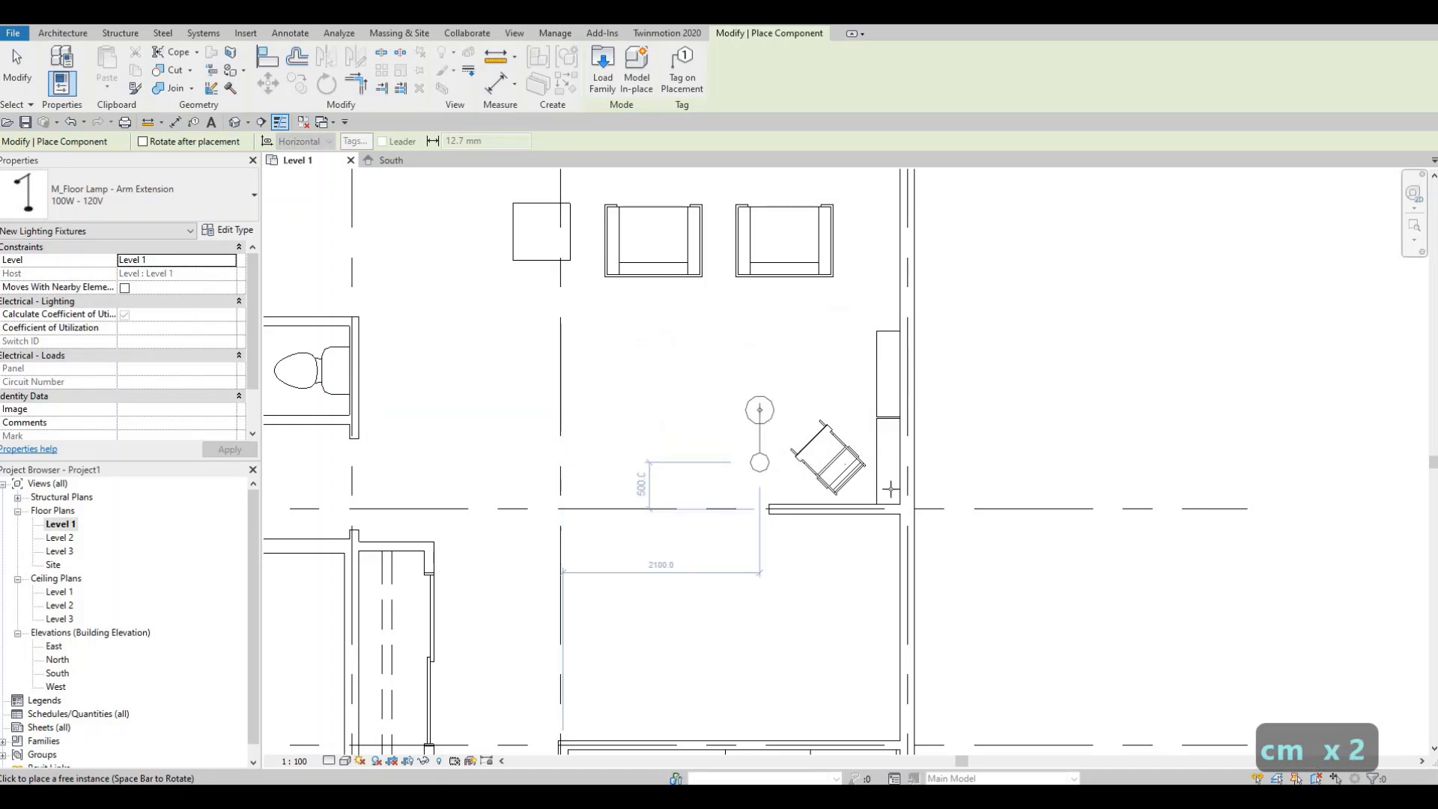
pyautogui.press('space')
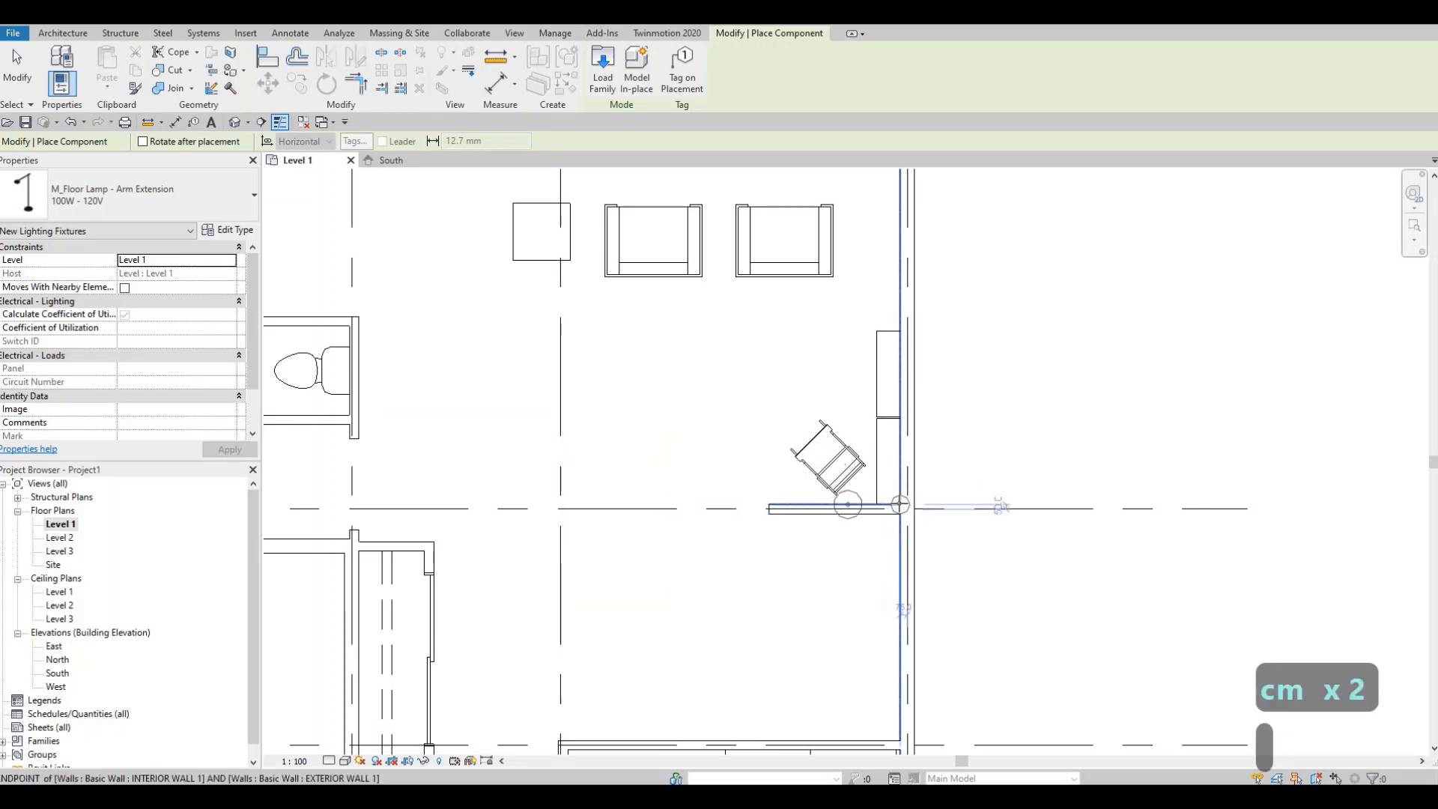
pyautogui.press('space')
pyautogui.press('space')
pyautogui.press('space')
pyautogui.press('space')
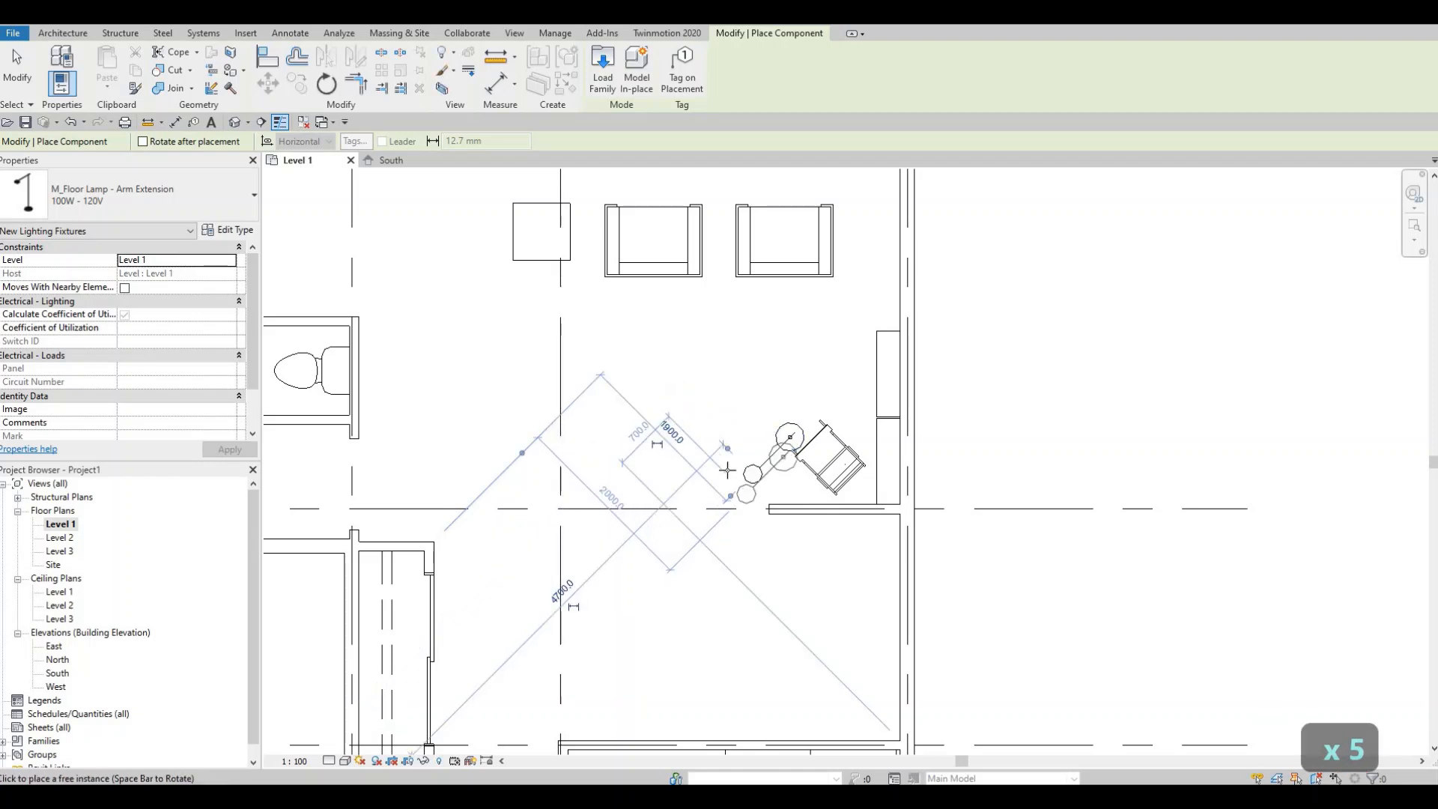
pyautogui.press('Escape')
pyautogui.press('Escape')
pyautogui.press('Escape')
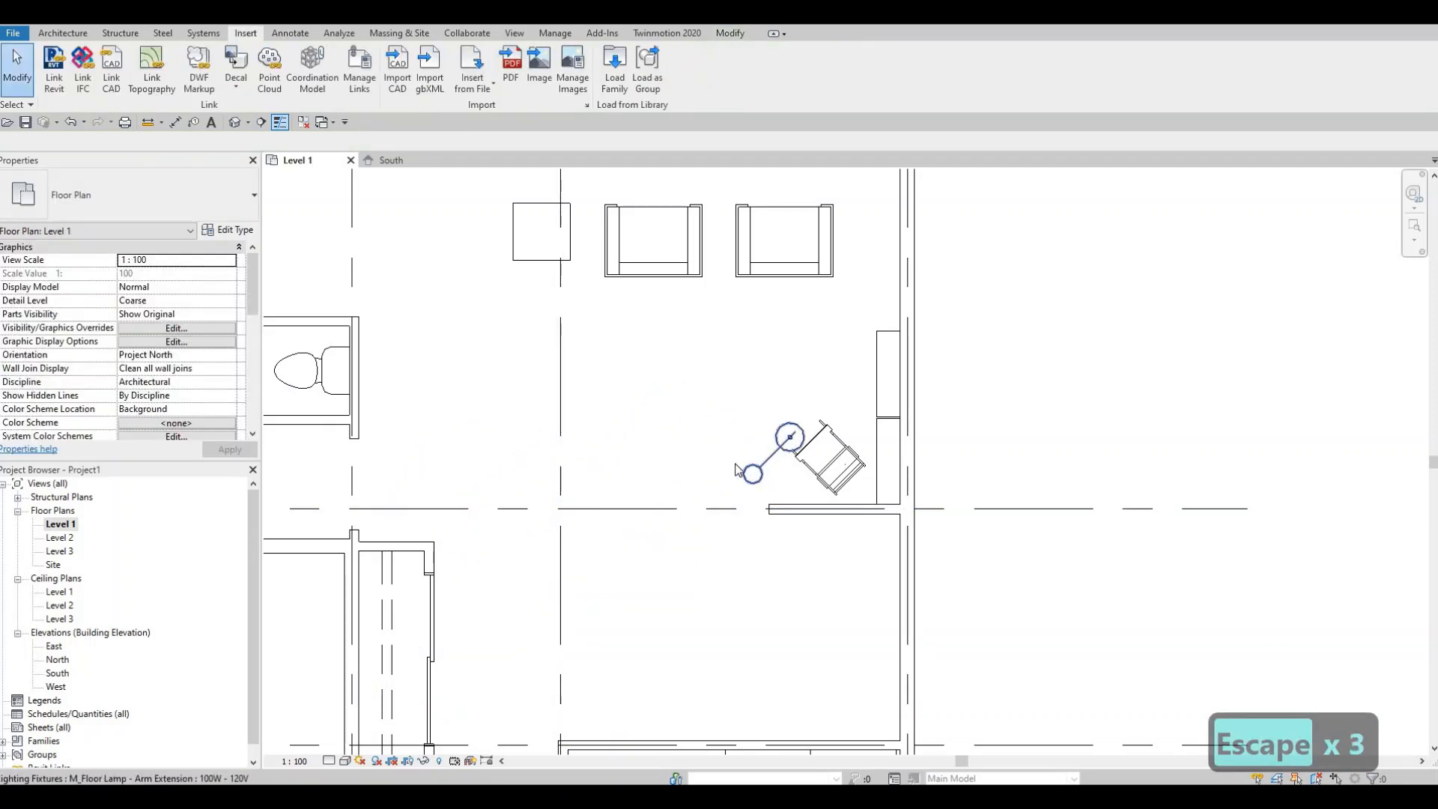
# - Load the M_Table Lamp - Hemispheric family from the Internal lighting folder
pyautogui.moveTo(692, 420); pyautogui.dragTo(723, 475, button='middle')
pyautogui.scroll(-1, 722, 475)
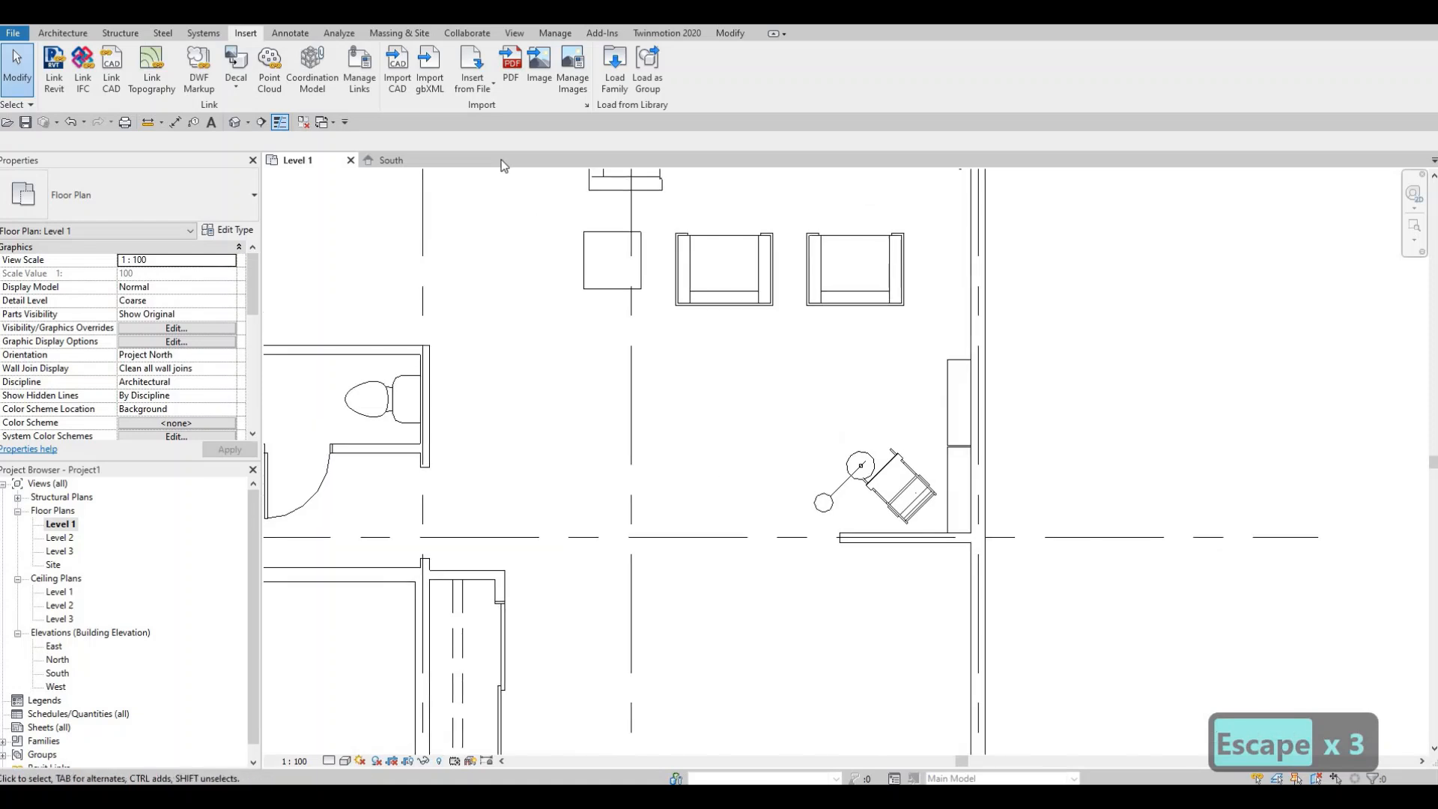
pyautogui.click(613, 68)
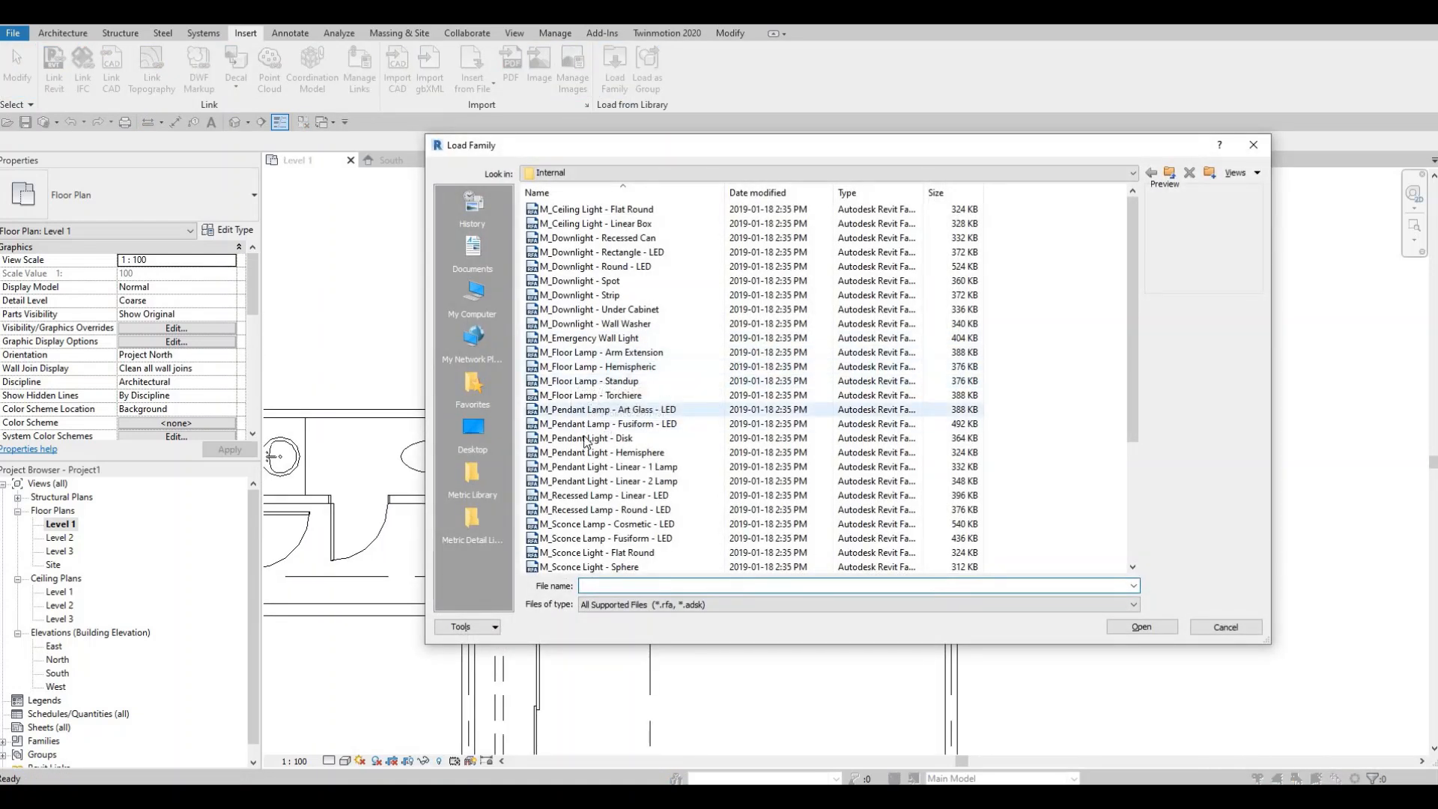
pyautogui.scroll(-4, 596, 449)
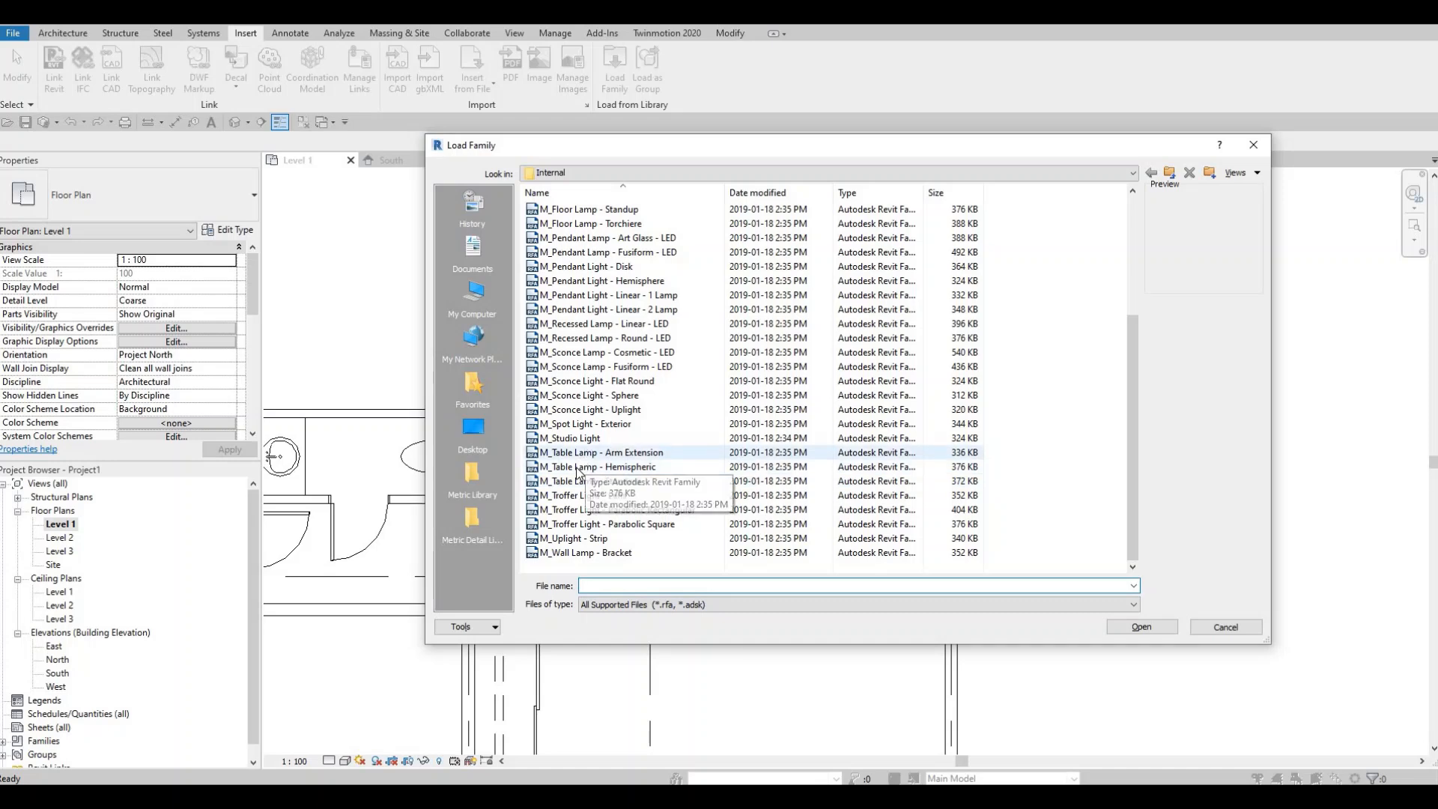
pyautogui.click(577, 440)
pyautogui.click(573, 469)
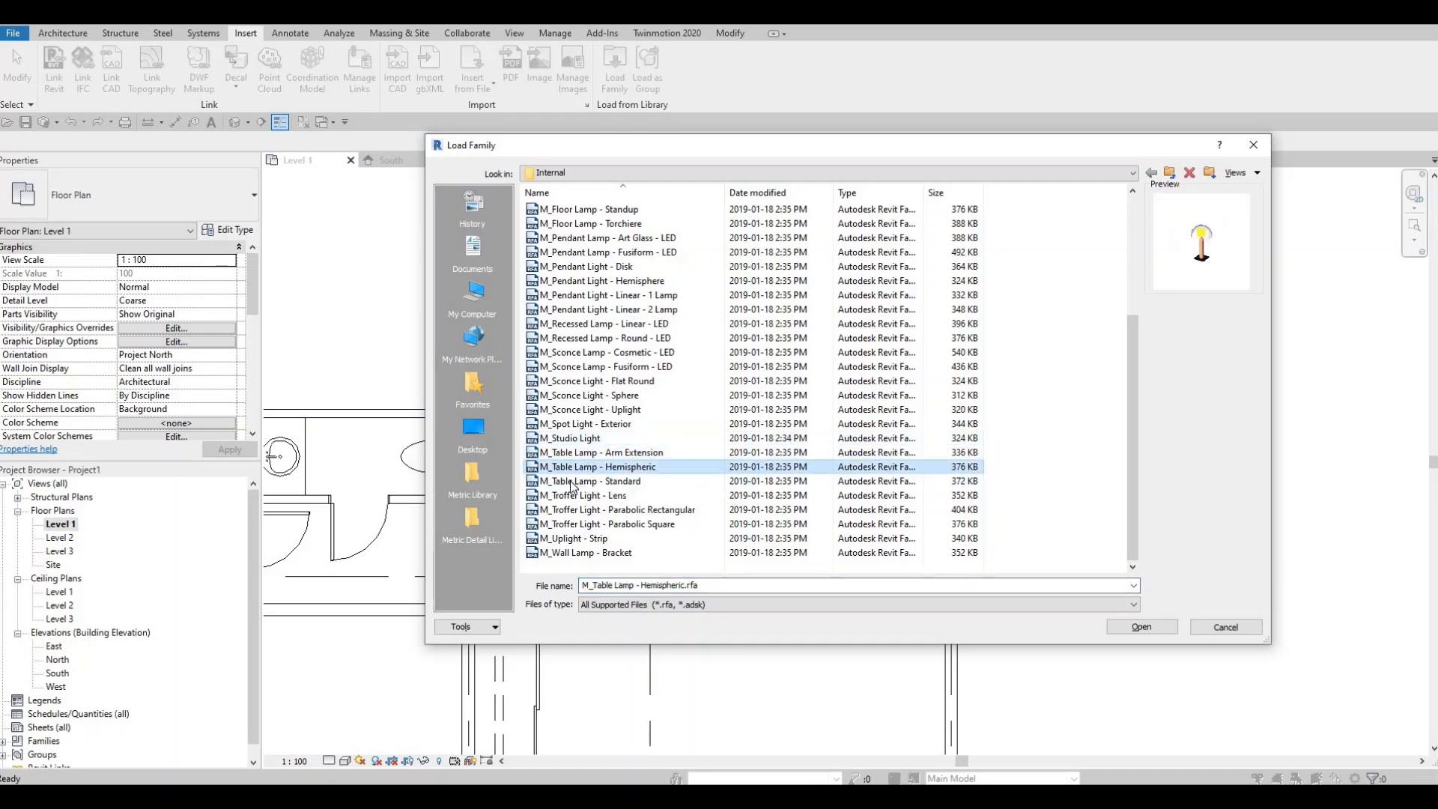
pyautogui.click(1136, 628)
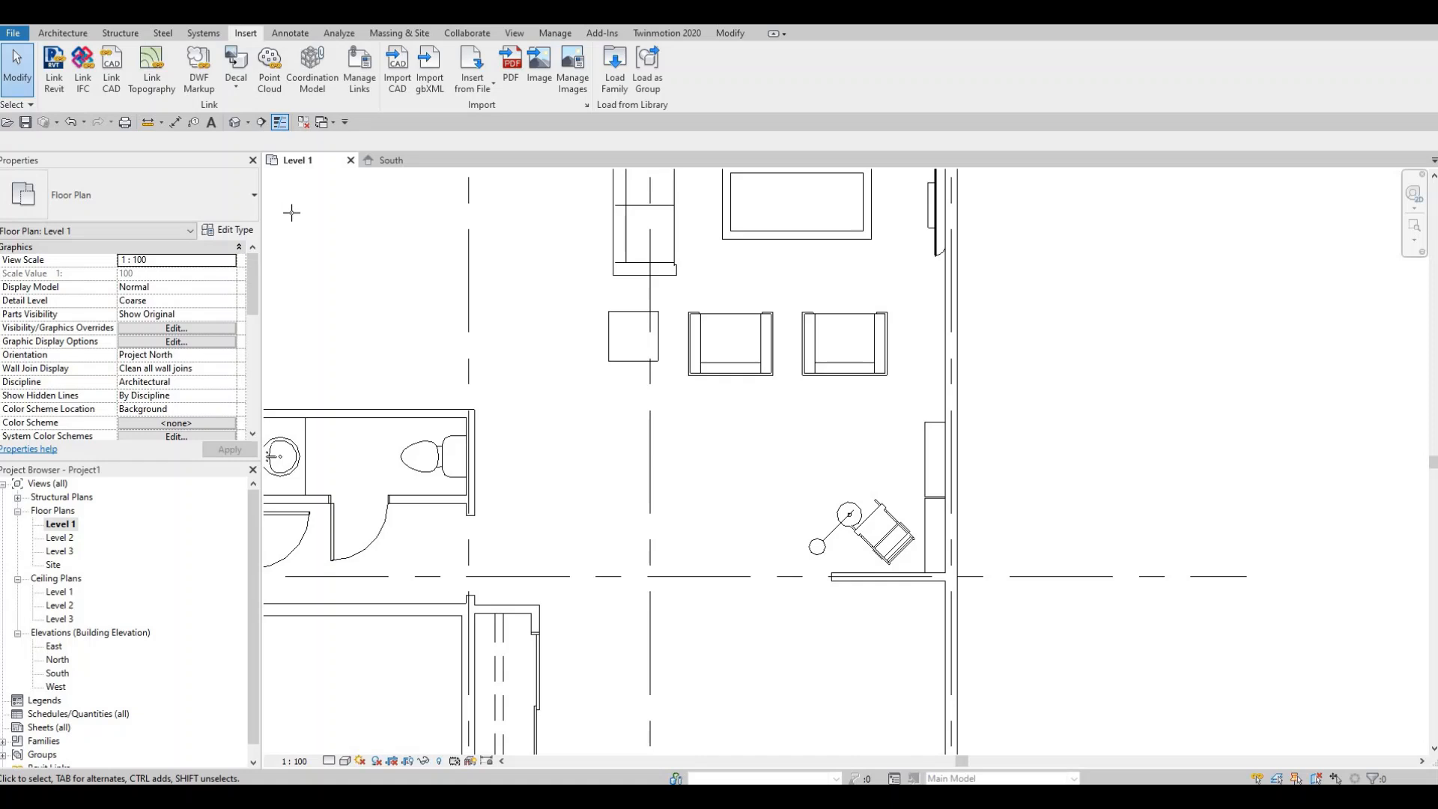
# - Place hemispheric table lamps at 650 mm elevation from level on both night stands beside the sofa
pyautogui.press('c')
pyautogui.press('m')
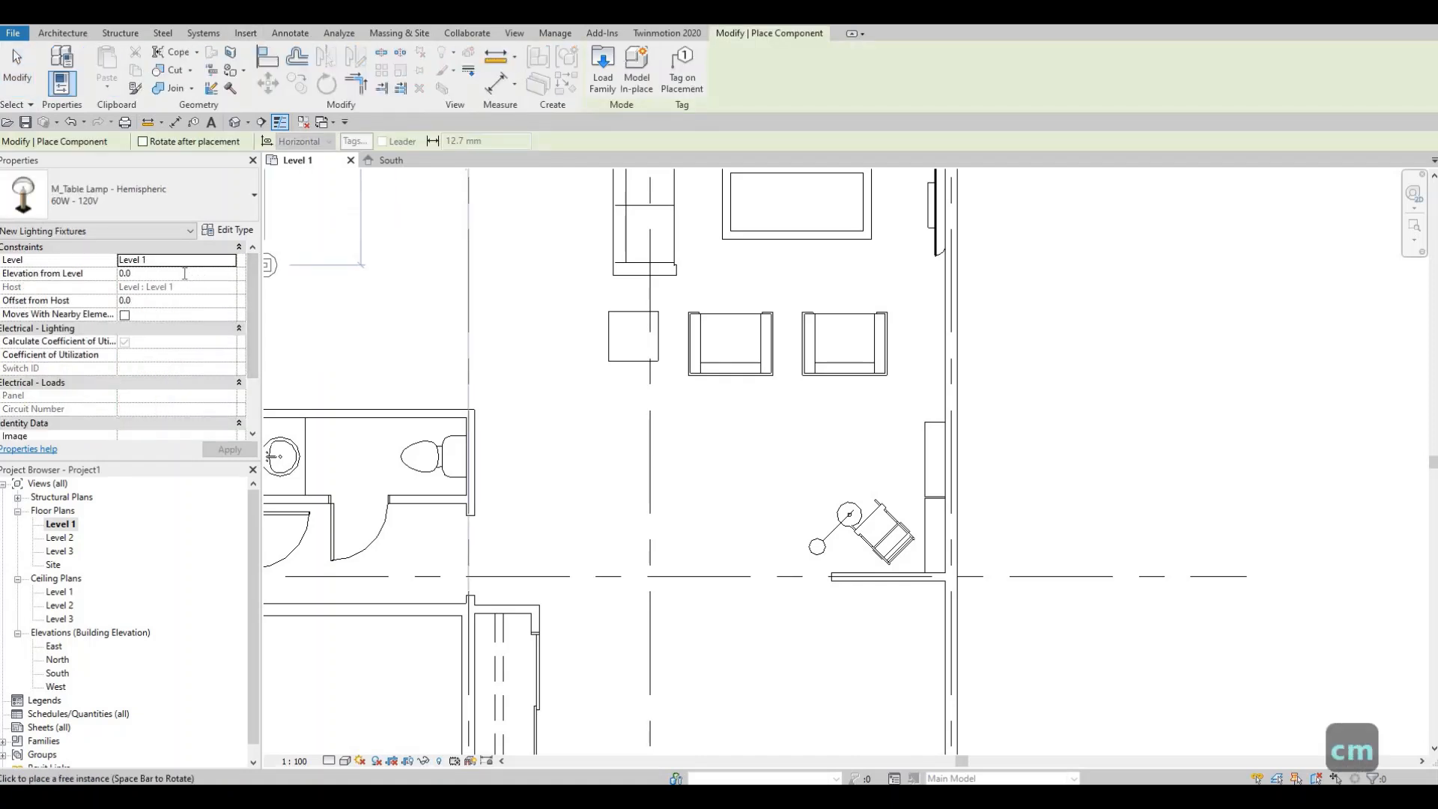
pyautogui.click(185, 273)
pyautogui.write('650')
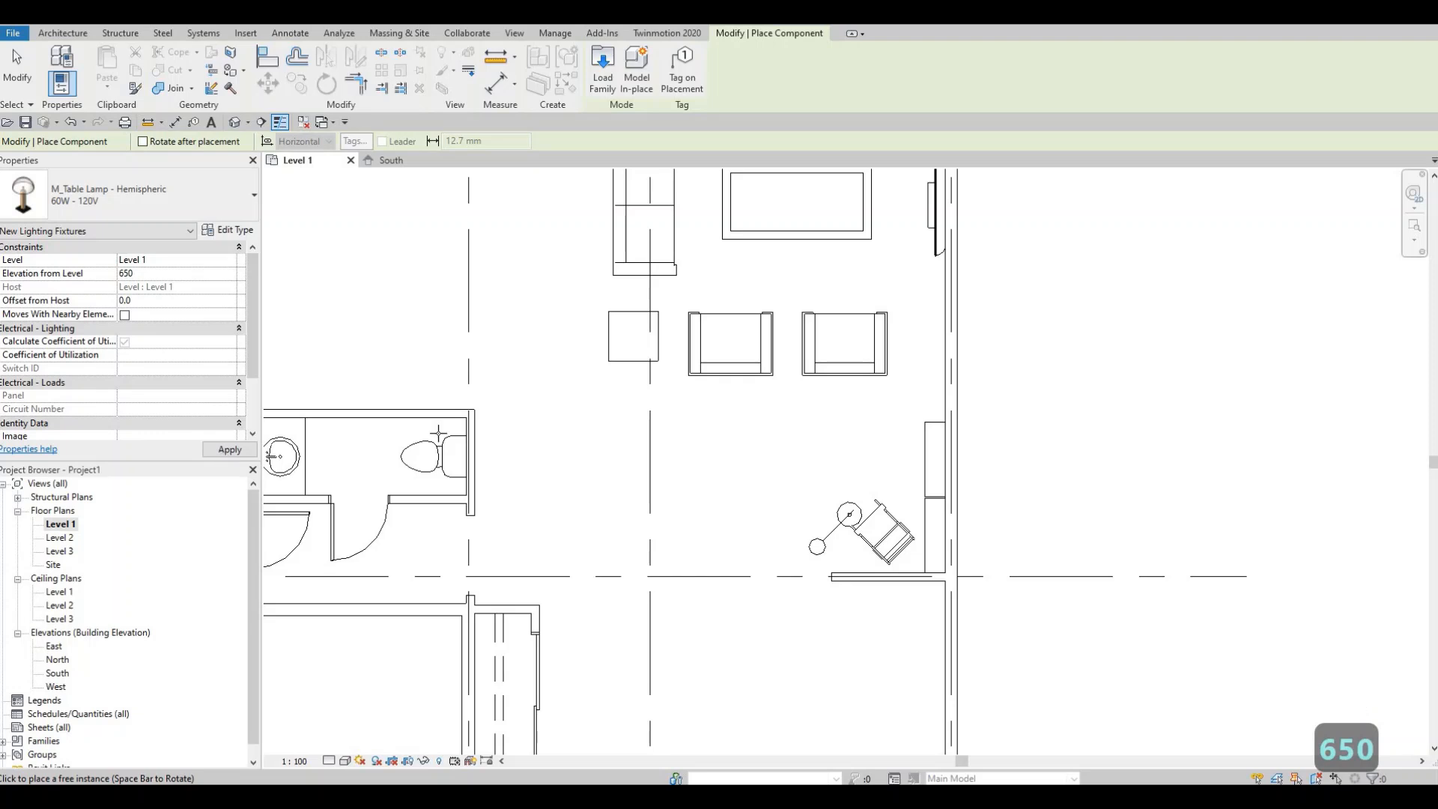
pyautogui.click(229, 449)
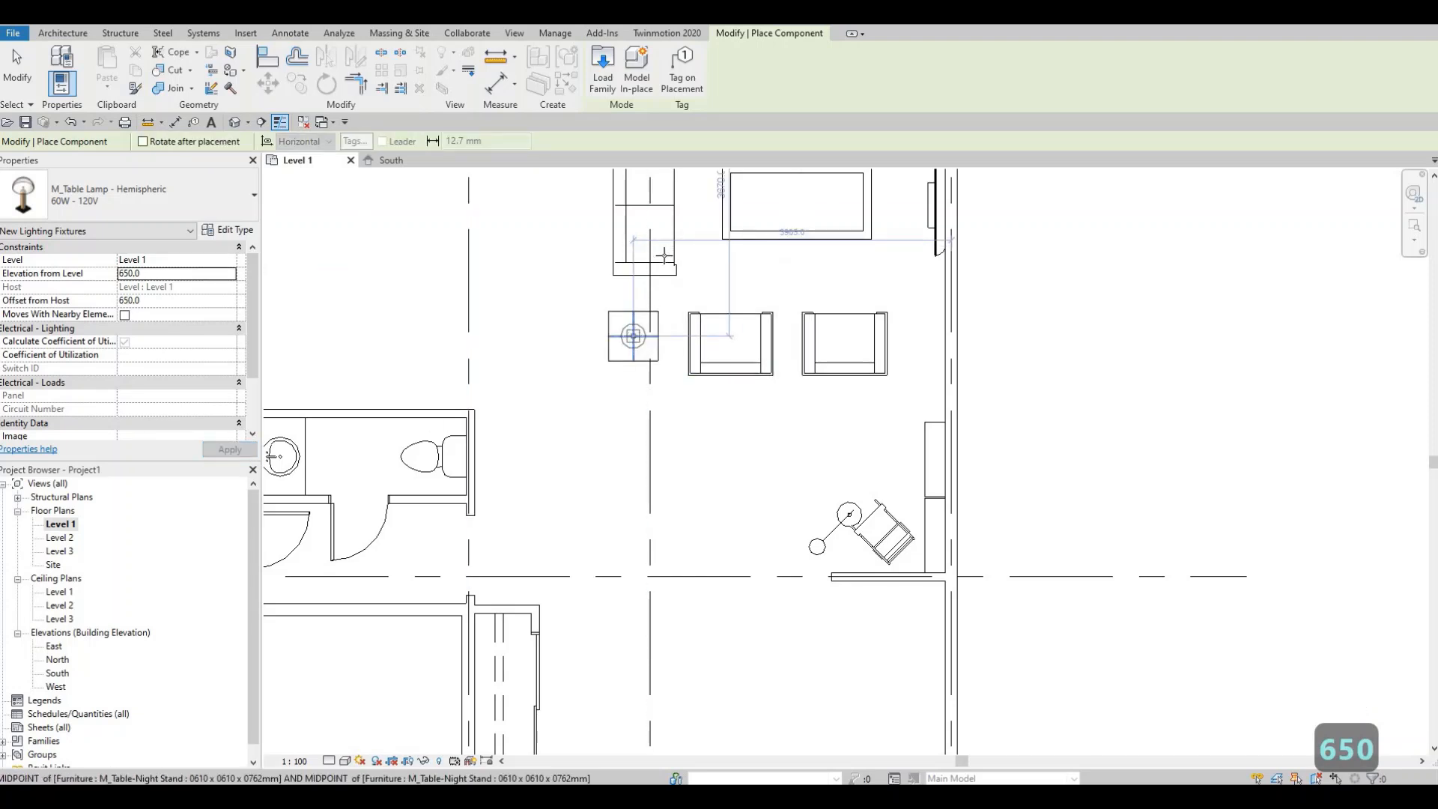
pyautogui.click(634, 336)
pyautogui.moveTo(665, 251); pyautogui.dragTo(683, 532, button='middle')
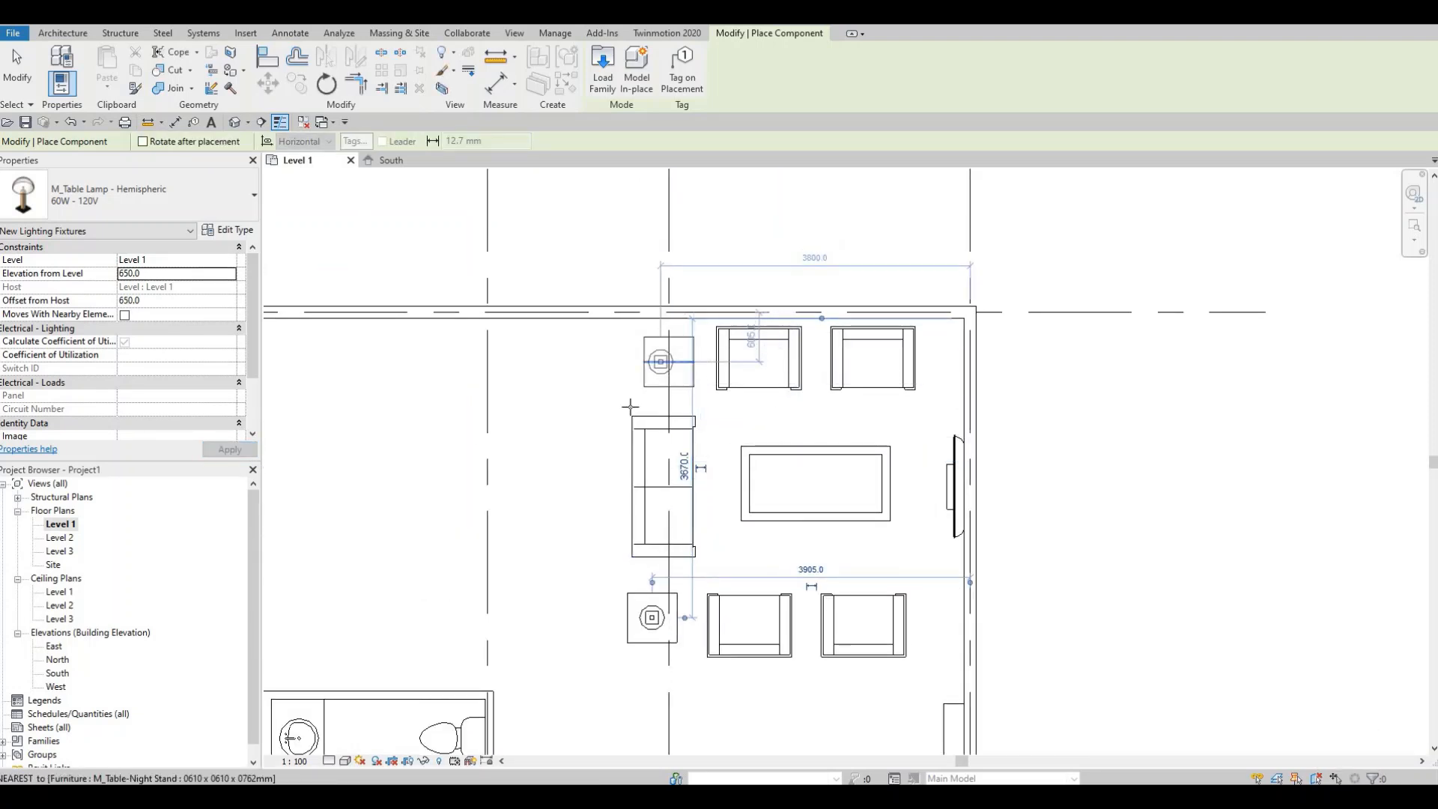
pyautogui.click(630, 407)
pyautogui.scroll(-2, 666, 496)
pyautogui.press('Escape')
pyautogui.press('Escape')
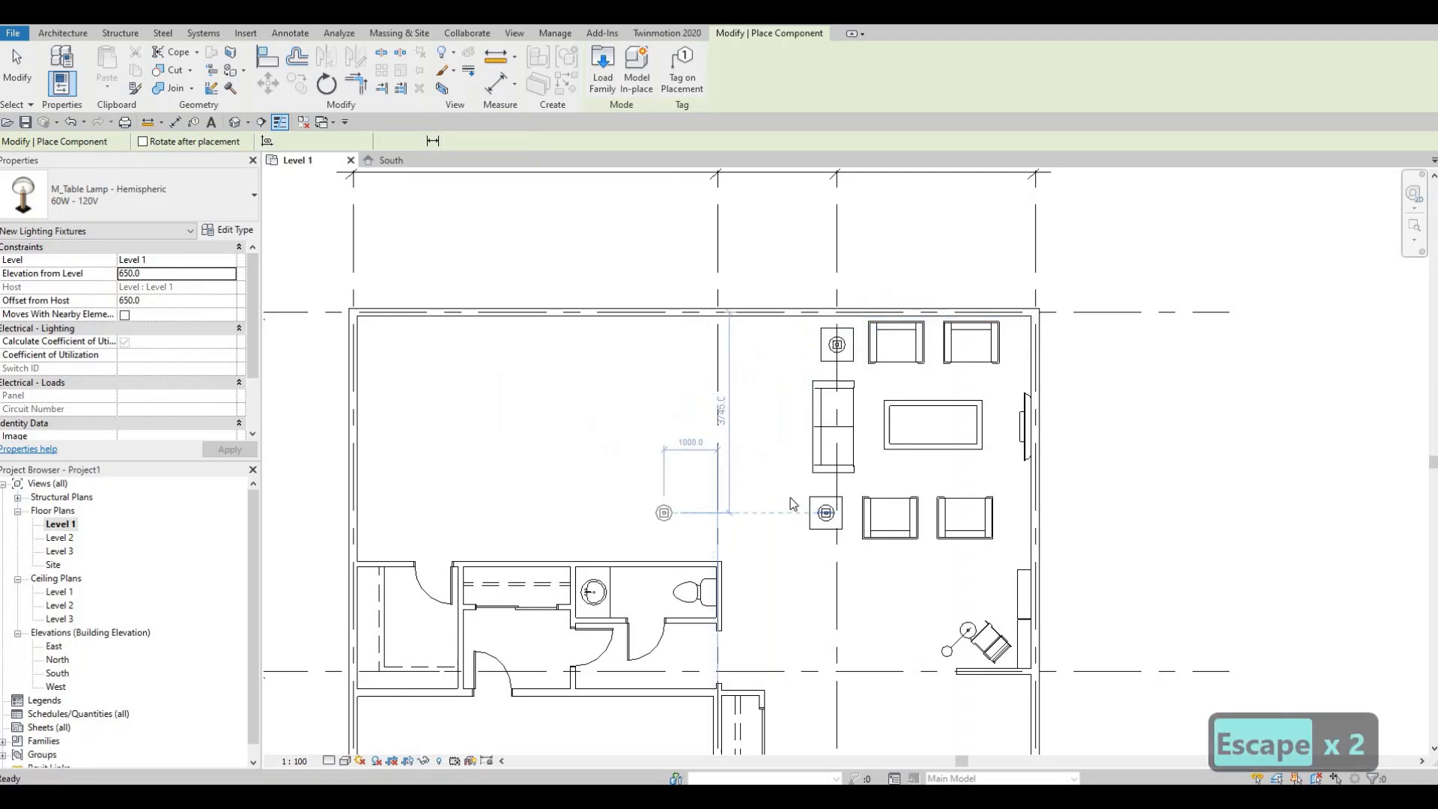
pyautogui.moveTo(790, 498); pyautogui.dragTo(840, 486, button='middle')
pyautogui.scroll(1, 809, 509)
pyautogui.scroll(-1, 725, 330)
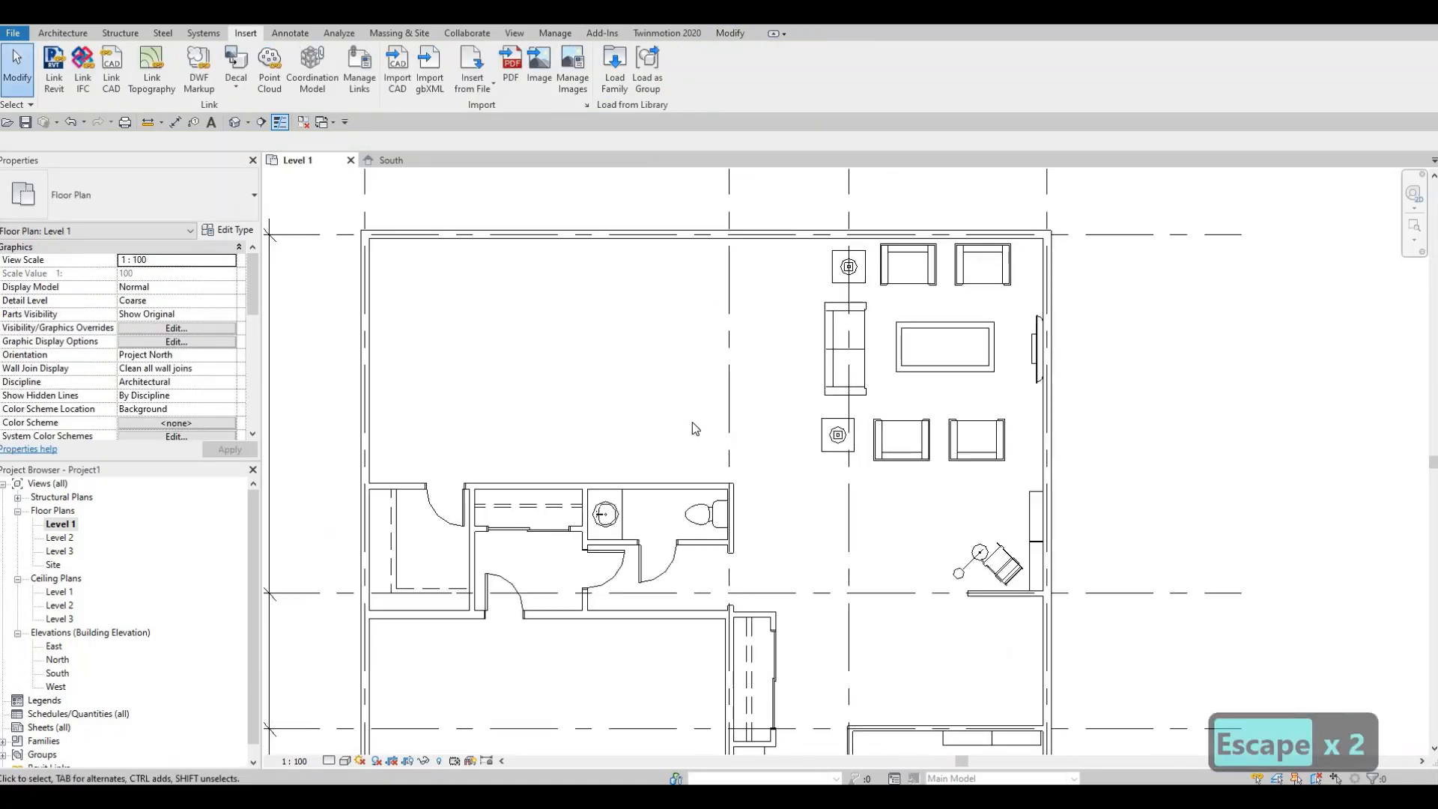
pyautogui.moveTo(711, 314); pyautogui.dragTo(956, 334, button='middle')
pyautogui.scroll(-1, 907, 318)
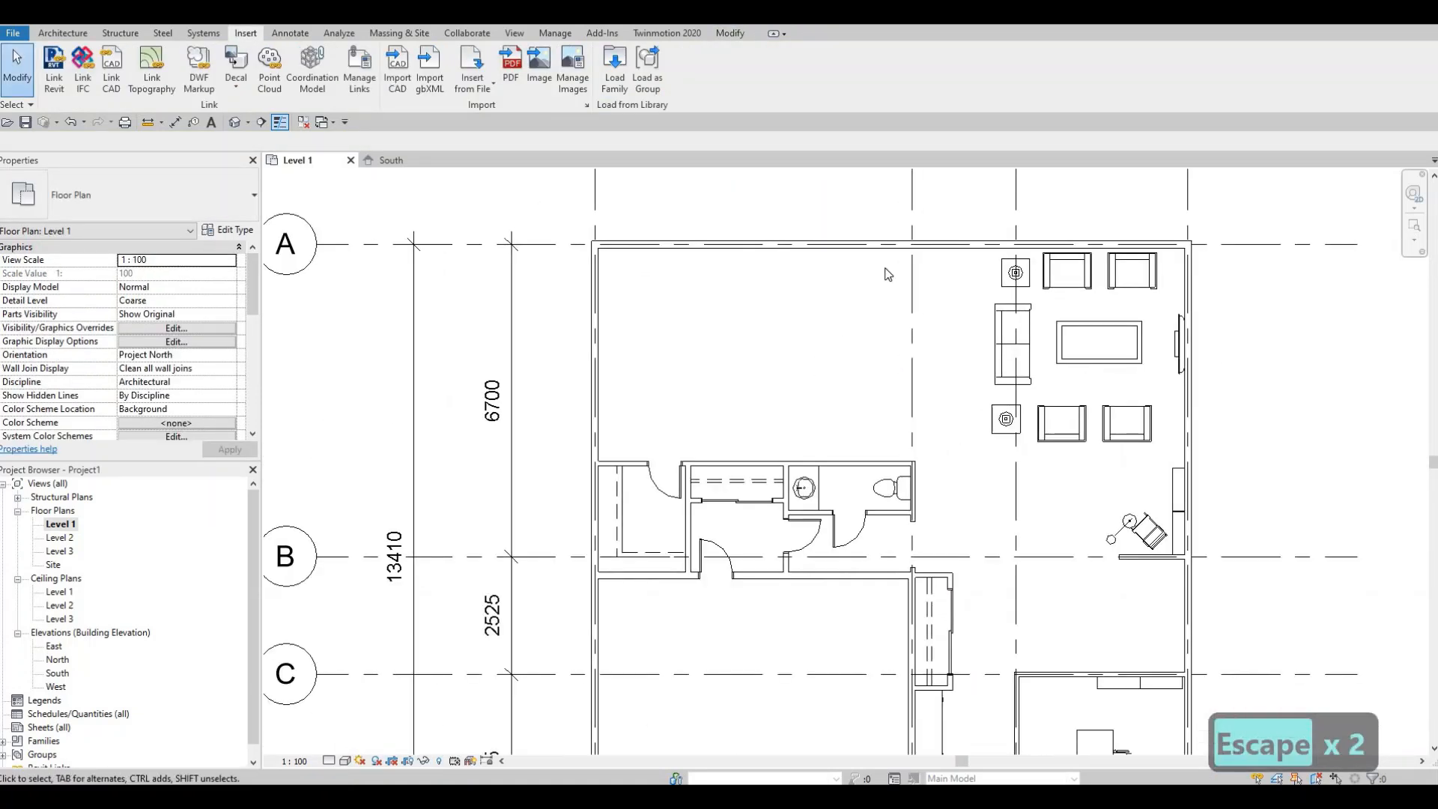
pyautogui.moveTo(847, 288); pyautogui.dragTo(832, 297, button='middle')
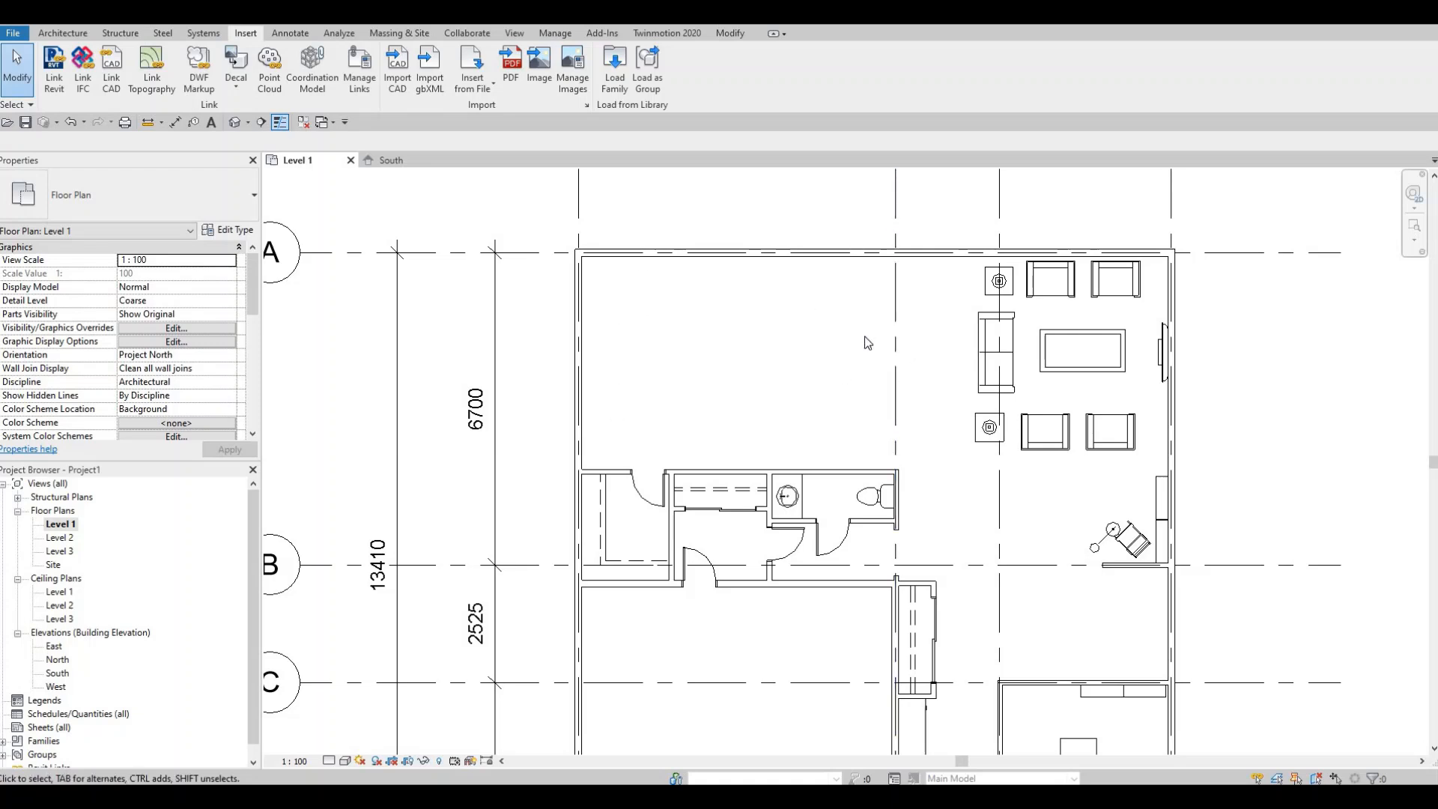
pyautogui.moveTo(800, 351); pyautogui.dragTo(751, 346, button='middle')
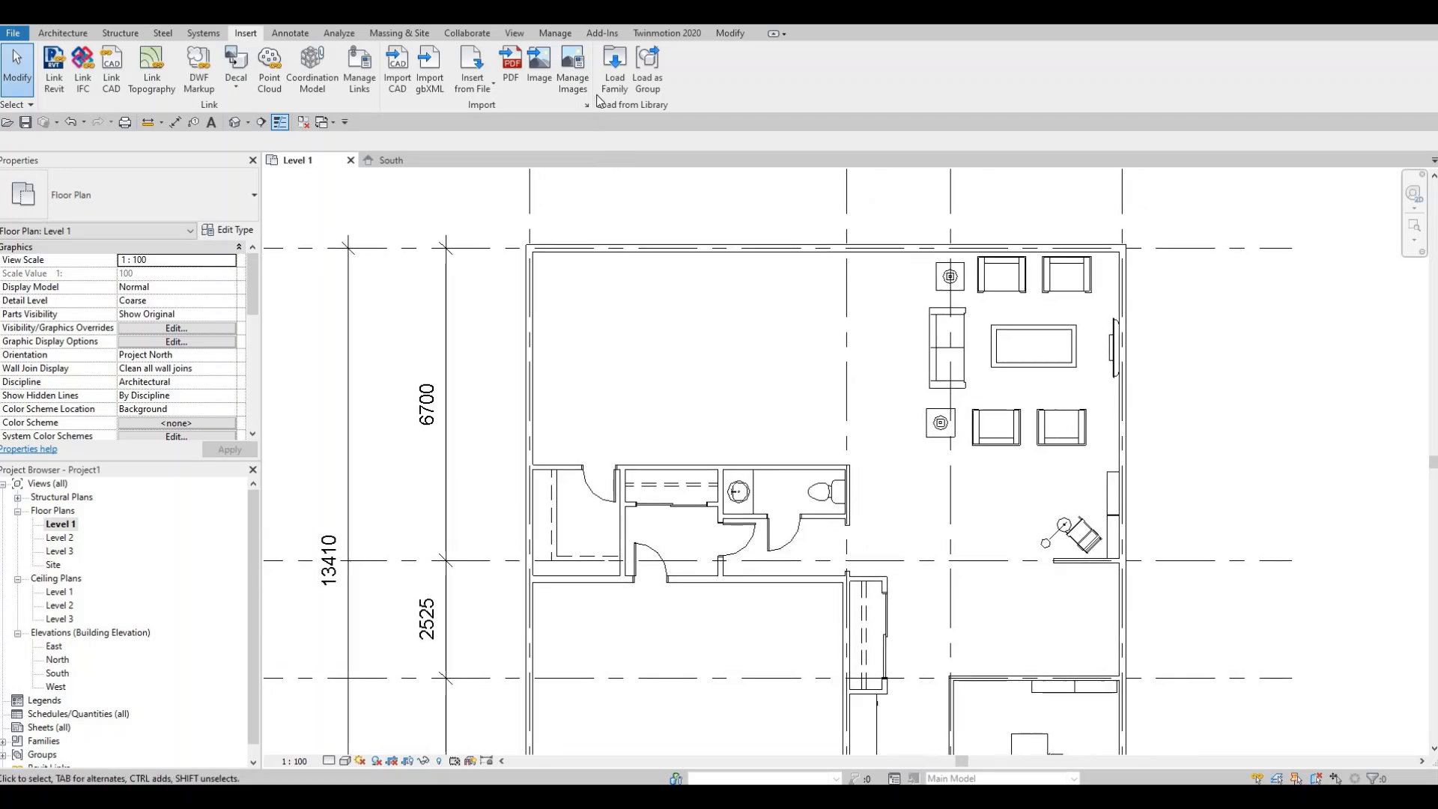
# - Load the M_Table-Dining family from the Furniture > Tables library folder
pyautogui.click(609, 79)
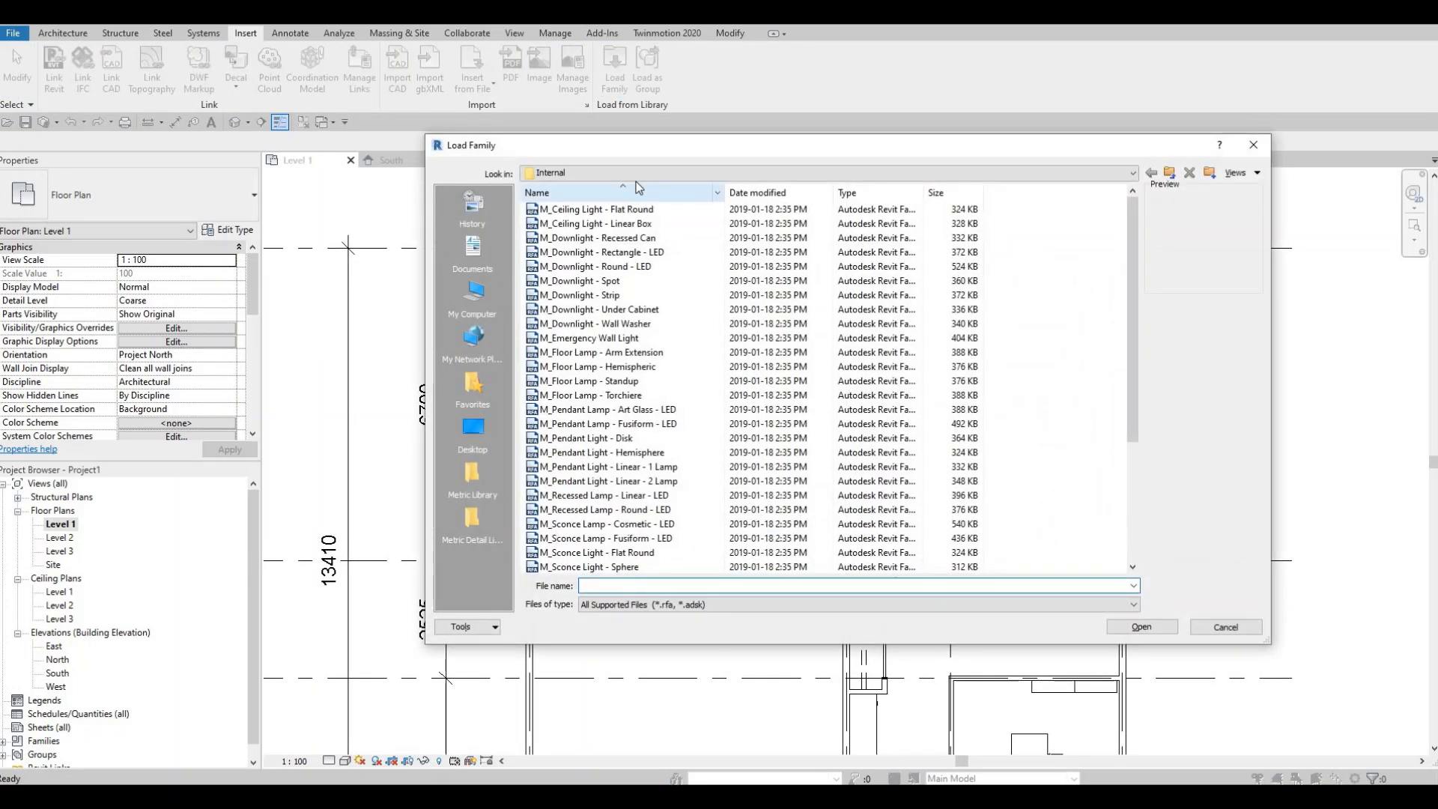
pyautogui.click(636, 175)
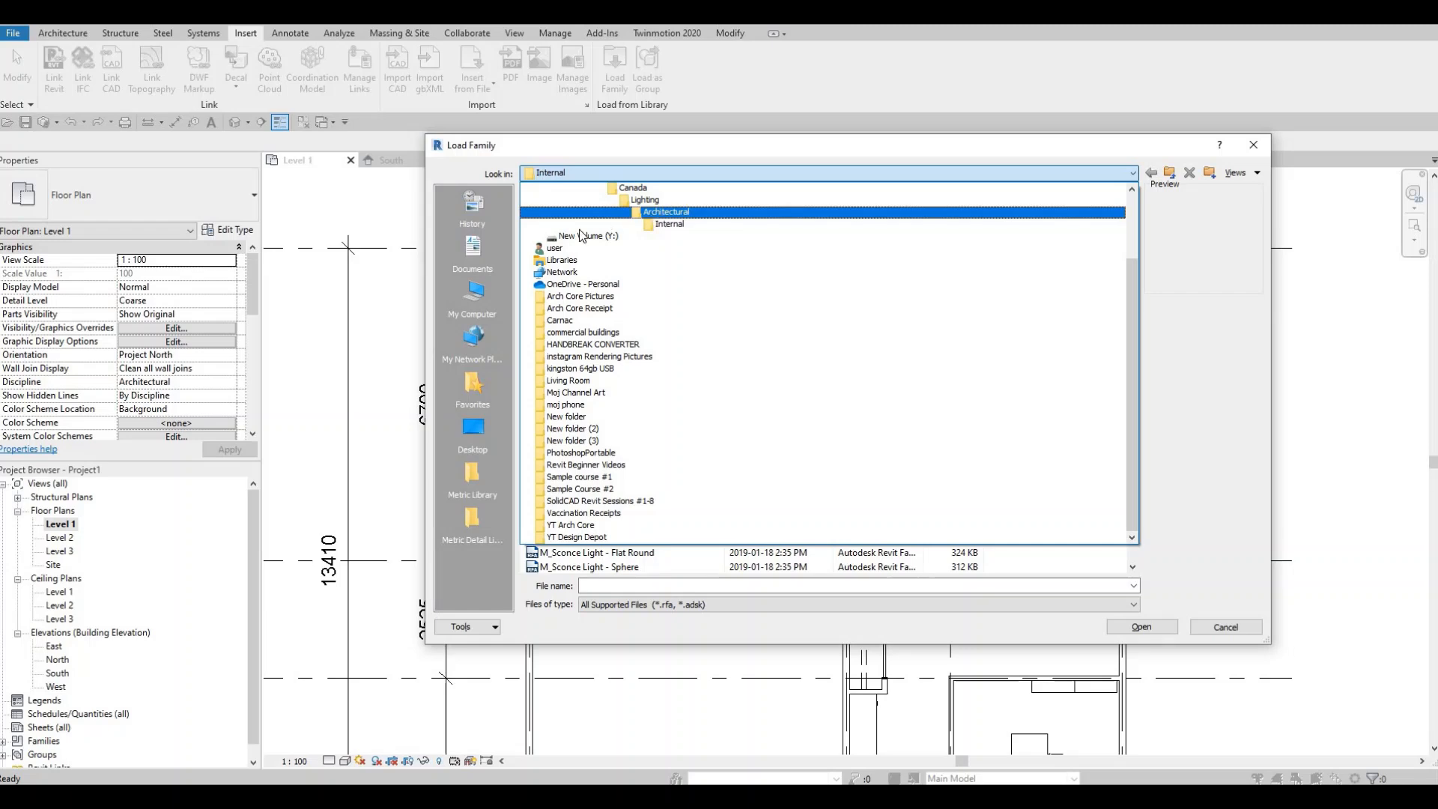
pyautogui.click(603, 212)
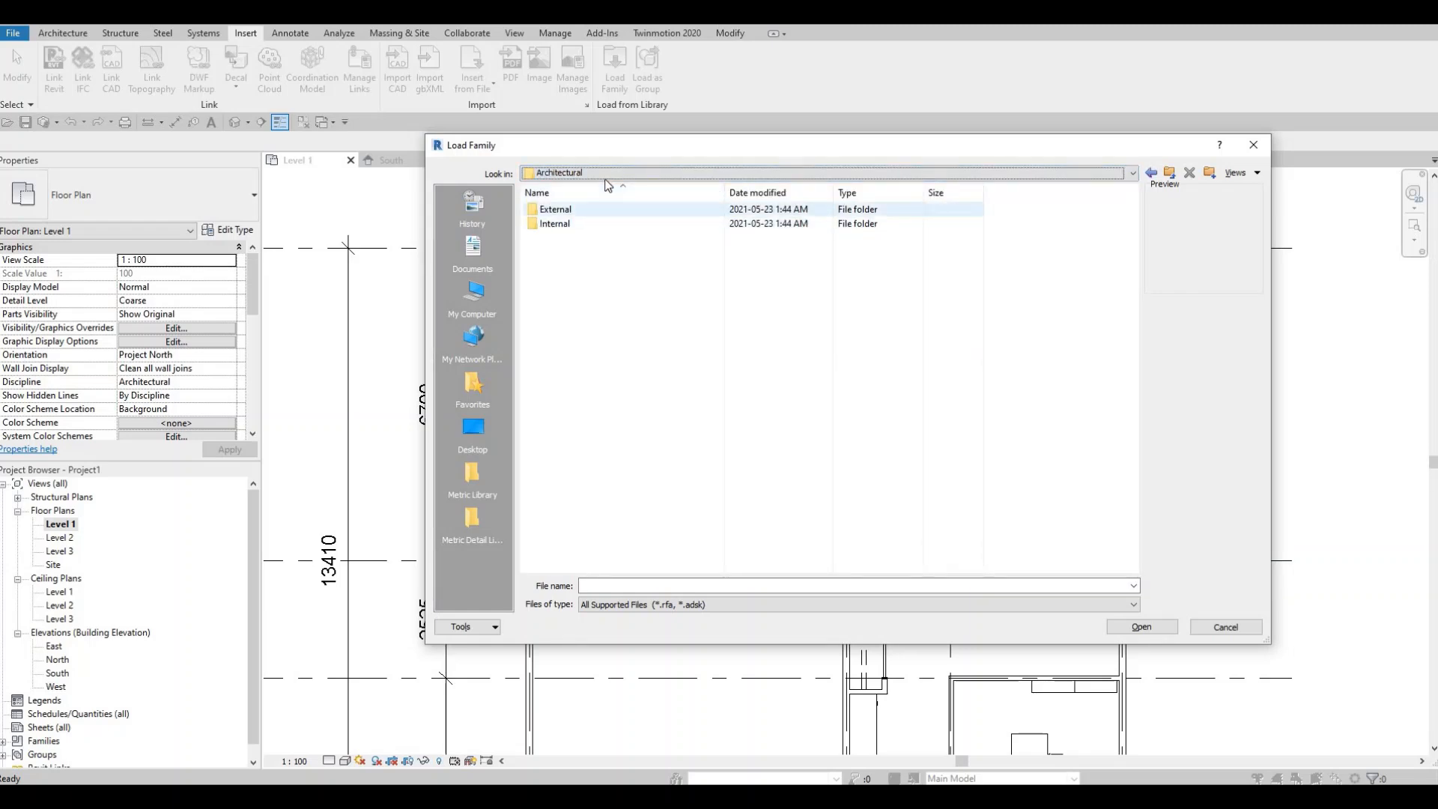
pyautogui.click(609, 174)
pyautogui.press('Return')
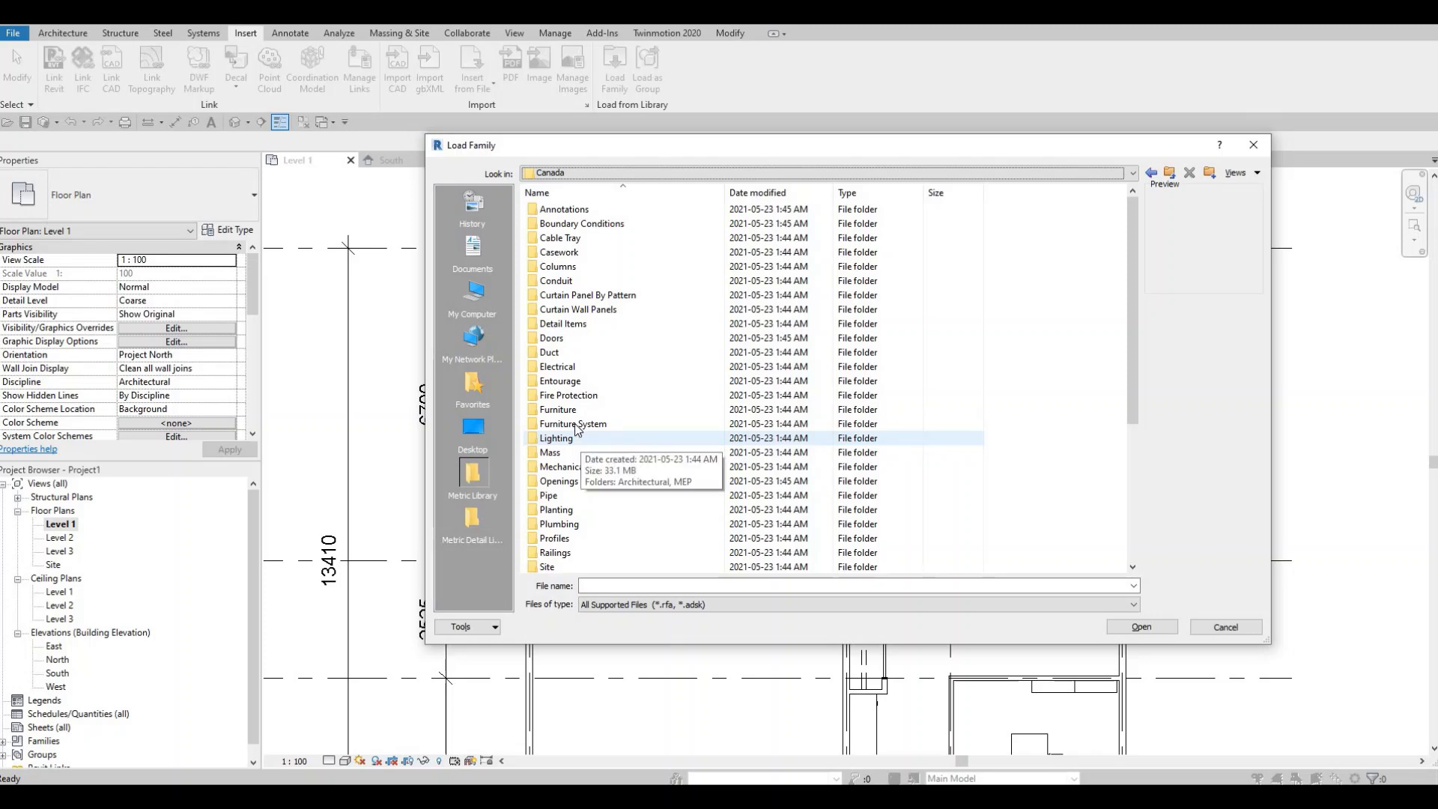
pyautogui.doubleClick(567, 409)
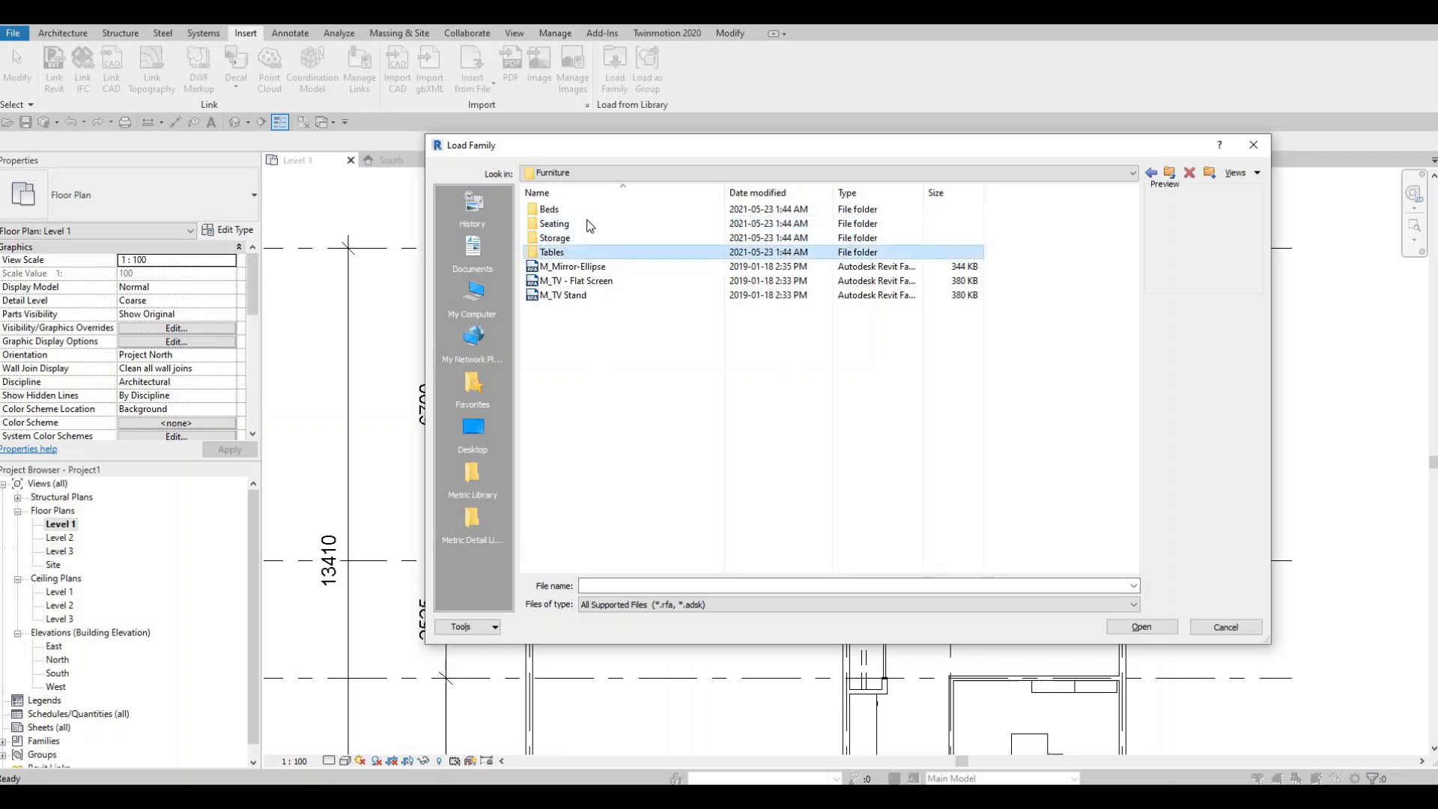
pyautogui.doubleClick(562, 252)
pyautogui.click(567, 269)
pyautogui.click(563, 282)
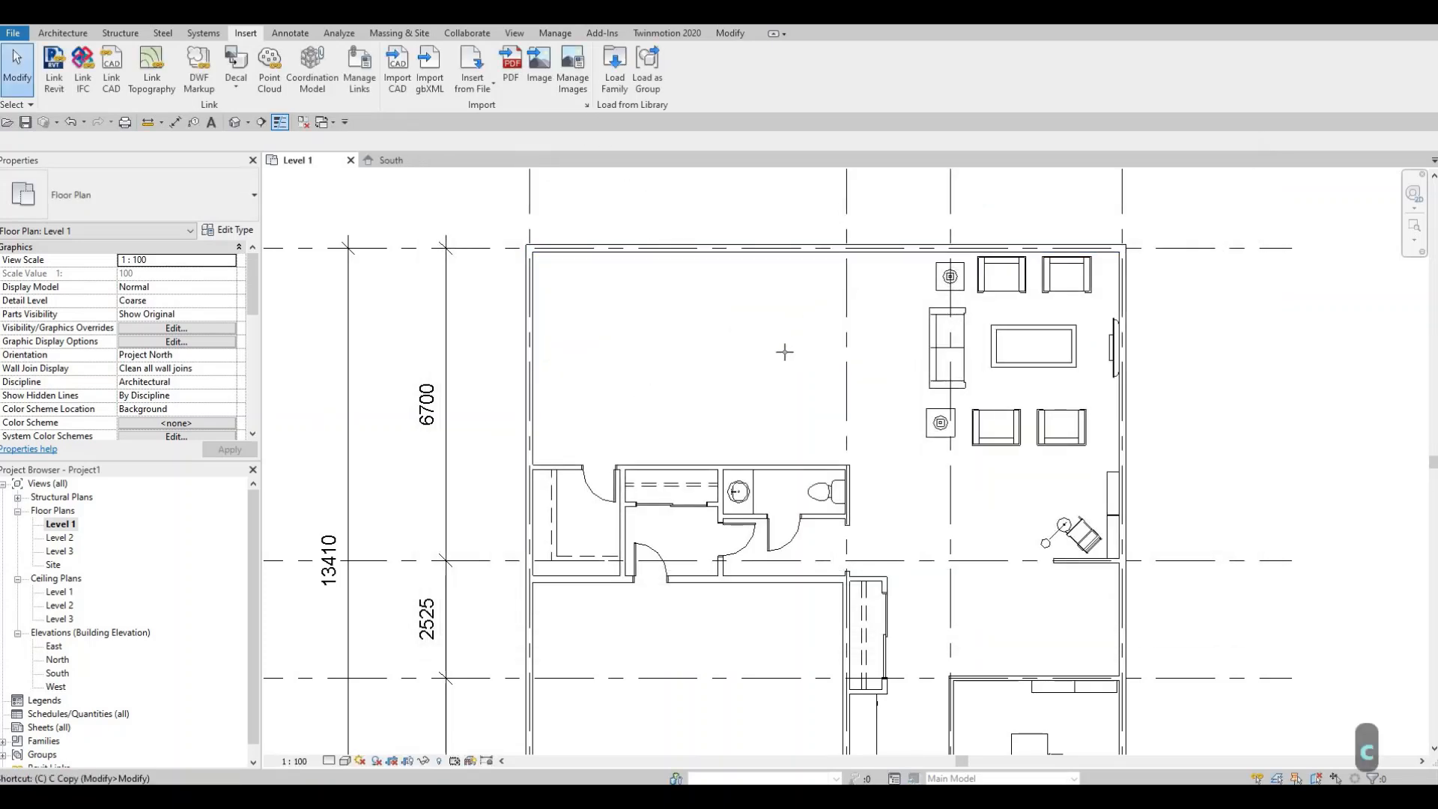
# - Place a dining table in the open room west of the living area
pyautogui.press('c')
pyautogui.press('m')
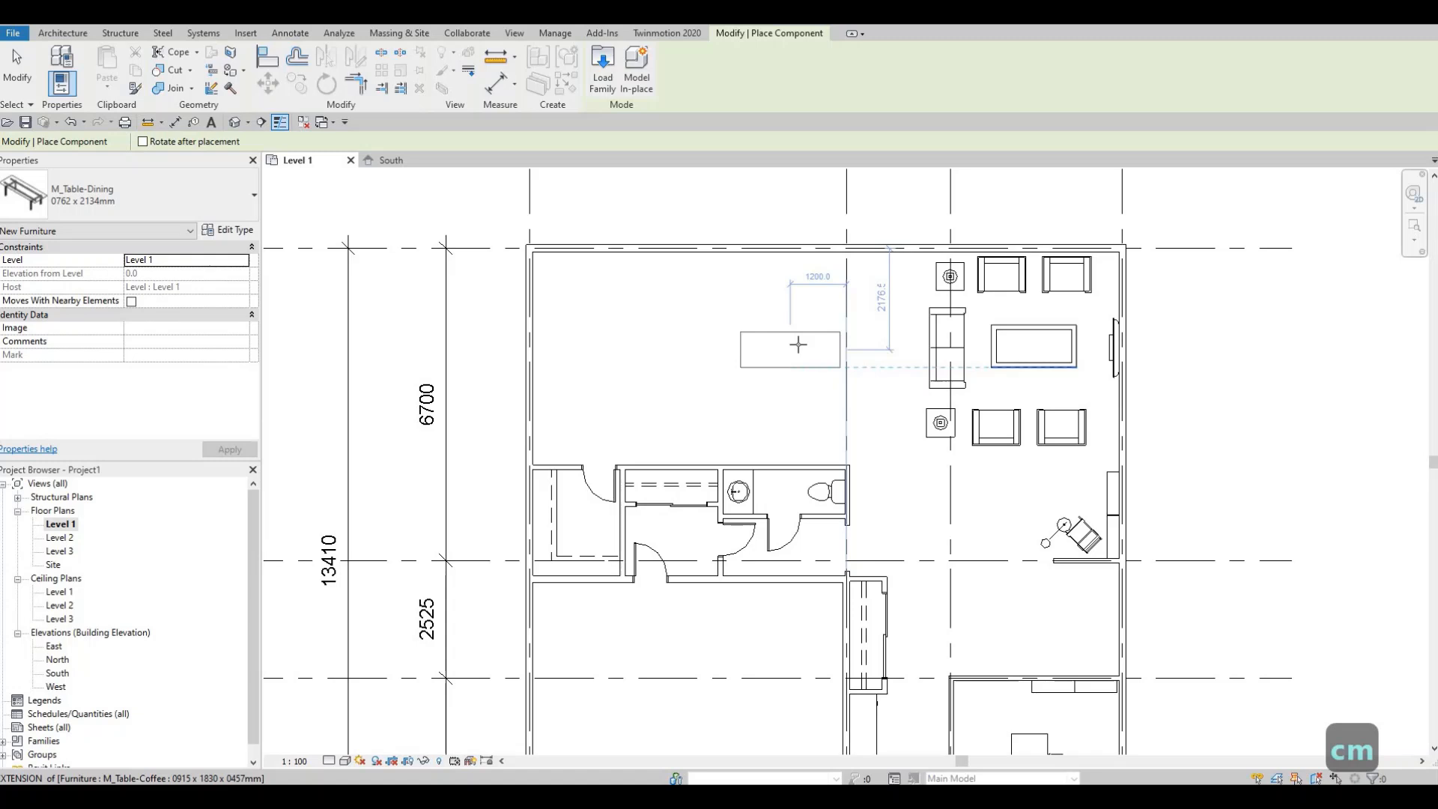
pyautogui.click(807, 363)
pyautogui.press('Escape')
pyautogui.press('Escape')
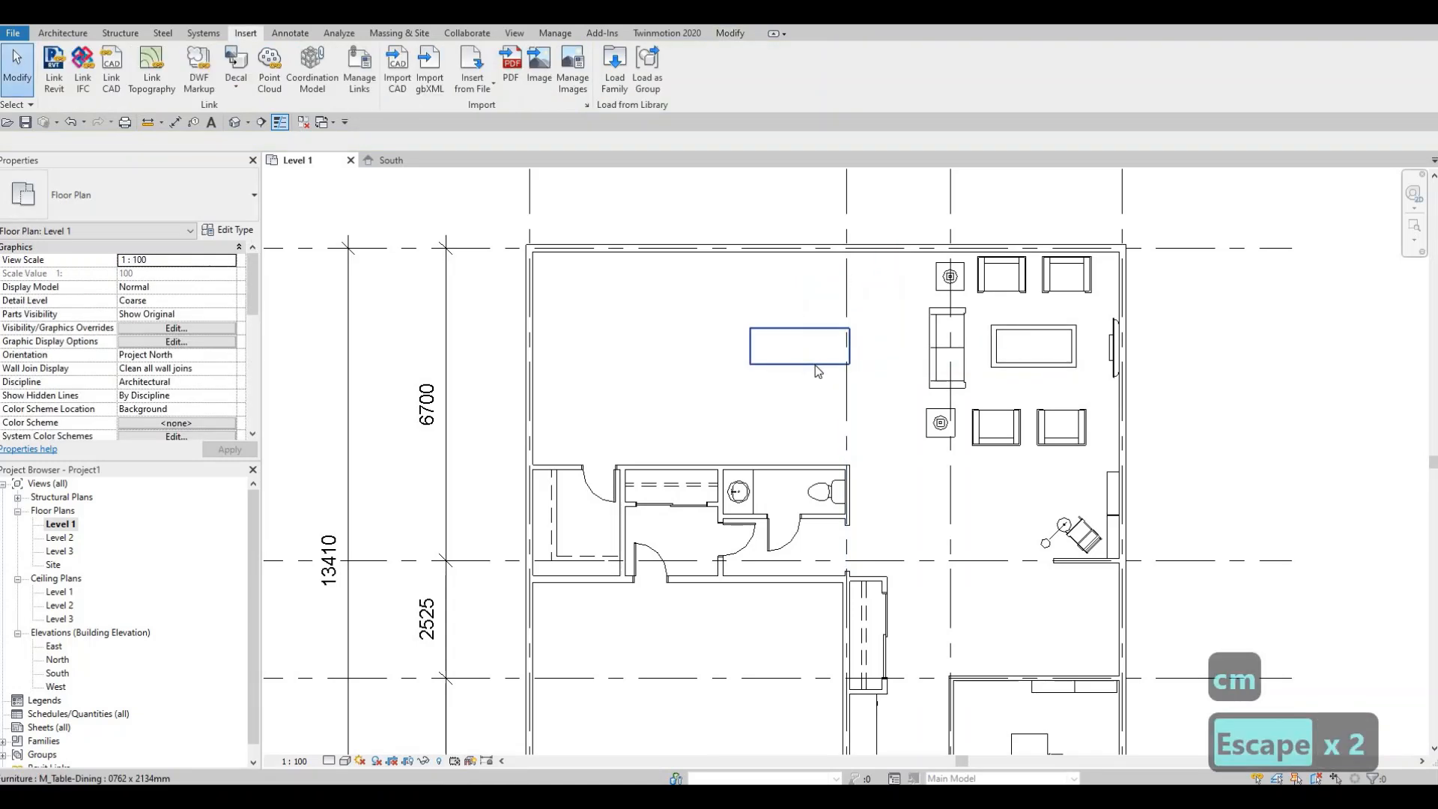
pyautogui.click(808, 362)
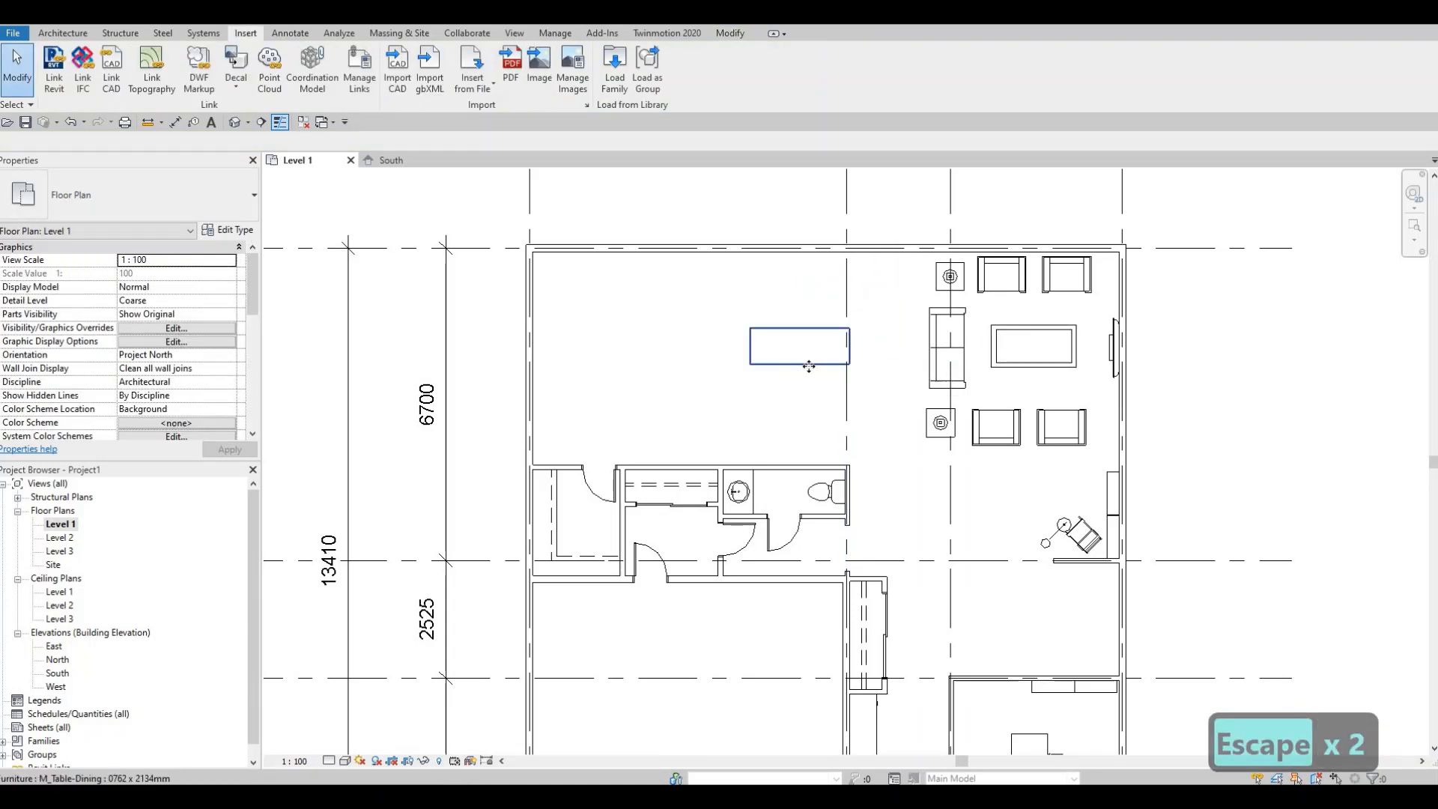
pyautogui.press('r')
pyautogui.press('o')
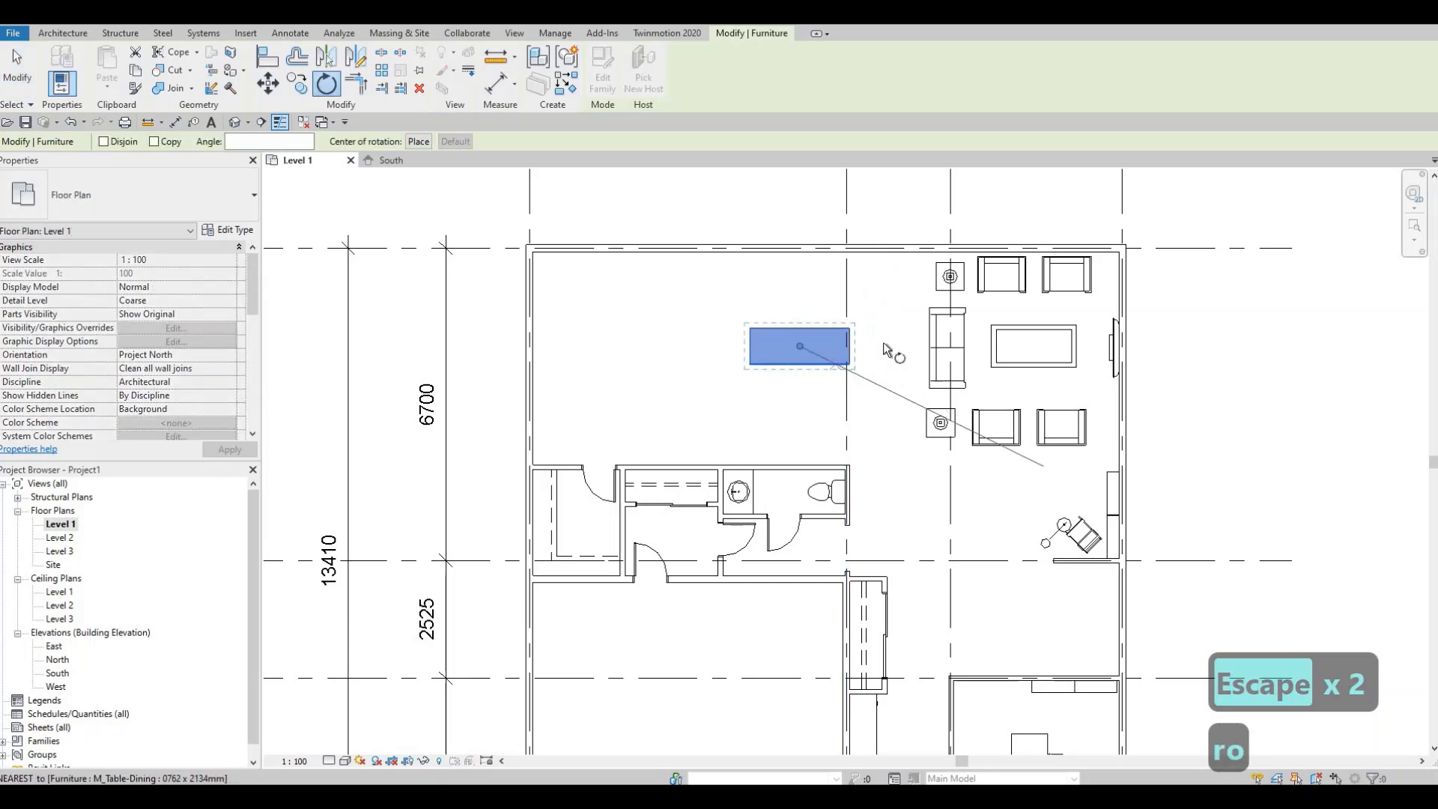
pyautogui.click(879, 347)
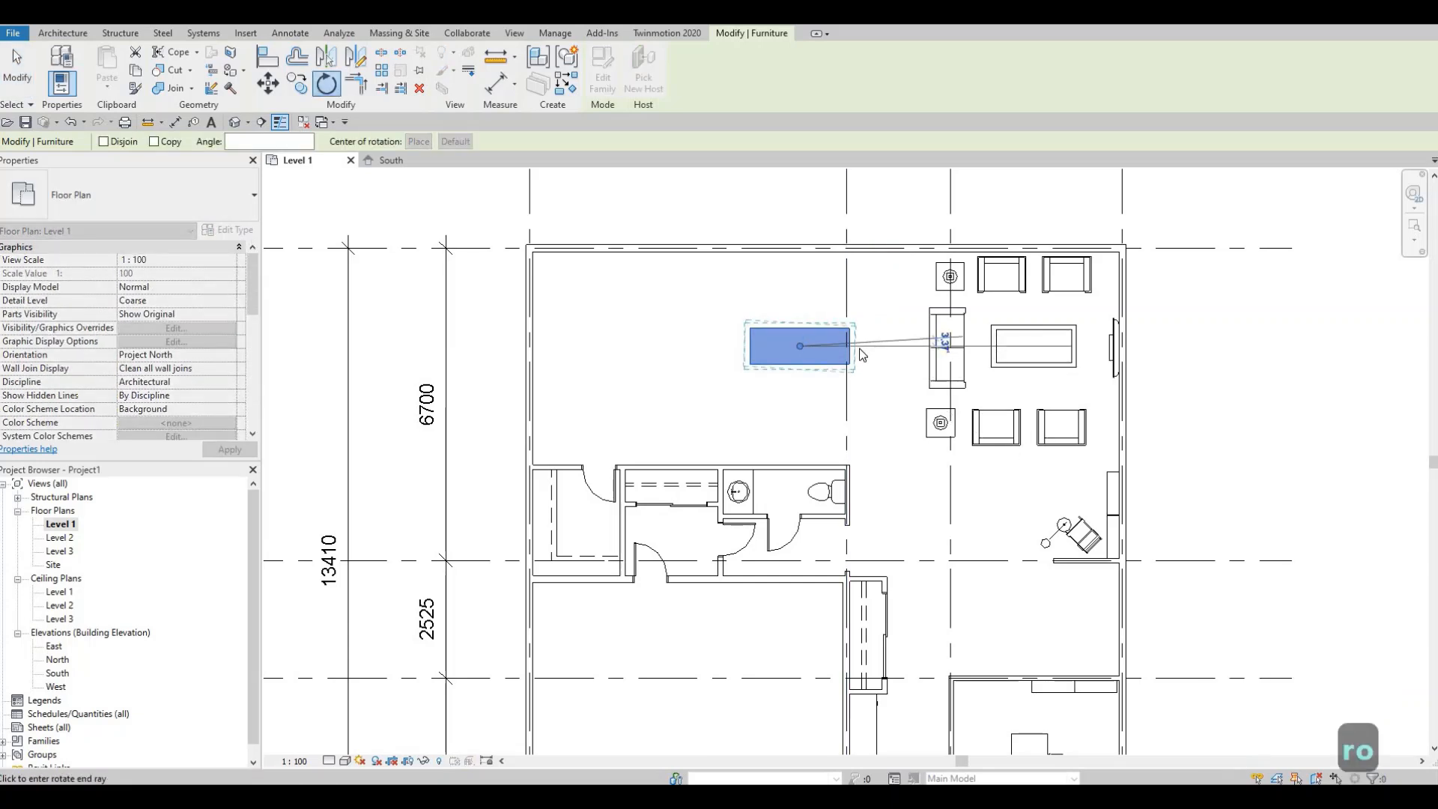
pyautogui.press('Escape')
pyautogui.press('Escape')
pyautogui.click(833, 361)
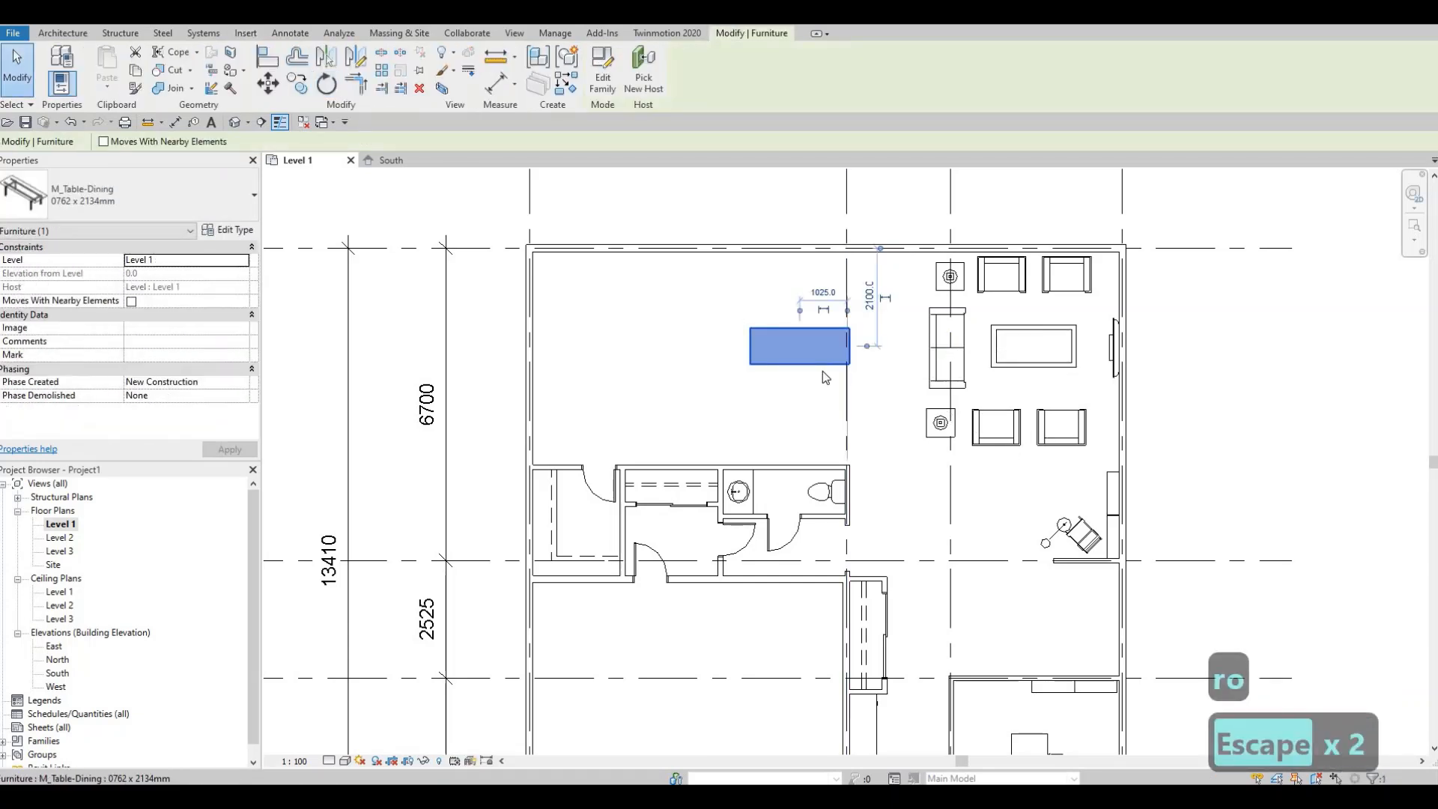
# - Rotate the dining table 90 degrees so it runs north-south
pyautogui.press('r')
pyautogui.press('o')
pyautogui.click(883, 348)
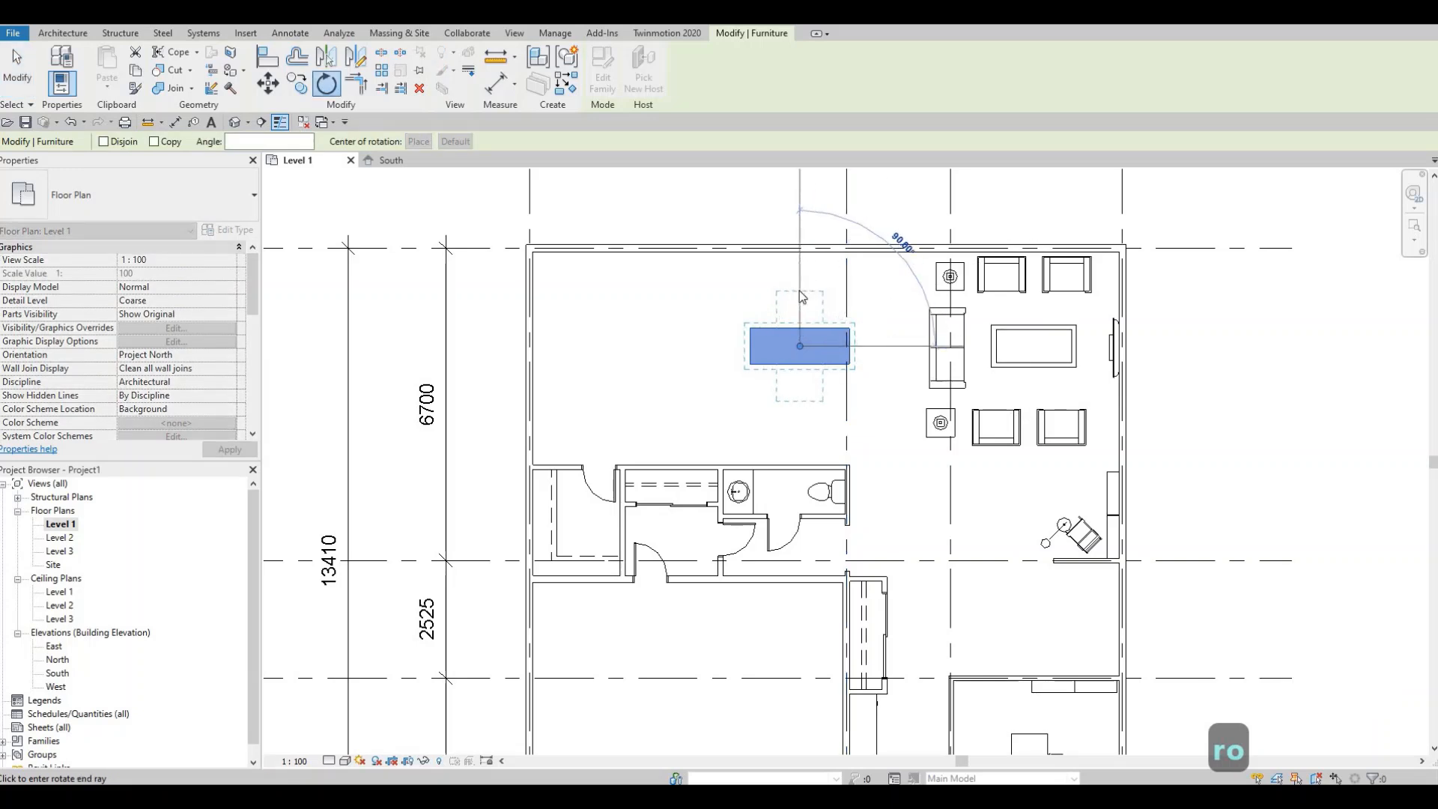
pyautogui.click(803, 296)
pyautogui.press('Escape')
pyautogui.press('Escape')
# - Nudge the dining table slightly up and to the right
pyautogui.click(806, 343)
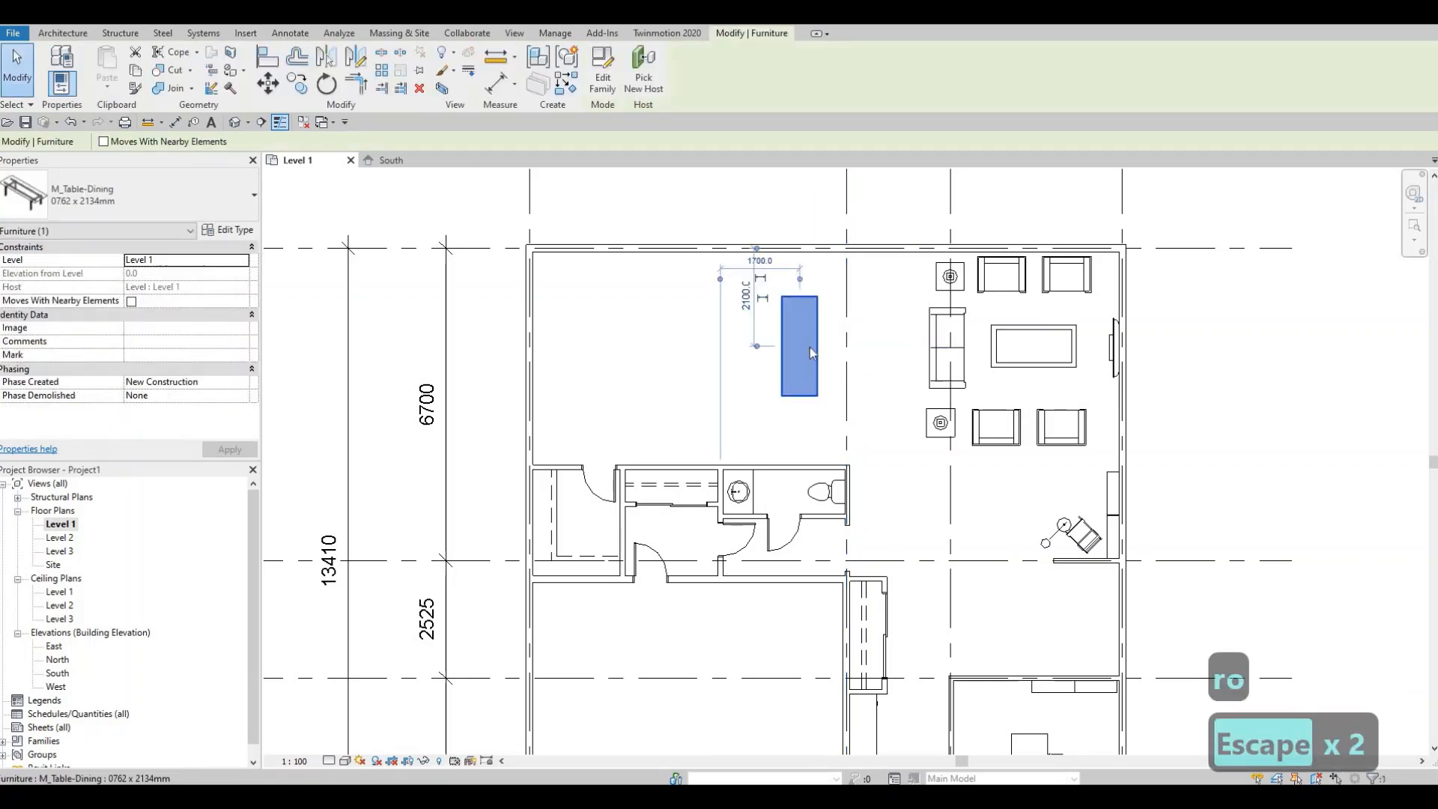
pyautogui.press('Up')
pyautogui.press('Up')
pyautogui.press('Up')
pyautogui.press('Right')
pyautogui.press('Right')
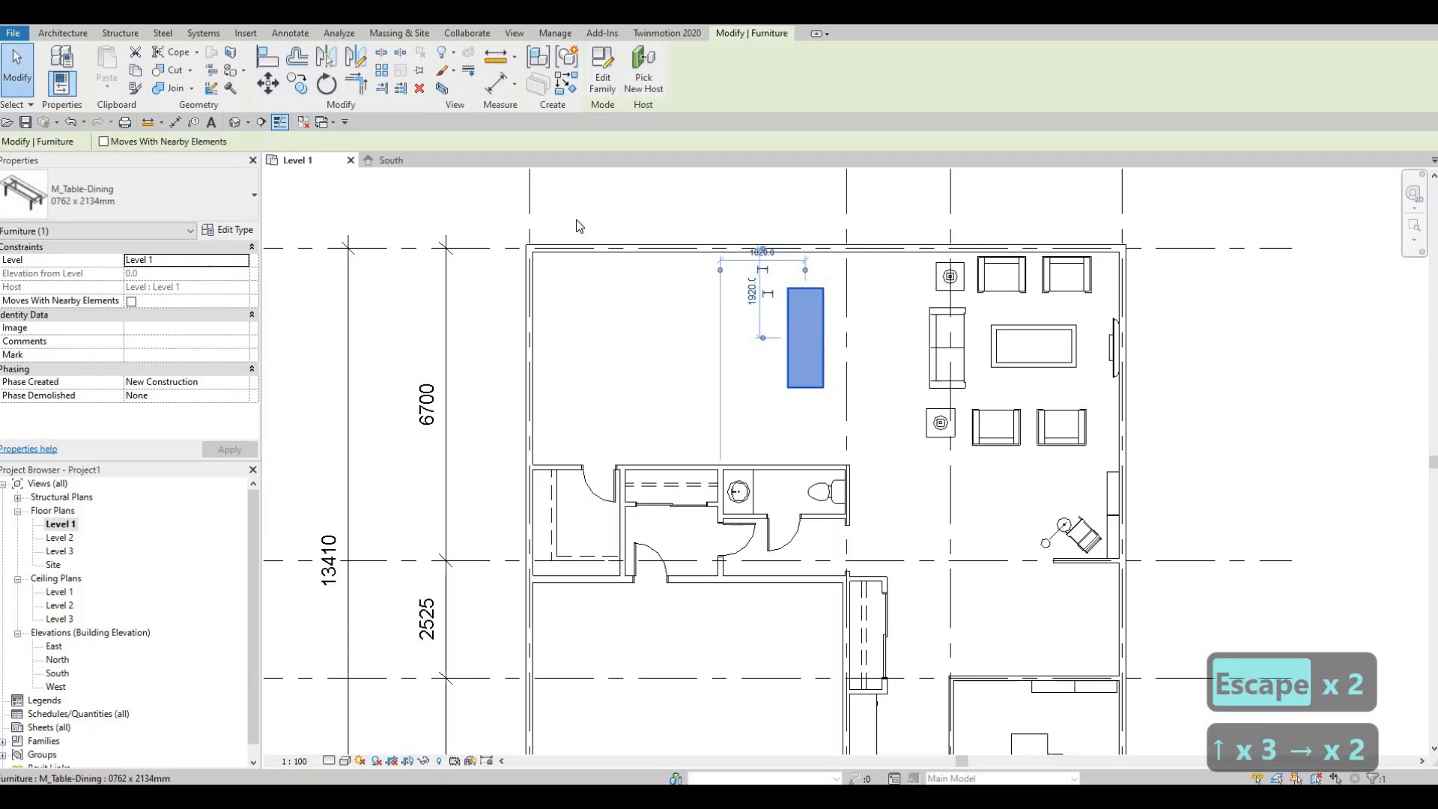
# - Duplicate the dining table's type and set the new type's width to 1000 mm
pyautogui.click(228, 230)
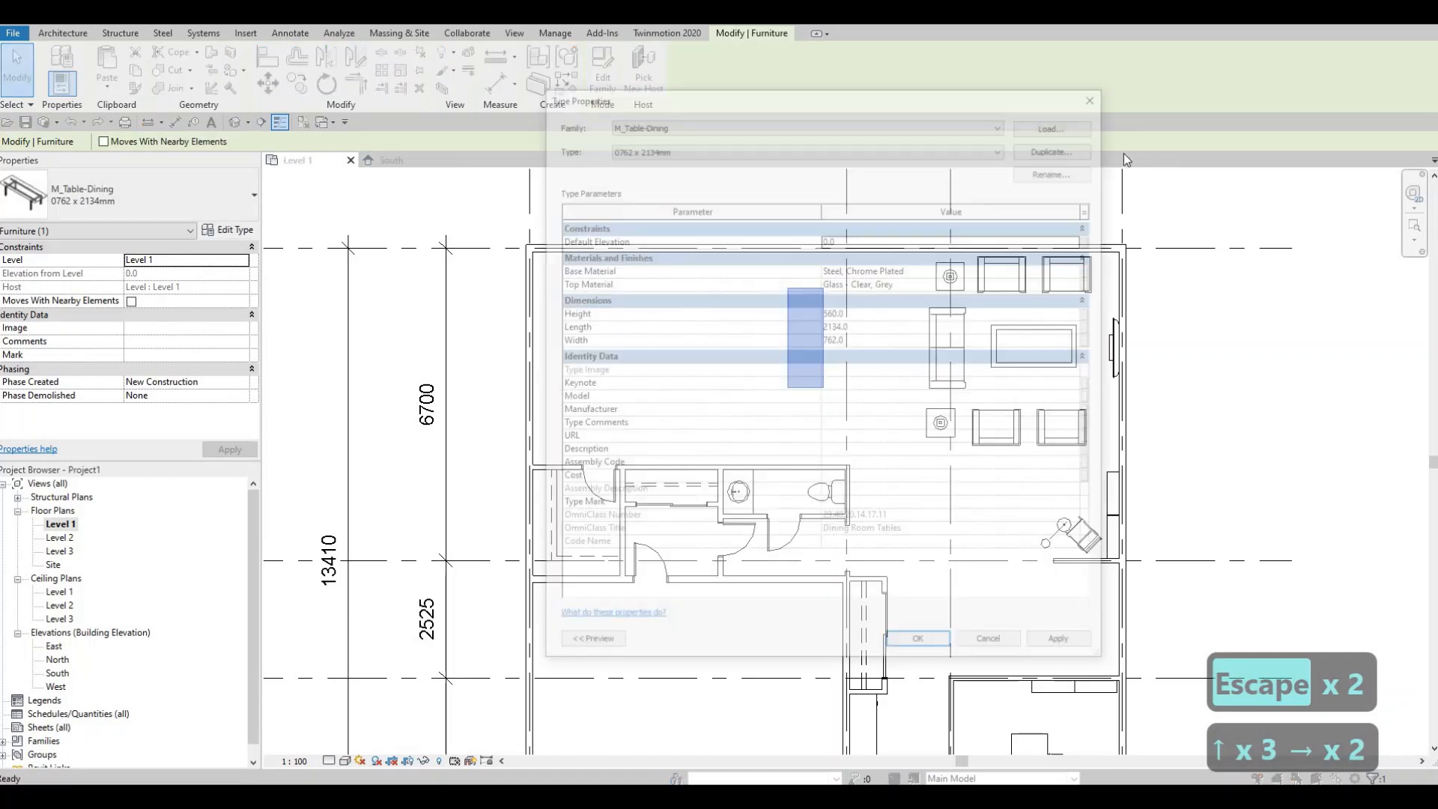
pyautogui.click(1059, 146)
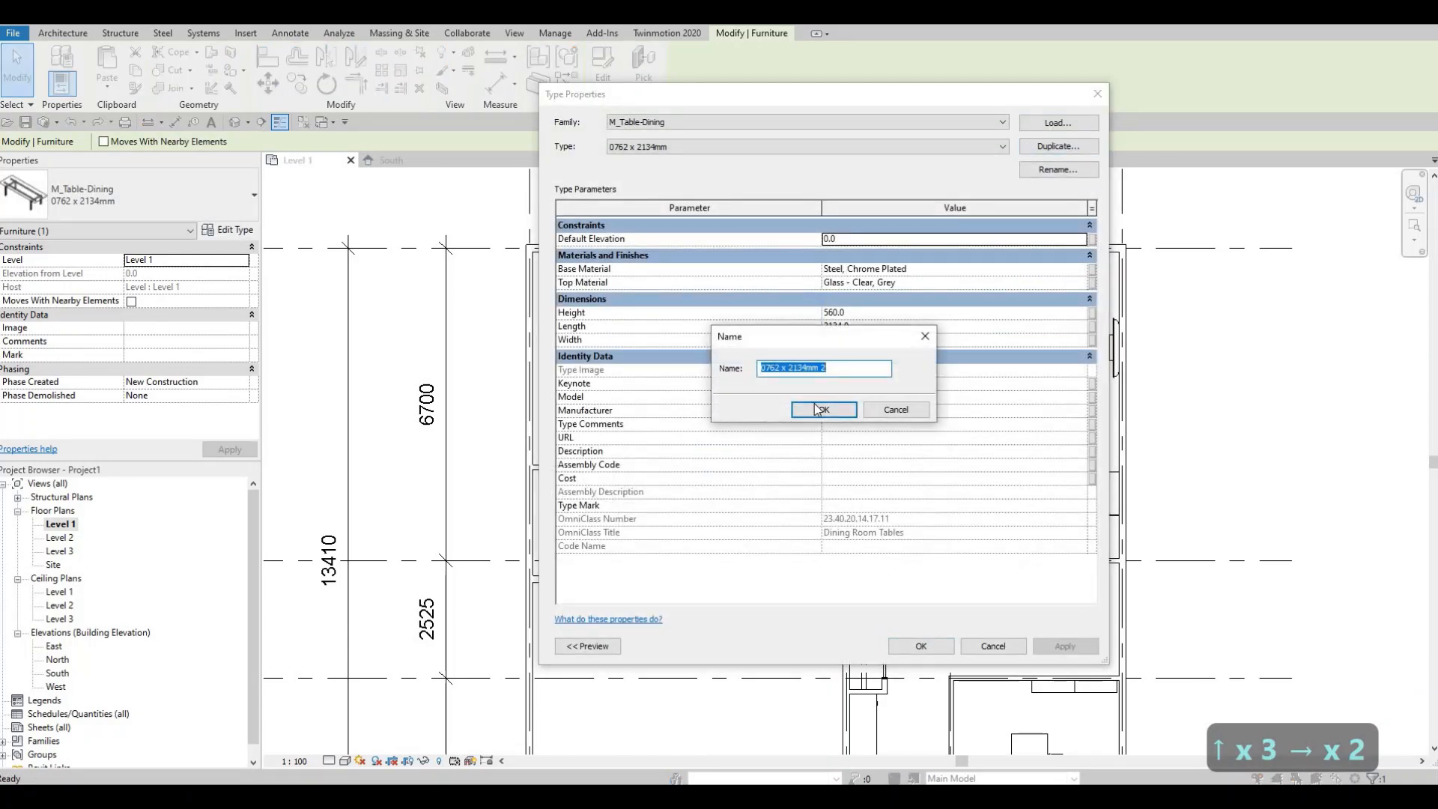
pyautogui.click(823, 367)
pyautogui.press('Return')
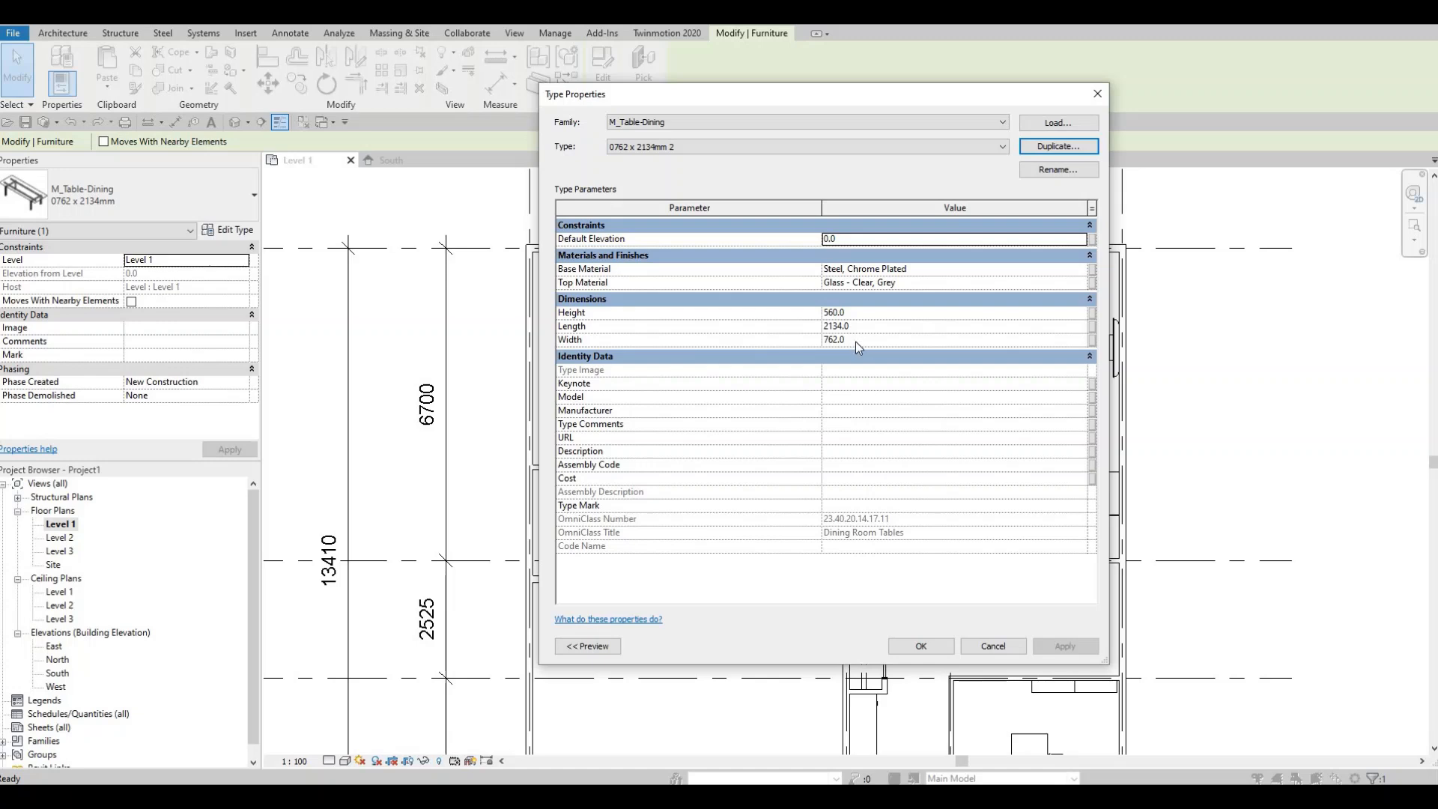
pyautogui.click(856, 347)
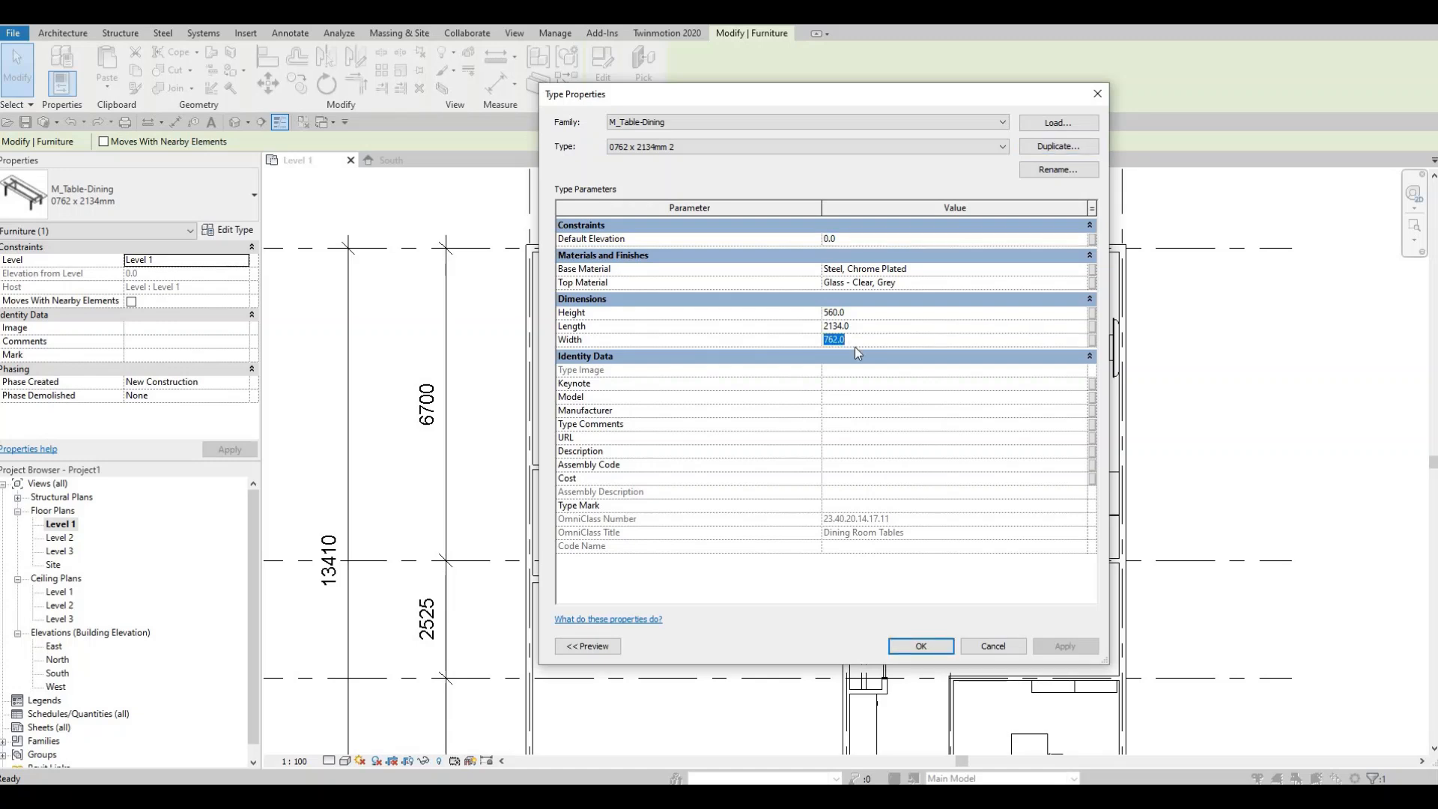
pyautogui.write('1')
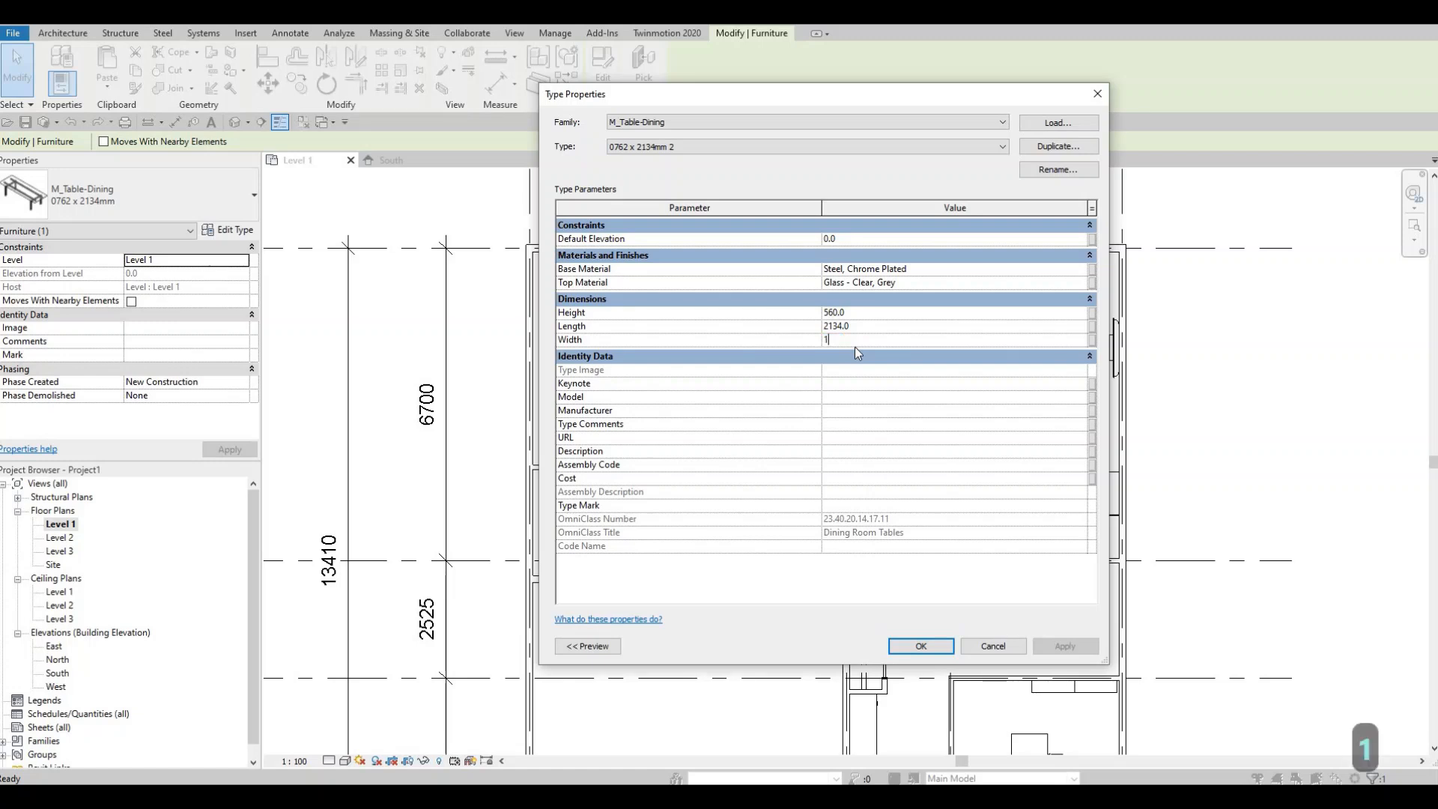
pyautogui.write('000')
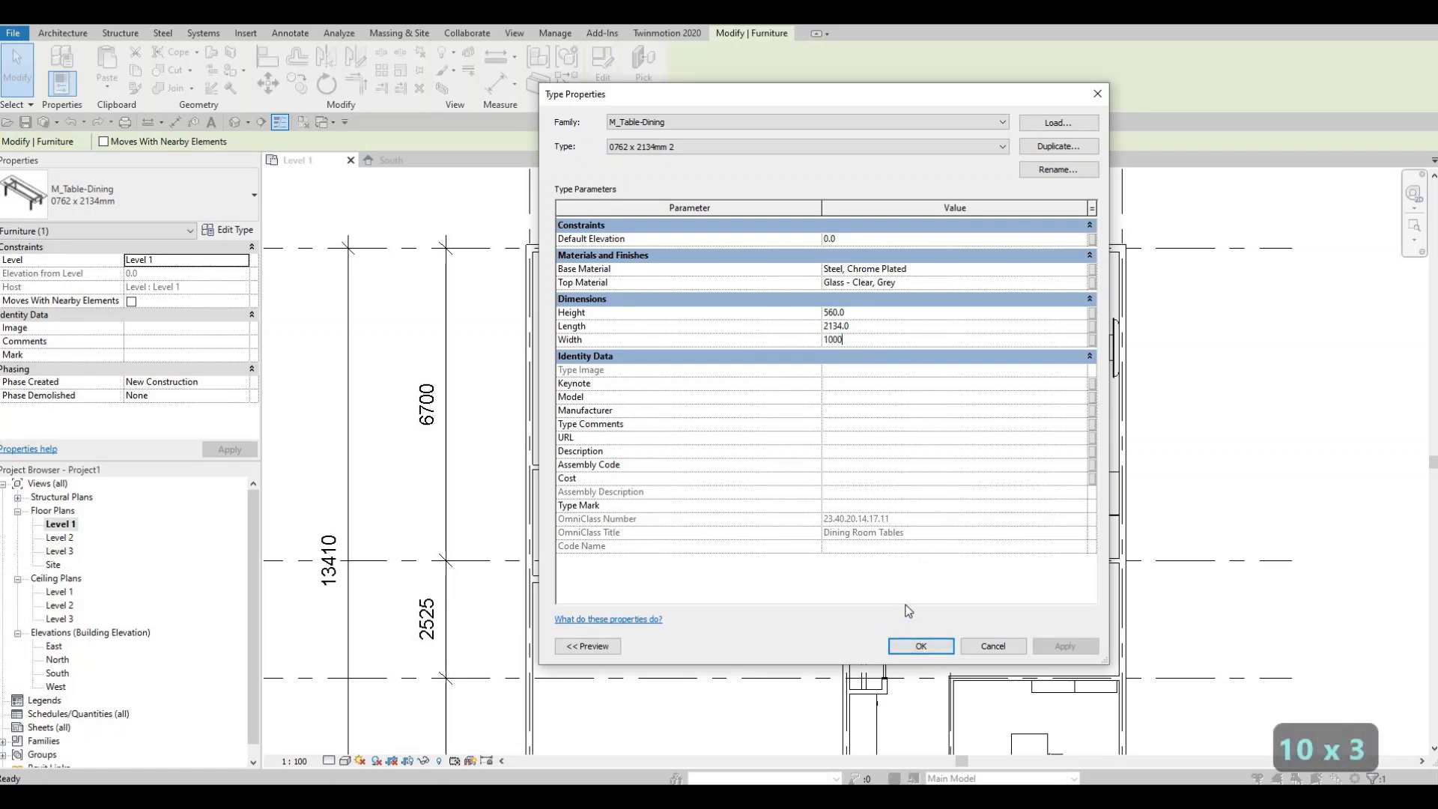
pyautogui.click(921, 646)
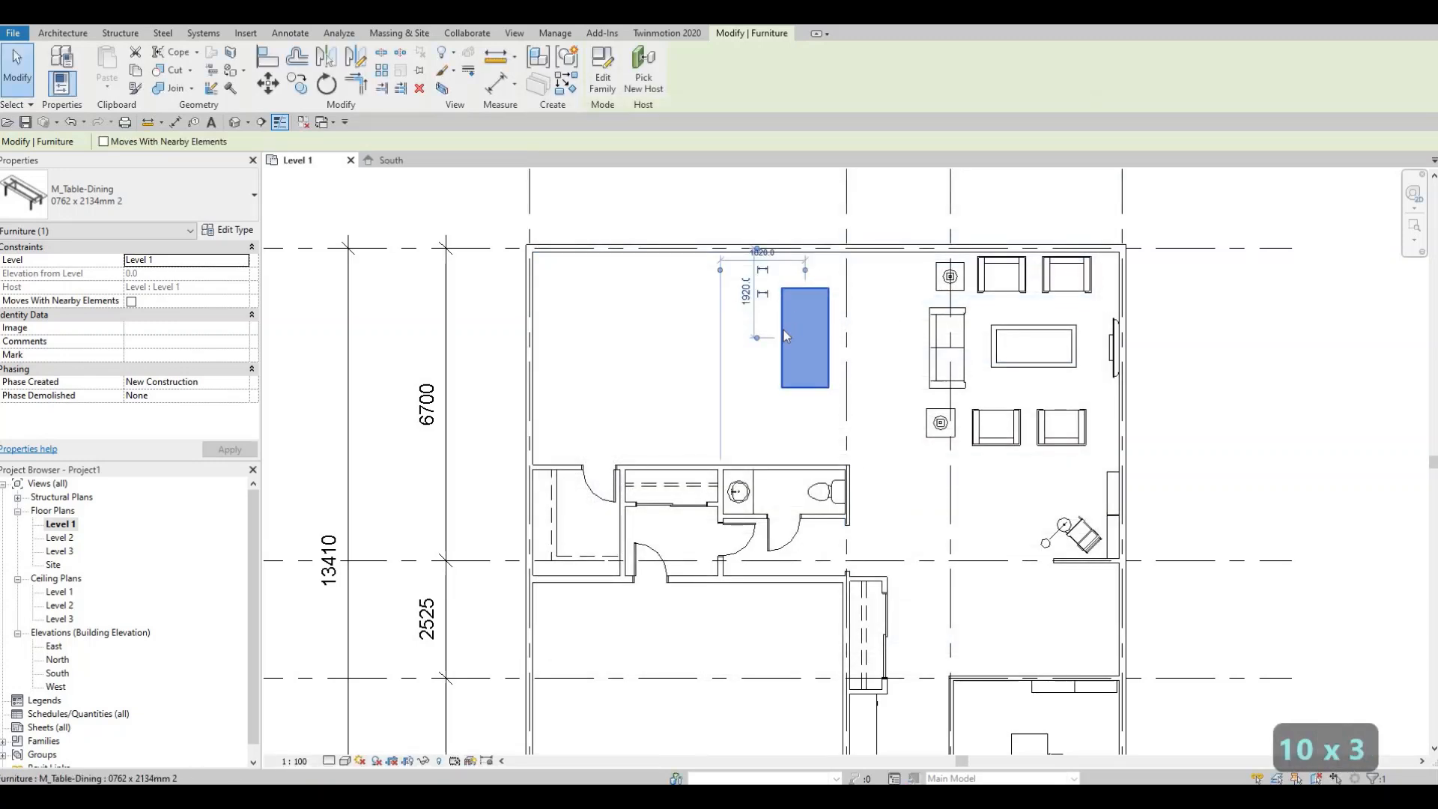
# - Change the duplicated dining table type's width to 1200 mm
pyautogui.scroll(1, 785, 335)
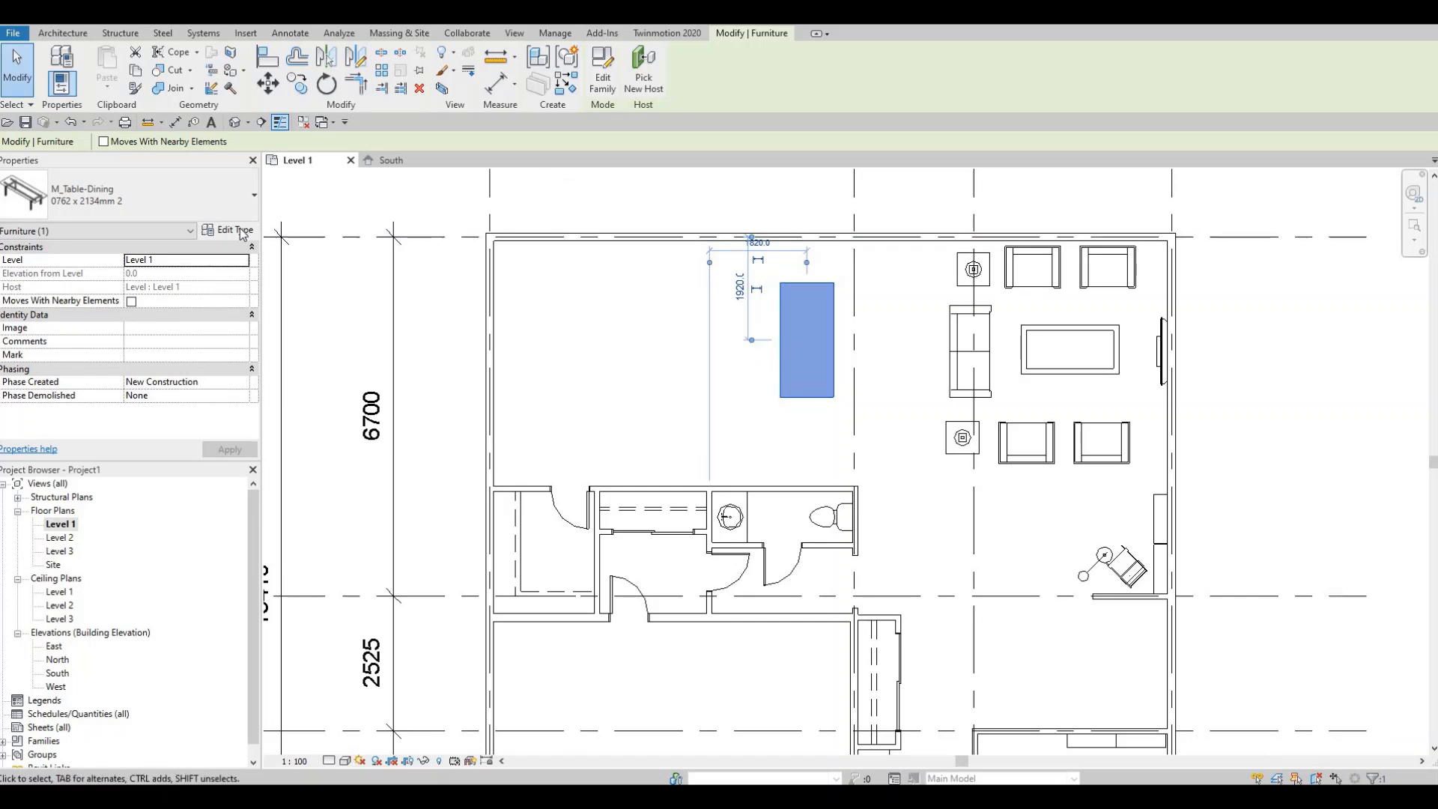
pyautogui.click(229, 230)
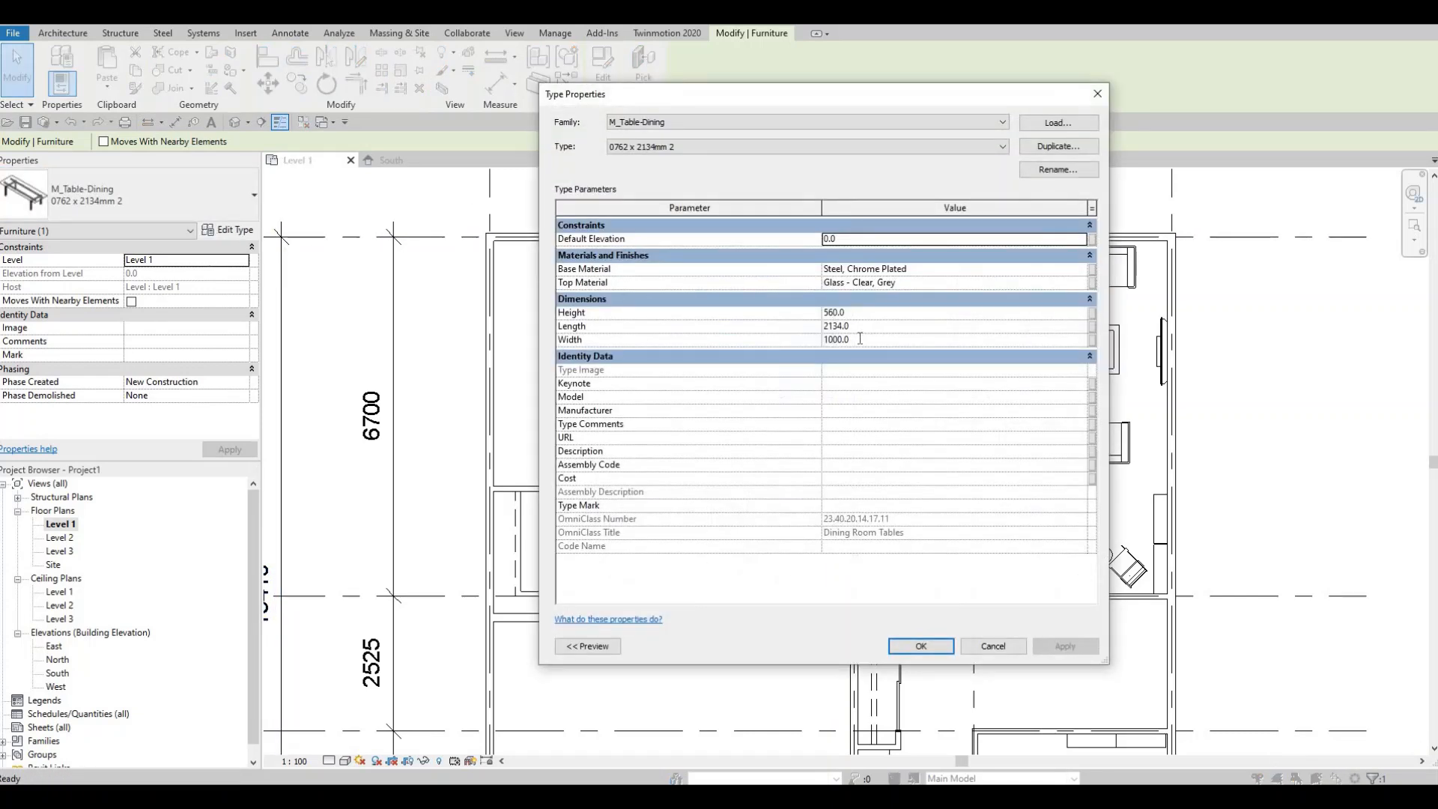
pyautogui.click(860, 338)
pyautogui.write('1200')
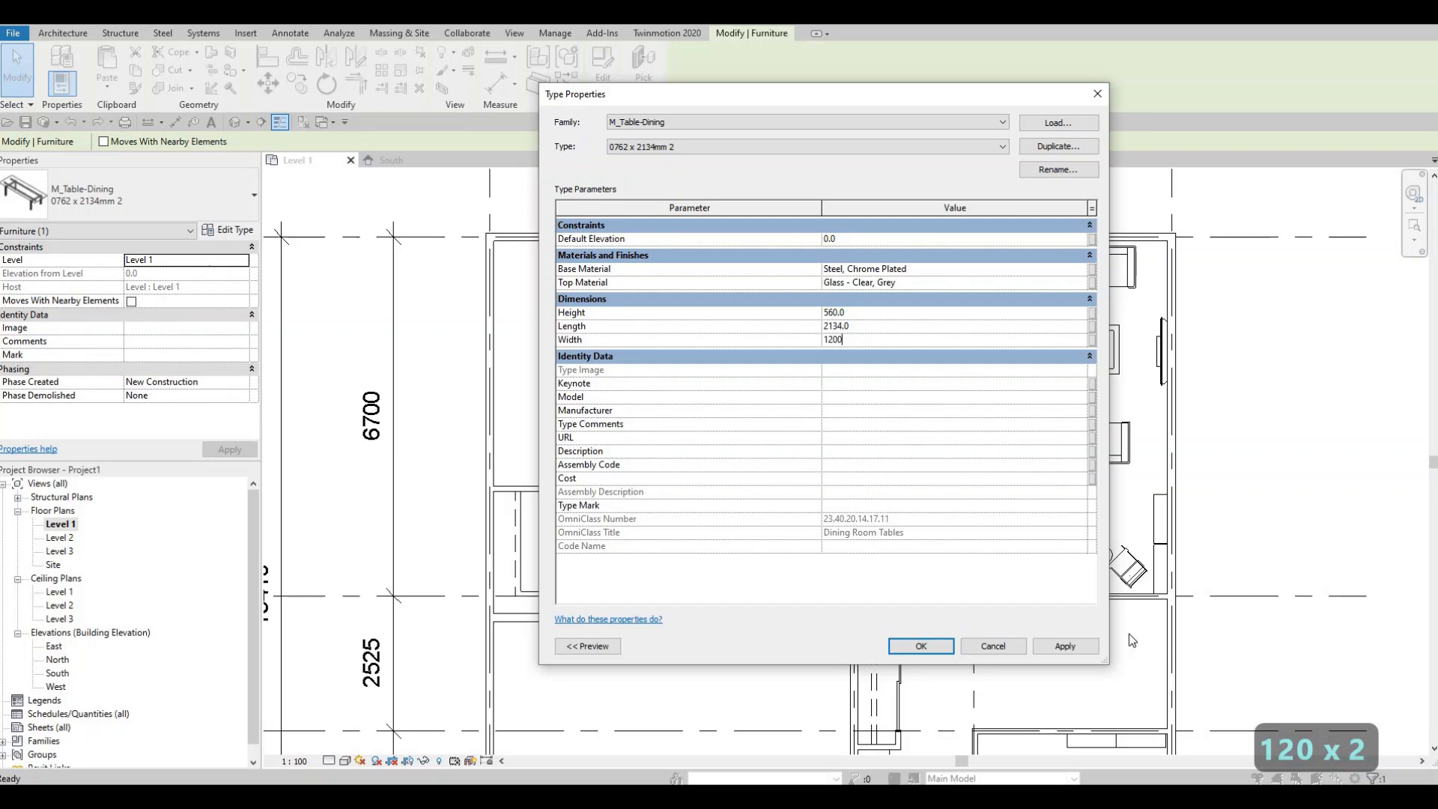
pyautogui.click(939, 644)
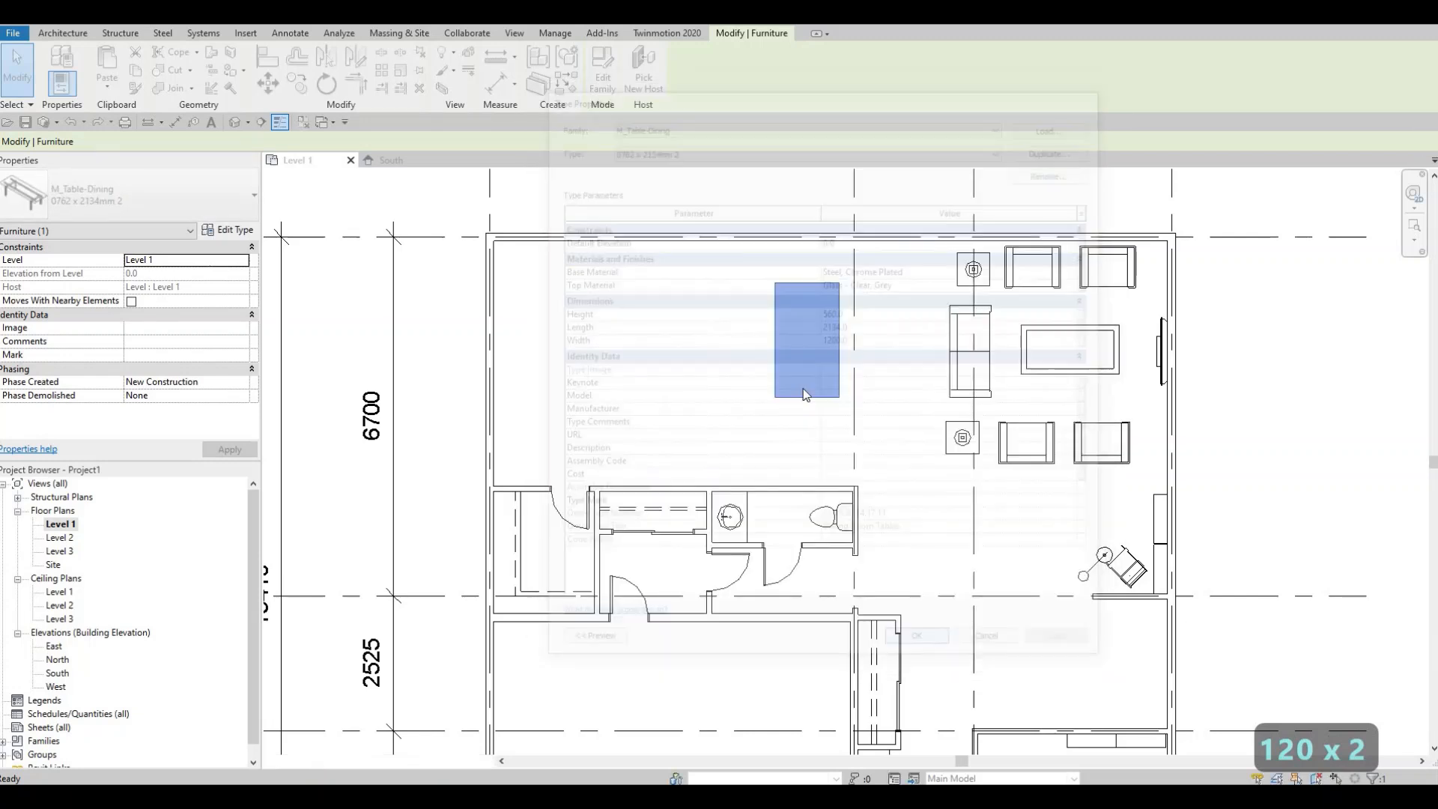
# - Nudge the dining table slightly right and down
pyautogui.press('Escape')
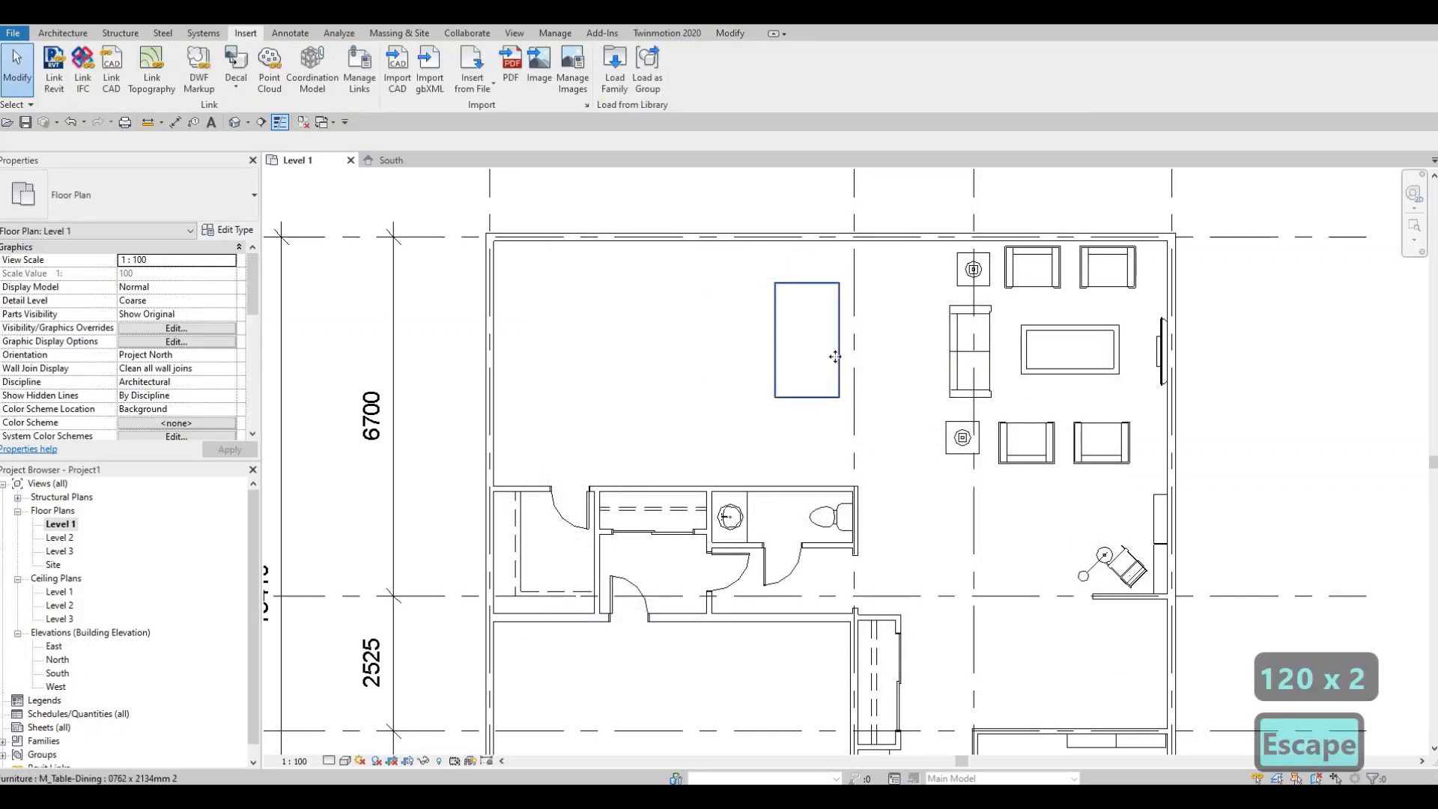
pyautogui.click(836, 361)
pyautogui.press('Right')
pyautogui.press('Down')
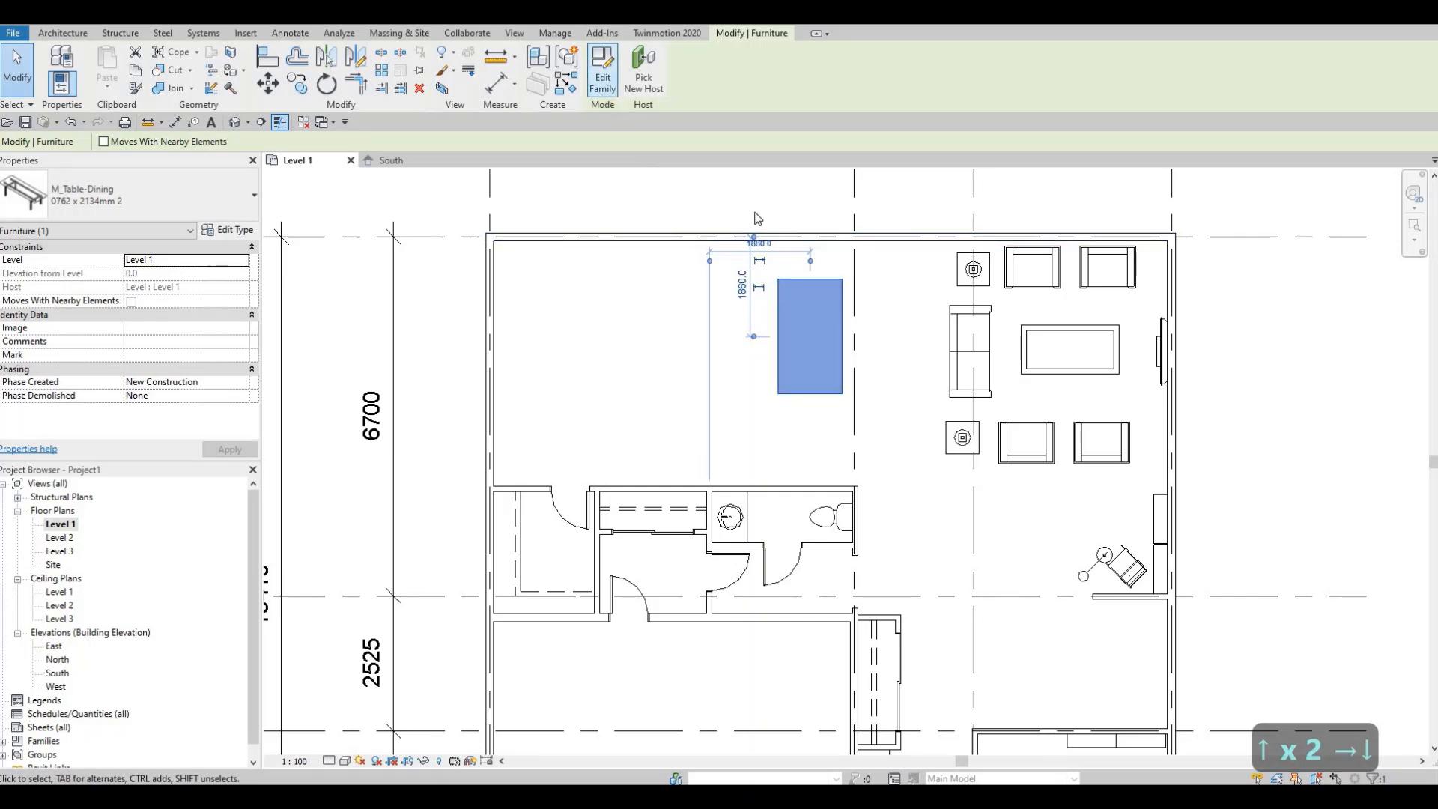
# - Open the dining table family in the Family Editor and close it back into the project without replacing the file
pyautogui.click(604, 74)
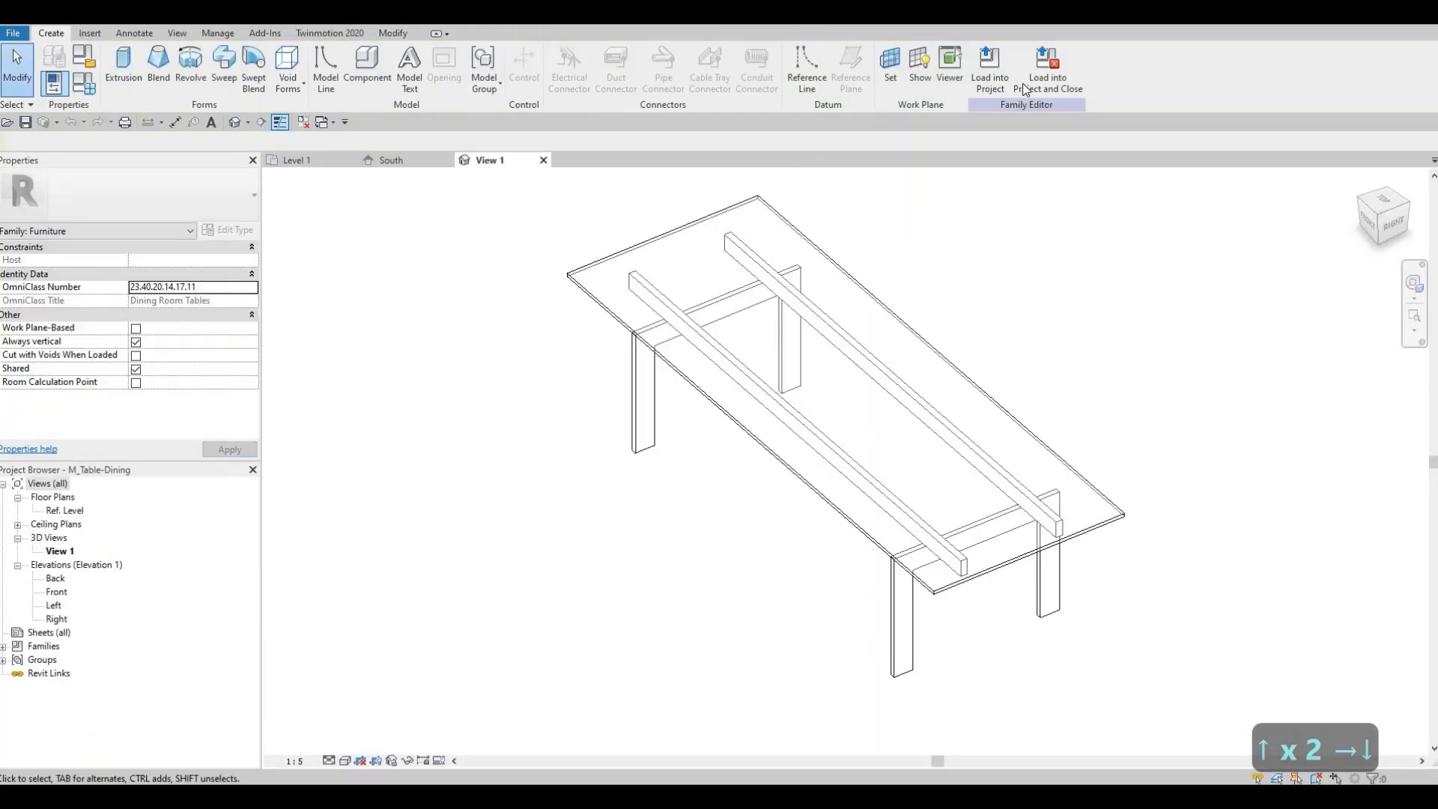
pyautogui.click(1028, 87)
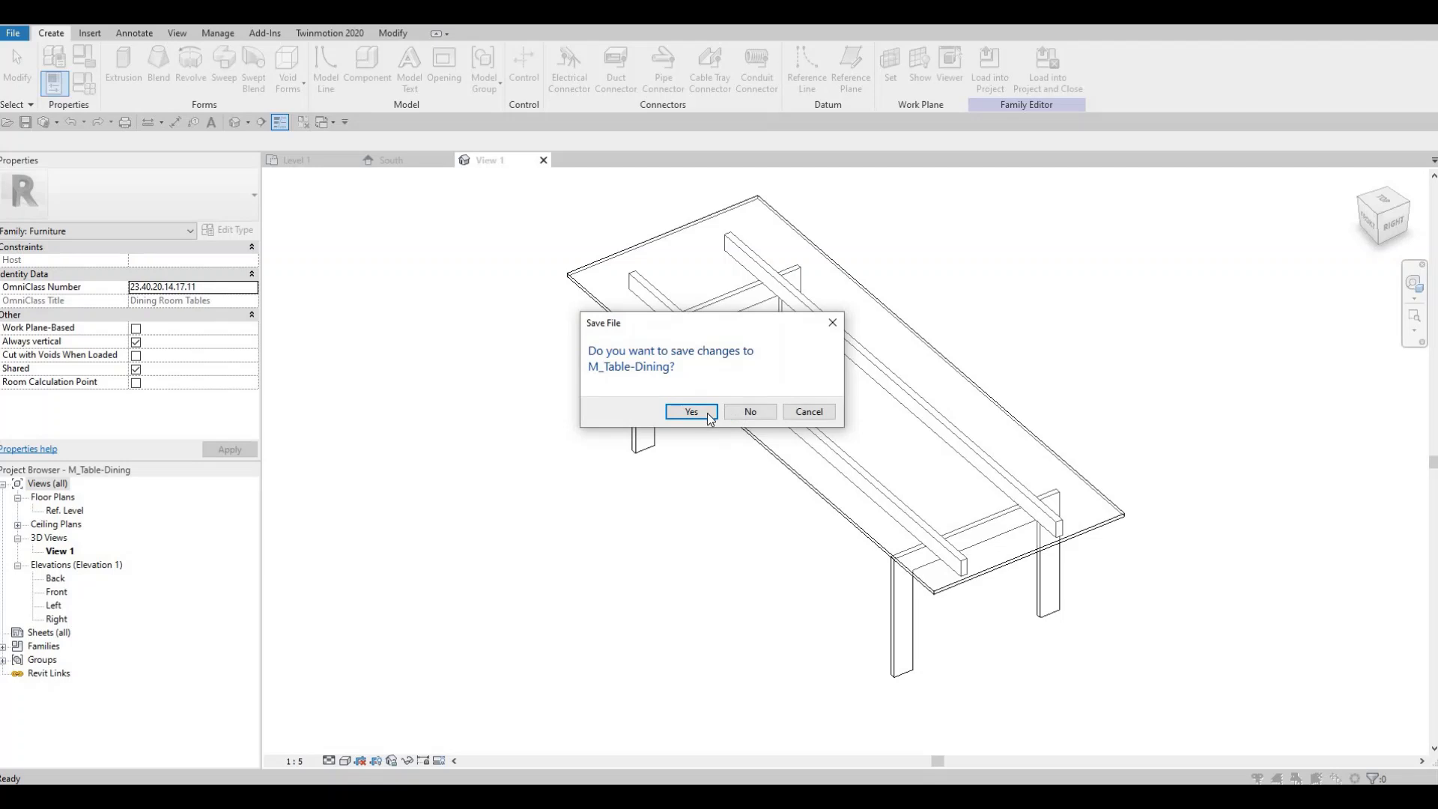
pyautogui.click(711, 414)
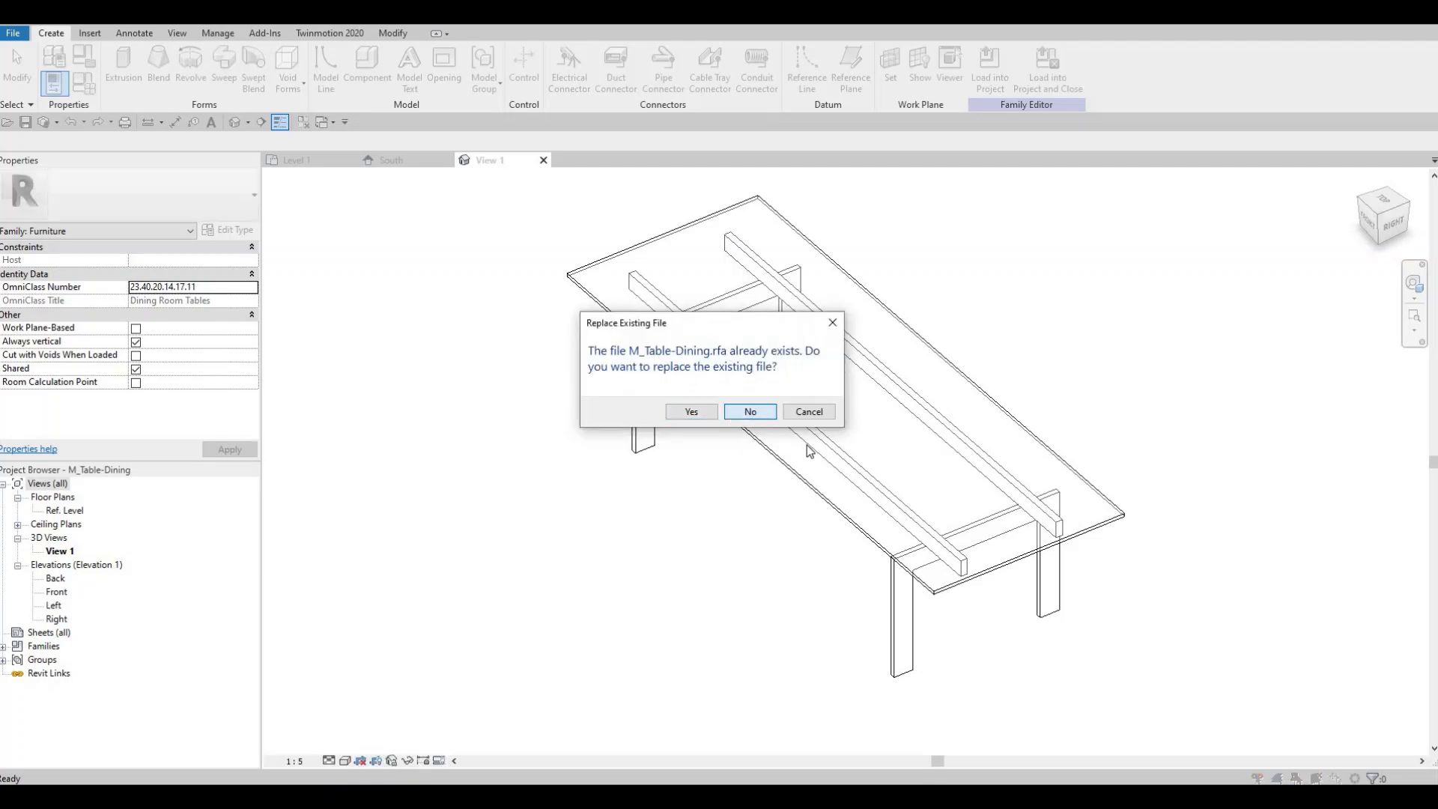
pyautogui.click(750, 411)
pyautogui.press('Escape')
pyautogui.press('Escape')
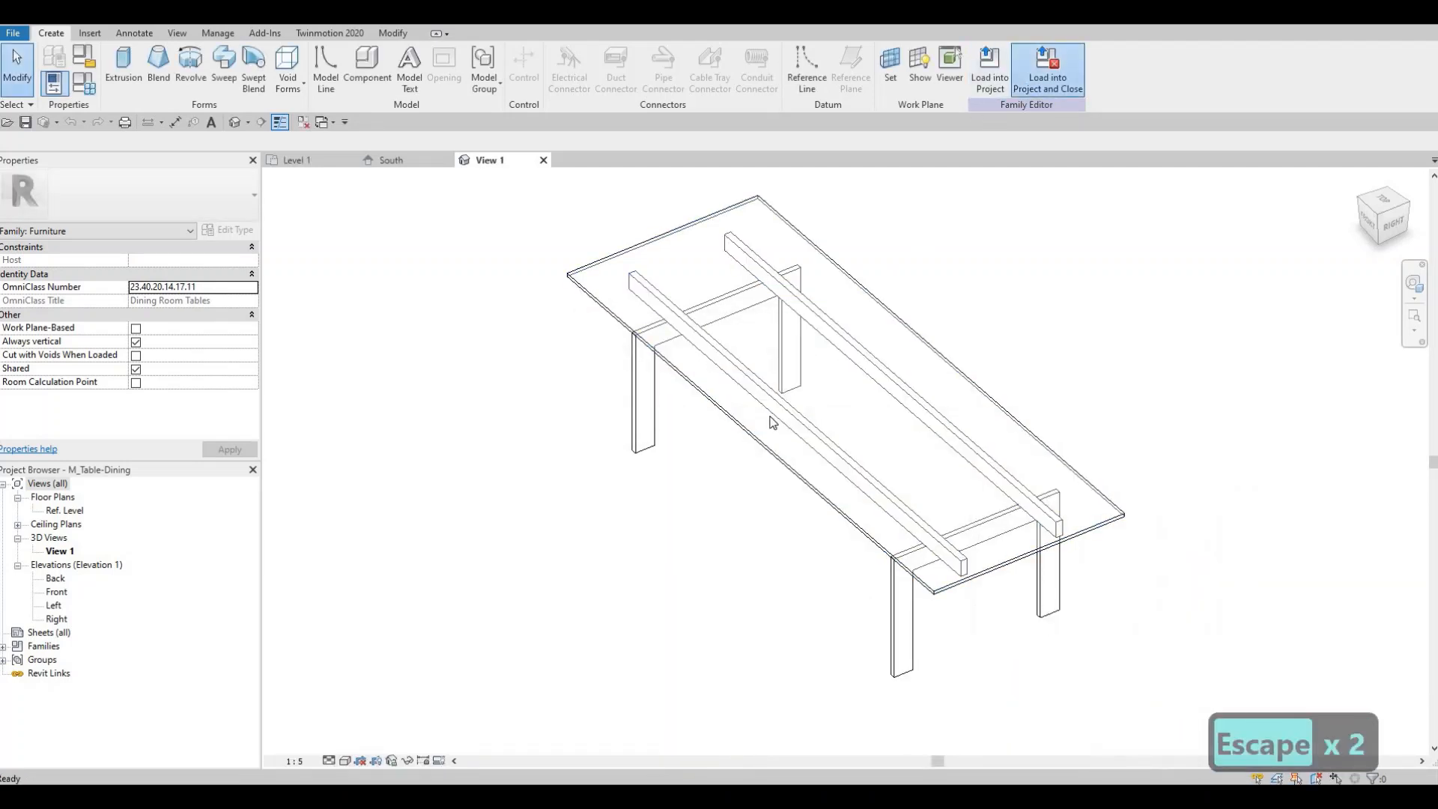
pyautogui.click(749, 411)
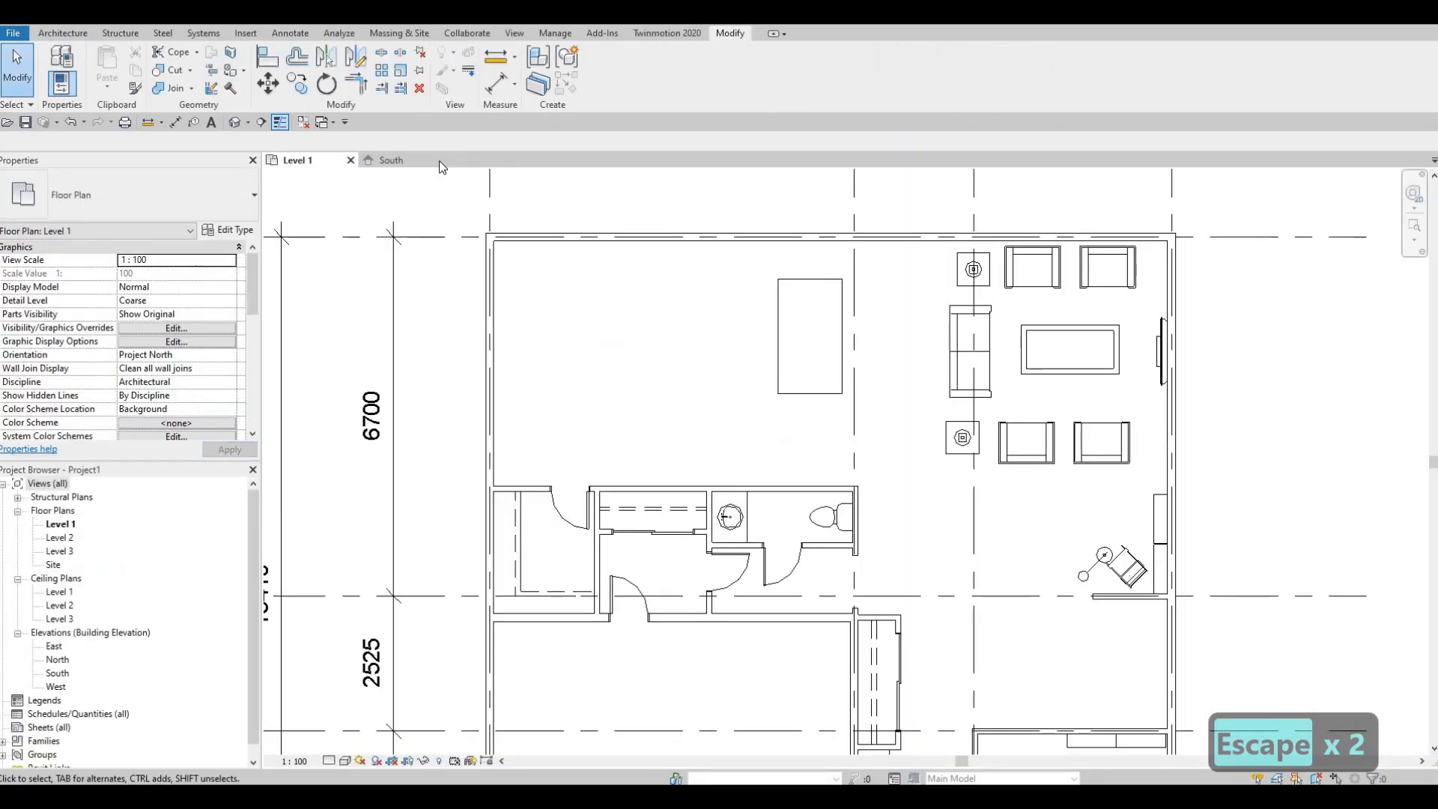
pyautogui.press('Escape')
pyautogui.press('Escape')
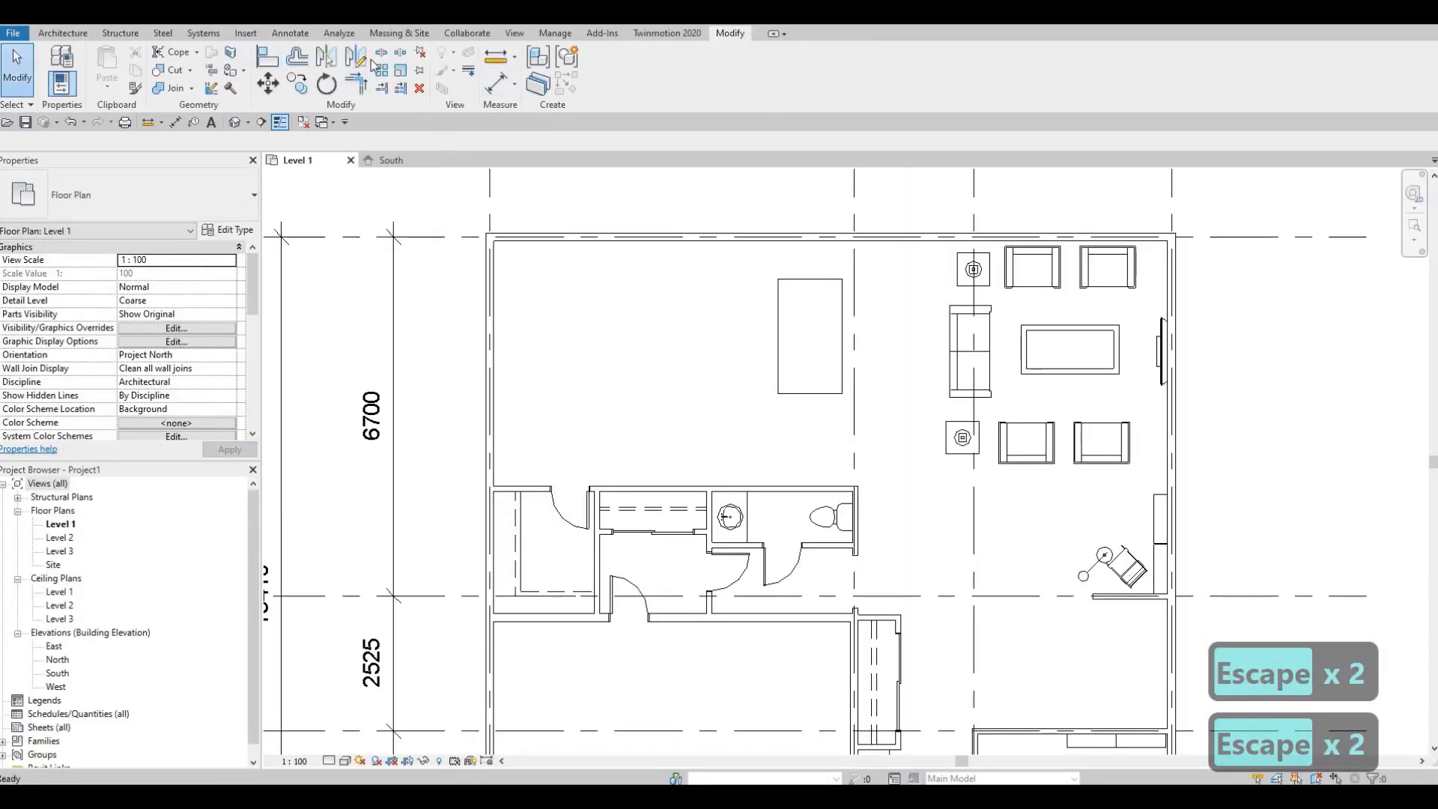
# - Load the M_Chair-Breuer family from the Furniture > Seating library folder
pyautogui.click(246, 33)
pyautogui.click(614, 66)
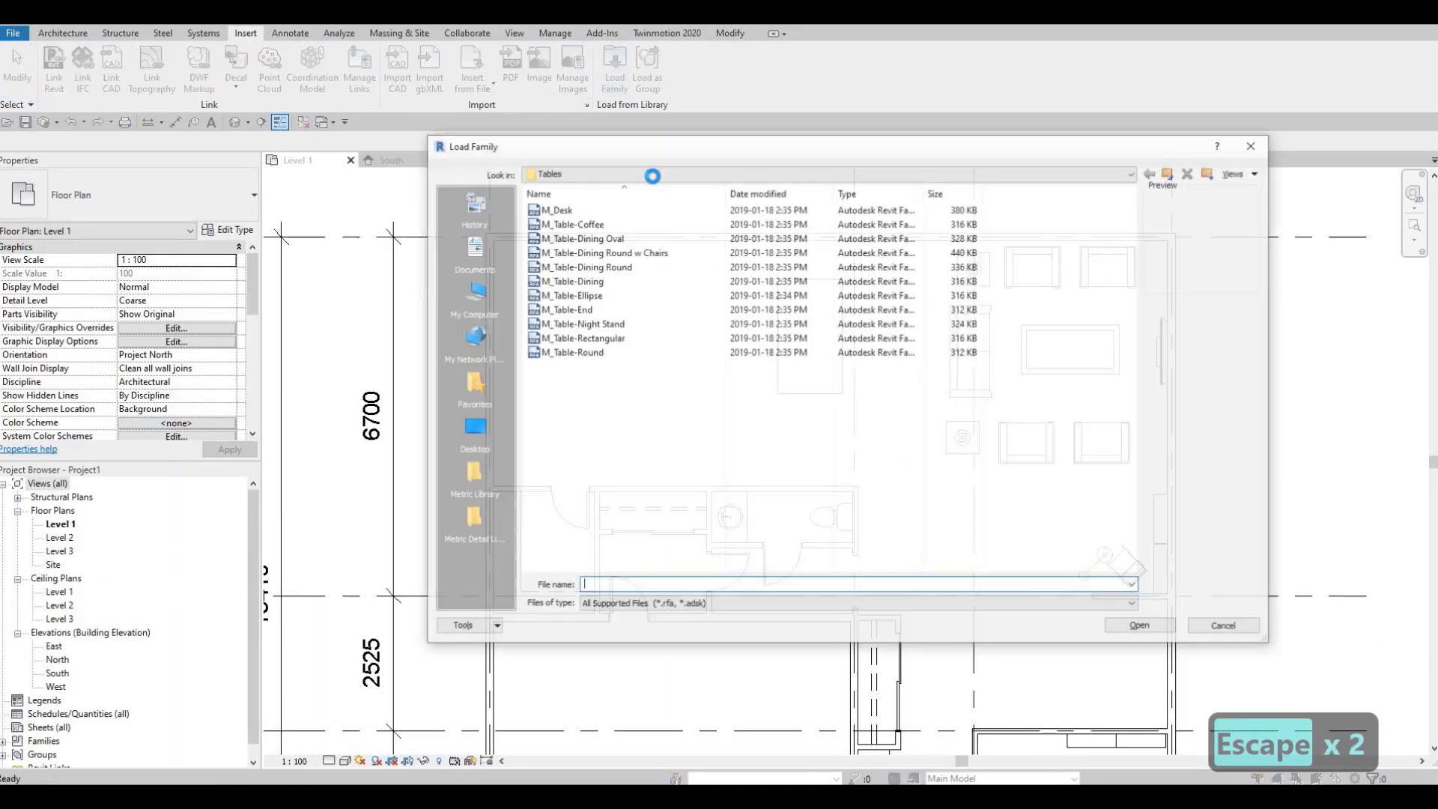
pyautogui.click(653, 174)
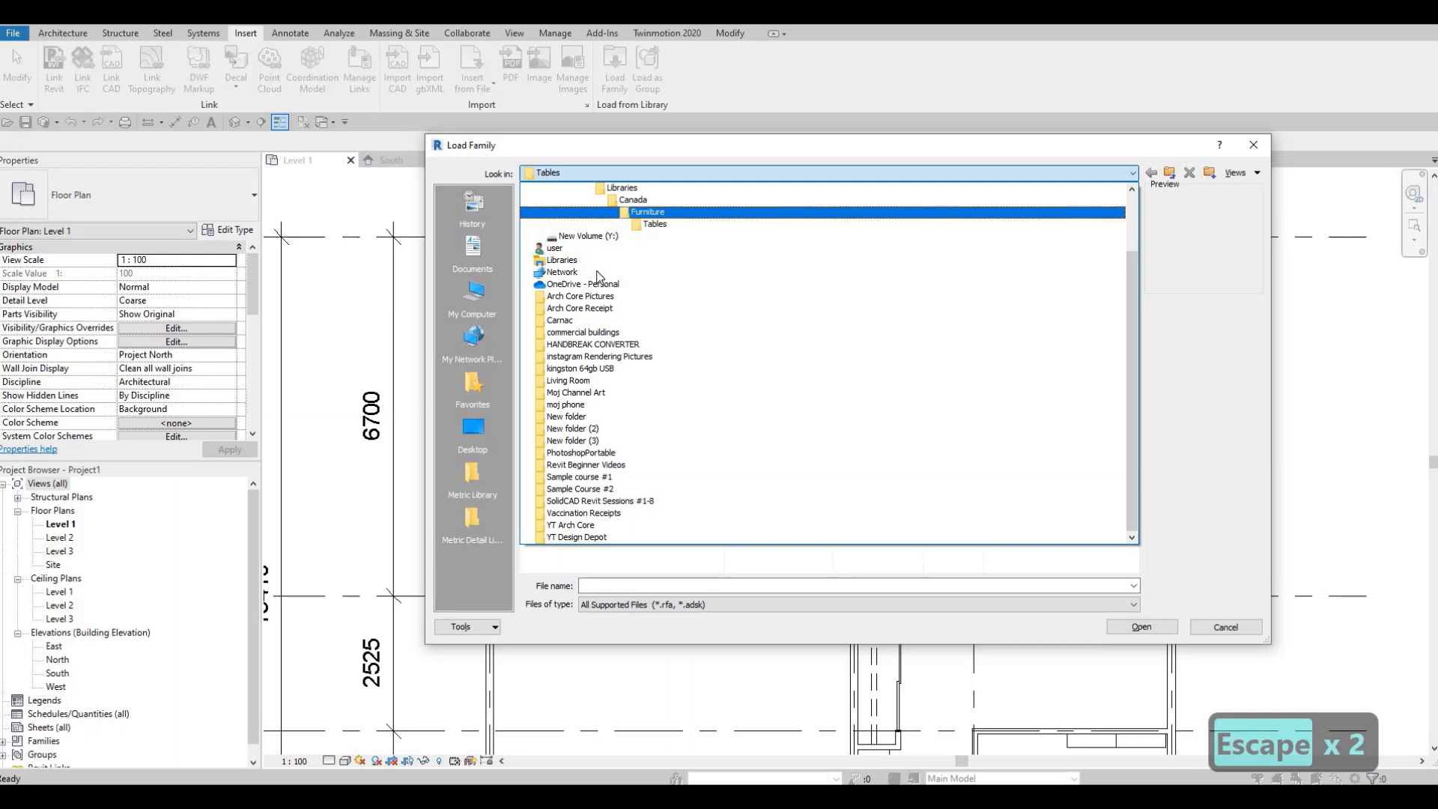
pyautogui.click(648, 212)
pyautogui.doubleClick(589, 232)
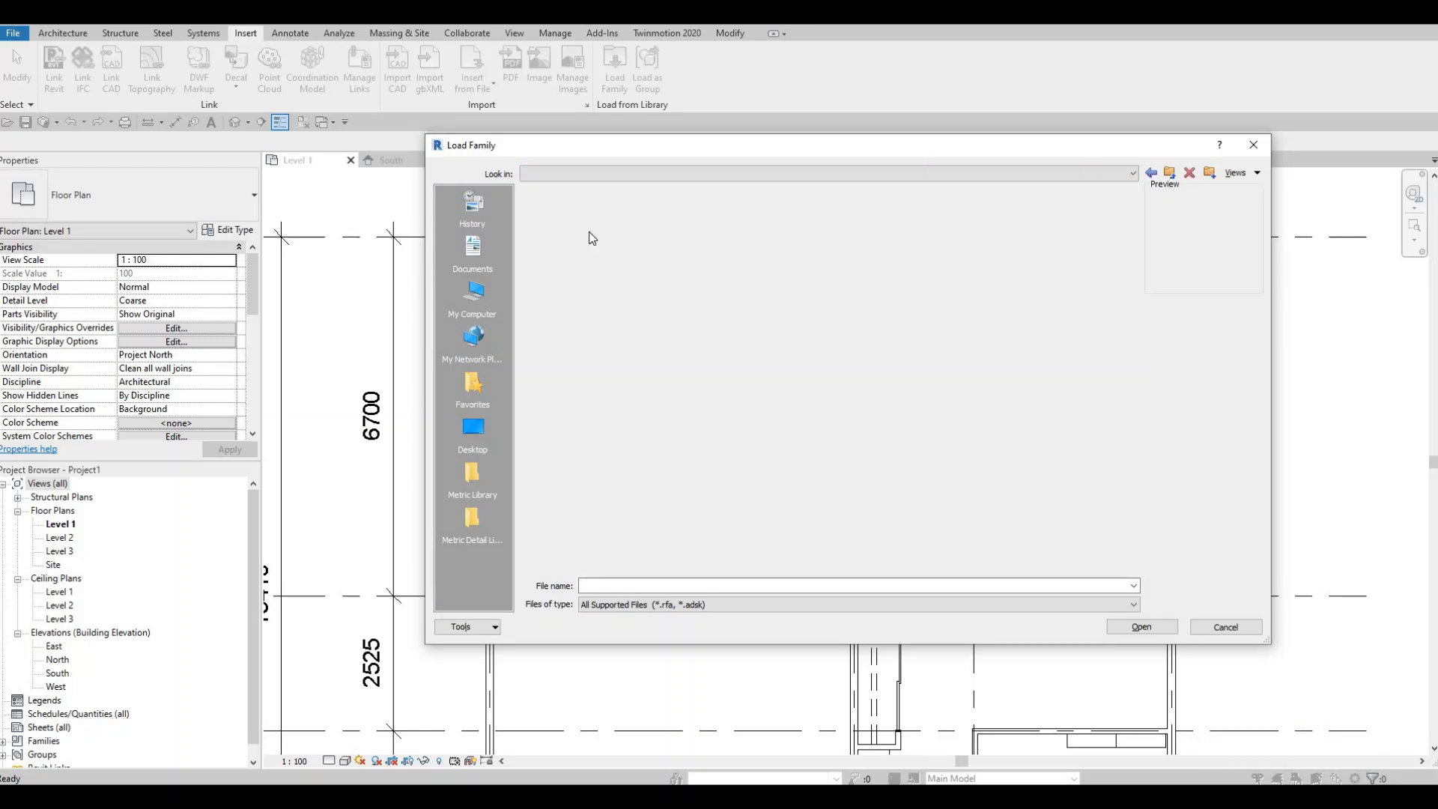
pyautogui.click(573, 223)
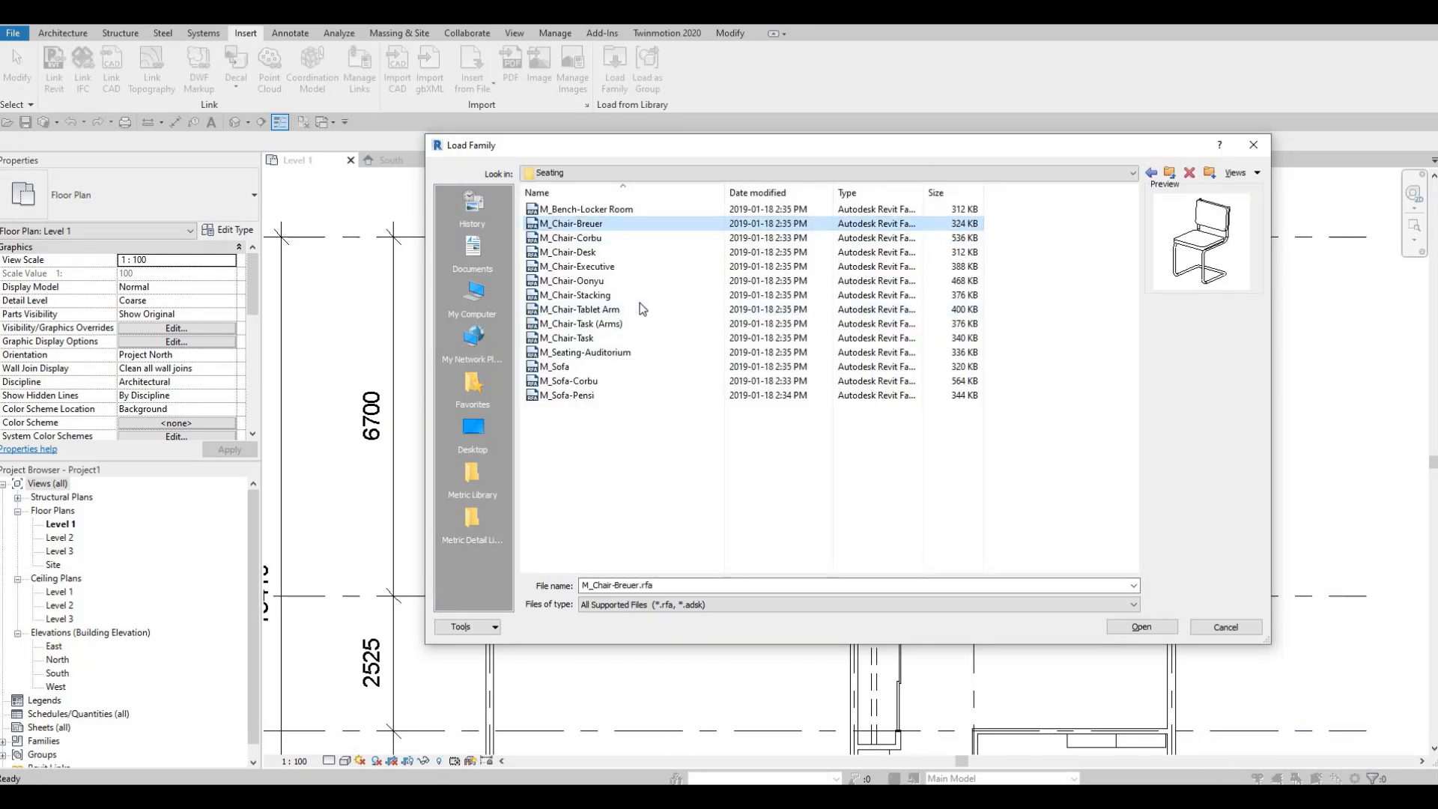
pyautogui.click(1132, 627)
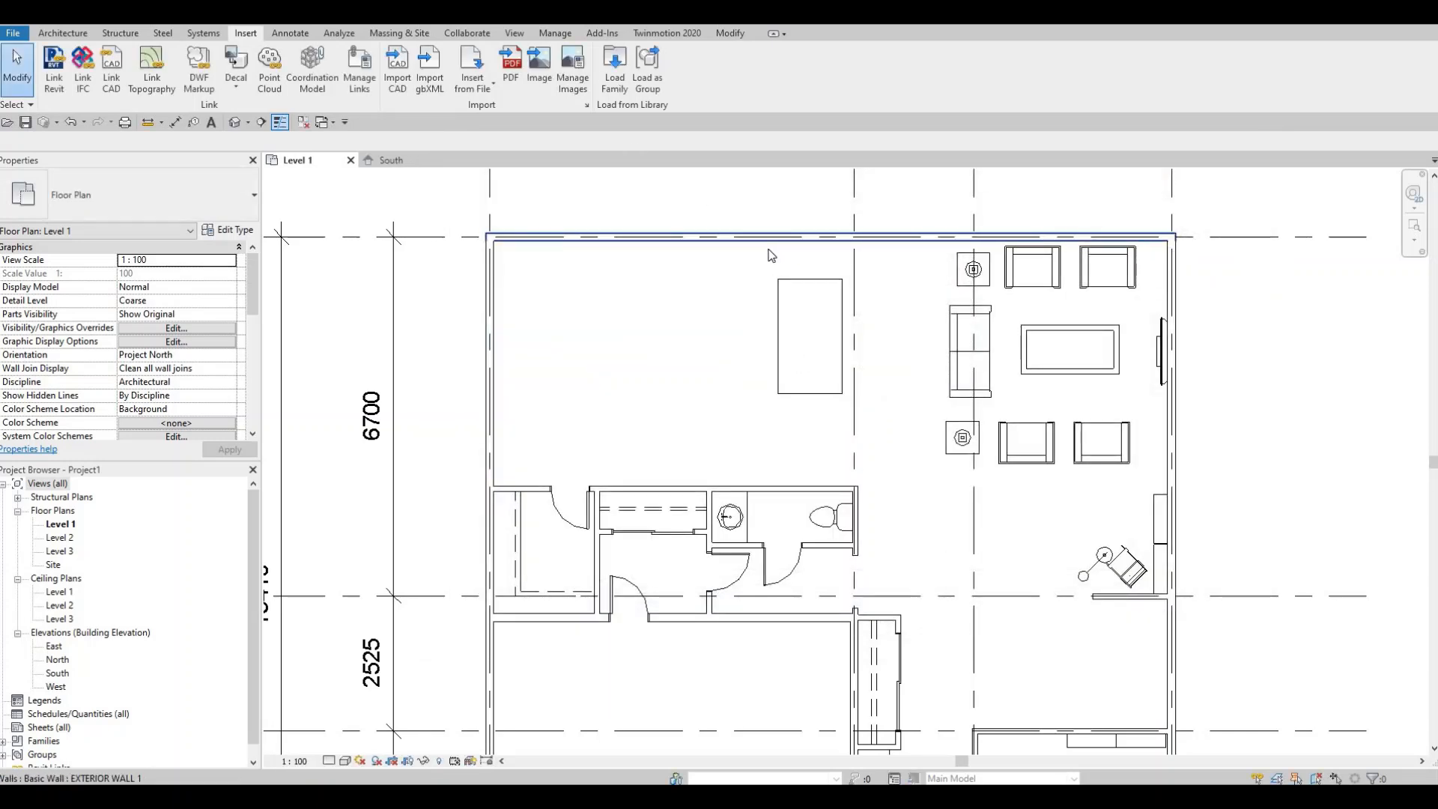
# - Place a rotated Breuer chair at the north end of the dining table
pyautogui.press('c')
pyautogui.press('m')
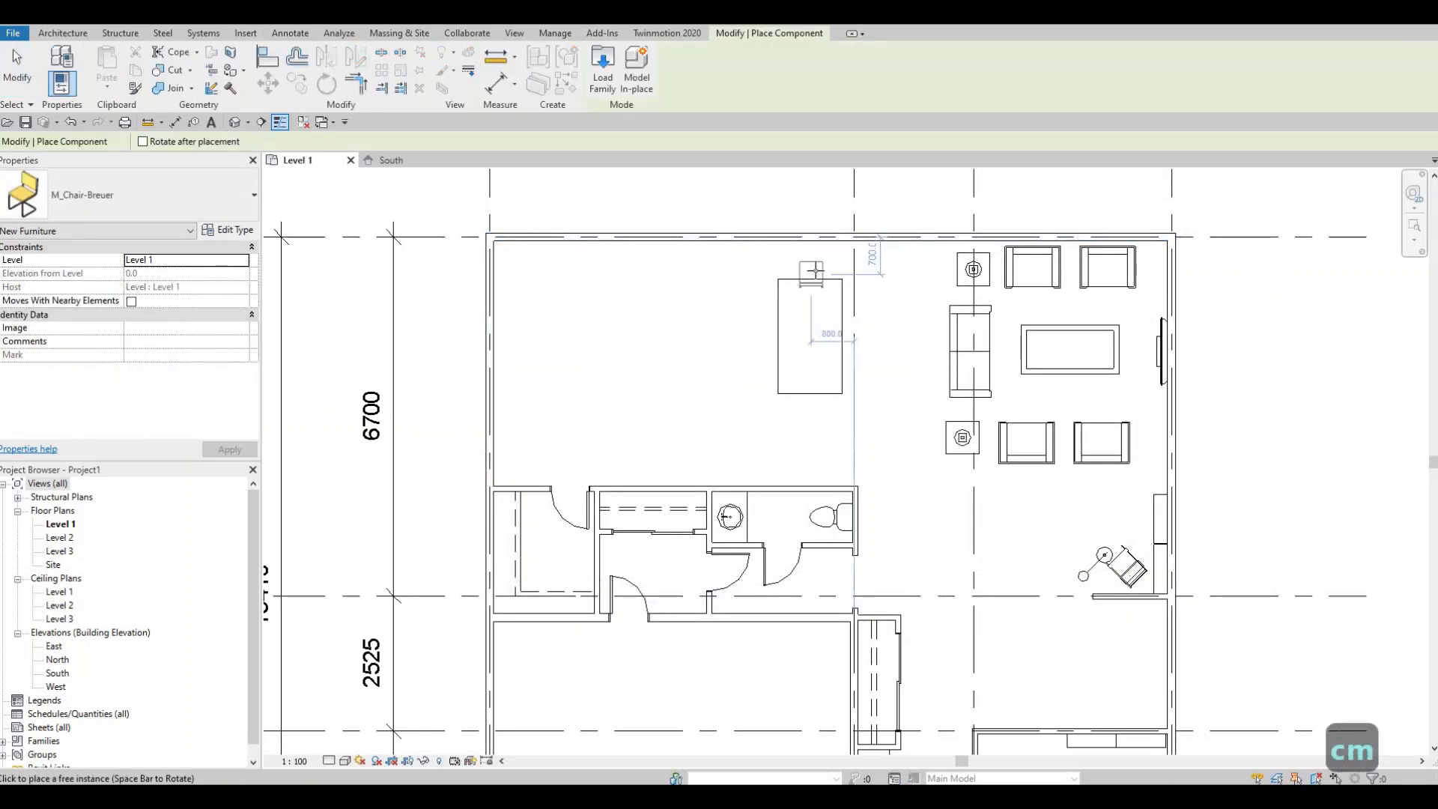
pyautogui.press('space')
pyautogui.press('space')
pyautogui.press('space')
pyautogui.press('space')
pyautogui.press('space')
pyautogui.press('space')
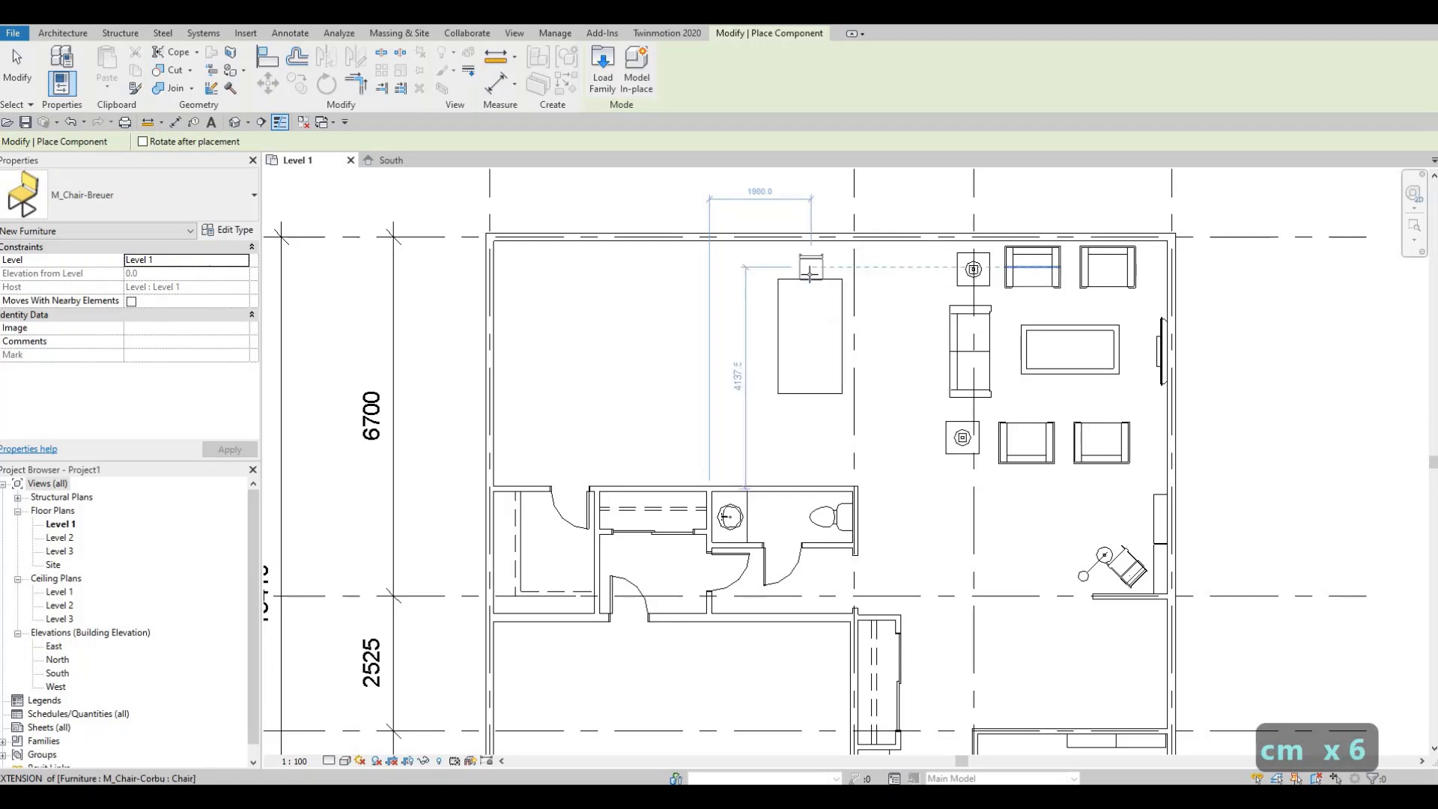
pyautogui.scroll(2, 809, 272)
pyautogui.click(796, 282)
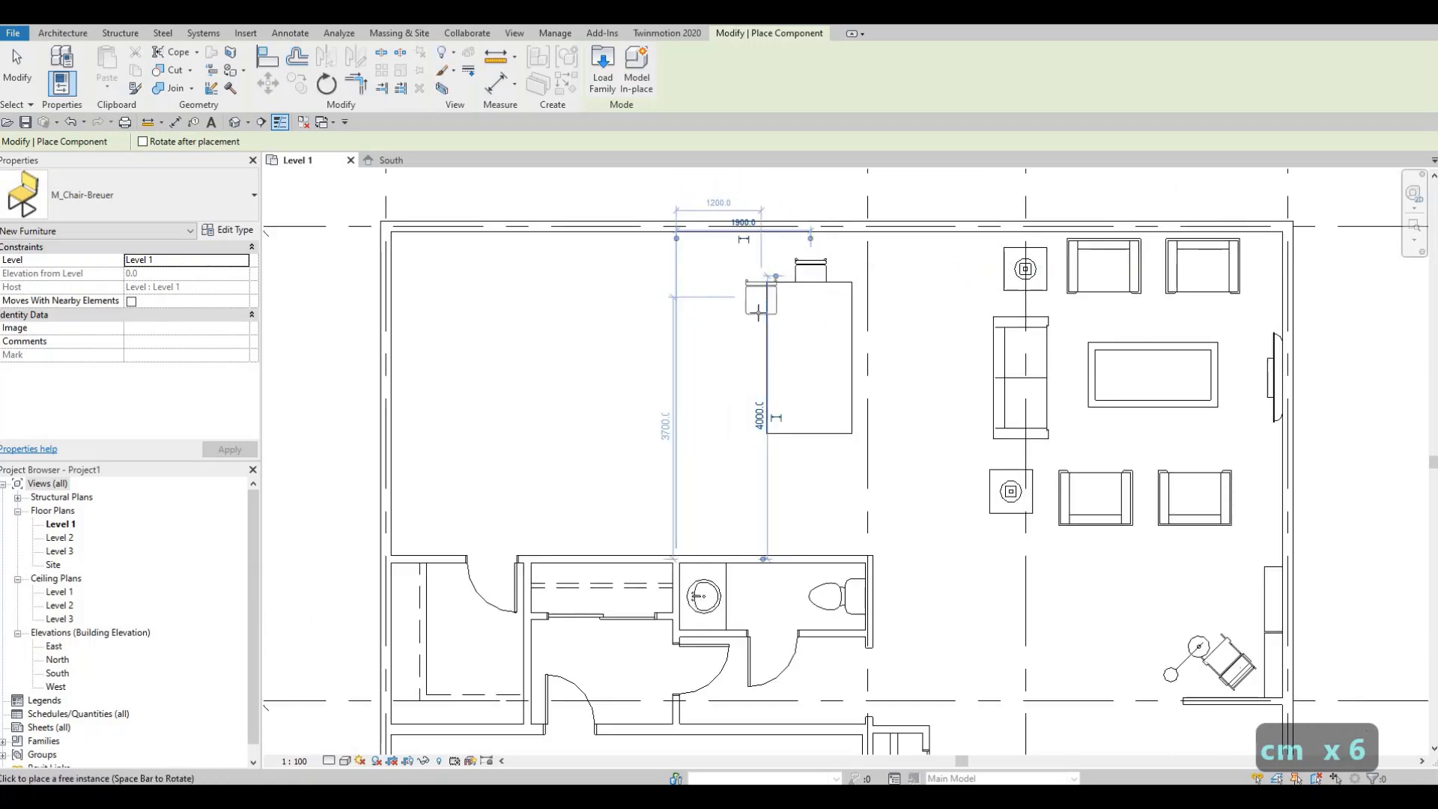
# - Place two Breuer chairs rotated to face the table along its west side
pyautogui.press('space')
pyautogui.press('space')
pyautogui.press('space')
pyautogui.press('space')
pyautogui.press('space')
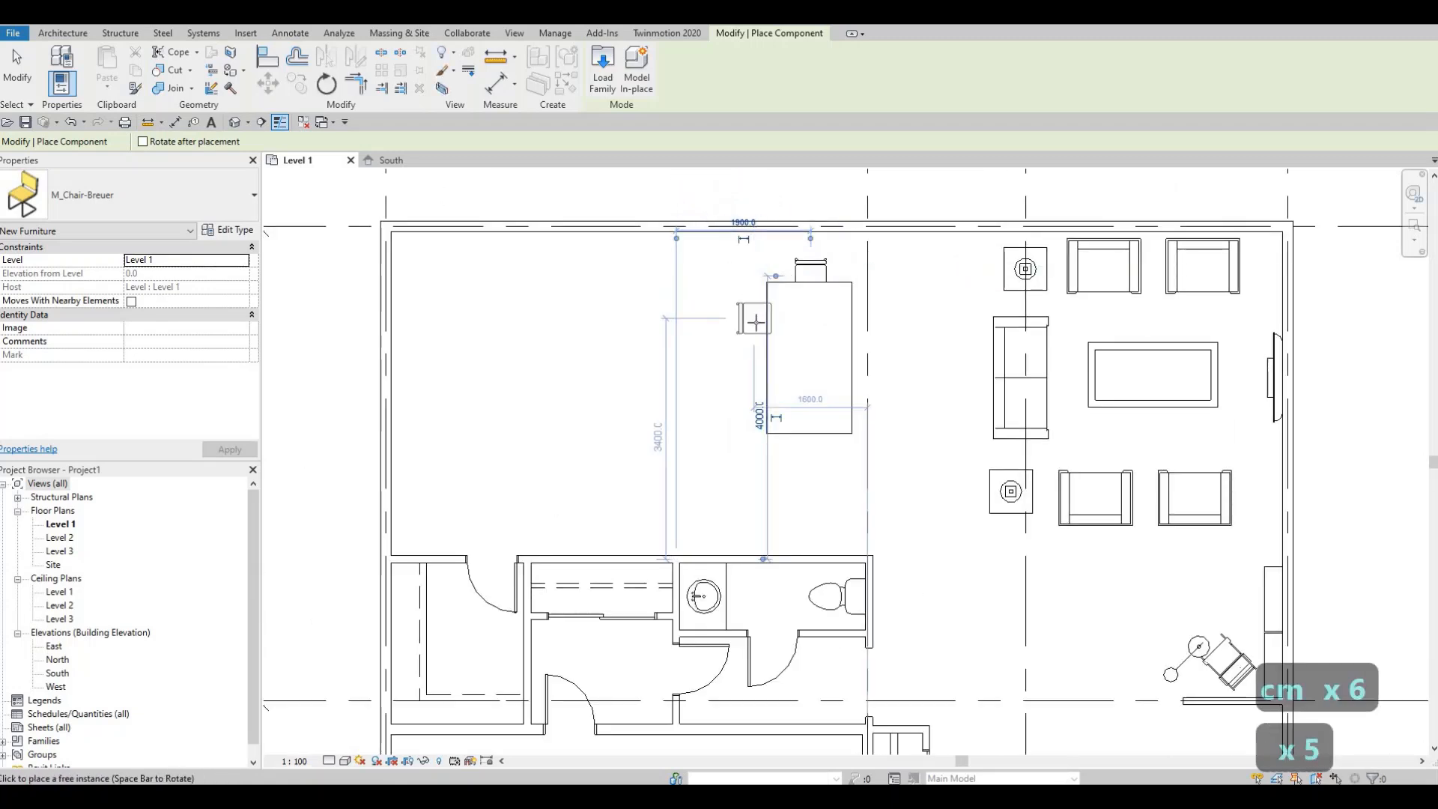
pyautogui.click(756, 369)
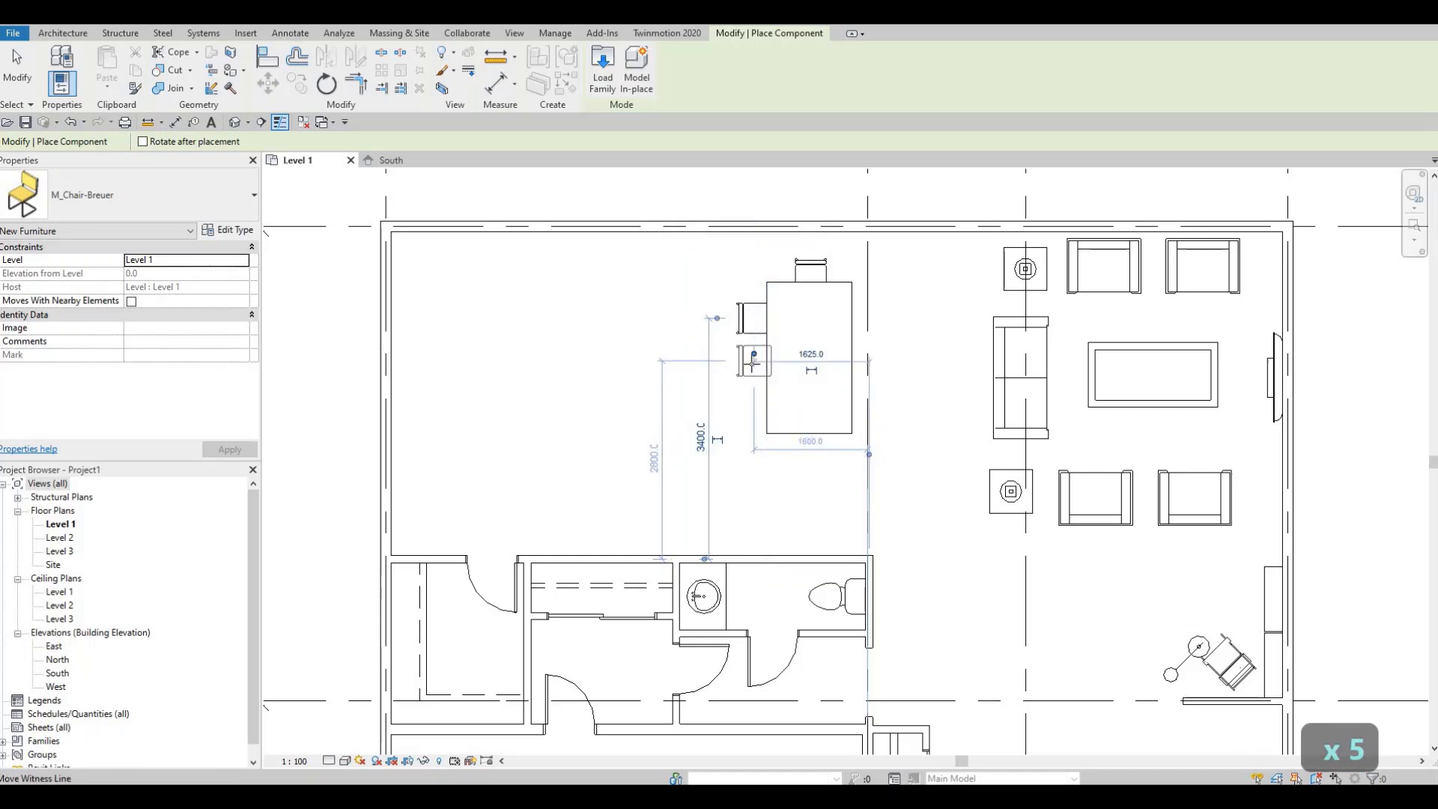
pyautogui.click(753, 363)
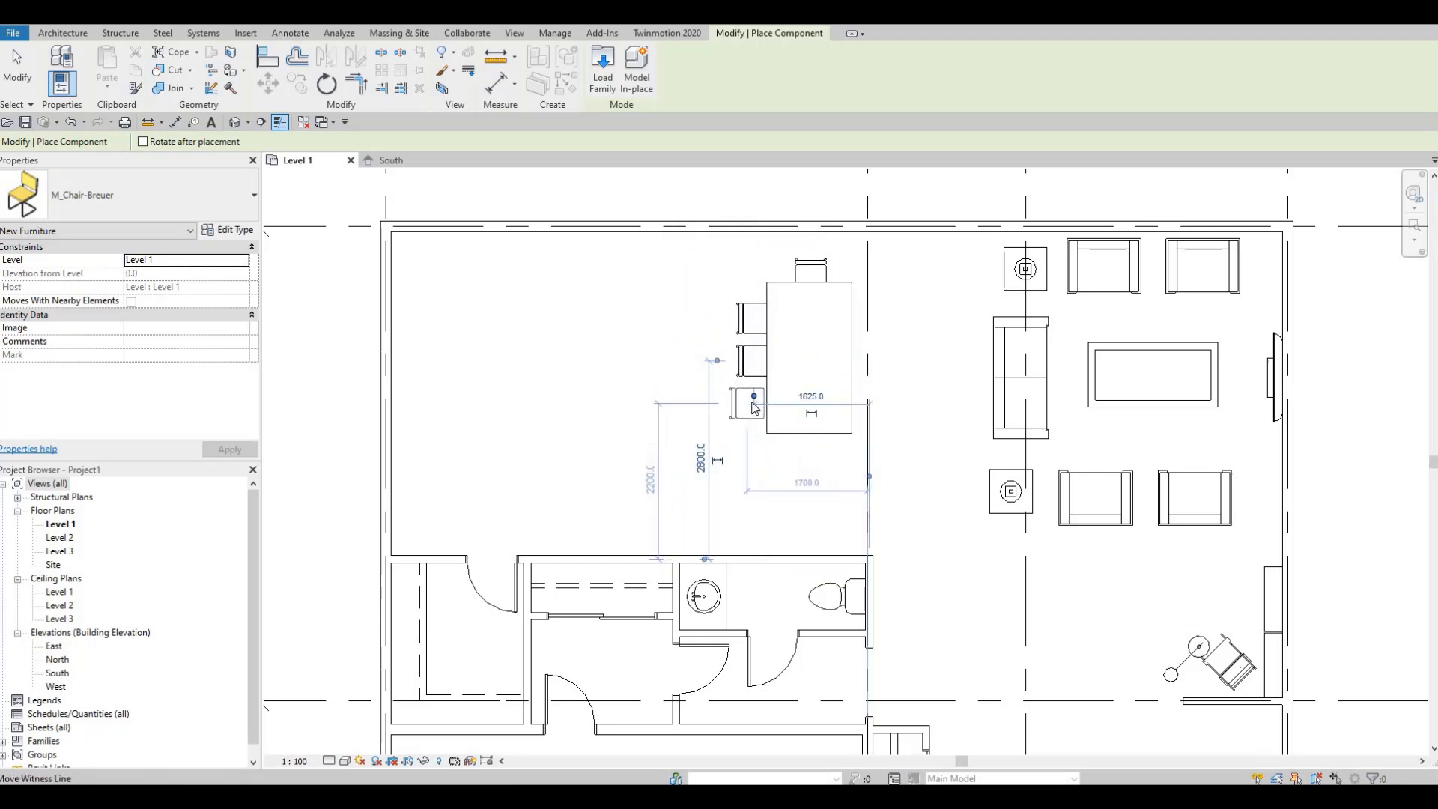
pyautogui.press('Escape')
pyautogui.press('Escape')
pyautogui.press('Escape')
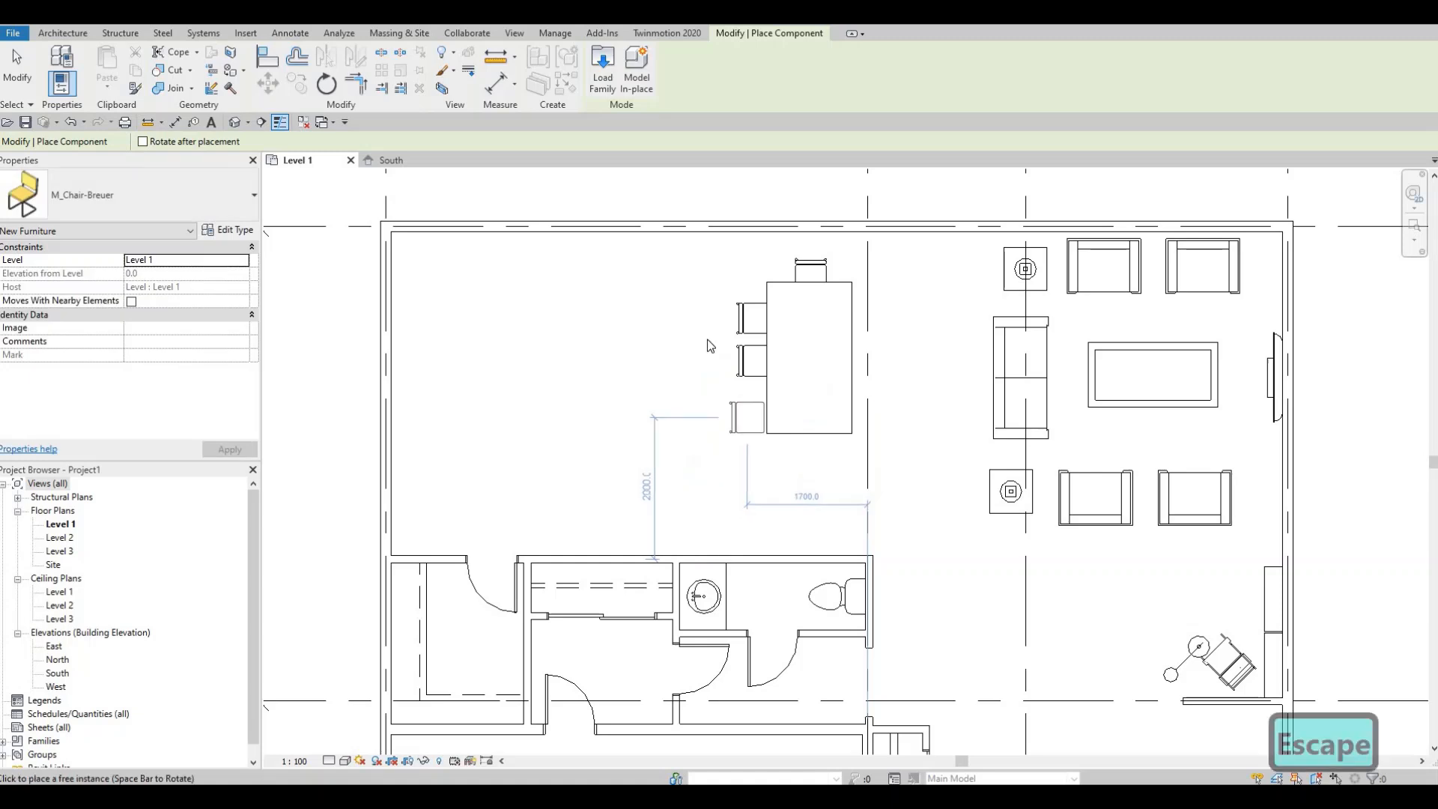
pyautogui.click(298, 85)
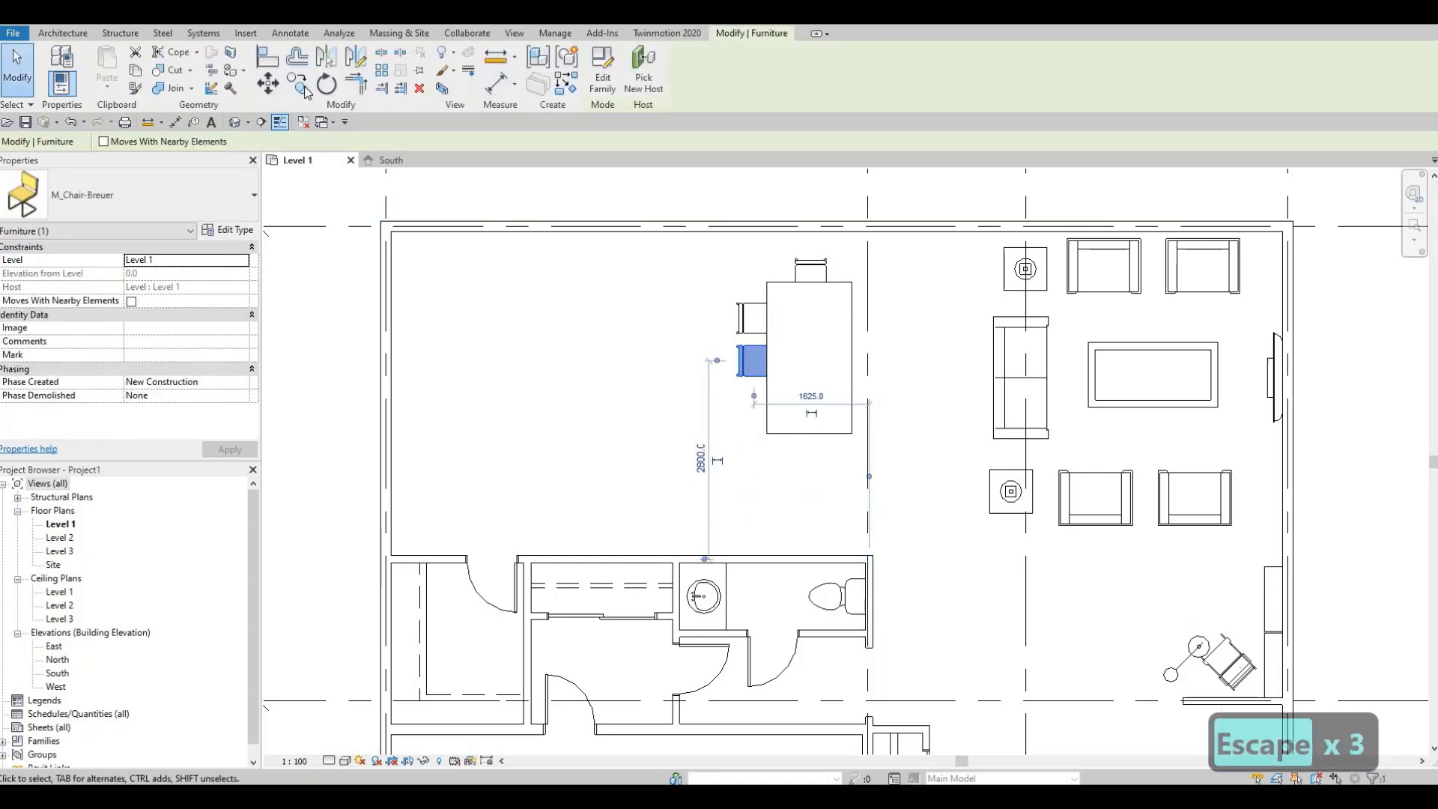
# - Copy the Breuer chair to add a third chair along the dining table's west side
pyautogui.click(807, 359)
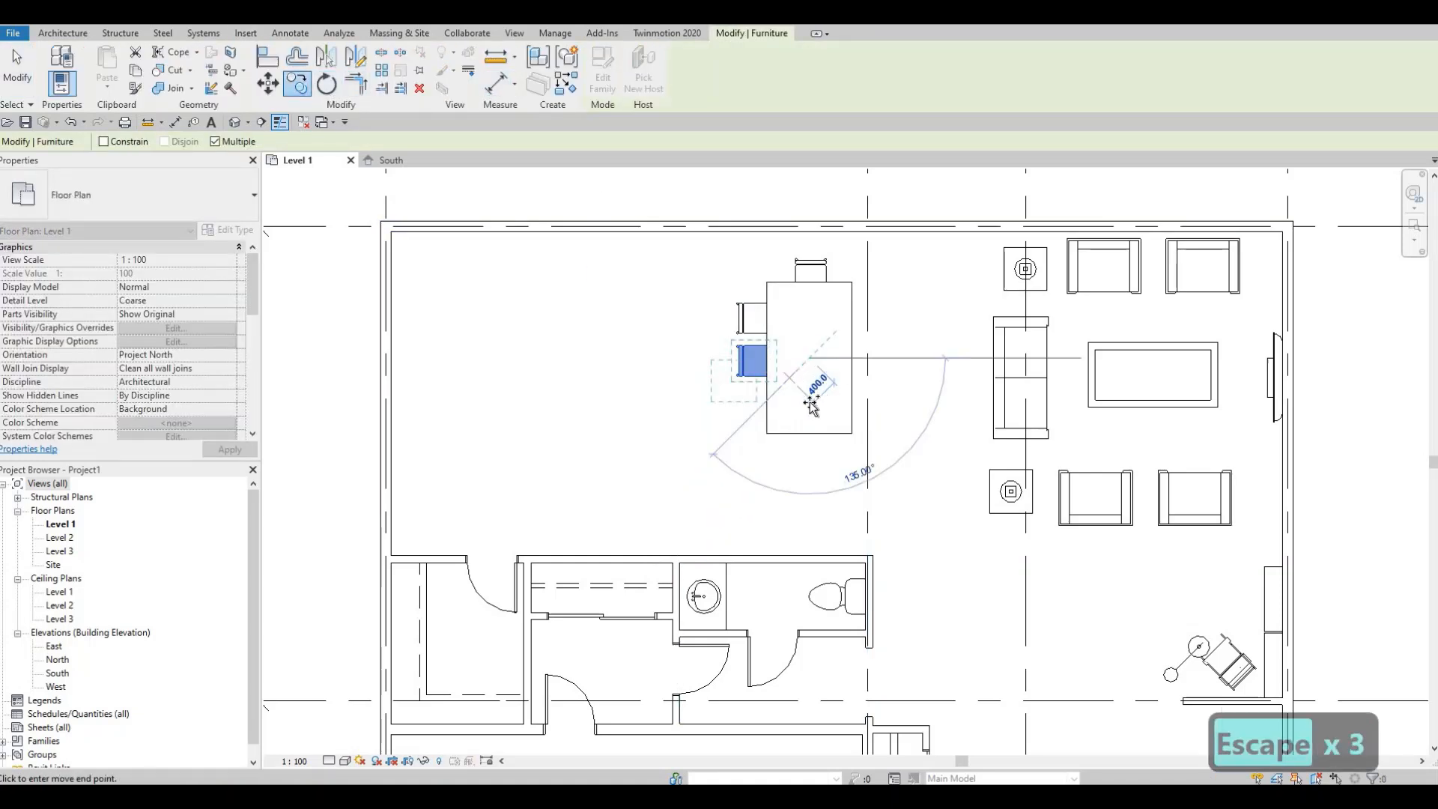
pyautogui.click(774, 426)
pyautogui.click(773, 468)
pyautogui.press('Escape')
pyautogui.press('Escape')
pyautogui.press('Escape')
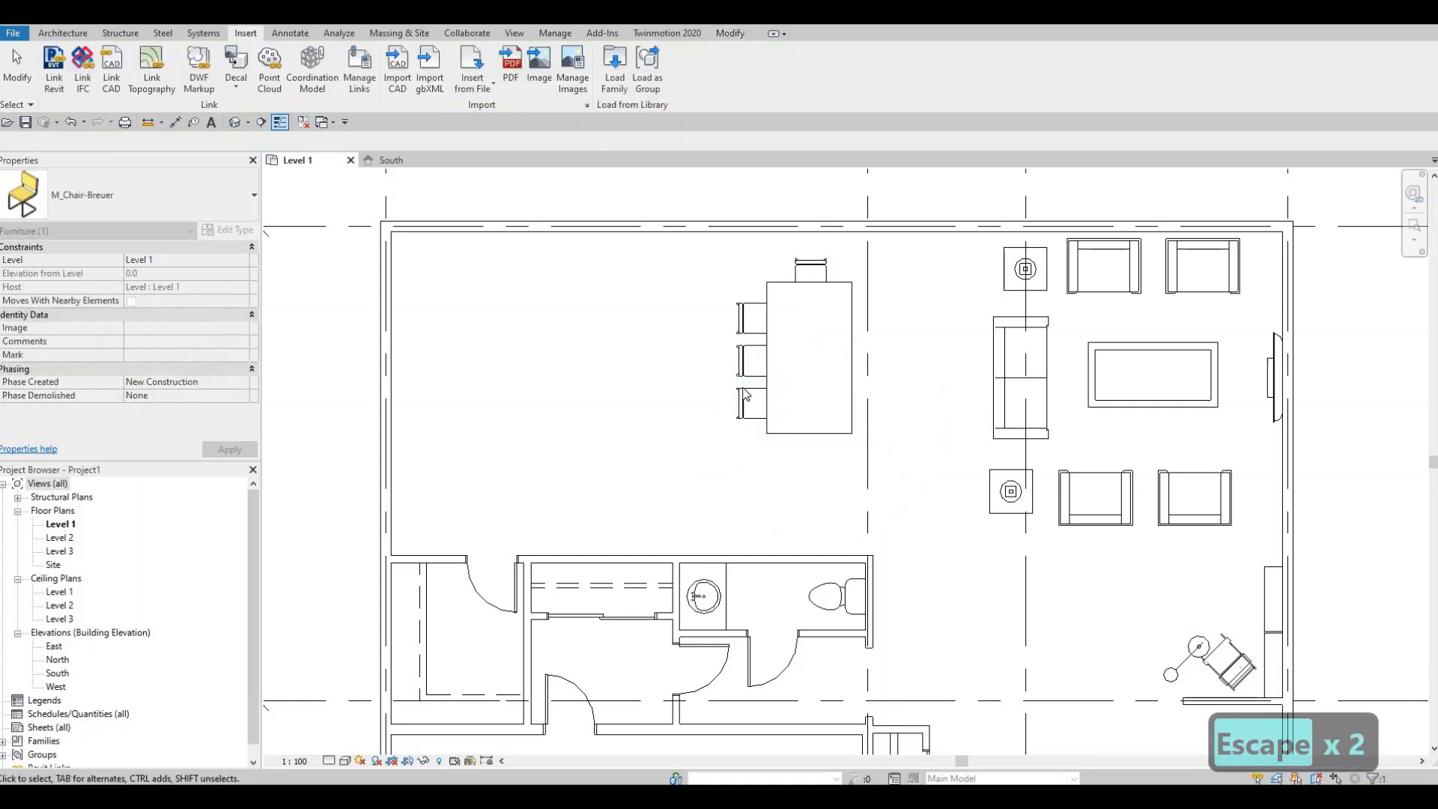
# - Mirror the three west-side chairs about the table's vertical centre line to seat three chairs on the east side
pyautogui.moveTo(683, 307); pyautogui.dragTo(684, 307)
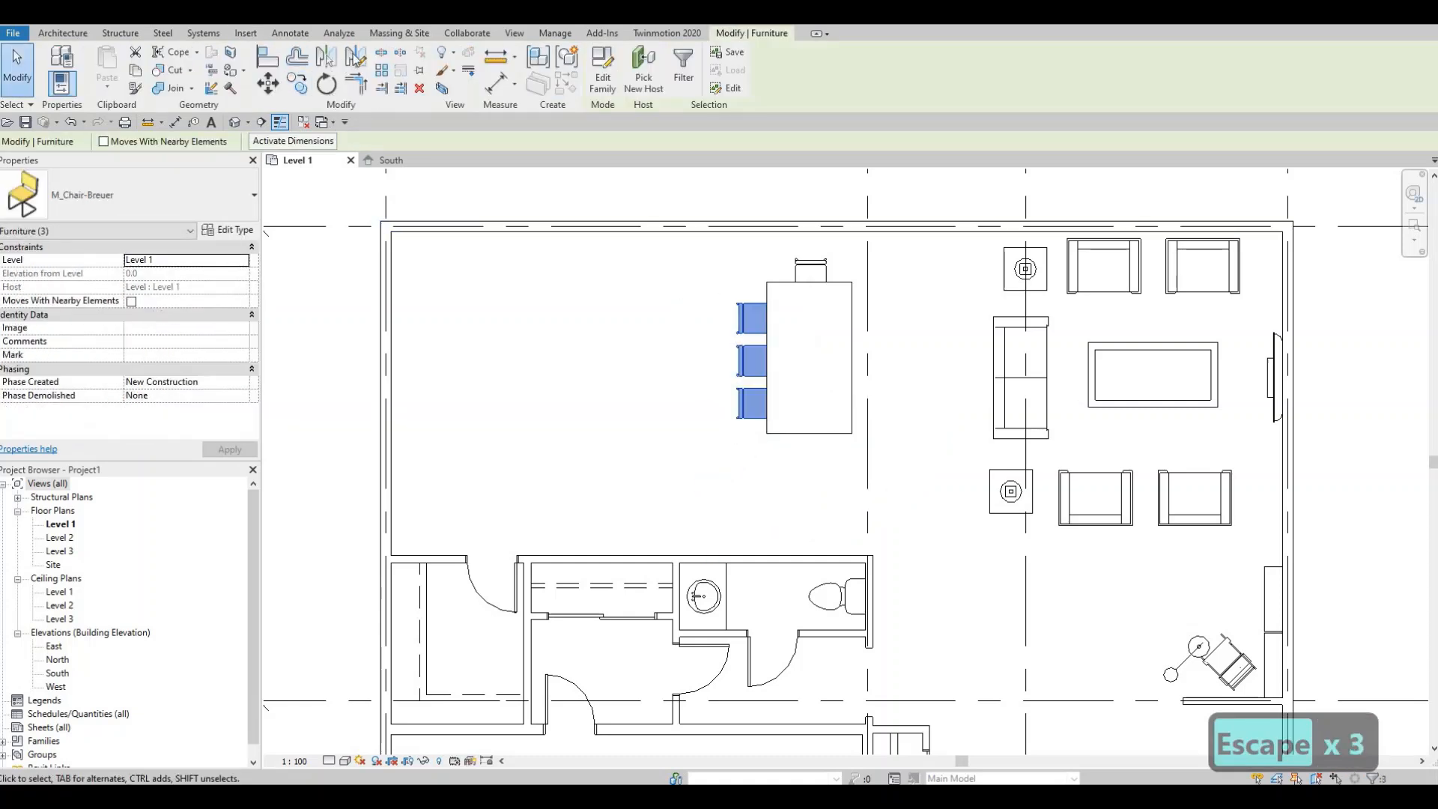
pyautogui.press('d')
pyautogui.press('m')
pyautogui.click(809, 309)
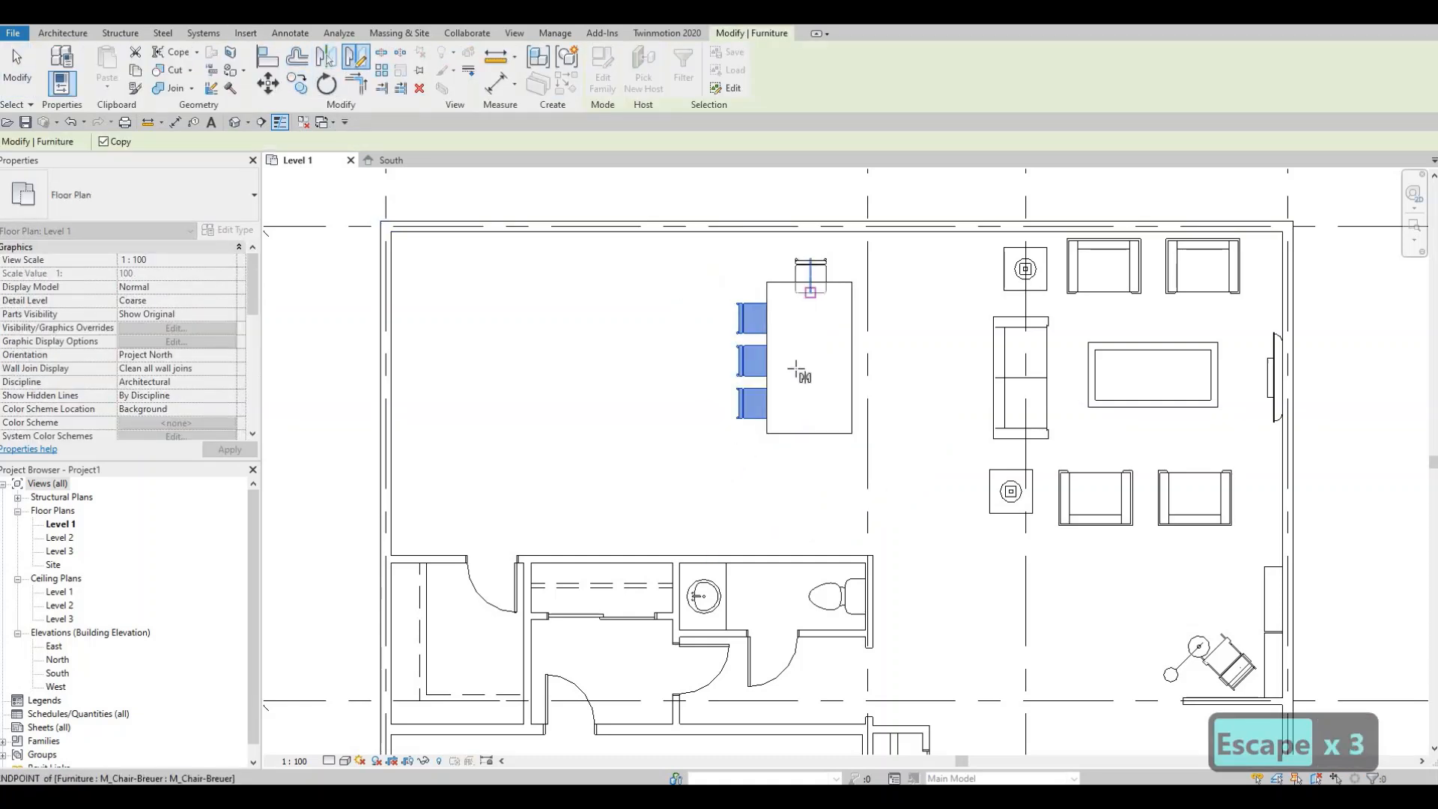
pyautogui.click(810, 375)
pyautogui.press('Escape')
pyautogui.press('Escape')
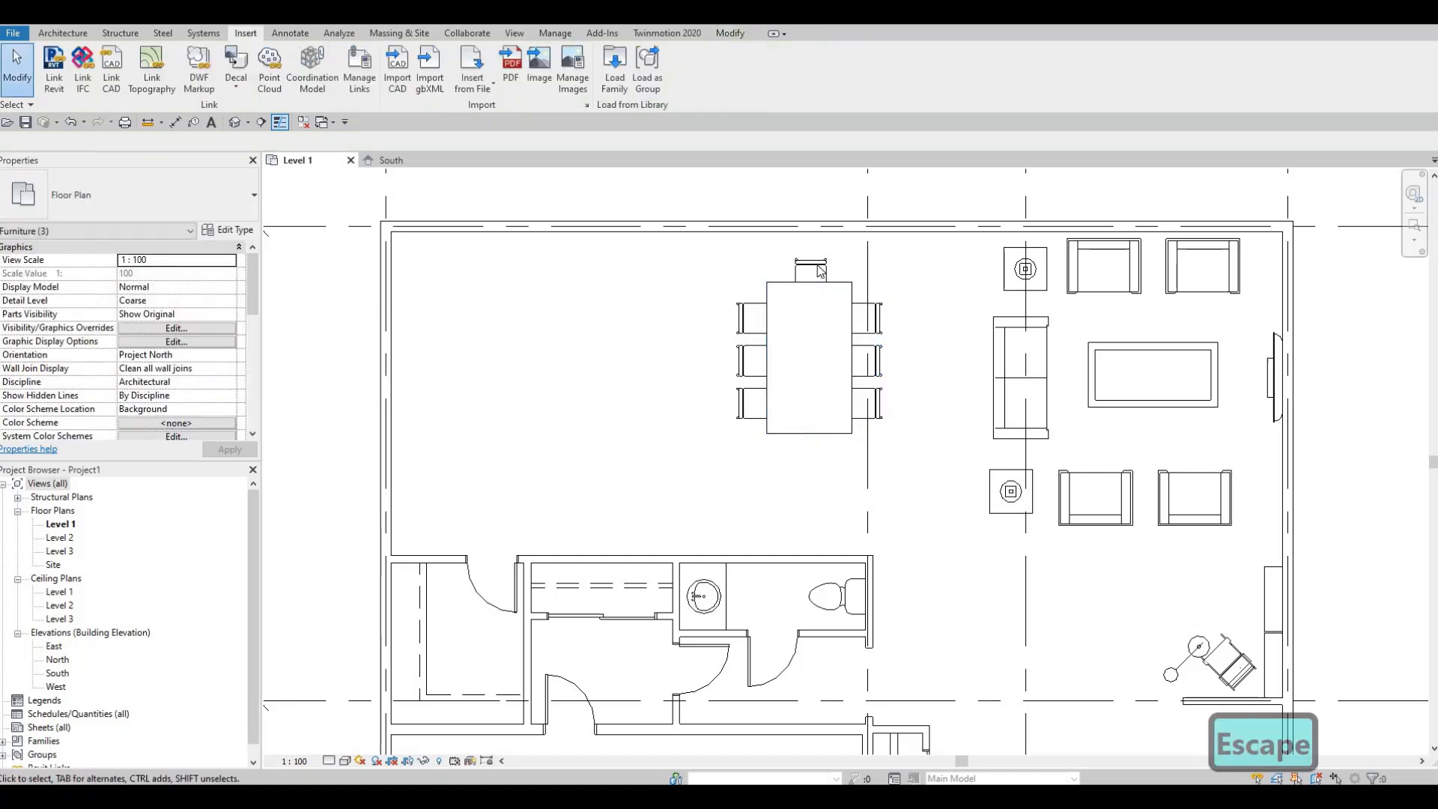
# - Mirror the north end chair about the table's horizontal centre line to add a chair at the south end
pyautogui.click(810, 272)
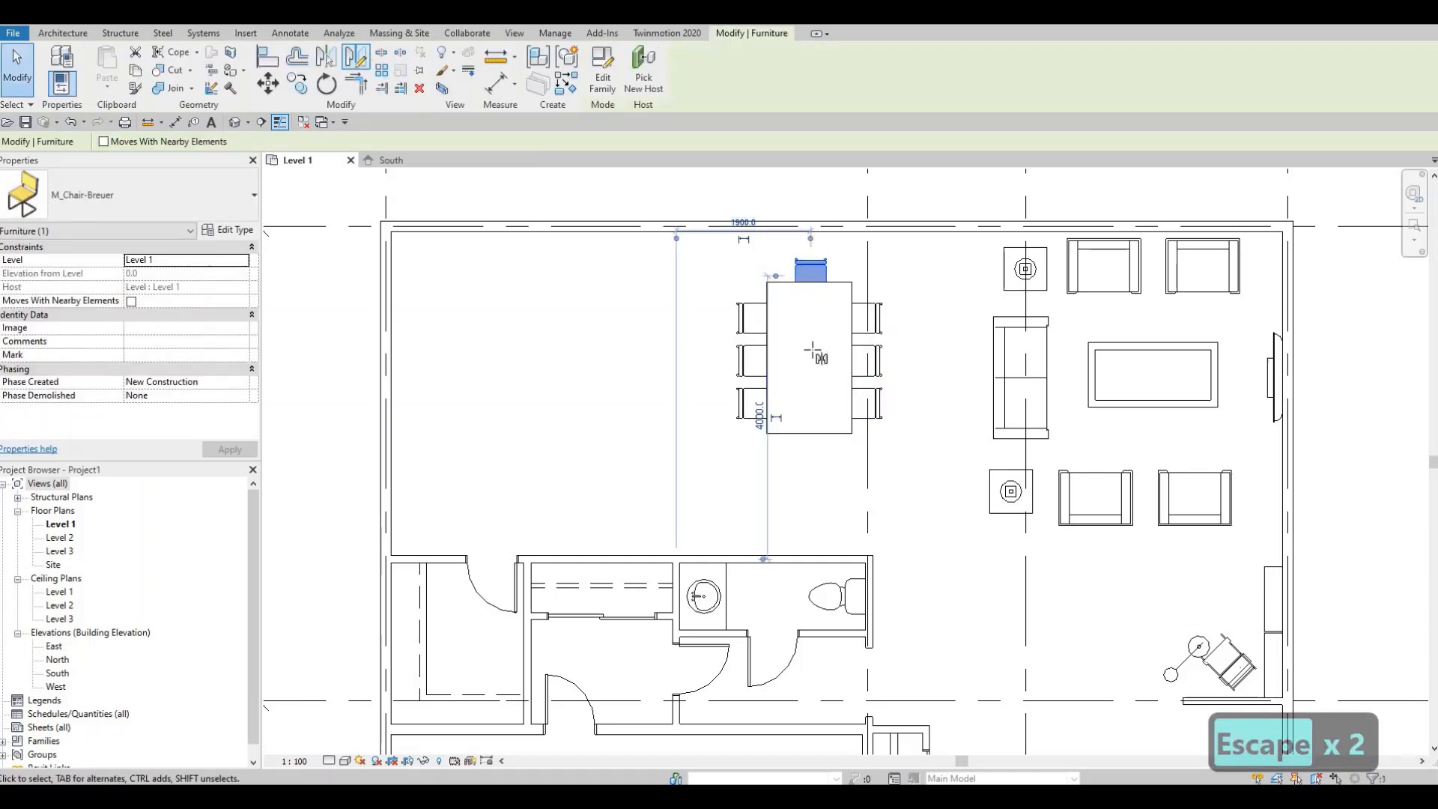
pyautogui.press('d')
pyautogui.press('m')
pyautogui.click(794, 358)
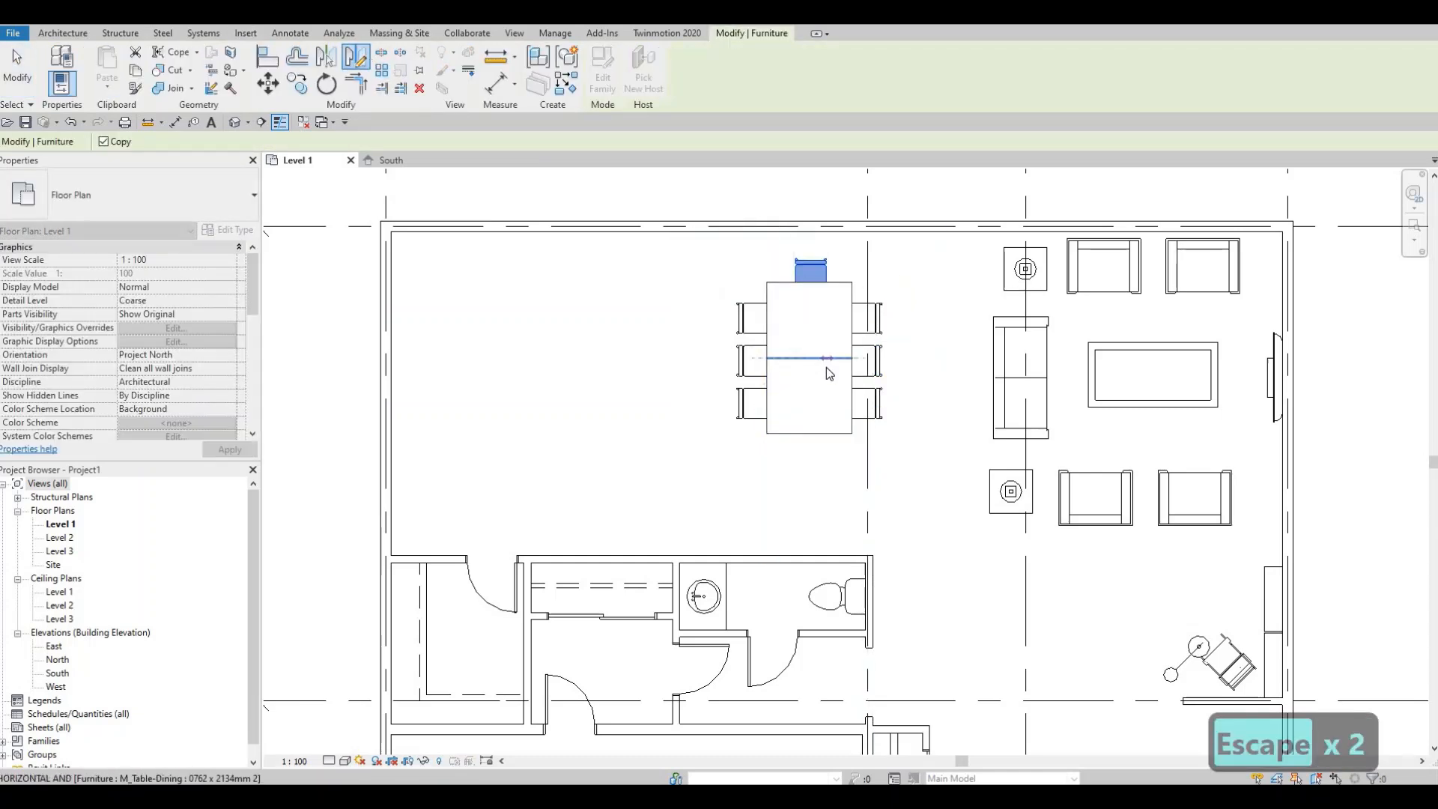
pyautogui.click(828, 360)
pyautogui.press('Escape')
pyautogui.press('Escape')
pyautogui.press('Escape')
# - Select the dining table with all its chairs and nudge the whole set right and slightly down
pyautogui.moveTo(761, 411); pyautogui.dragTo(793, 395, button='middle')
pyautogui.scroll(-2, 794, 395)
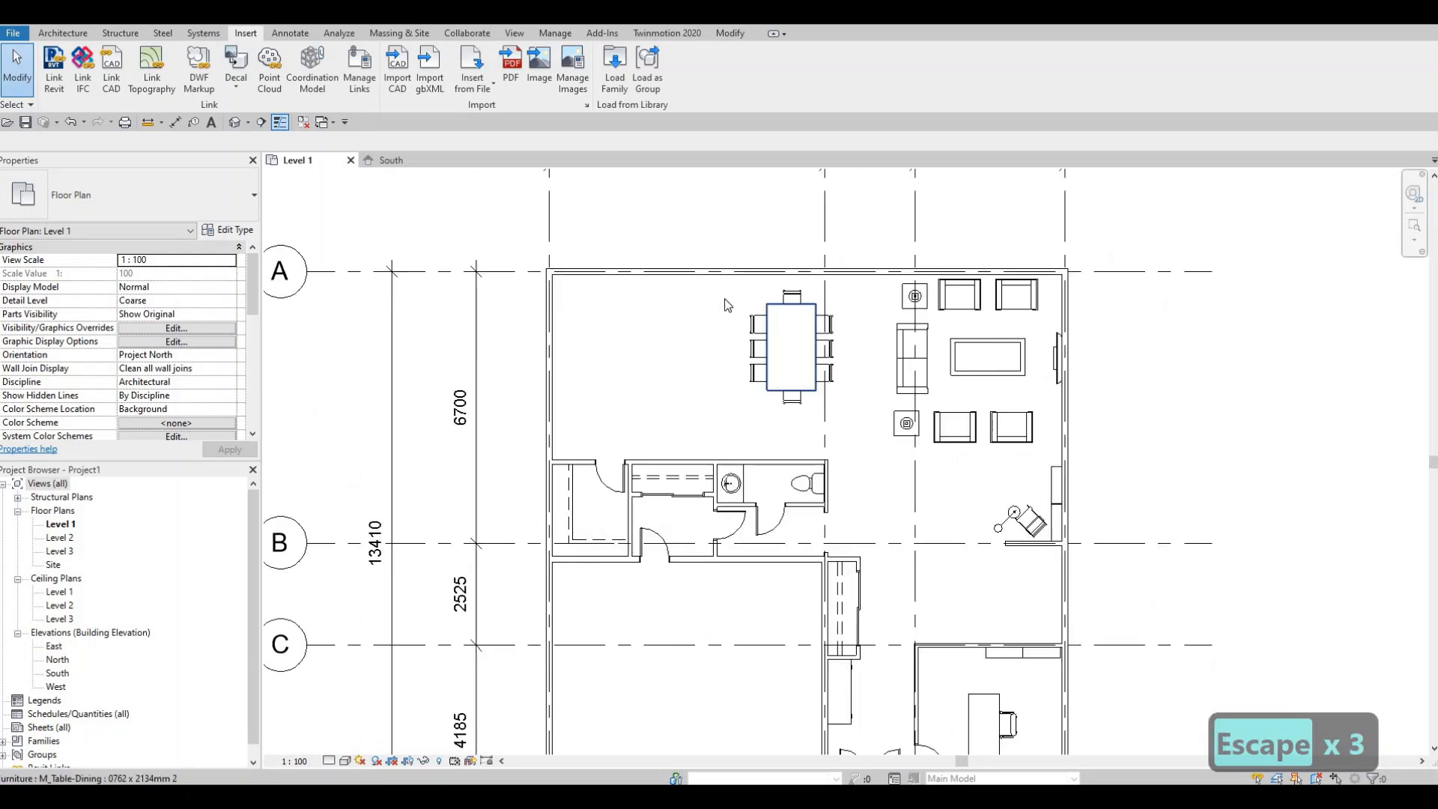
pyautogui.scroll(2, 702, 249)
pyautogui.moveTo(697, 204); pyautogui.dragTo(882, 464)
pyautogui.press('Down')
pyautogui.press('Down')
pyautogui.press('Right')
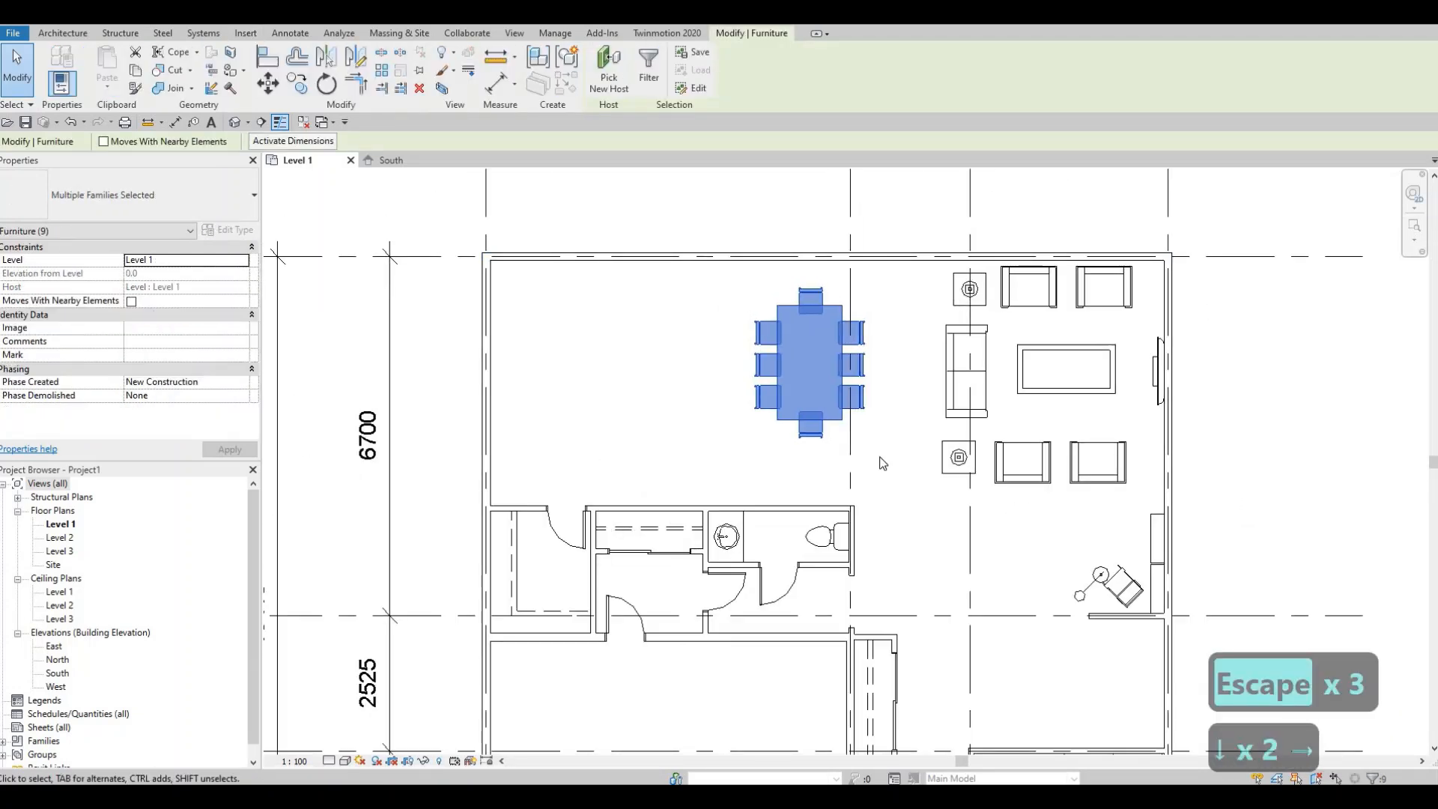
pyautogui.press('Up')
pyautogui.press('Right')
pyautogui.press('Right')
pyautogui.press('Right')
pyautogui.press('Right')
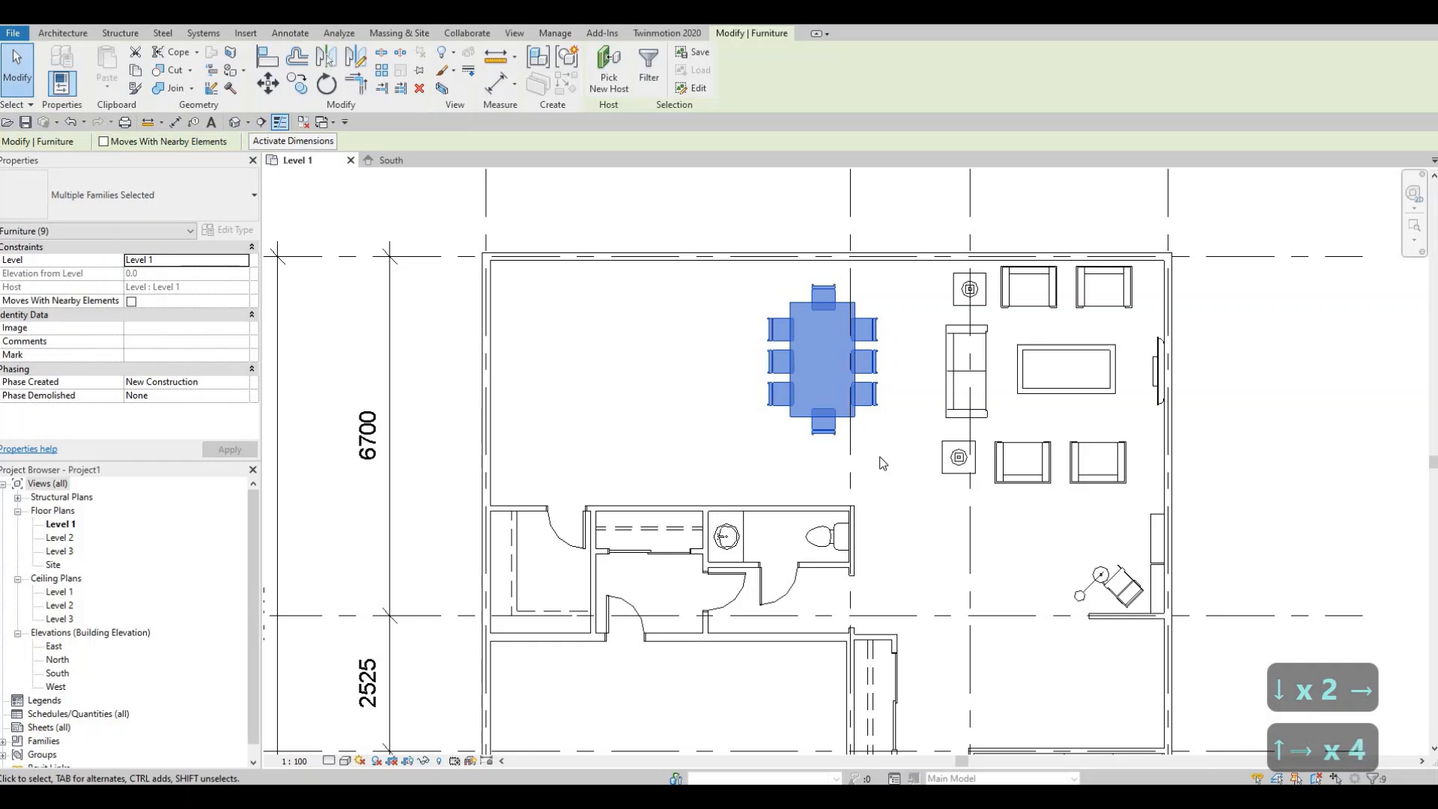
pyautogui.press('Up')
pyautogui.press('Right')
pyautogui.press('Right')
pyautogui.press('Down')
pyautogui.press('Down')
pyautogui.press('Down')
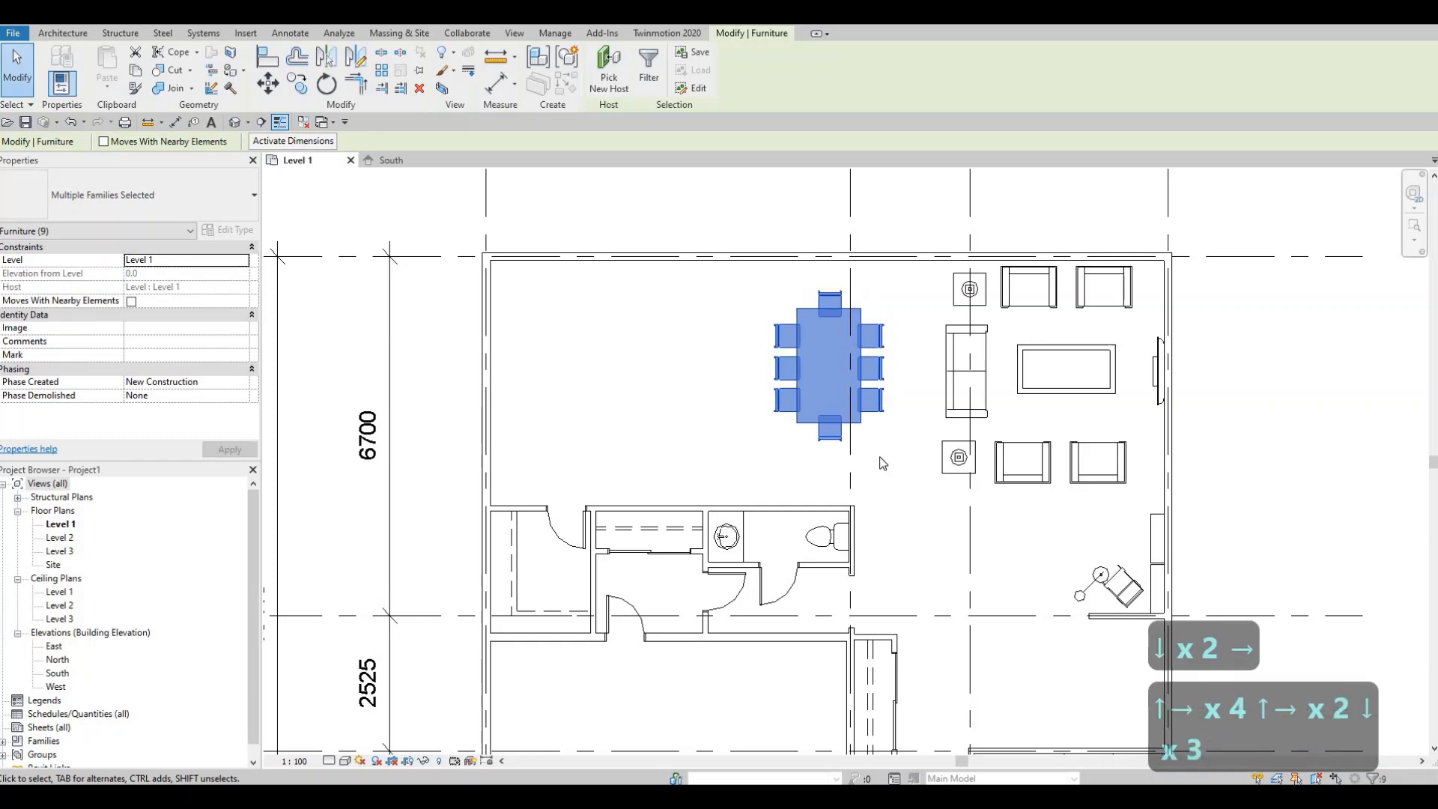
pyautogui.press('Left')
pyautogui.press('Escape')
pyautogui.press('Escape')
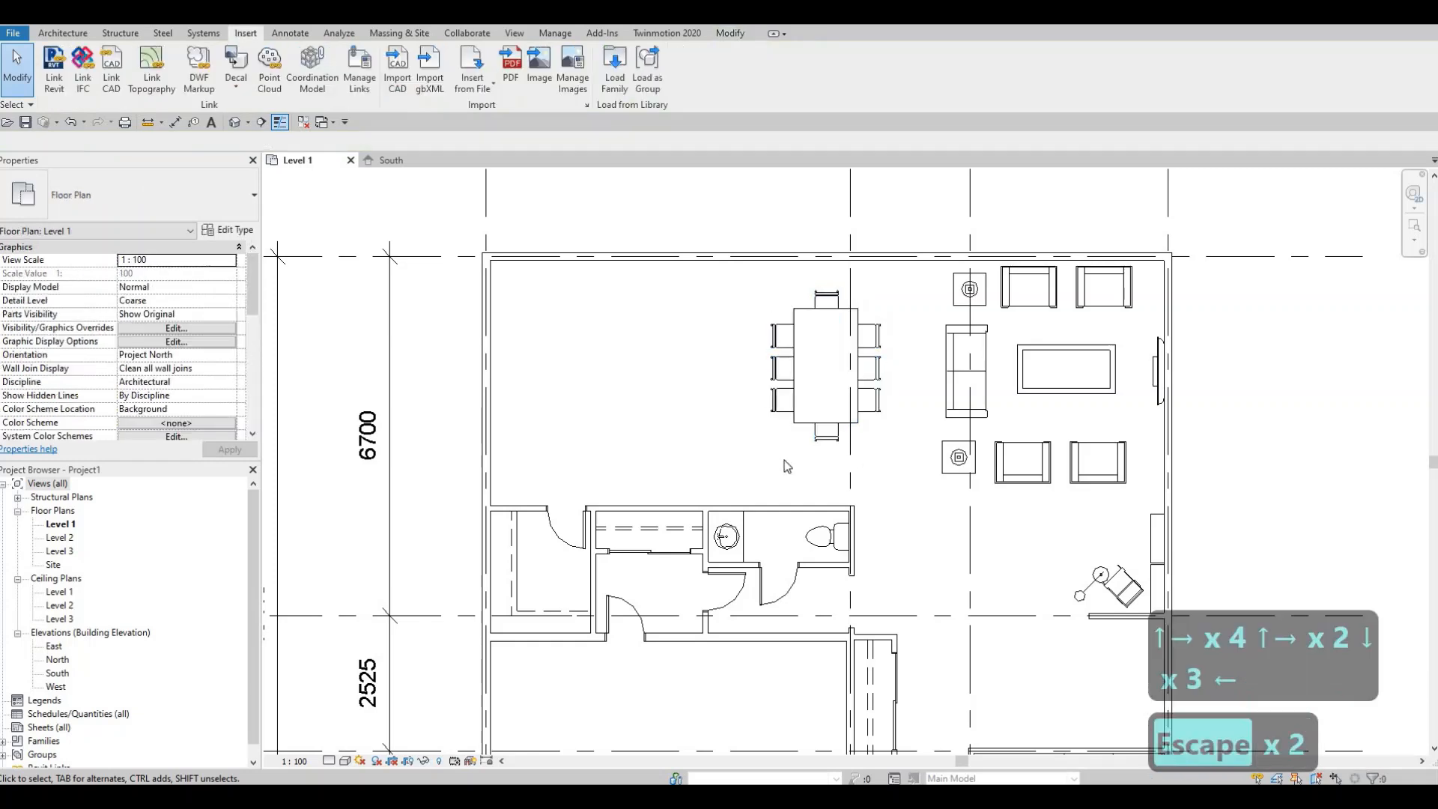
pyautogui.scroll(-2, 883, 367)
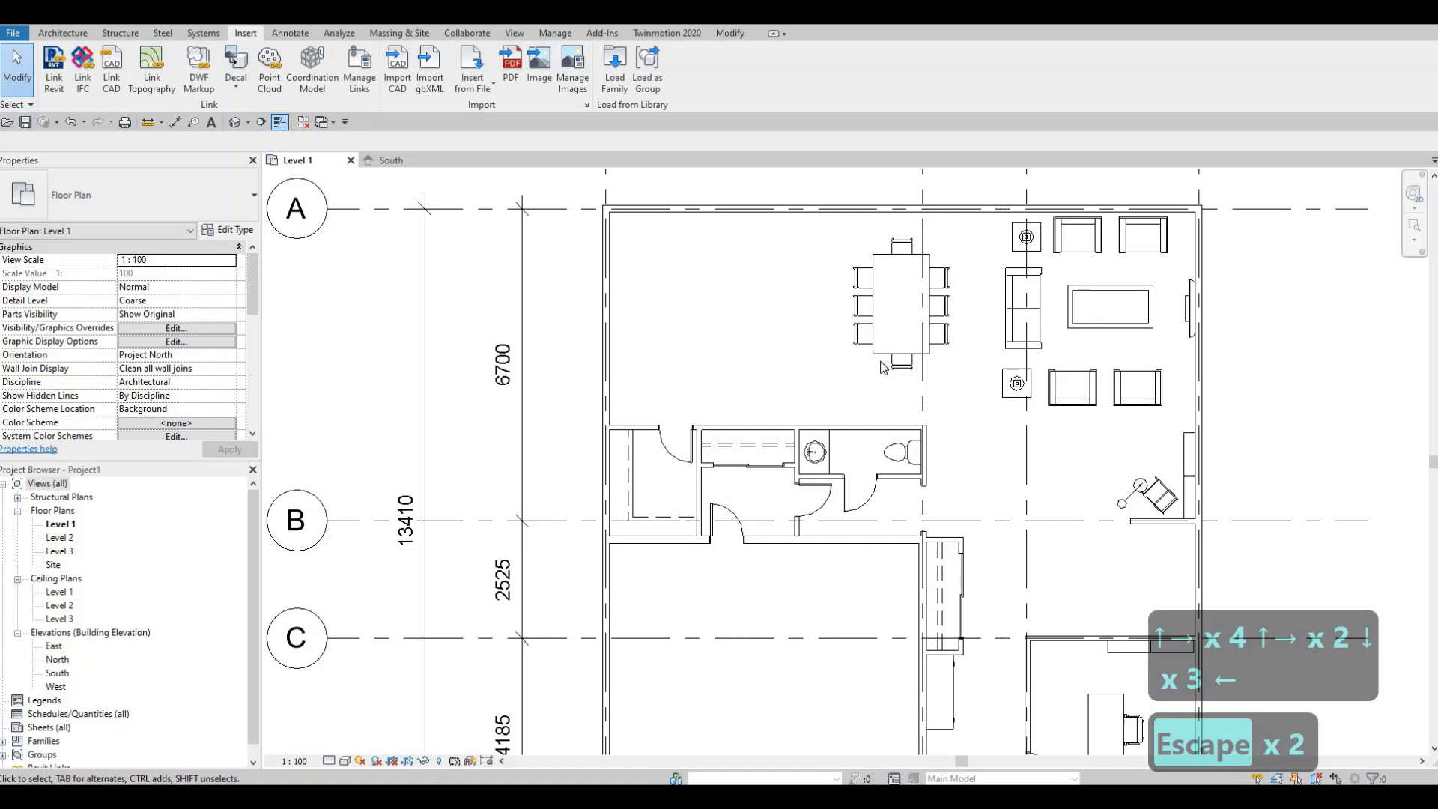
pyautogui.moveTo(724, 338); pyautogui.dragTo(842, 367, button='middle')
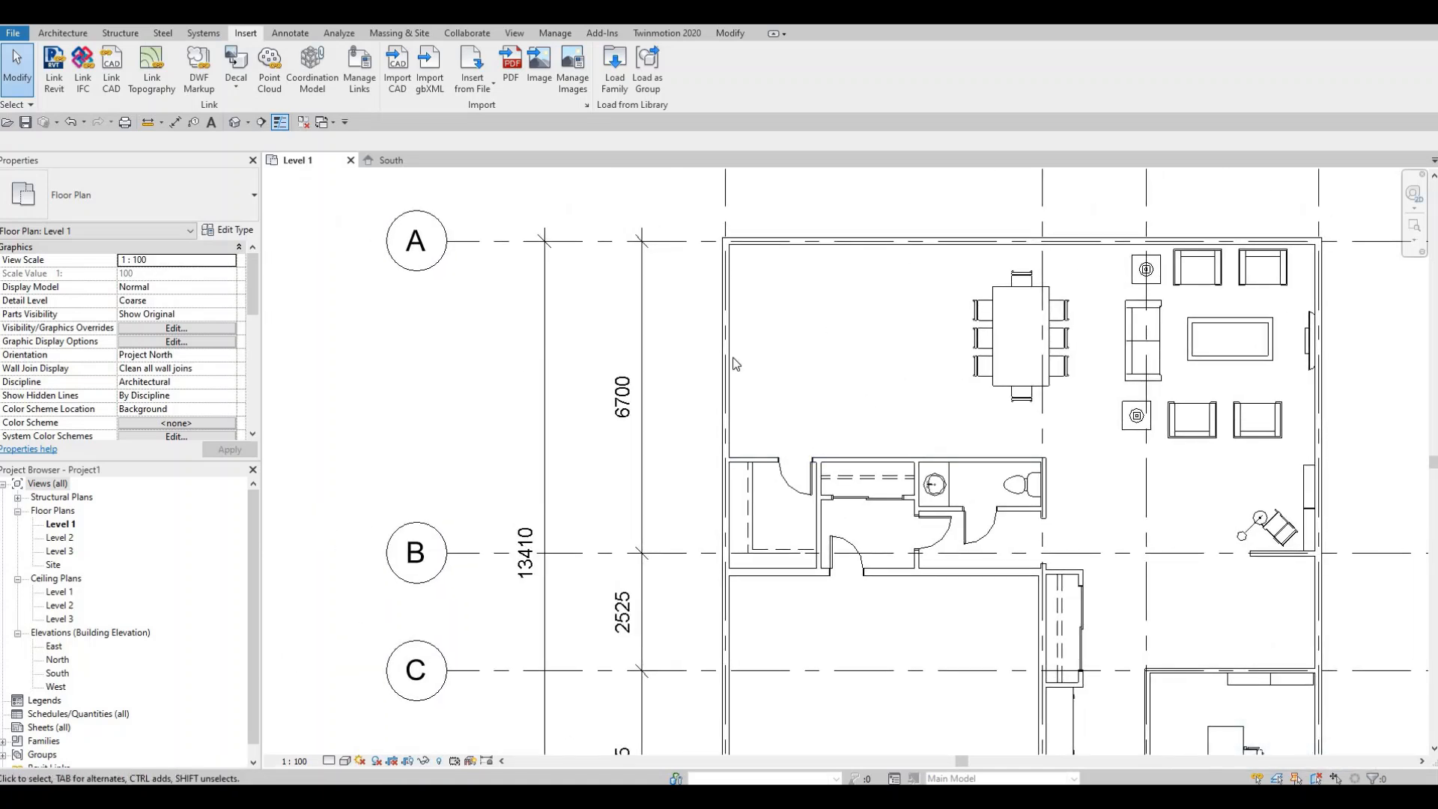
pyautogui.scroll(-1, 736, 364)
pyautogui.scroll(-5, 654, 595)
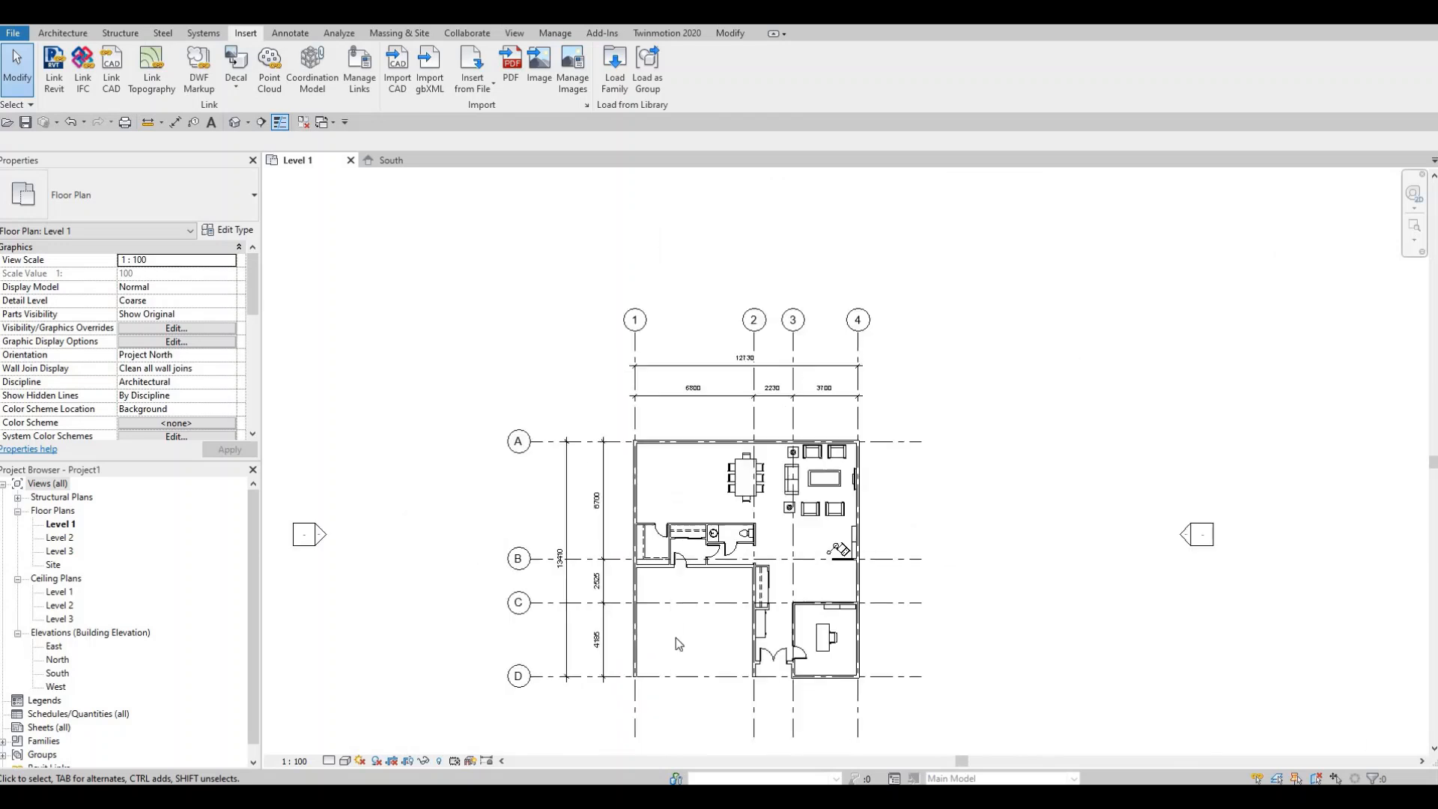
pyautogui.moveTo(709, 584); pyautogui.dragTo(741, 532, button='middle')
pyautogui.scroll(1, 700, 588)
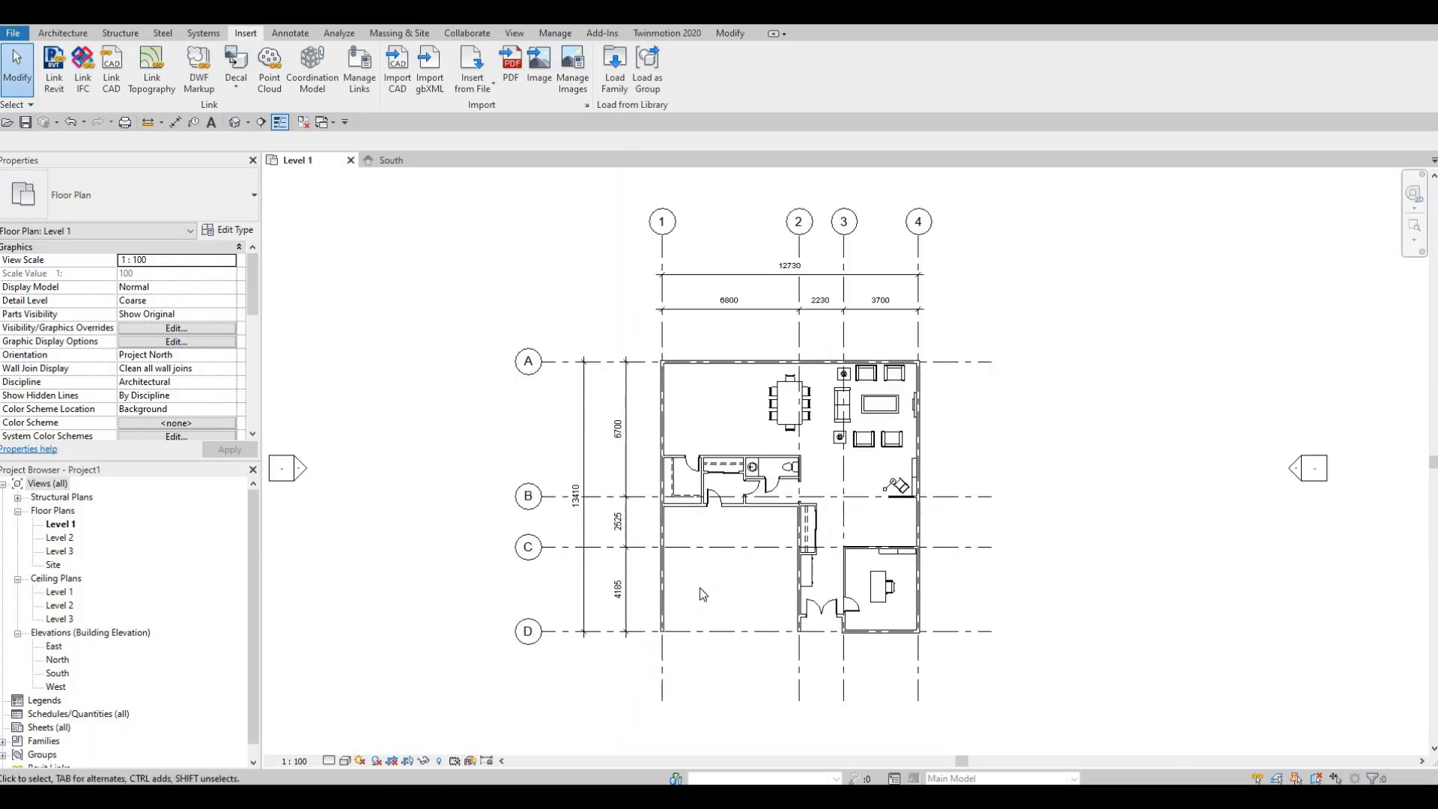